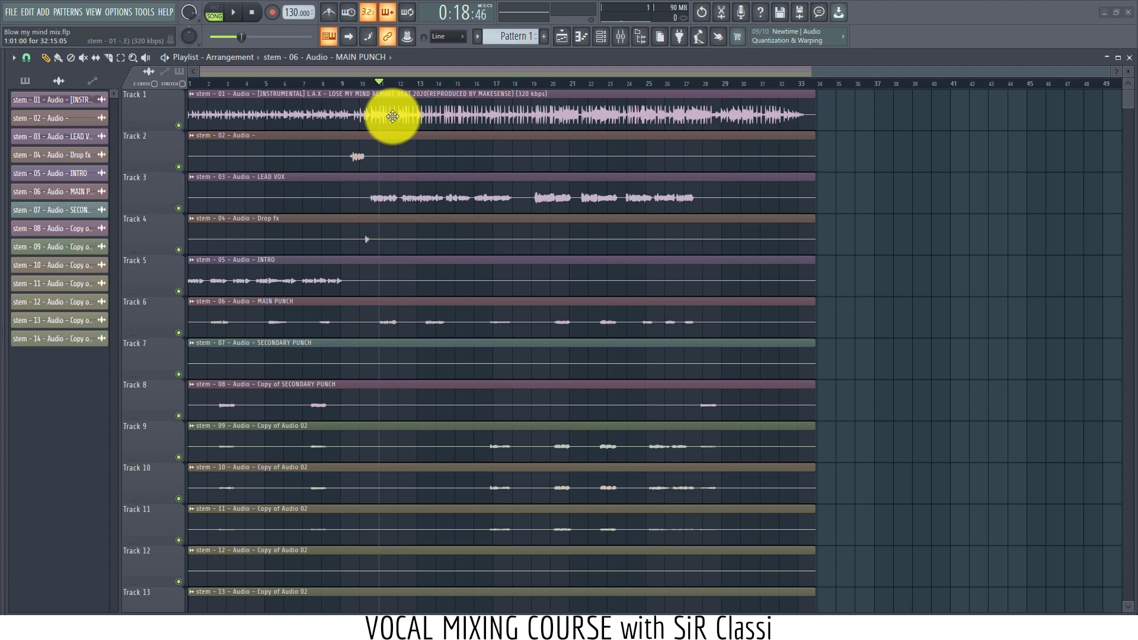
Step: Look over all 14 imported stem tracks in the playlist, from the instrumental down to the last vocal copy
left_click(305, 69)
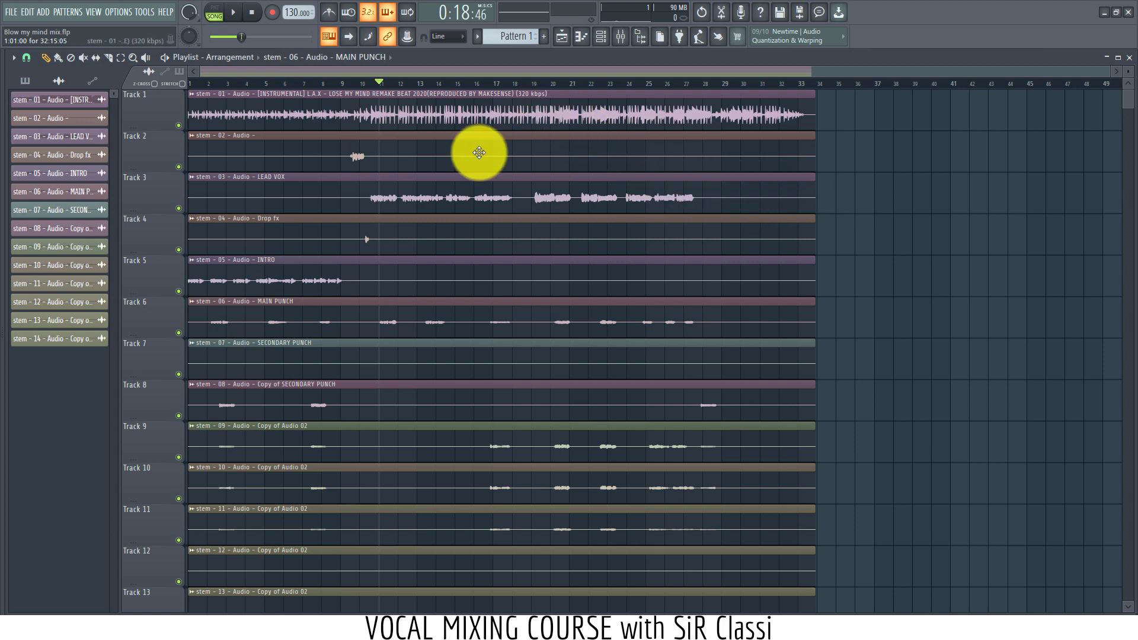
scroll(299, 169, "down", 1)
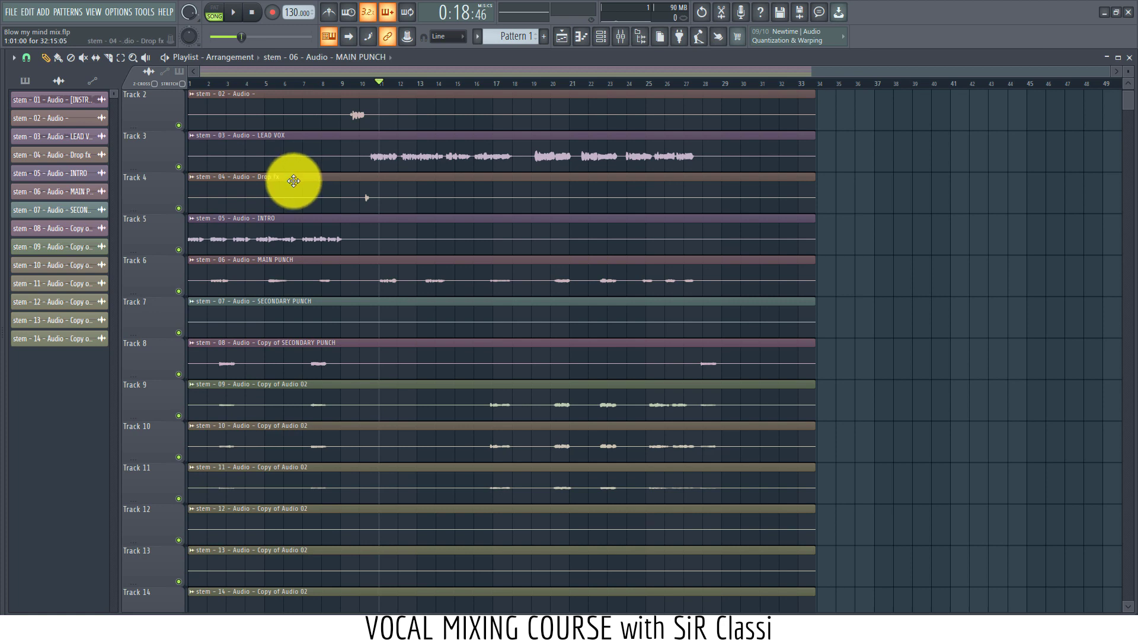
scroll(293, 177, "down", 1)
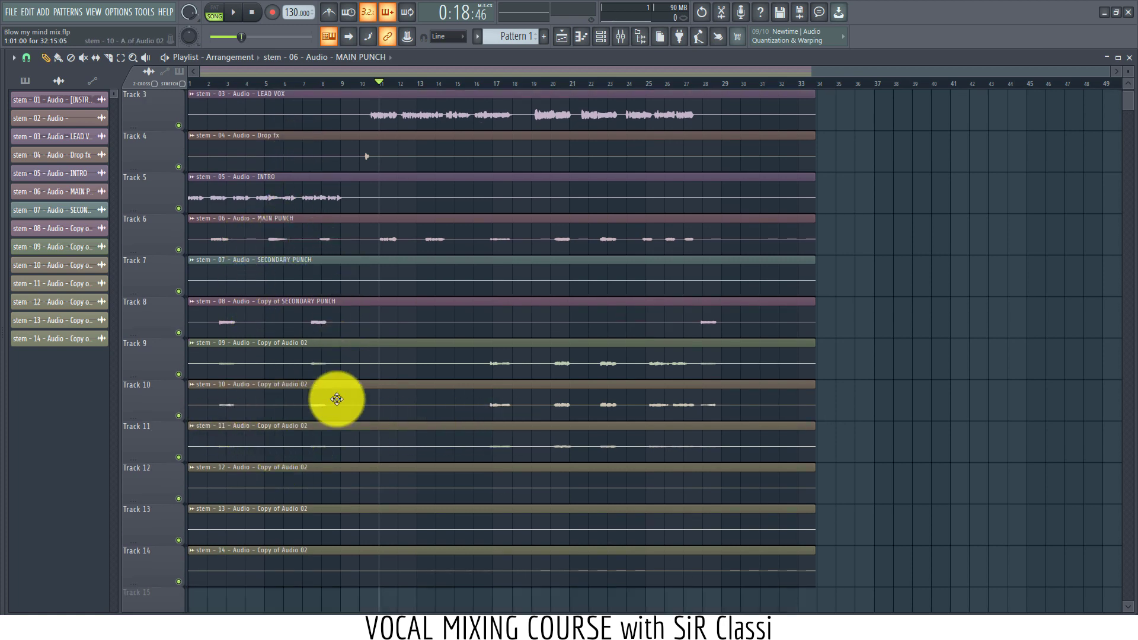
scroll(350, 409, "up", 2)
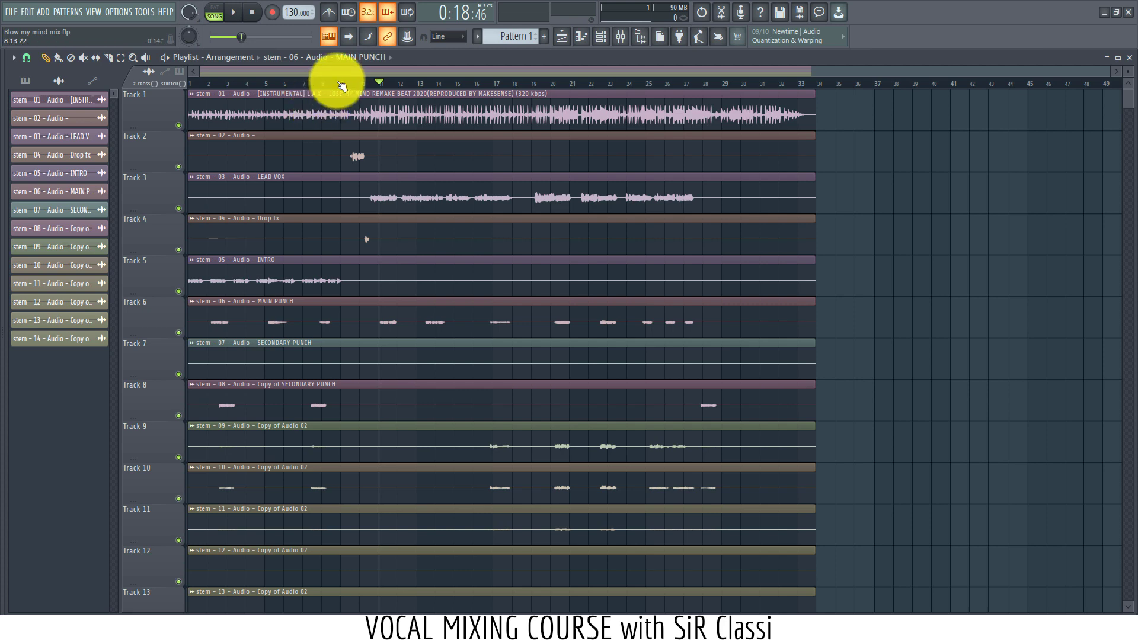
Step: Play the whole arrangement from bar 1 while reviewing the stem tracks, and stop playback near the end of the song
left_click_drag(217, 83, 131, 93)
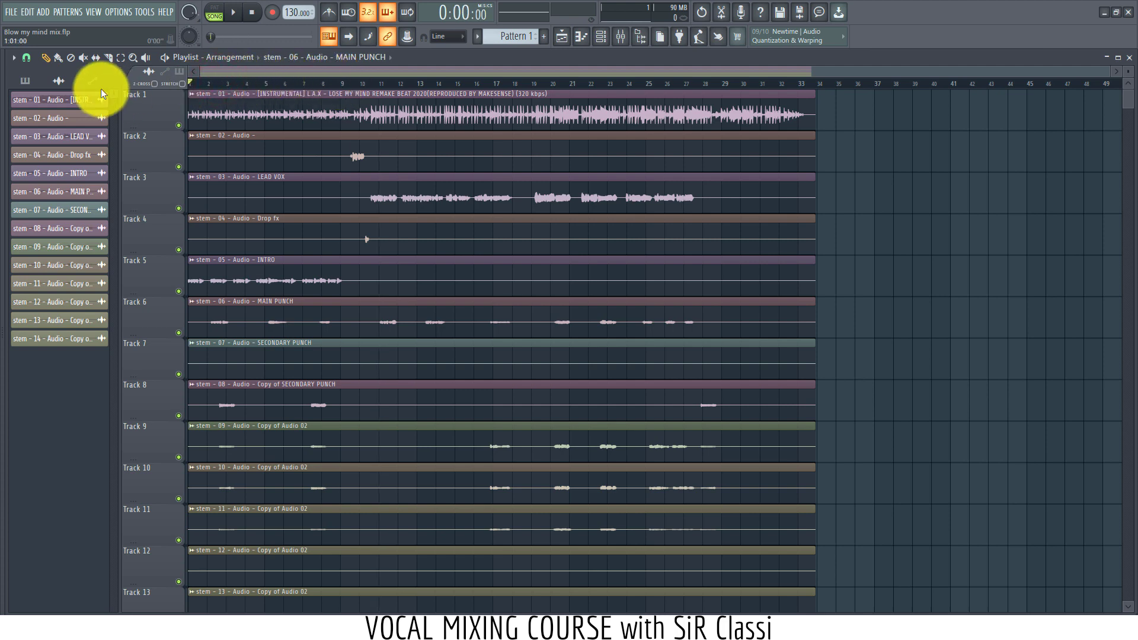
key("space")
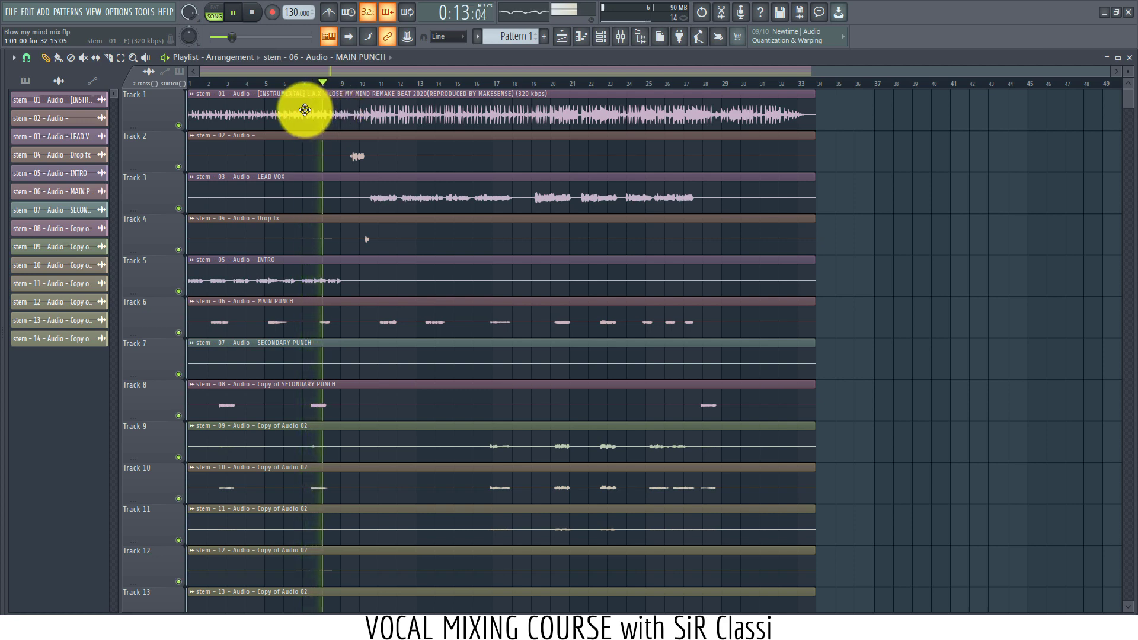
scroll(304, 112, "down", 4)
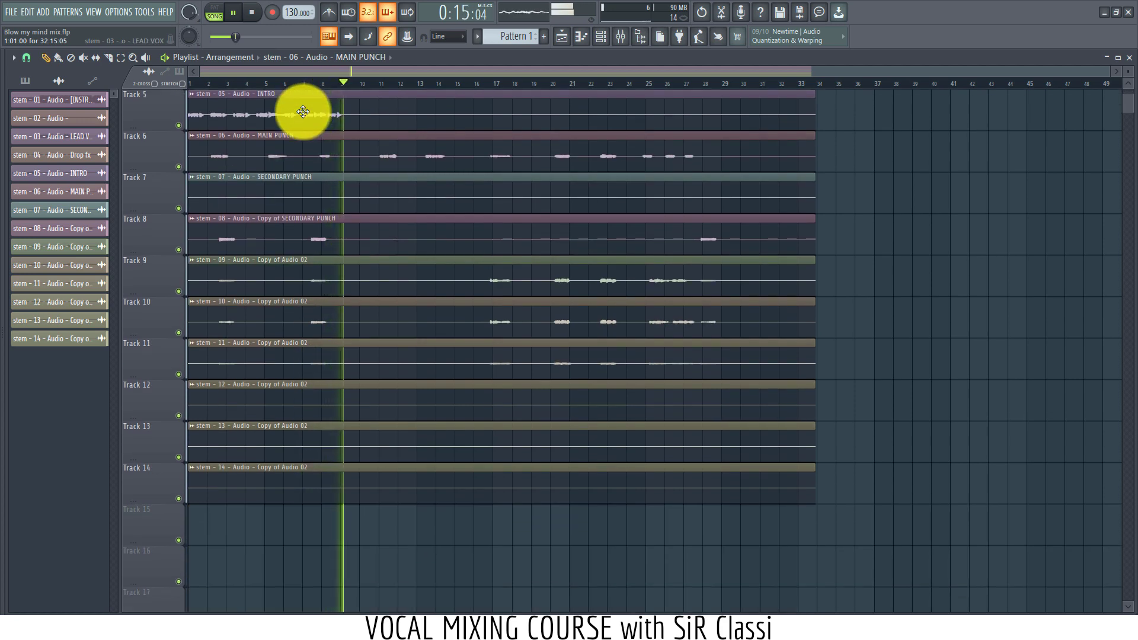
scroll(303, 112, "up", 4)
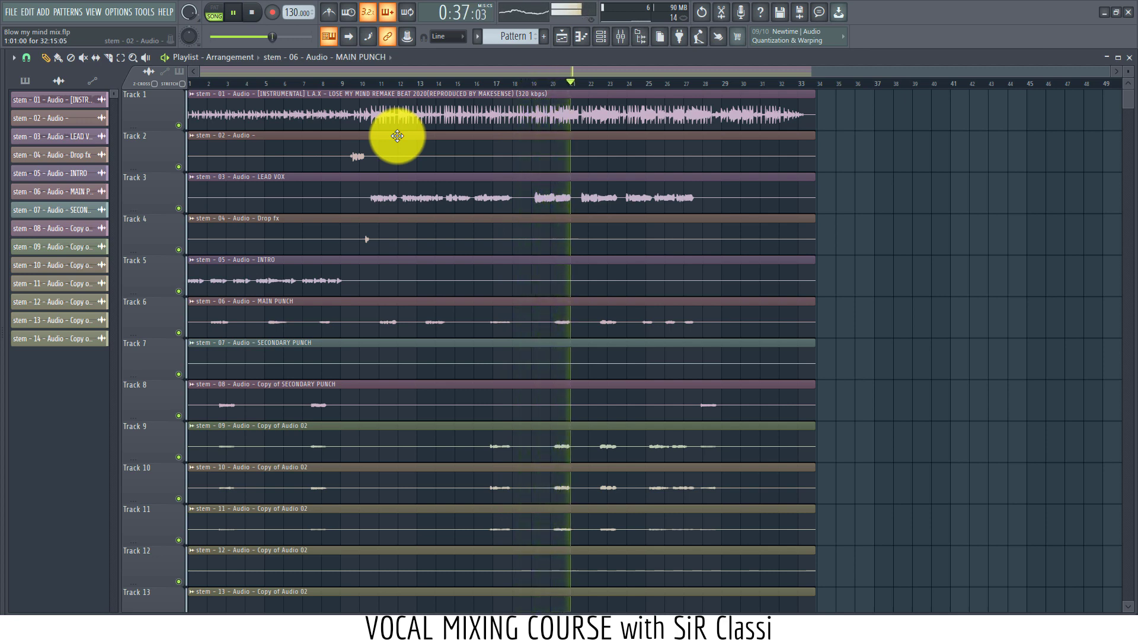
scroll(397, 135, "down", 3)
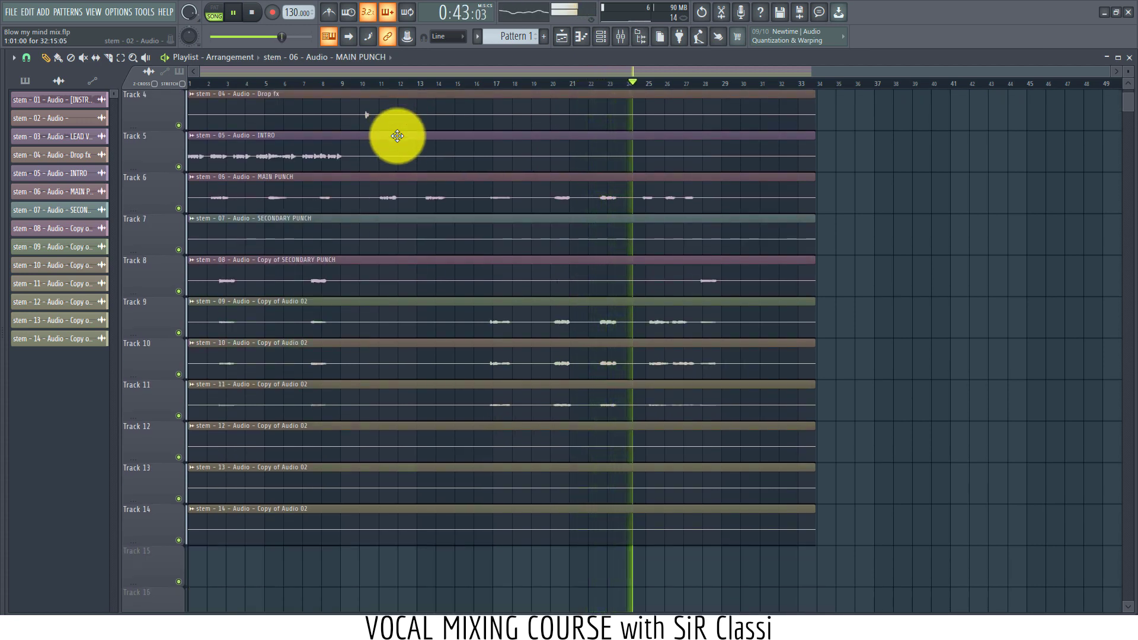
scroll(397, 136, "up", 2)
scroll(397, 136, "up", 2)
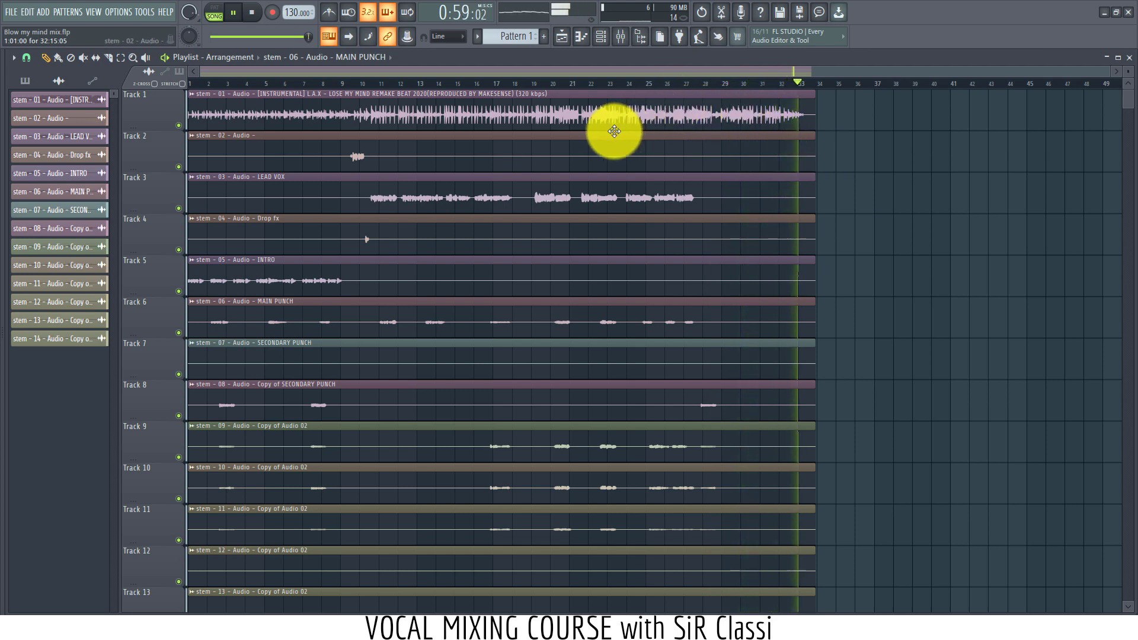
key("space")
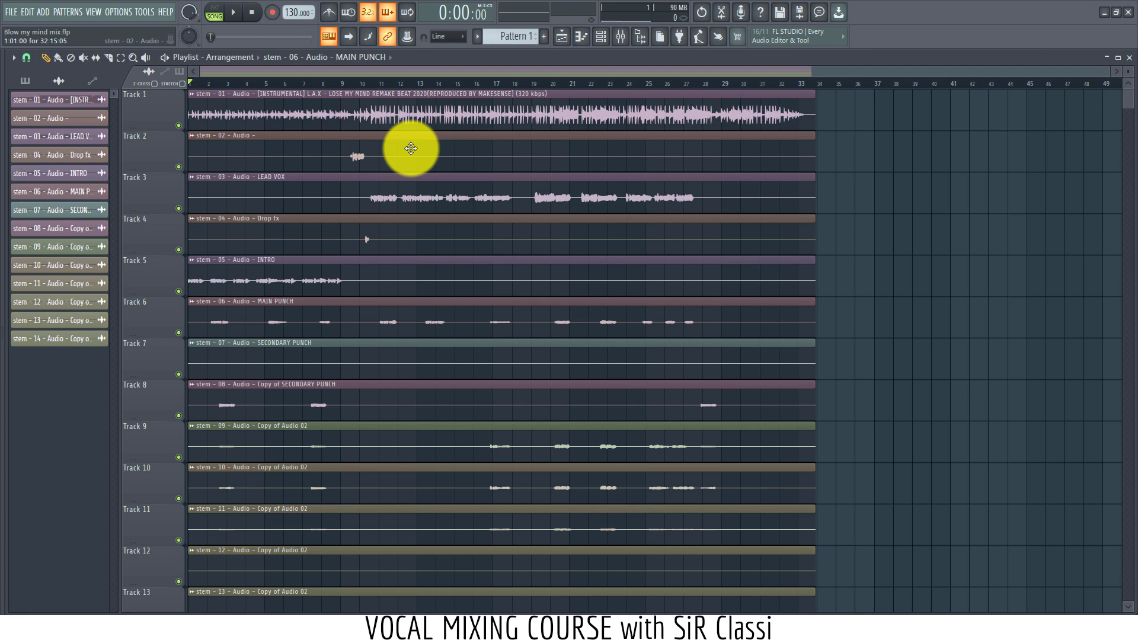
Step: Detect the instrumental stem's tempo using the 75 to 150 BPM range, and close its channel settings
double_click(417, 99)
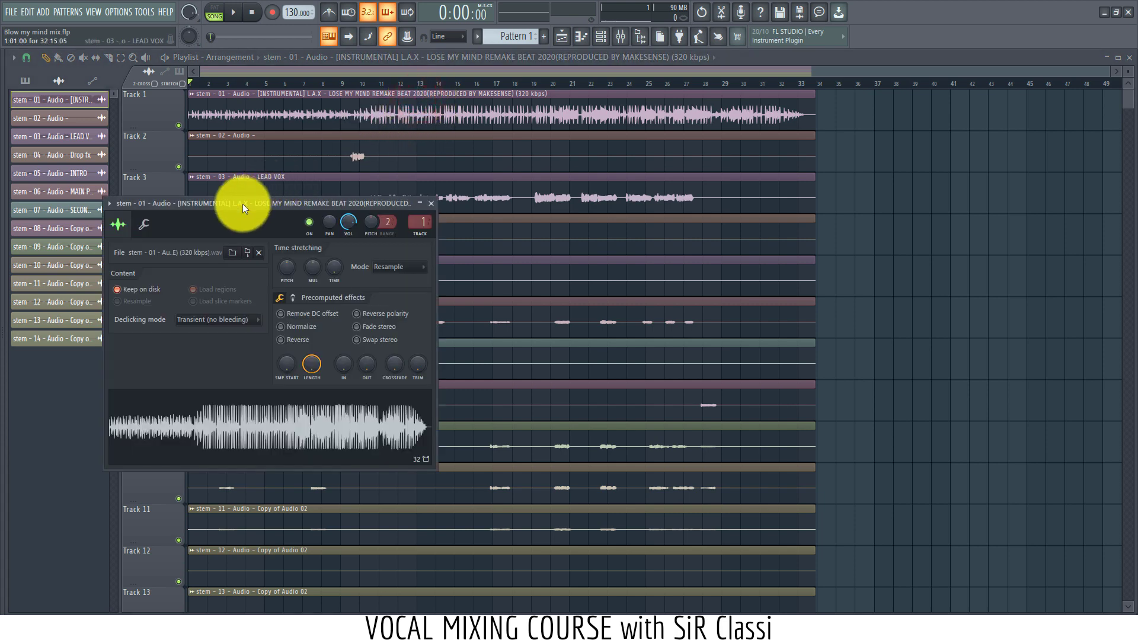
left_click_drag(242, 204, 599, 182)
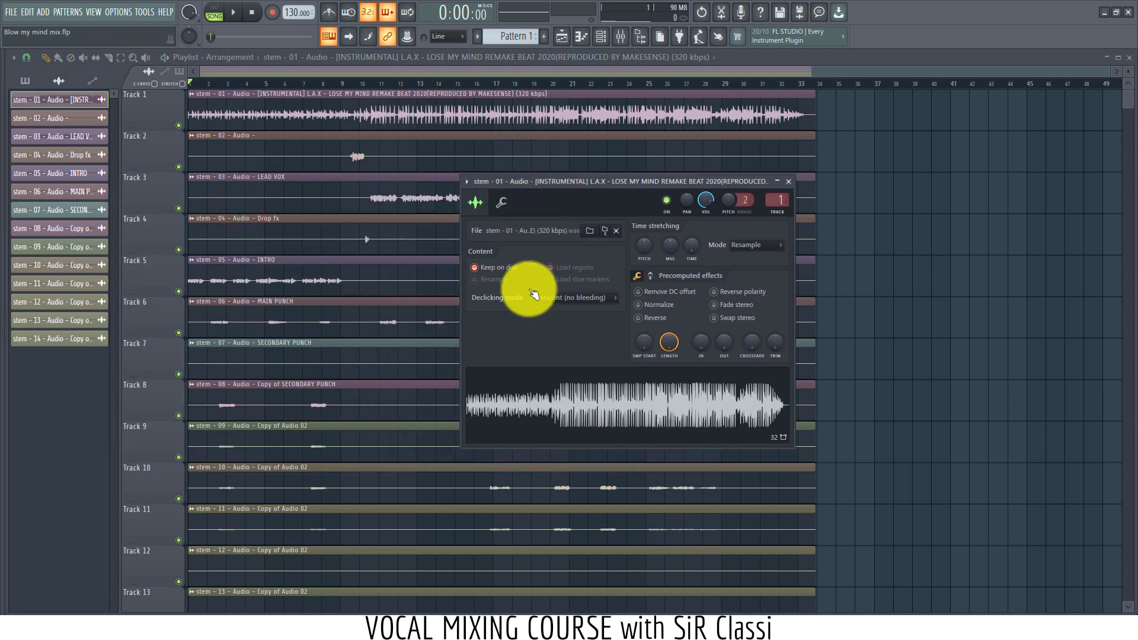
right_click(616, 396)
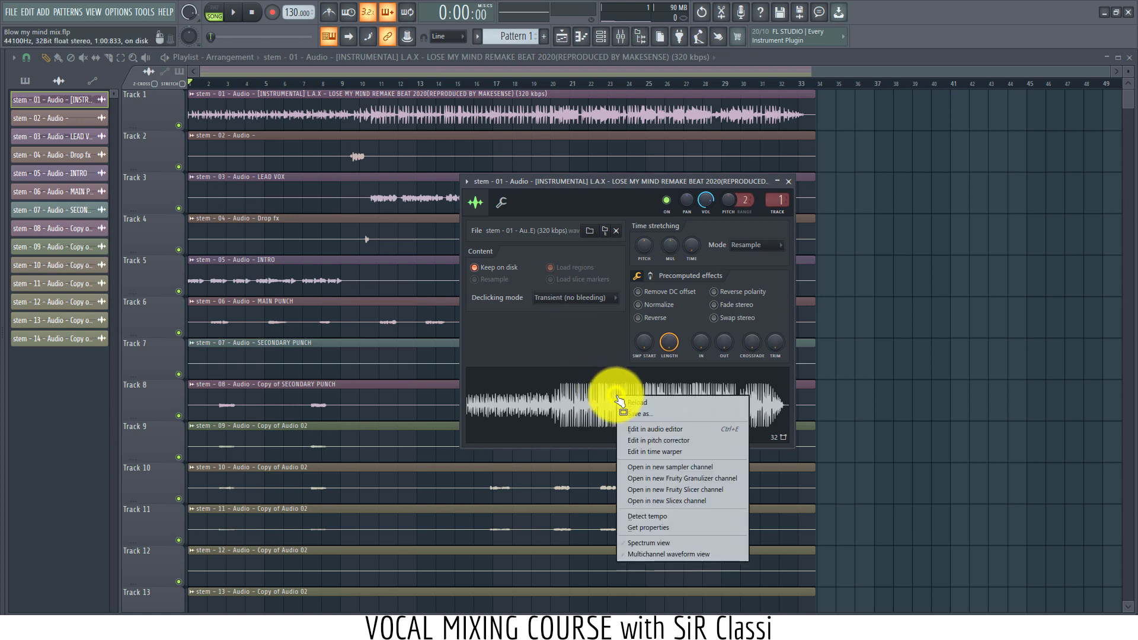
left_click(671, 519)
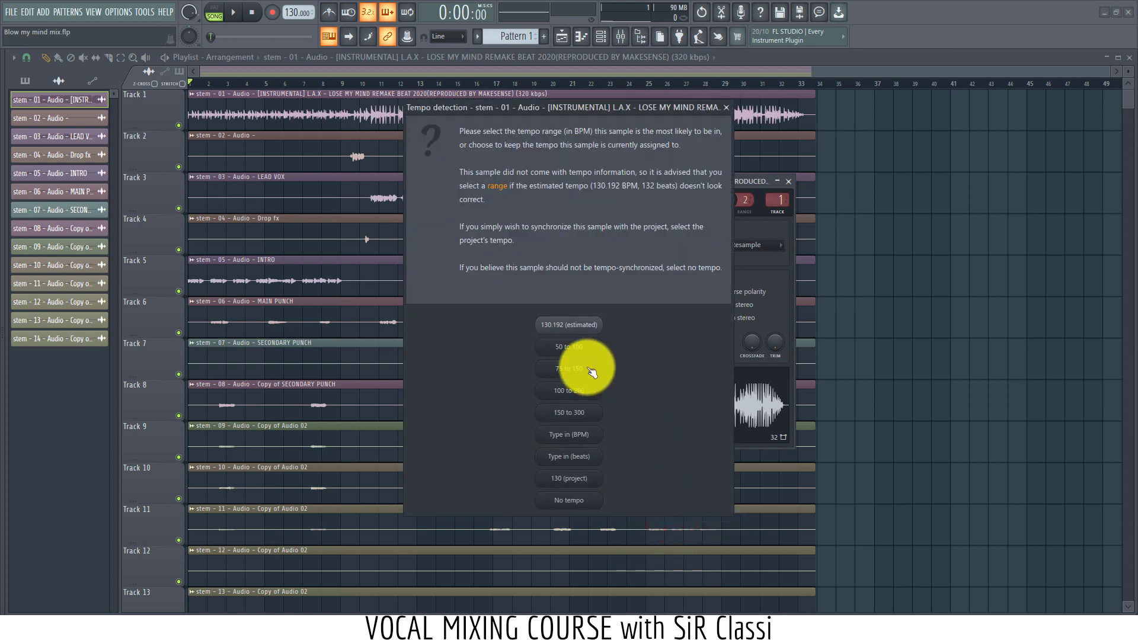
left_click(568, 369)
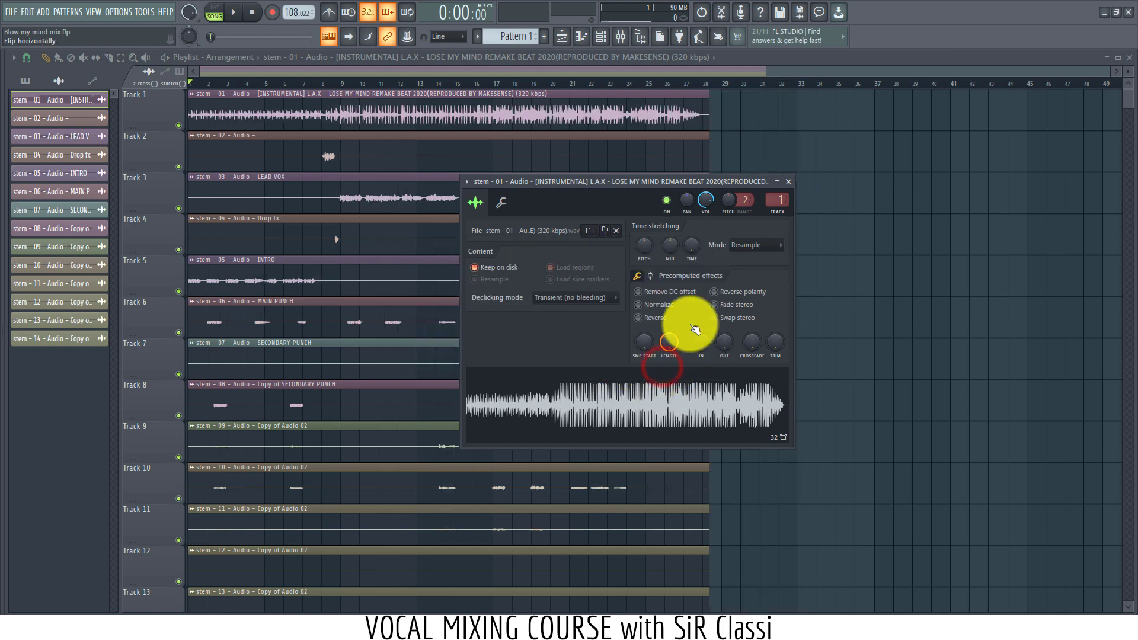
left_click(791, 182)
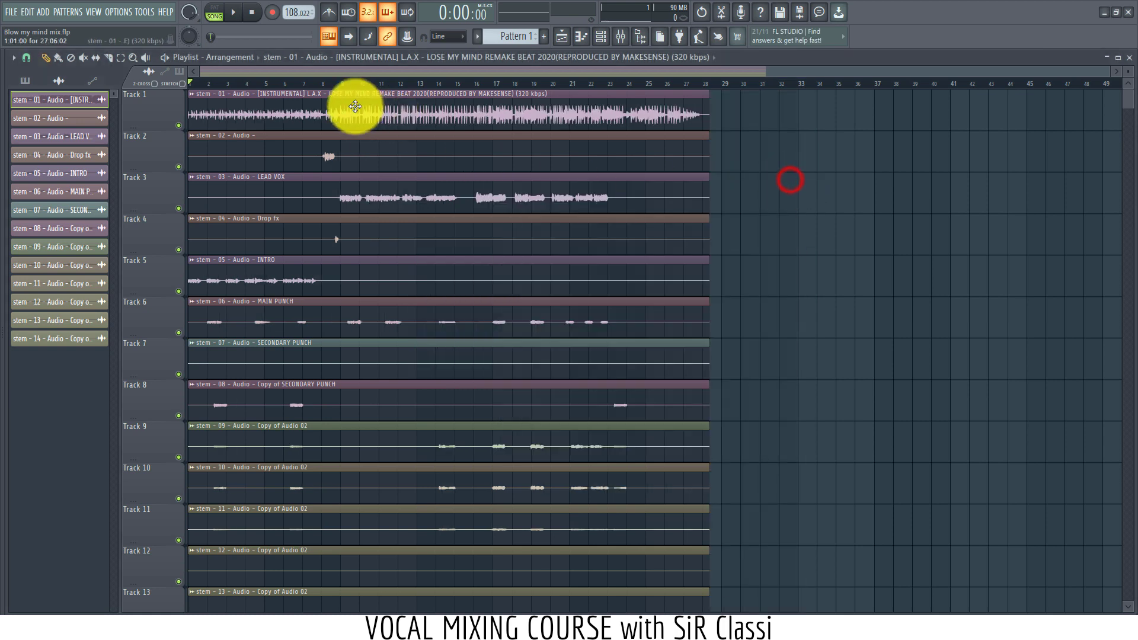
Step: Turn on the metronome, play the song from the start and around bar 9 to check the timing, and return the playhead to bar 1
left_click(233, 84)
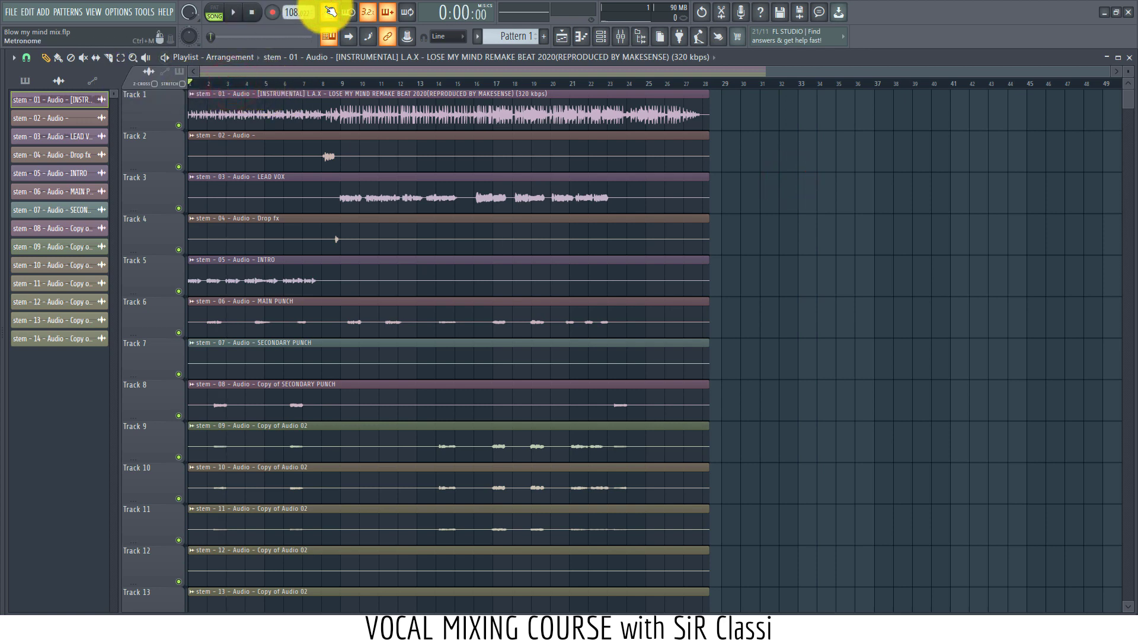
key("space")
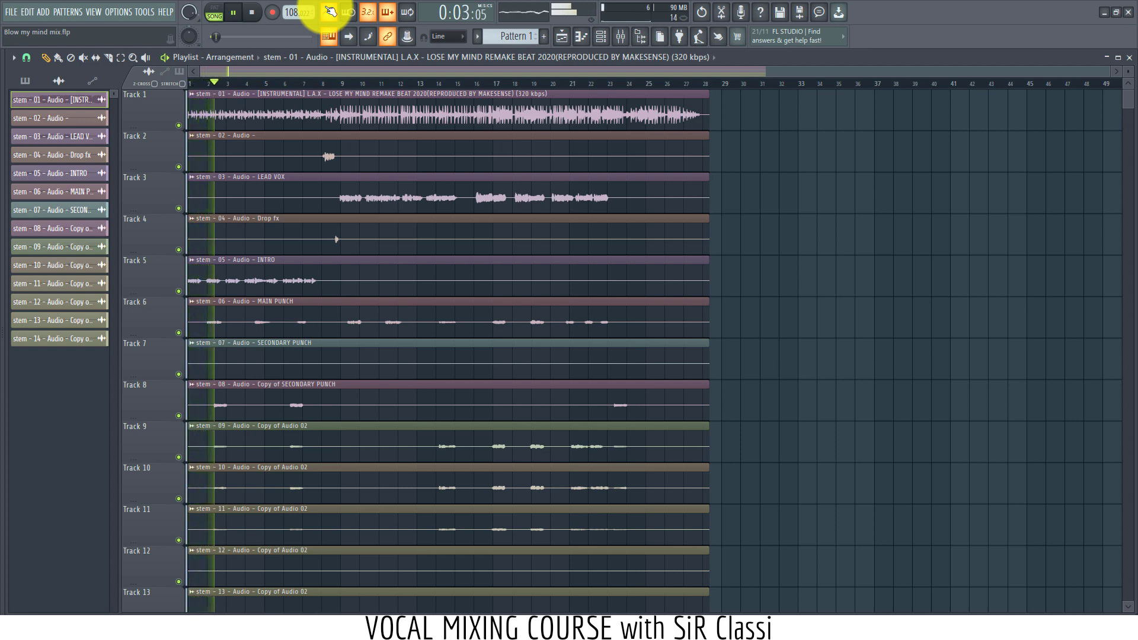
left_click(344, 86)
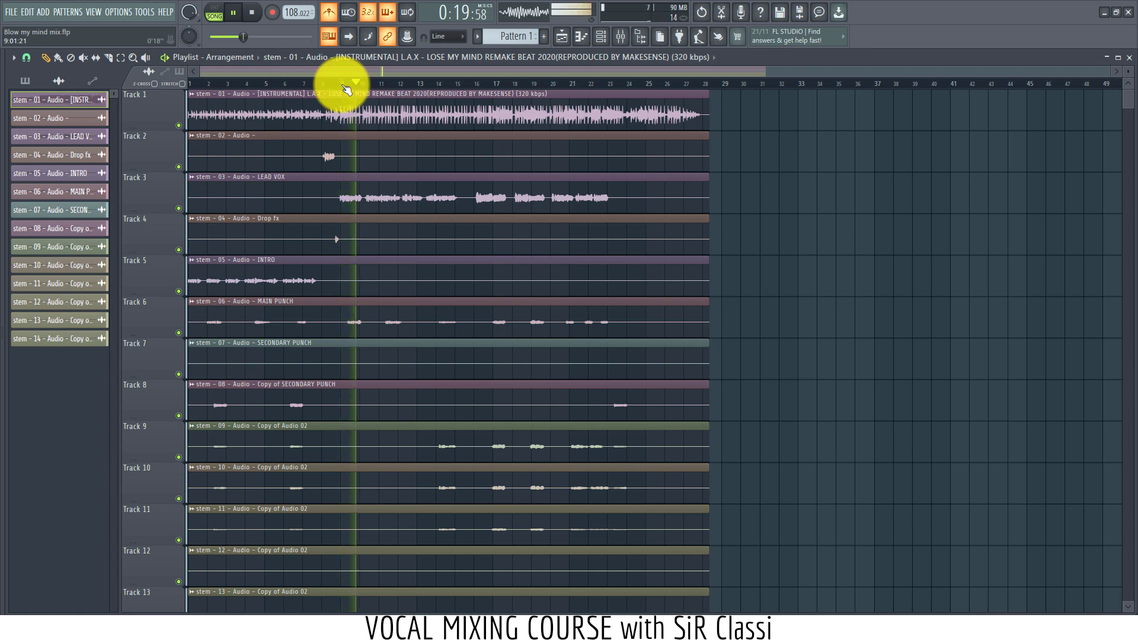
scroll(347, 88, "up", 5)
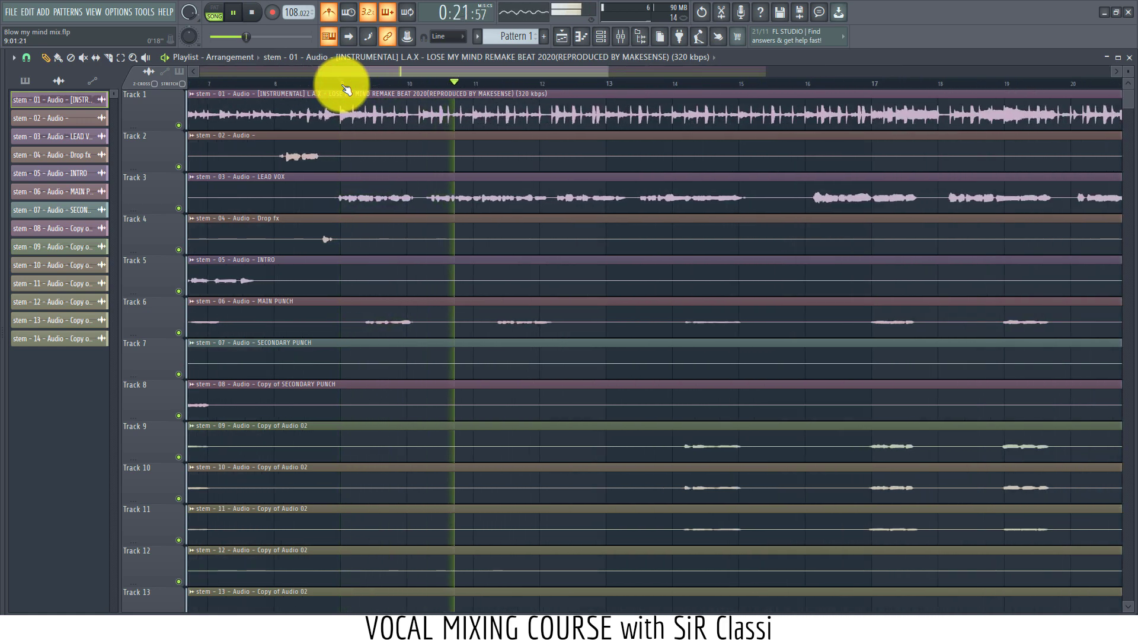
scroll(347, 89, "down", 5)
key("space")
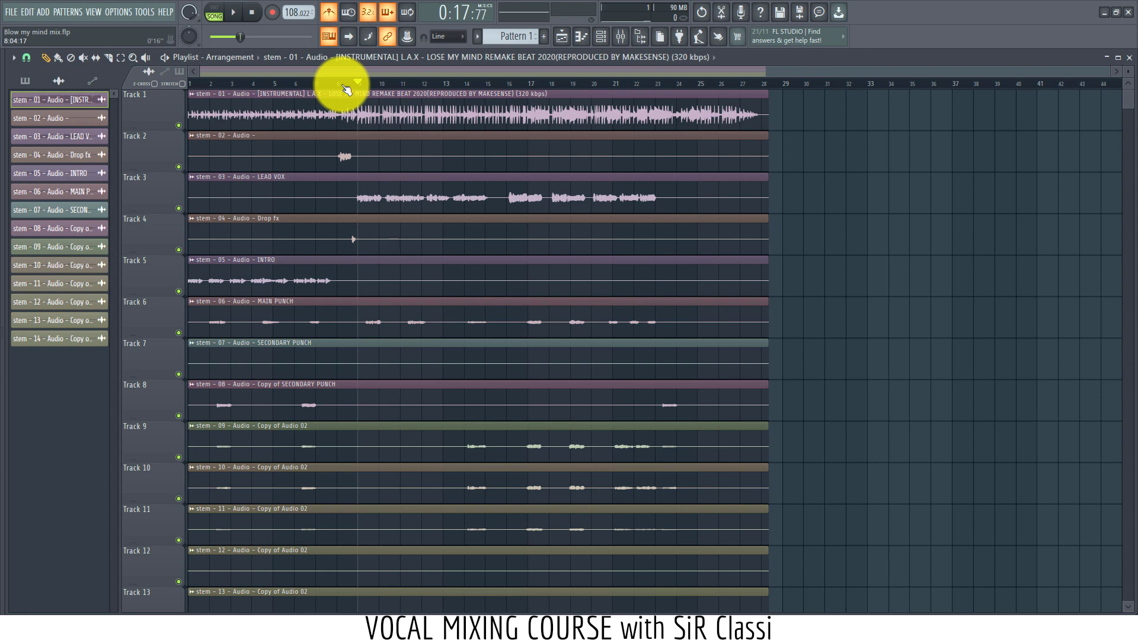
left_click_drag(296, 86, 139, 94)
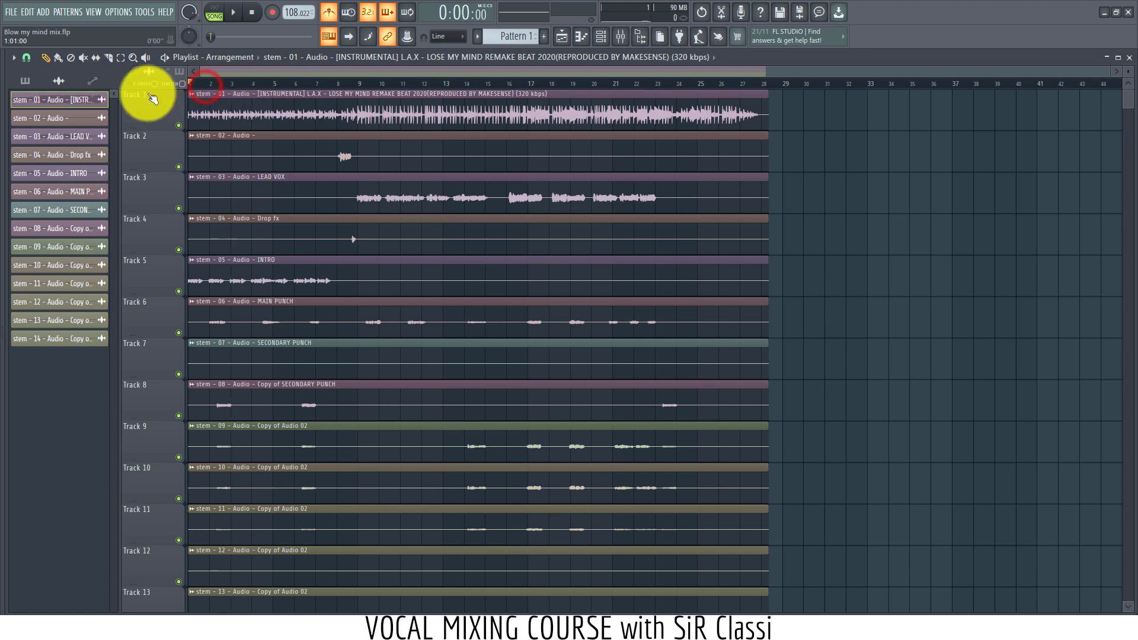
left_click_drag(374, 81, 184, 121)
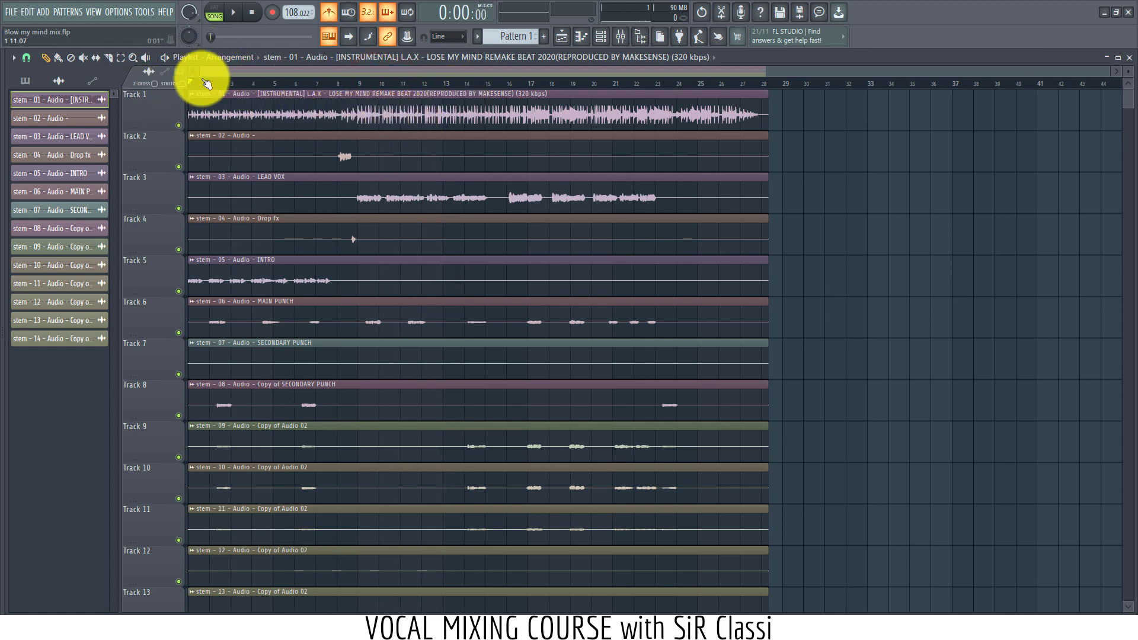
Step: View the Tempo tapper and the tempo detection option in the instrumental sample's waveform options, and close both
scroll(204, 85, "up", 3)
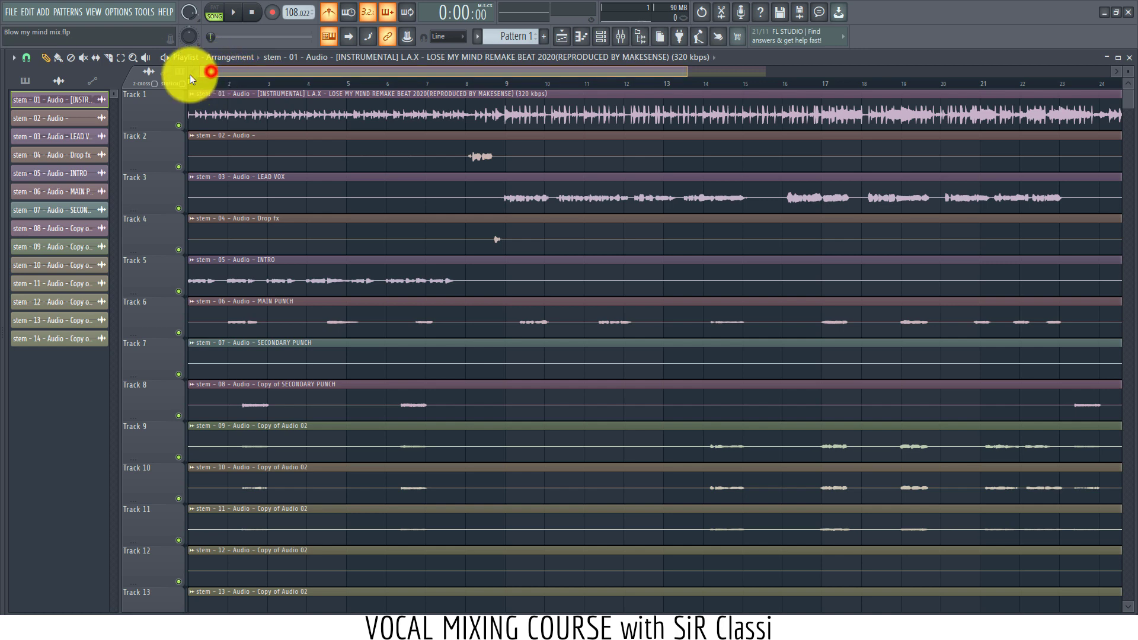
left_click(698, 38)
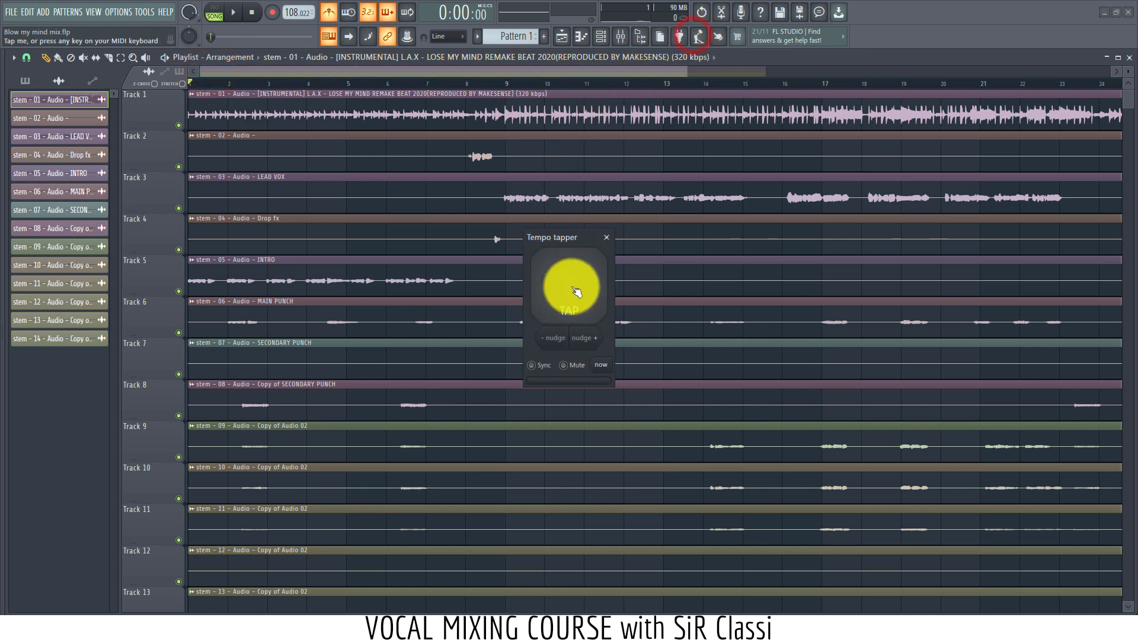
left_click(609, 239)
double_click(507, 96)
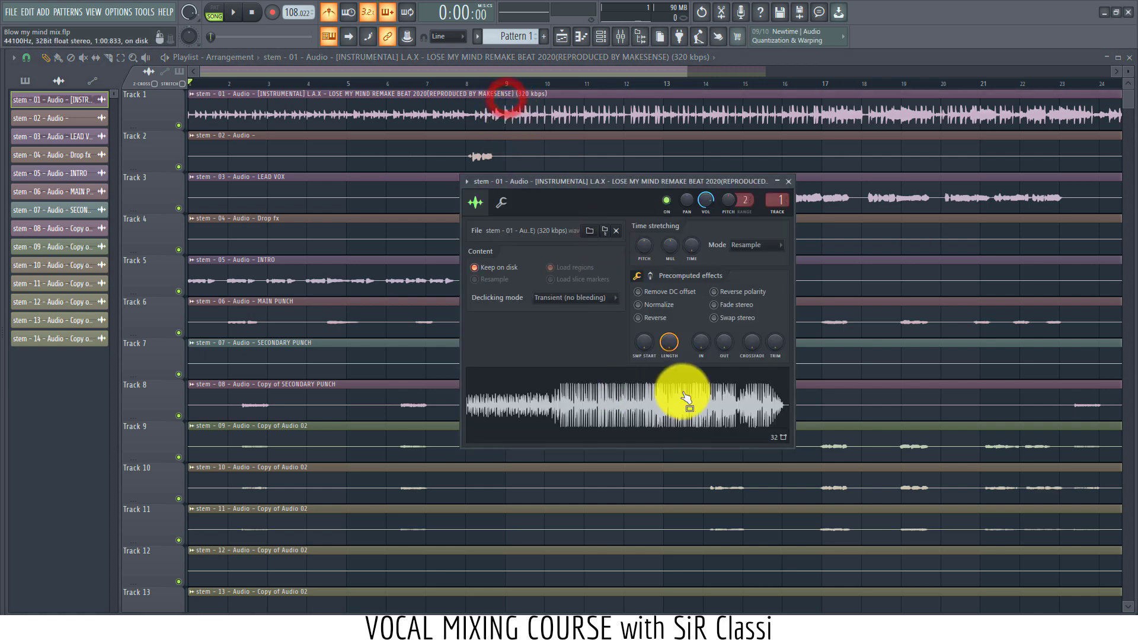
right_click(639, 389)
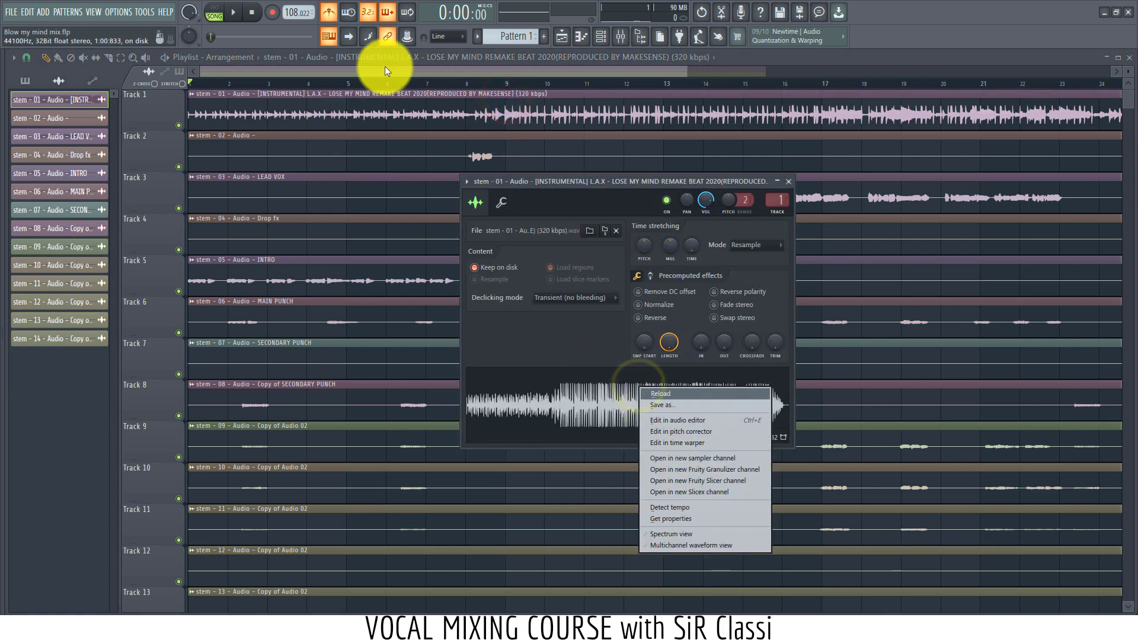
left_click(431, 68)
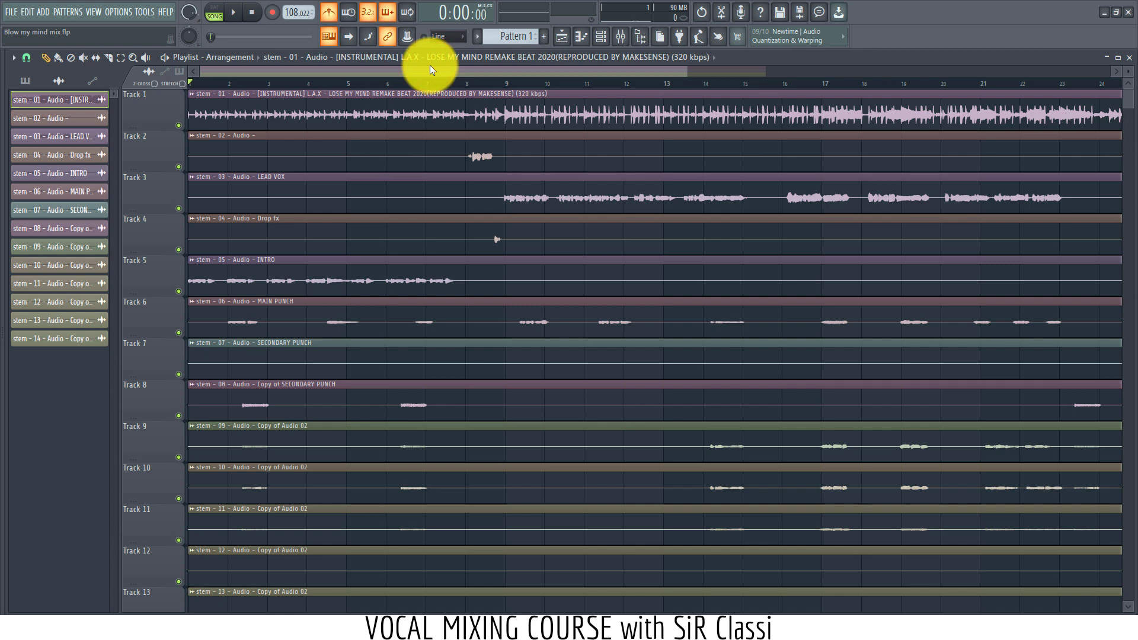
scroll(384, 87, "down", 2)
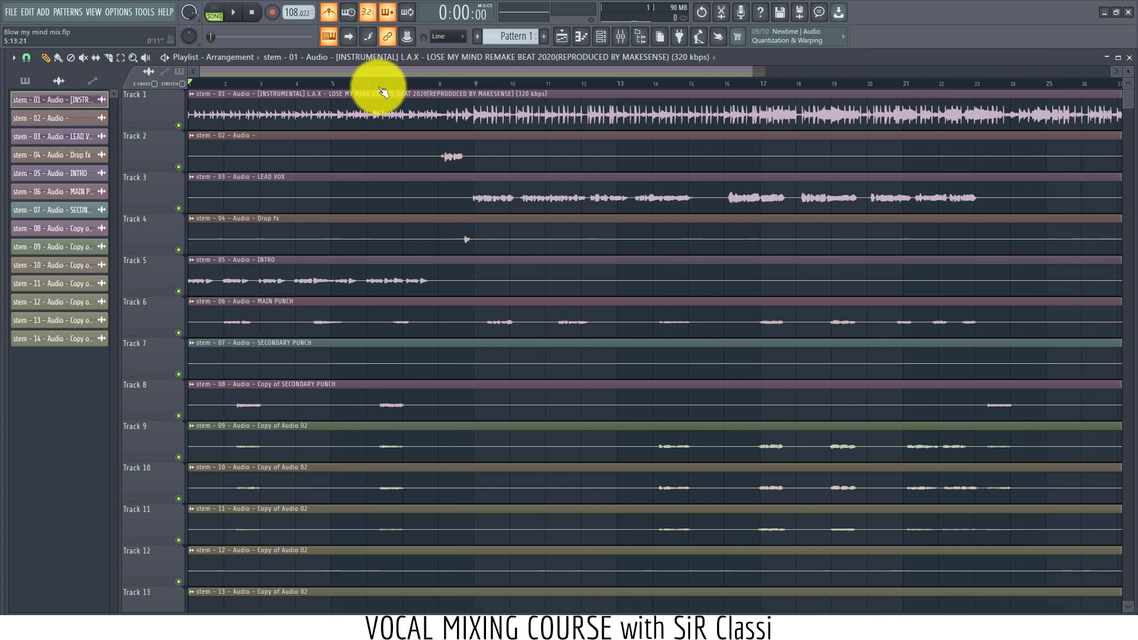
scroll(380, 88, "down", 2)
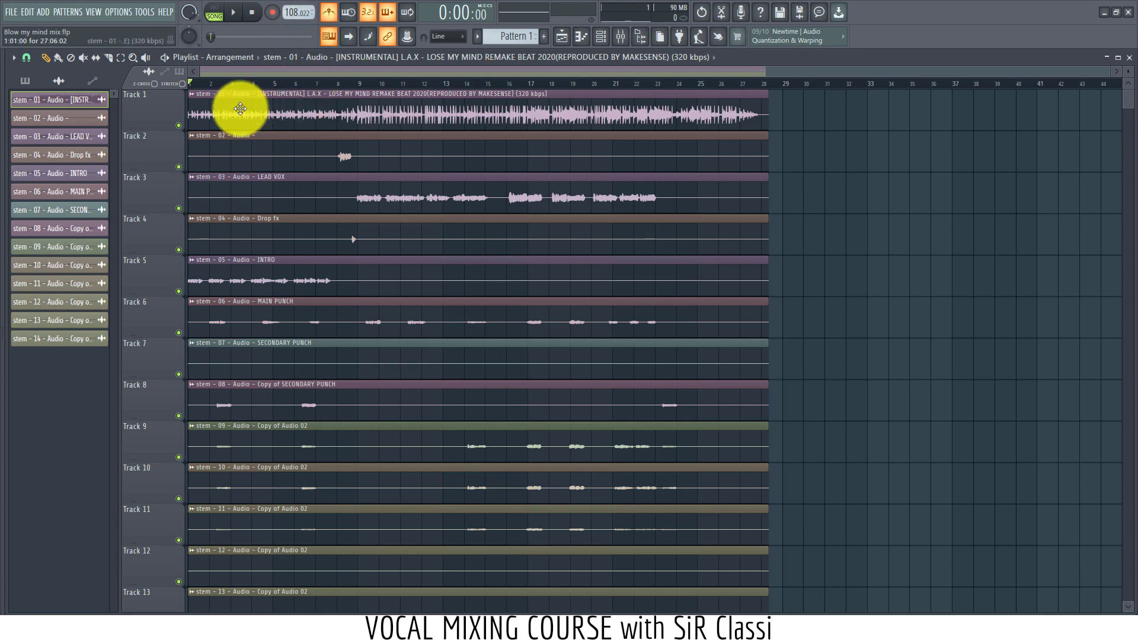
Step: Rename the instrumental stem's mixer track to Beat, and return to the playlist
left_click(197, 85)
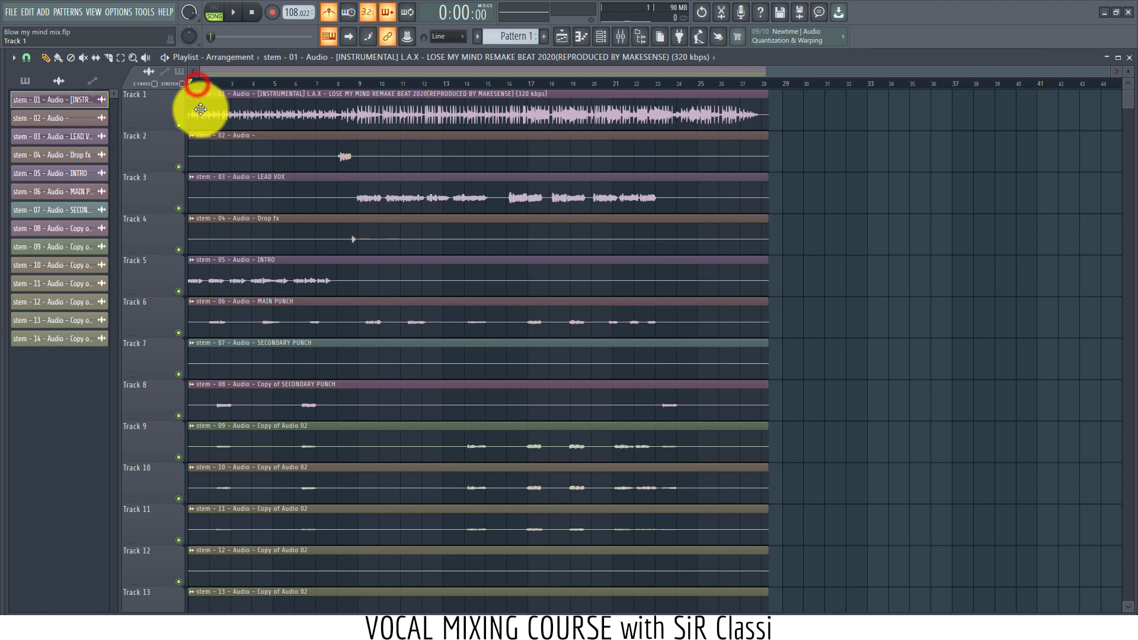
double_click(243, 114)
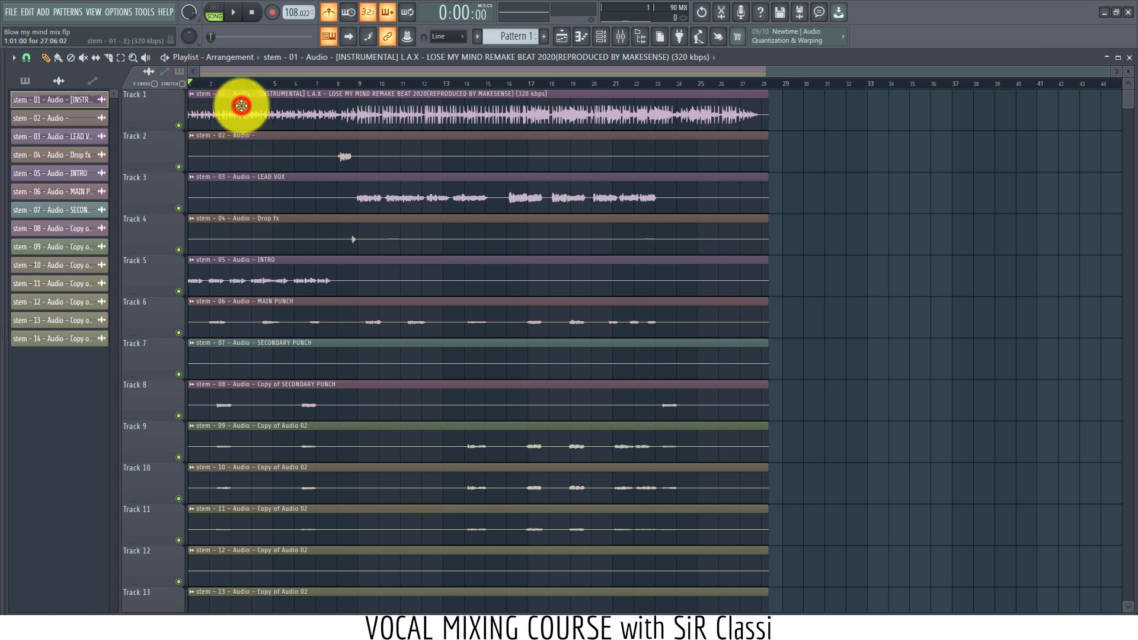
left_click(621, 37)
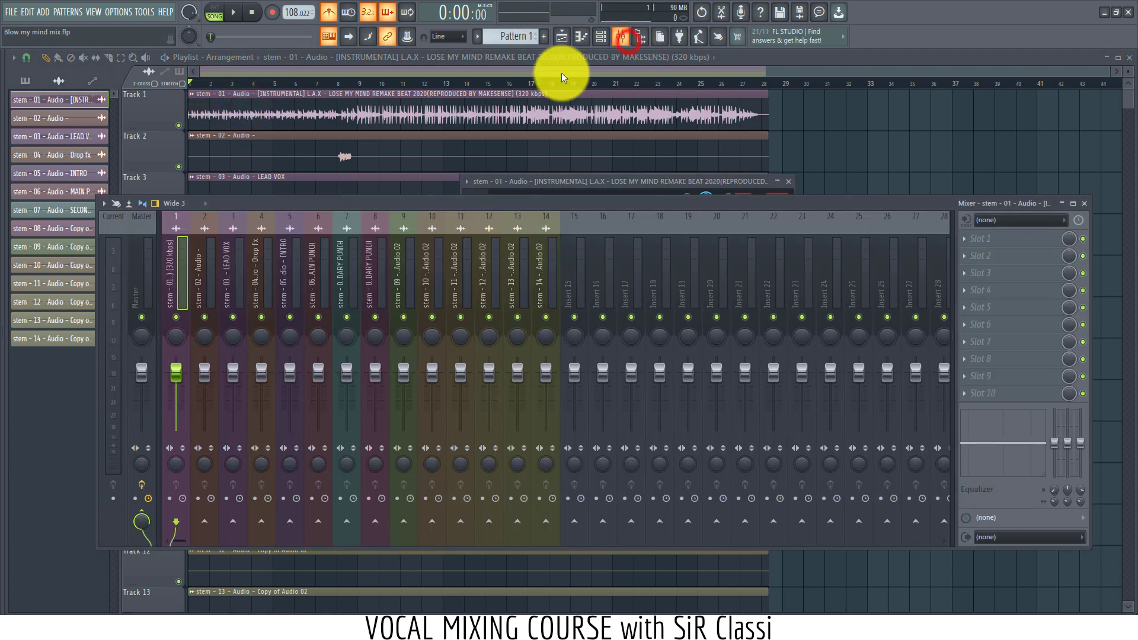
right_click(166, 274)
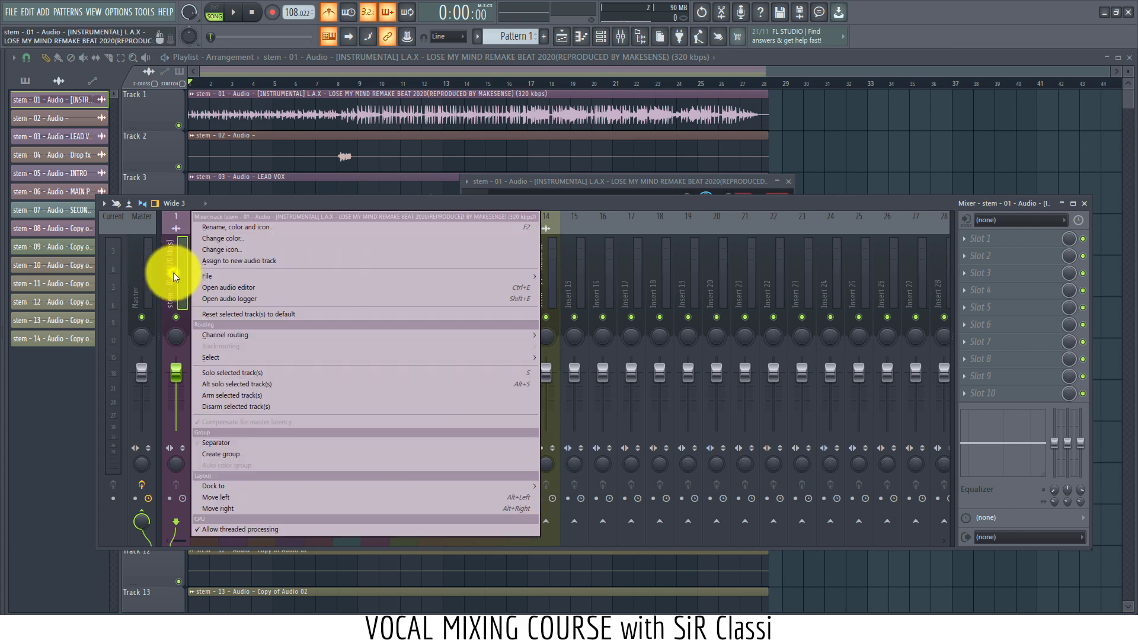
left_click(226, 232)
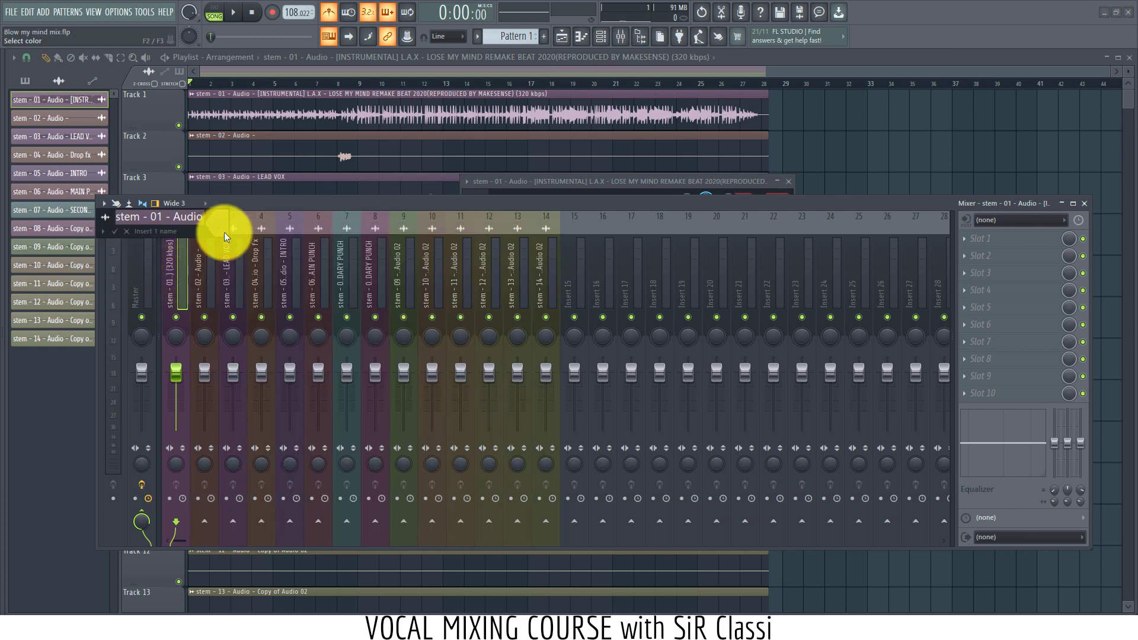
key("Escape")
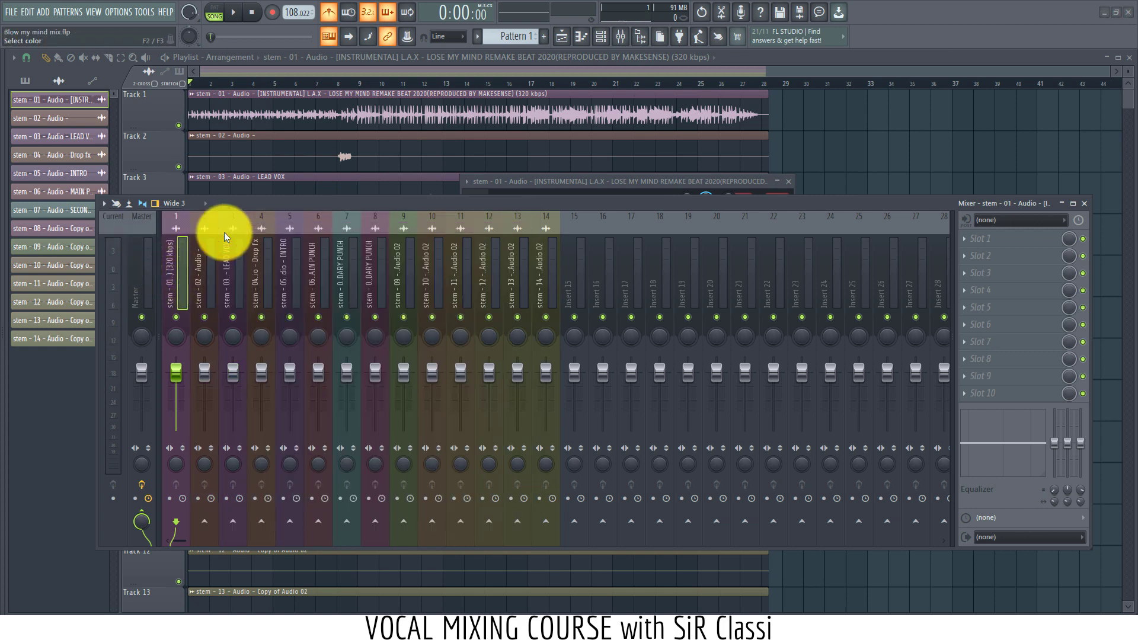
left_click(315, 162)
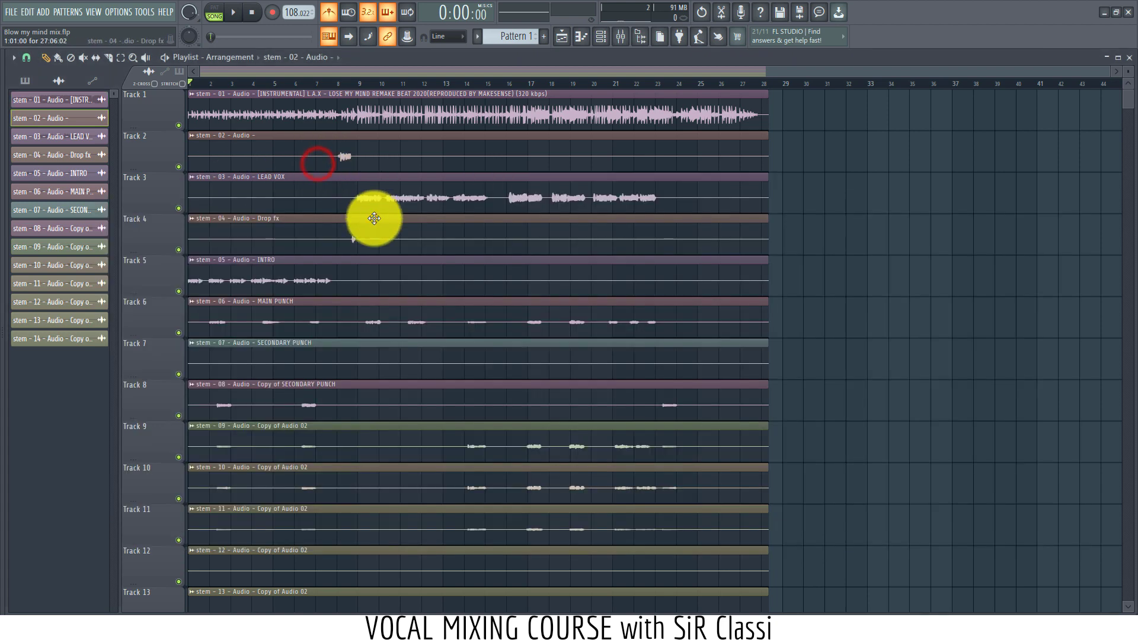
Step: Select the lead vocal stem's mixer track, rename it to LEAD VOX, and return to the playlist
double_click(350, 193)
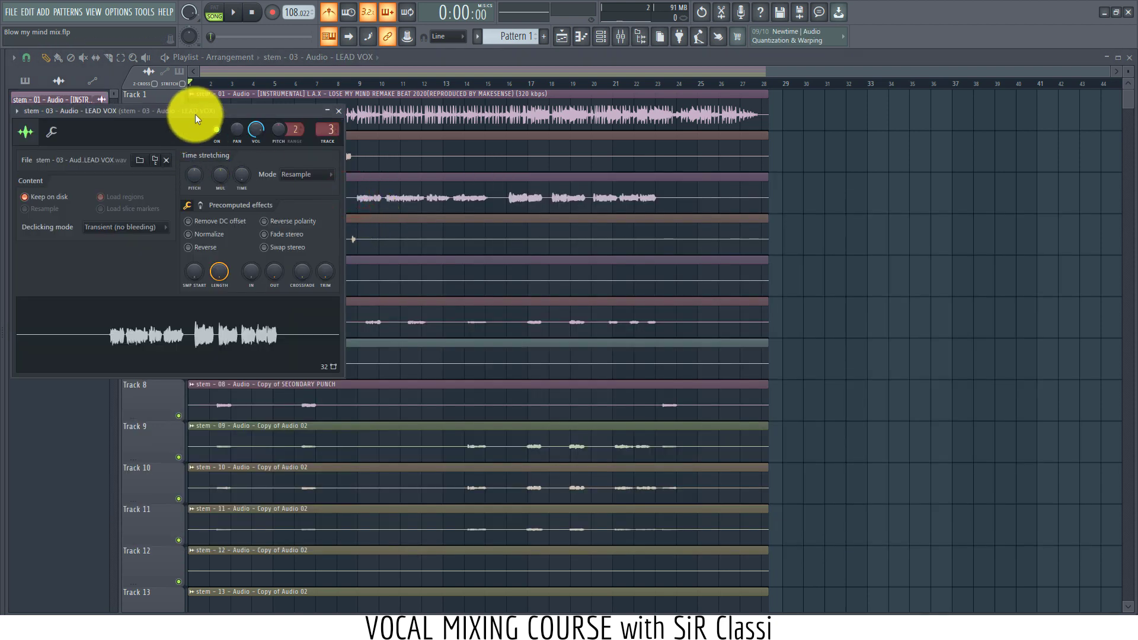
left_click(621, 37)
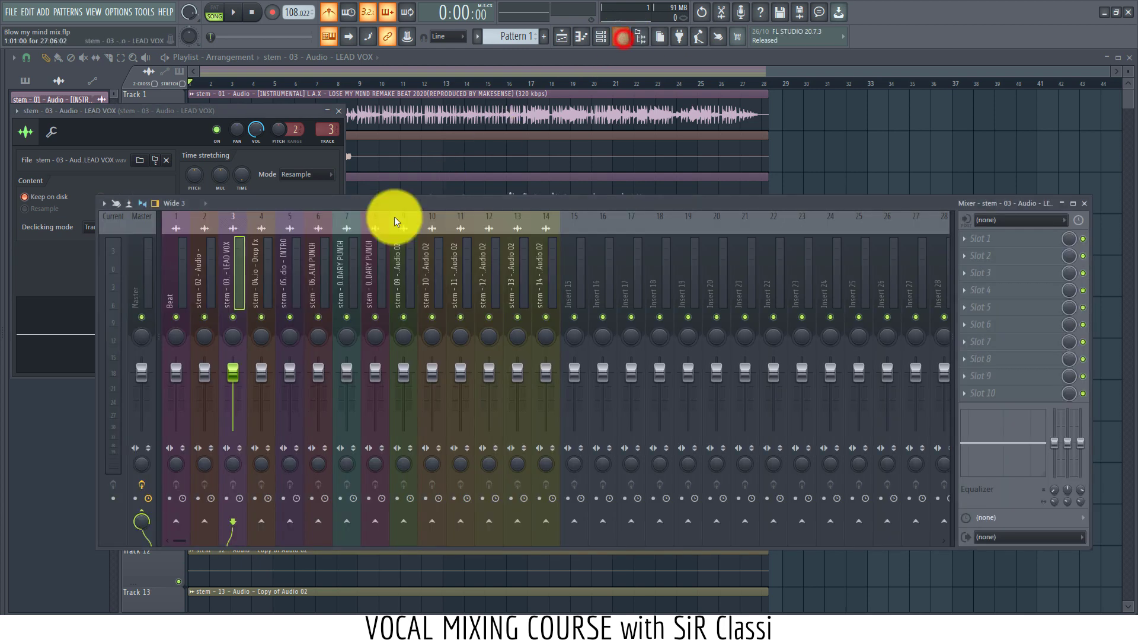
right_click(230, 297)
left_click(231, 297)
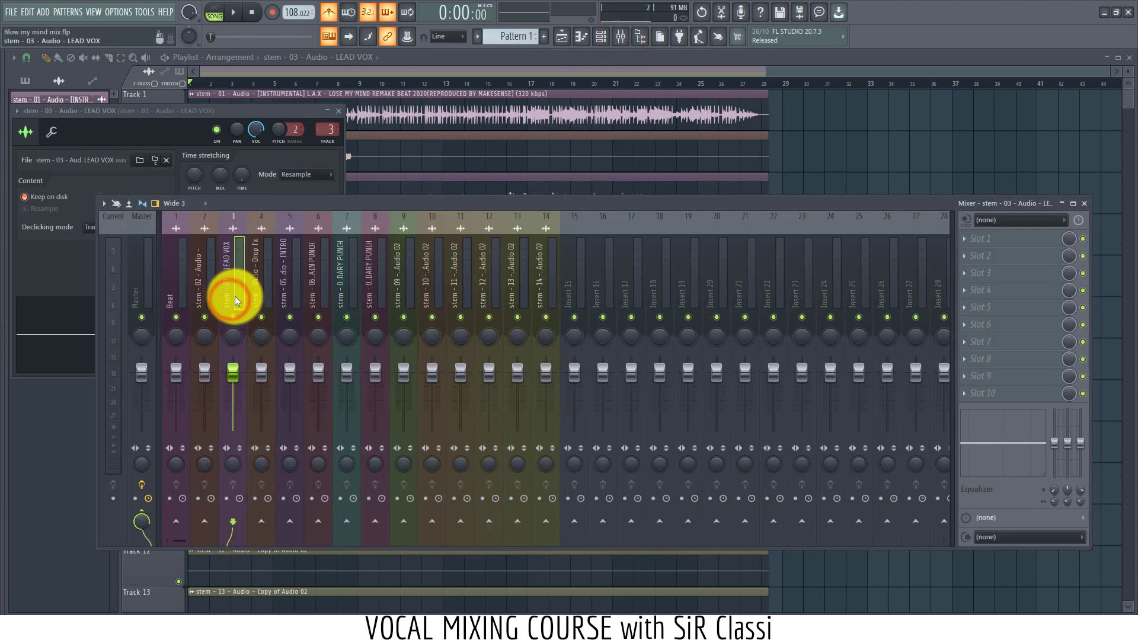
right_click(237, 300)
left_click(278, 229)
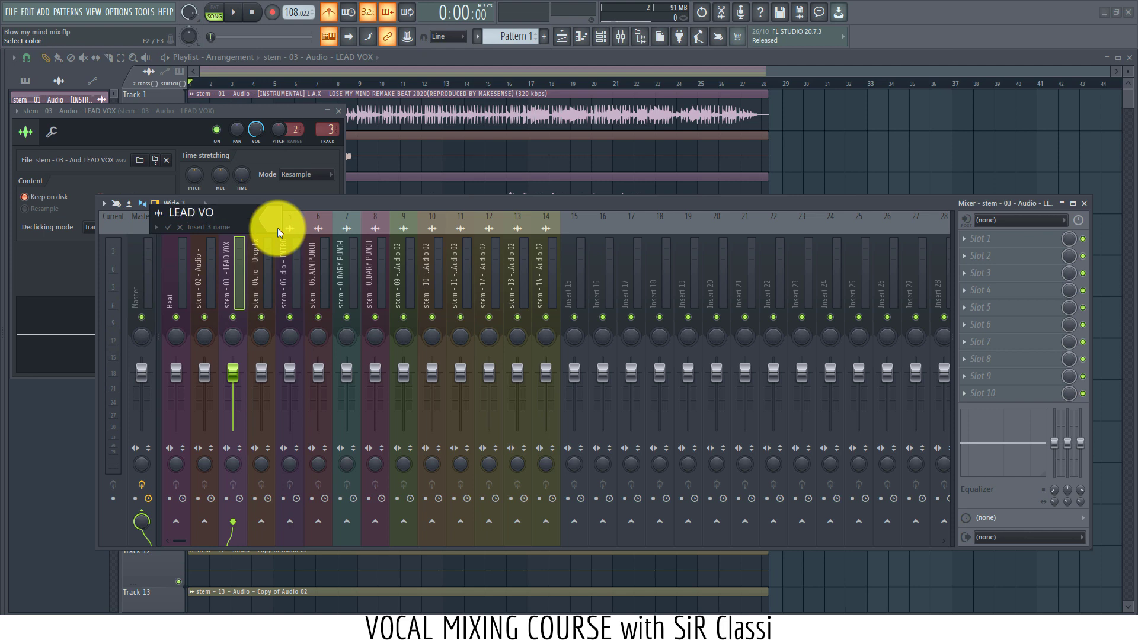
key("Return")
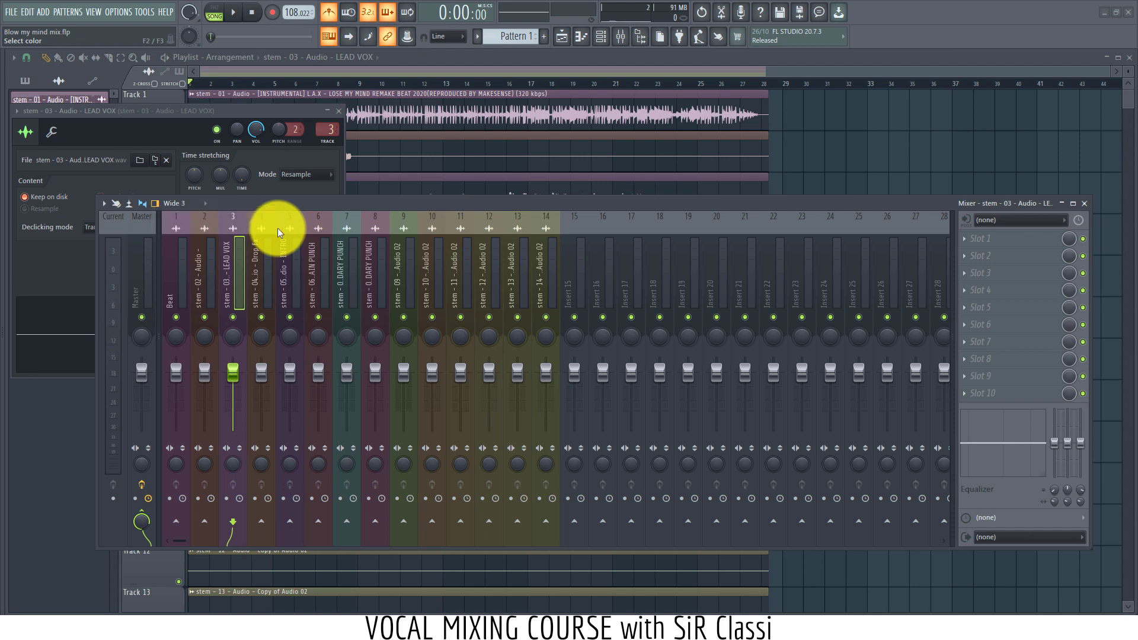
left_click(365, 68)
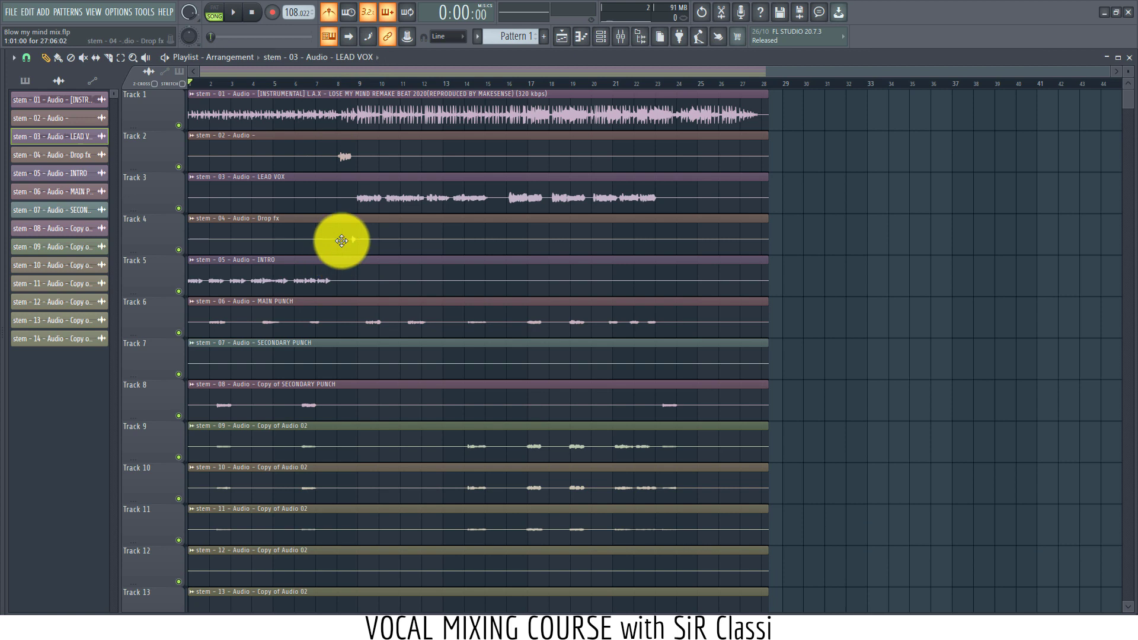
Step: Locate the intro stem's mixer track from its clip, rename it to INTRO, and return to the playlist
double_click(310, 279)
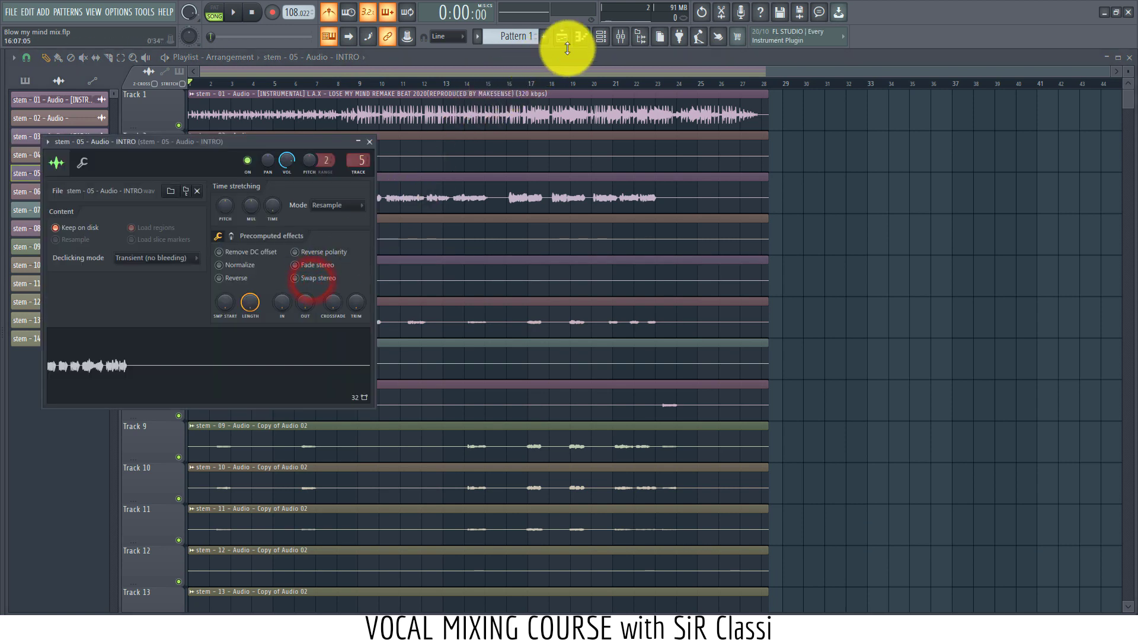
left_click(637, 38)
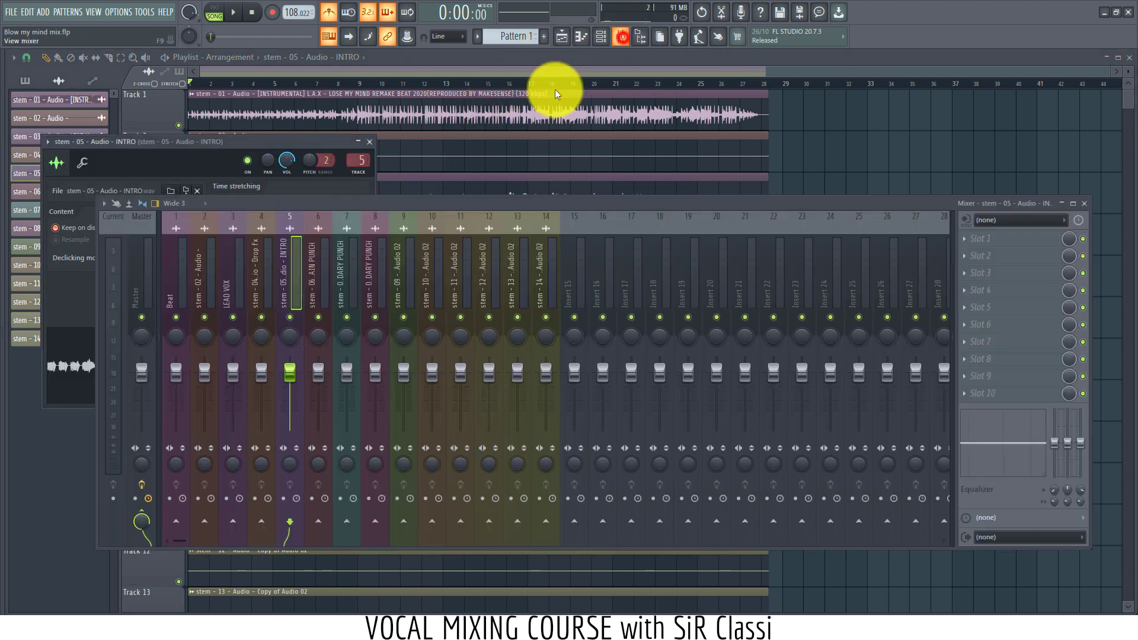
right_click(270, 279)
right_click(241, 284)
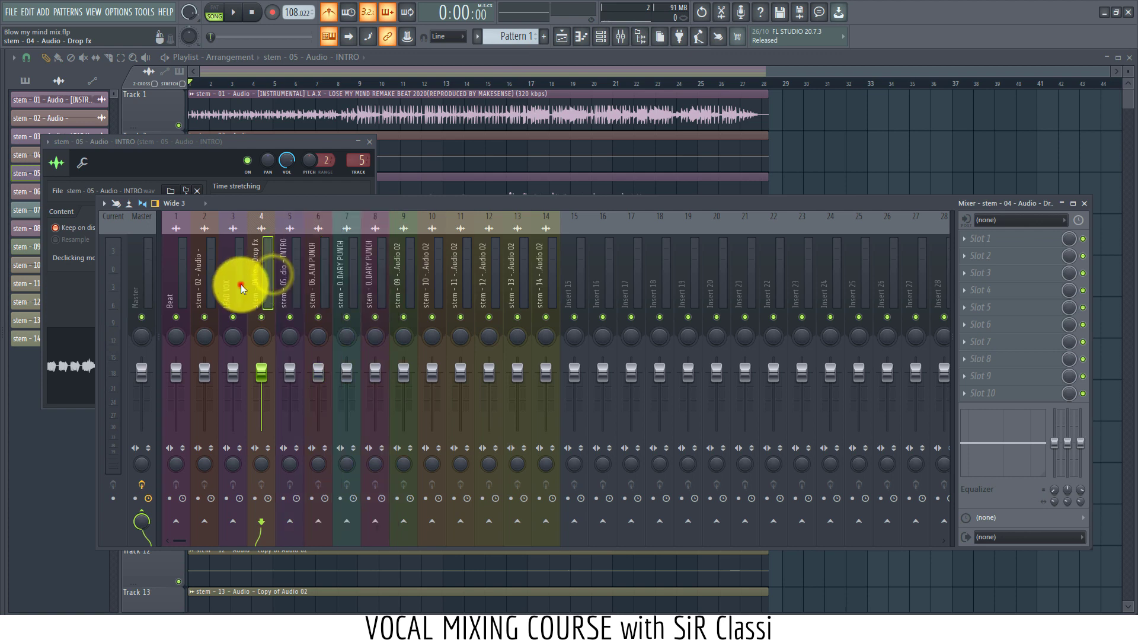
right_click(279, 284)
left_click(318, 228)
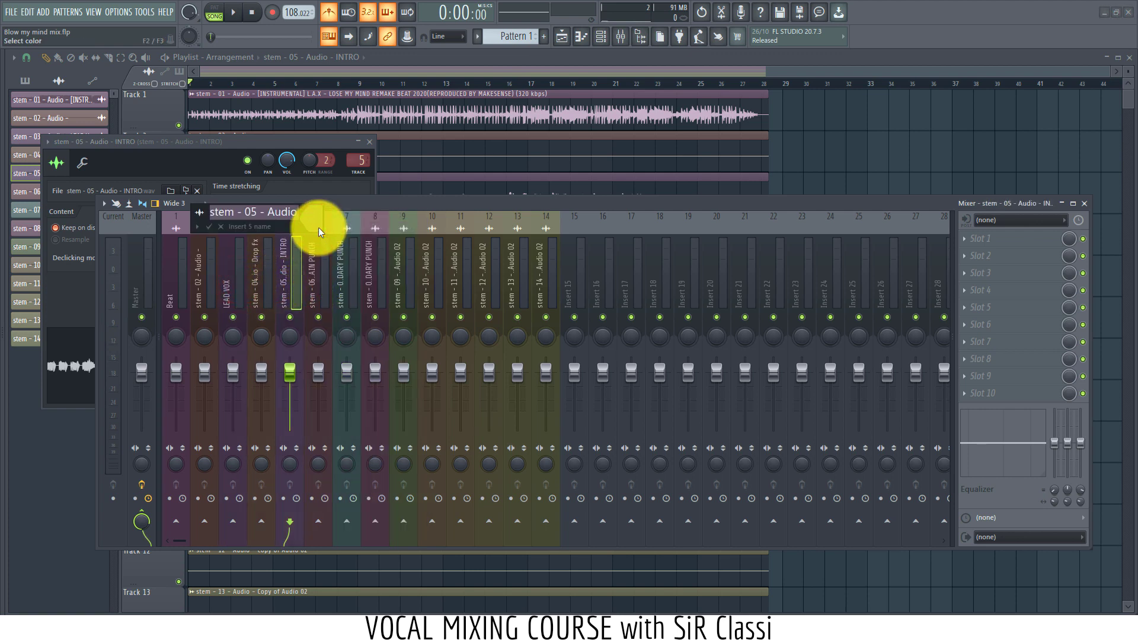
key("Return")
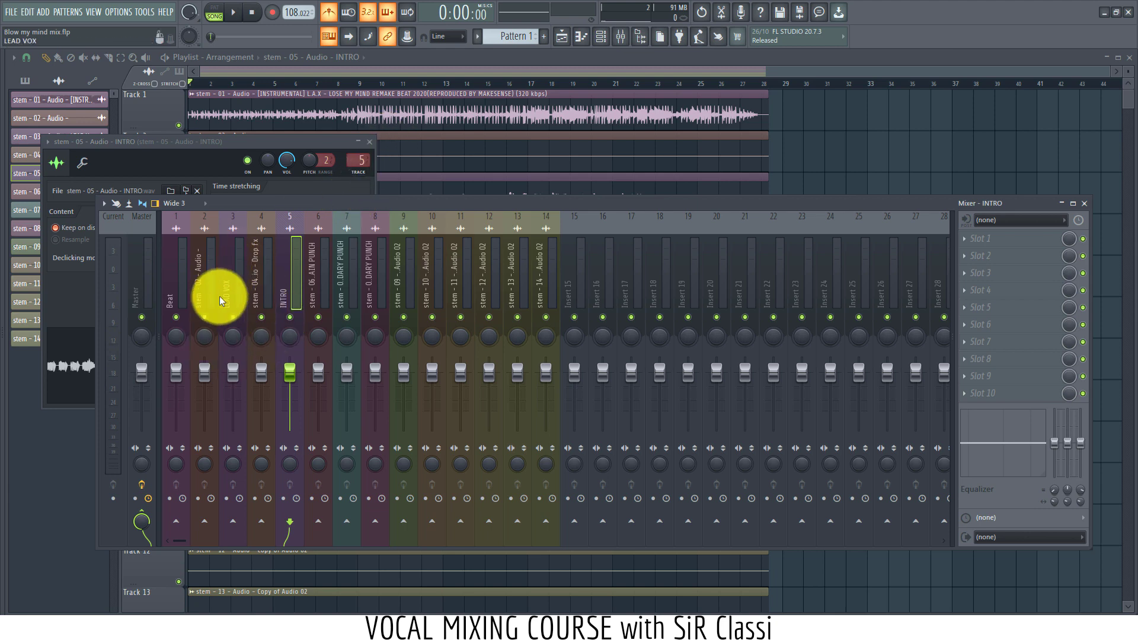
left_click(441, 158)
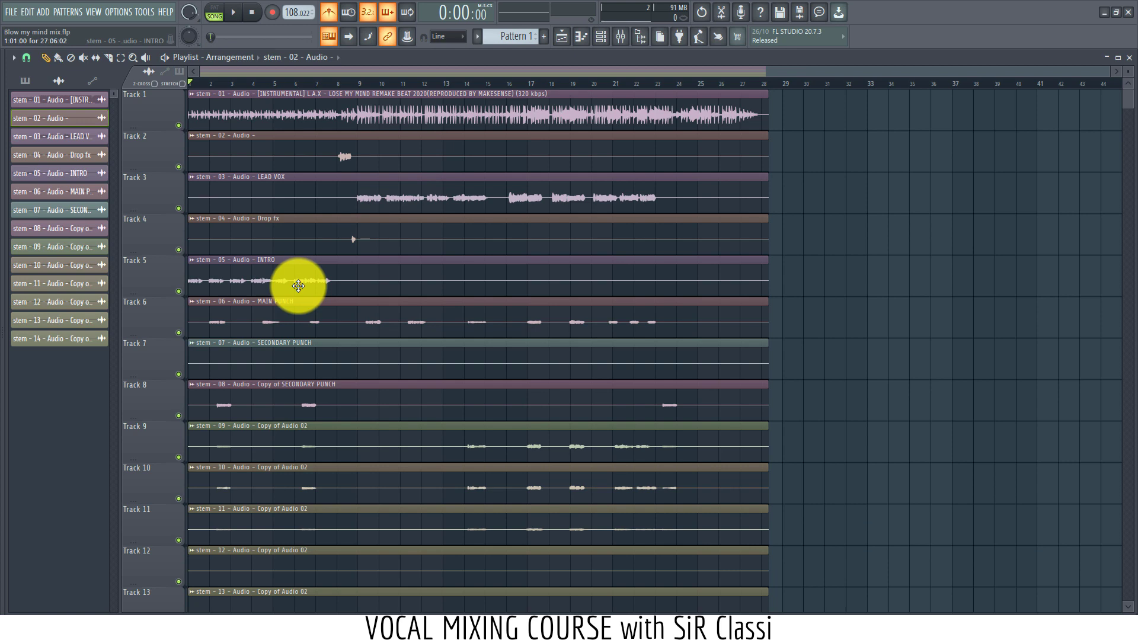
Step: Locate the stem 06 mixer track from its clip, rename it to MAIN PUNCH, and return to the playlist
double_click(282, 321)
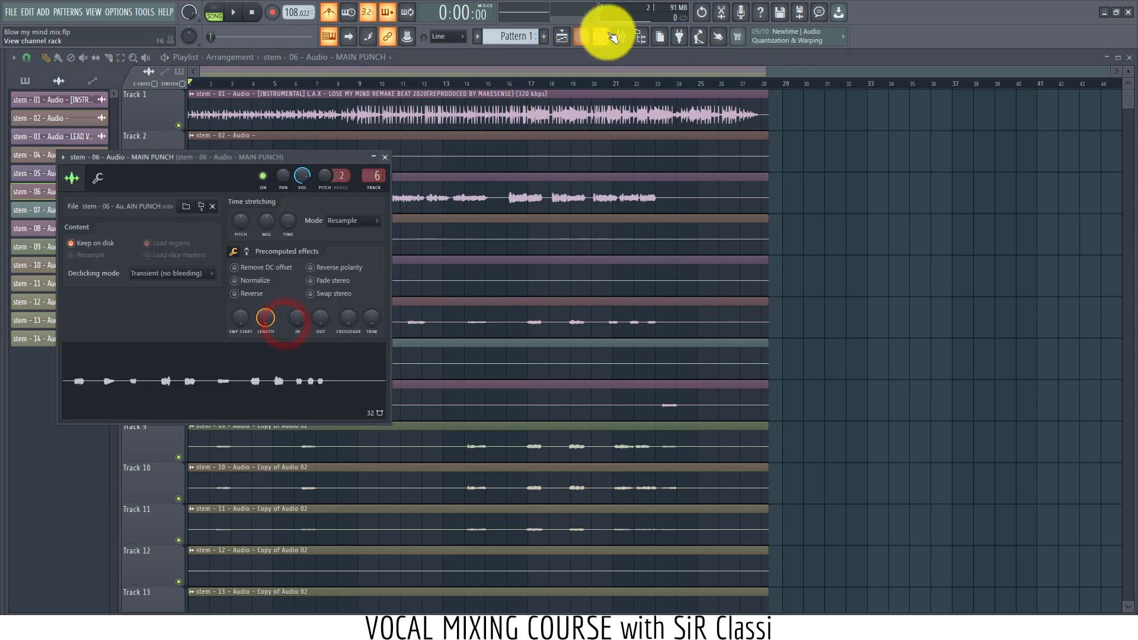
left_click(619, 37)
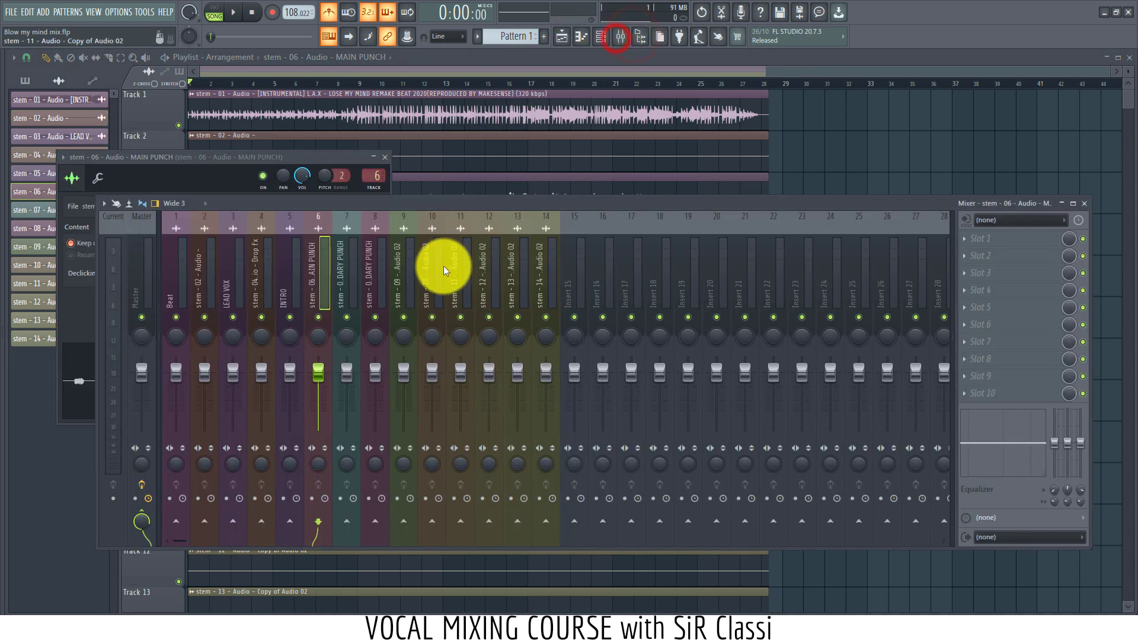
right_click(318, 281)
left_click(363, 232)
type("MAIN P")
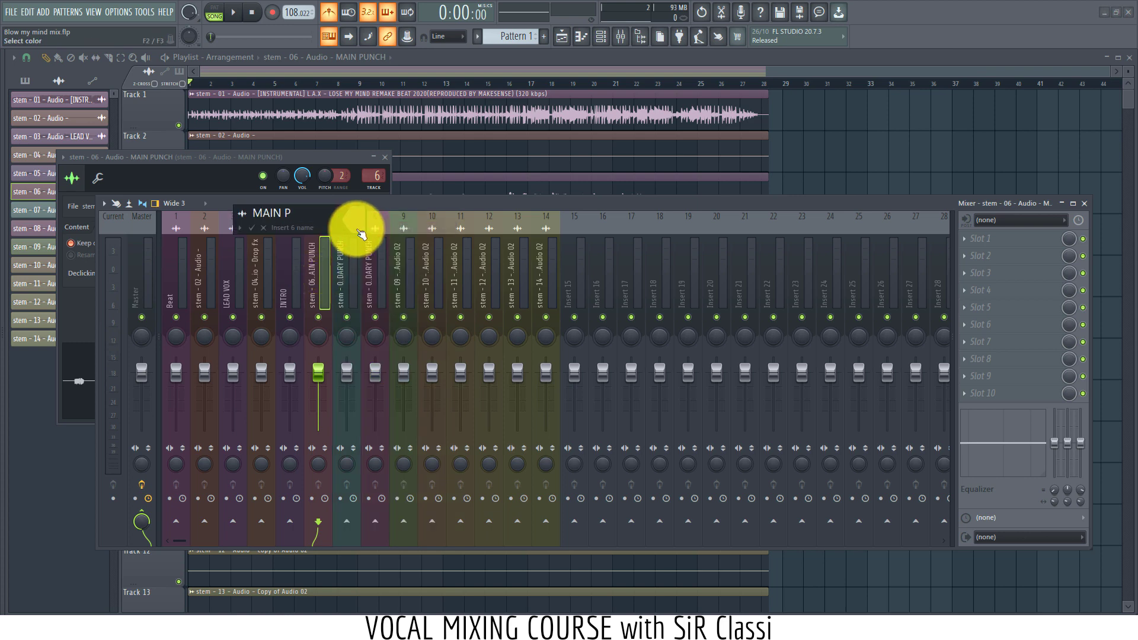
type("UNCH")
key("Return")
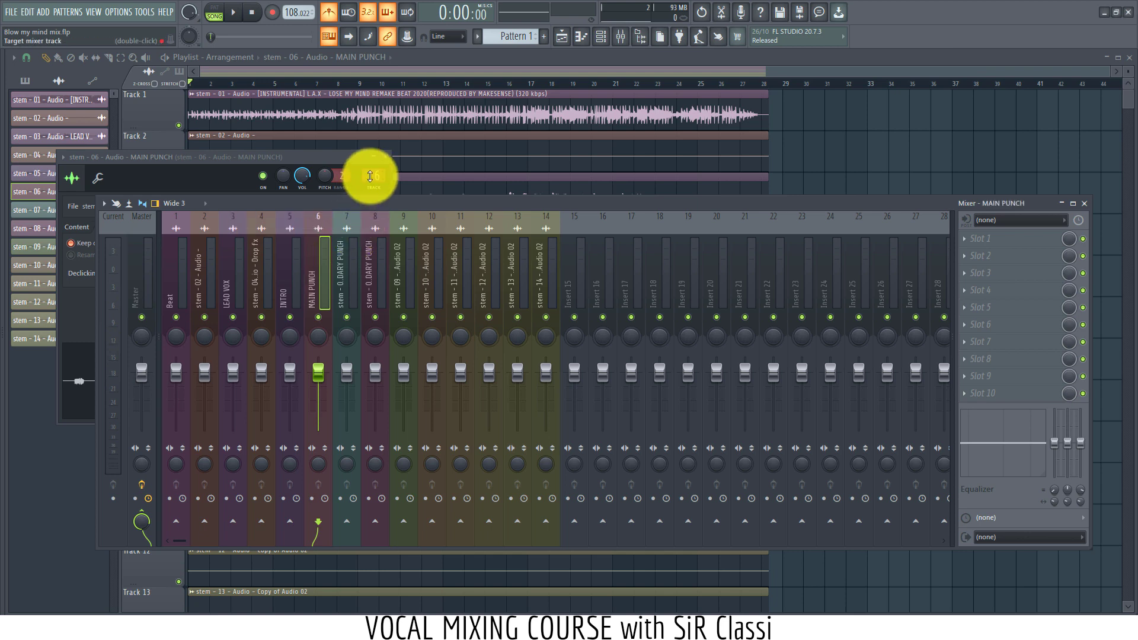
left_click(409, 89)
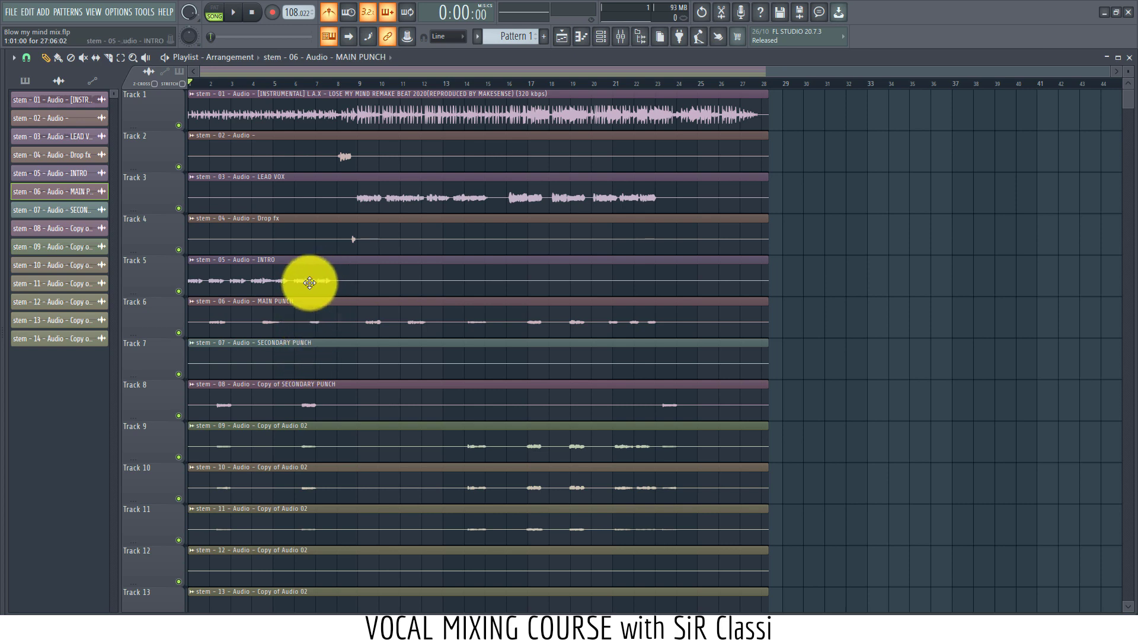
Step: Rename the Drop fx stem's mixer track to DROP BEAT FX, and return to the playlist
double_click(333, 222)
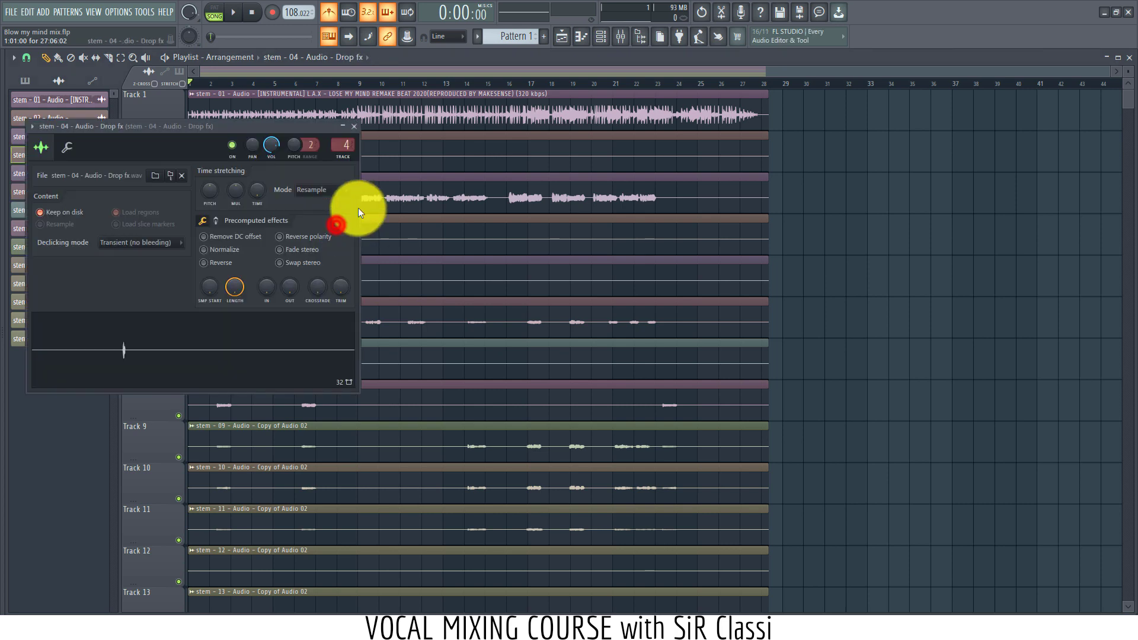
left_click(621, 37)
right_click(261, 274)
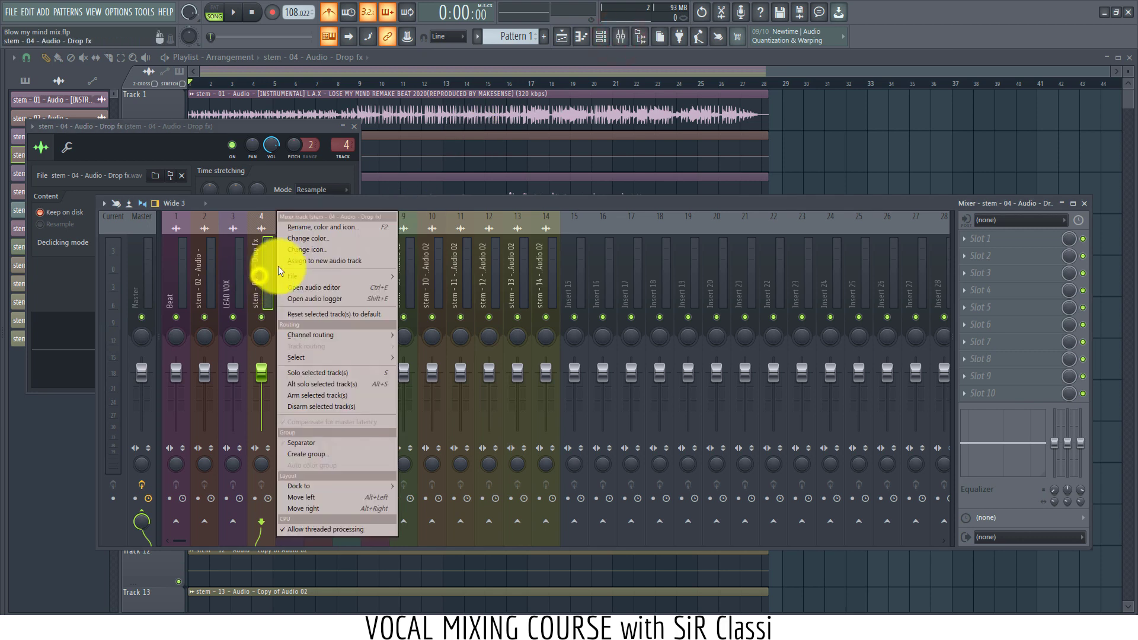
left_click(324, 227)
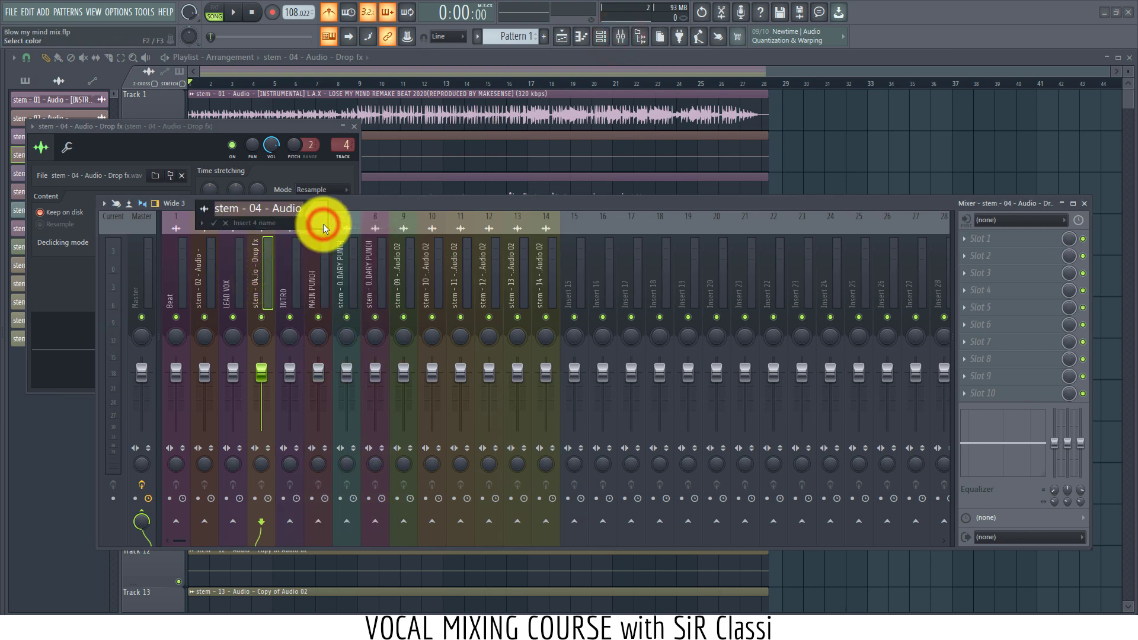
type("DROP BEAT")
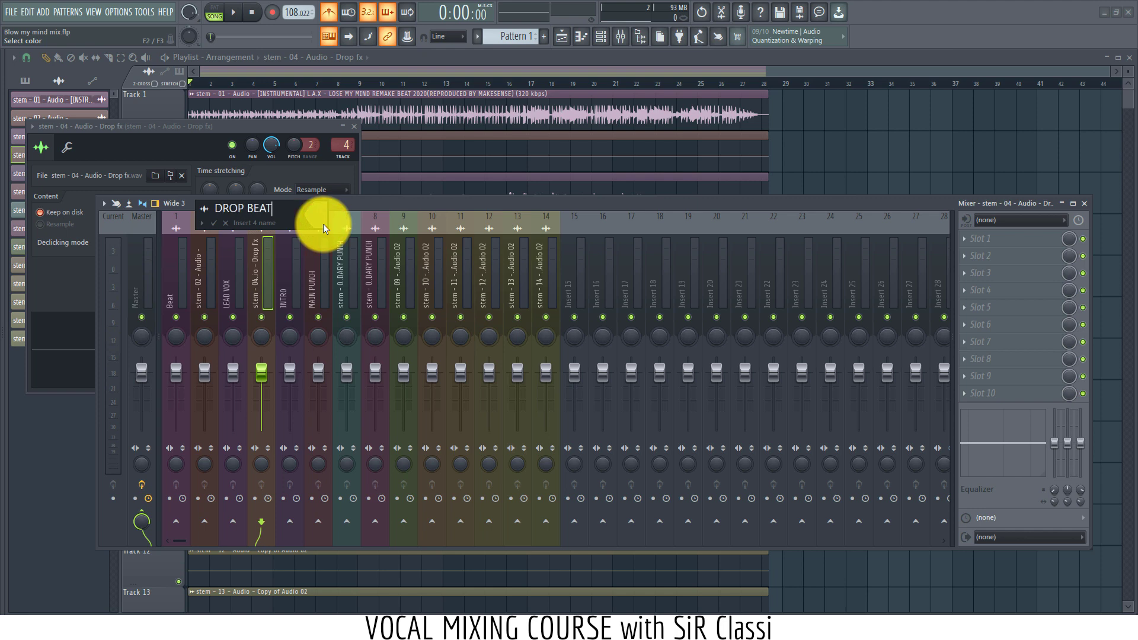
type(" FX")
key("Return")
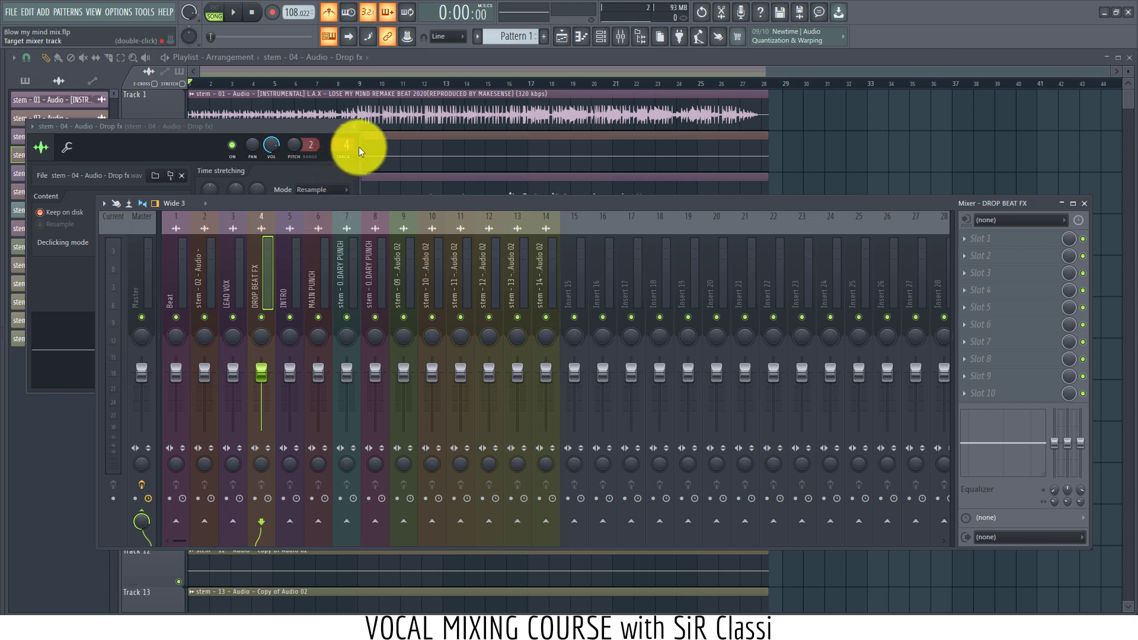
left_click(382, 121)
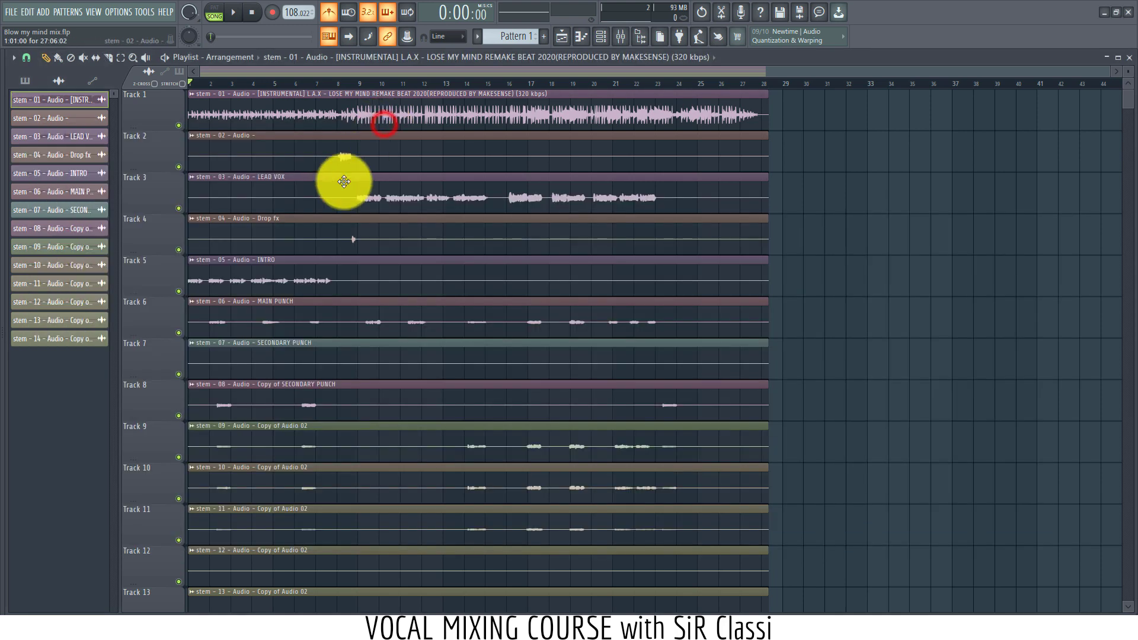
double_click(295, 328)
double_click(630, 37)
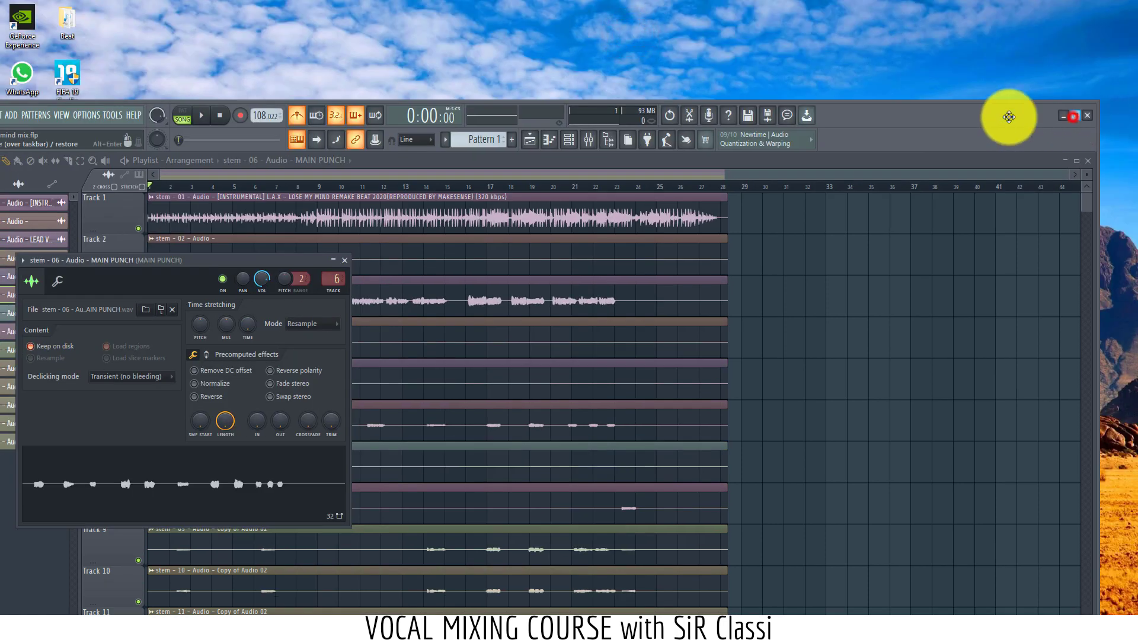
left_click(1076, 115)
left_click(614, 42)
left_click(615, 42)
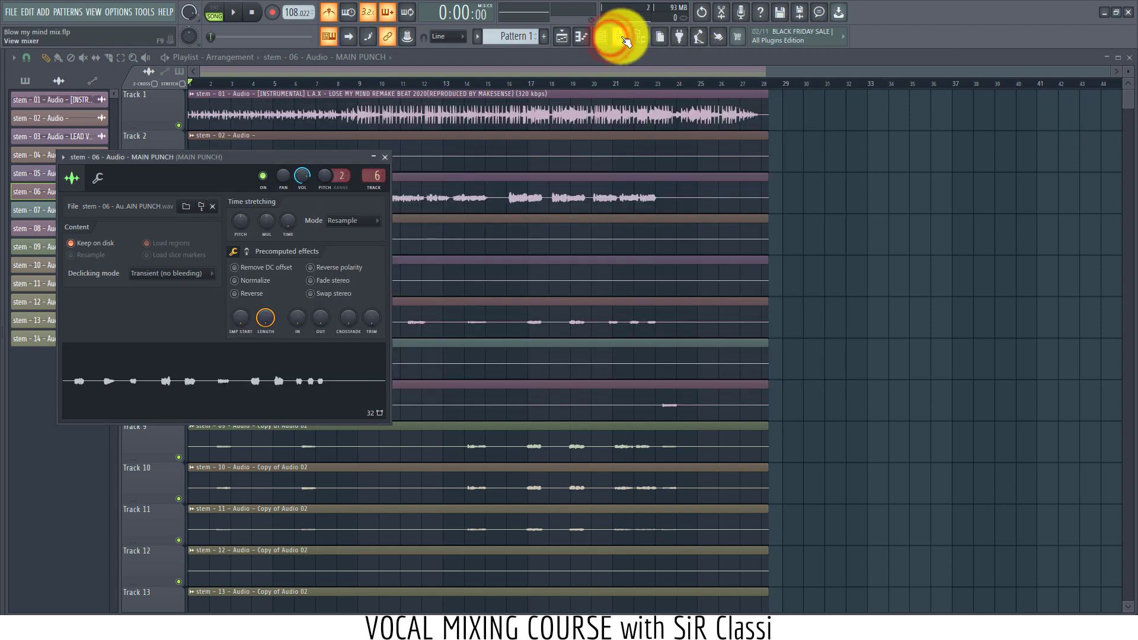
left_click(626, 42)
left_click(622, 37)
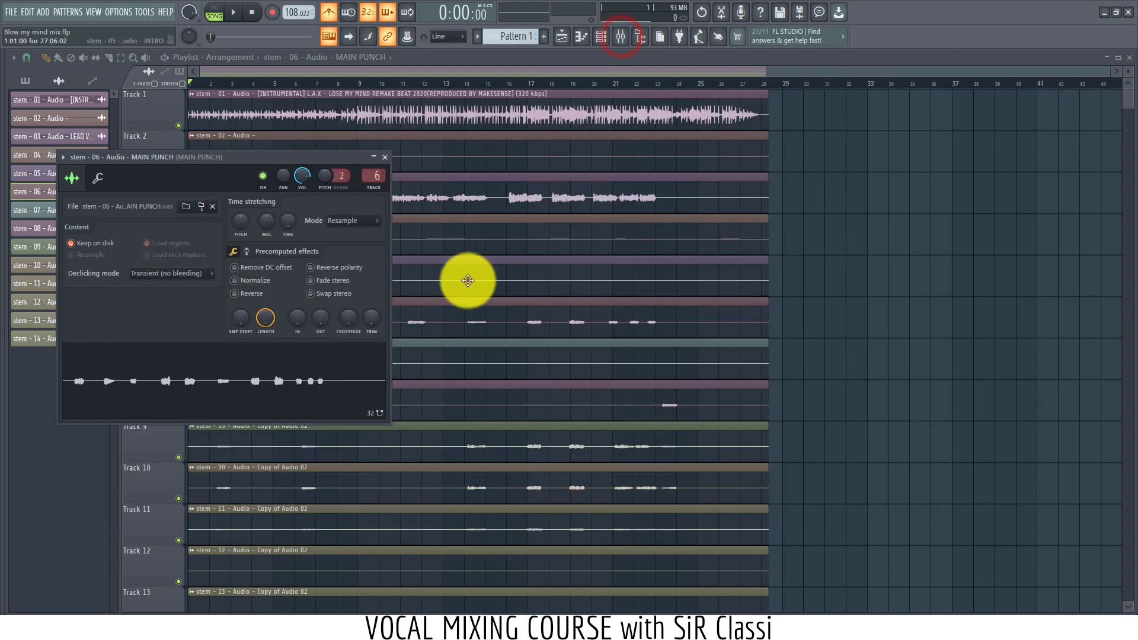
left_click(468, 280)
Step: Locate the stem 07 mixer track from its clip, rename it to SECONDARY PUNCH, and return to the playlist
double_click(347, 367)
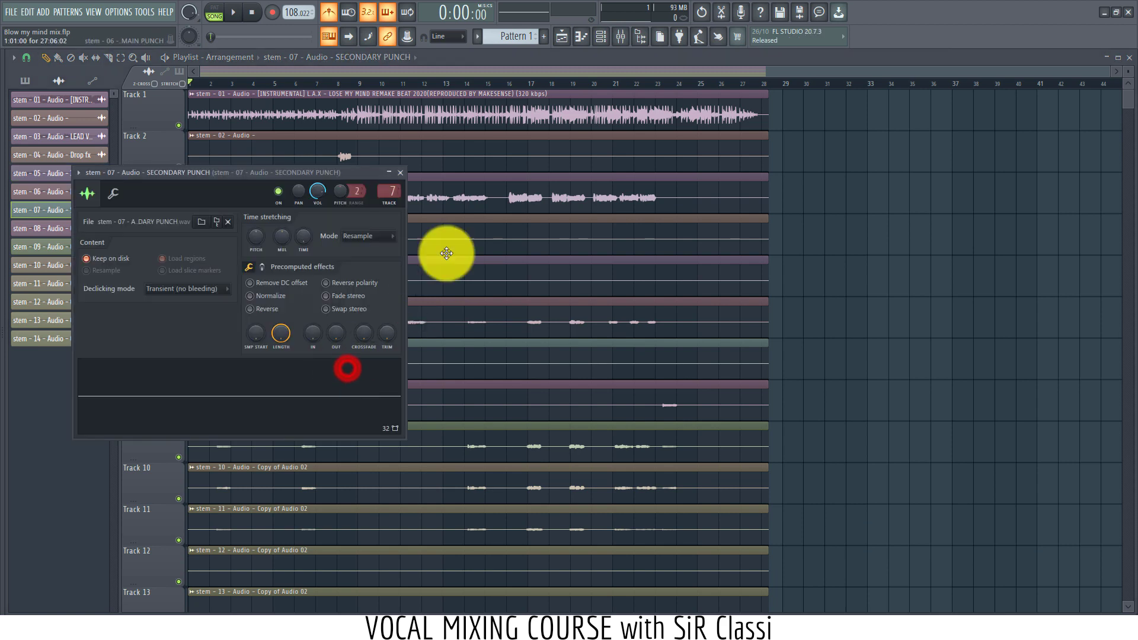
left_click(623, 37)
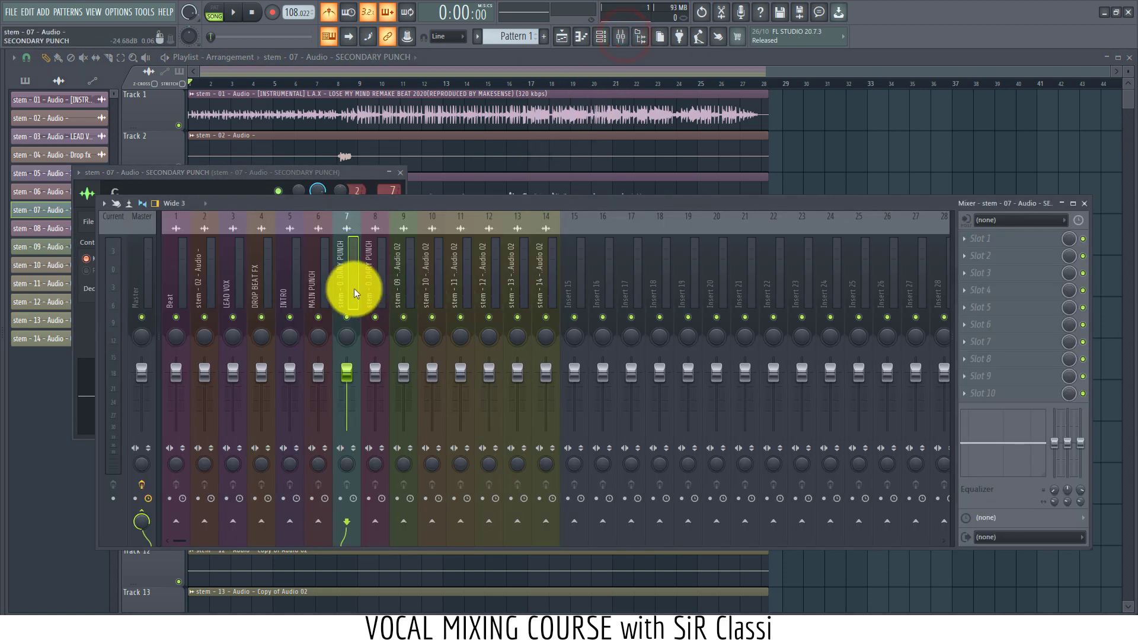
right_click(354, 288)
left_click(397, 232)
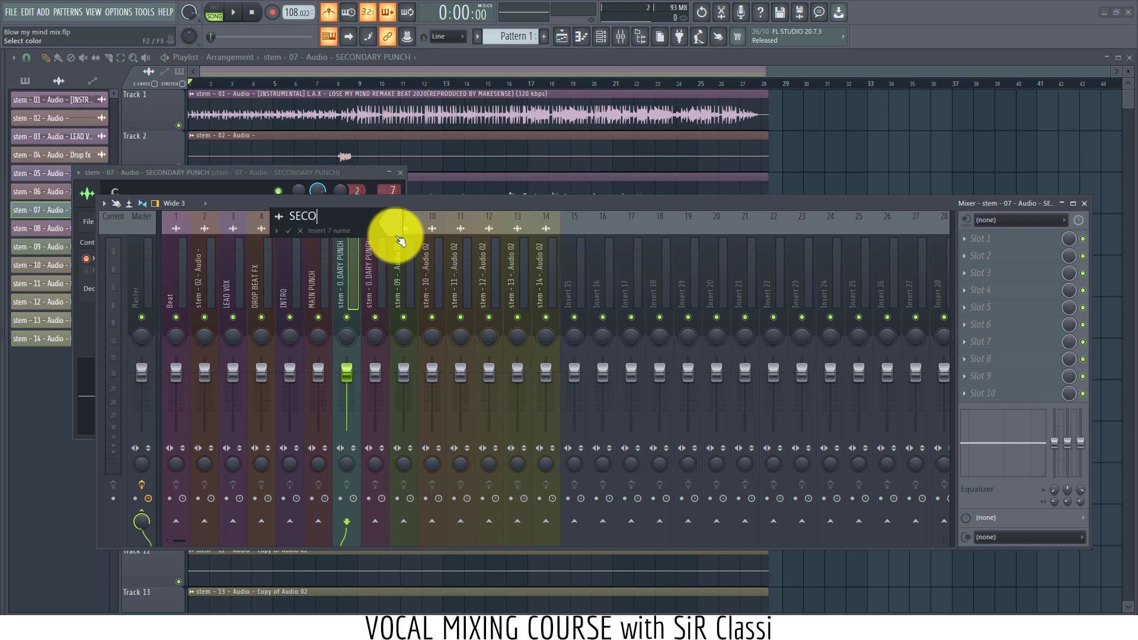
type("SECONDARY PUC")
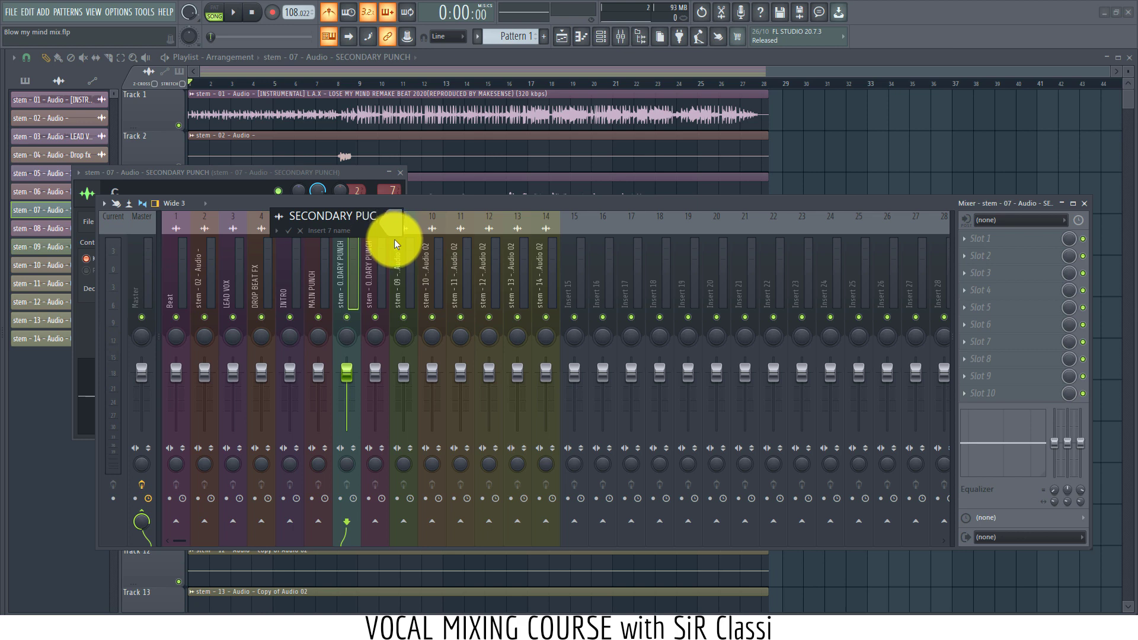
type("PUNCH")
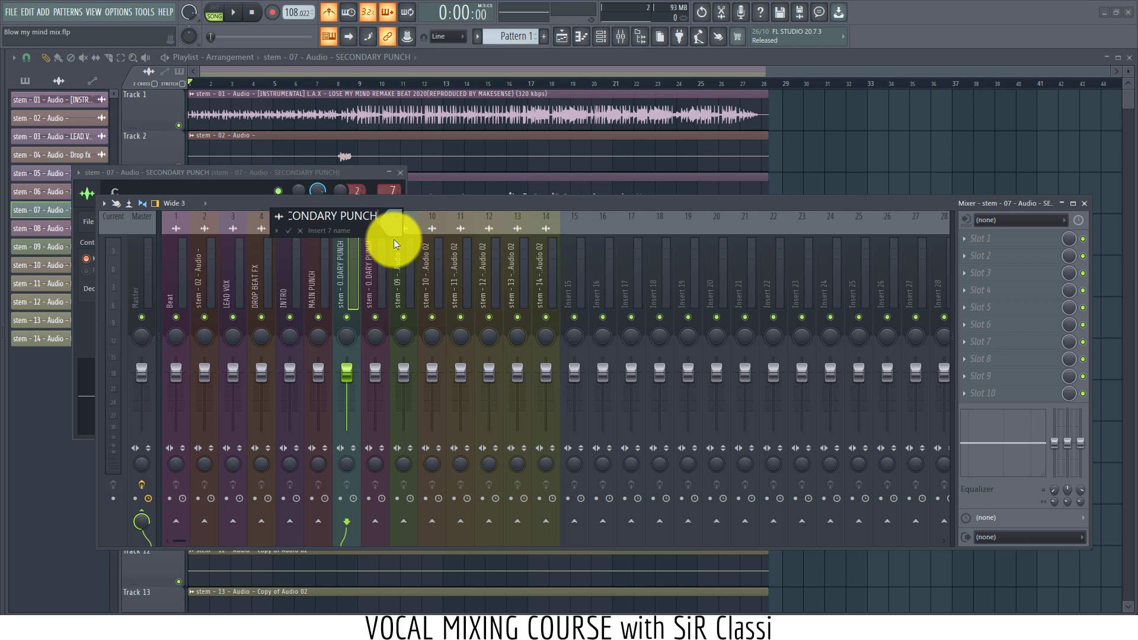
key("Return")
left_click(508, 69)
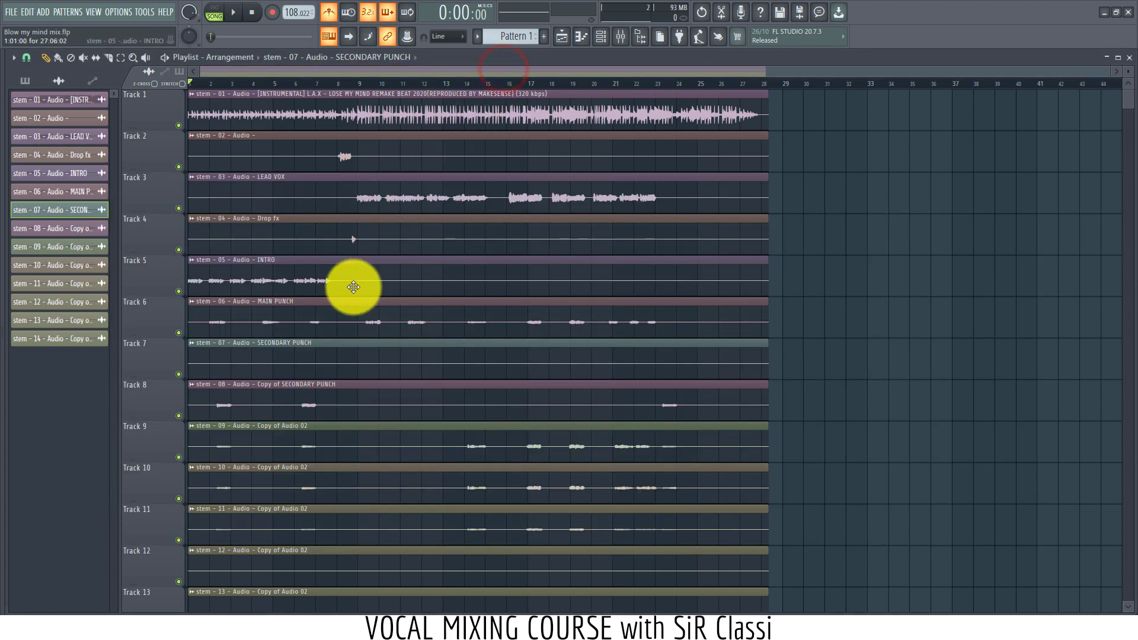
Step: Locate the stem 08 mixer track from its clip, rename it to SCND PUNCH 2, and return to the playlist
scroll(337, 319, "down", 2)
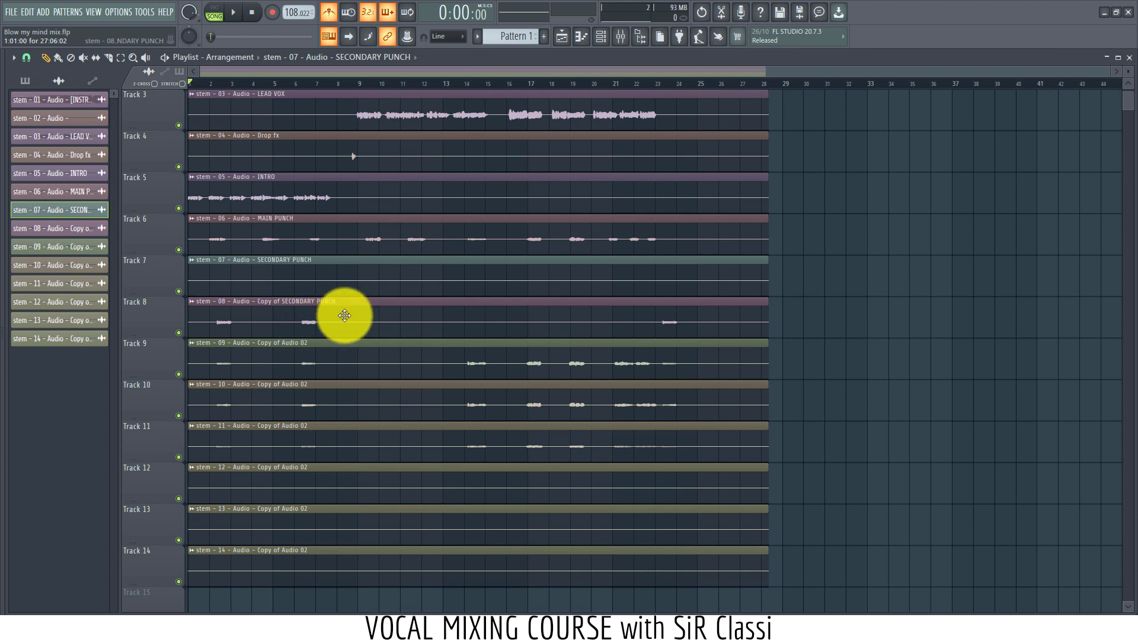
double_click(344, 316)
left_click(620, 37)
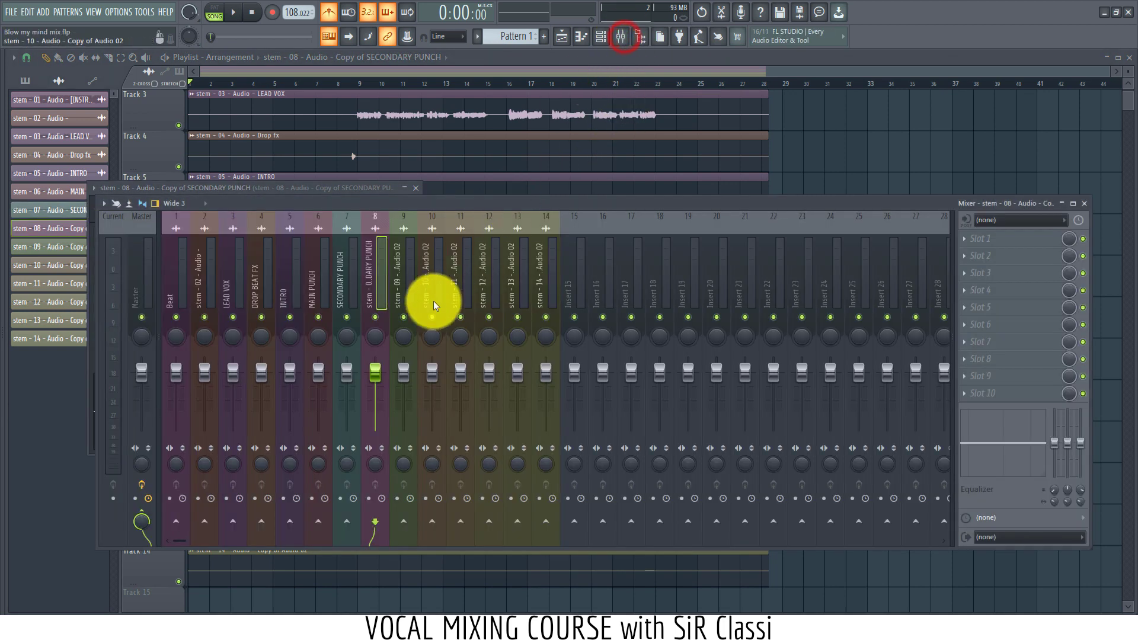
right_click(376, 295)
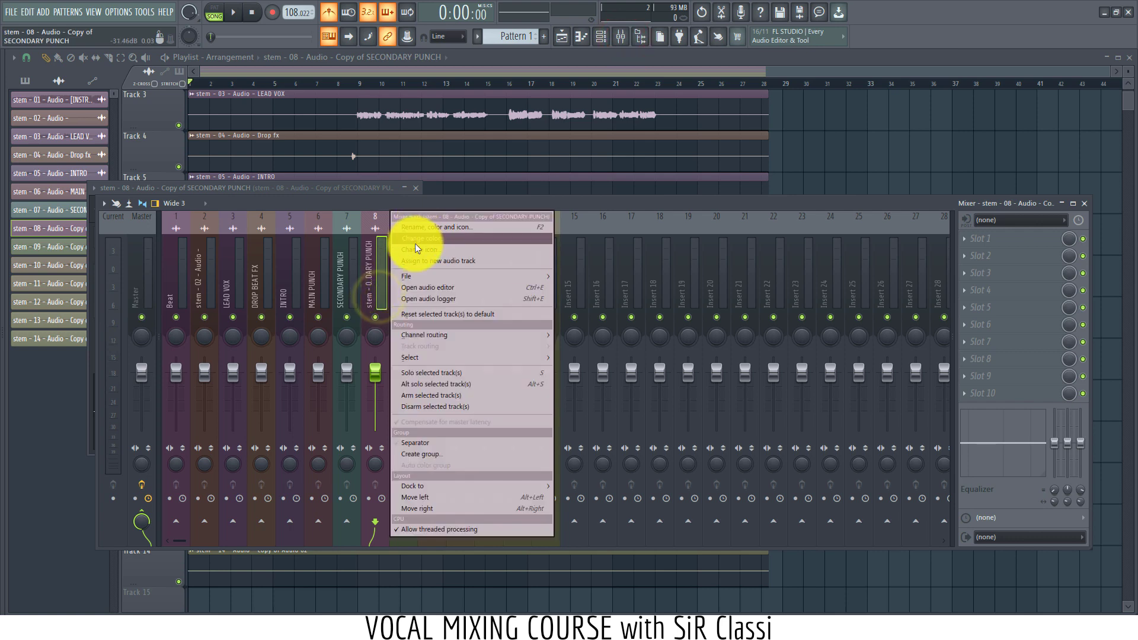
left_click(419, 228)
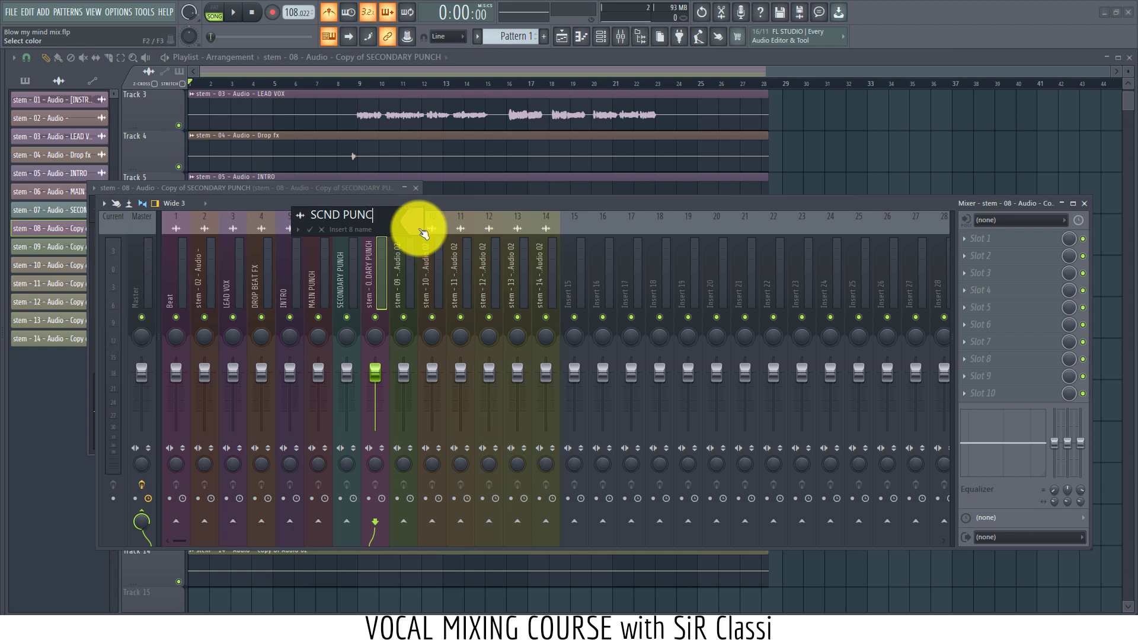
type("SCND PUNCH 2")
key("Return")
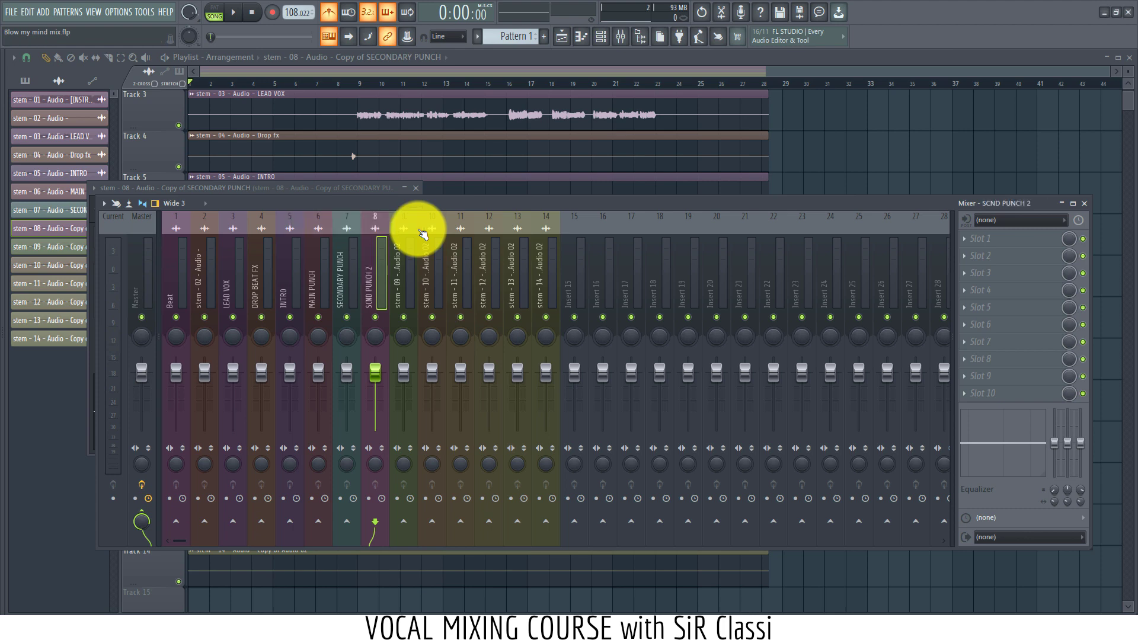
left_click(458, 77)
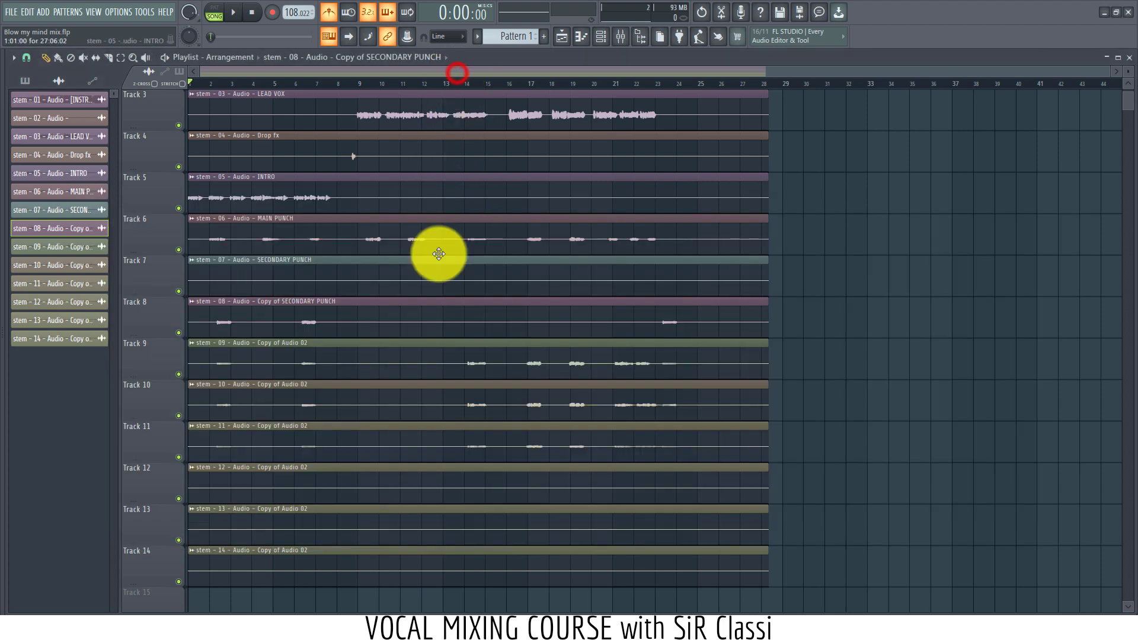
Step: Locate the stem 09 mixer track from its clip, rename it to HRM 1, and return to the playlist
double_click(333, 361)
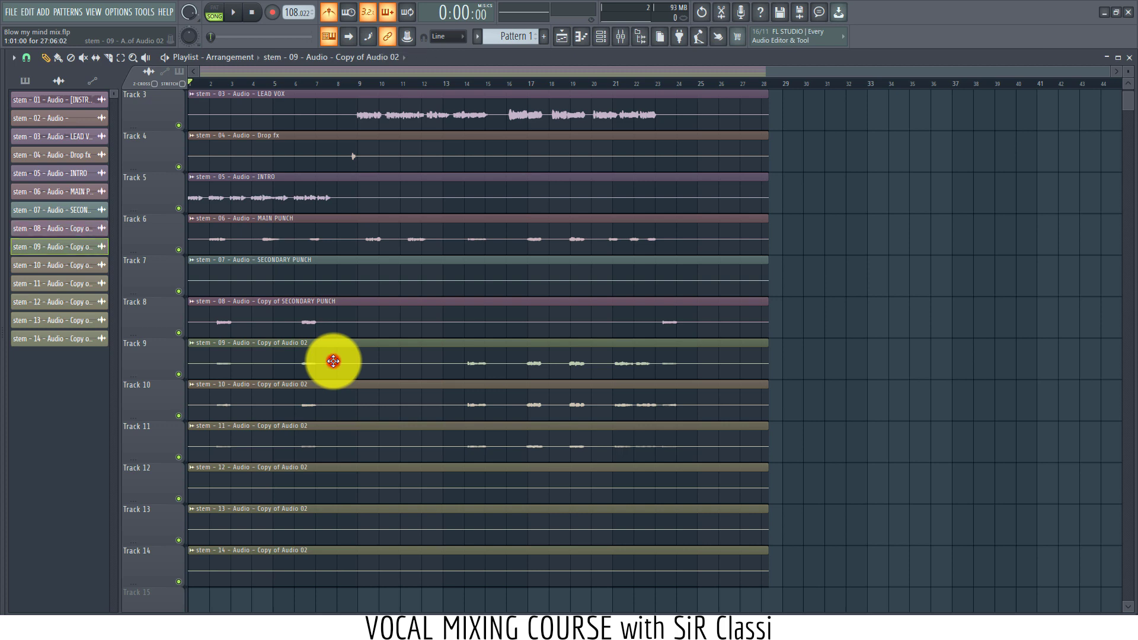
left_click(622, 38)
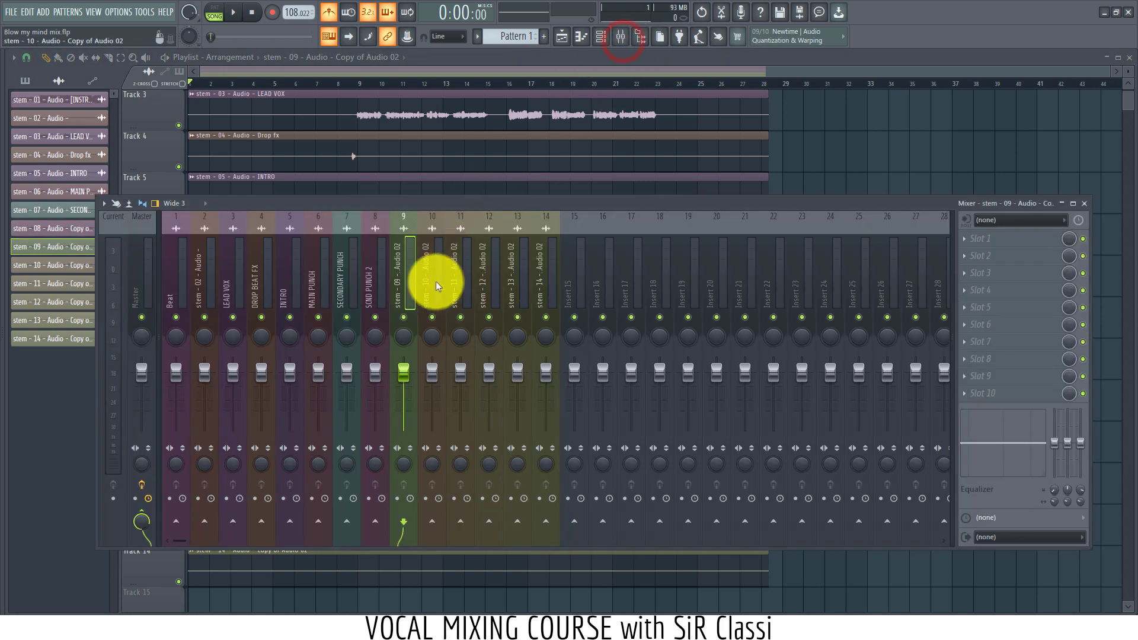
right_click(397, 284)
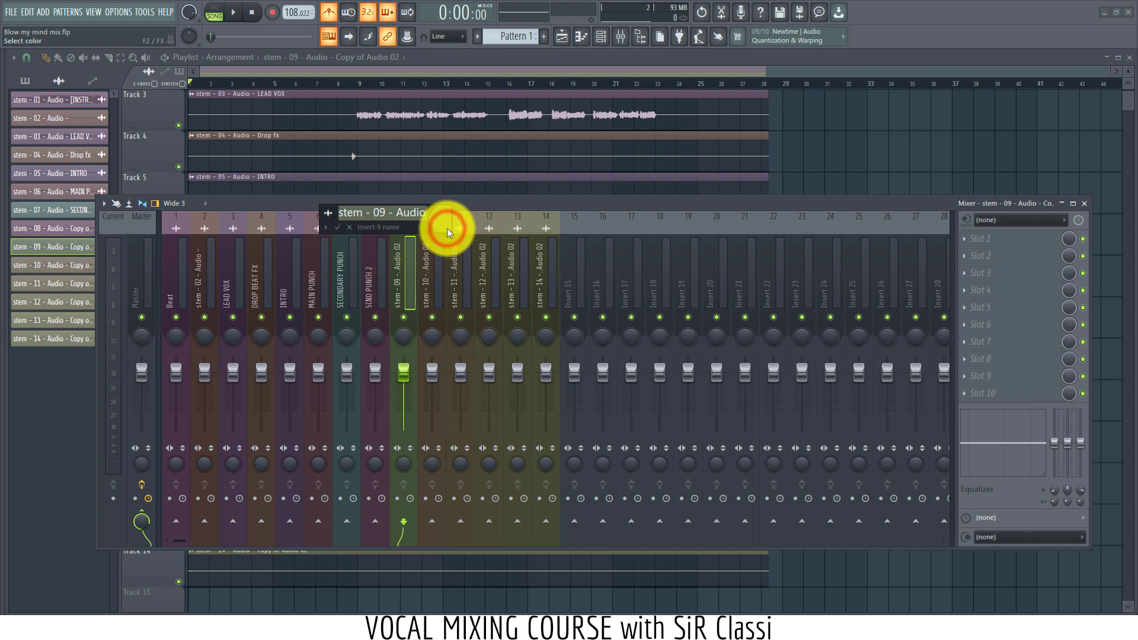
type("HRM 1")
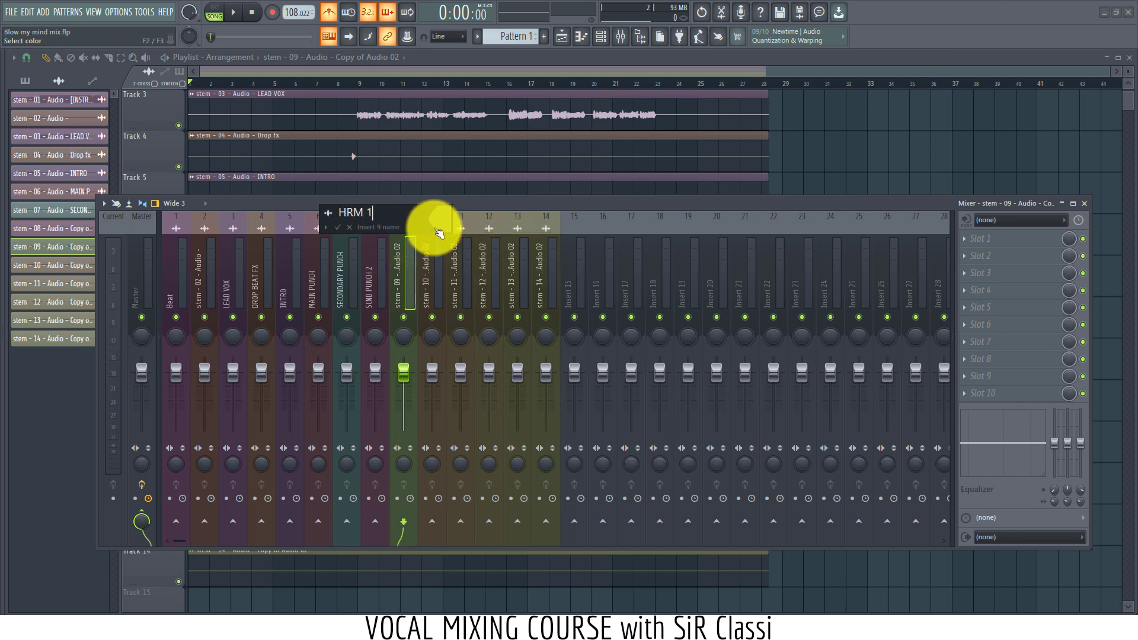
key("Return")
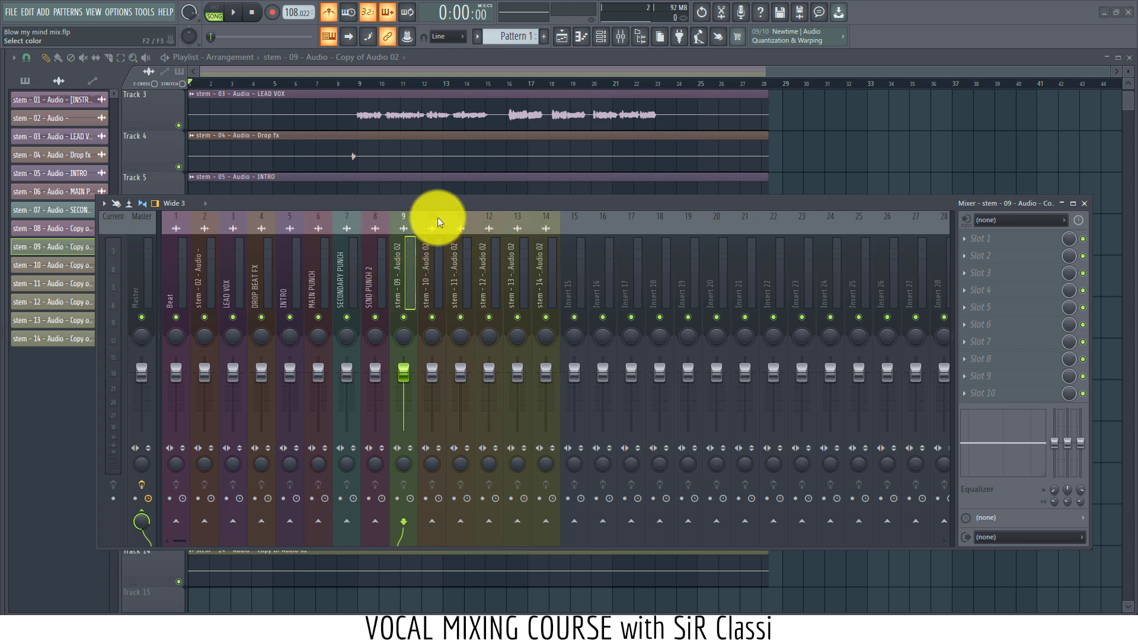
left_click(493, 182)
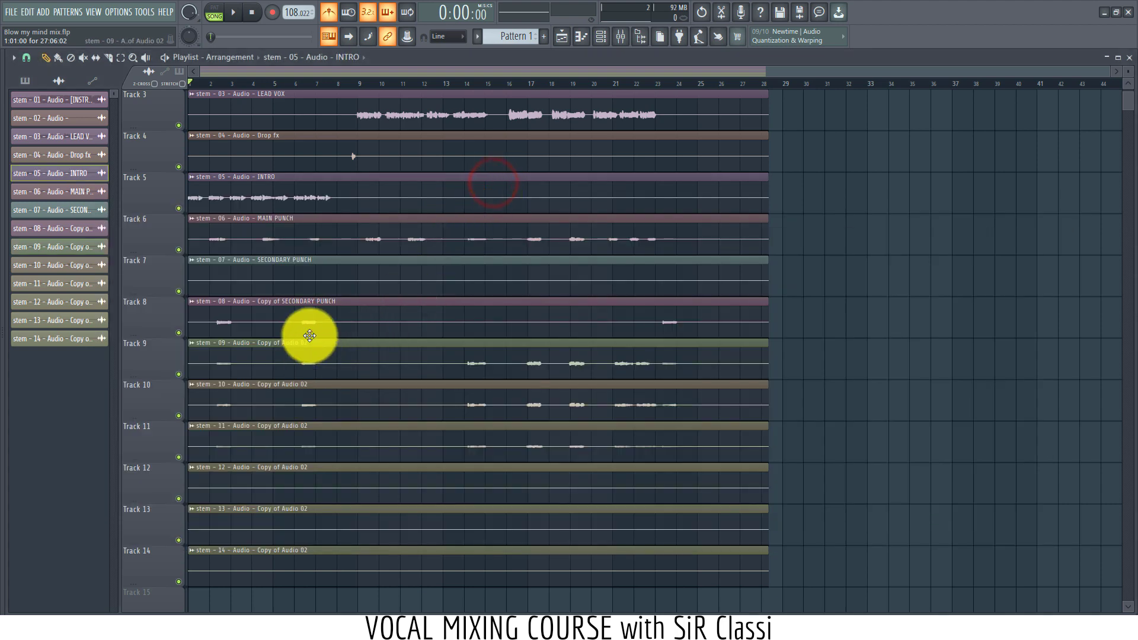
Step: Open the mixer from the stem 10 clip, rename the stem 11 mixer track to HRM 2, and return to the playlist
left_click(323, 390)
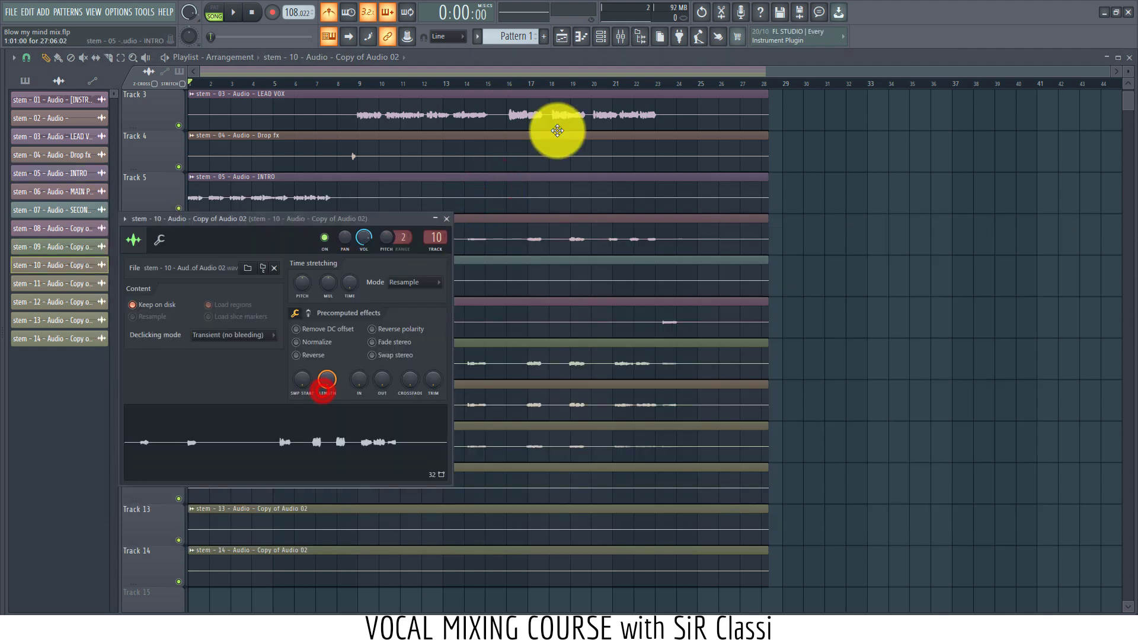
left_click(621, 39)
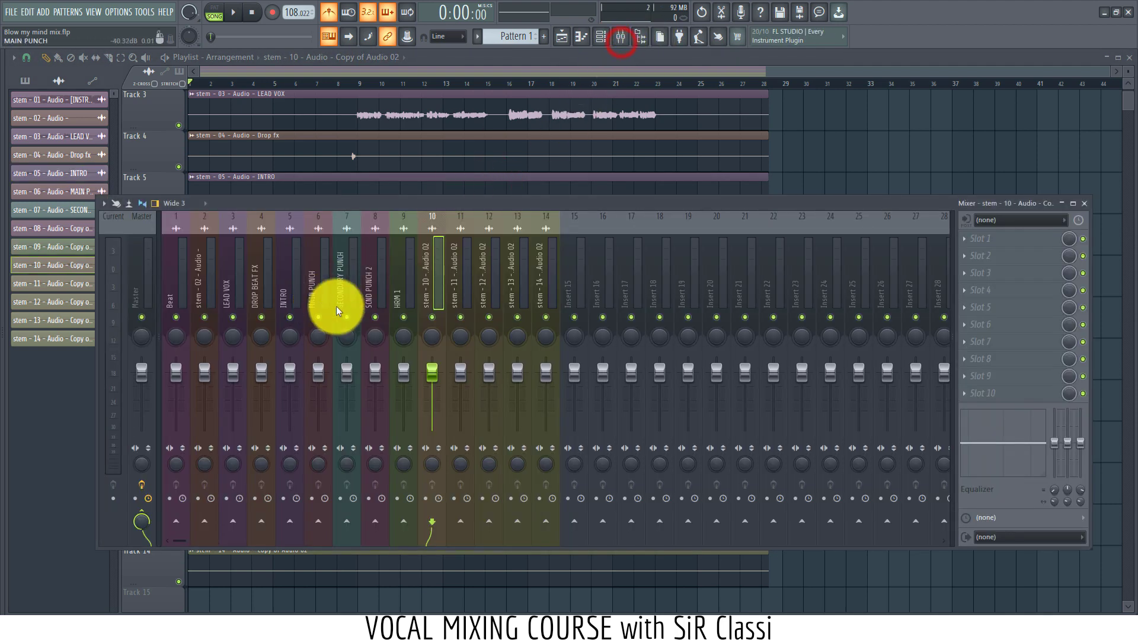
left_click(457, 288)
right_click(457, 288)
left_click(503, 224)
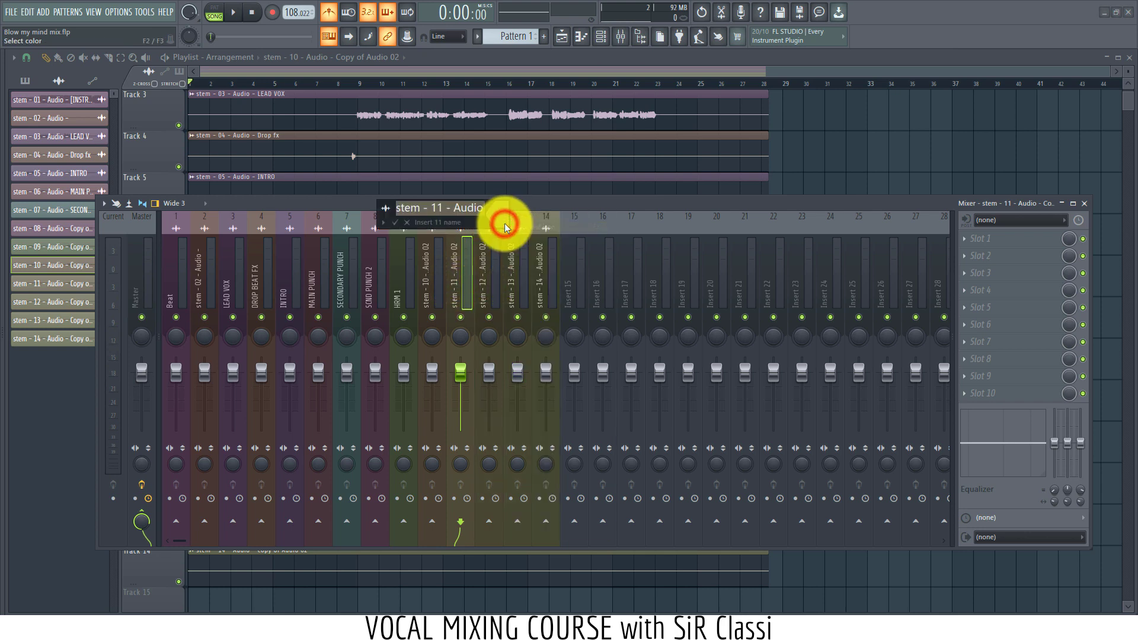
type("HRM 2")
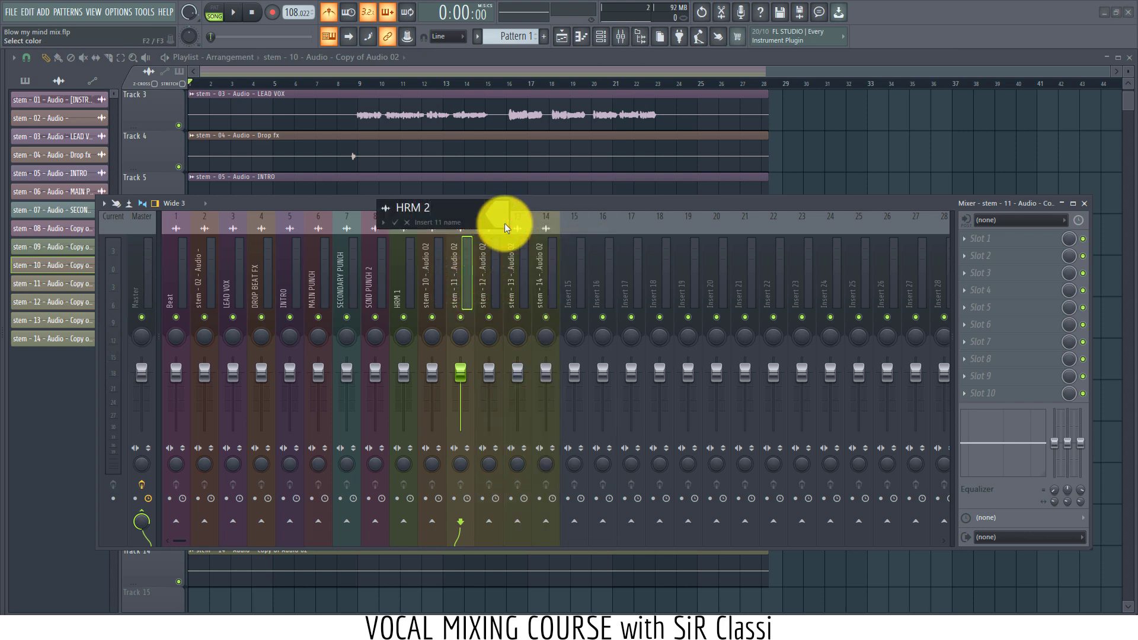
key("Return")
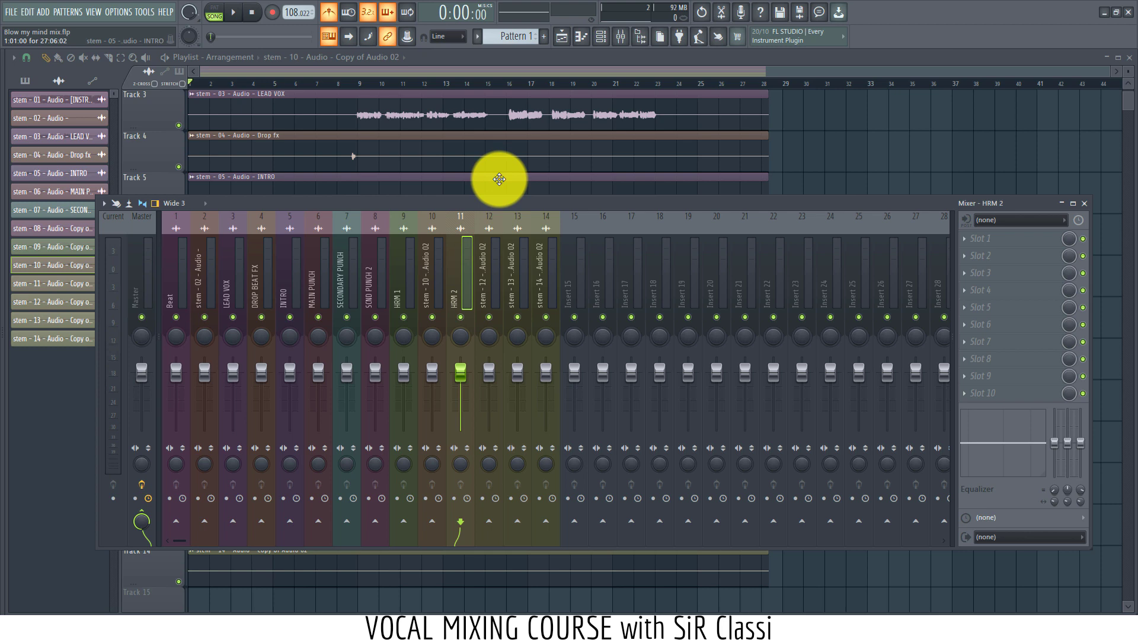
left_click(499, 179)
Step: Check which mixer tracks the stem 09 and stem 10 clips are routed to
double_click(323, 409)
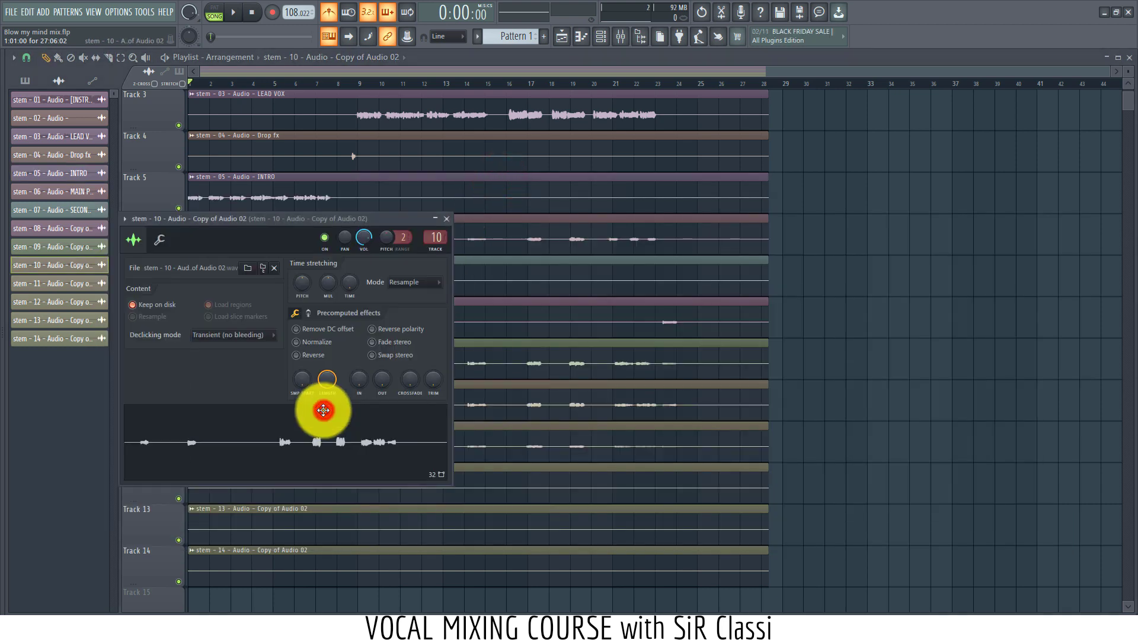
left_click(627, 39)
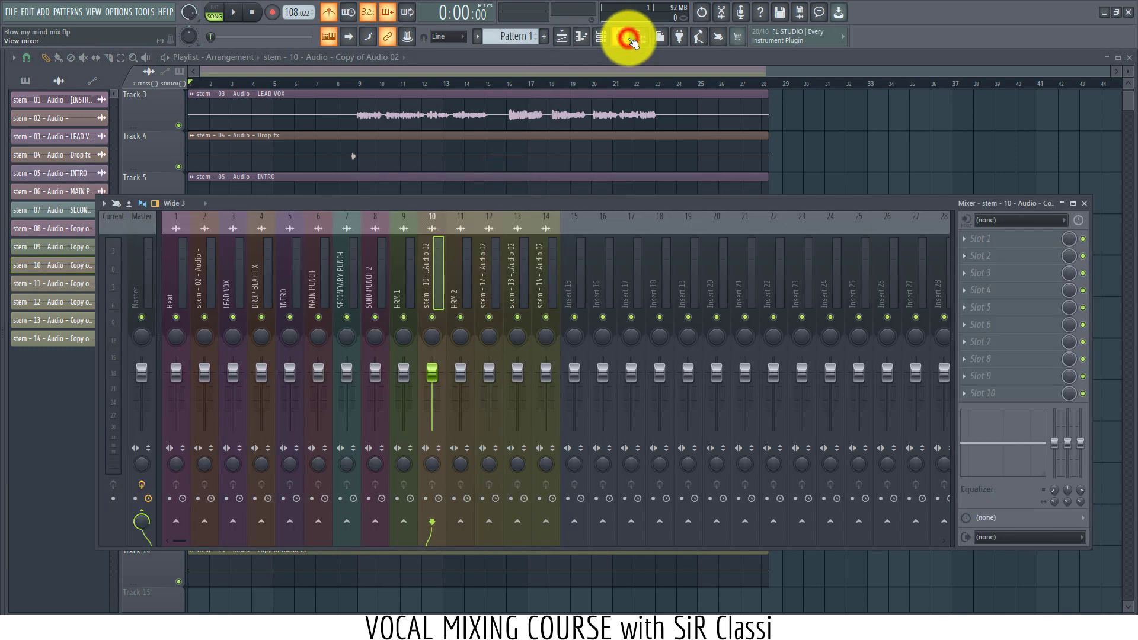
left_click(629, 39)
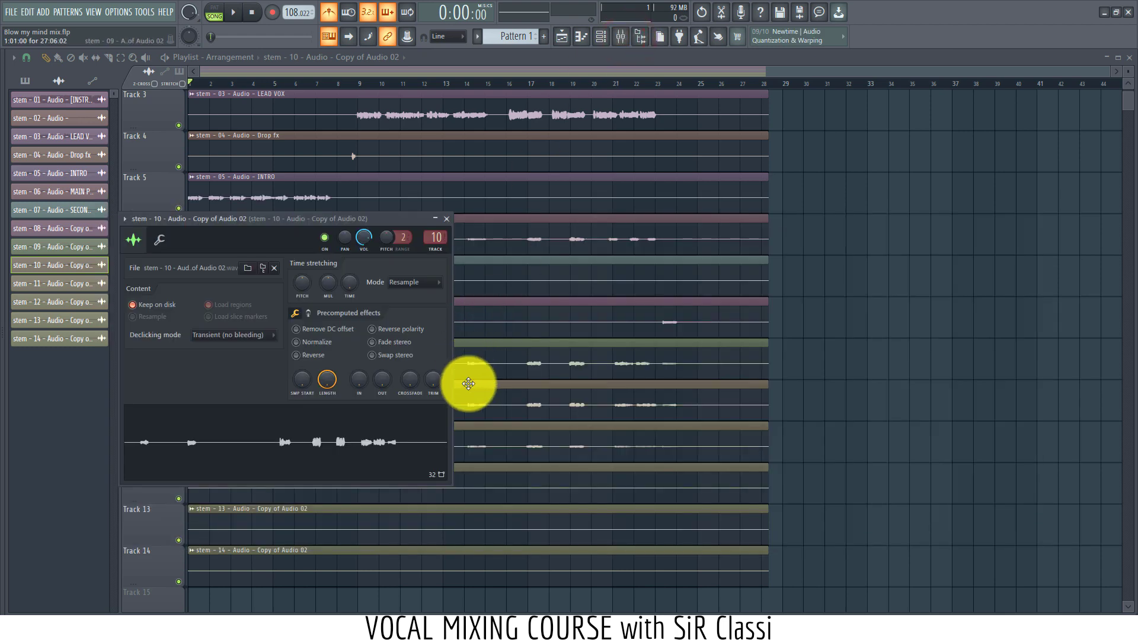
double_click(474, 364)
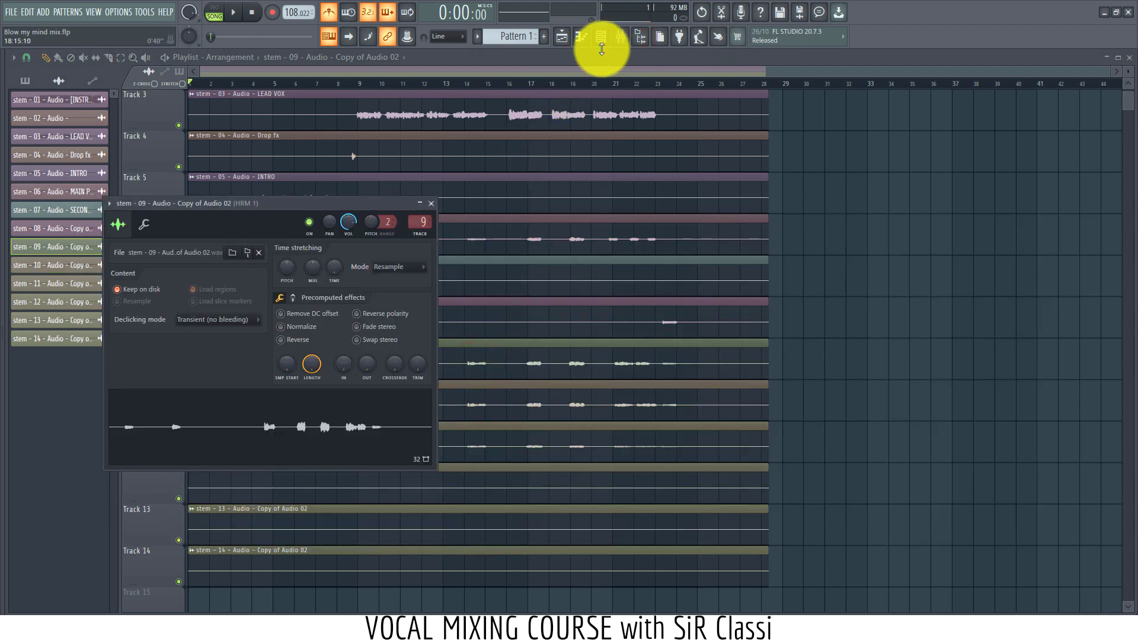
left_click(620, 40)
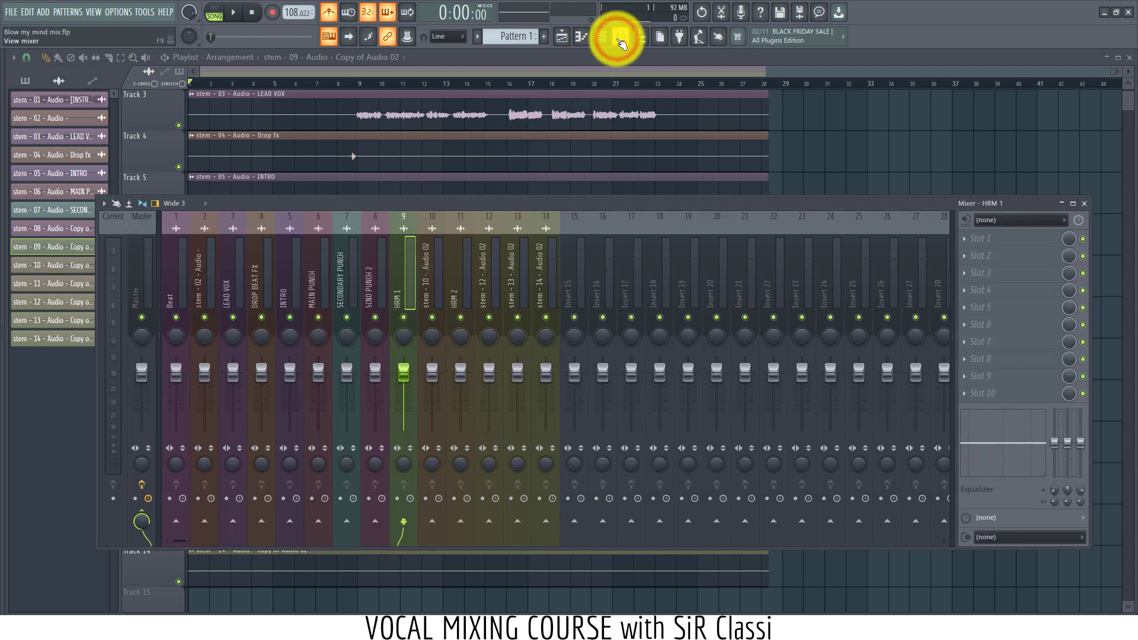
left_click(620, 40)
left_click(468, 370)
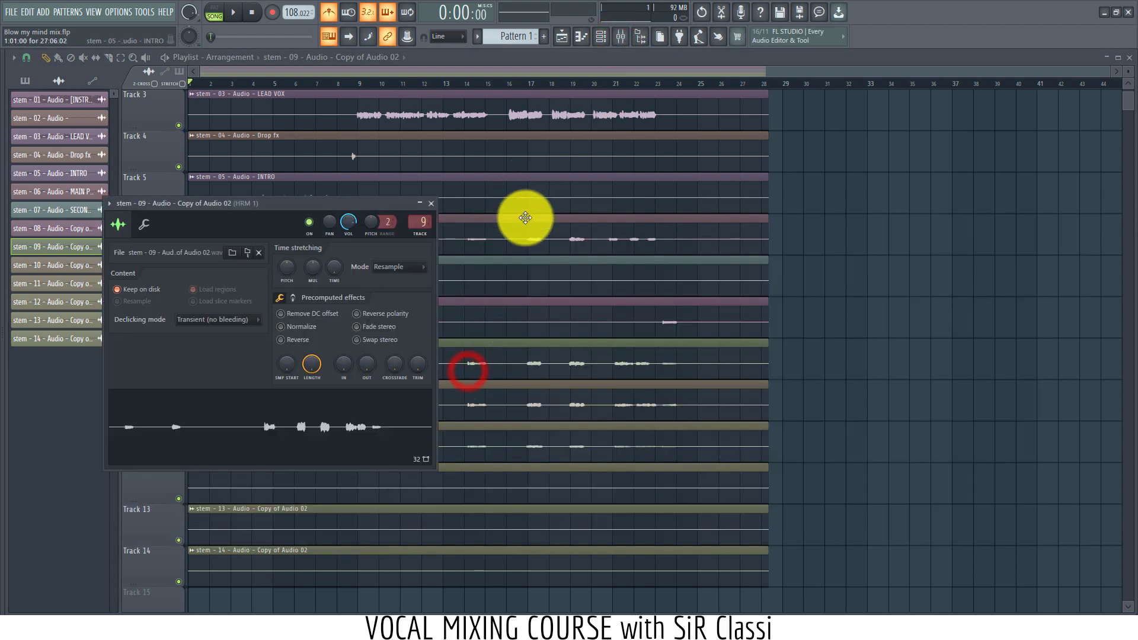
left_click(490, 400)
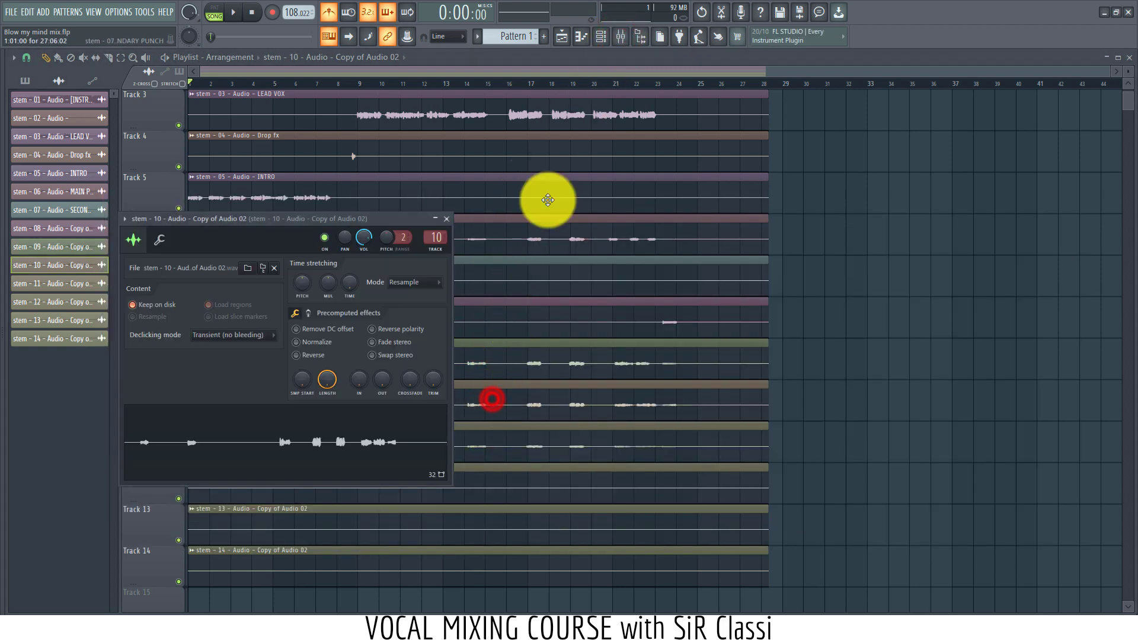
left_click(619, 40)
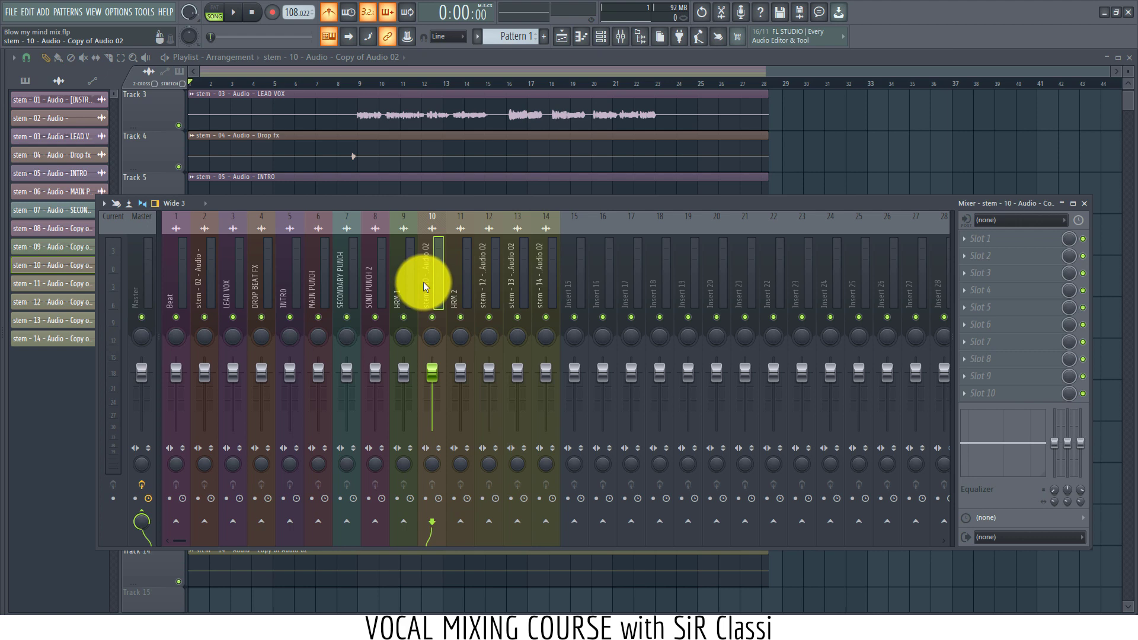
Step: Shorten the stem 09 mixer track's name to HRM
right_click(396, 288)
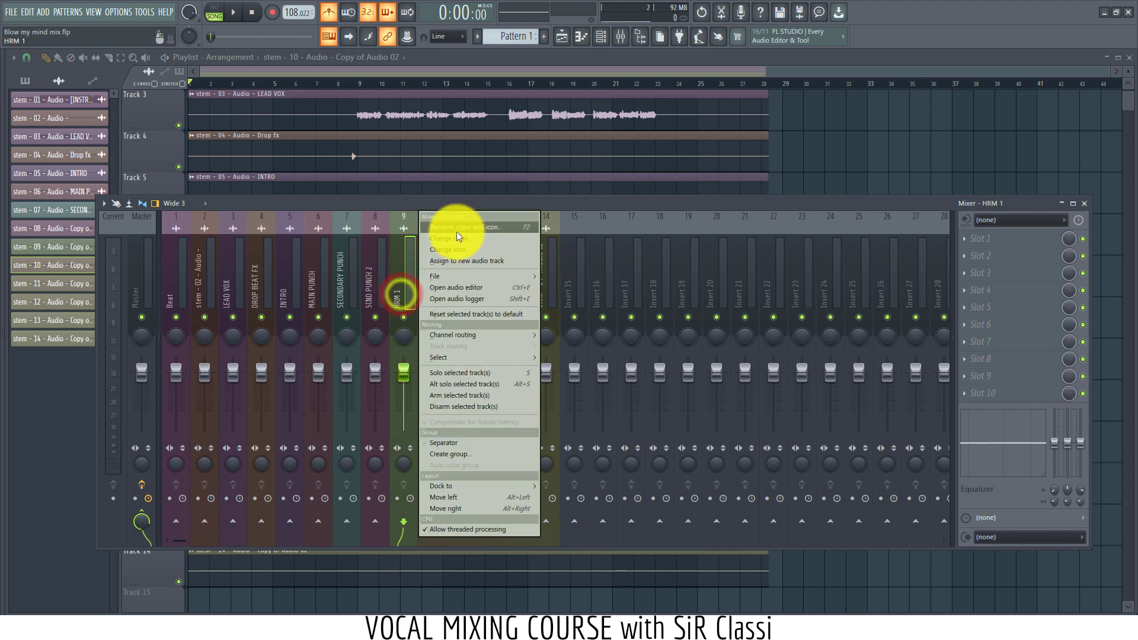
left_click(456, 234)
left_click(420, 219)
key("BackSpace")
key("BackSpace")
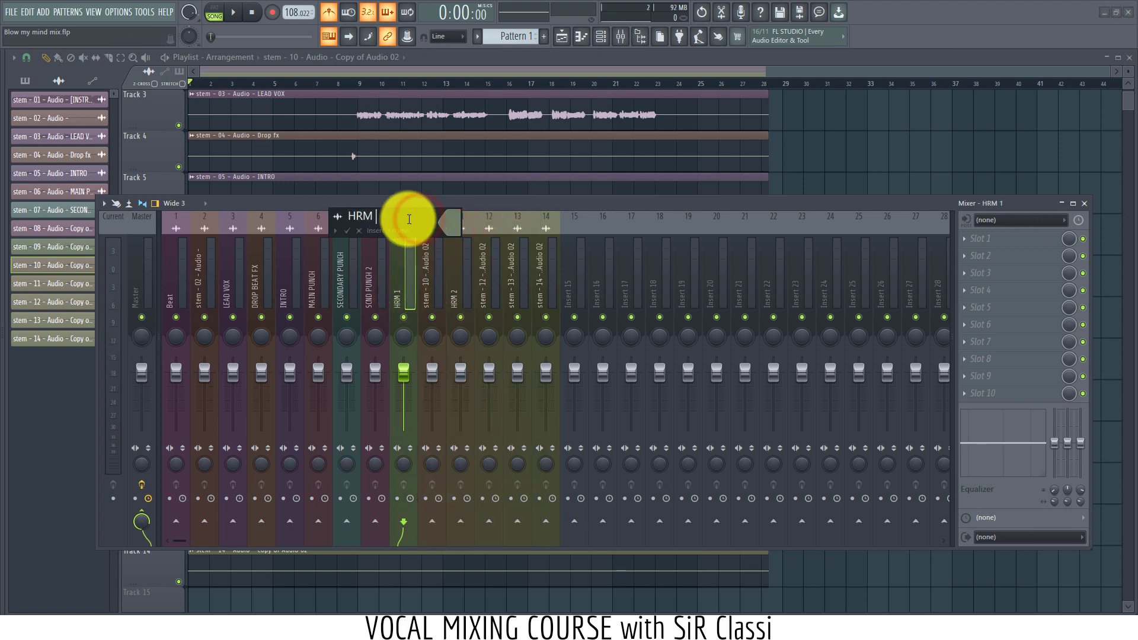
key("Return")
Step: Rename the stem 10 mixer track to HRM 1 and return to the playlist
right_click(426, 309)
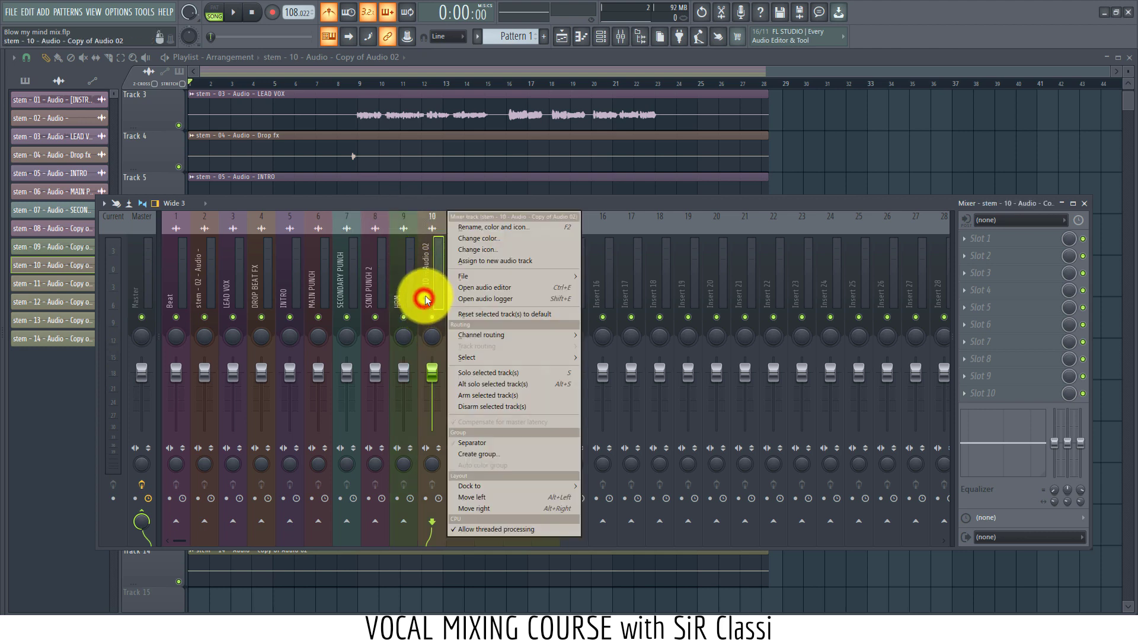
left_click(482, 233)
type("HR")
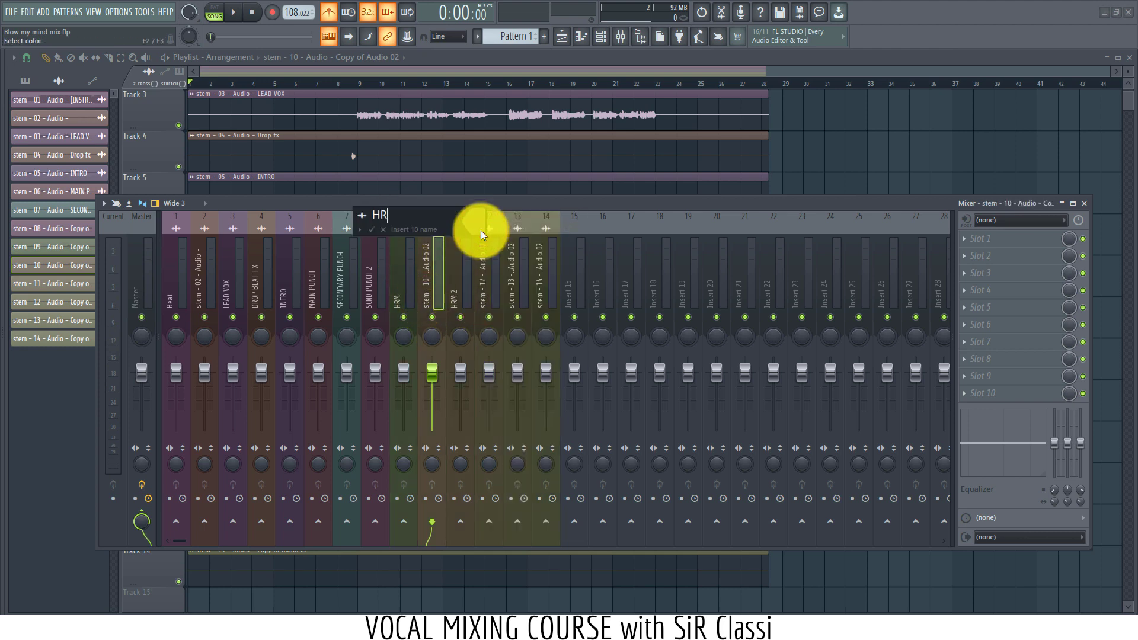
type("M 1")
key("Return")
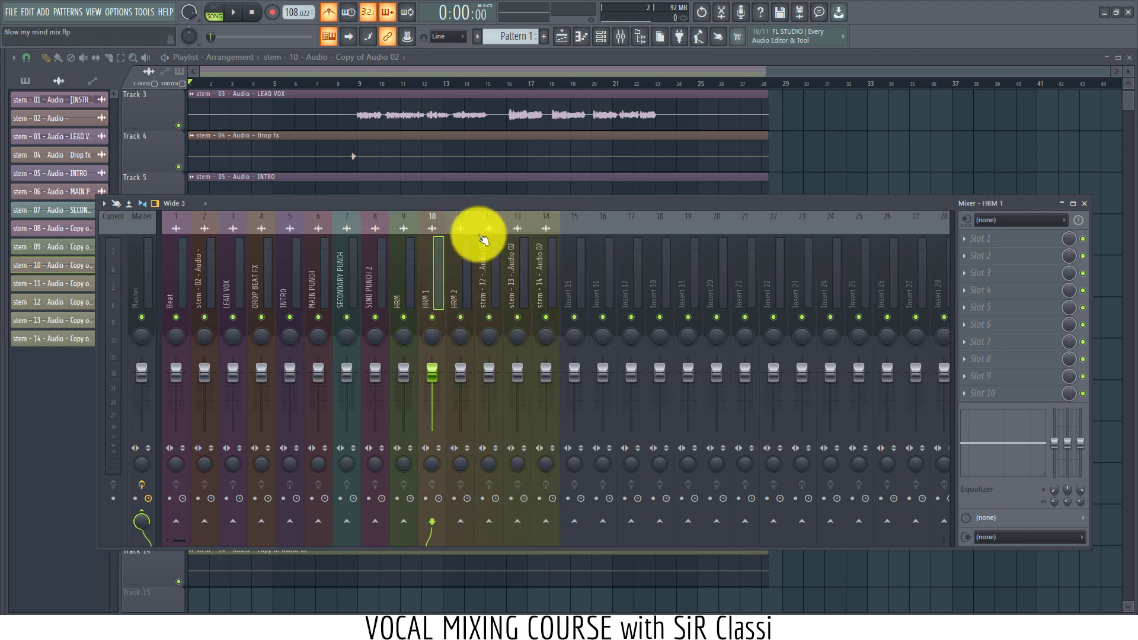
left_click(470, 275)
left_click(530, 180)
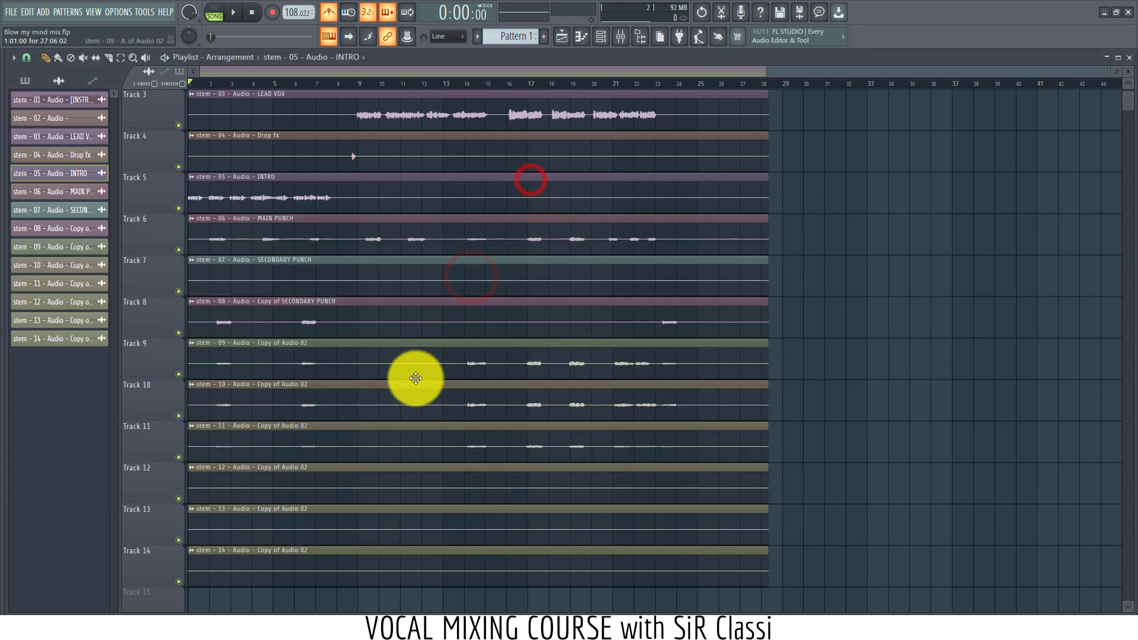
Step: Check which mixer tracks the stem 10, stem 11 and stem 12 clips are routed to
left_click(348, 404)
left_click(622, 37)
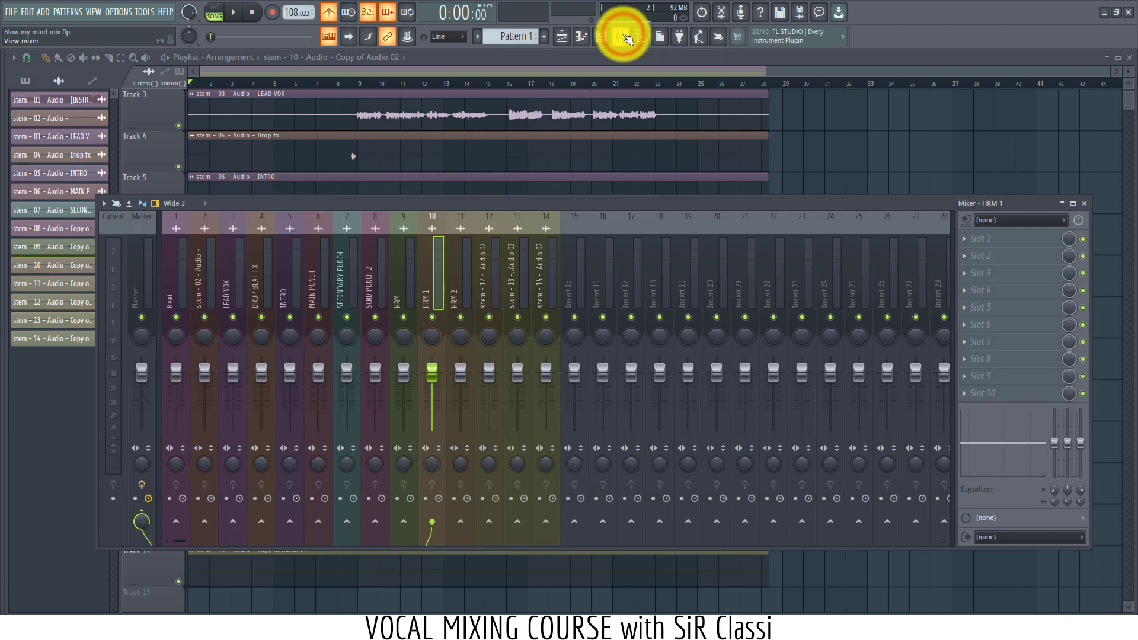
left_click(623, 36)
left_click(501, 402)
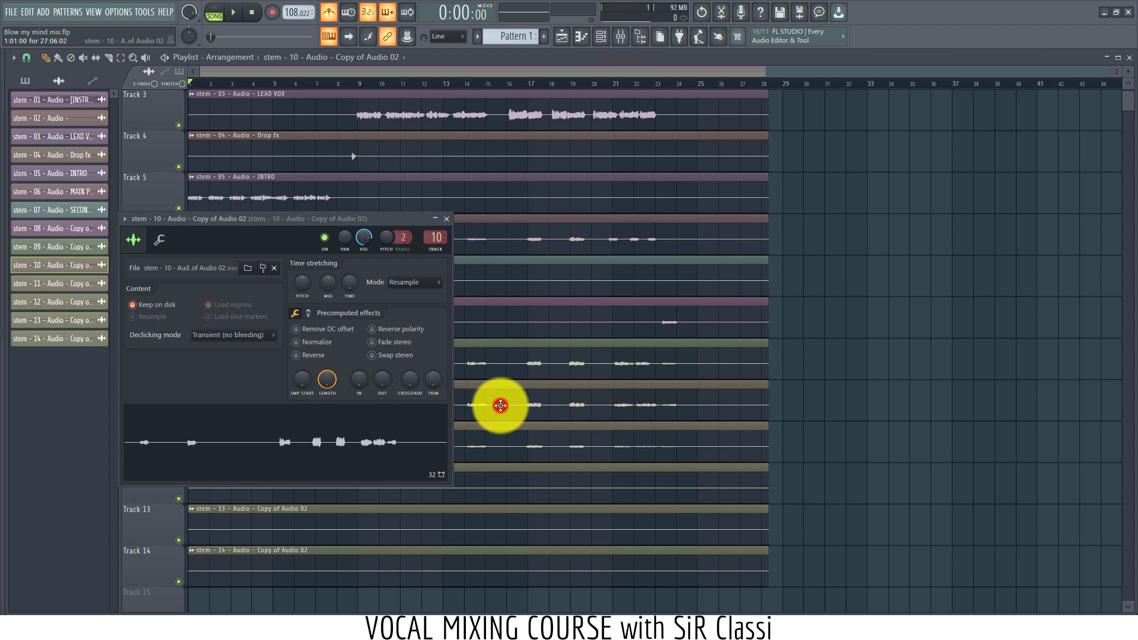
left_click(505, 445)
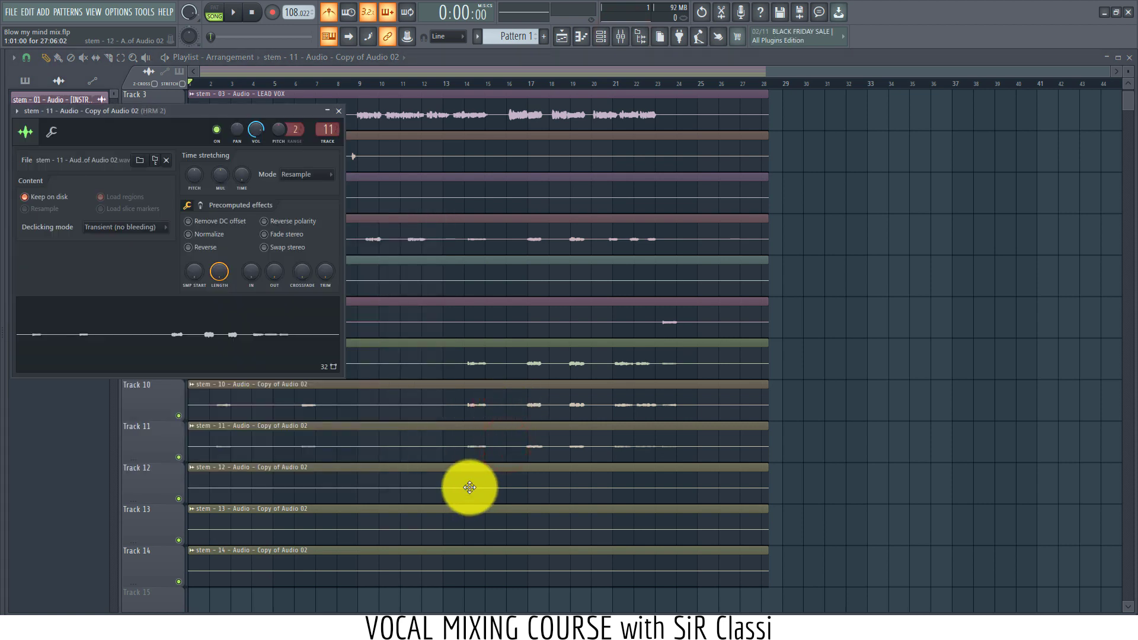
left_click(469, 488)
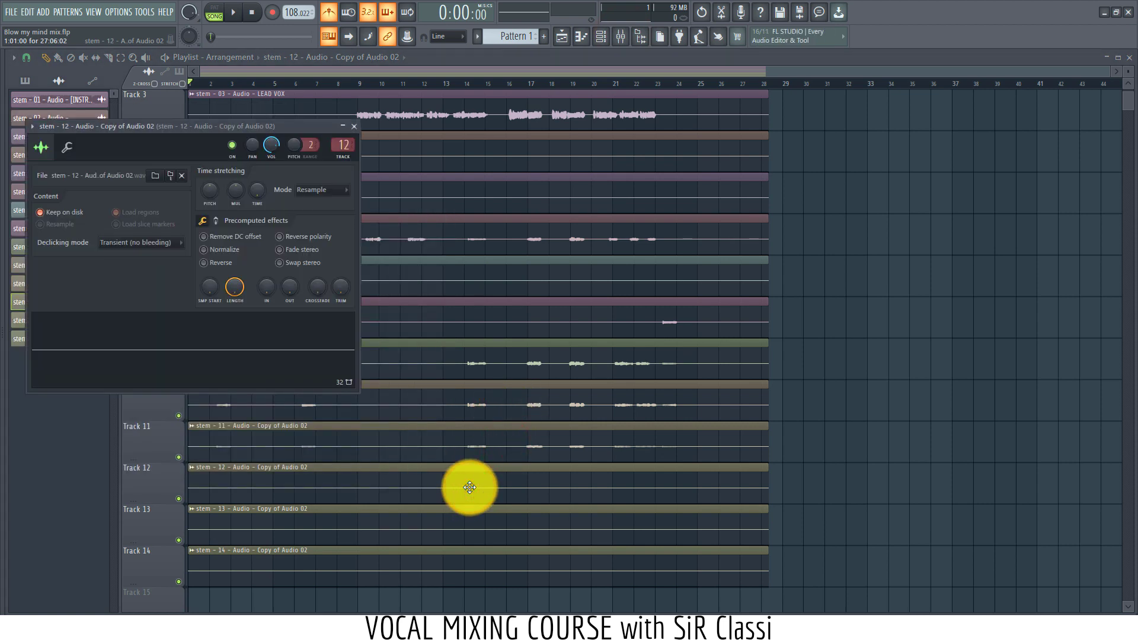
Step: Locate the stem 11 clip's track in the mixer, return to the playlist and recheck the stem 10 and 09 clips
left_click(517, 439)
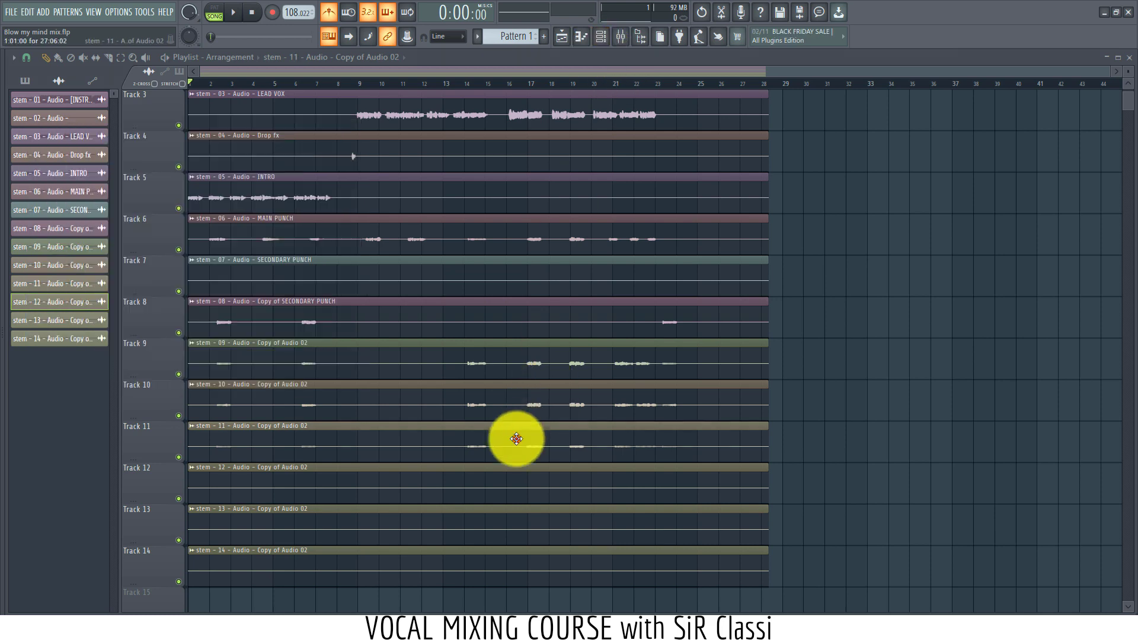
left_click(516, 438)
left_click(620, 37)
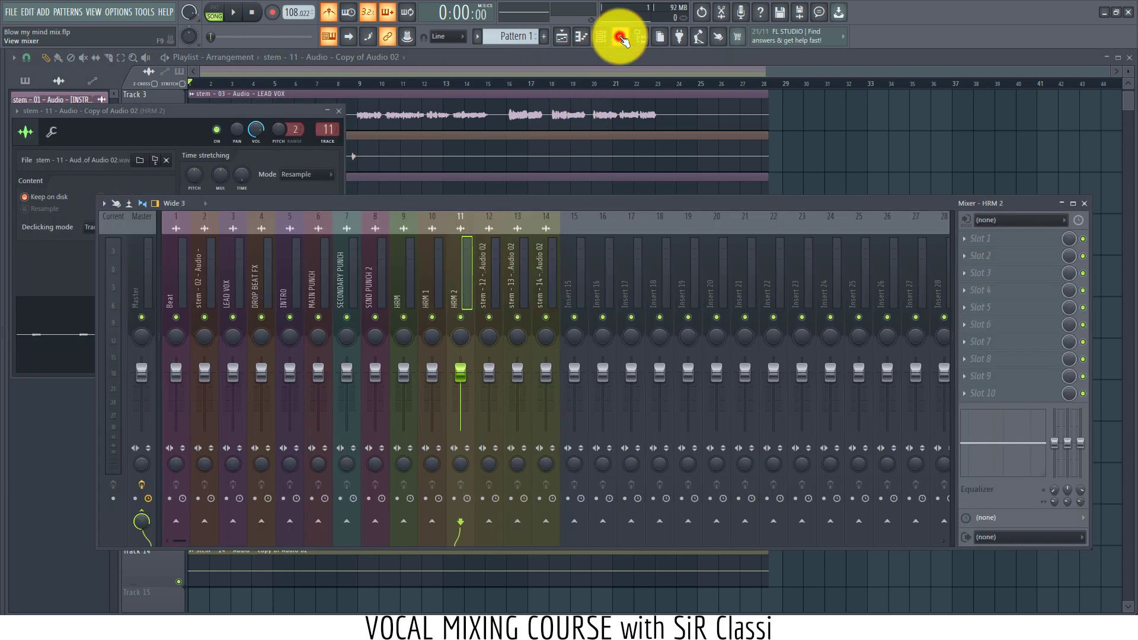
left_click(620, 36)
left_click(514, 422)
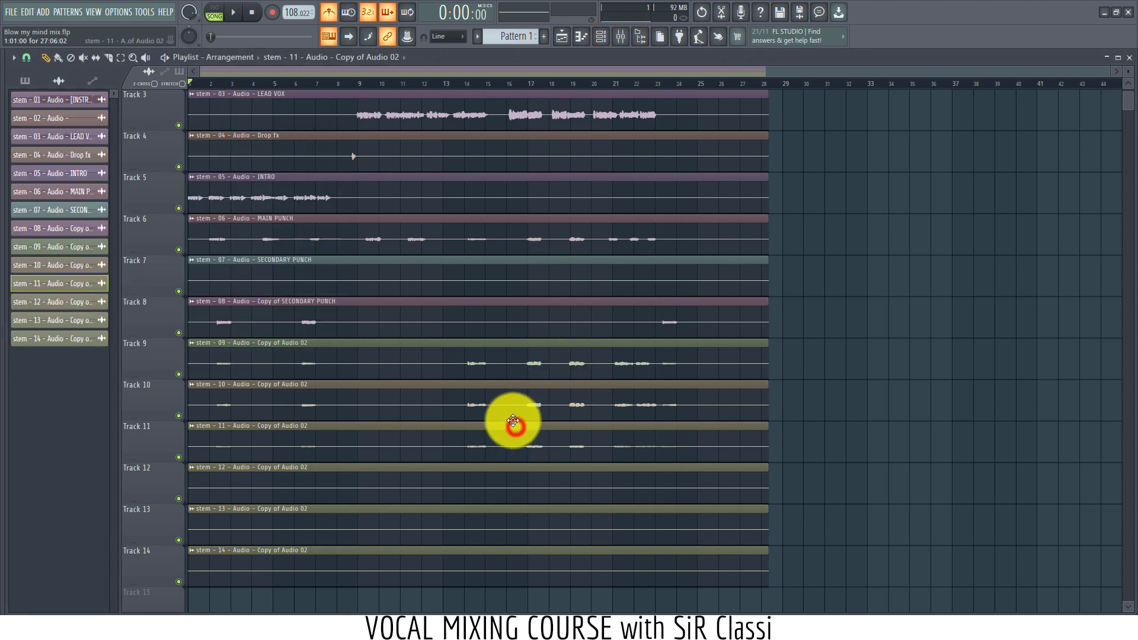
left_click(510, 404)
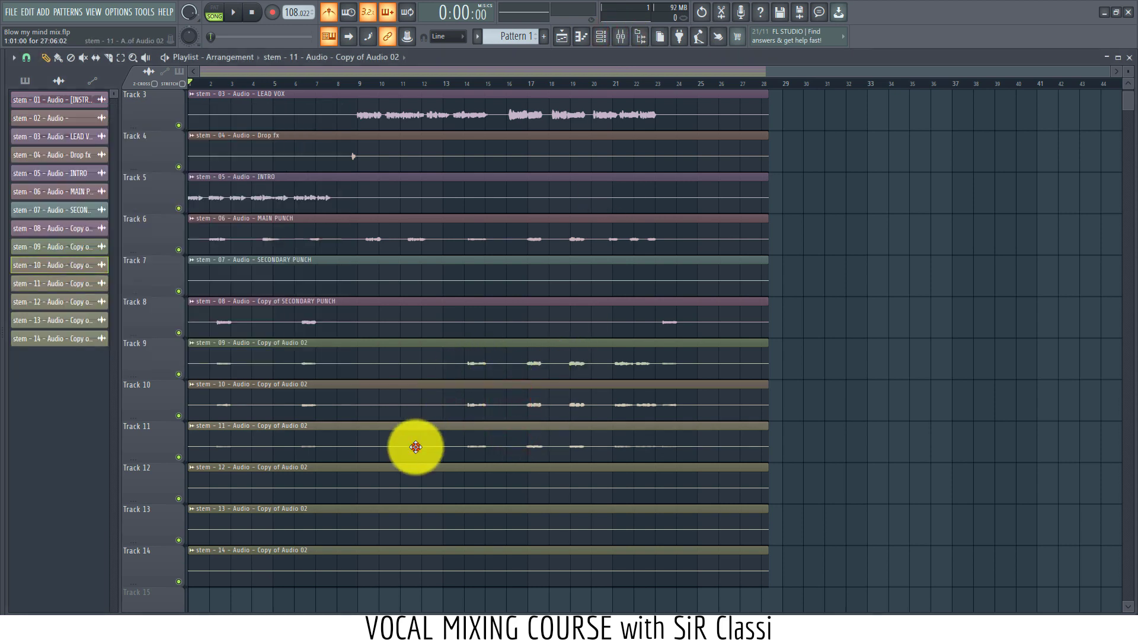
left_click(401, 372)
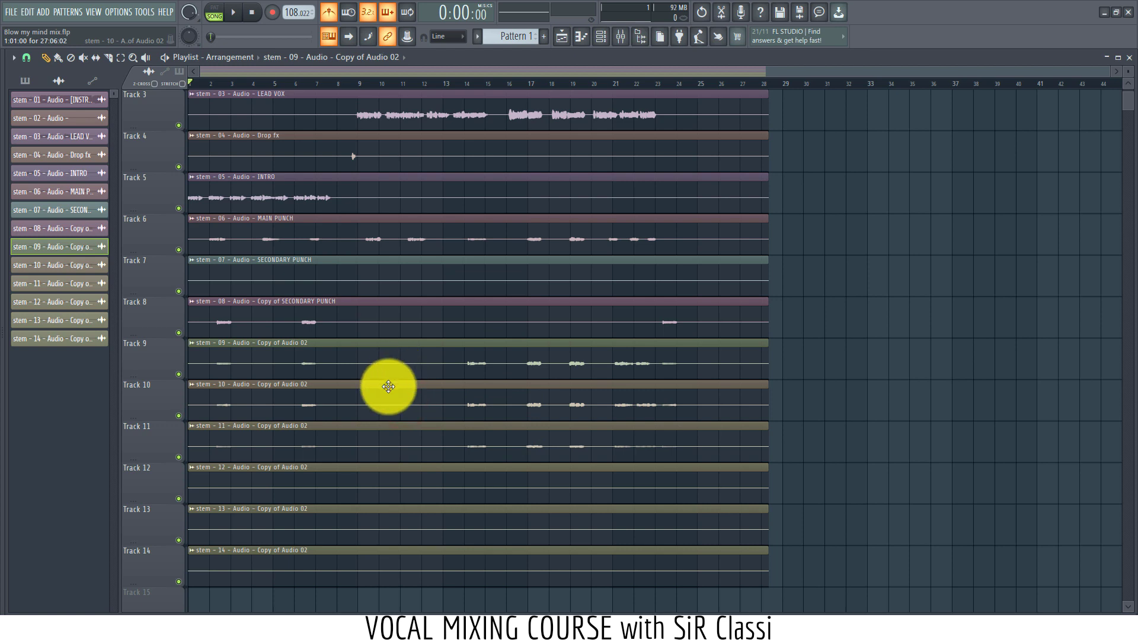
Step: Delete the silent stem 12, stem 13 and stem 14 clips from the playlist
right_click(348, 503)
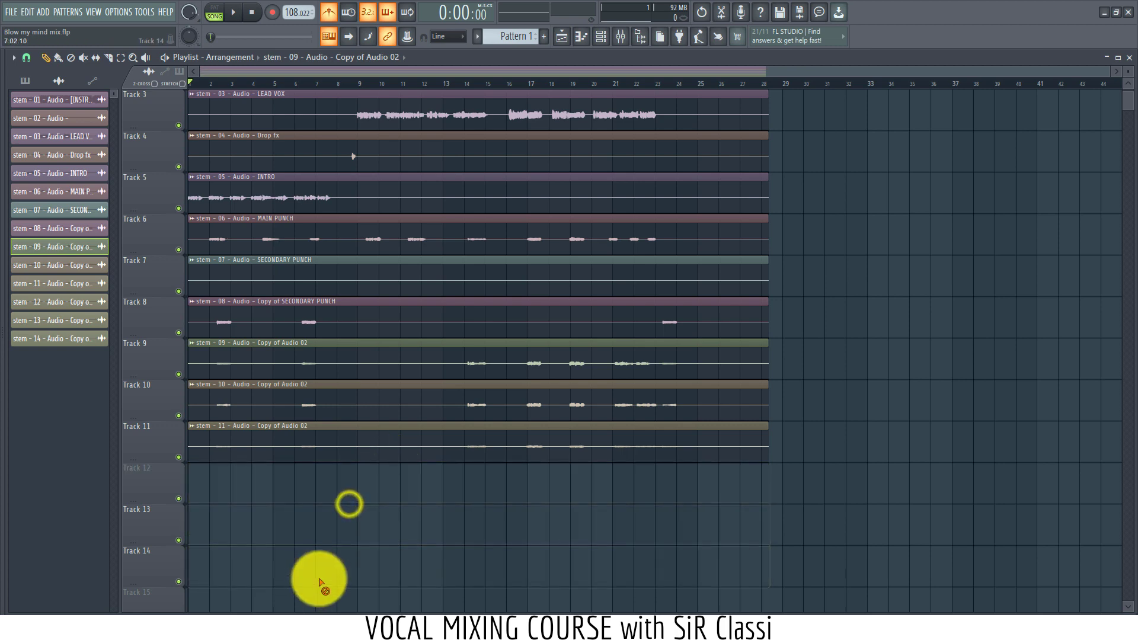
scroll(329, 557, "up", 2)
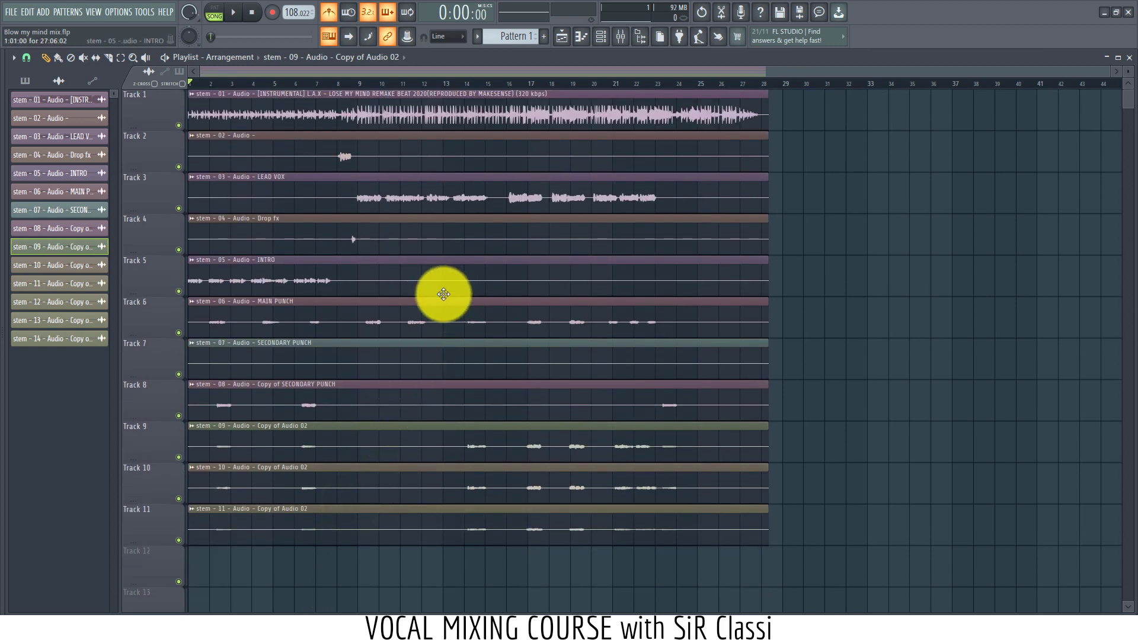
Step: Reset the stem 13 and stem 14 mixer tracks to default, confirming the removal of their plugins
left_click(614, 37)
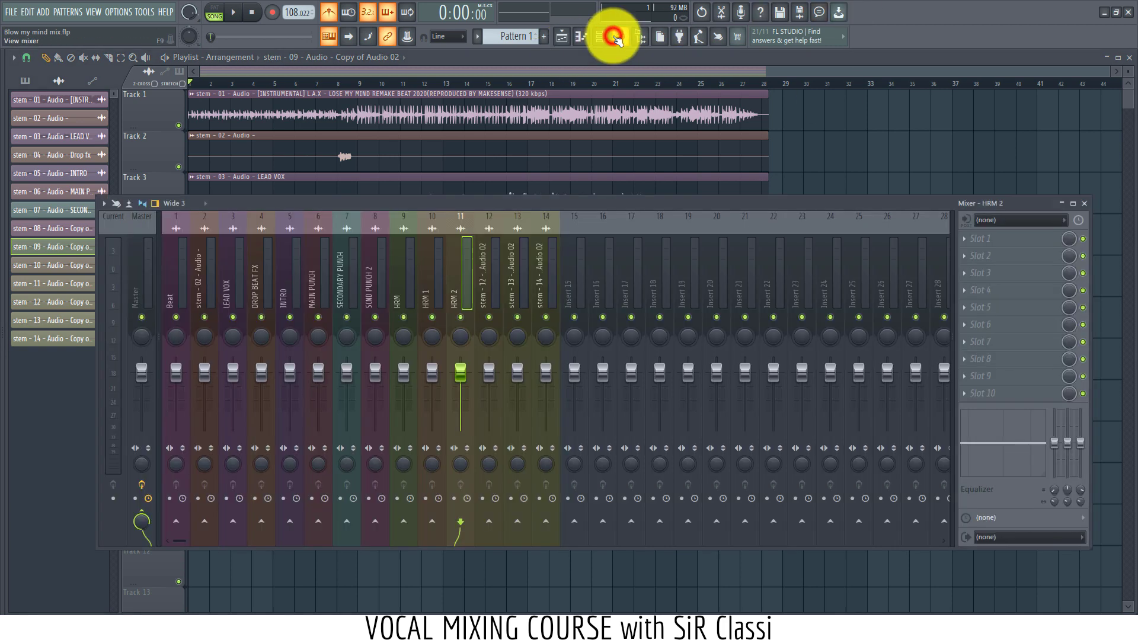
left_click(527, 284)
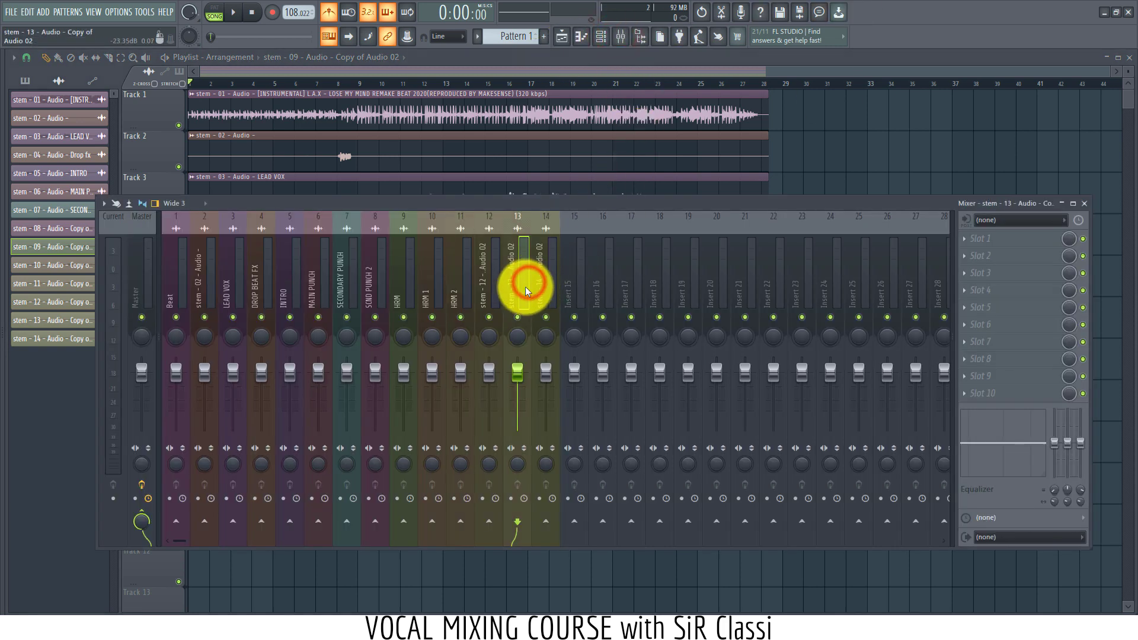
left_click(542, 284, "ctrl")
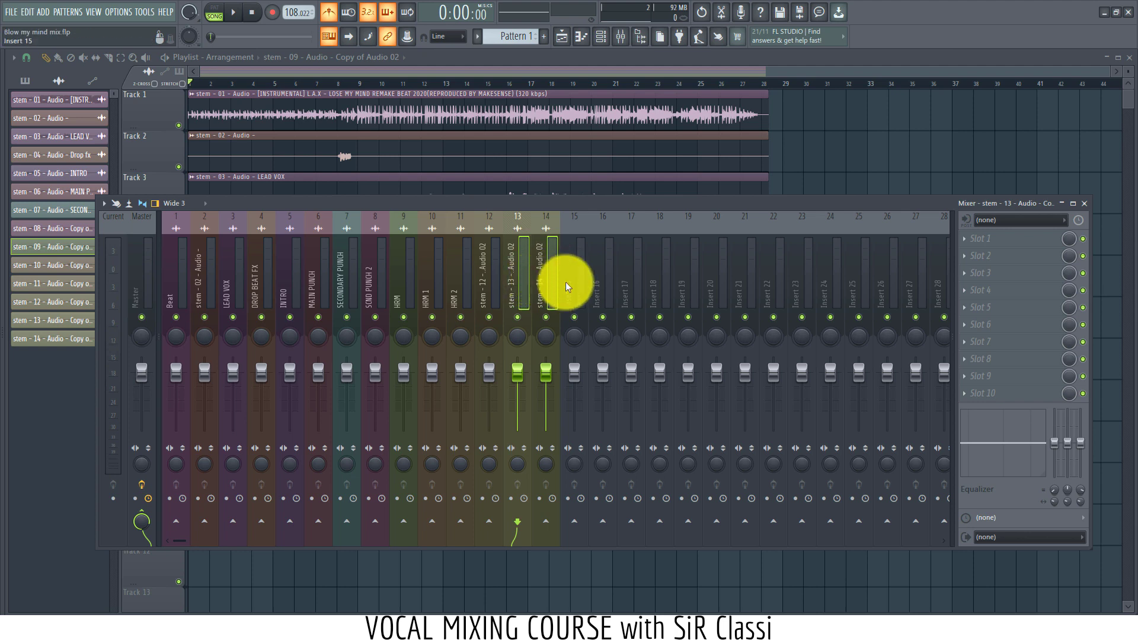
right_click(519, 276)
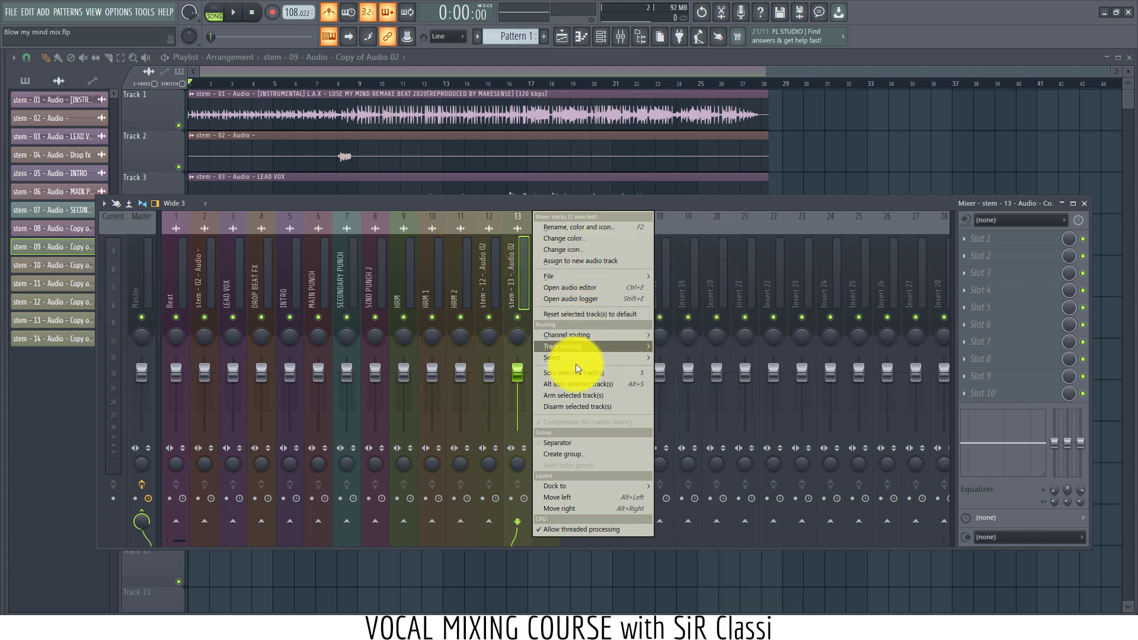
mouse_move(570, 359)
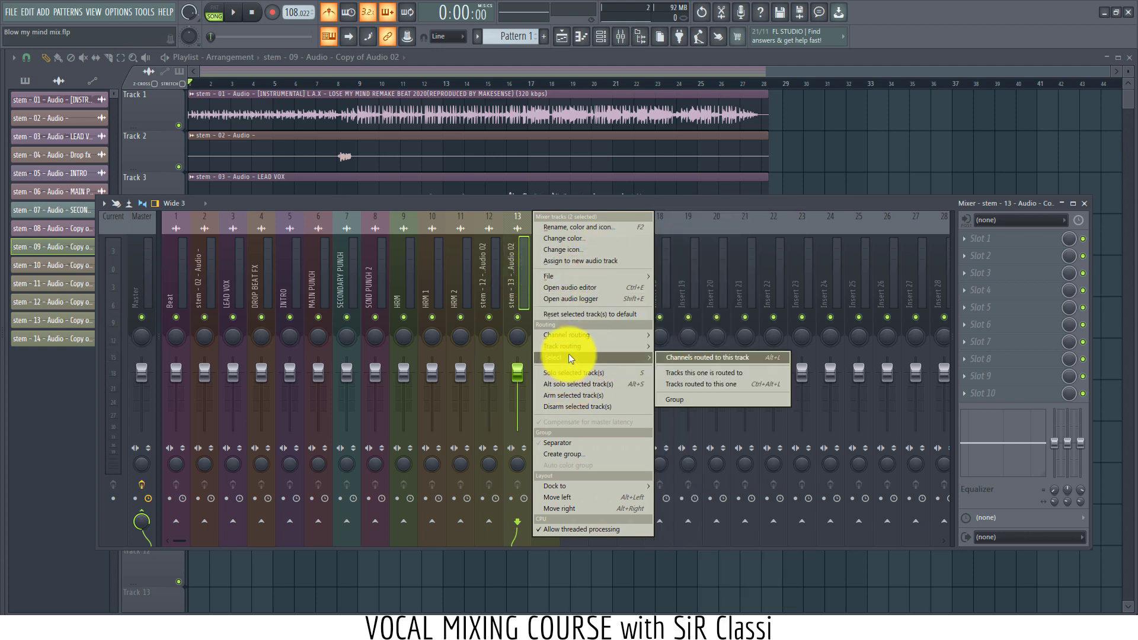
left_click(578, 318)
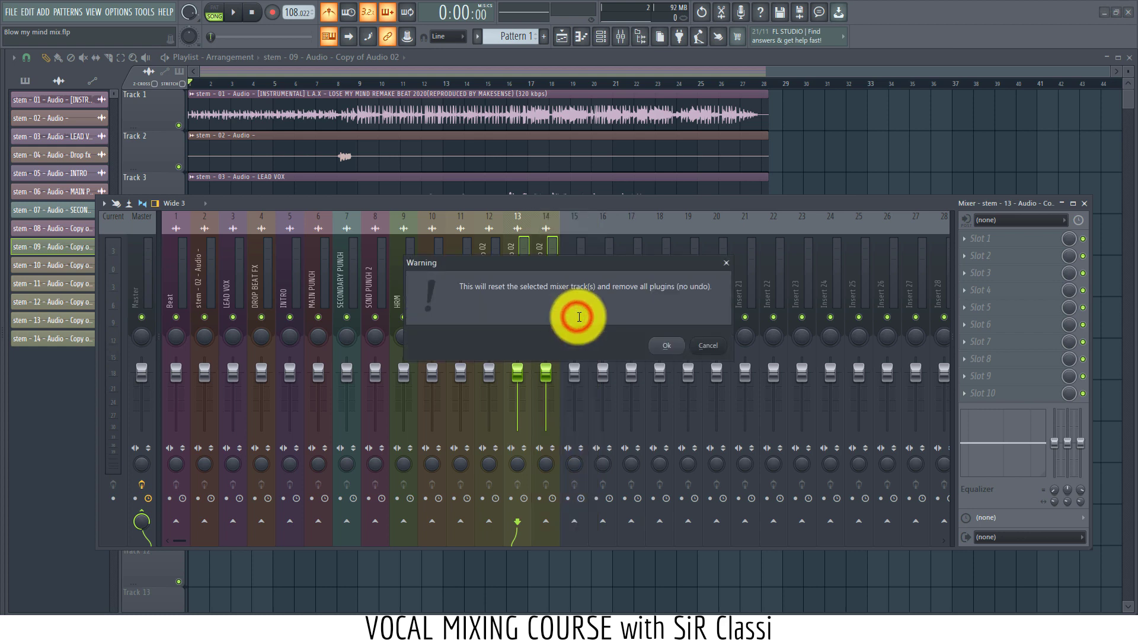
left_click(665, 348)
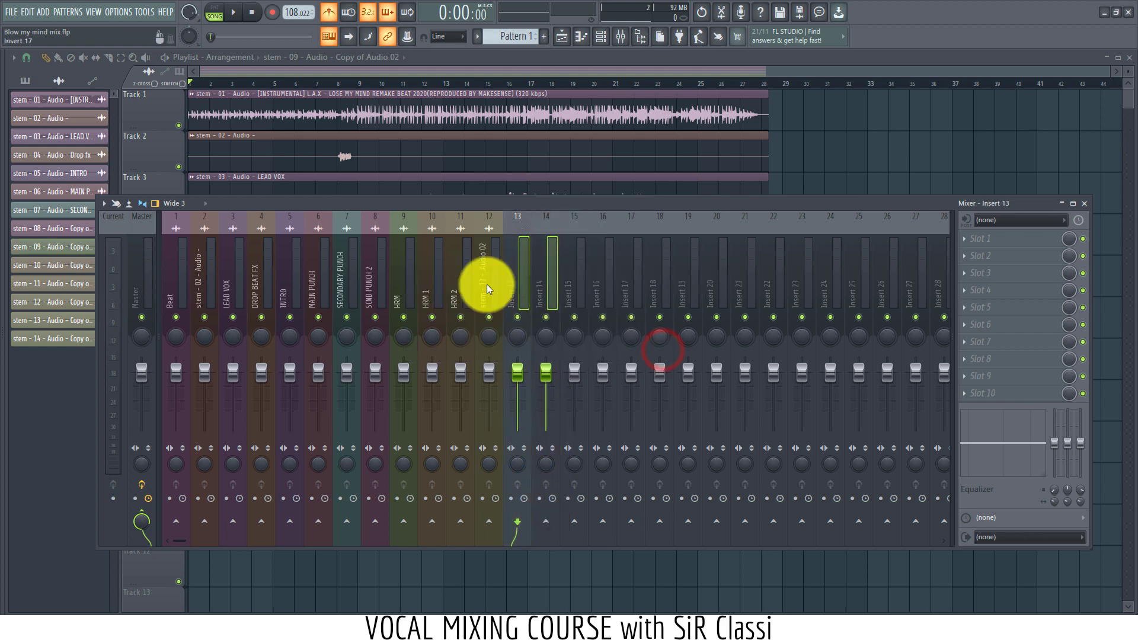
Step: Select the LEAD VOX mixer track and mark a playlist time selection from bar 9 to bar 15
left_click(460, 274)
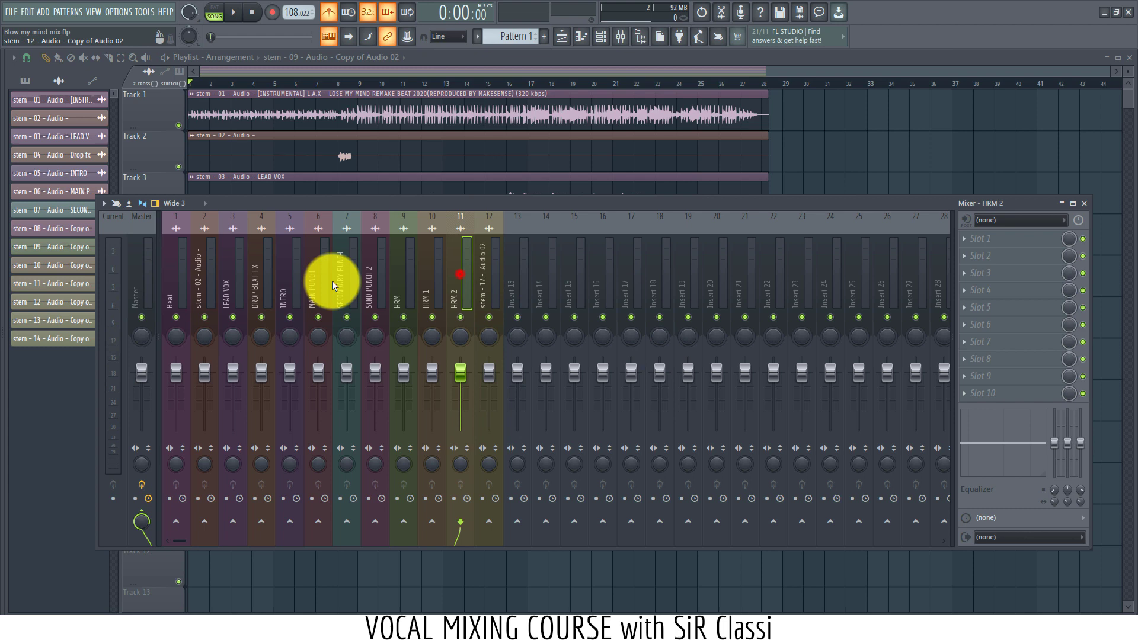
left_click(233, 279)
left_click(403, 123)
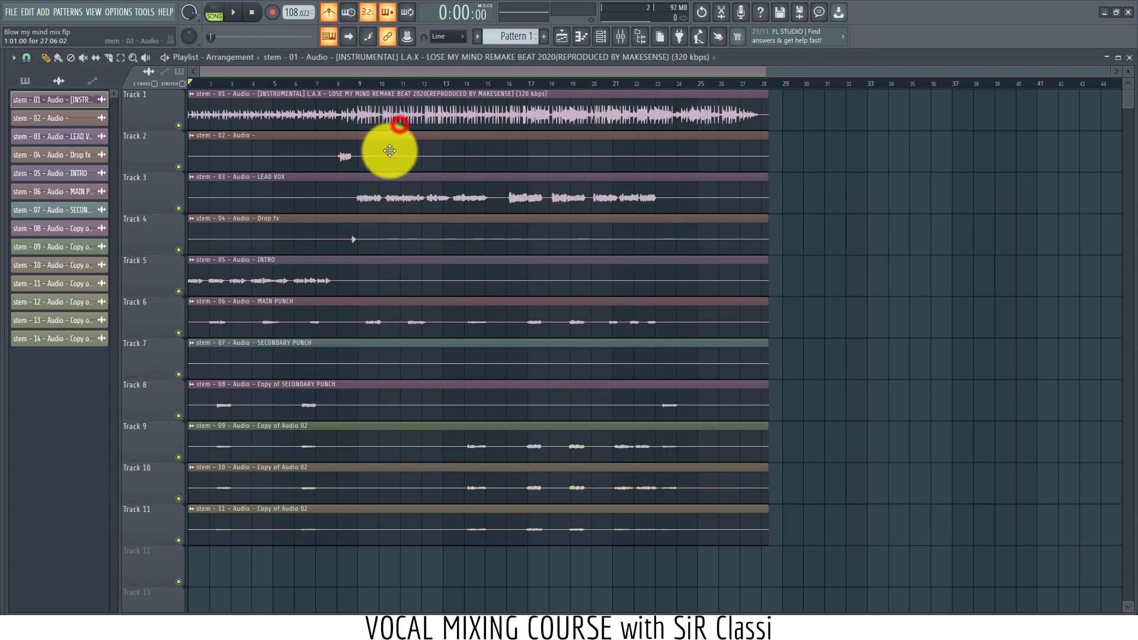
left_click_drag(360, 84, 485, 106)
Step: Open the mixer and maximize its window
left_click(623, 38)
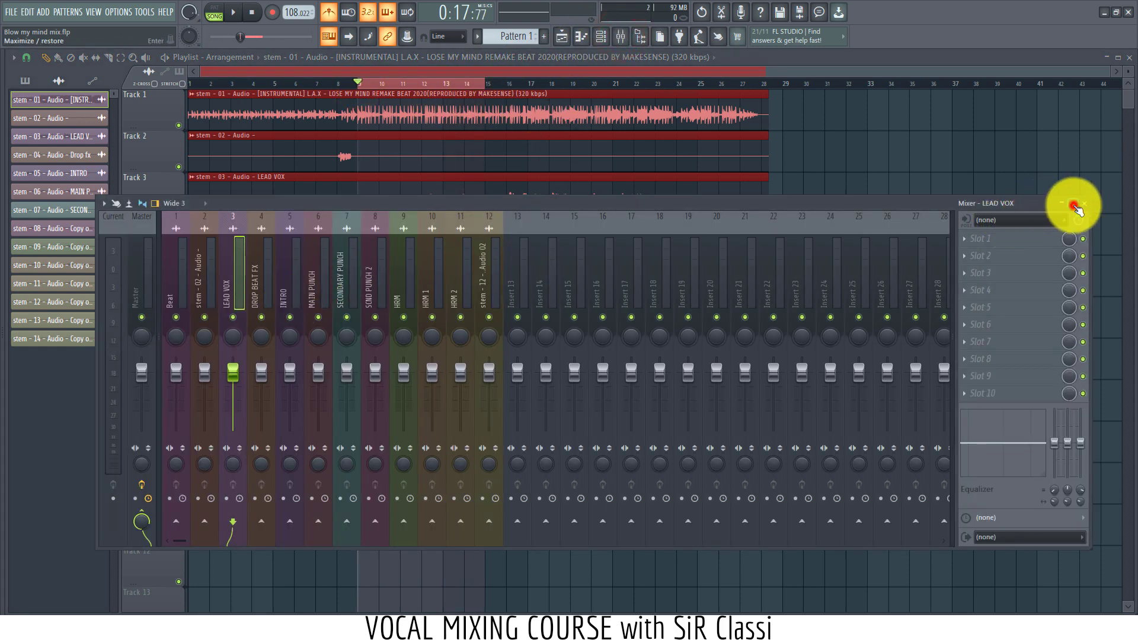
left_click(1073, 203)
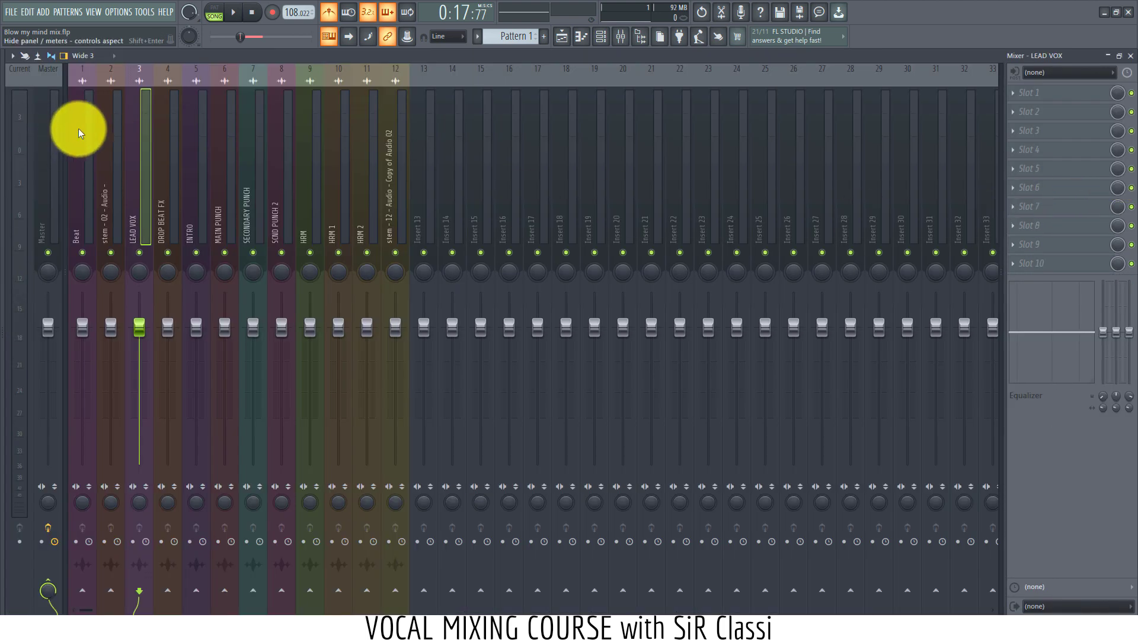
Step: Try the Wide alt, Extra large, Wide and Wide 2 mixer layouts to compare how the tracks are displayed
left_click(109, 55)
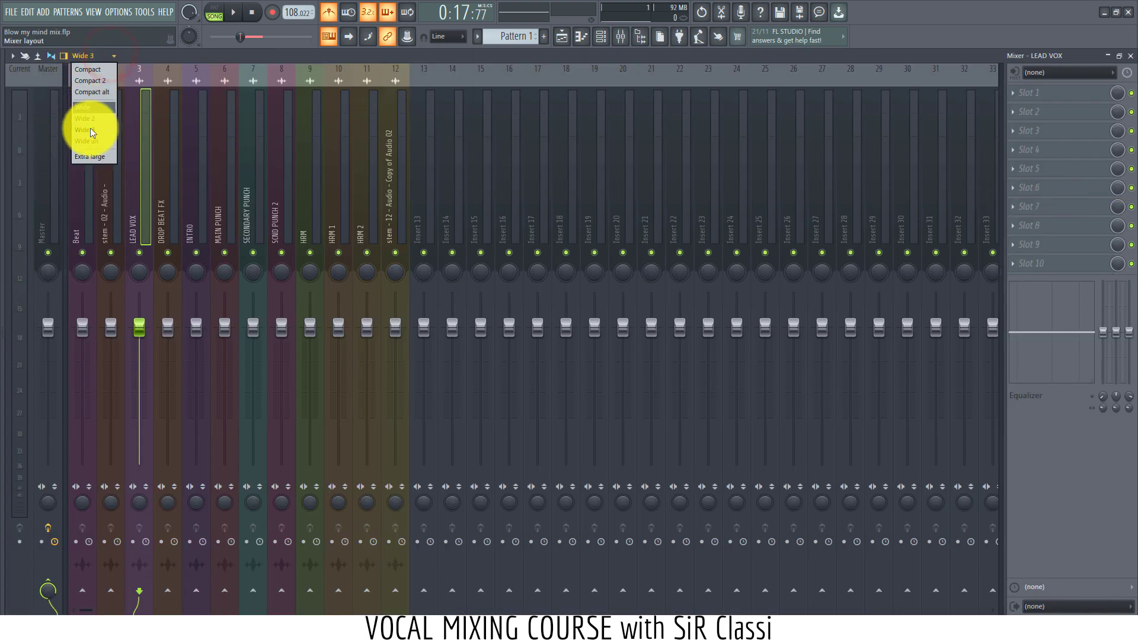
left_click(89, 142)
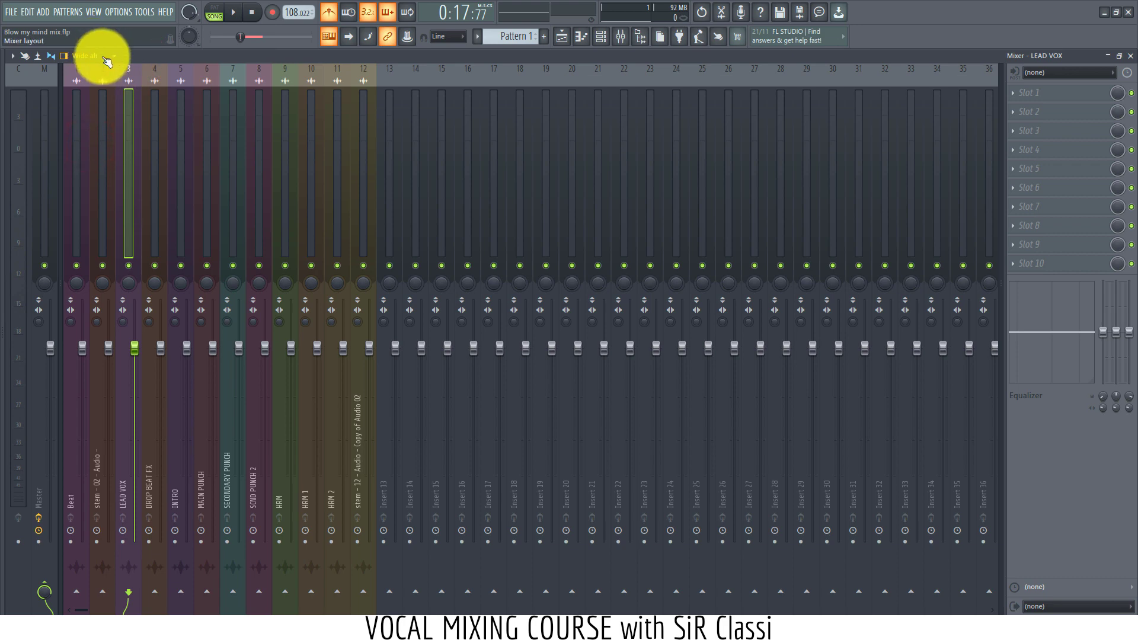
left_click(104, 57)
left_click(85, 157)
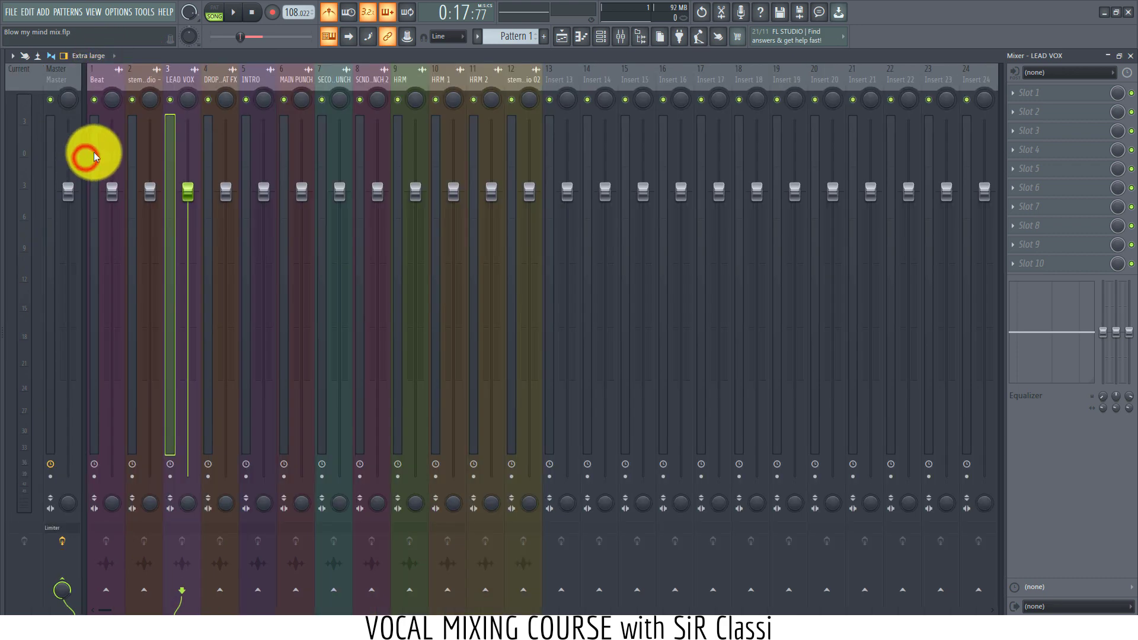
left_click(101, 56)
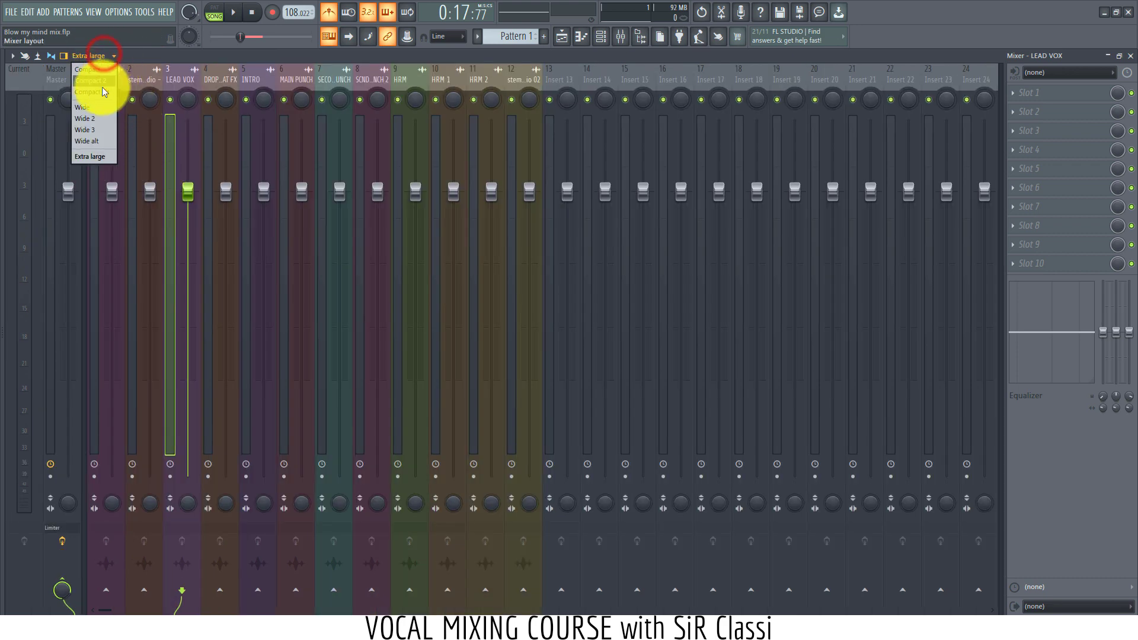
left_click(94, 118)
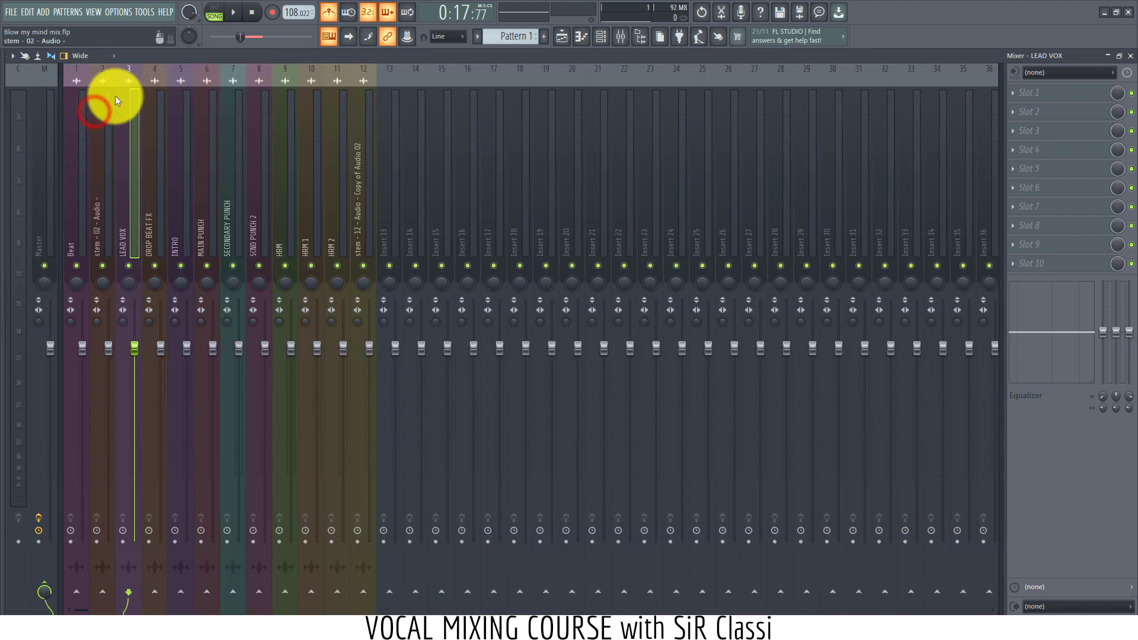
left_click(119, 59)
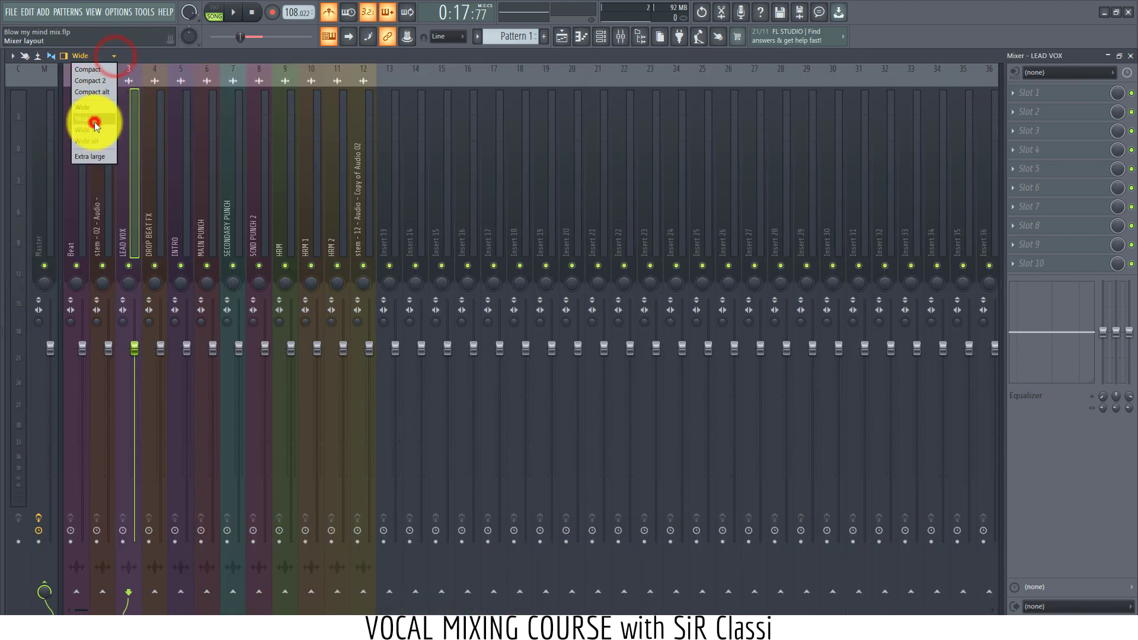
left_click(94, 121)
left_click(101, 56)
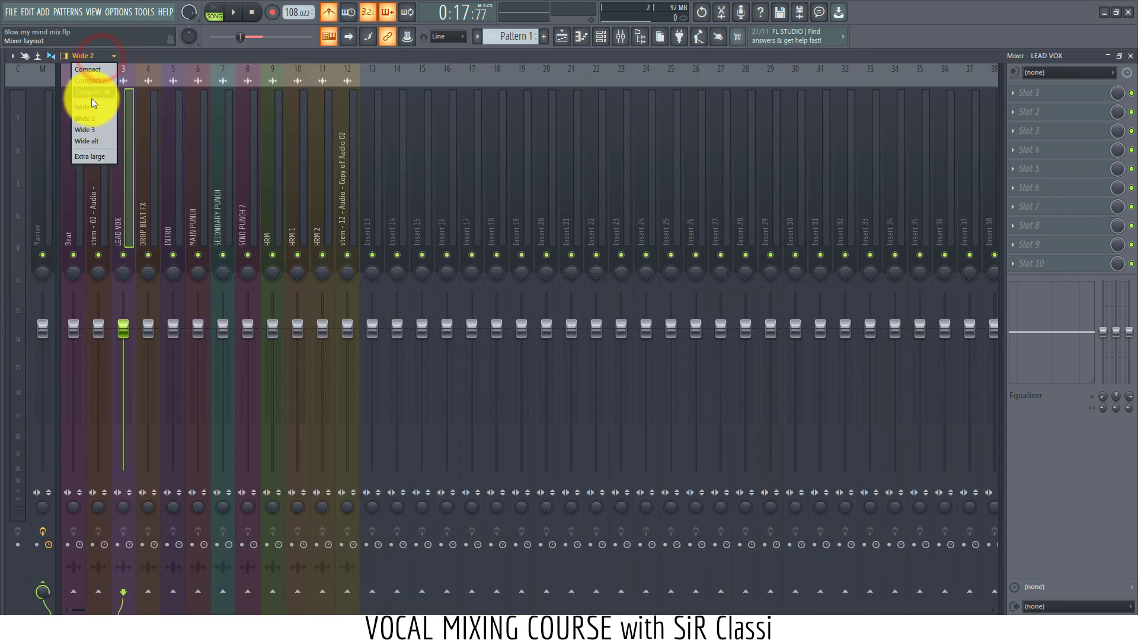
left_click(90, 105)
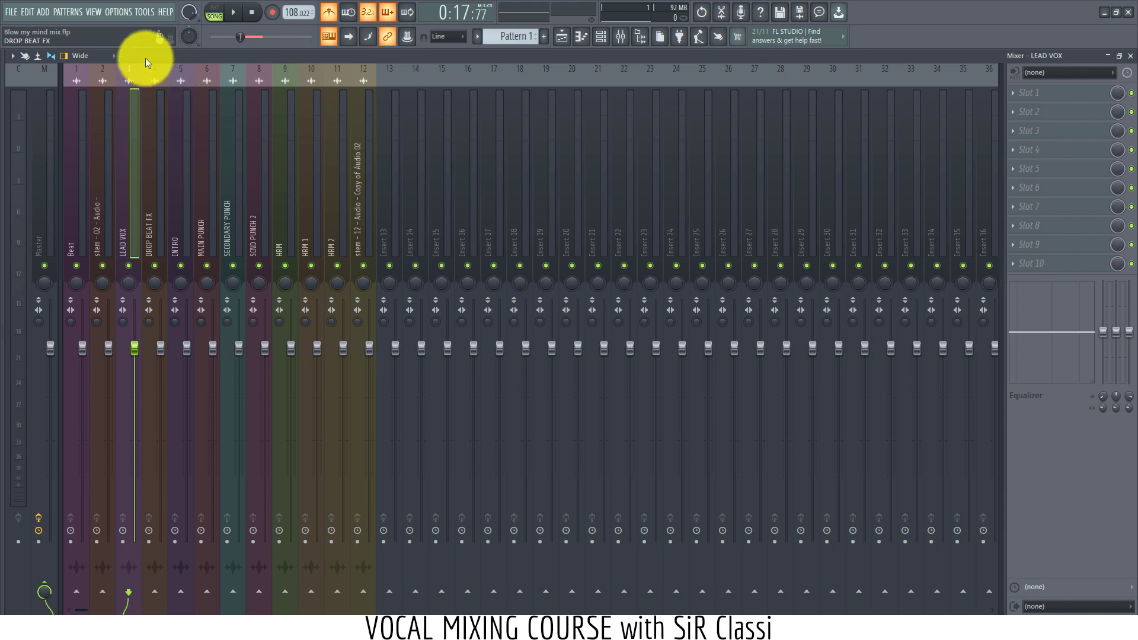
Step: Set the mixer layout to Extra large
left_click(86, 56)
left_click(86, 157)
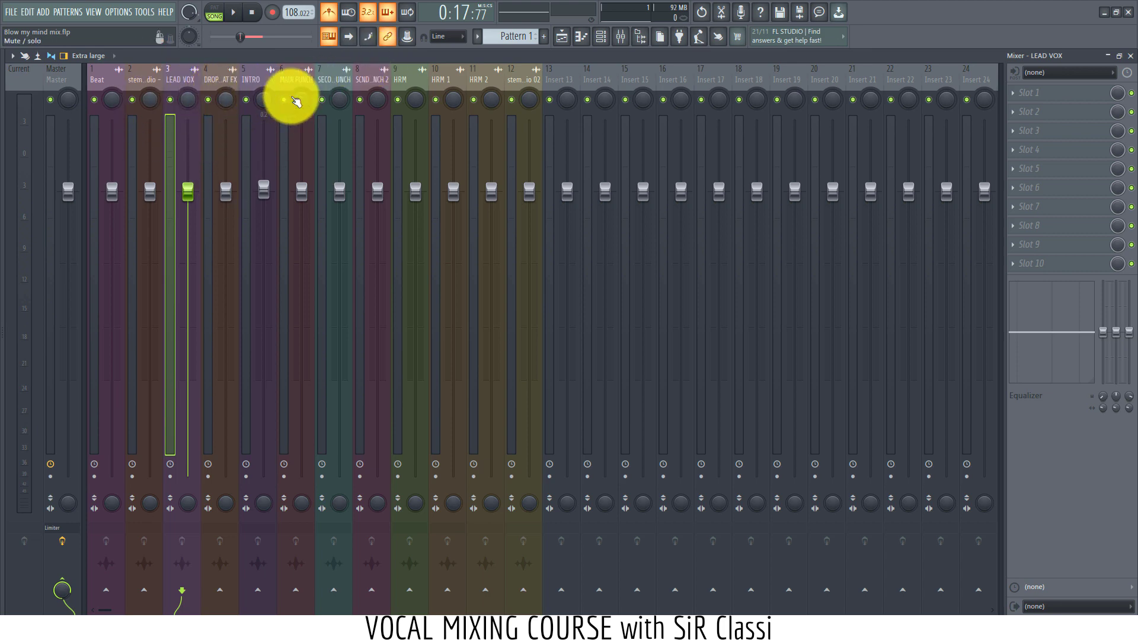
Step: Mute mixer tracks 2 and 4 through 12, leaving only the Beat and LEAD VOX tracks active
left_click(511, 101)
left_click(473, 101)
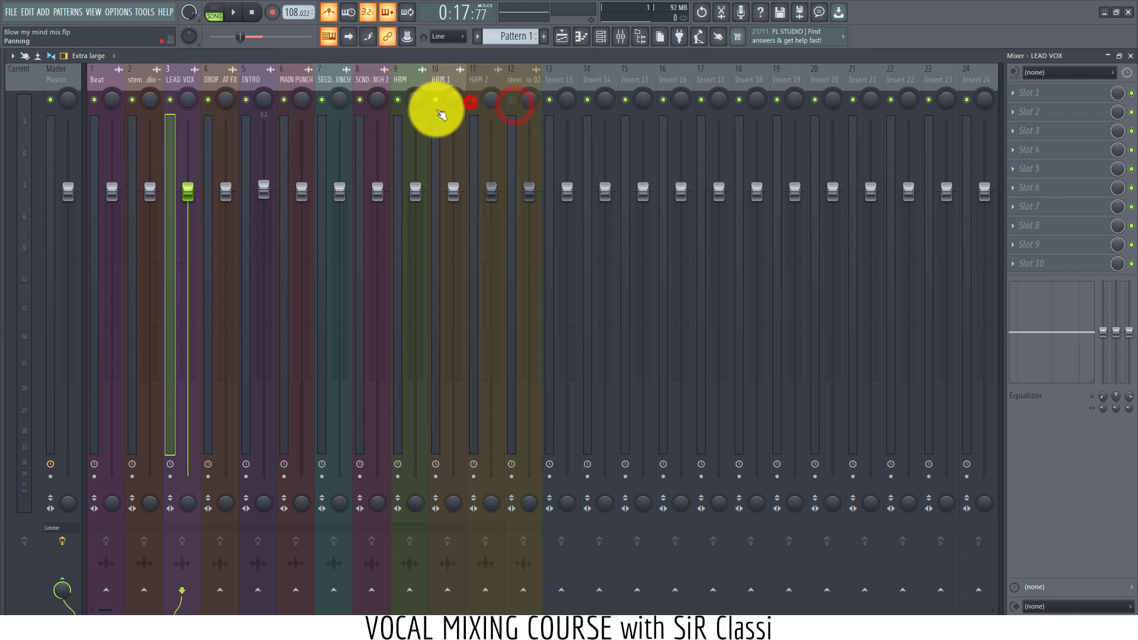
left_click(433, 103)
left_click(398, 100)
left_click(360, 100)
left_click(322, 100)
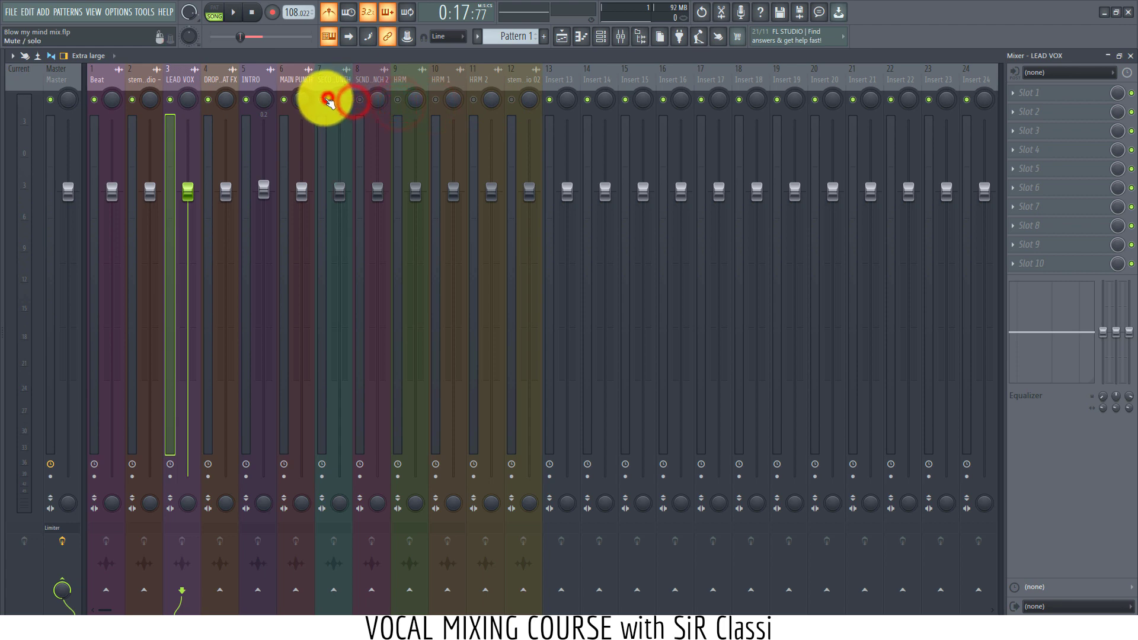
left_click(284, 100)
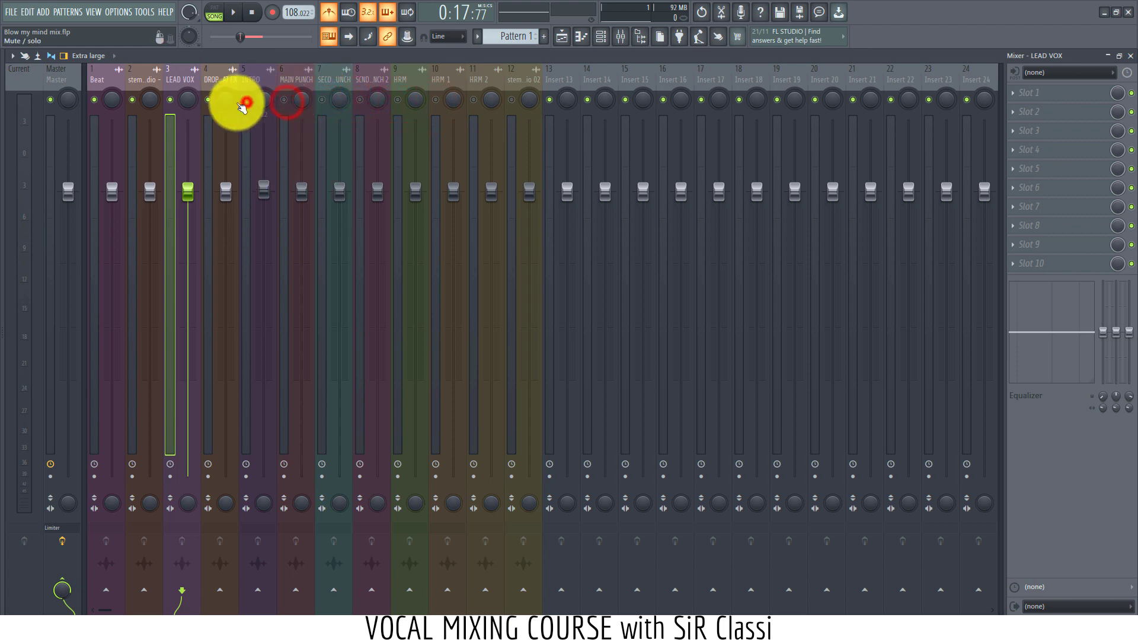
left_click(246, 100)
left_click(208, 100)
left_click(125, 99)
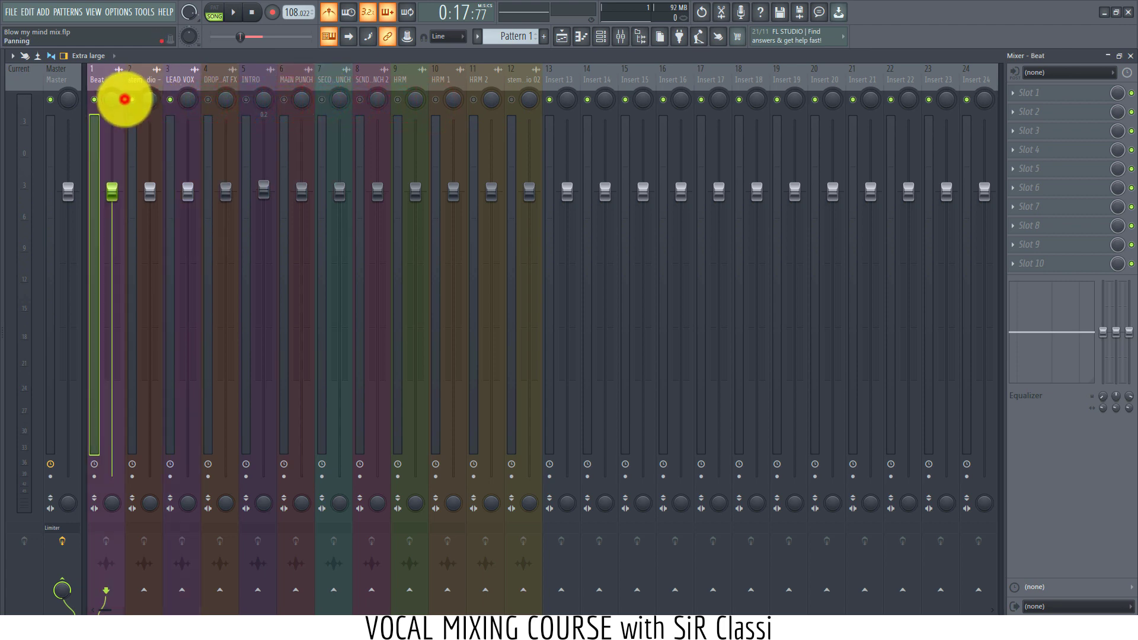
left_click(132, 100)
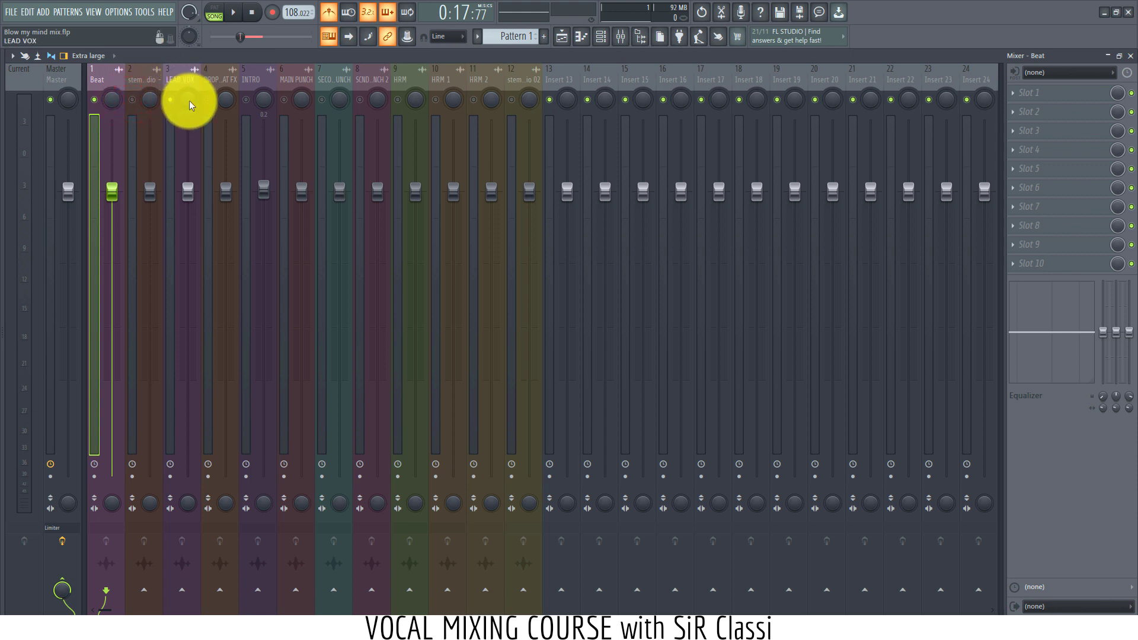
Step: Select the LEAD VOX track, turn off the metronome and play the selected section with the beat
left_click(186, 70)
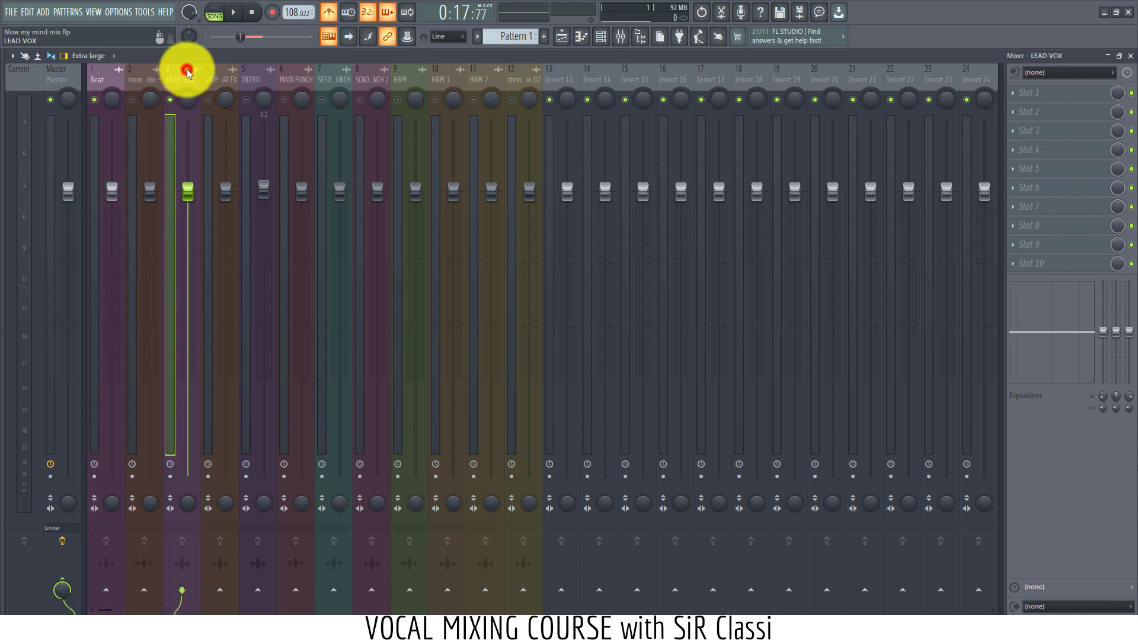
left_click(182, 72)
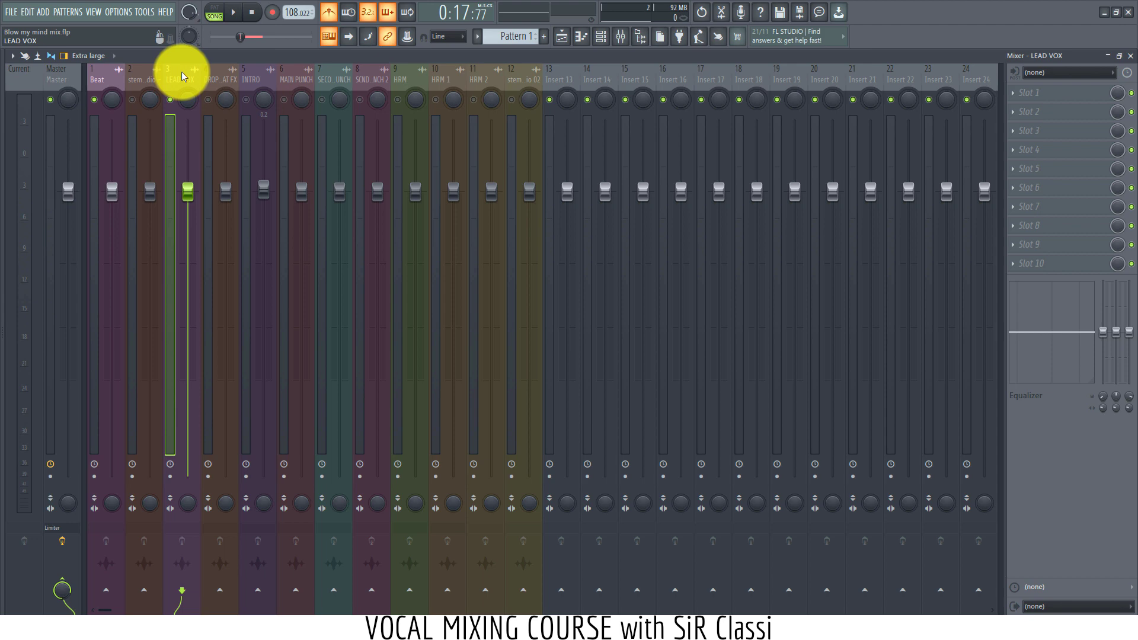
key("space")
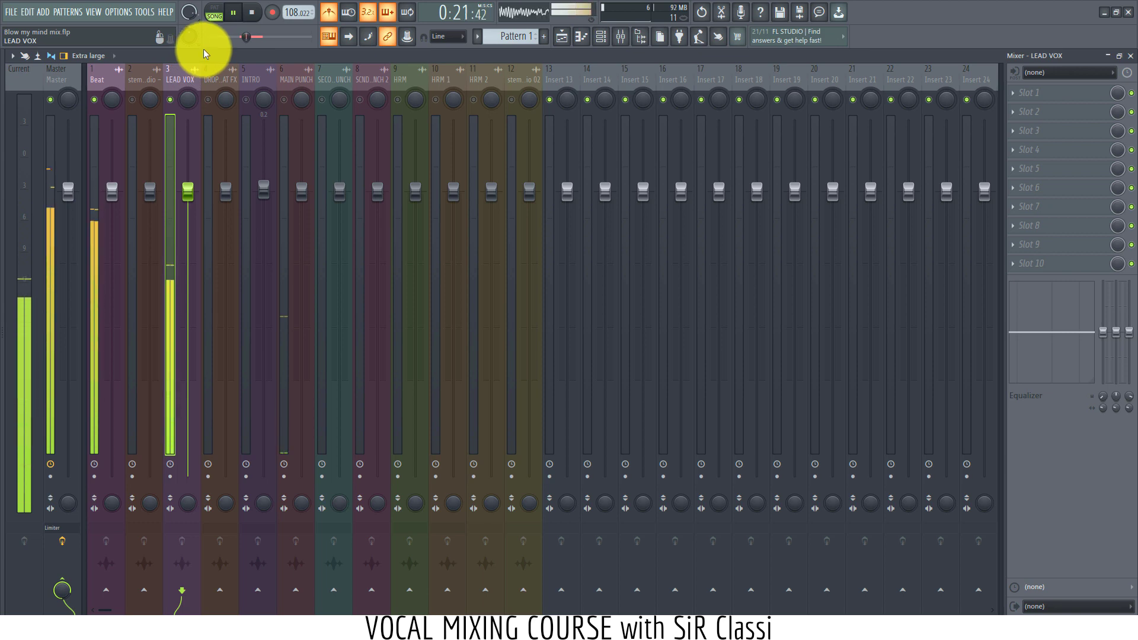
left_click(335, 9)
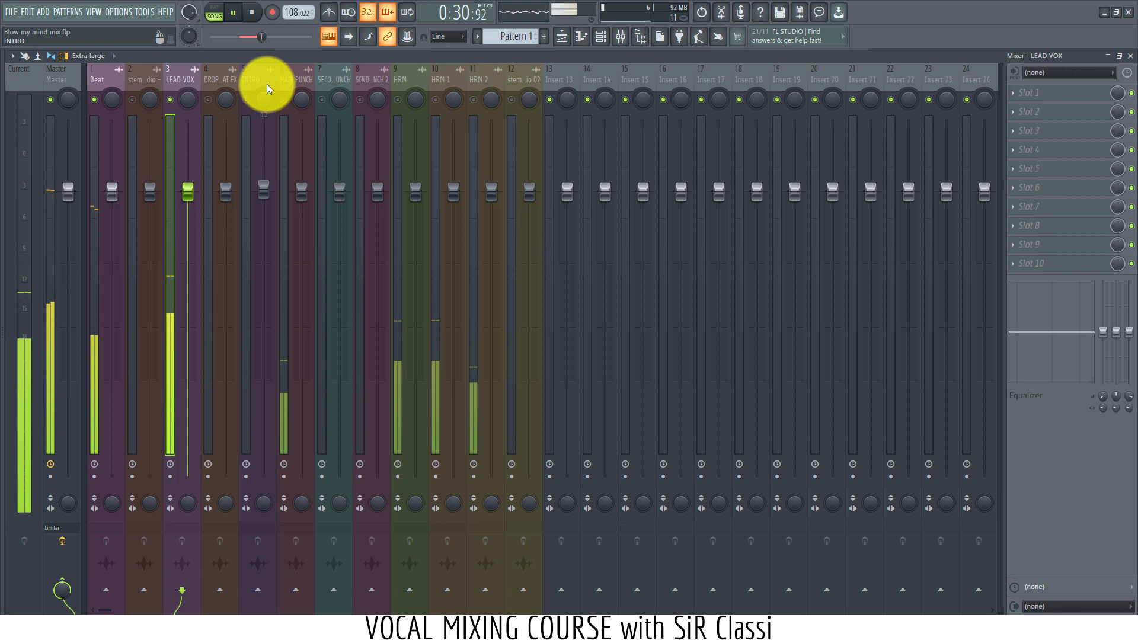
key("space")
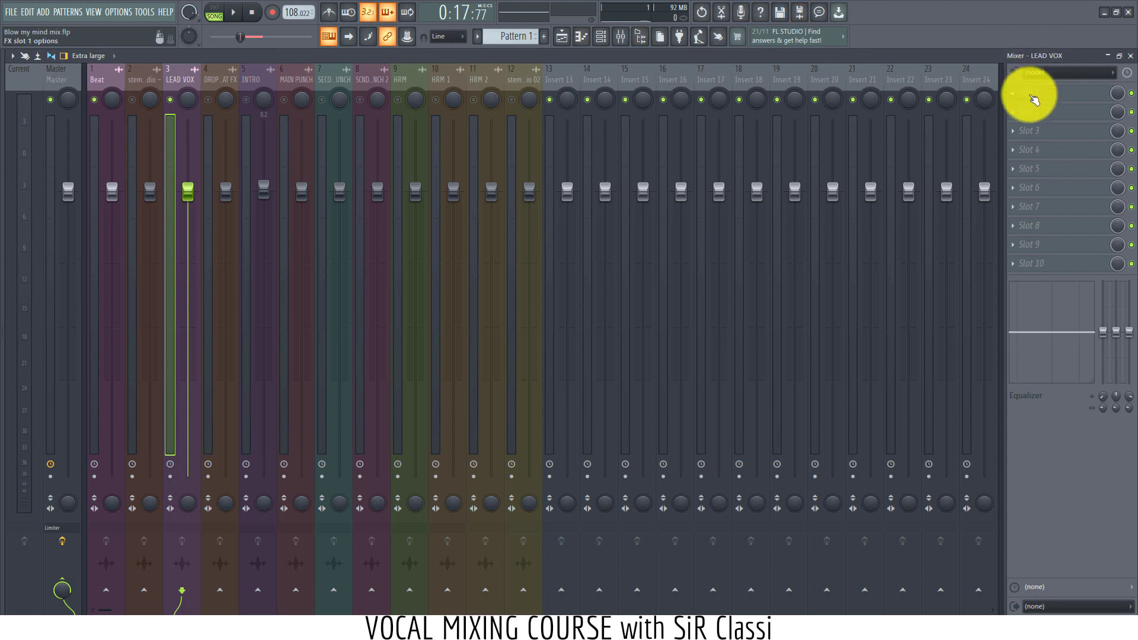
Step: Load Fruity parametric EQ 2 into LEAD VOX's first effect slot and pull band 1 fully down to roll off the lows during playback
left_click(1034, 100)
left_click(963, 59)
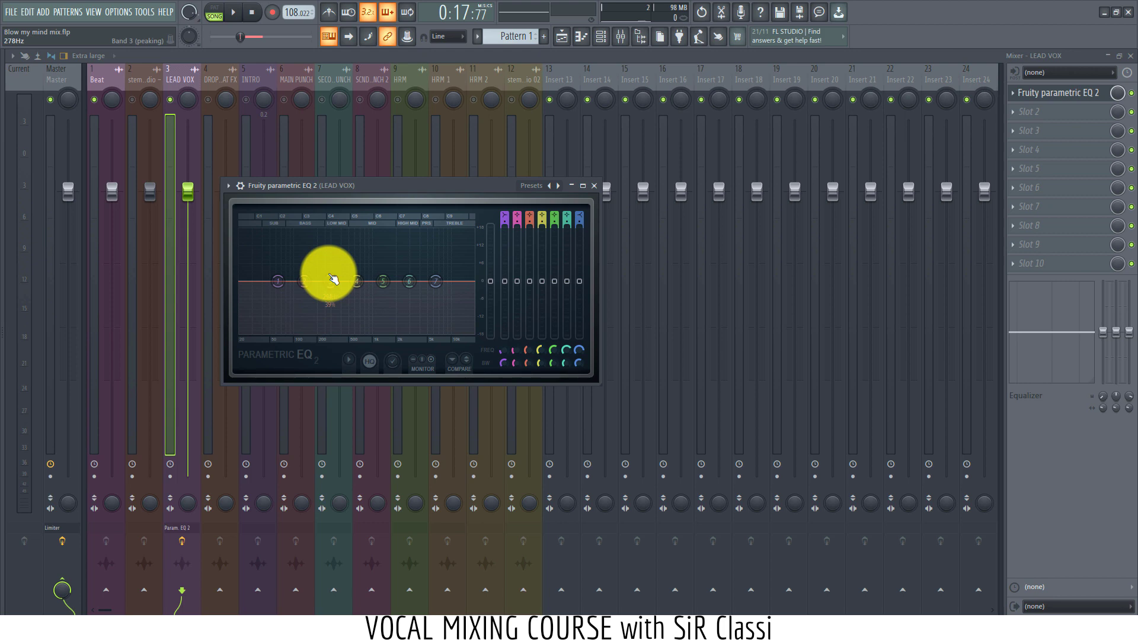
key("space")
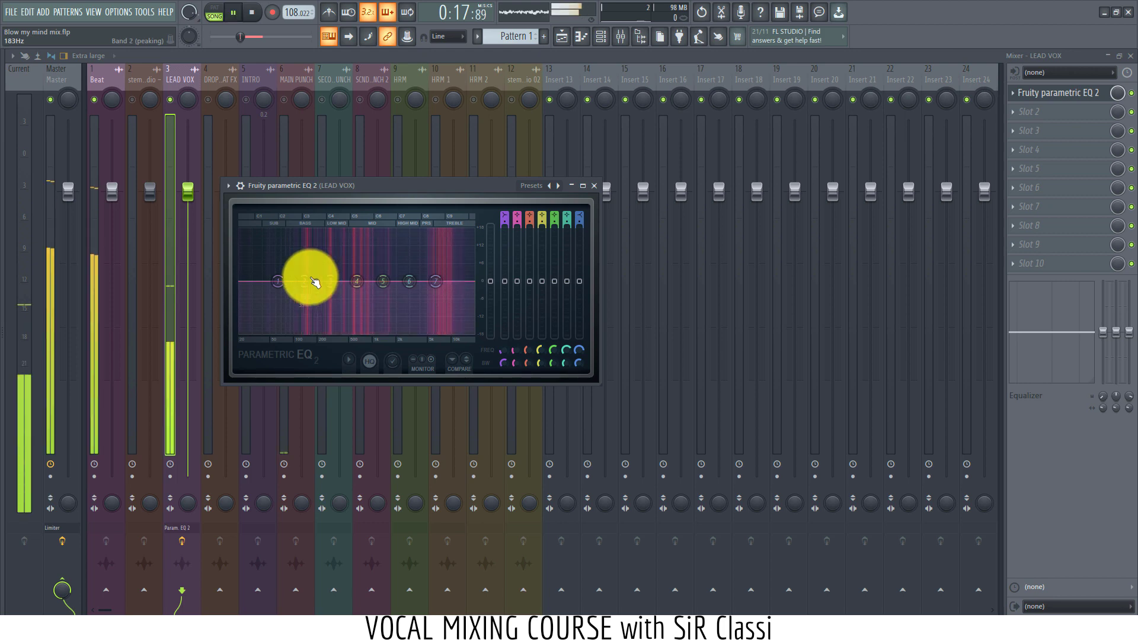
left_click_drag(267, 279, 224, 498)
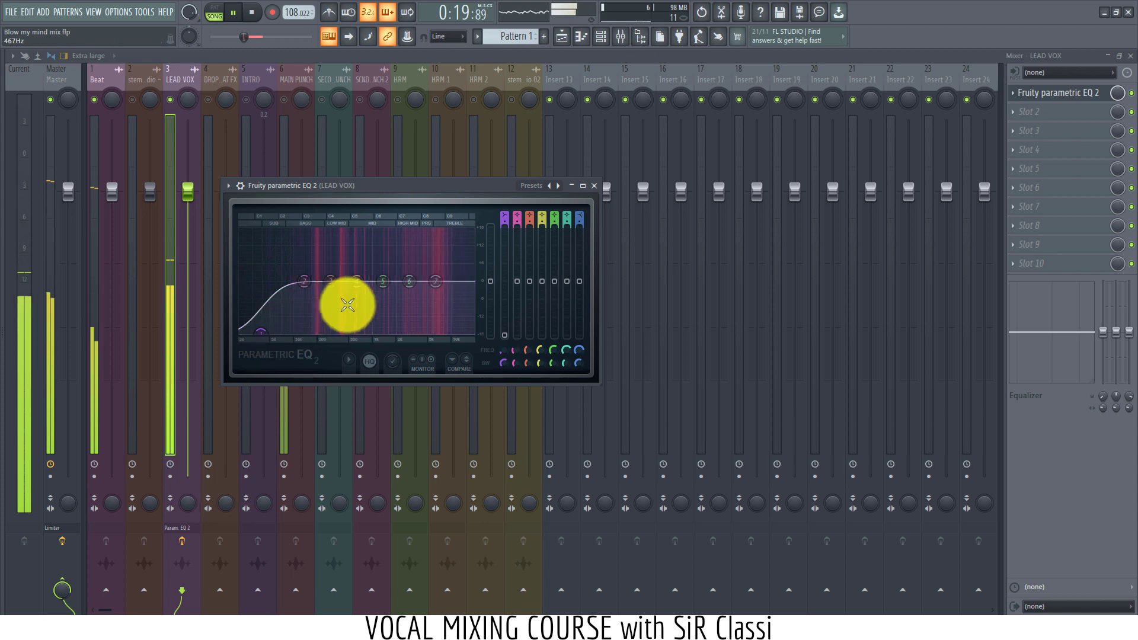
Step: Mute the Beat track, sweep EQ band 4 as a narrow boost and turn it into a cut at about 769 Hz
left_click_drag(357, 281, 348, 204)
scroll(354, 99, "down", 5)
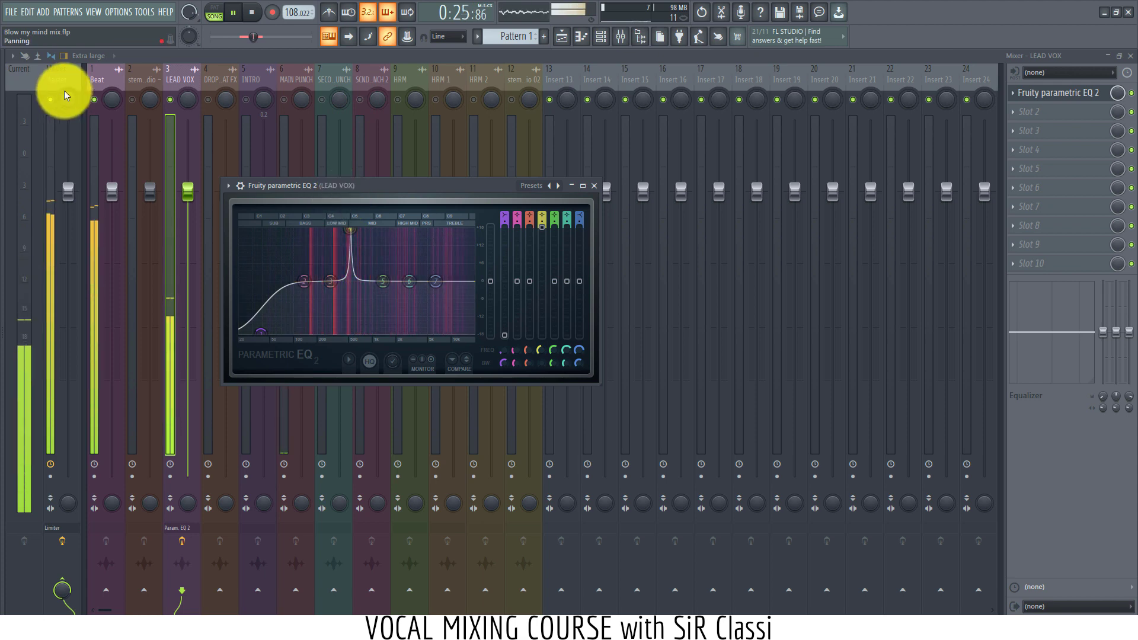
left_click(94, 99)
left_click(1061, 94)
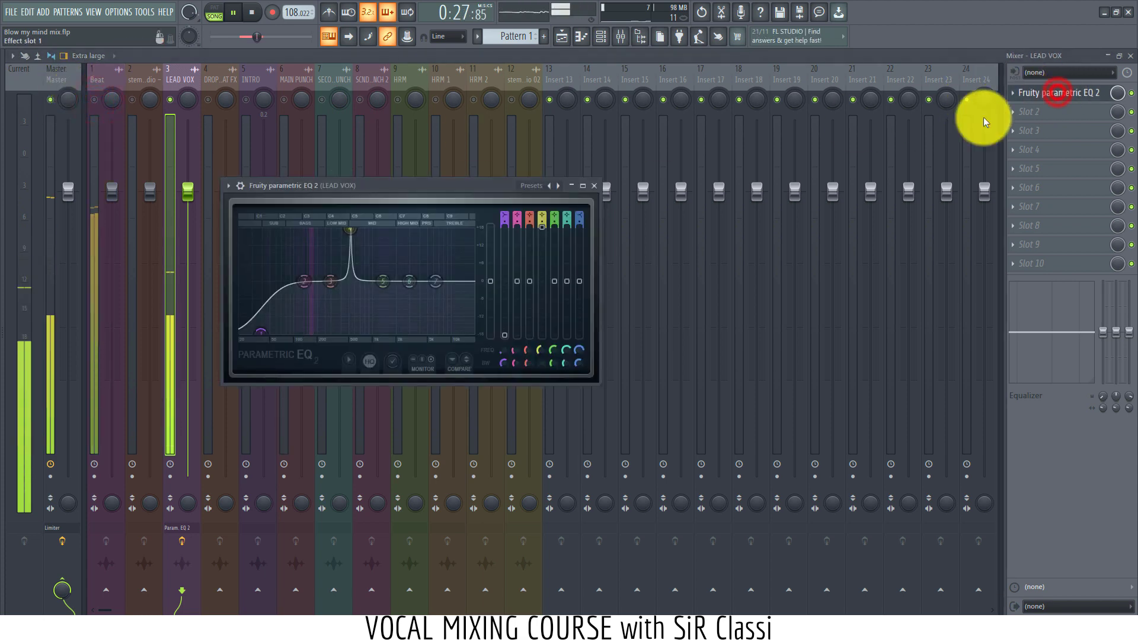
left_click_drag(356, 282, 361, 234)
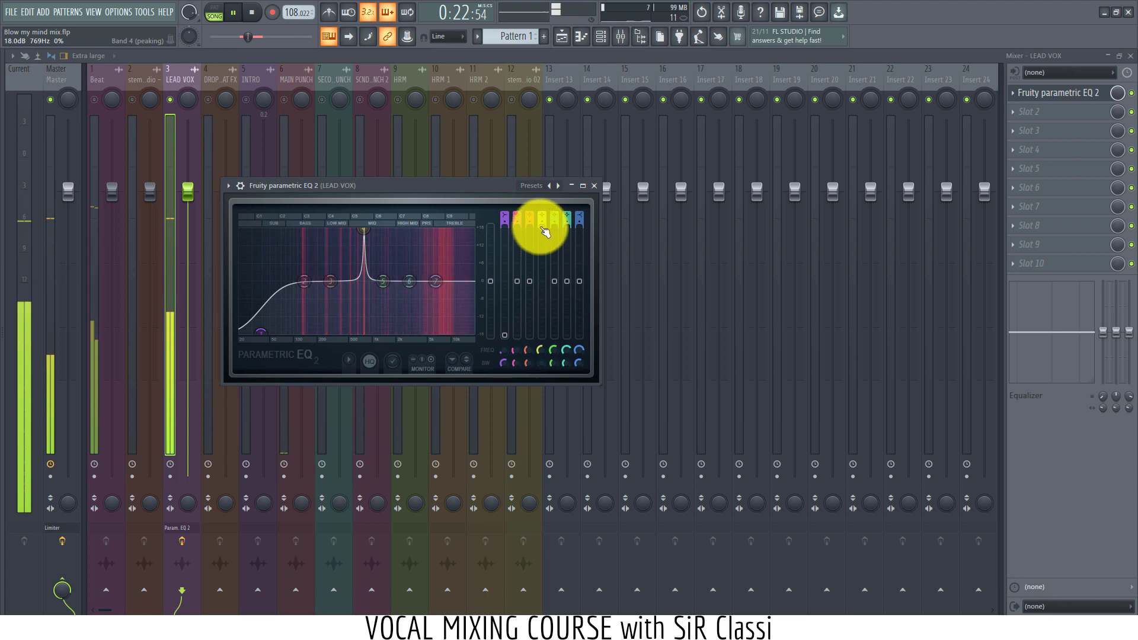
left_click_drag(541, 229, 536, 320)
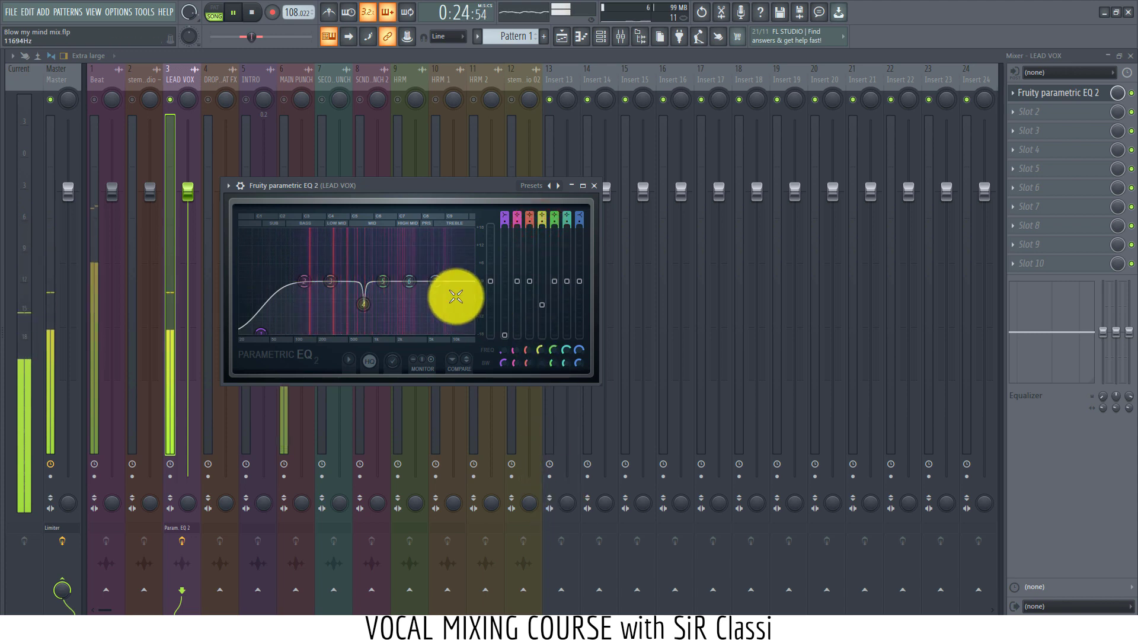
Step: Sweep EQ band 6 as a narrow boost and lower it to a small cut at about 2109 Hz
left_click(418, 290)
left_click_drag(418, 290, 398, 229)
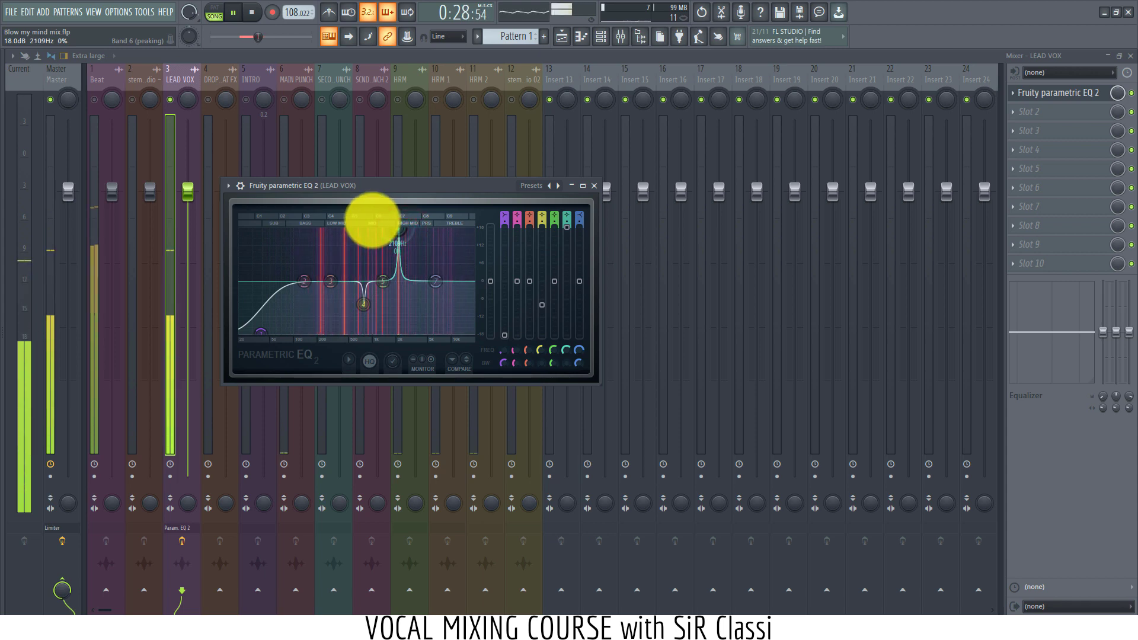
left_click_drag(566, 234, 565, 305)
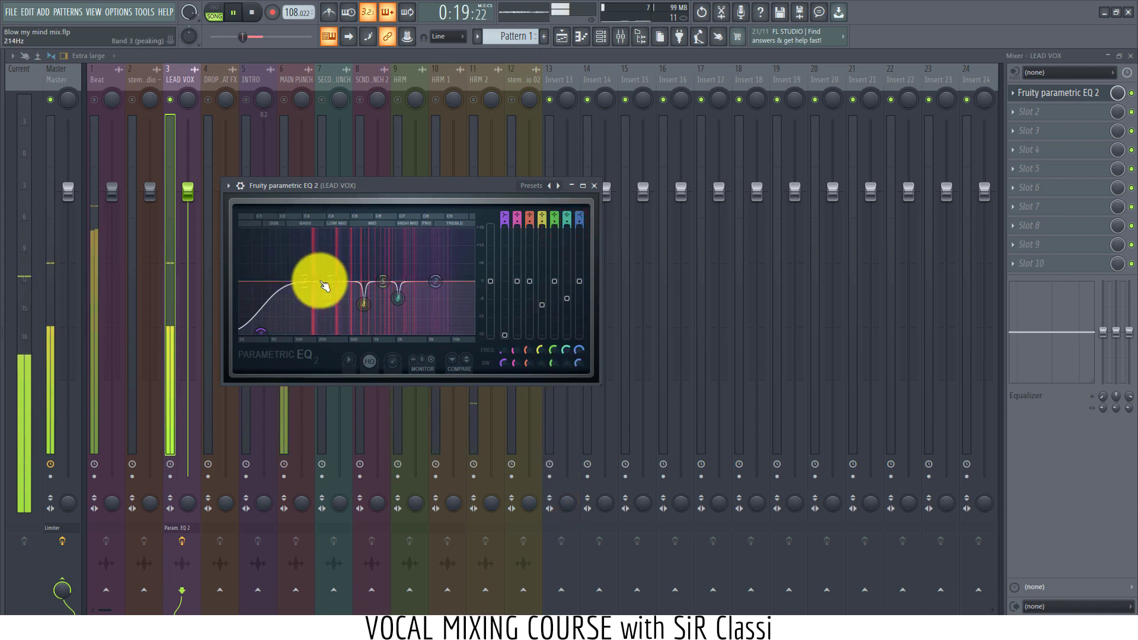
Step: Sweep EQ band 3 as a narrow boost and lower it to a moderate cut at about 431 Hz
mouse_move(324, 286)
left_mouse_down()
mouse_move(356, 70)
mouse_move(339, 244)
mouse_move(345, 223)
left_mouse_up()
left_click(345, 228)
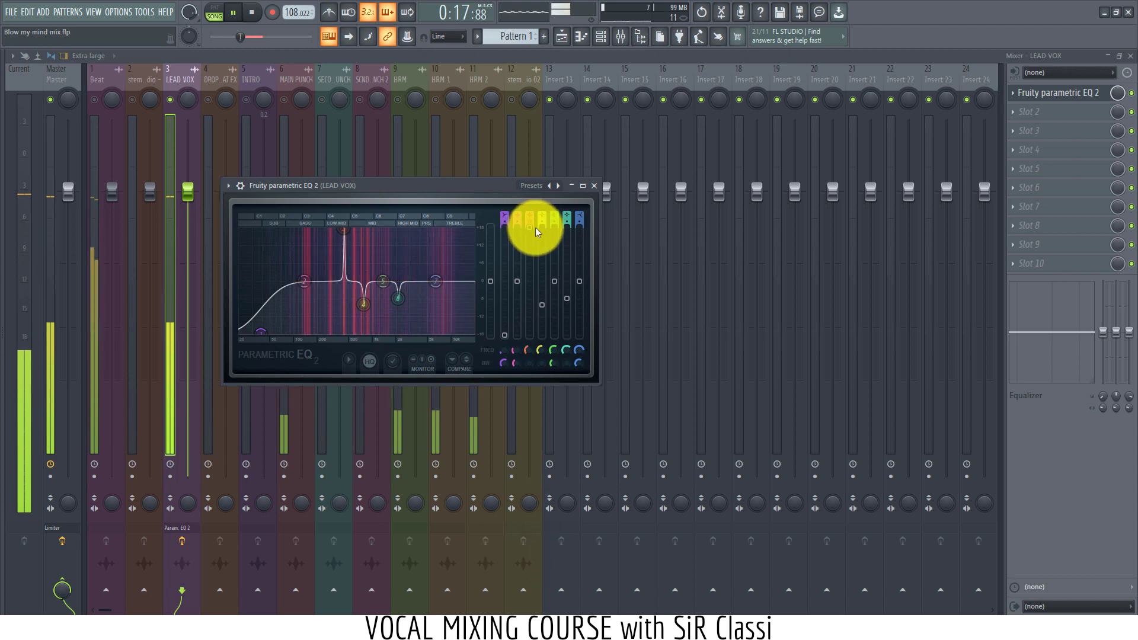
left_click_drag(529, 229, 508, 262)
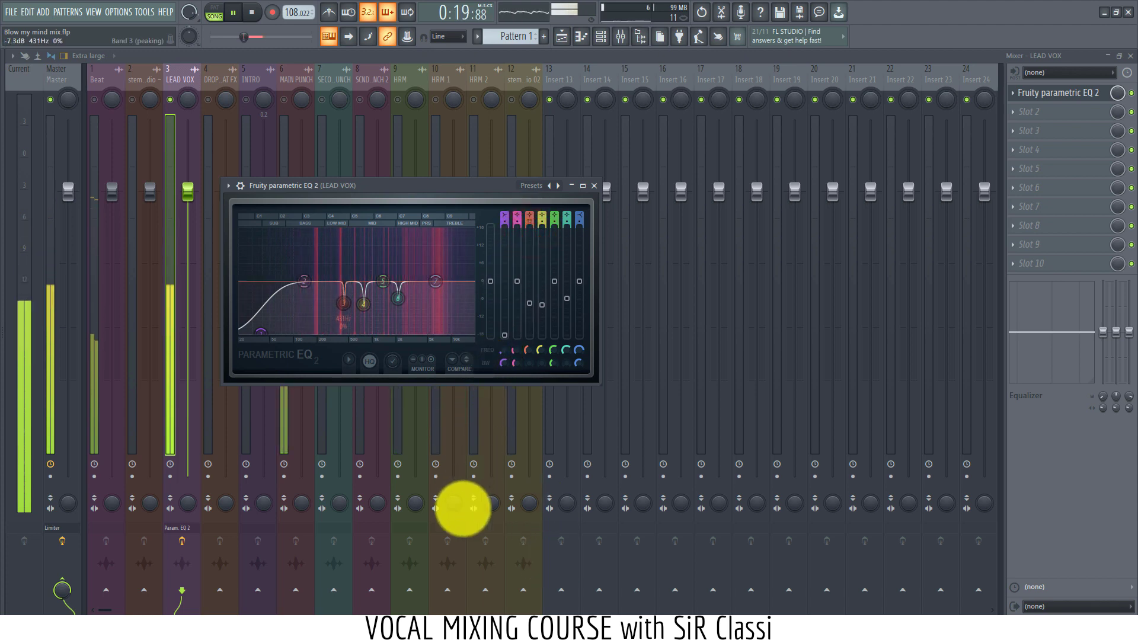
left_click_drag(530, 303, 530, 297)
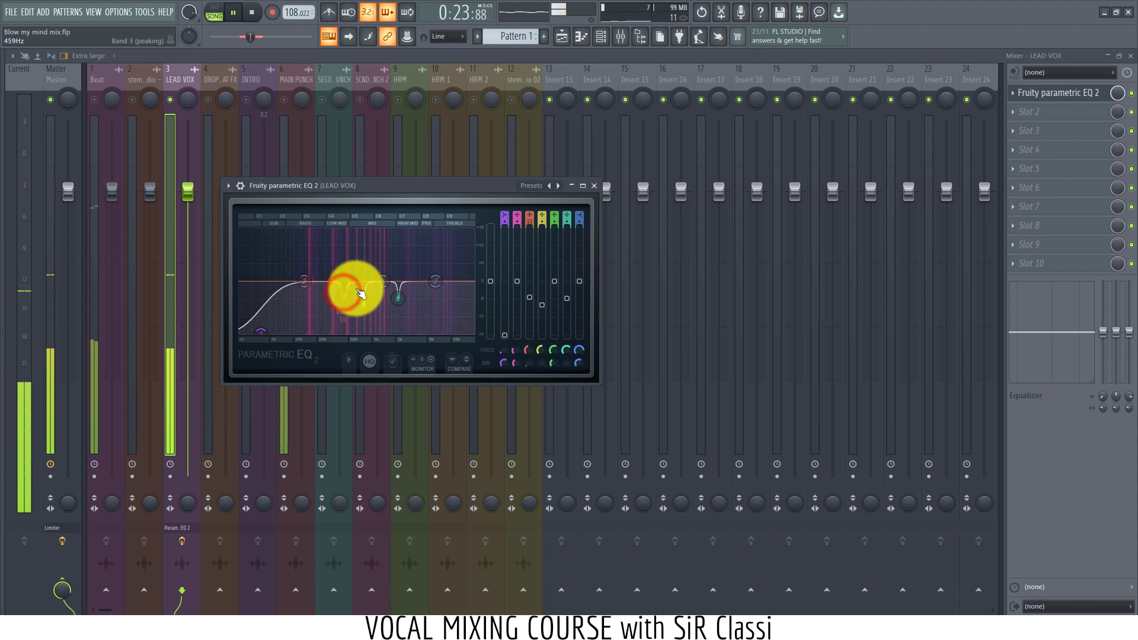
Step: Lower the EQ's band 7 high shelf slightly and stop playback
left_click_drag(446, 287, 445, 305)
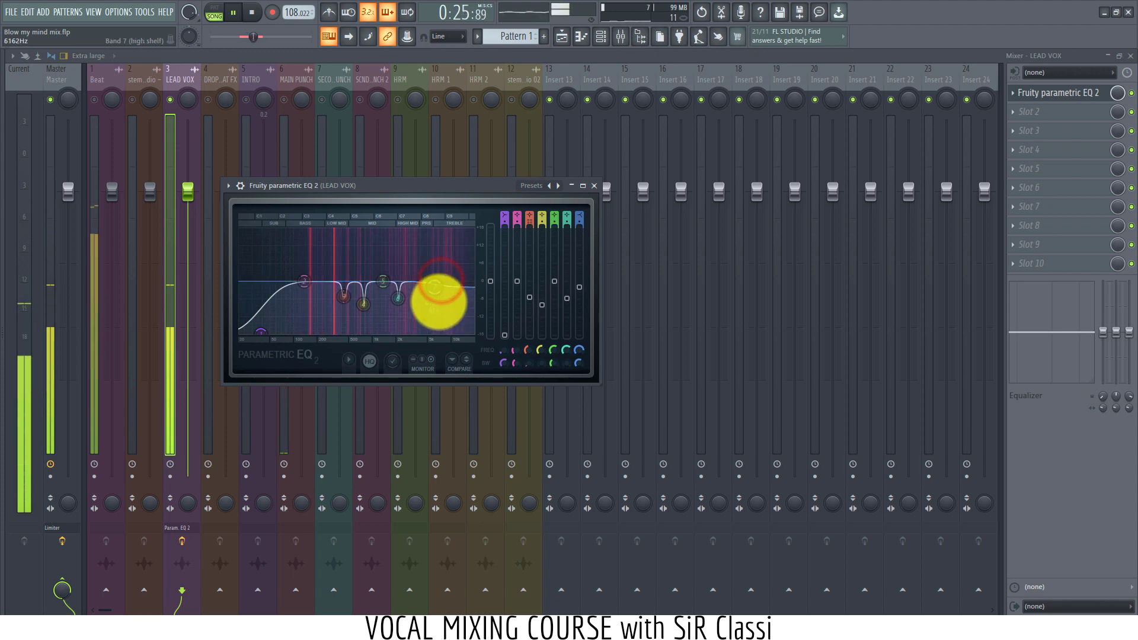
left_click_drag(267, 326, 241, 300)
key("space")
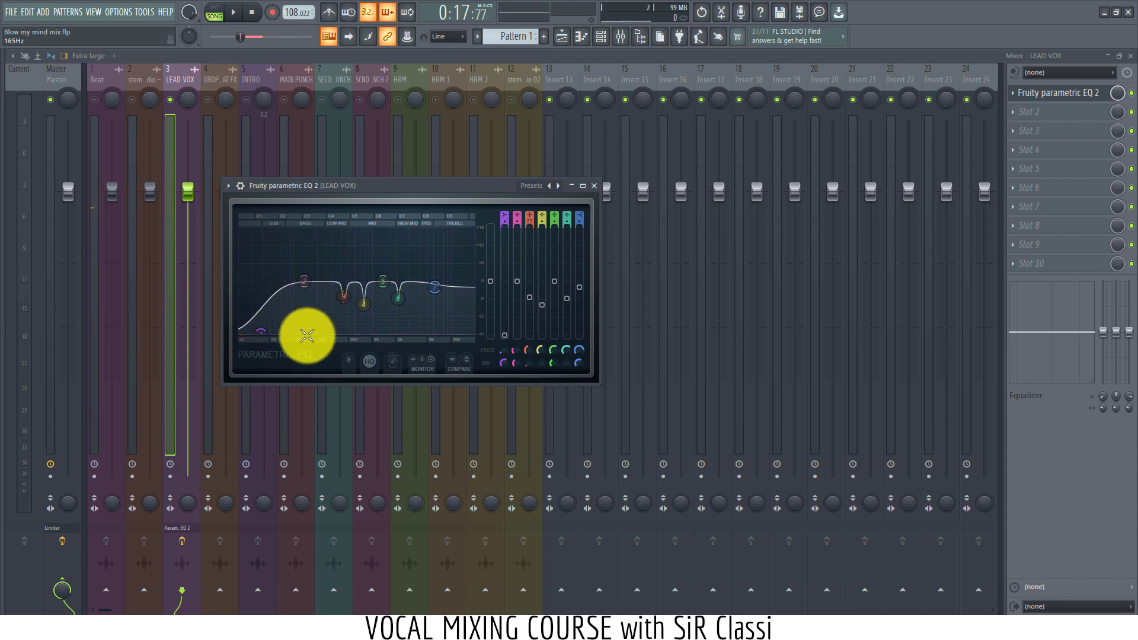
Step: Move EQ band 1 slightly up in frequency and widen it for a more gradual low-end roll-off
left_click(263, 330)
left_click_drag(261, 331, 270, 336)
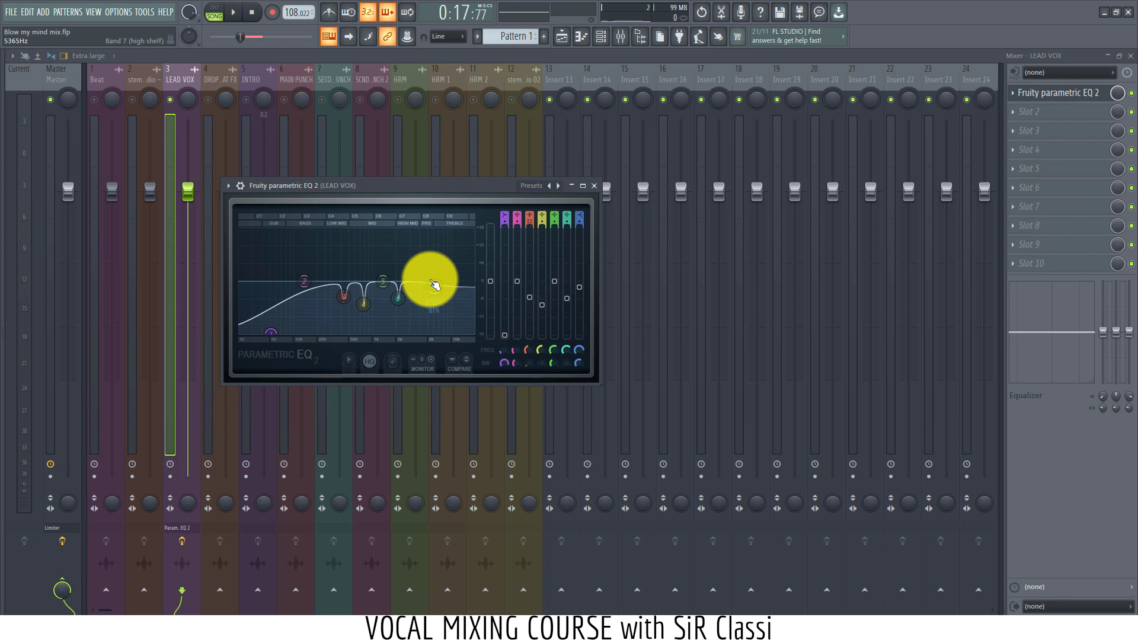
mouse_move(435, 285)
left_mouse_down()
mouse_move(377, 279)
mouse_move(385, 273)
left_mouse_up()
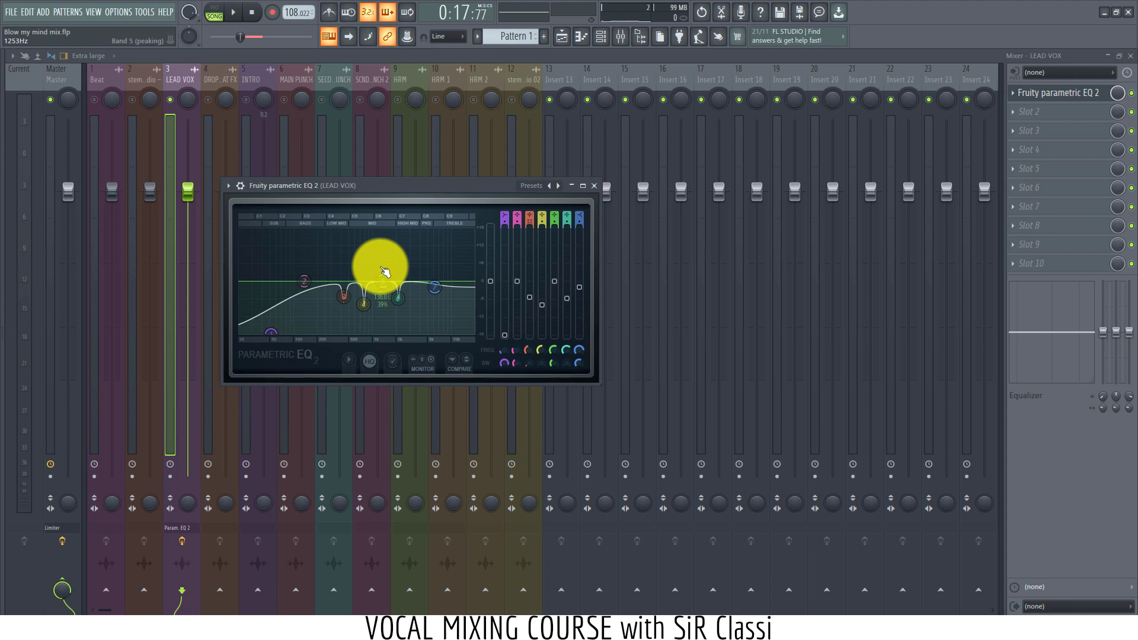
Step: Load Fruity Compressor into LEAD VOX's second effect slot and move its window to the middle of the mixer
left_click(1025, 112)
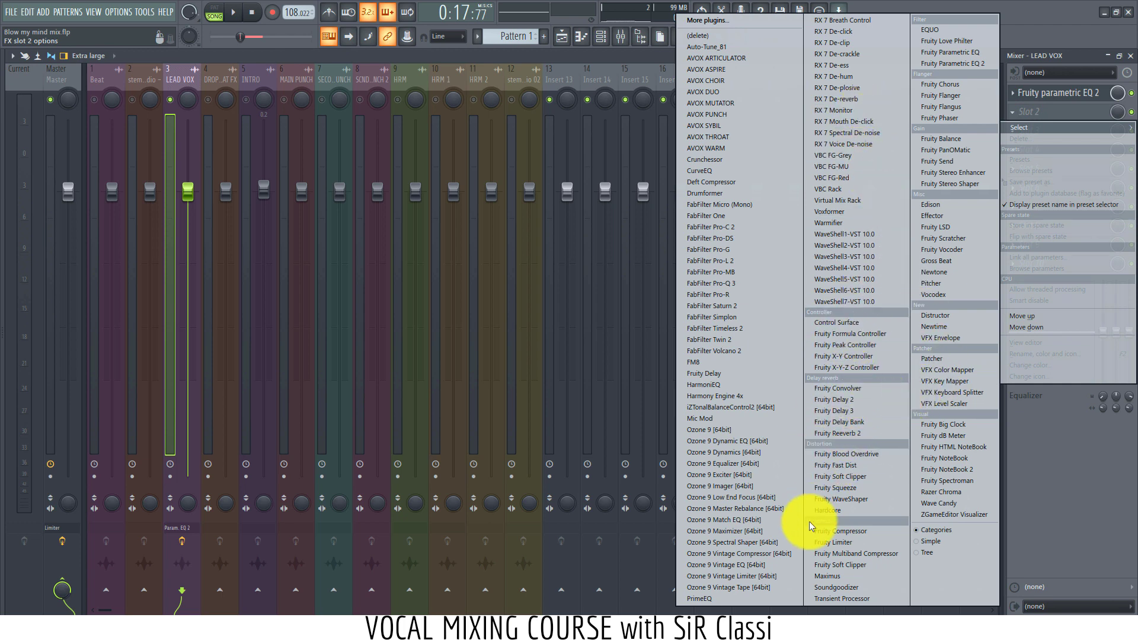
left_click(832, 530)
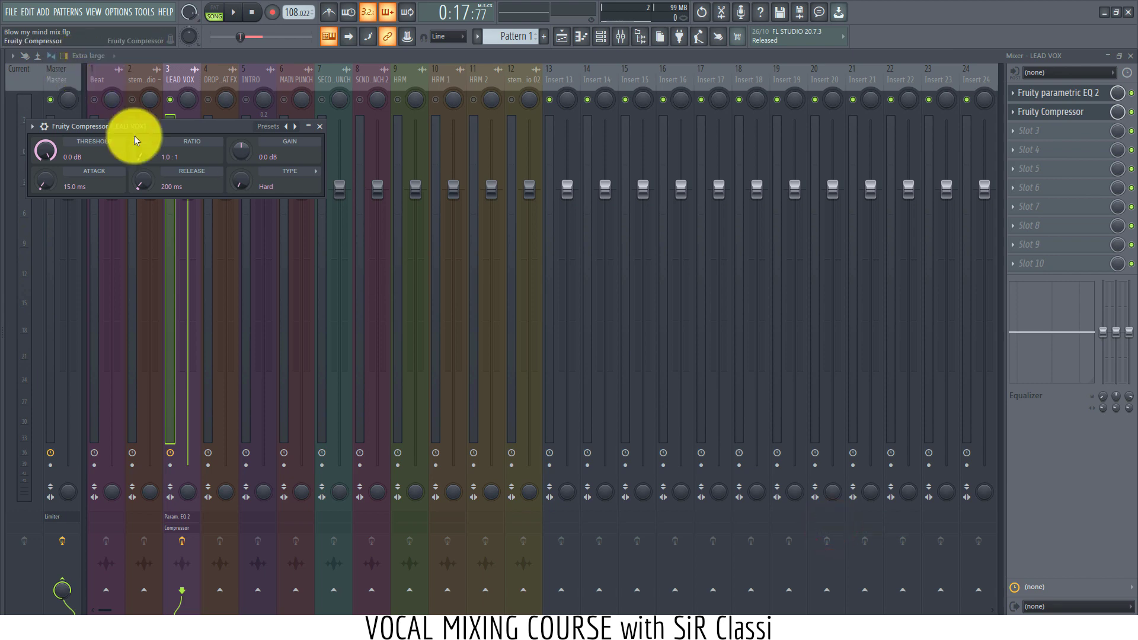
left_click_drag(139, 126, 522, 184)
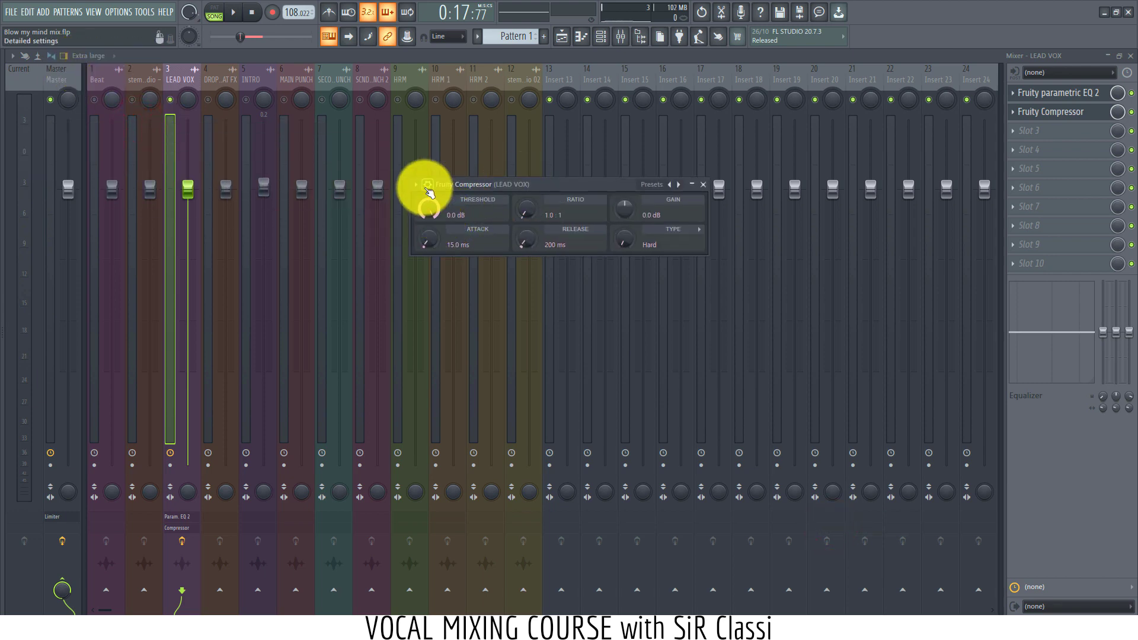
Step: Set the compressor's threshold to -26.6 dB, attack to 0.9 ms, release to 444 ms and ratio to 4.6:1
left_click_drag(431, 213, 431, 259)
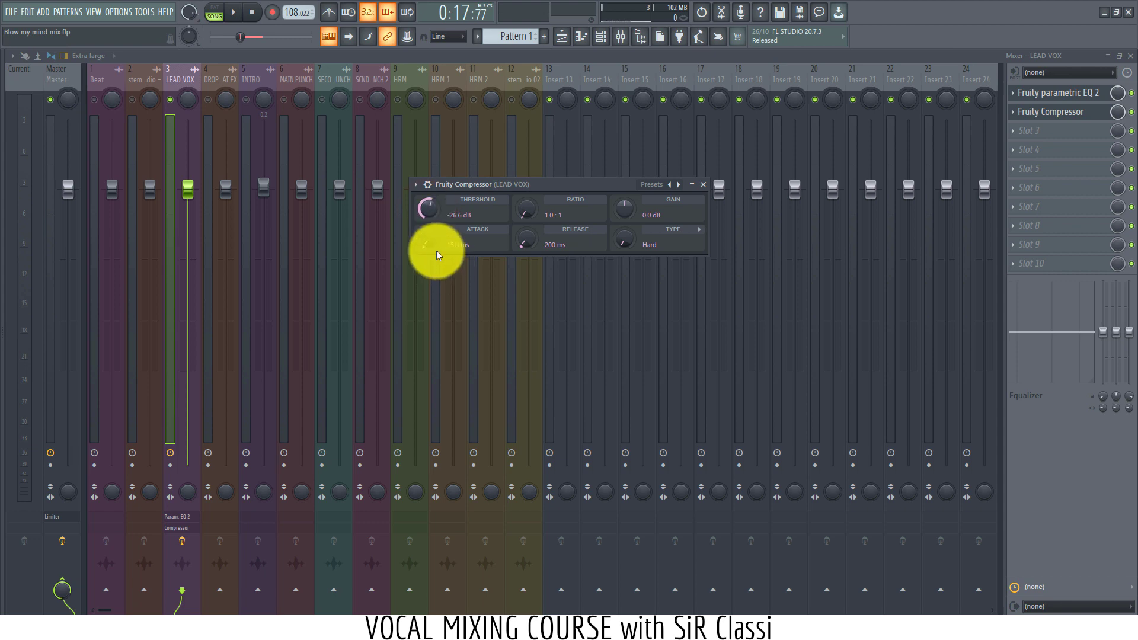
left_click_drag(423, 238, 421, 246)
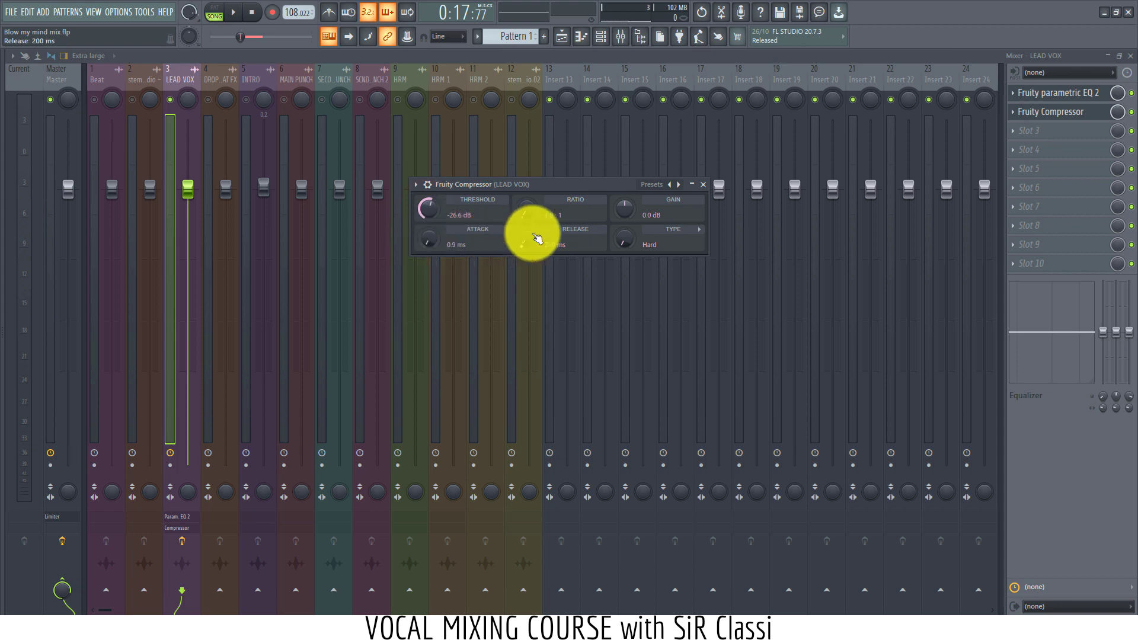
mouse_move(534, 240)
left_mouse_down()
mouse_move(542, 216)
mouse_move(541, 234)
left_mouse_up()
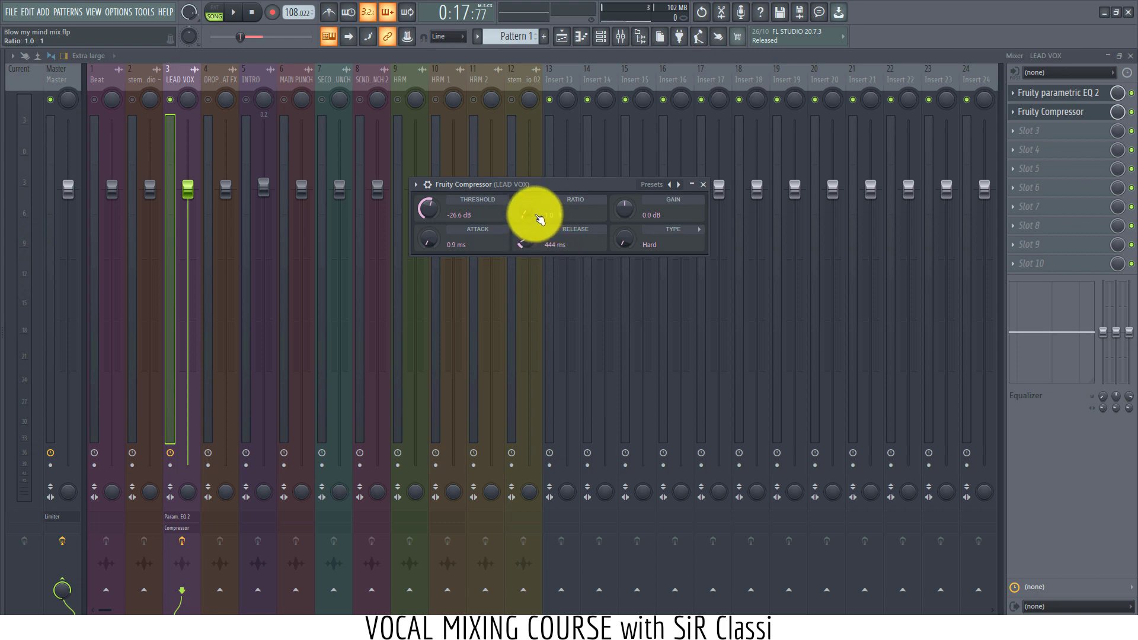
mouse_move(533, 215)
left_mouse_down()
mouse_move(554, 157)
mouse_move(536, 214)
left_mouse_up()
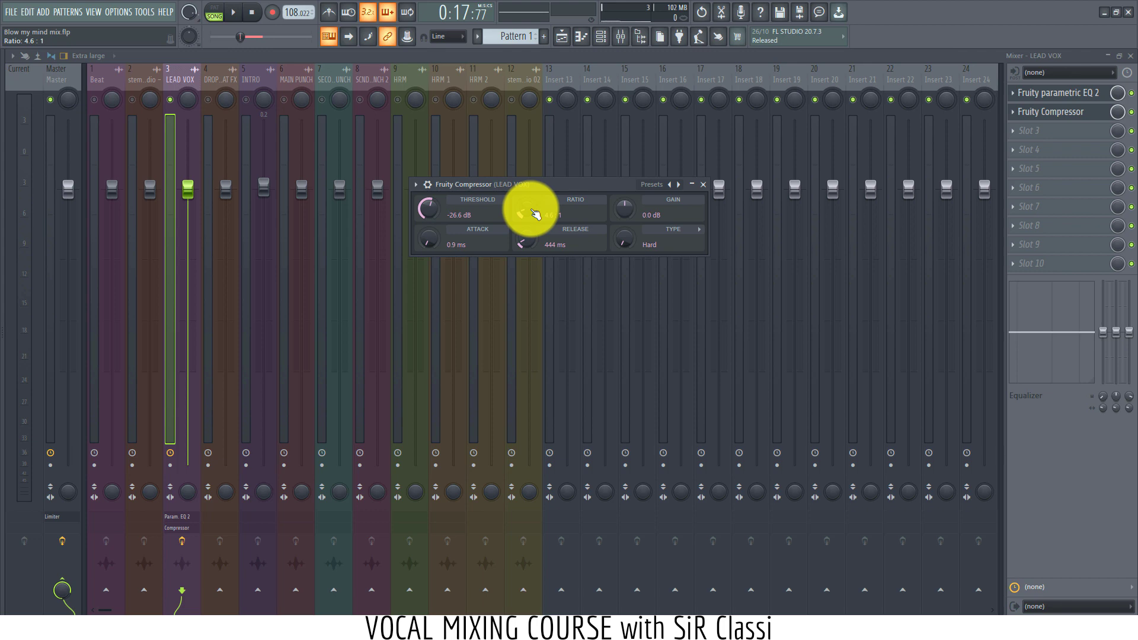
Step: Play the compressed vocal while trying a different compressor gain, reset the gain to 0.0 dB and stop playback
key("space")
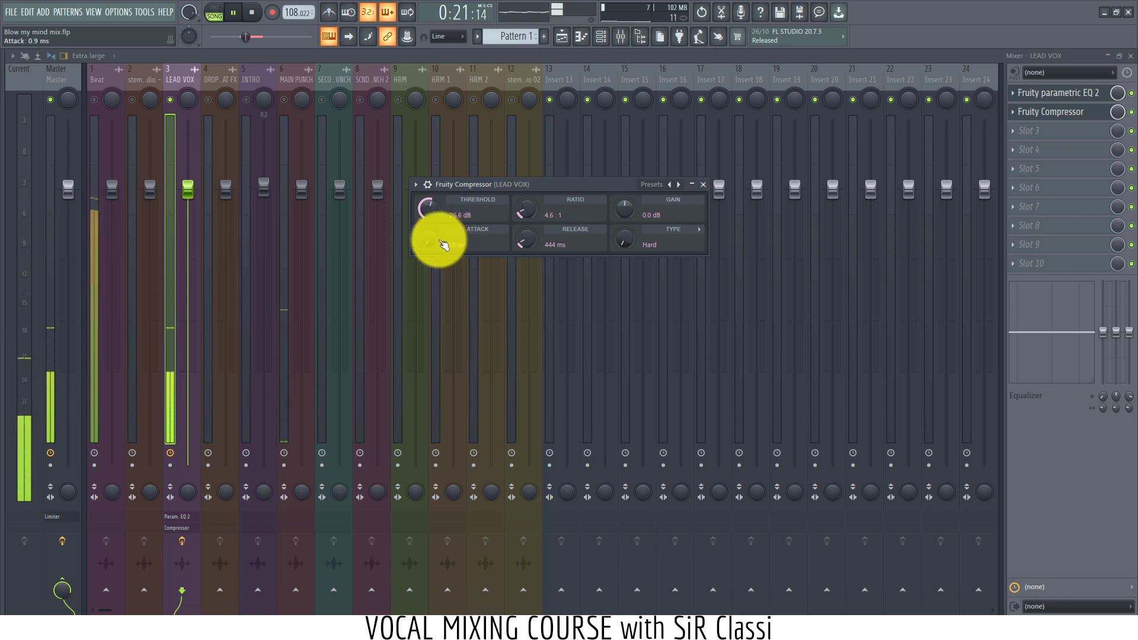
left_click_drag(626, 214, 609, 173)
right_click(621, 211)
left_click(641, 220)
key("space")
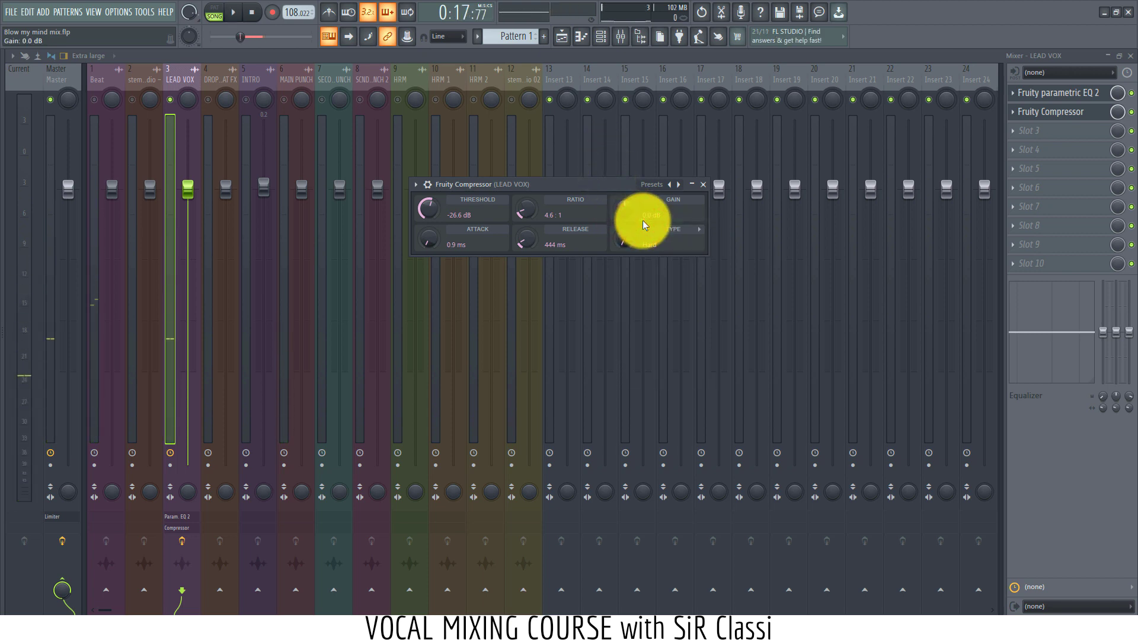
Step: Set the compressor's threshold to -16.0 dB while playing back the LEAD VOX track, and stop playback
left_click_drag(425, 209, 423, 181)
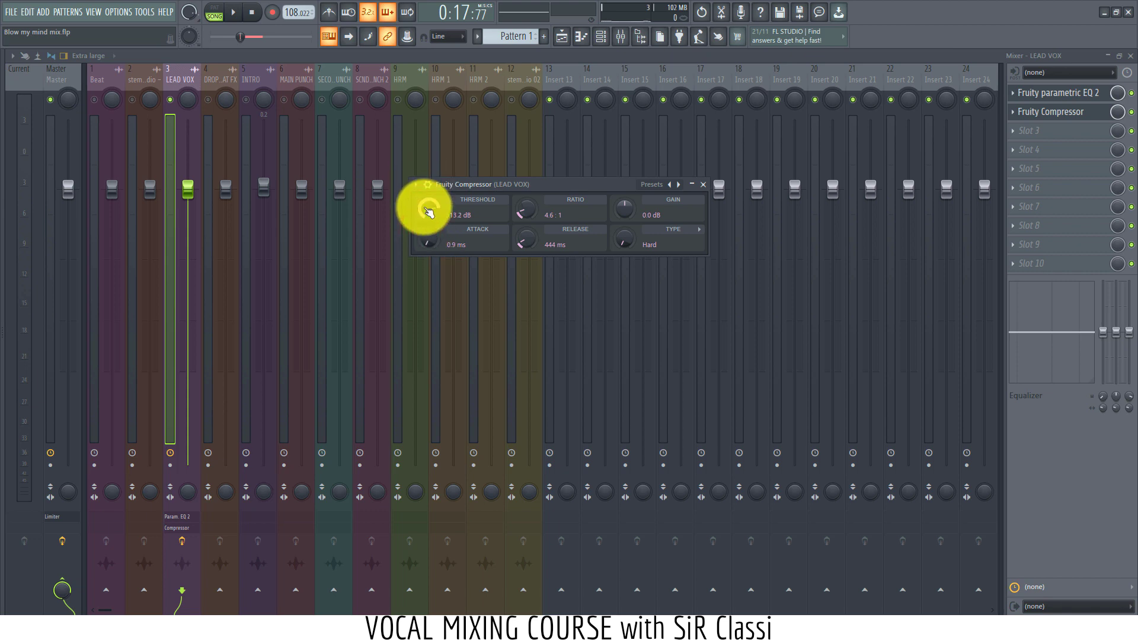
key("space")
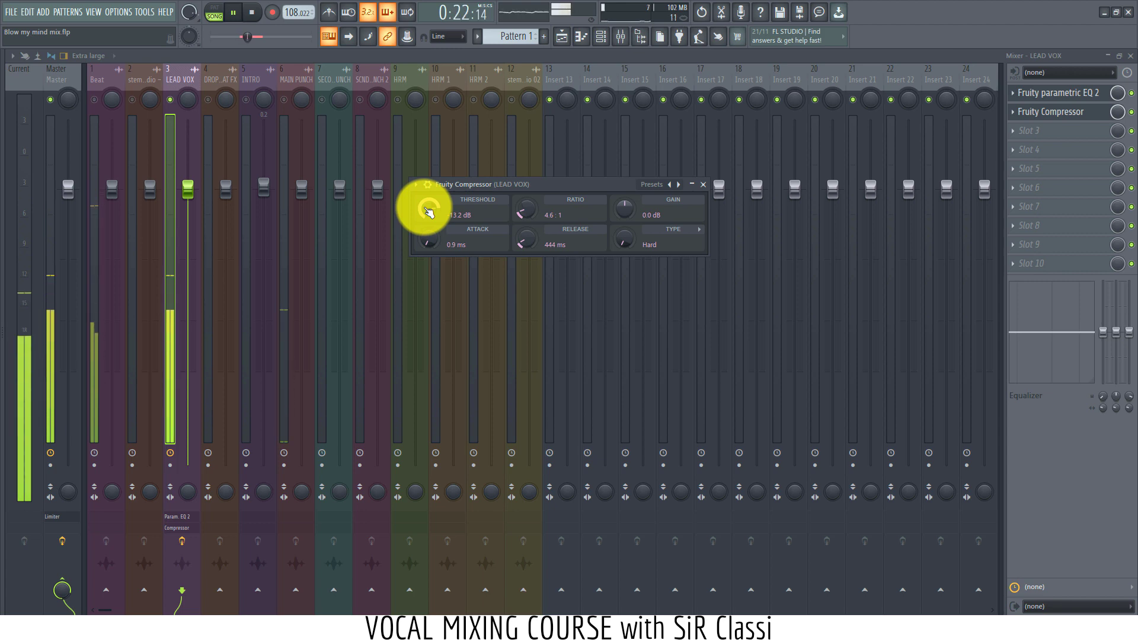
mouse_move(428, 212)
left_mouse_down()
mouse_move(428, 229)
mouse_move(425, 207)
left_mouse_up()
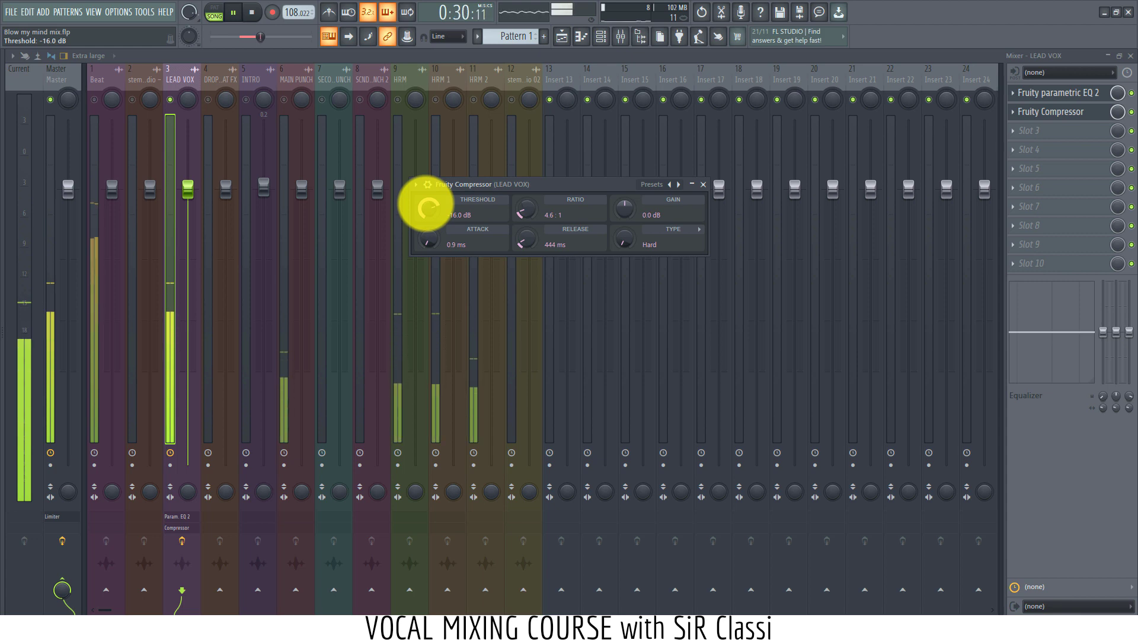
key("space")
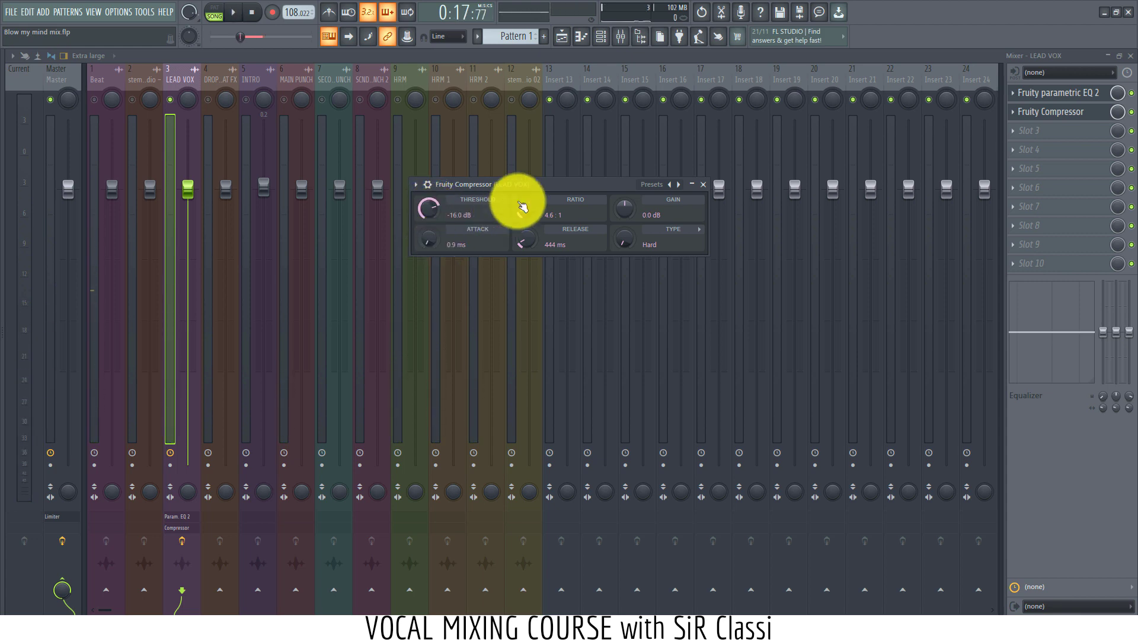
Step: Set the compressor's attack to 3.7 ms and close its window
left_click_drag(413, 241, 421, 239)
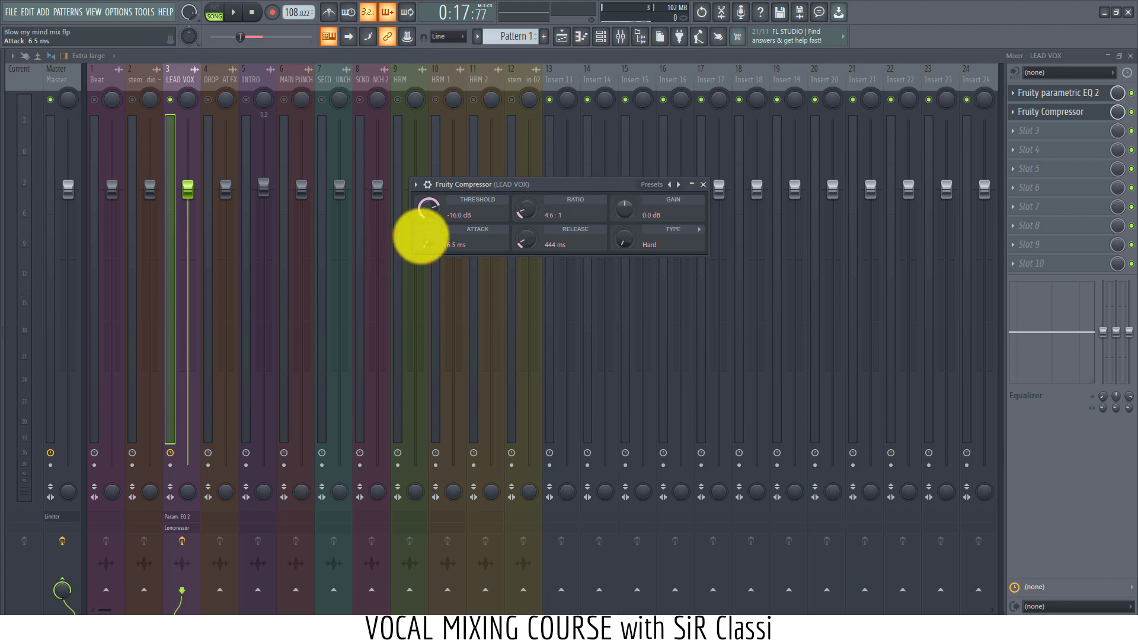
left_click_drag(426, 240, 425, 243)
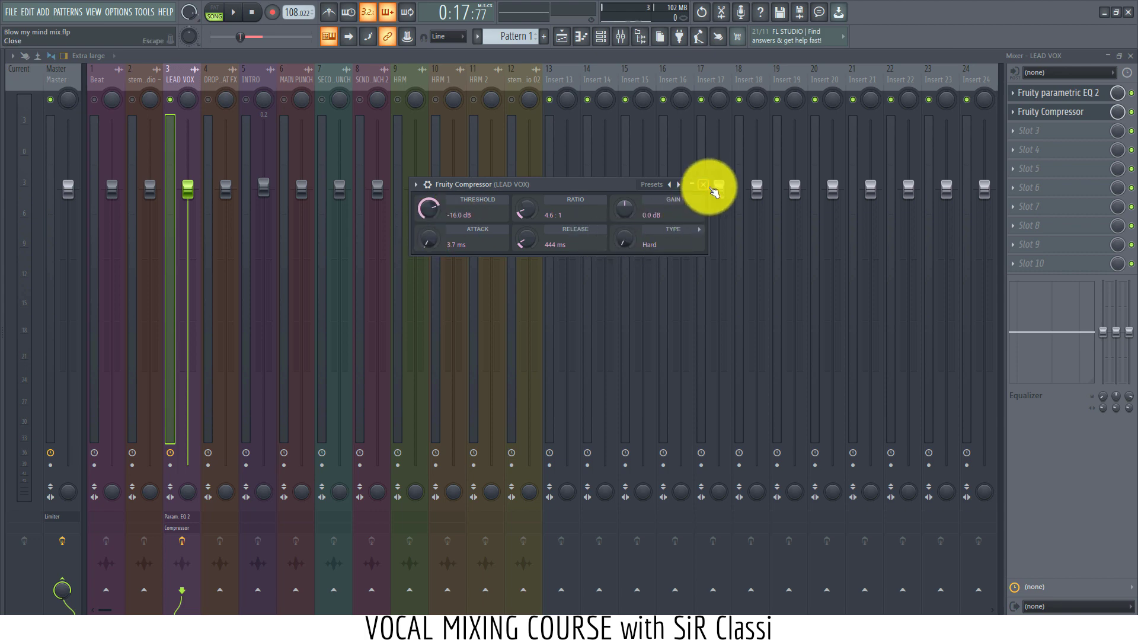
left_click(711, 187)
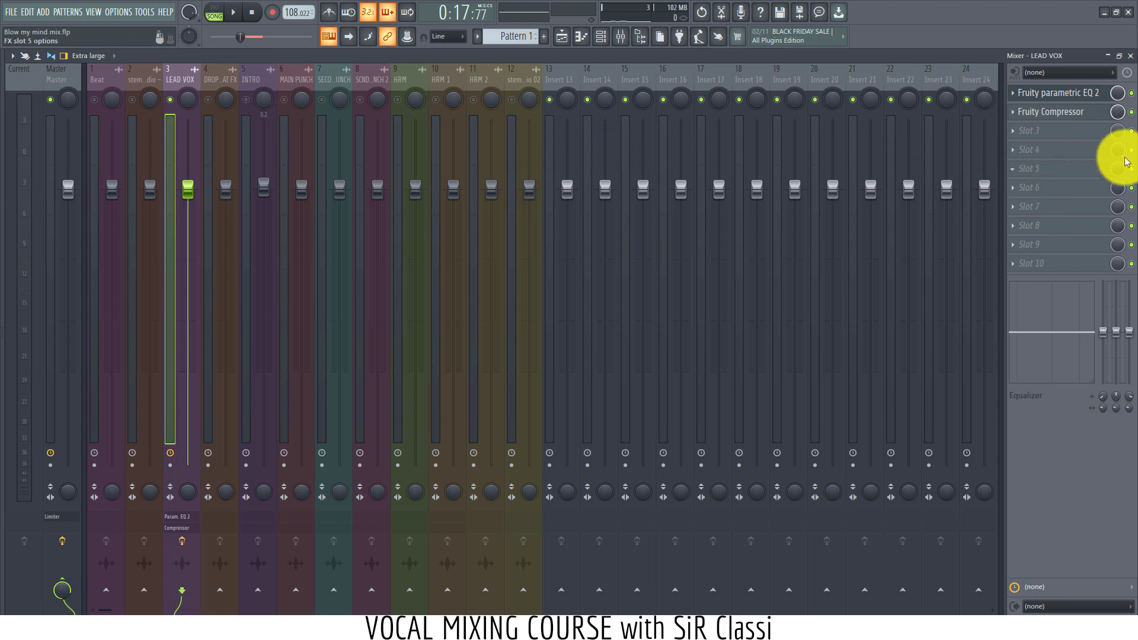
left_click(1076, 117)
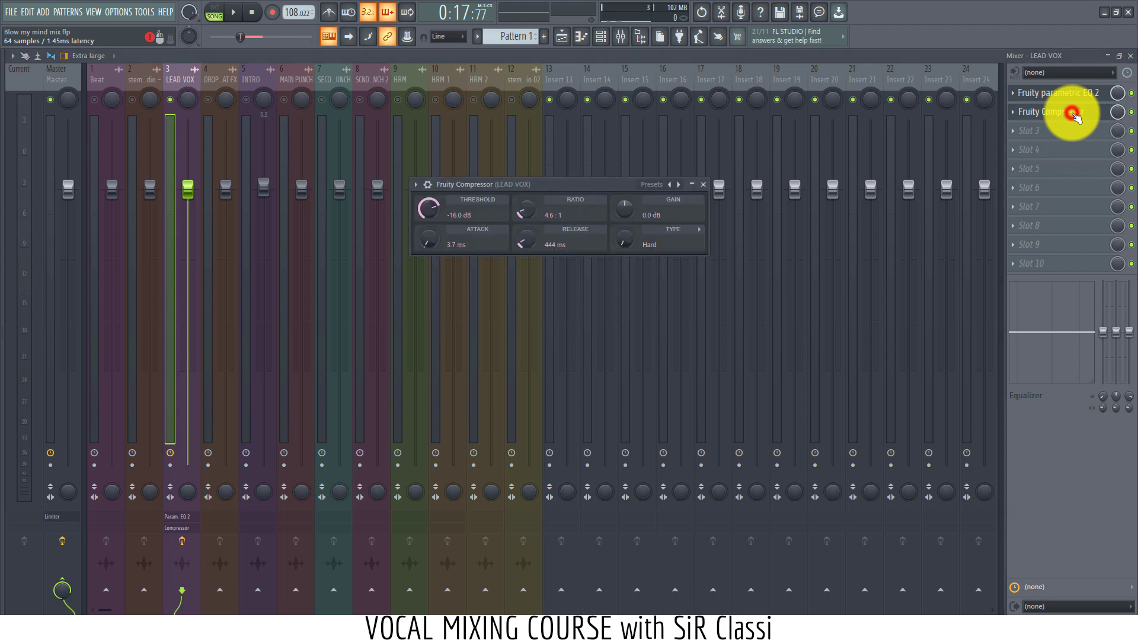
left_click(1072, 114)
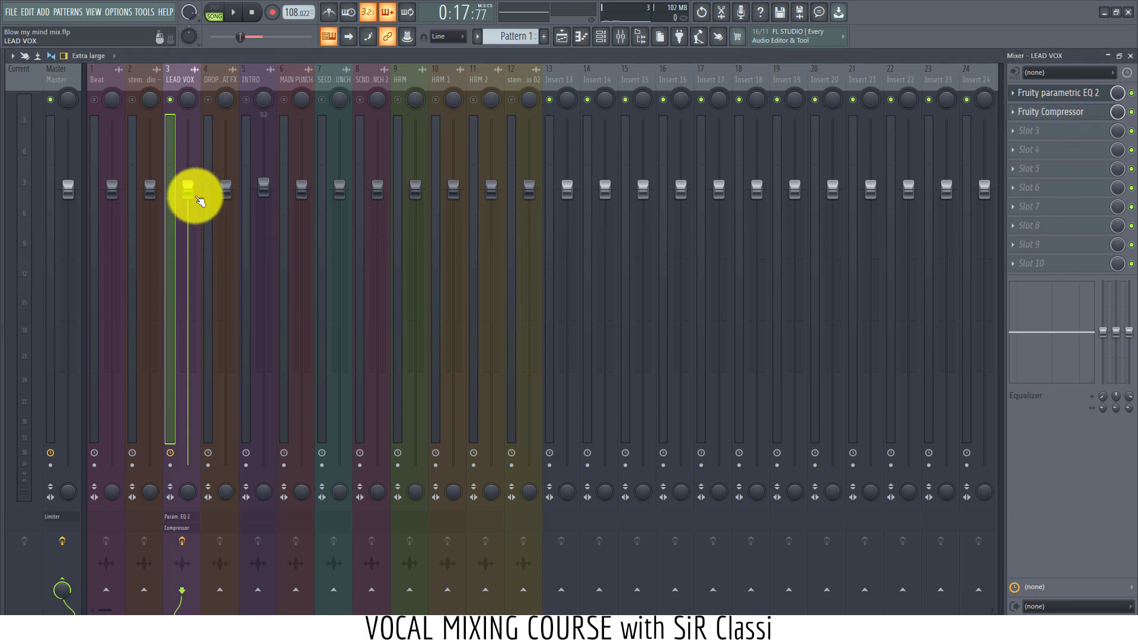
Step: Lower LEAD VOX's fader to -0.1 dB and unmute the Beat track during playback
left_click(187, 193)
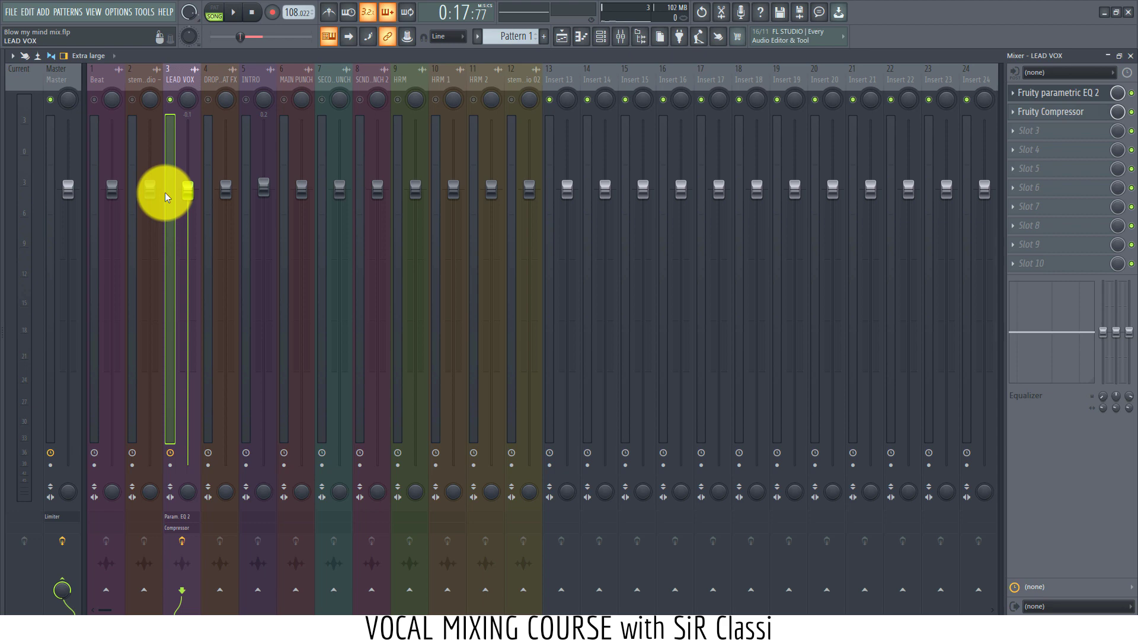
key("space")
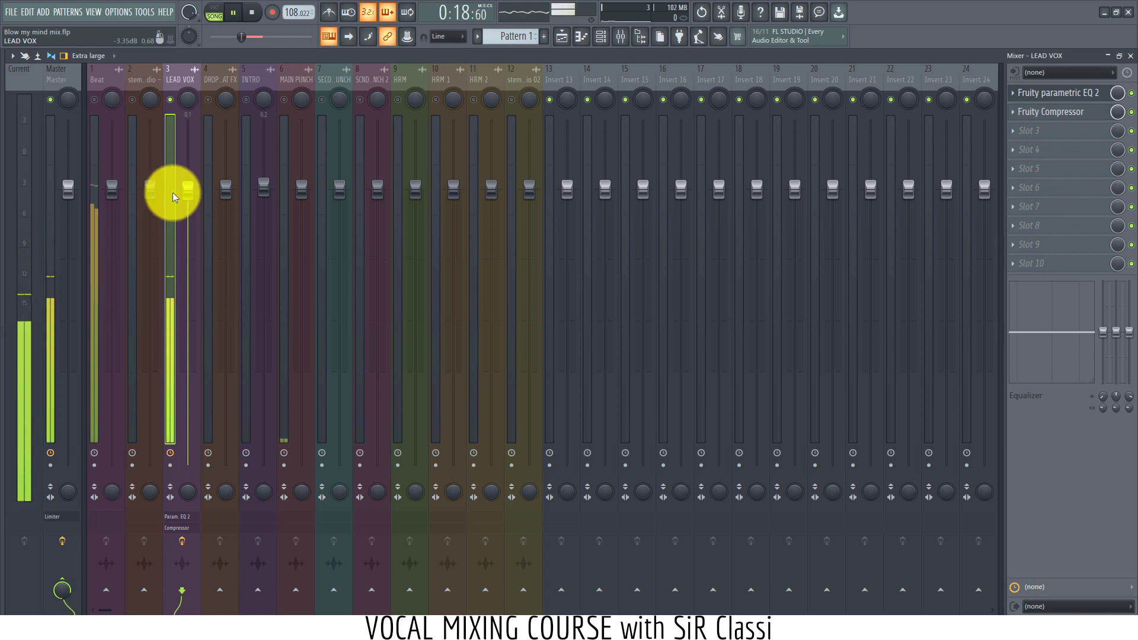
left_click(96, 100)
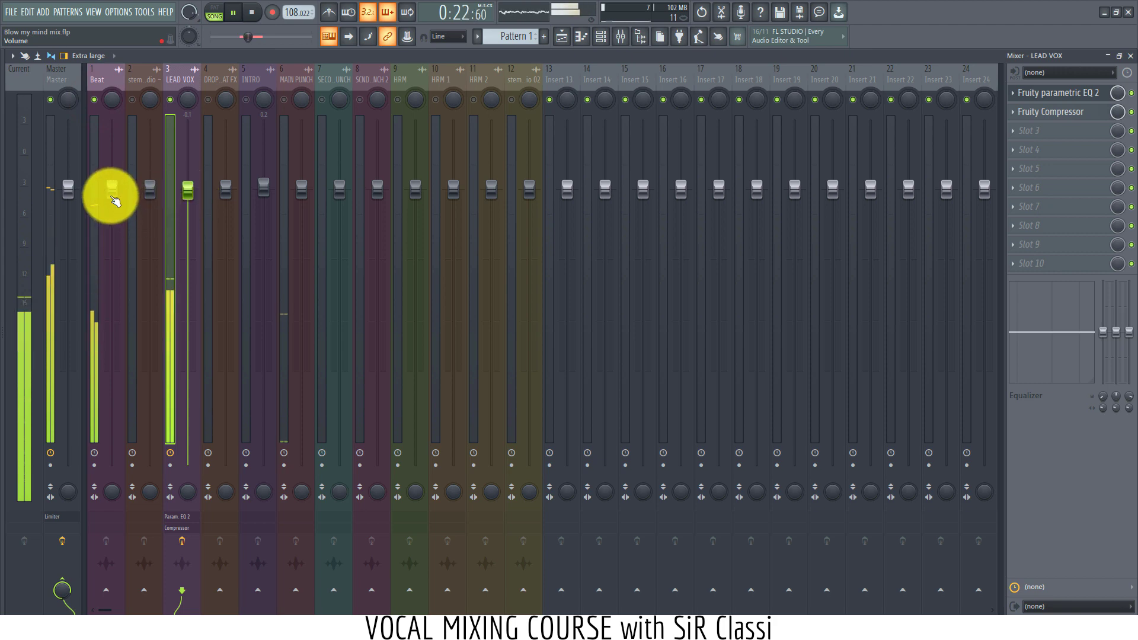
Step: Lower the Beat track's fader to -2.7 dB to balance it against the lead vocal
left_click_drag(111, 190, 105, 242)
left_click(102, 238)
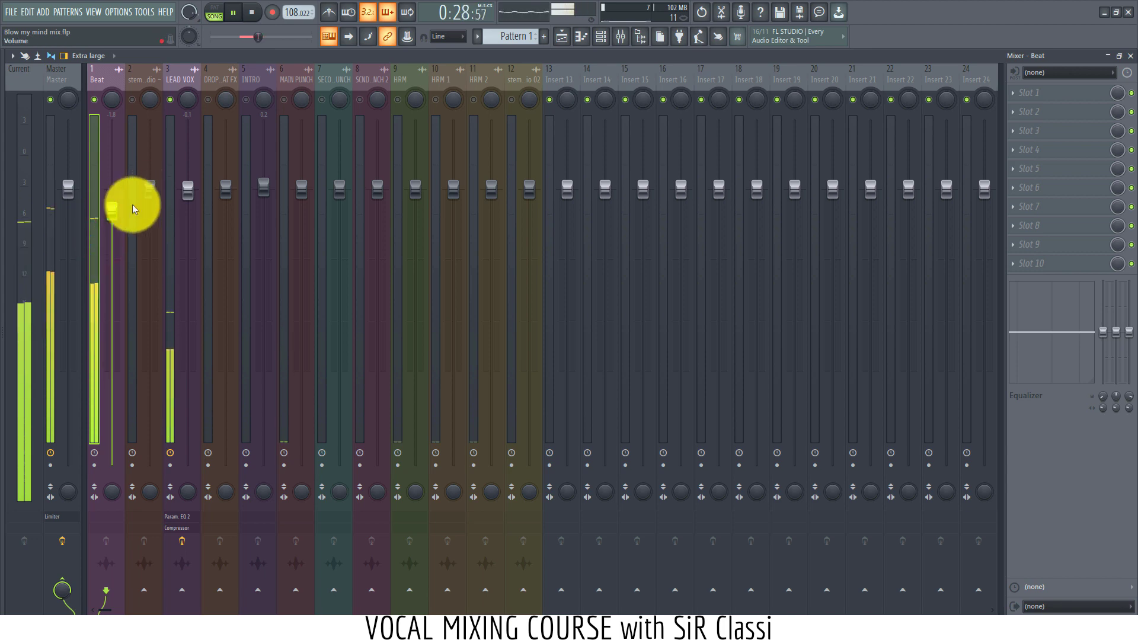
mouse_move(110, 216)
left_mouse_down()
mouse_move(89, 247)
mouse_move(106, 207)
mouse_move(101, 231)
mouse_move(105, 221)
left_mouse_up()
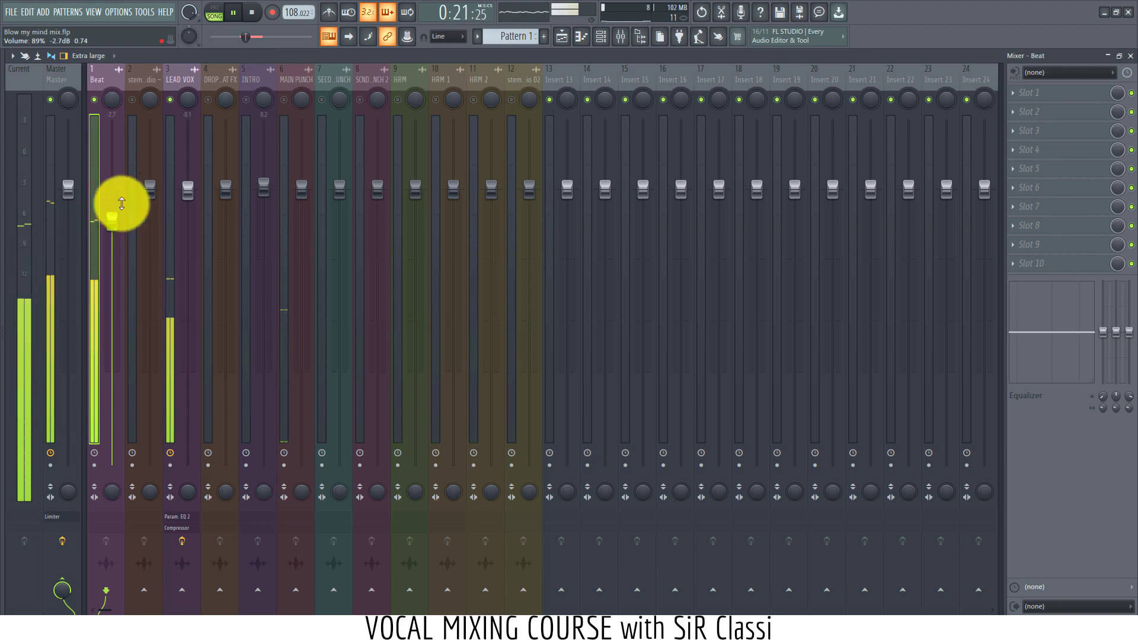
Step: Load Fruity Delay 2 into LEAD VOX's third effect slot and stop playback
left_click(187, 190)
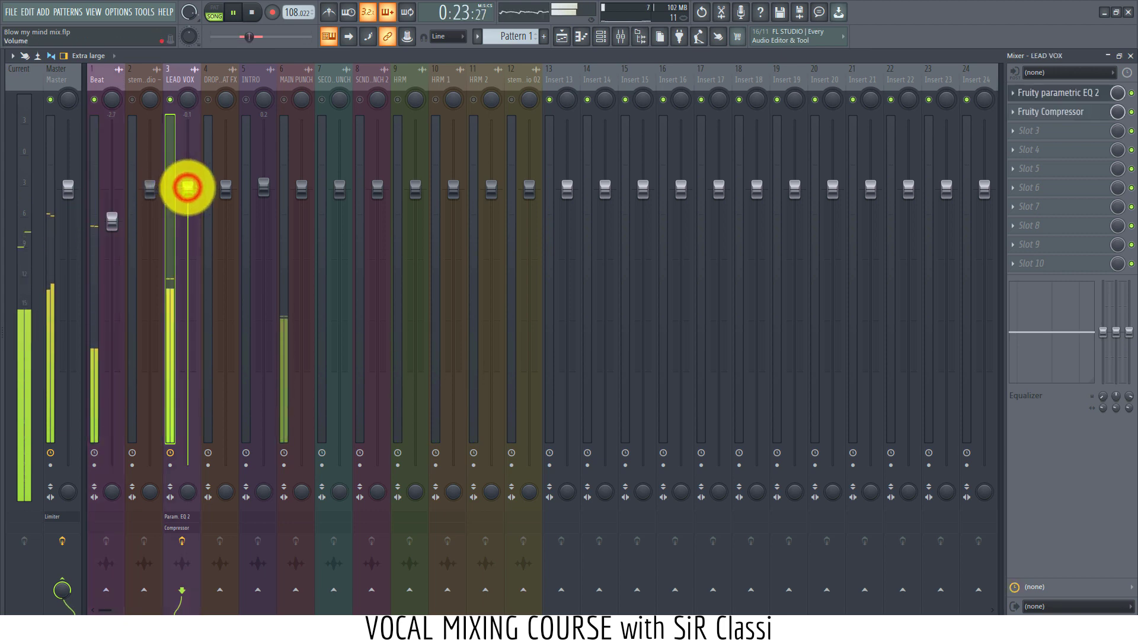
left_click(1079, 133)
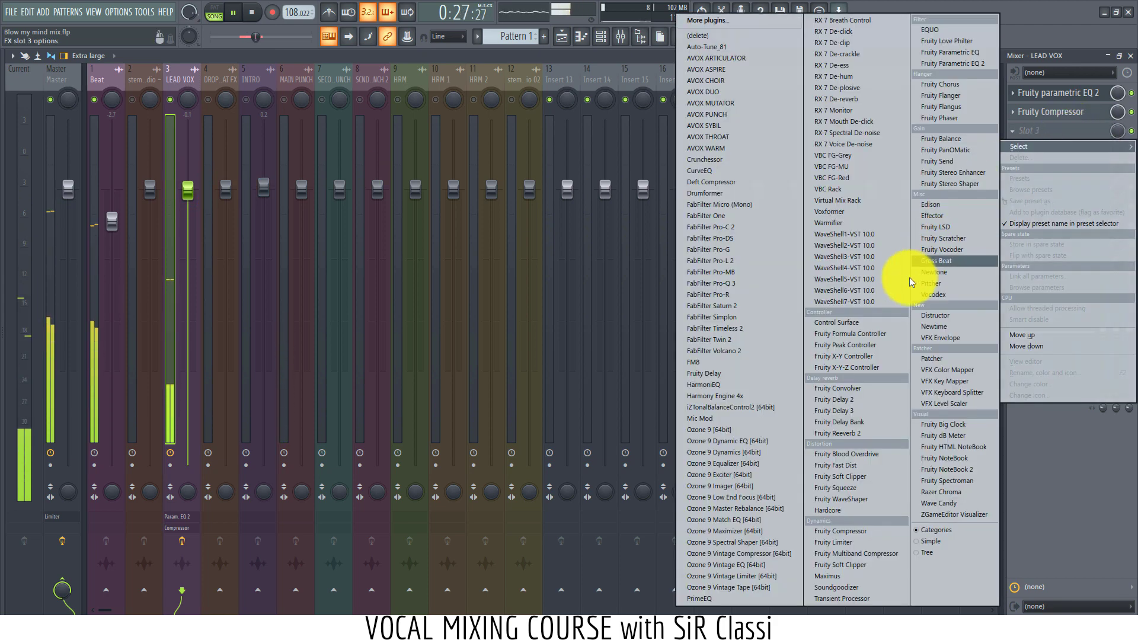
left_click(852, 403)
key("space")
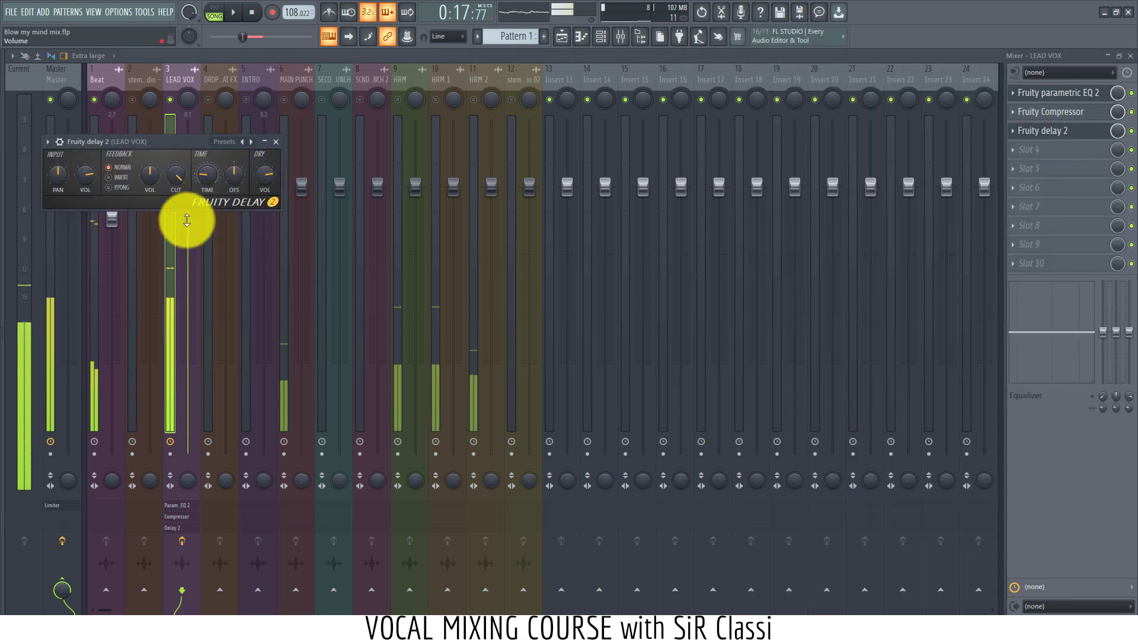
Step: Set the delay time to 2:00 and switch the feedback mode to ping-pong
left_click_drag(205, 172, 196, 185)
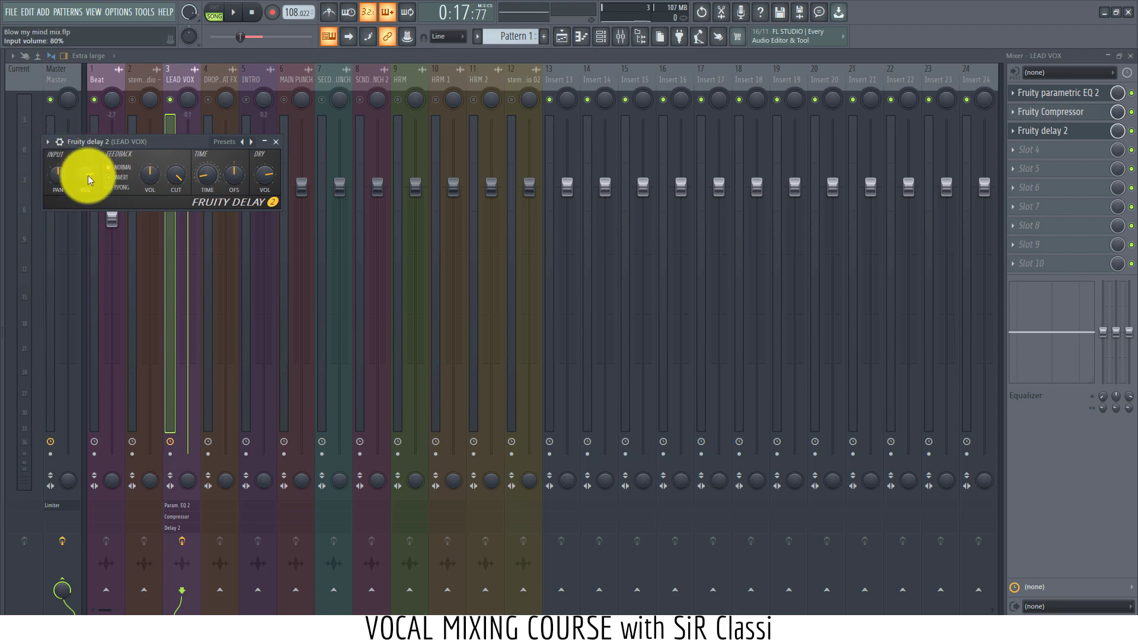
left_click(122, 191)
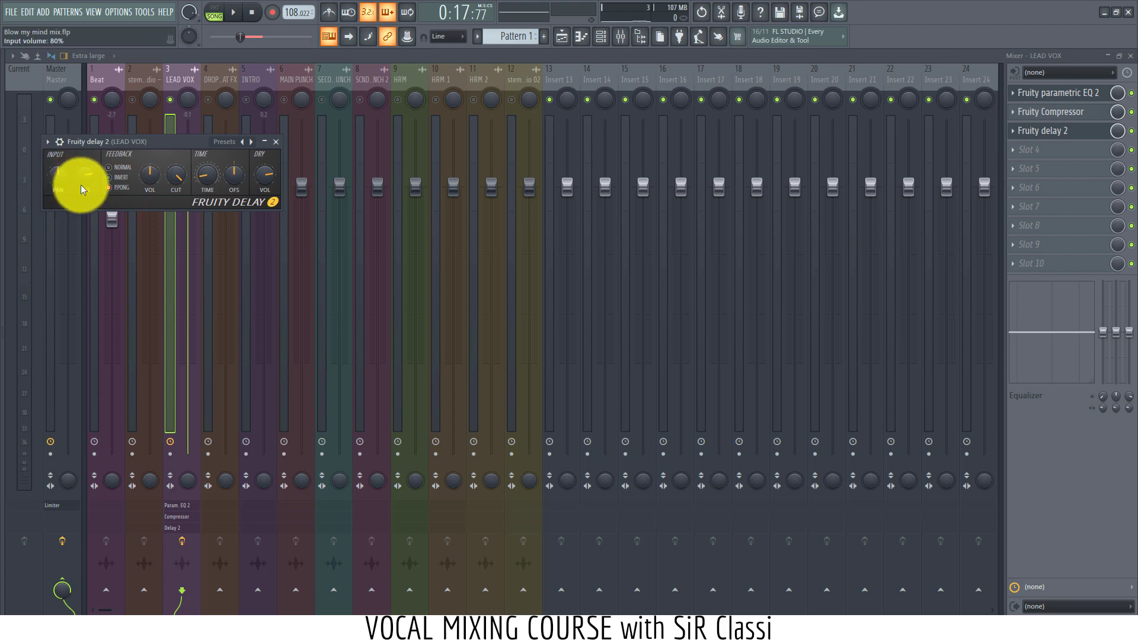
left_click(219, 175)
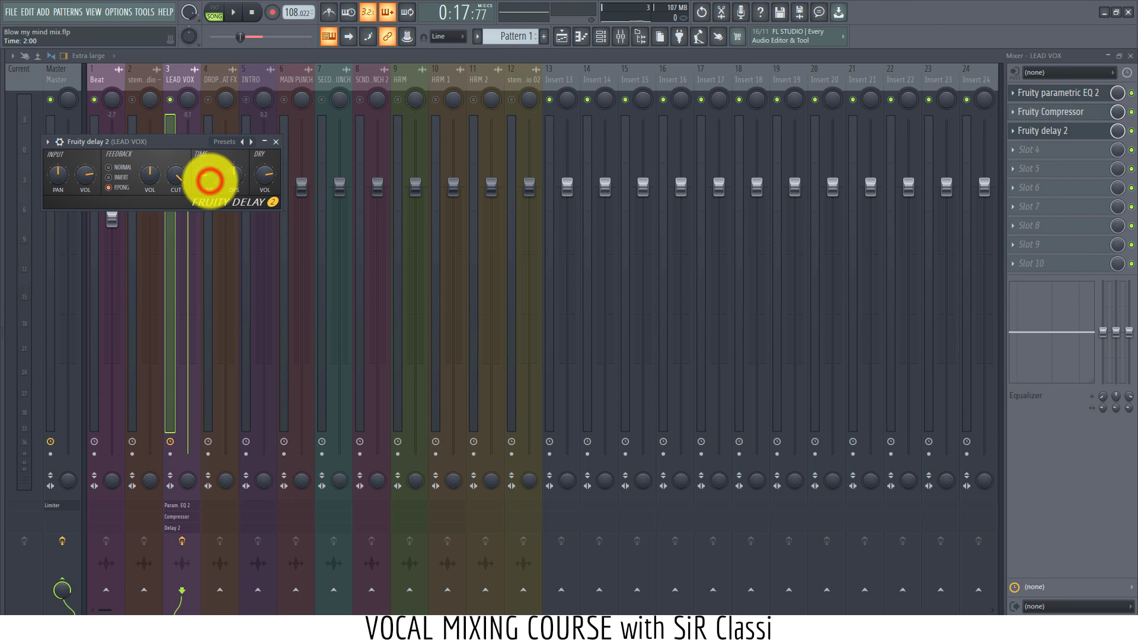
right_click(234, 174)
left_click(240, 175)
left_click_drag(212, 177, 213, 172)
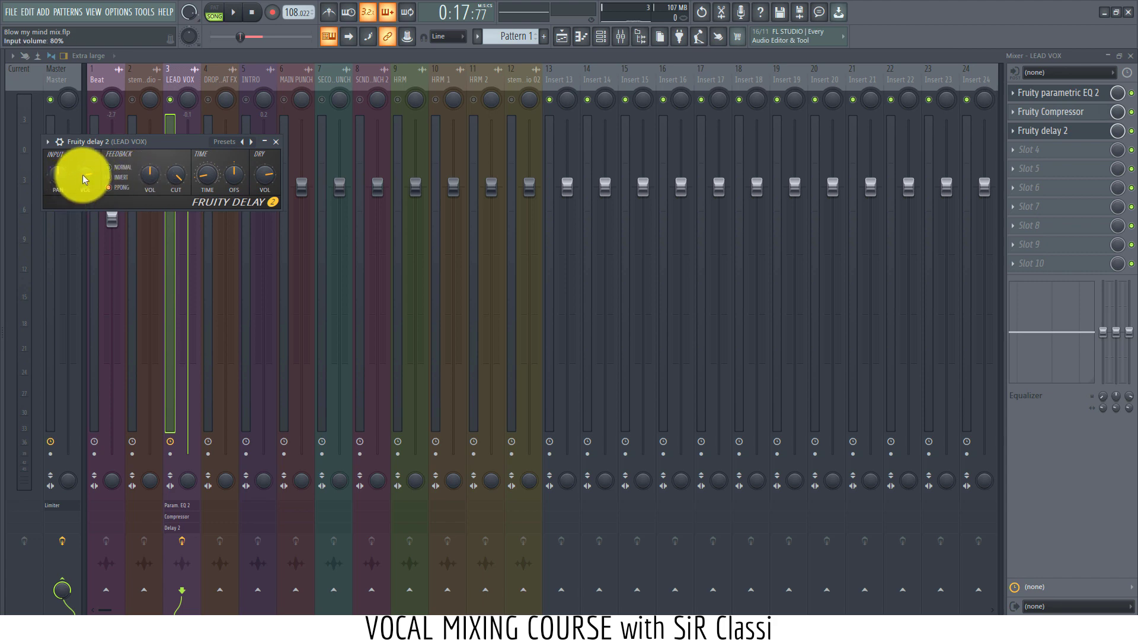
Step: Try a lower delay input volume and feedback level with the cutoff at 71%, and play the result briefly
left_click_drag(86, 176, 87, 185)
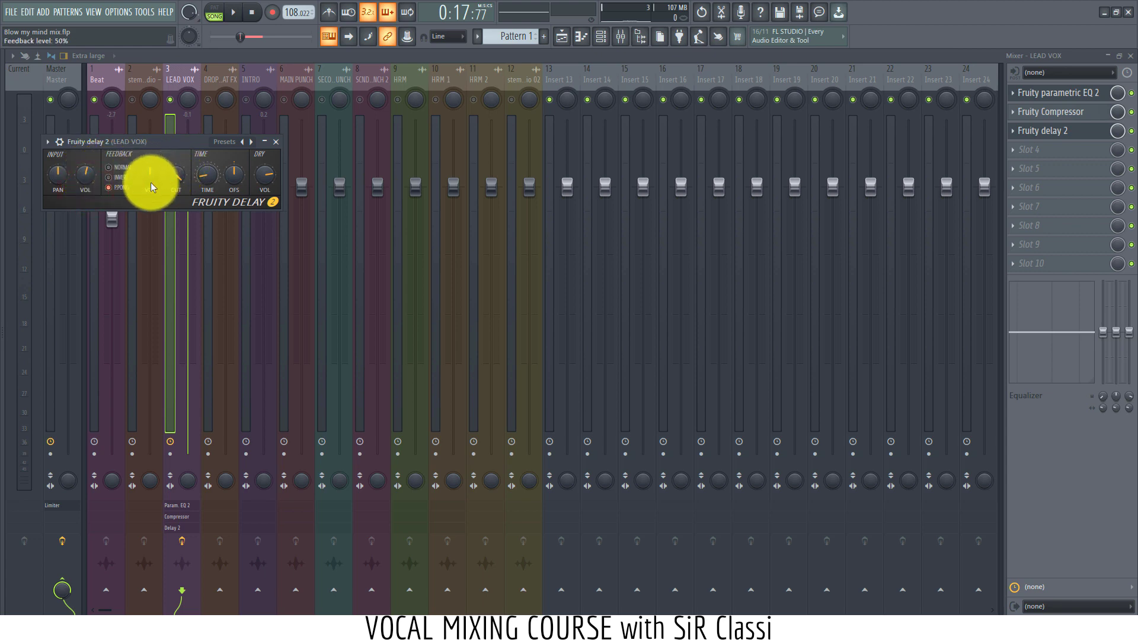
mouse_move(150, 186)
left_mouse_down()
mouse_move(153, 170)
mouse_move(153, 190)
mouse_move(165, 189)
left_mouse_up()
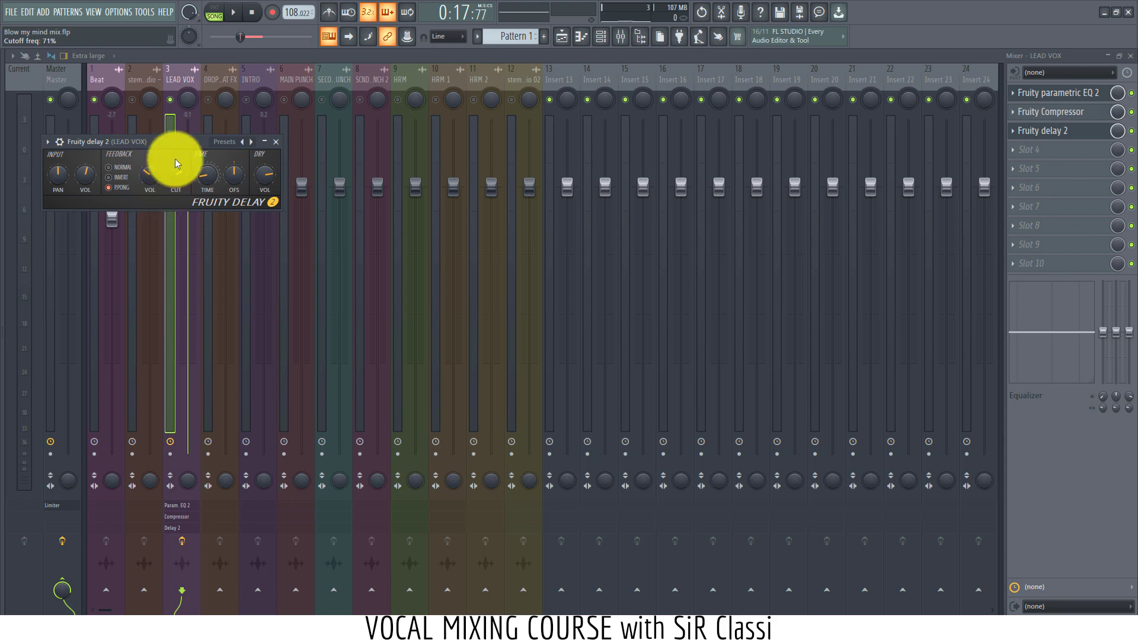
key("space")
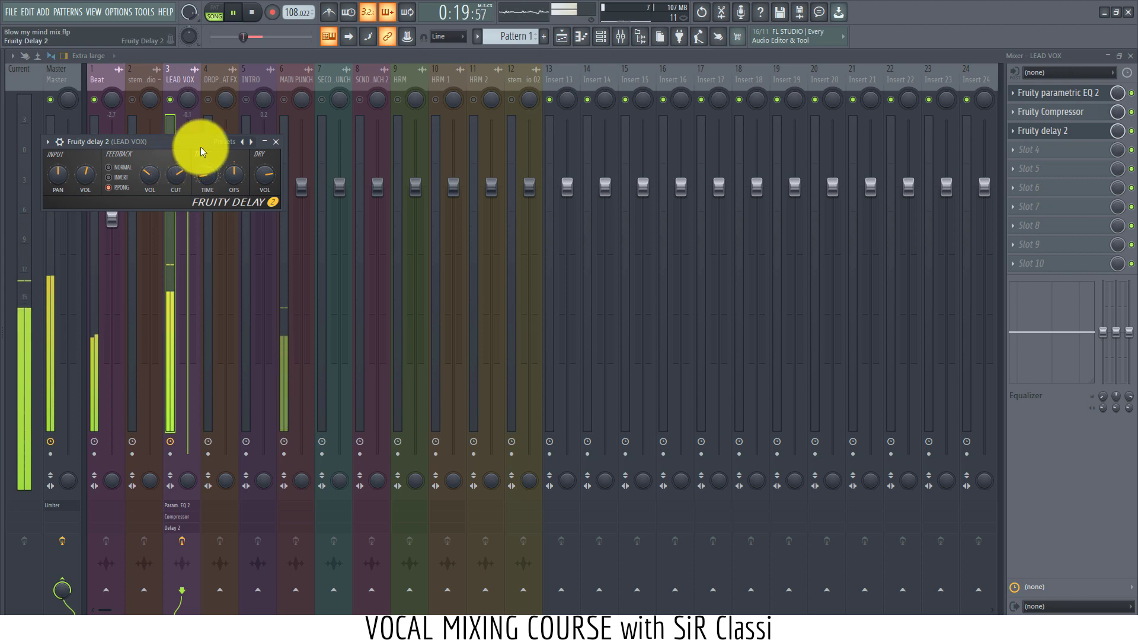
key("space")
Step: Set the delay time to 4:00 and reduce the feedback level to 1% during playback
left_click_drag(206, 184, 209, 155)
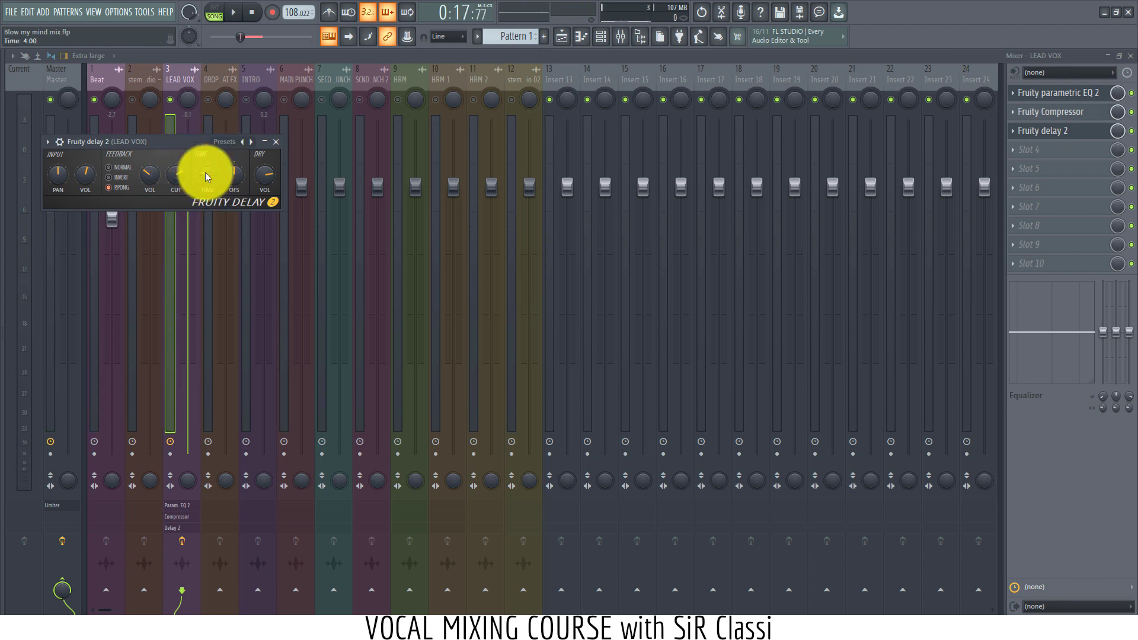
key("space")
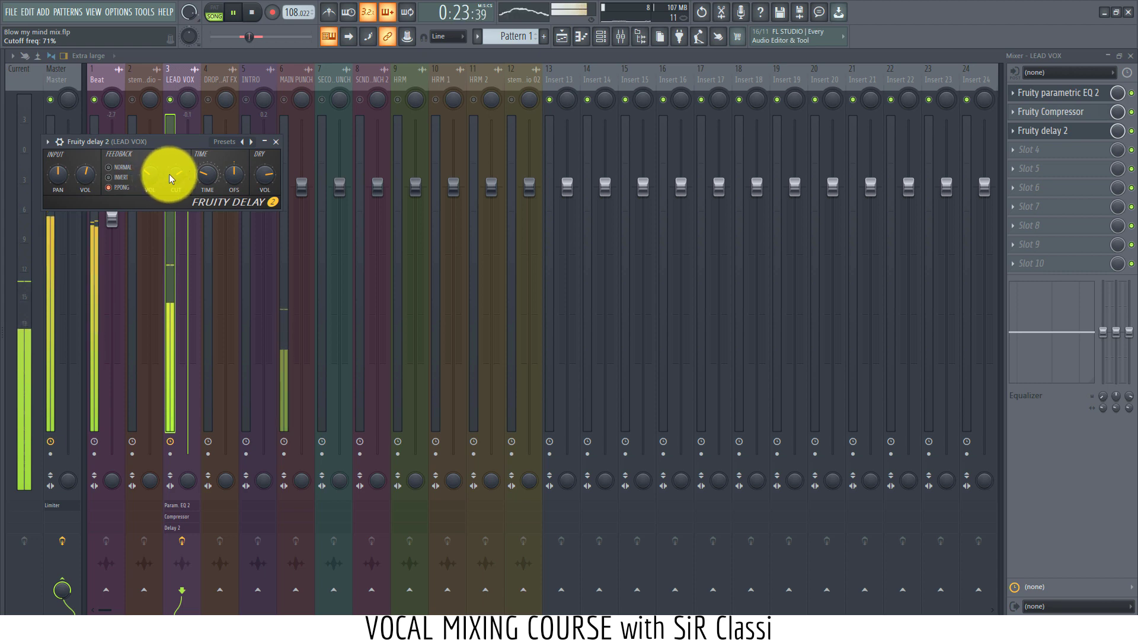
left_click_drag(156, 174, 155, 175)
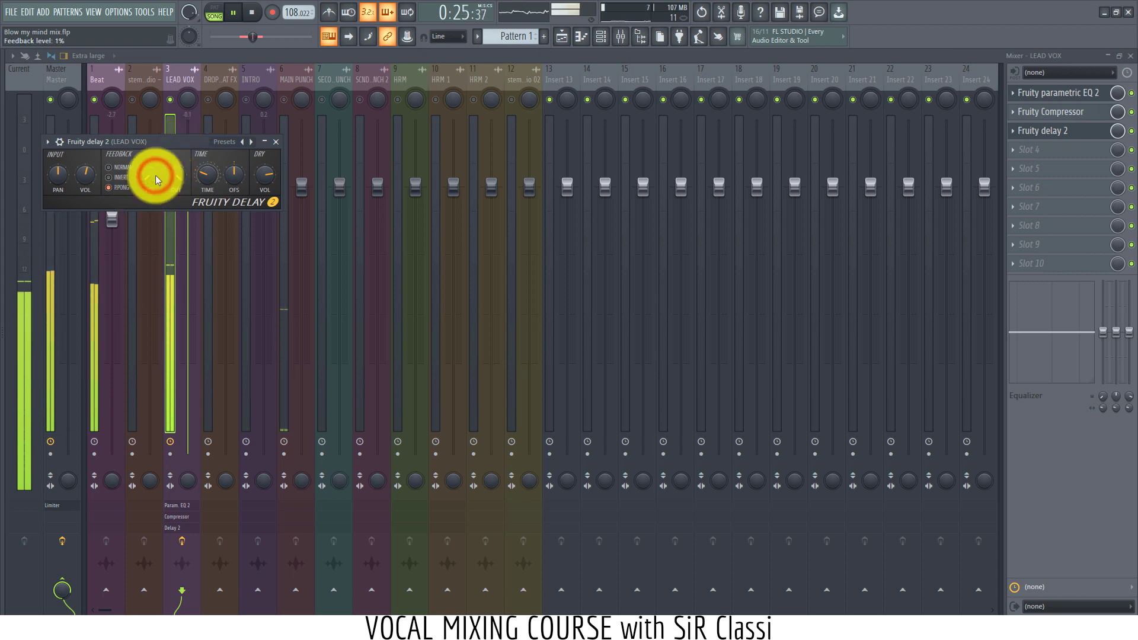
Step: Reduce the delay's input volume to a subtle amount, set the feedback level to 8% and stop playback
left_click(85, 181)
left_click_drag(85, 182, 78, 217)
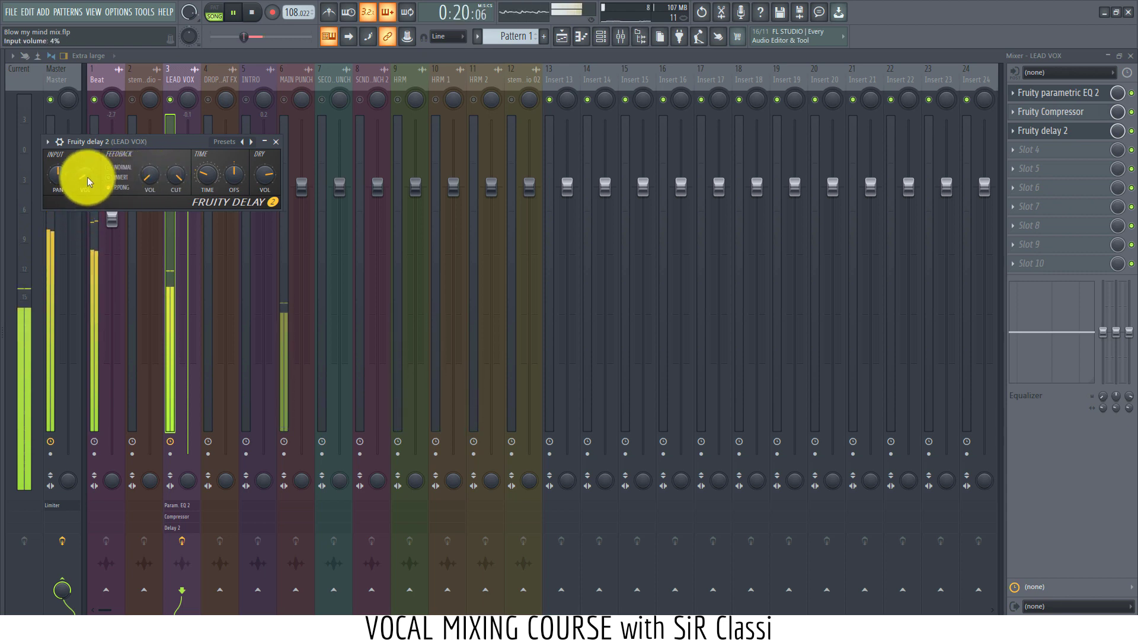
left_click_drag(84, 178, 87, 169)
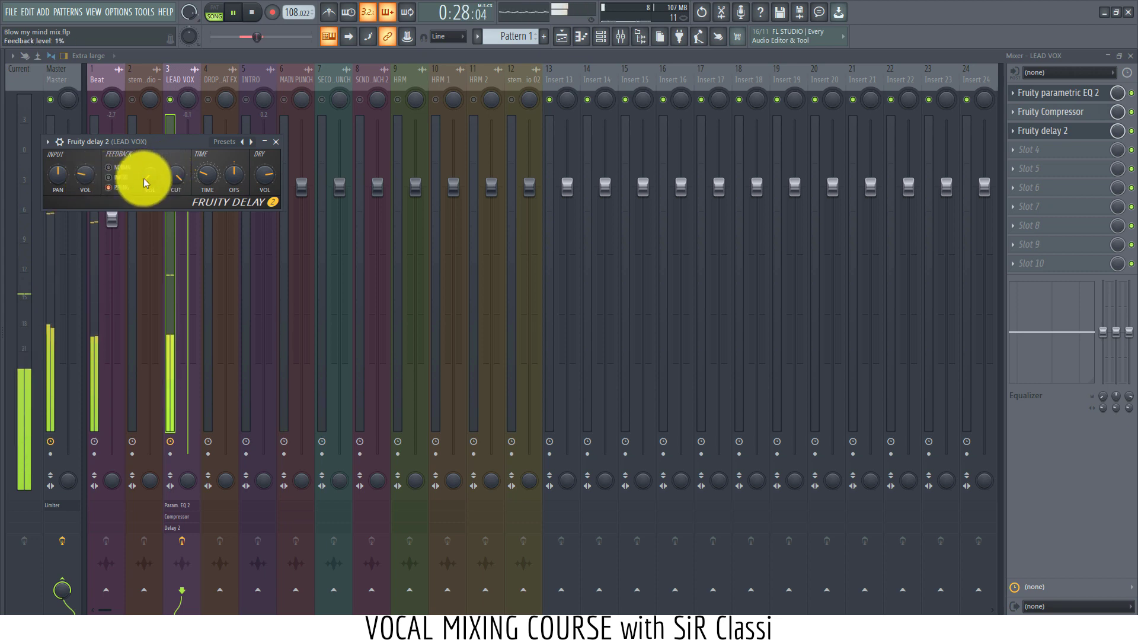
mouse_move(144, 181)
left_mouse_down()
mouse_move(153, 167)
mouse_move(144, 184)
left_mouse_up()
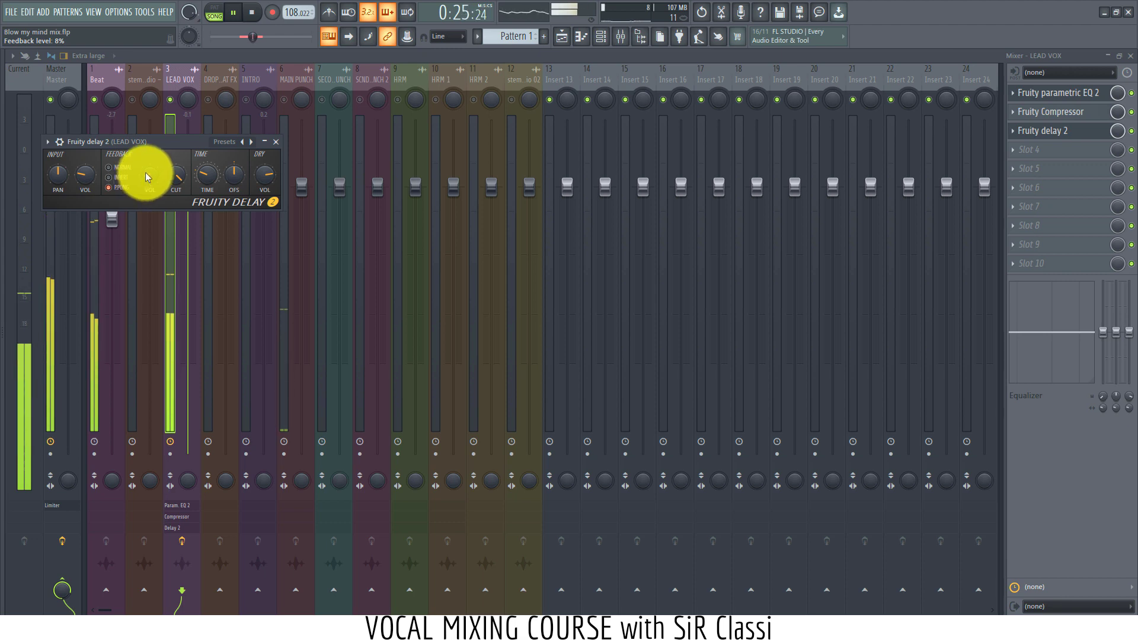
key("space")
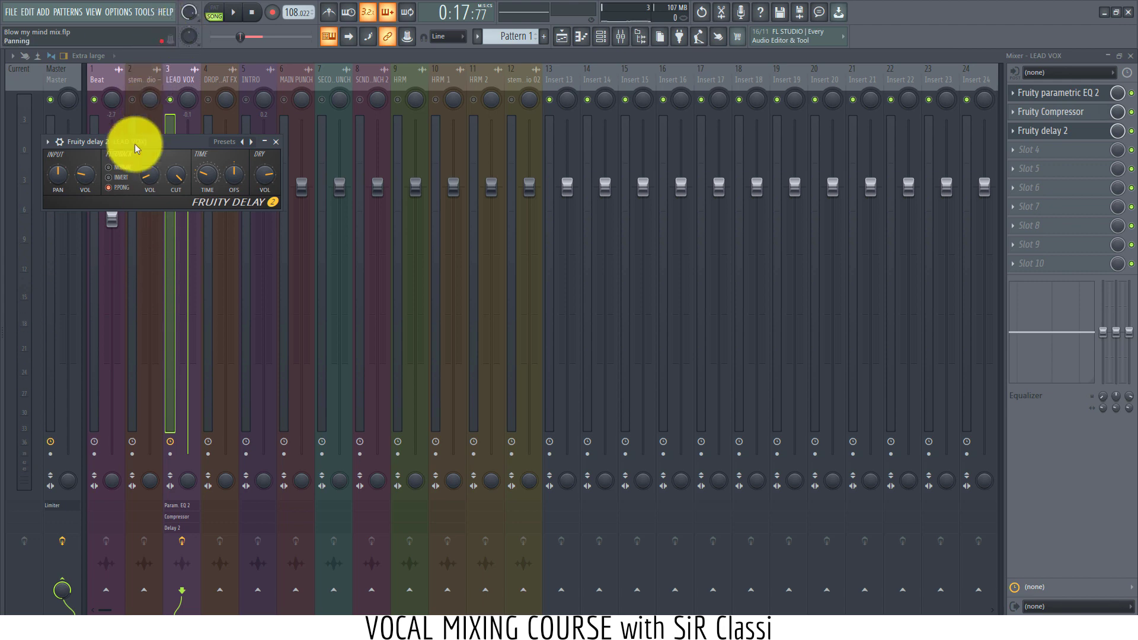
Step: Move the delay window to the middle of the mixer, mute the Beat track and play the delayed vocal alone
left_click_drag(140, 145, 567, 210)
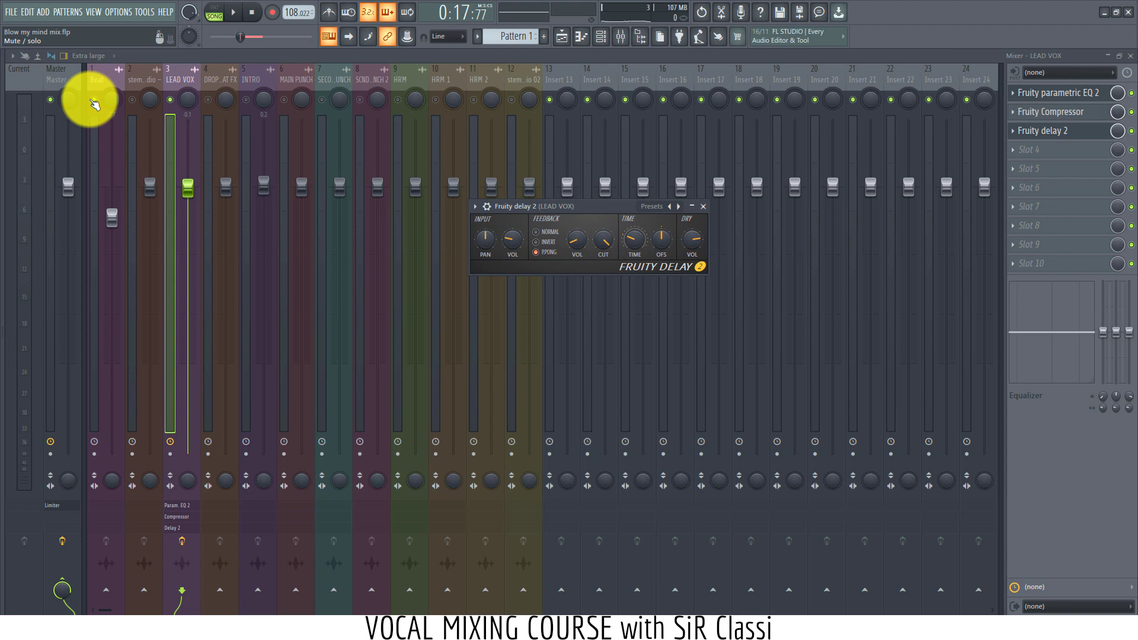
left_click(92, 99)
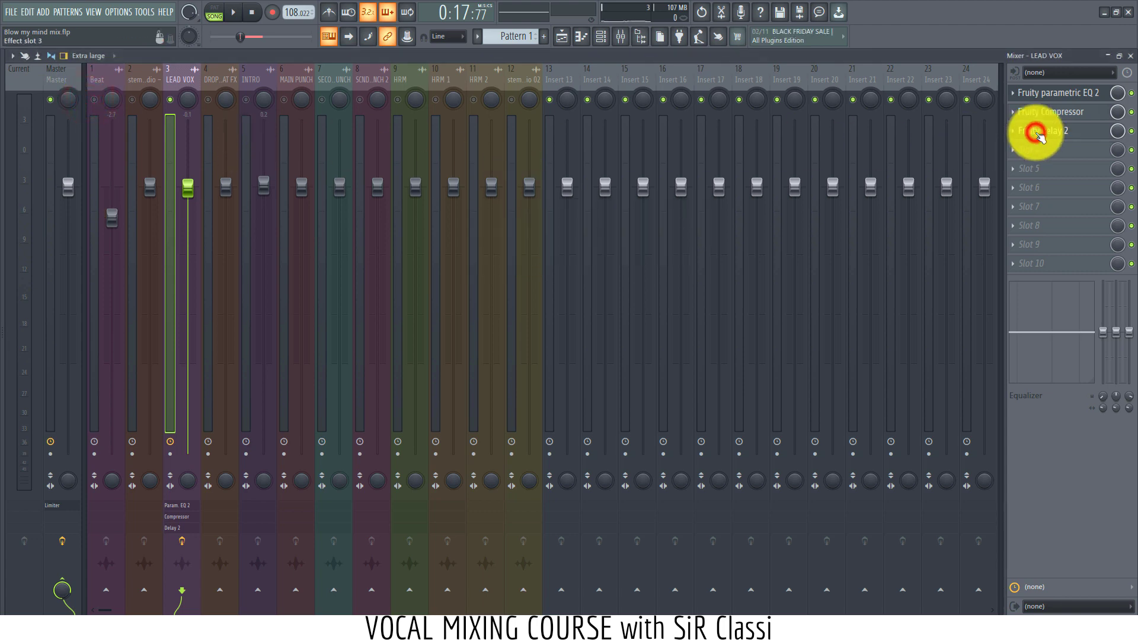
left_click(1039, 135)
key("space")
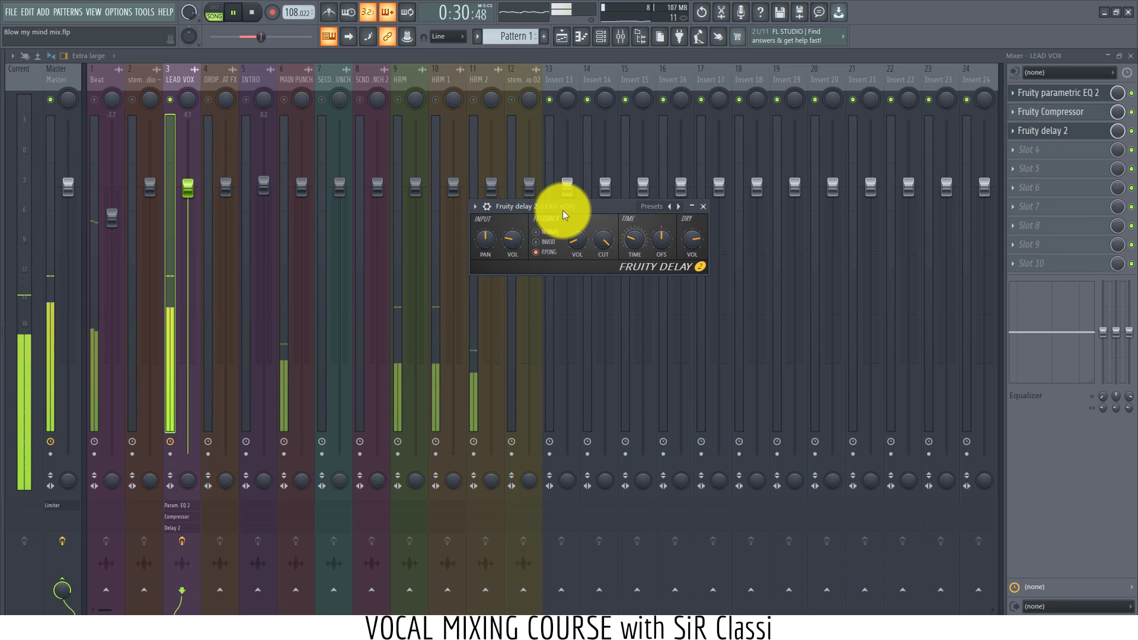
key("space")
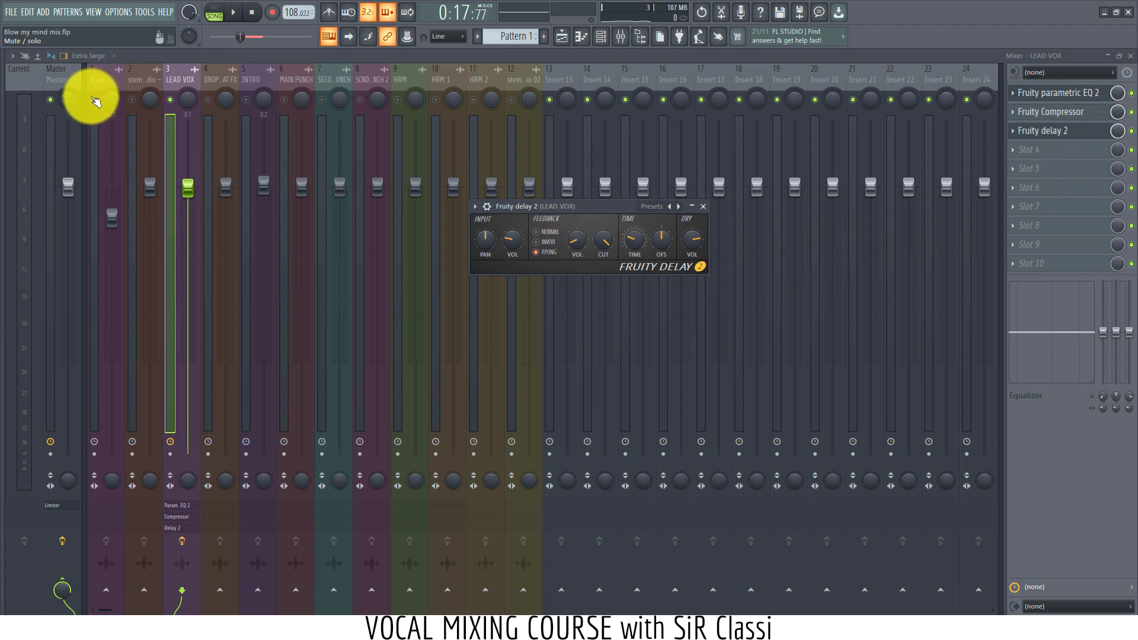
Step: Unmute the Beat track, listen to the delayed vocal together with the beat, and stop playback
left_click(90, 93)
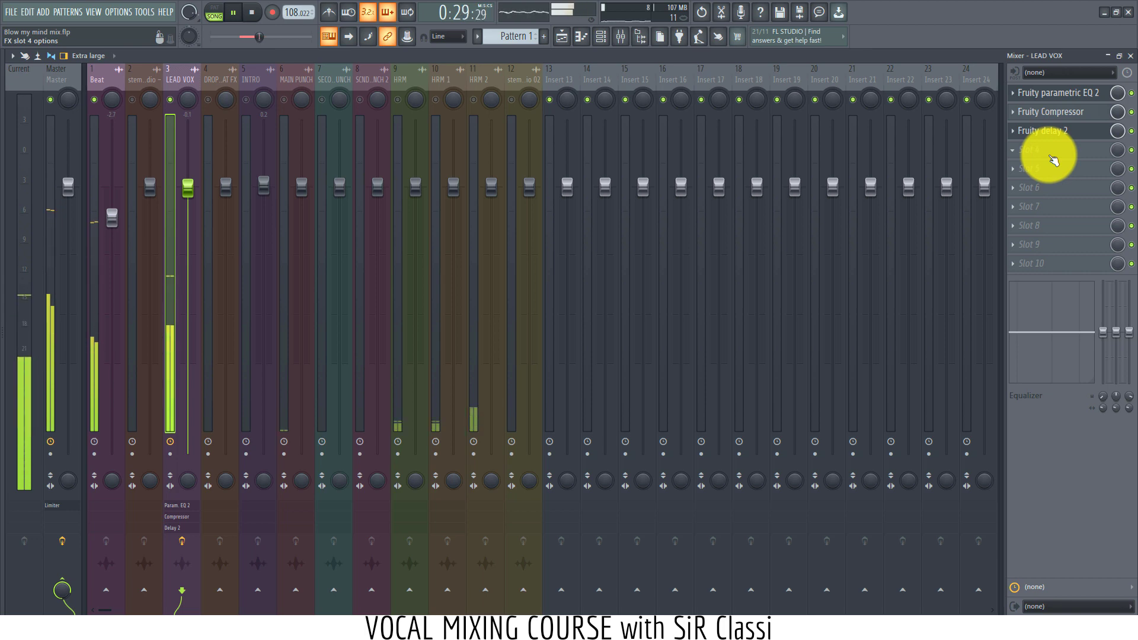
key("space")
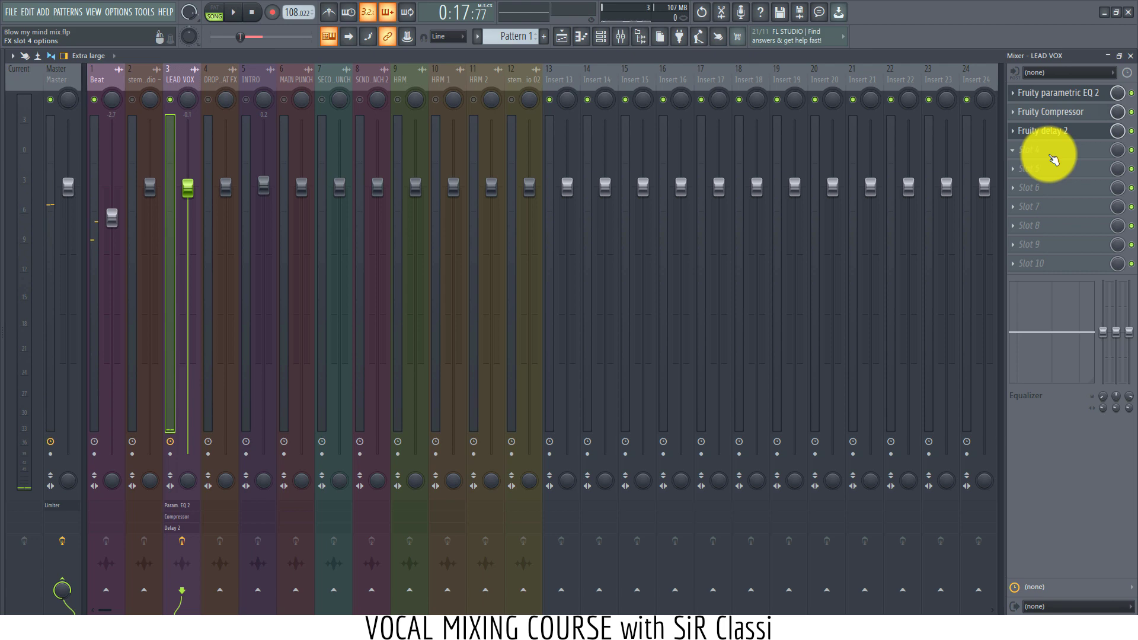
Step: Load Auto-Tune_81 into slot 4 of LEAD VOX and set its input type to Low Male
left_click(1053, 159)
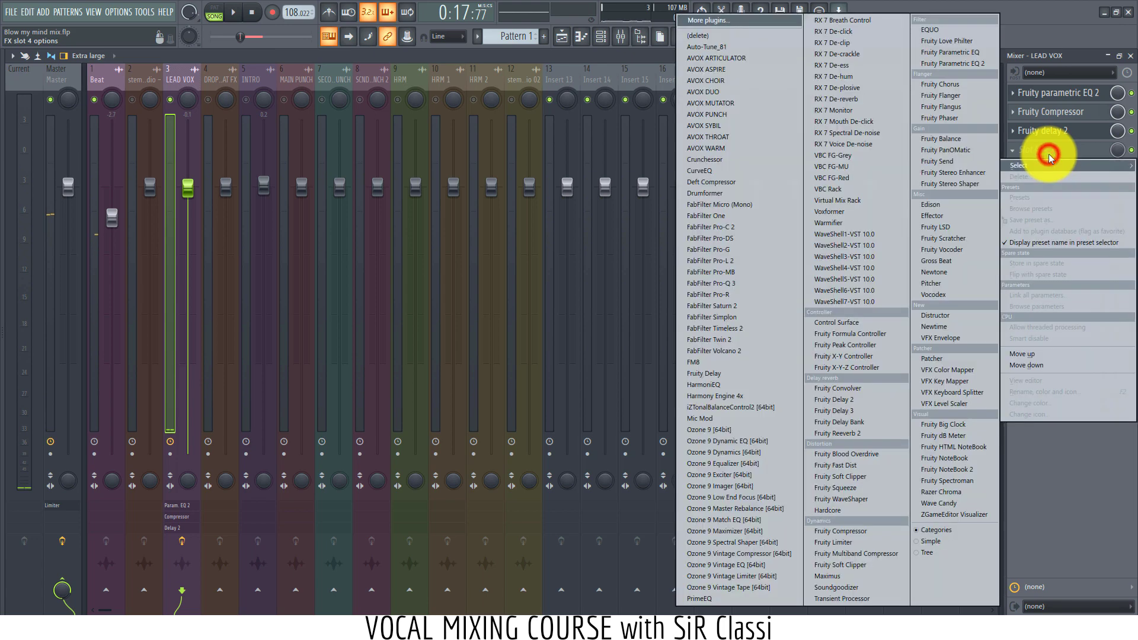
left_click(725, 51)
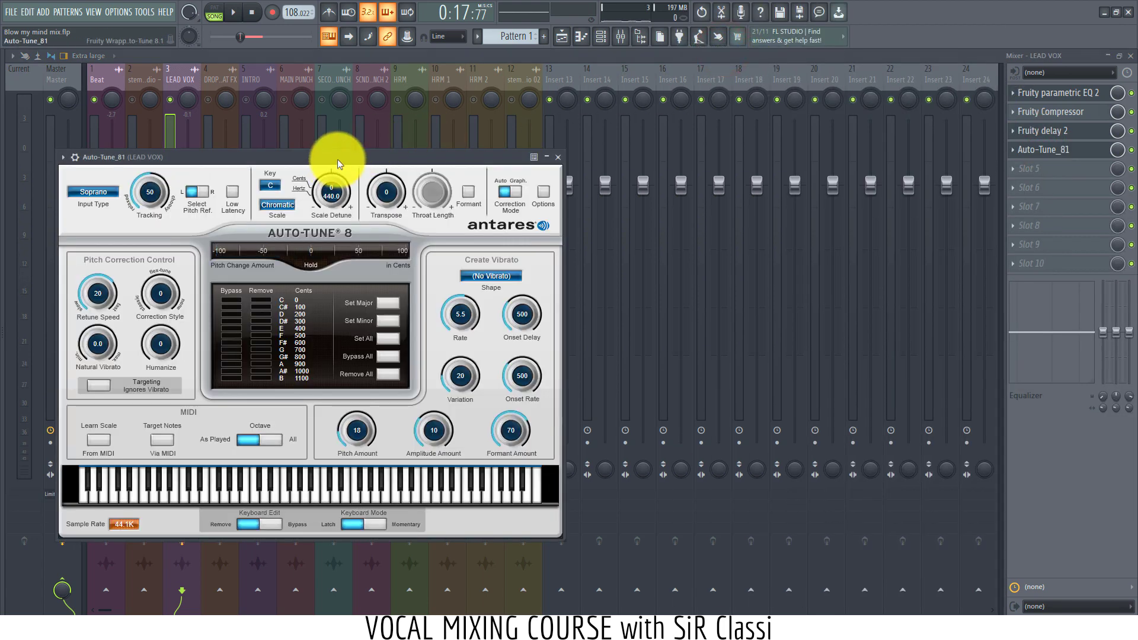
left_click_drag(339, 163, 828, 99)
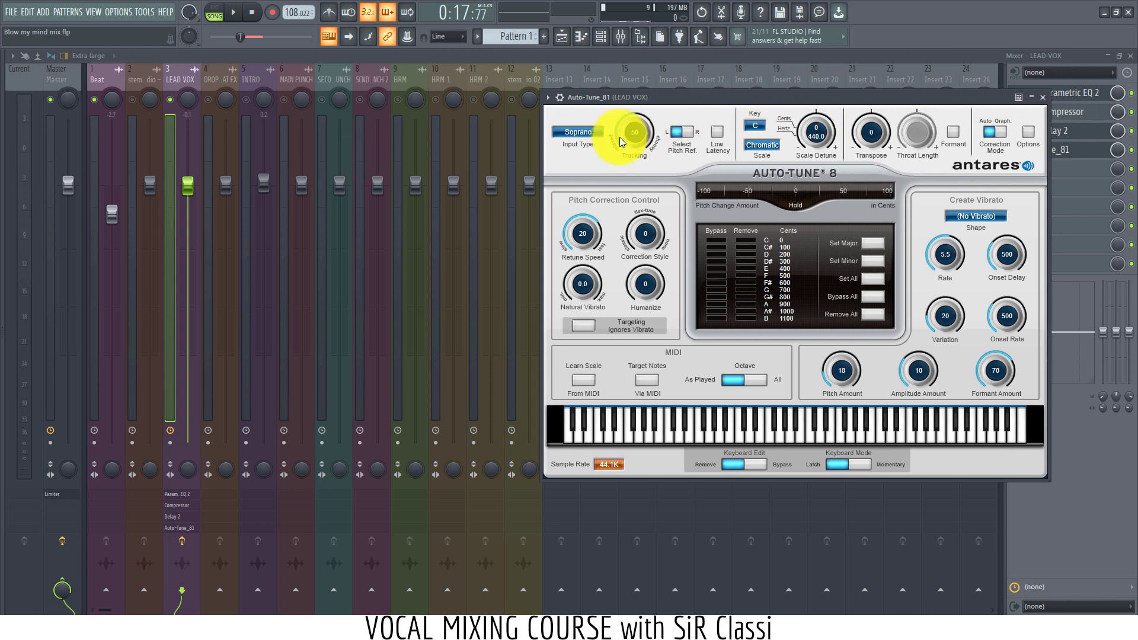
left_click(591, 136)
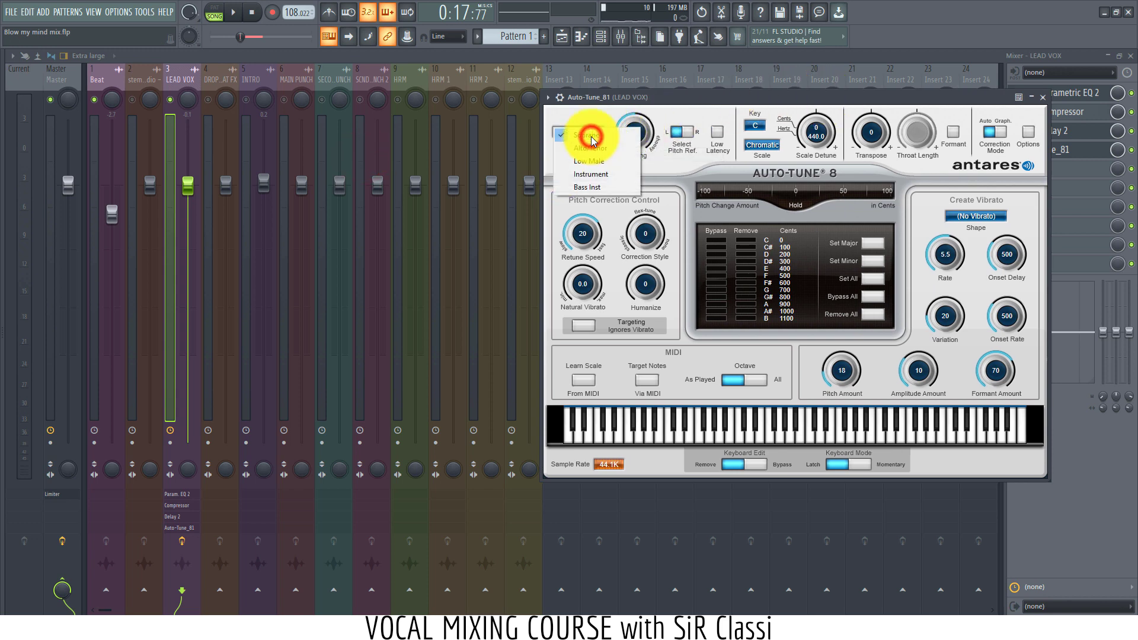
left_click(577, 159)
left_click_drag(713, 103, 606, 143)
Step: Set the Auto-Tune scale to Major and look through the available keys without choosing one
left_click(755, 125)
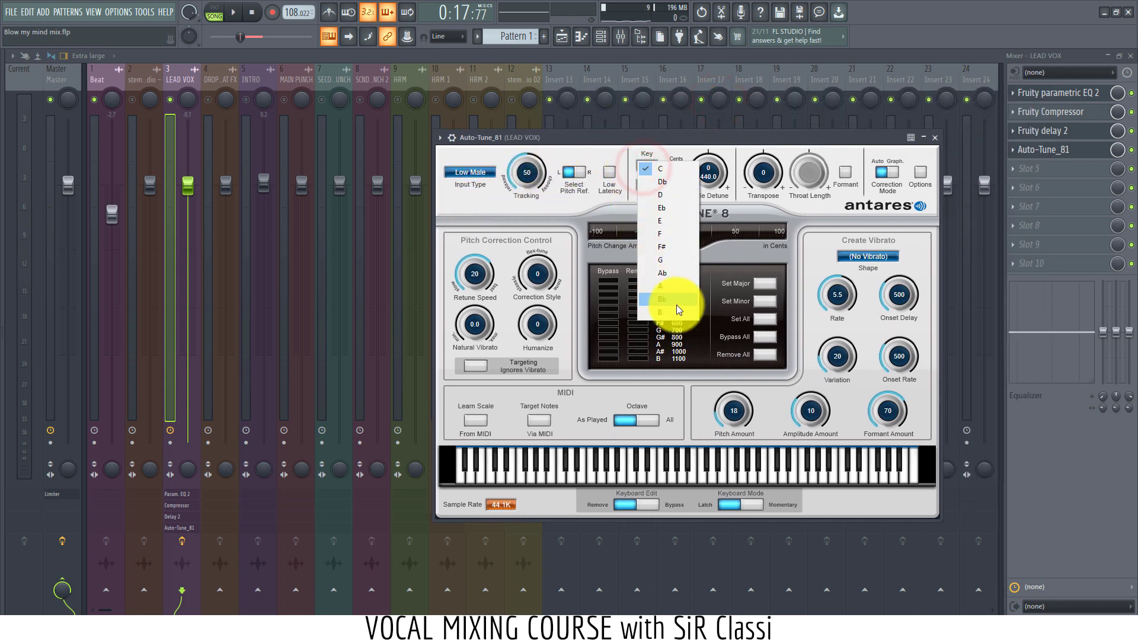
left_click(616, 147)
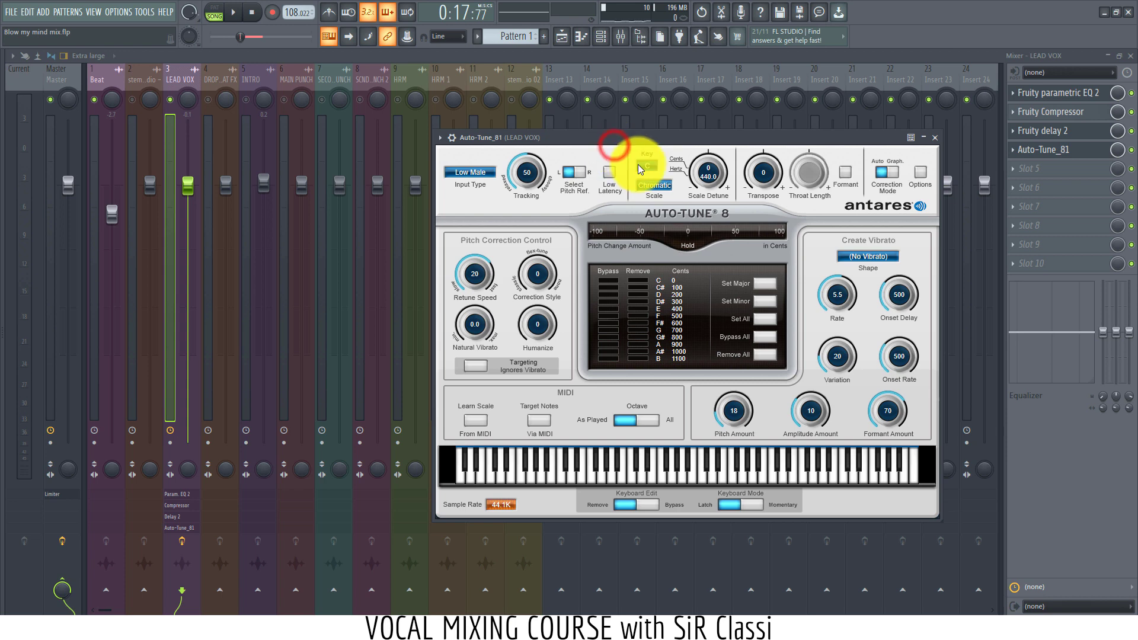
left_click(655, 184)
left_click(674, 187)
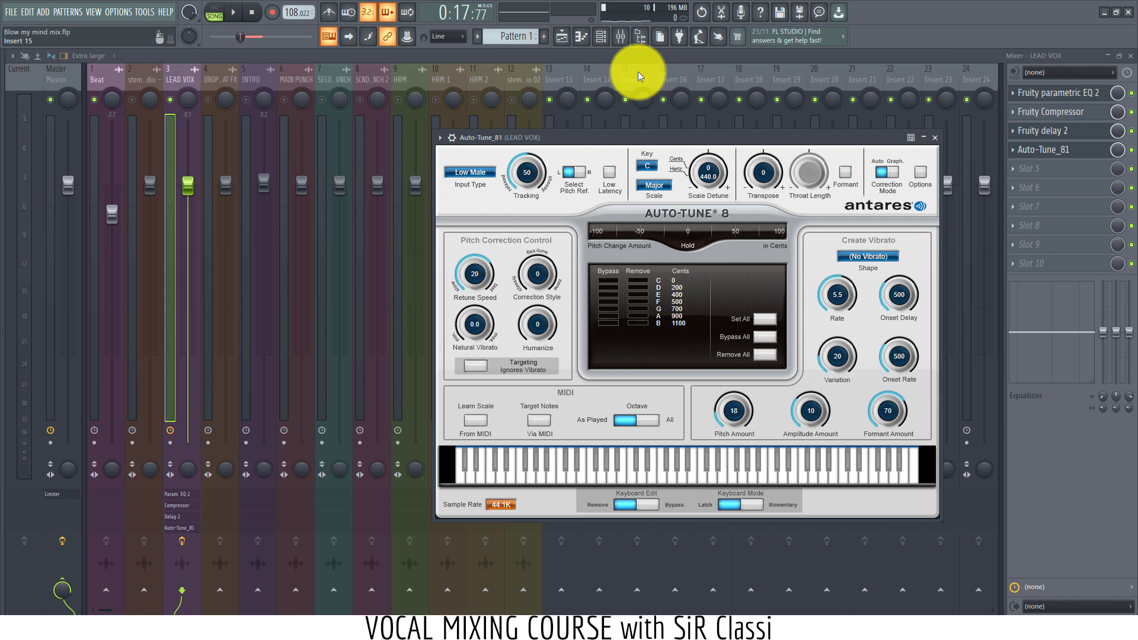
left_click(646, 166)
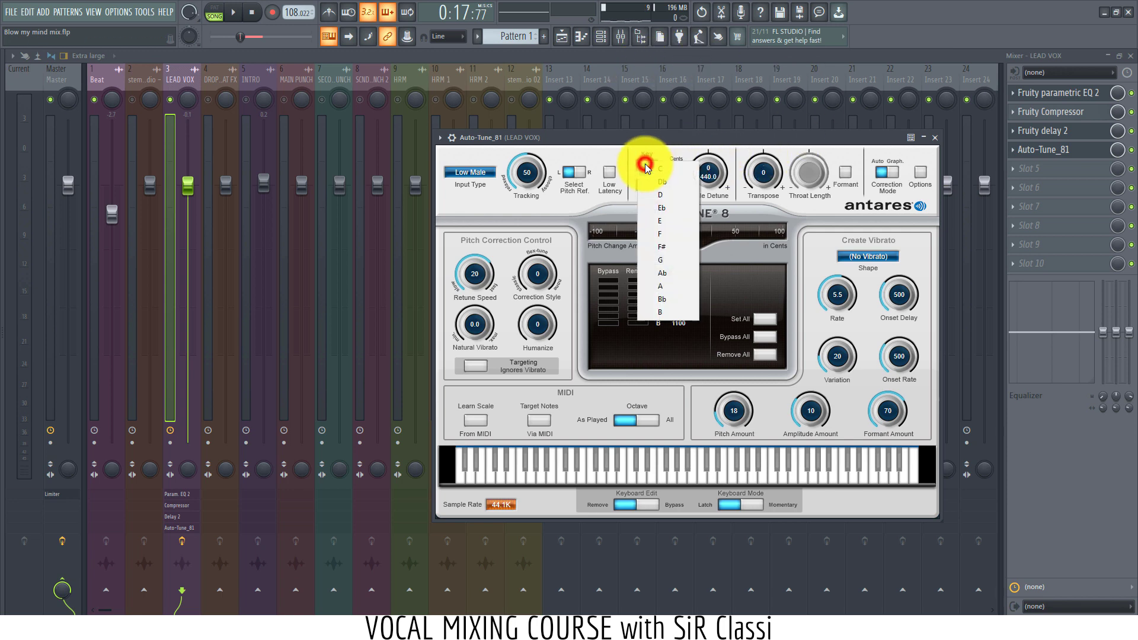
left_click(603, 155)
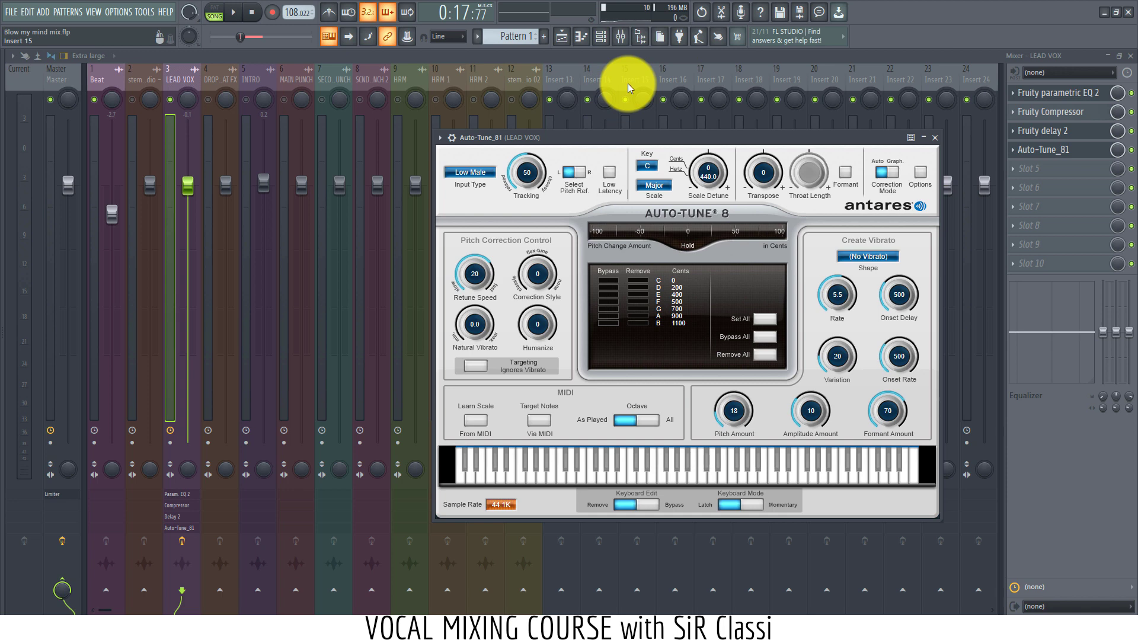
Step: Play the song with Auto-Tune, mute LEAD VOX to hear the beat alone, and stop playback
left_click(232, 13)
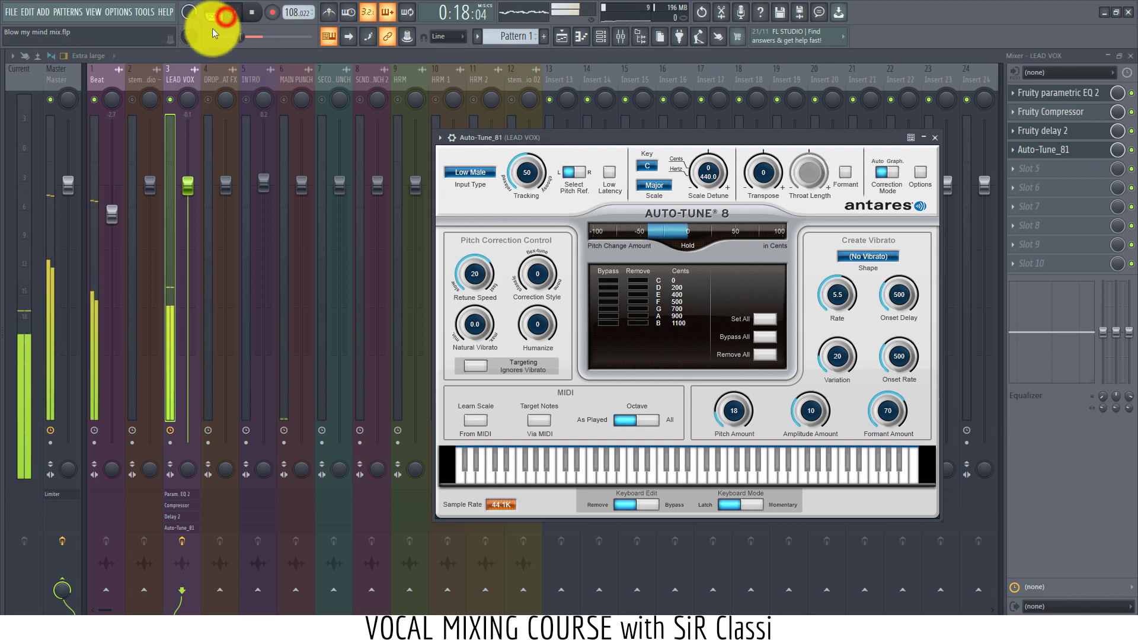
left_click(171, 105)
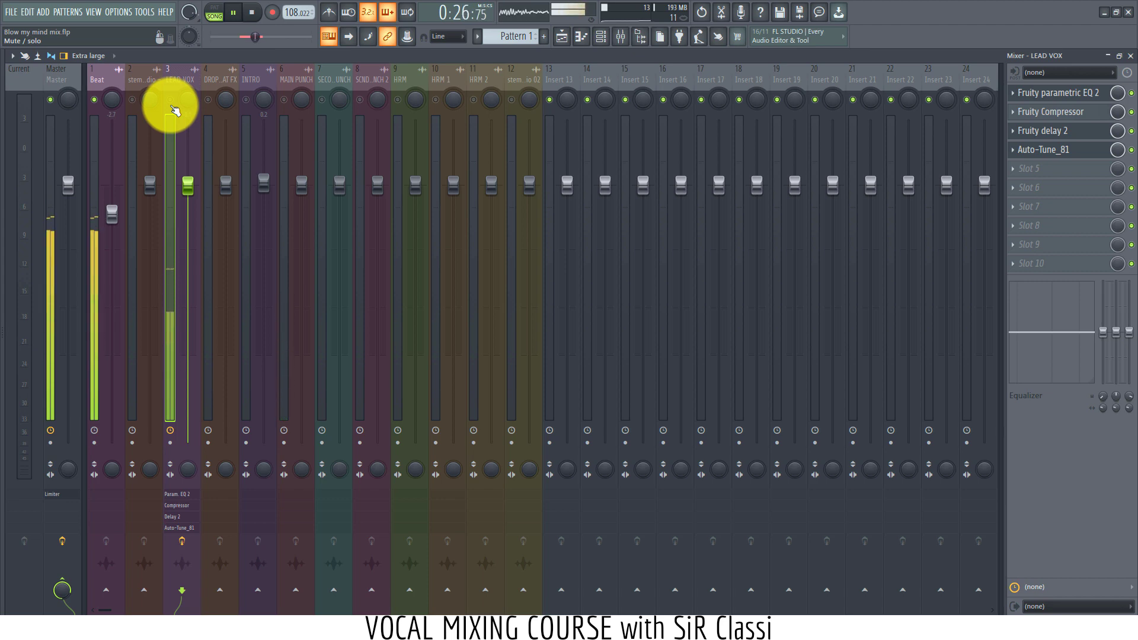
key("space")
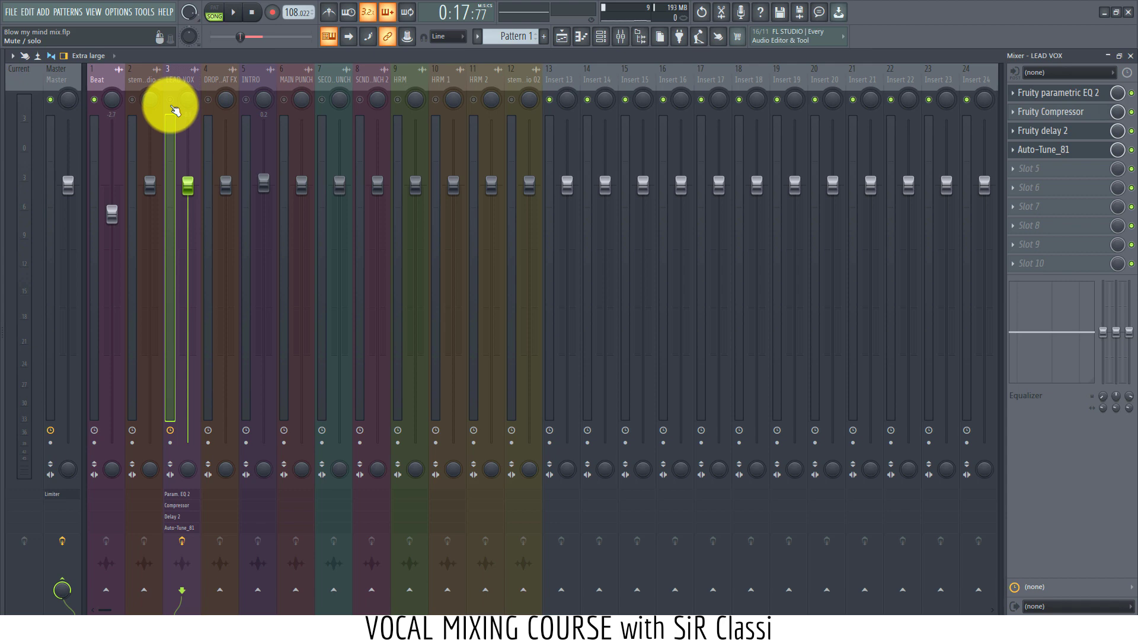
Step: Set the Auto-Tune key to Eb and the retune speed to 12 msec
left_click(1067, 152)
left_click(646, 167)
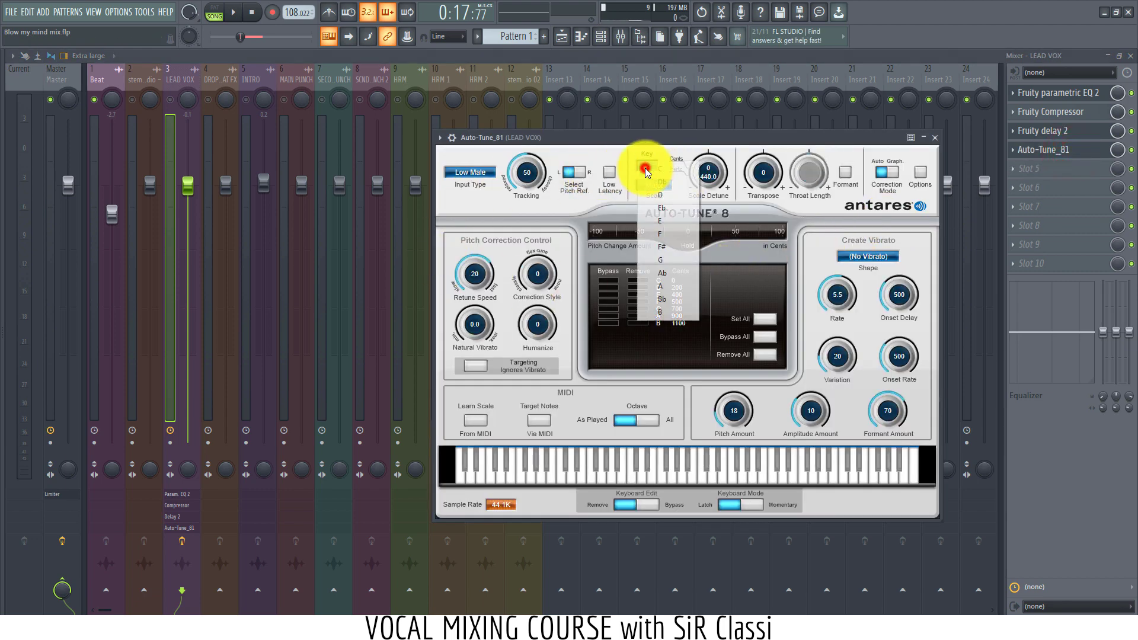
left_click(664, 210)
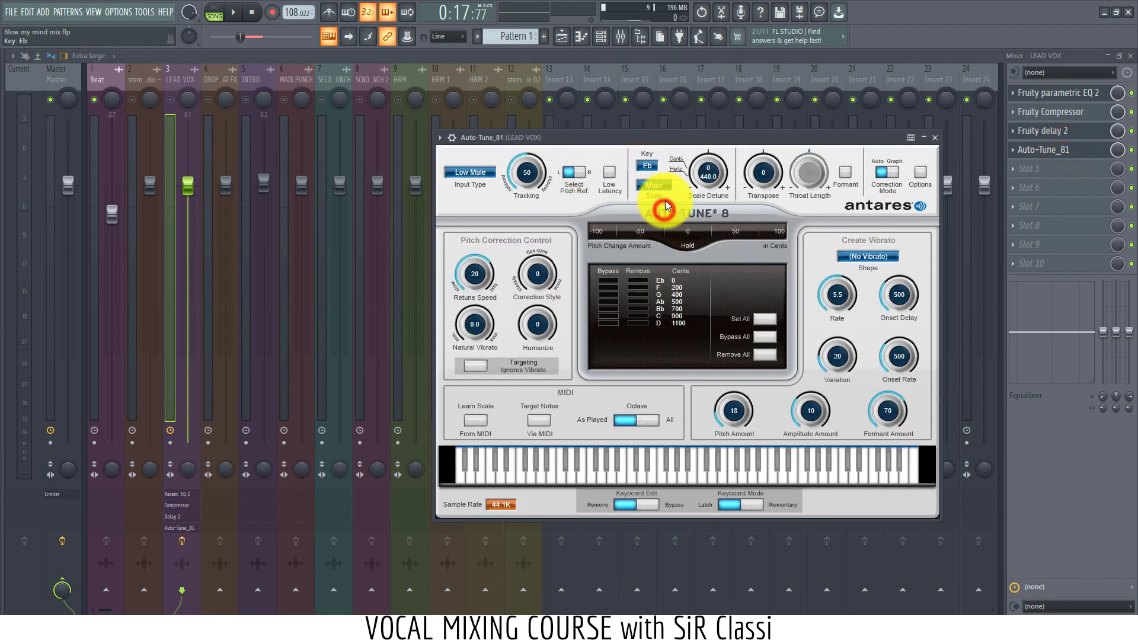
left_click_drag(477, 280, 479, 276)
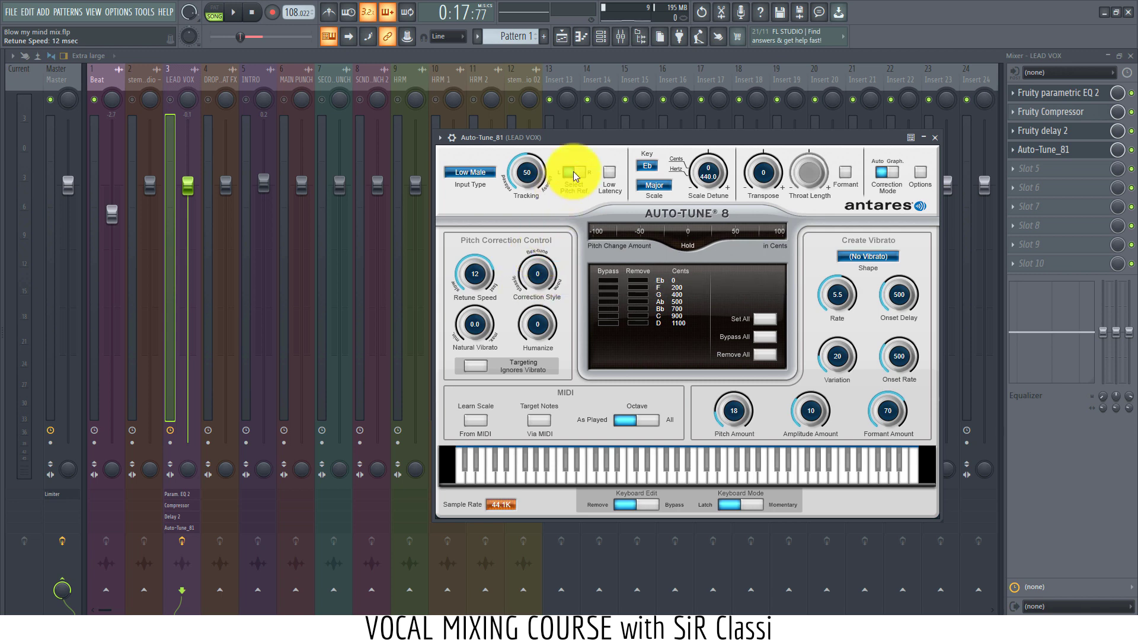
left_click(569, 139)
Step: Play the song with LEAD VOX unmuted, set the Auto-Tune retune speed to 8 msec by ear, and stop playback
key("space")
left_click(161, 102)
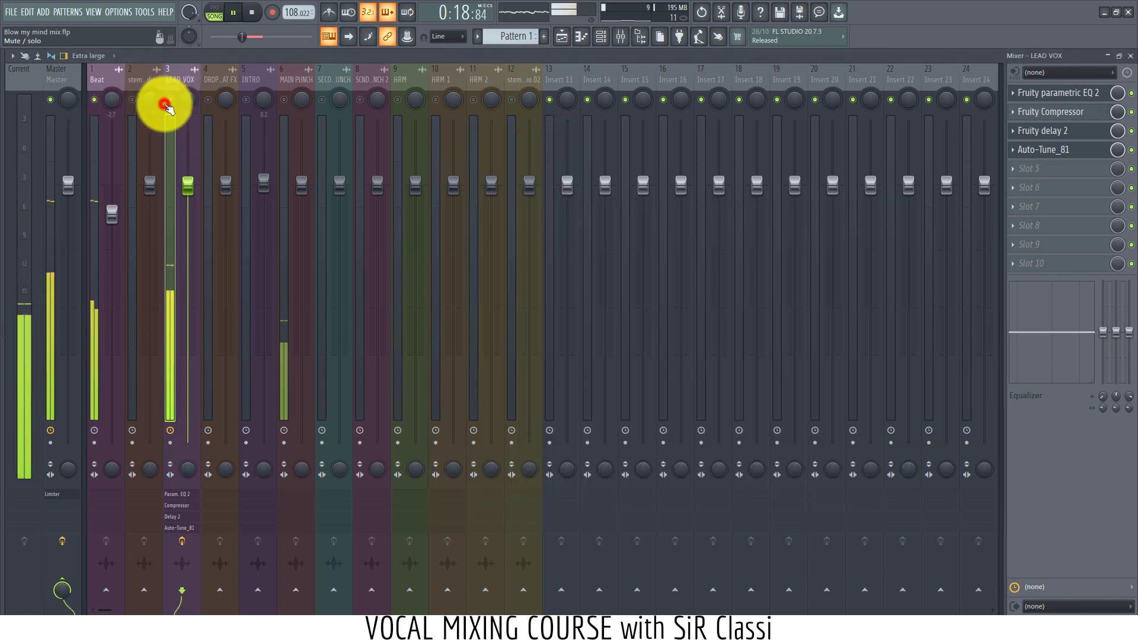
left_click(1053, 152)
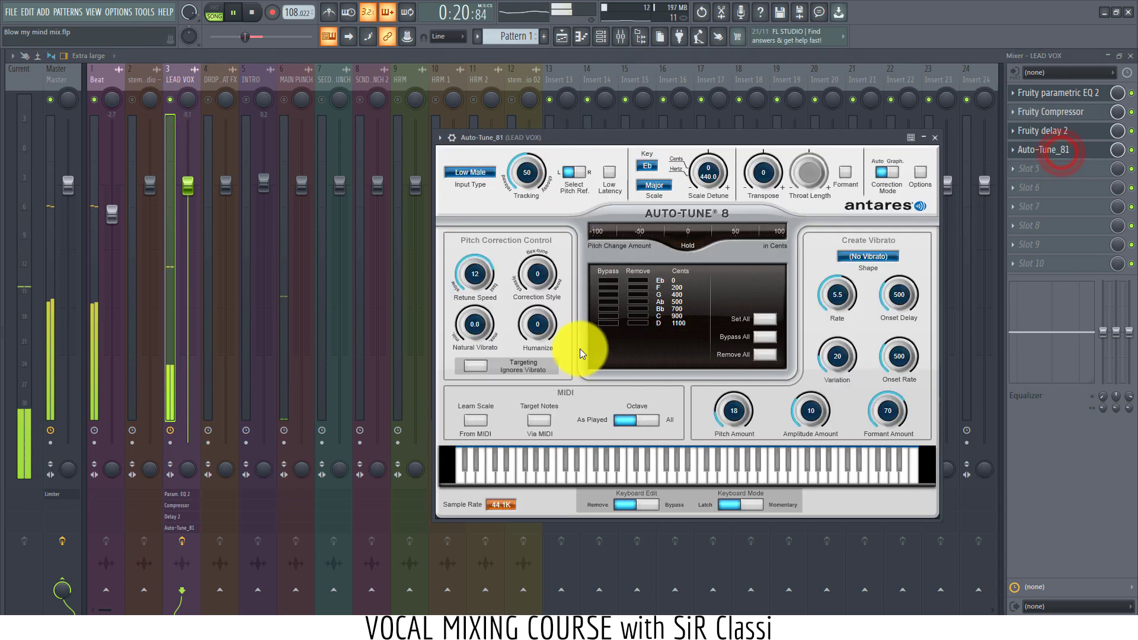
left_click_drag(476, 284, 474, 282)
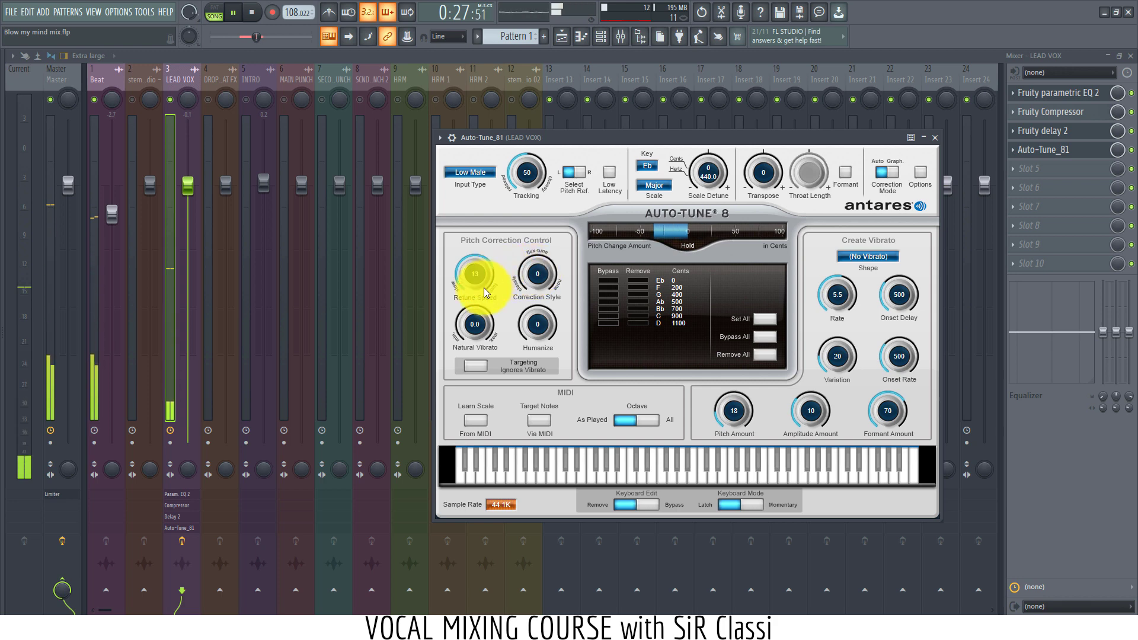
left_click_drag(477, 278, 482, 279)
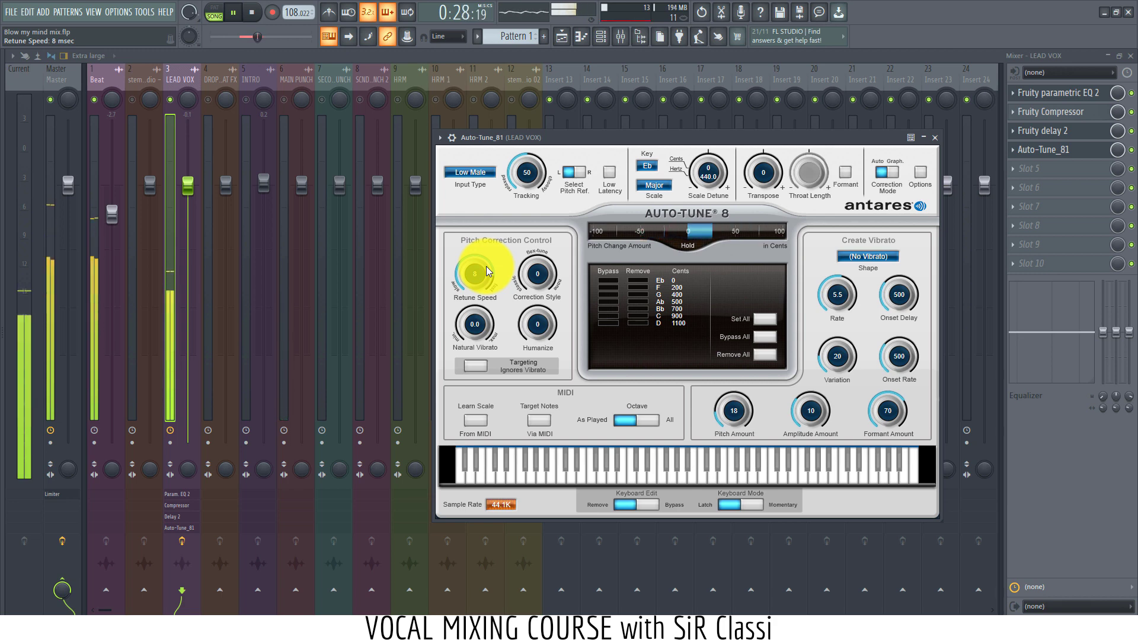
left_click(621, 144)
key("space")
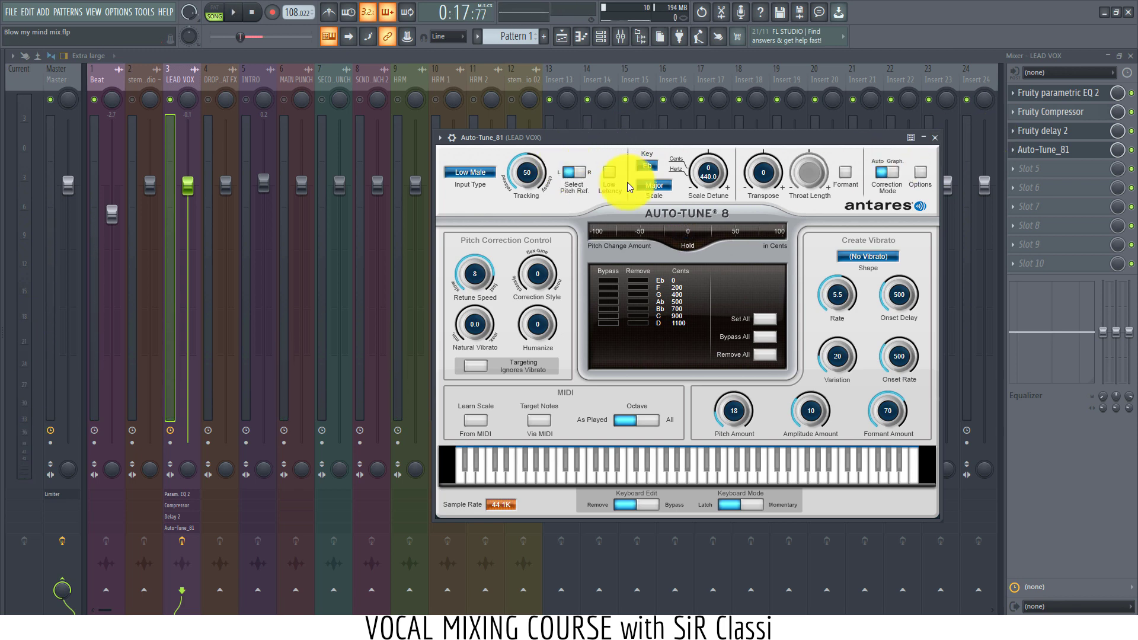
Step: Move Auto-Tune_81 up to the first slot of the LEAD VOX effect chain, above the parametric EQ
left_click(635, 143)
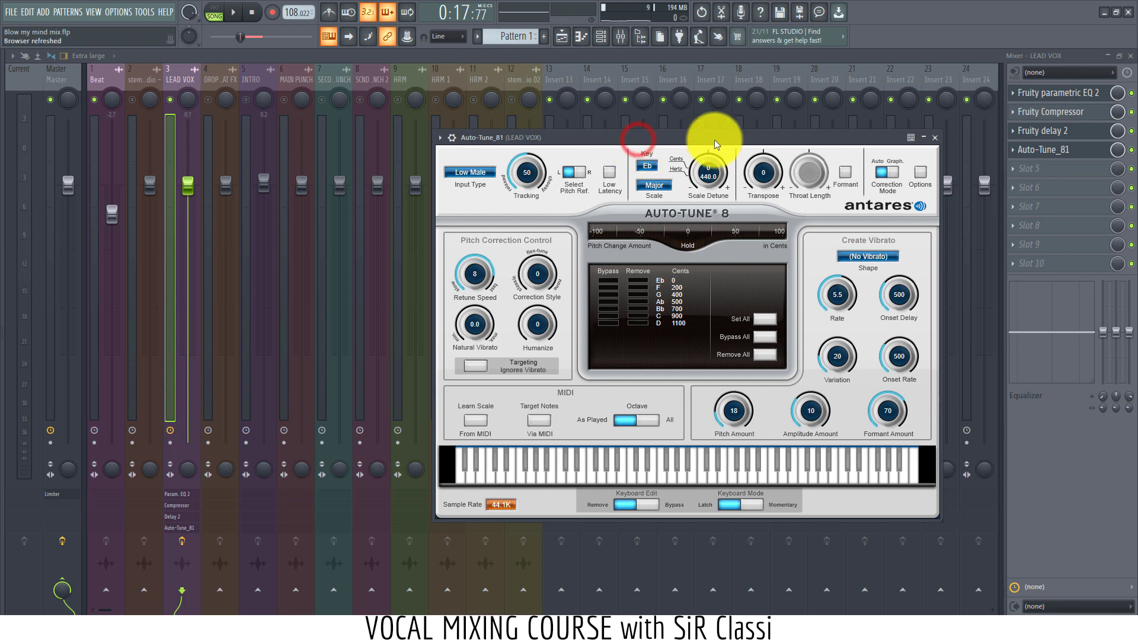
scroll(1046, 160, "up", 2)
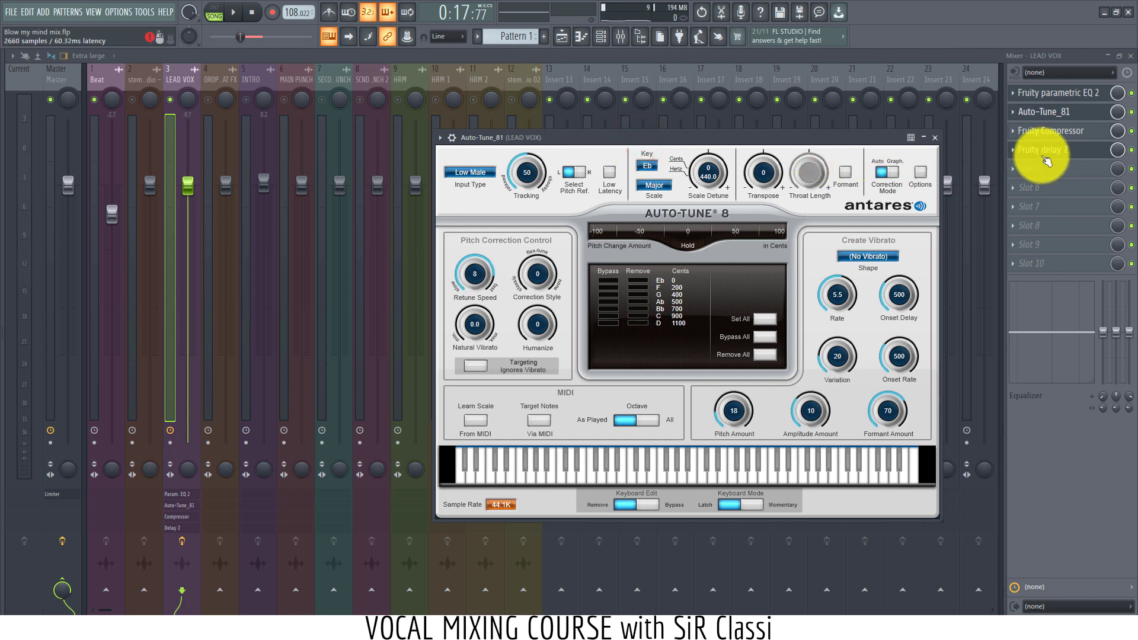
scroll(1045, 160, "up", 1)
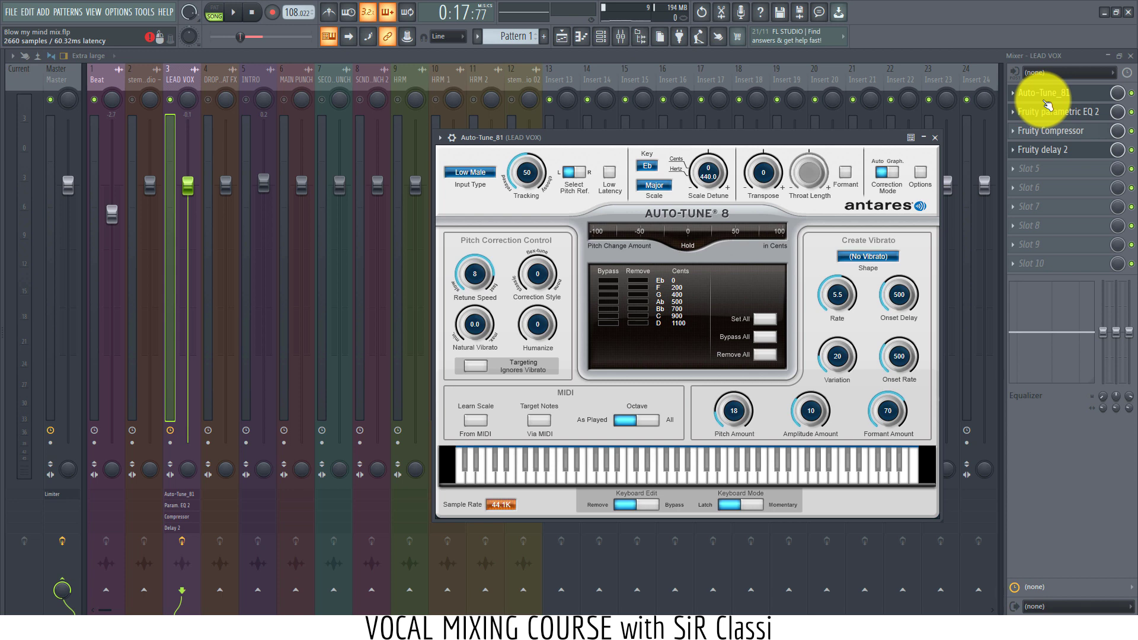
left_click(1038, 169)
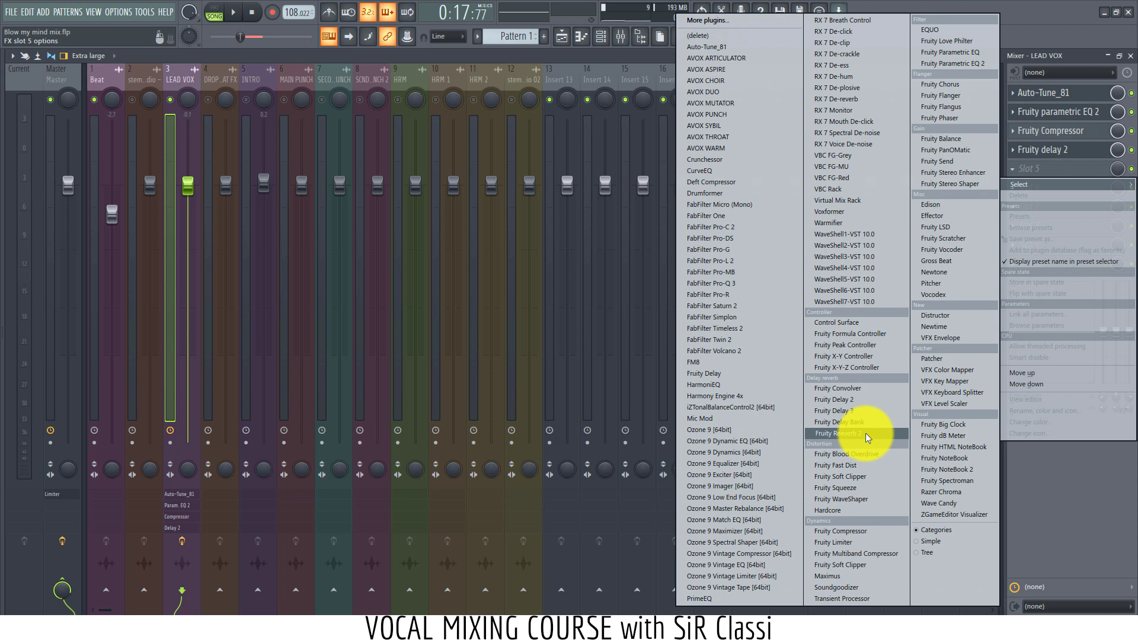
left_click(1041, 141)
left_click(563, 37)
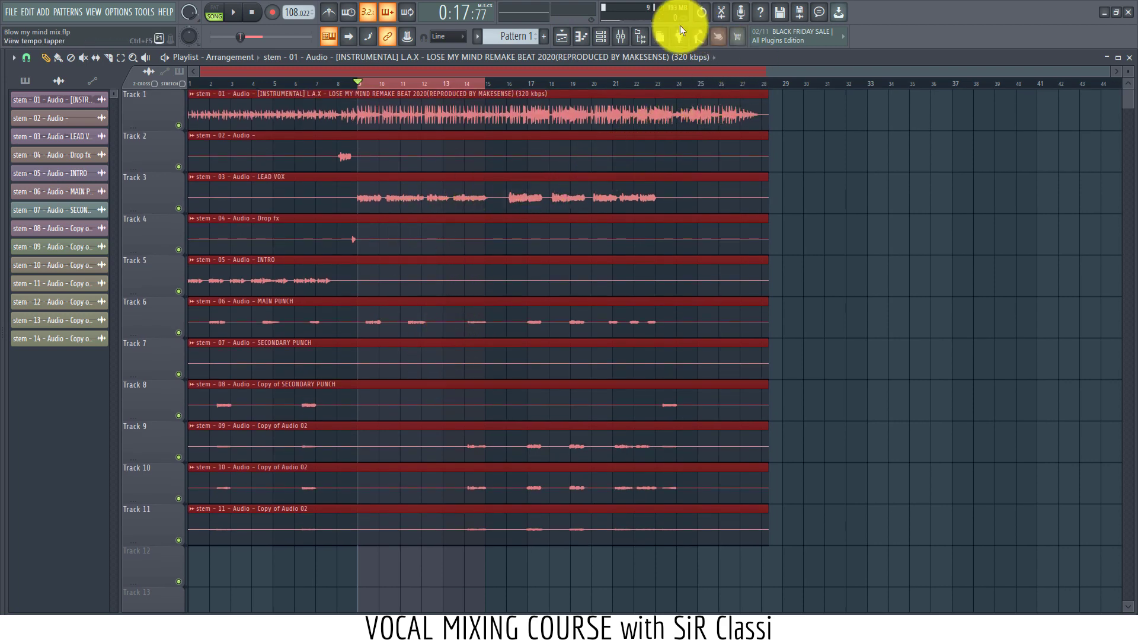
left_click(622, 38)
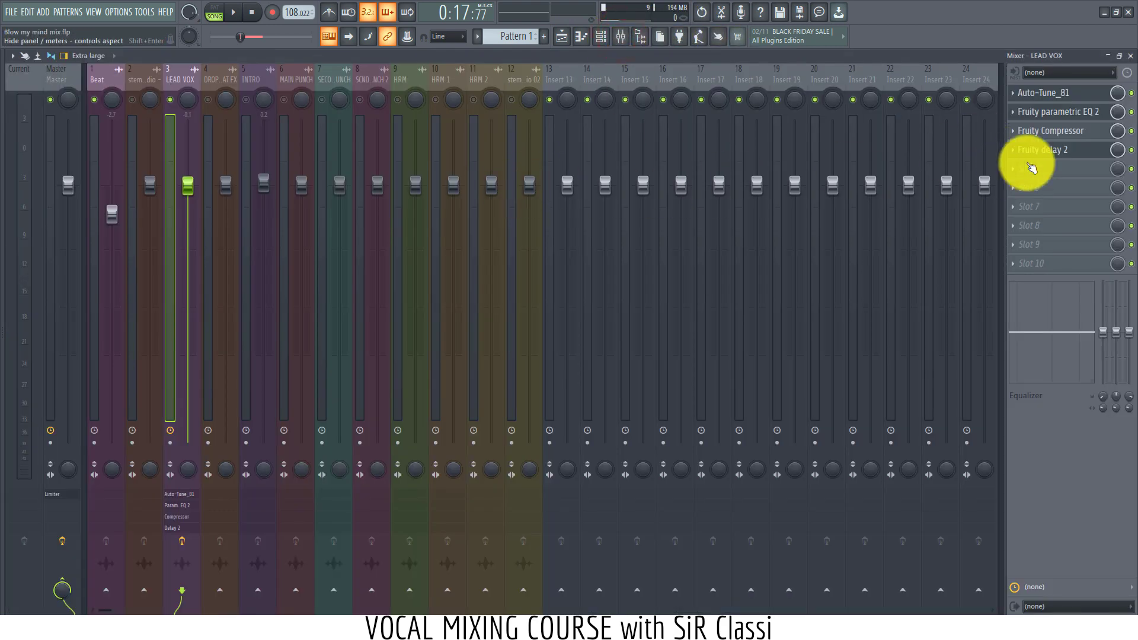
Step: Load Fruity Reeverb 2 into slot 5 of LEAD VOX and set its room size to 100
left_click(1048, 169)
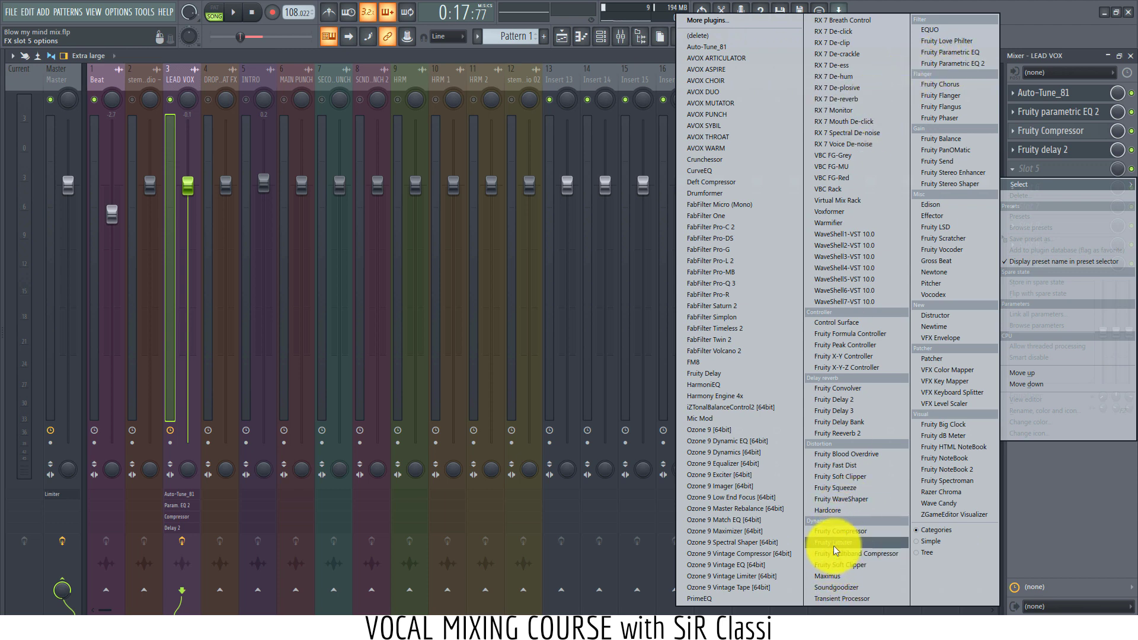
left_click(847, 432)
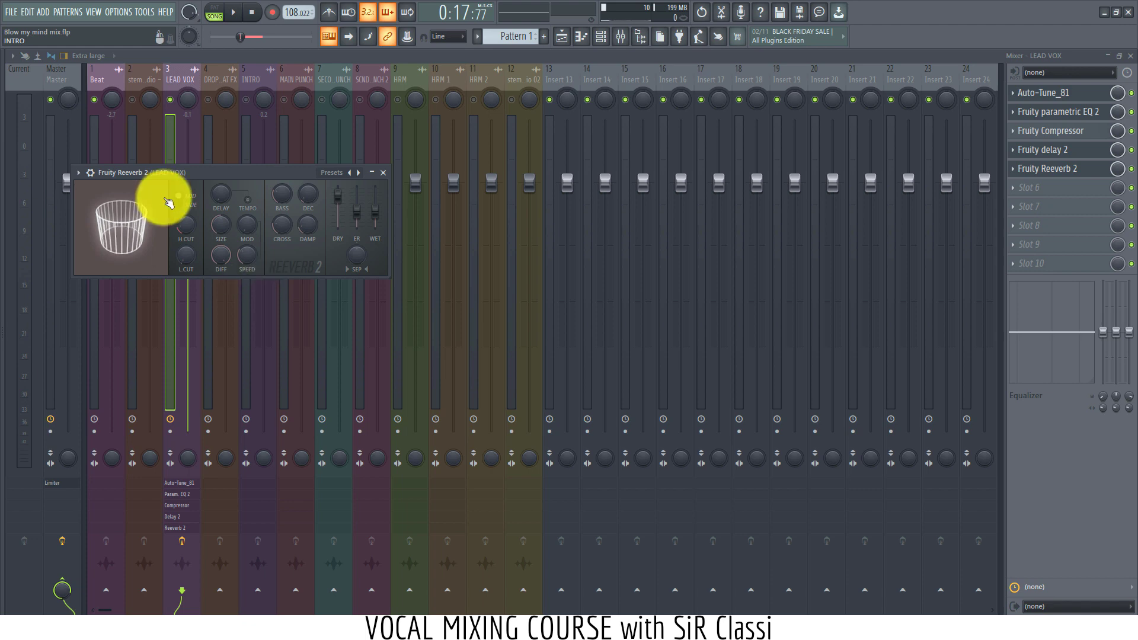
left_click_drag(189, 271, 186, 227)
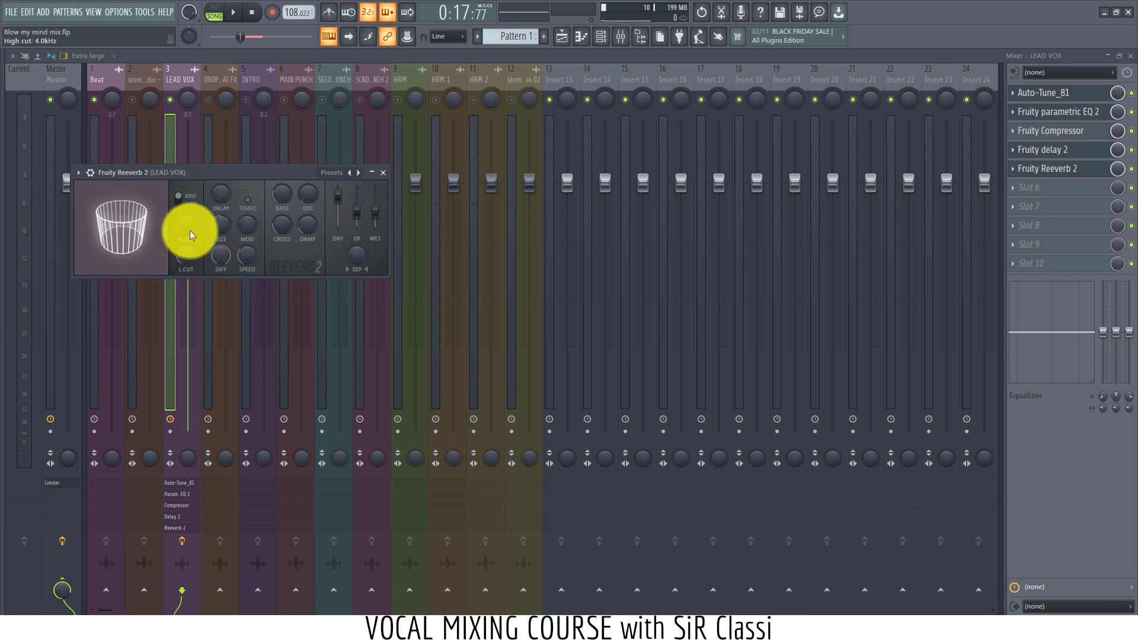
left_click_drag(178, 211, 229, 77)
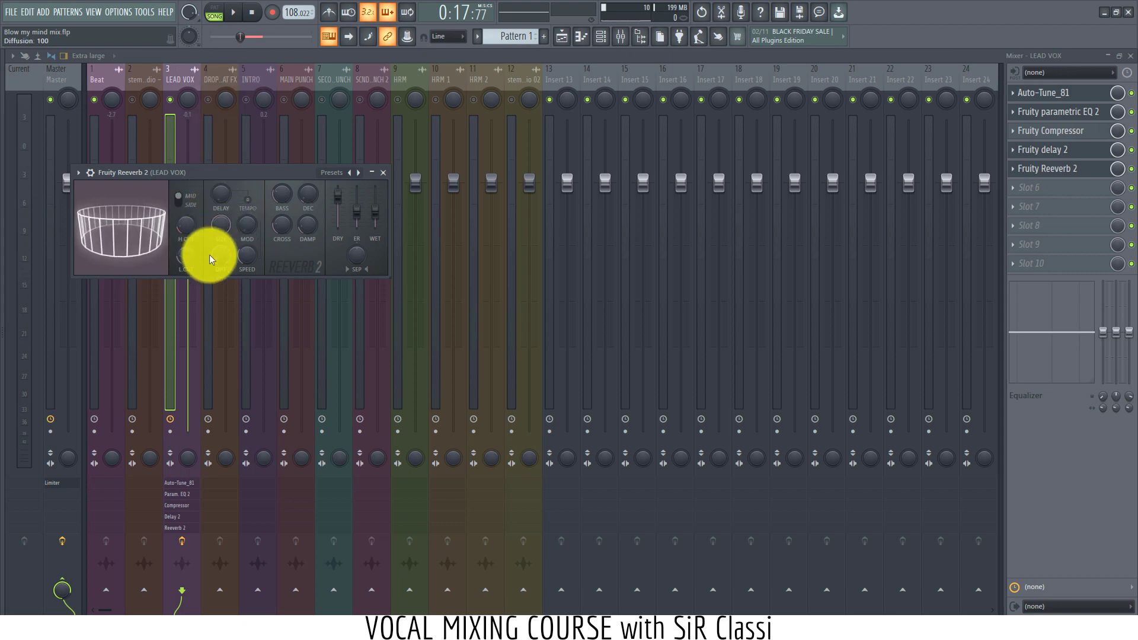
Step: Set the predelay of the LEAD VOX reverb to 78 ms and shorten its decay time
mouse_move(222, 197)
left_mouse_down()
mouse_move(240, 169)
mouse_move(226, 197)
left_mouse_up()
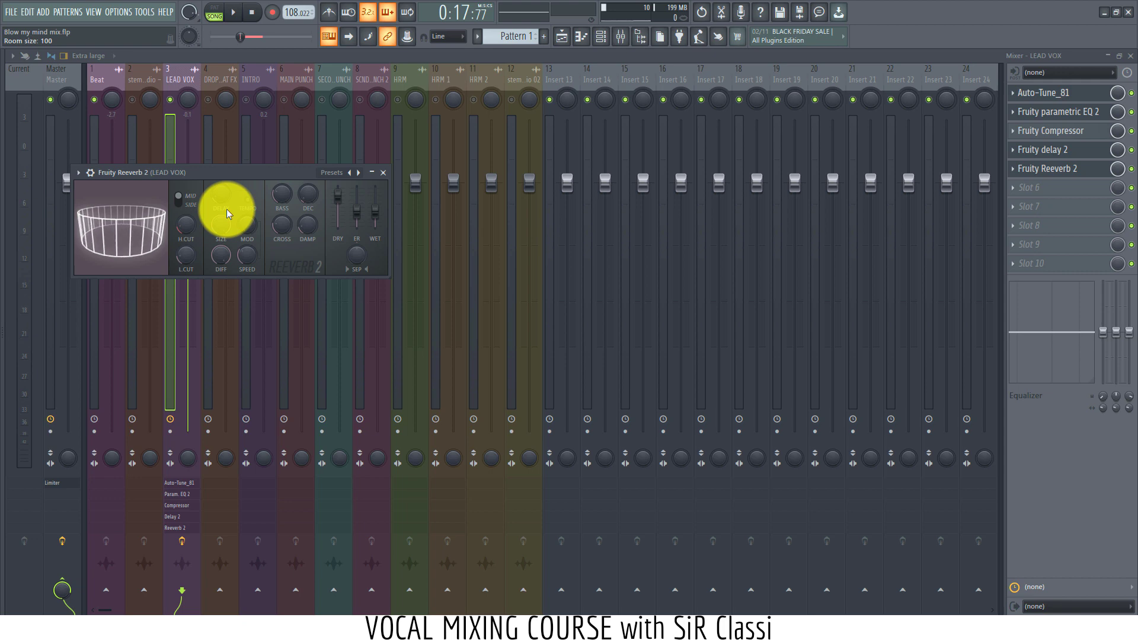
left_click_drag(219, 198, 214, 203)
left_click(221, 196)
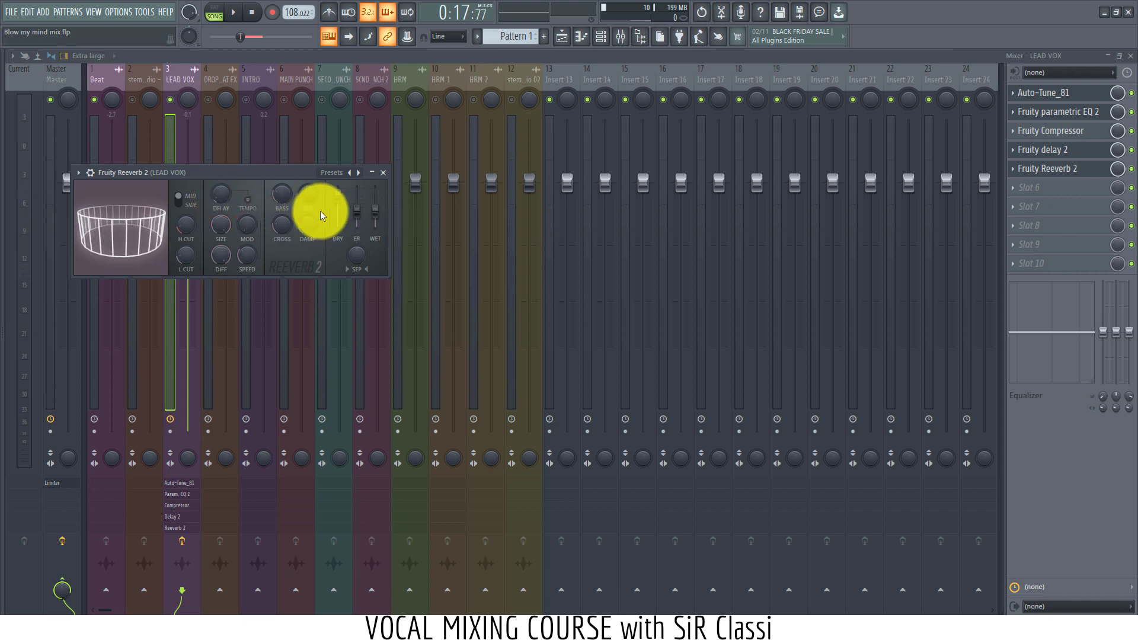
left_click(306, 198)
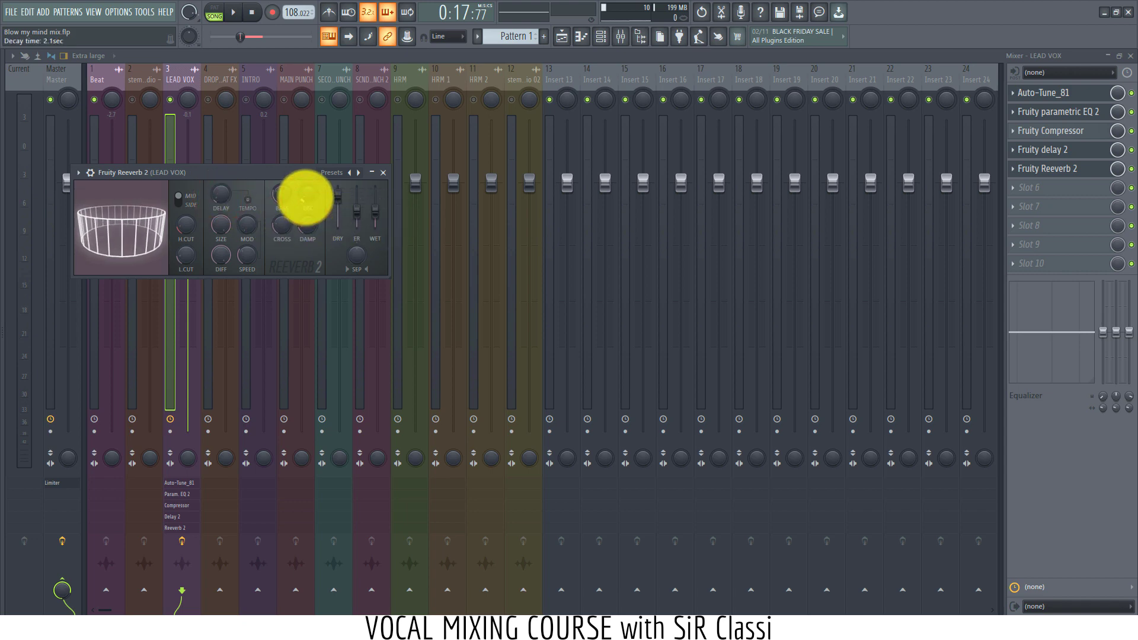
left_click_drag(305, 198, 274, 307)
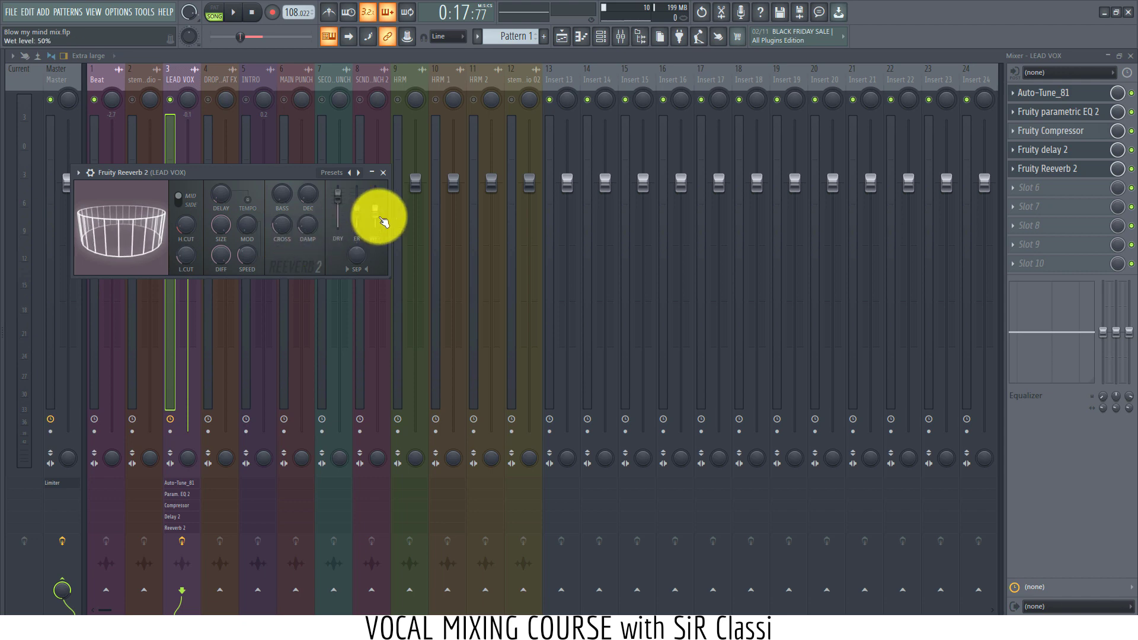
Step: Play the song, set the LEAD VOX reverb's wet level to 33% by ear, stop playback and close the plugin window
left_click_drag(375, 216, 382, 224)
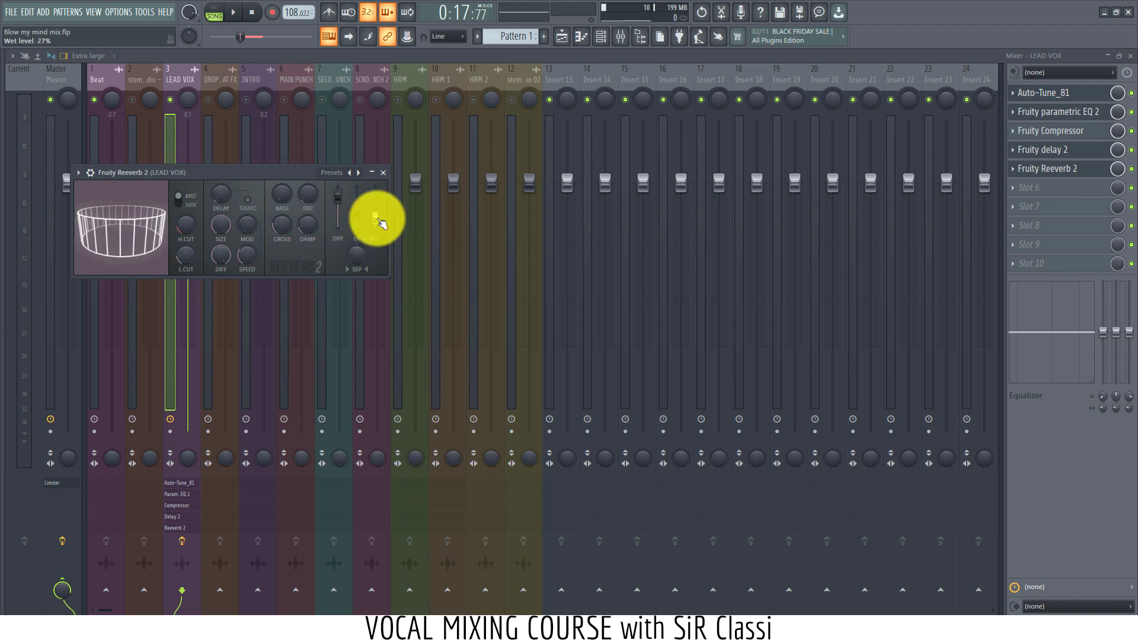
key("space")
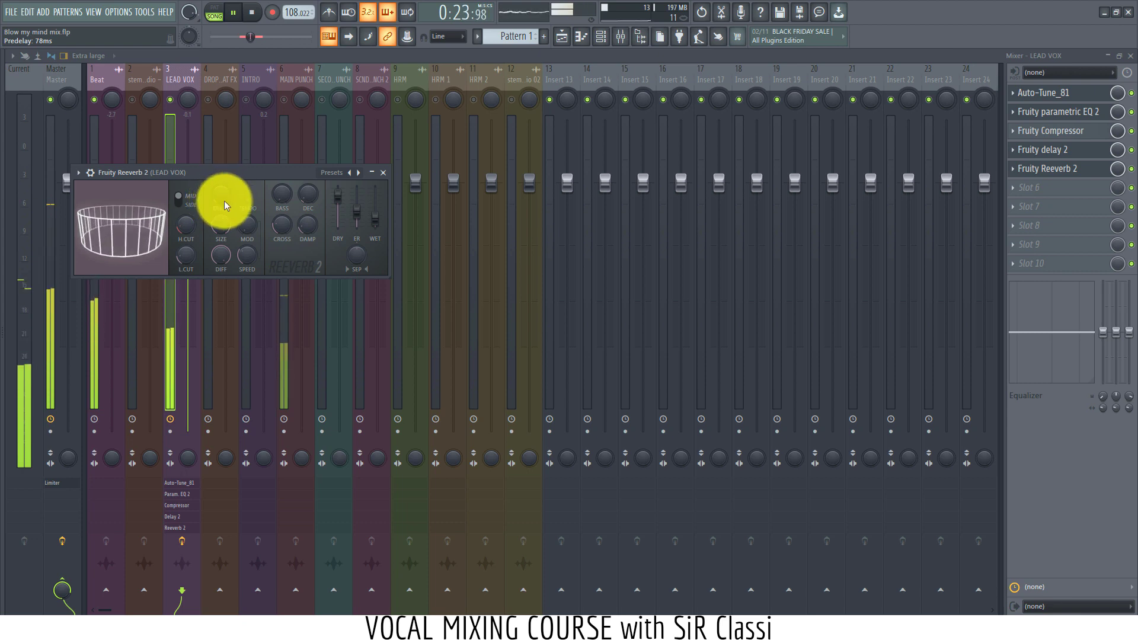
left_click_drag(378, 227, 376, 216)
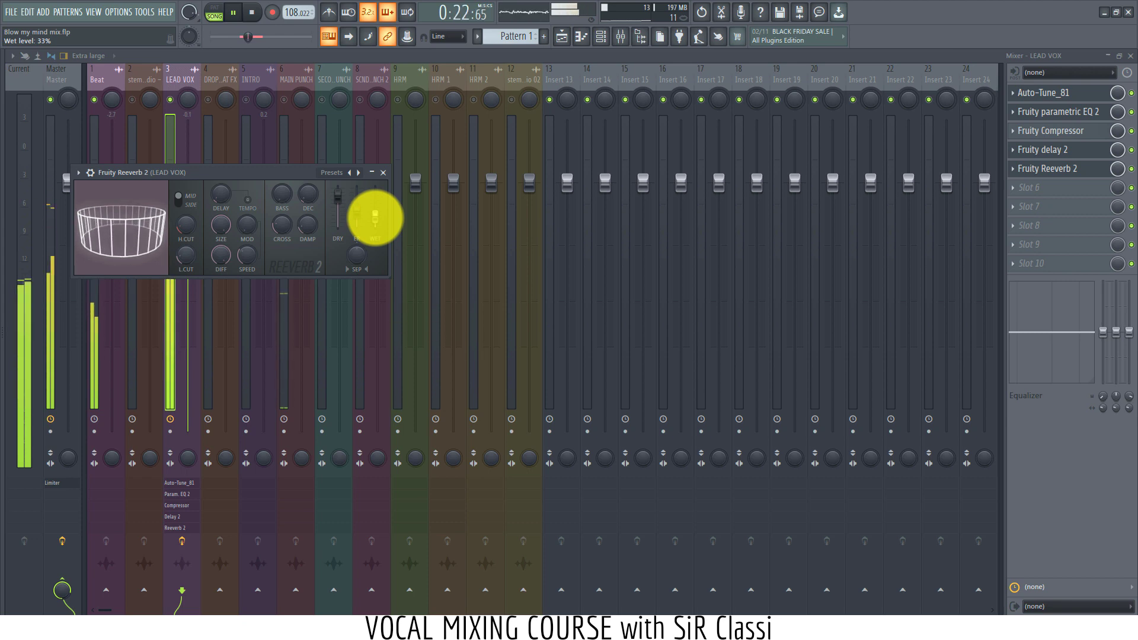
left_click(253, 171)
key("space")
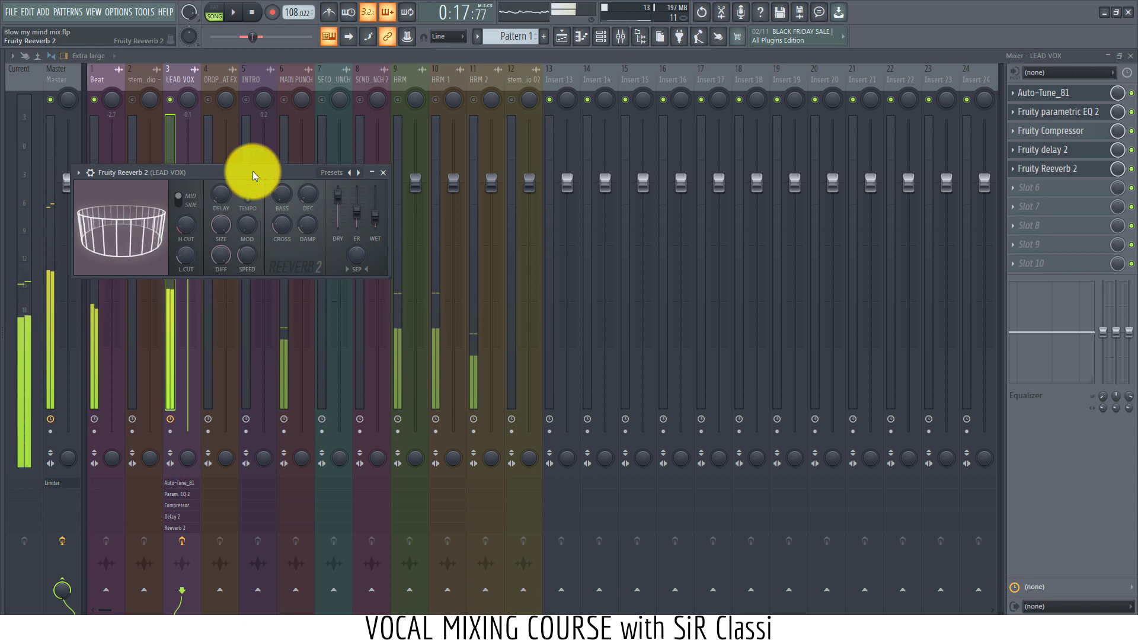
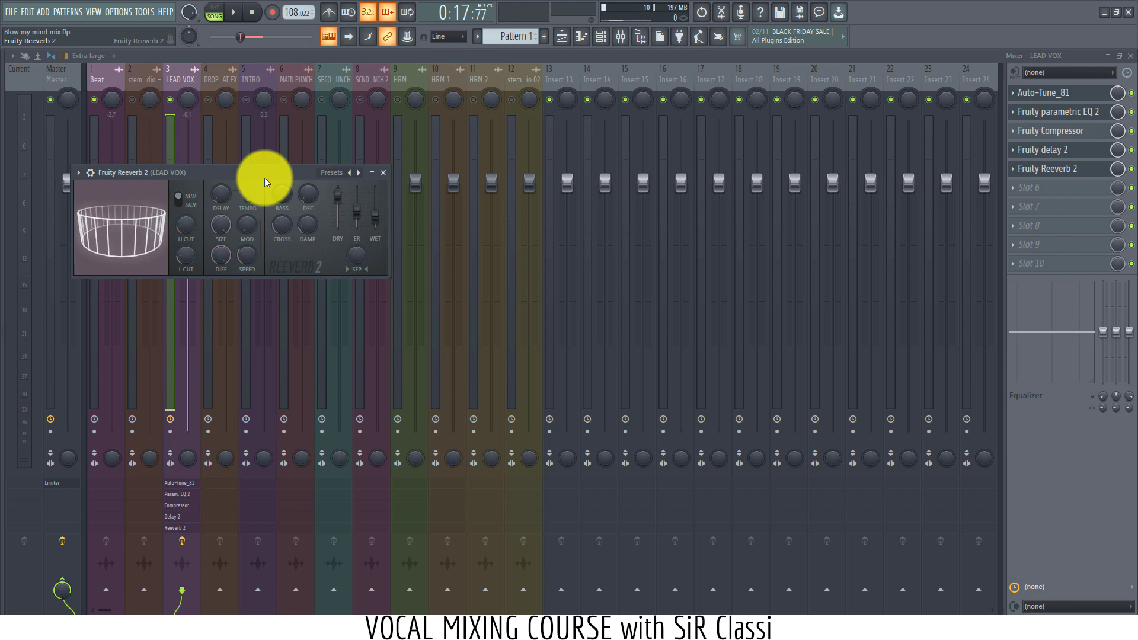
left_click(384, 172)
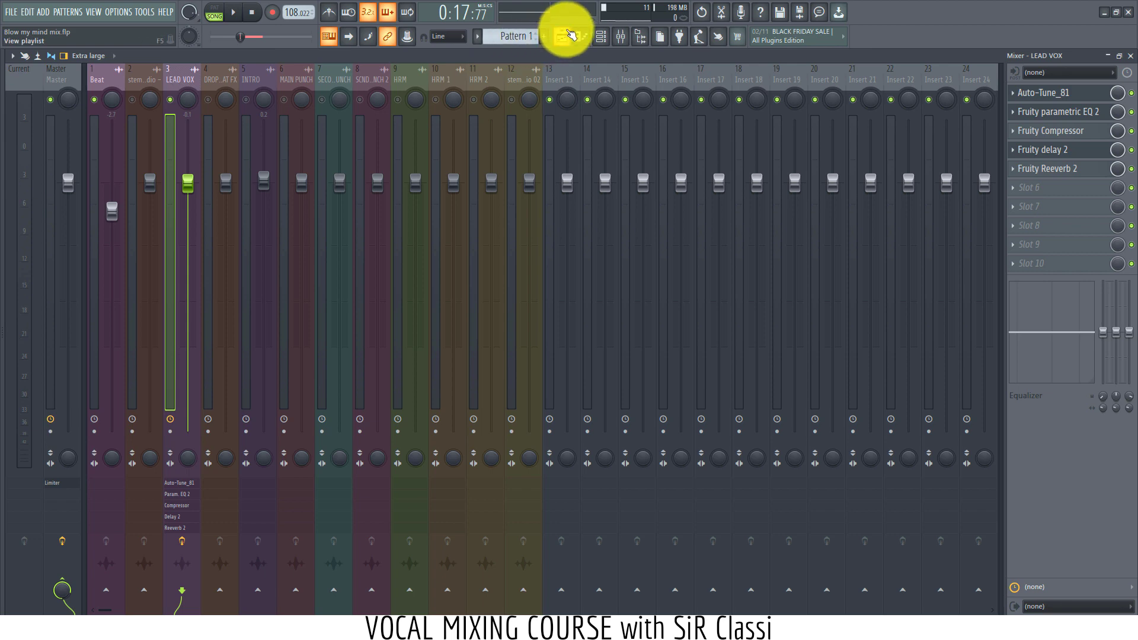
Step: Unmute MAIN PUNCH, play it together with the beat and LEAD VOX, stop playback and pan it slightly to the right
left_click(570, 36)
scroll(489, 166, "down", 1)
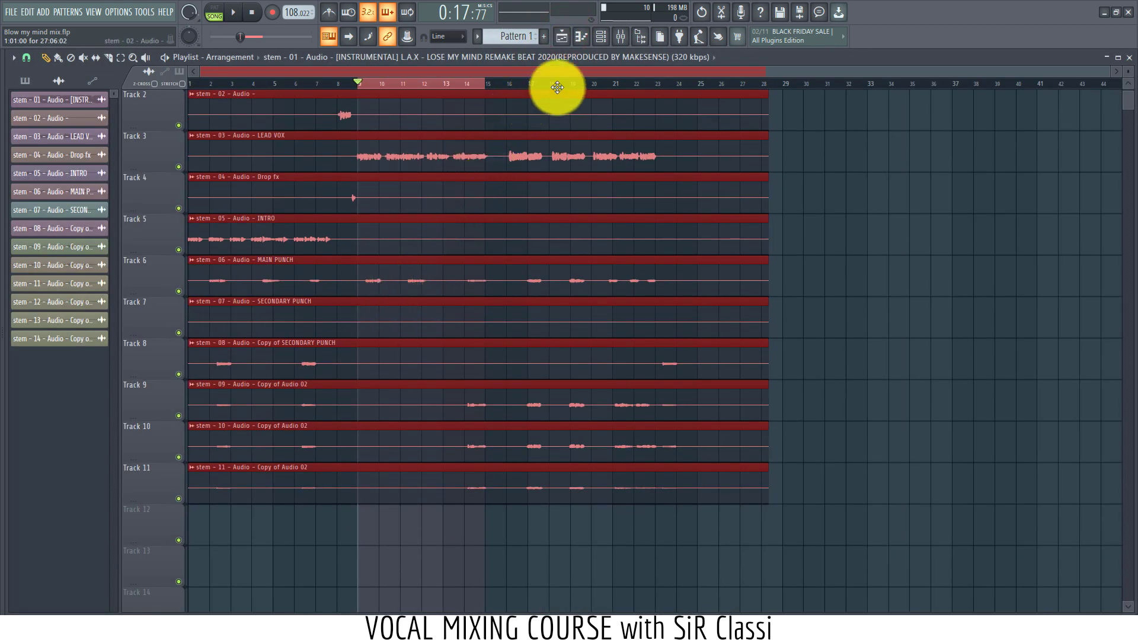
left_click(624, 41)
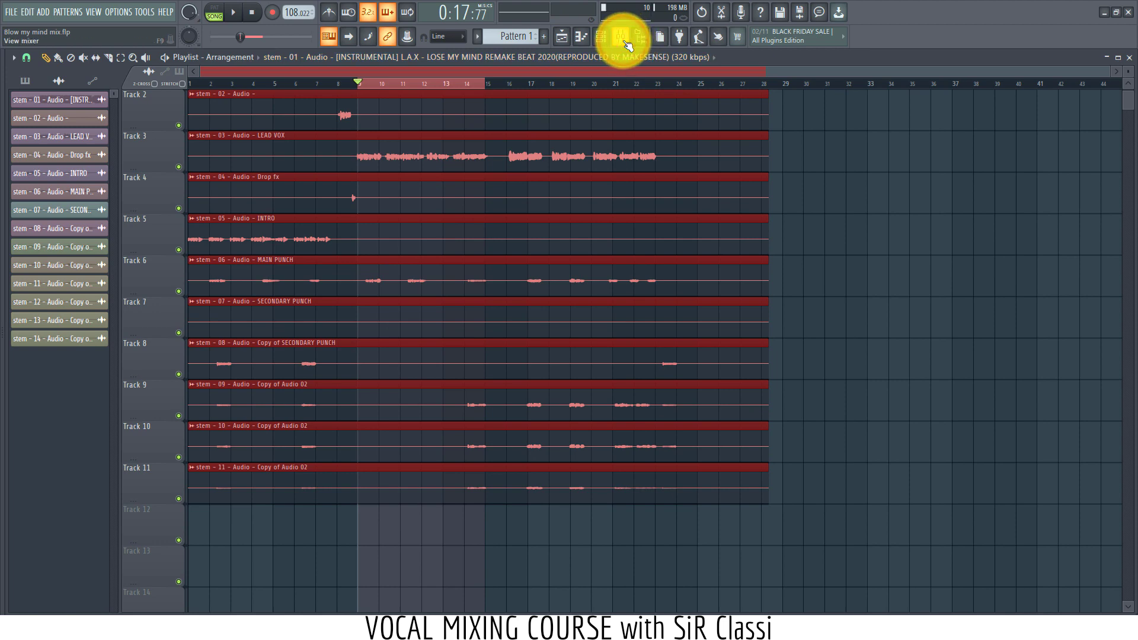
left_click(626, 42)
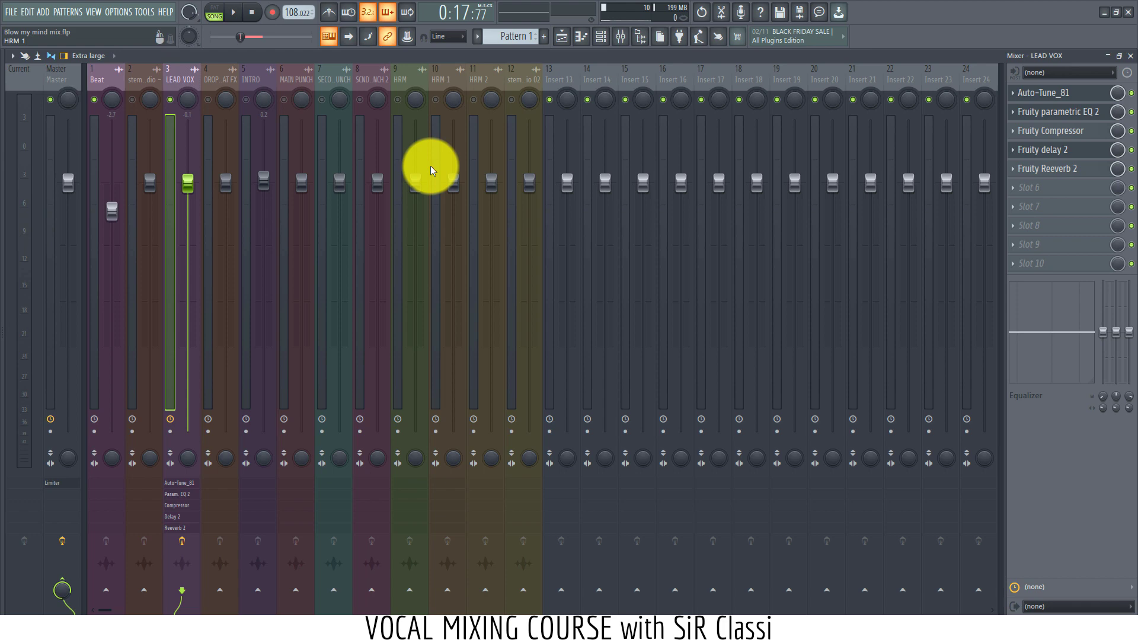
key("space")
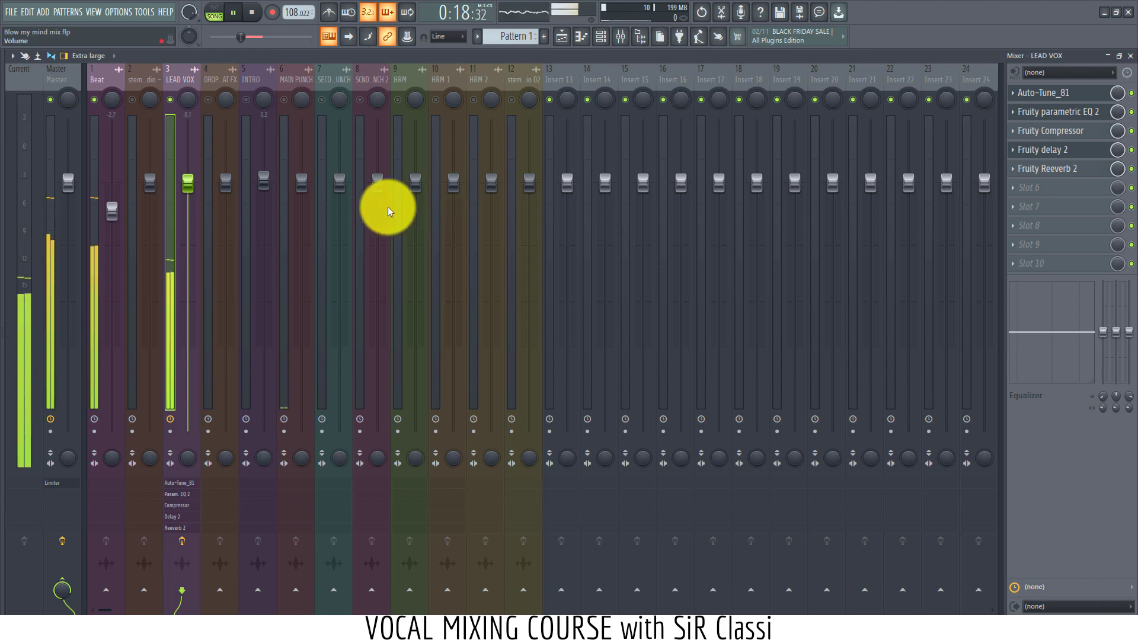
scroll(386, 208, "up", 1)
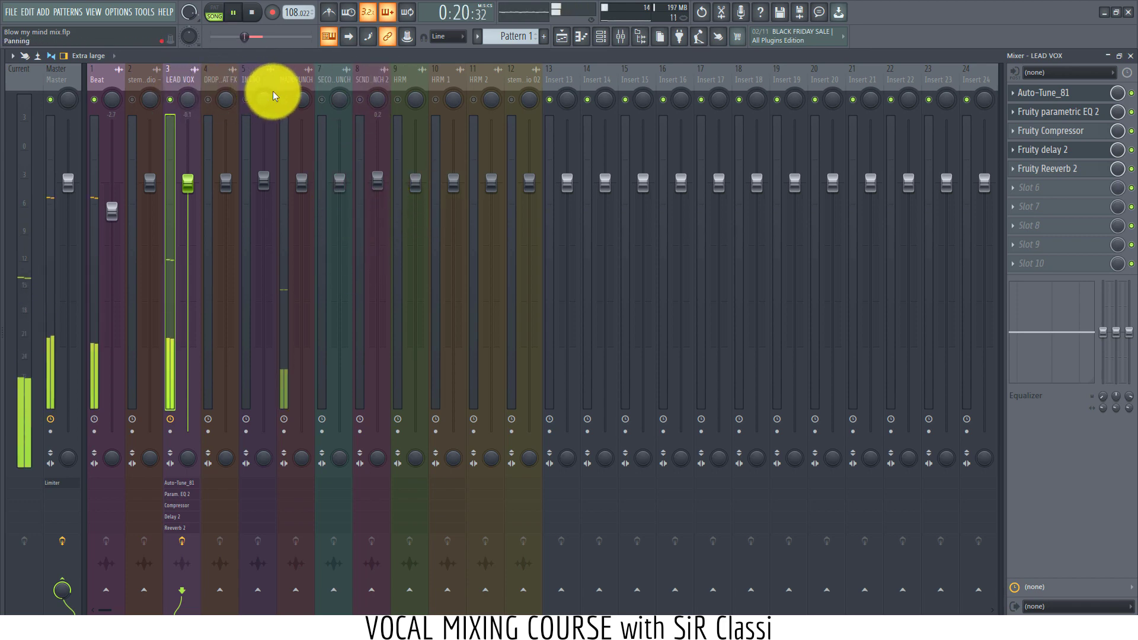
left_click(292, 100)
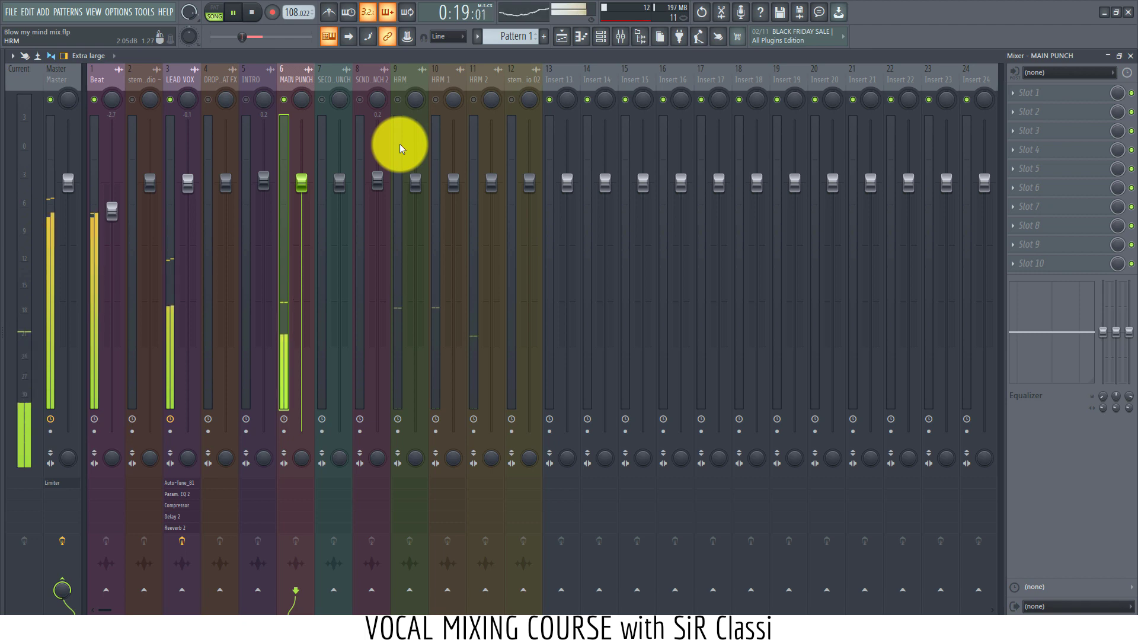
key("space")
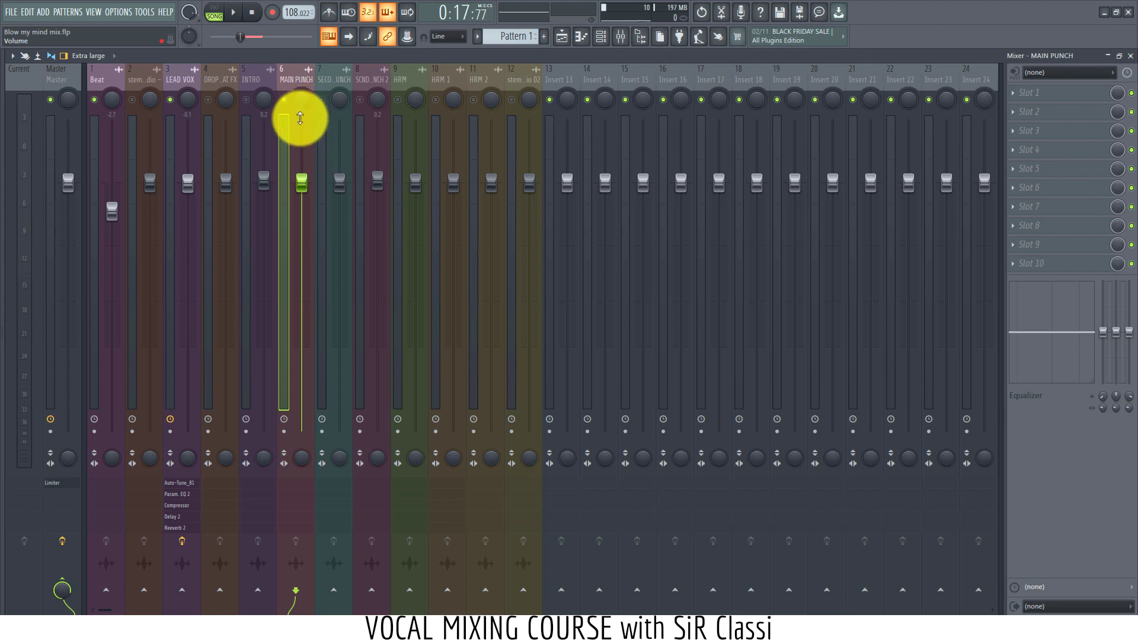
left_click(306, 101)
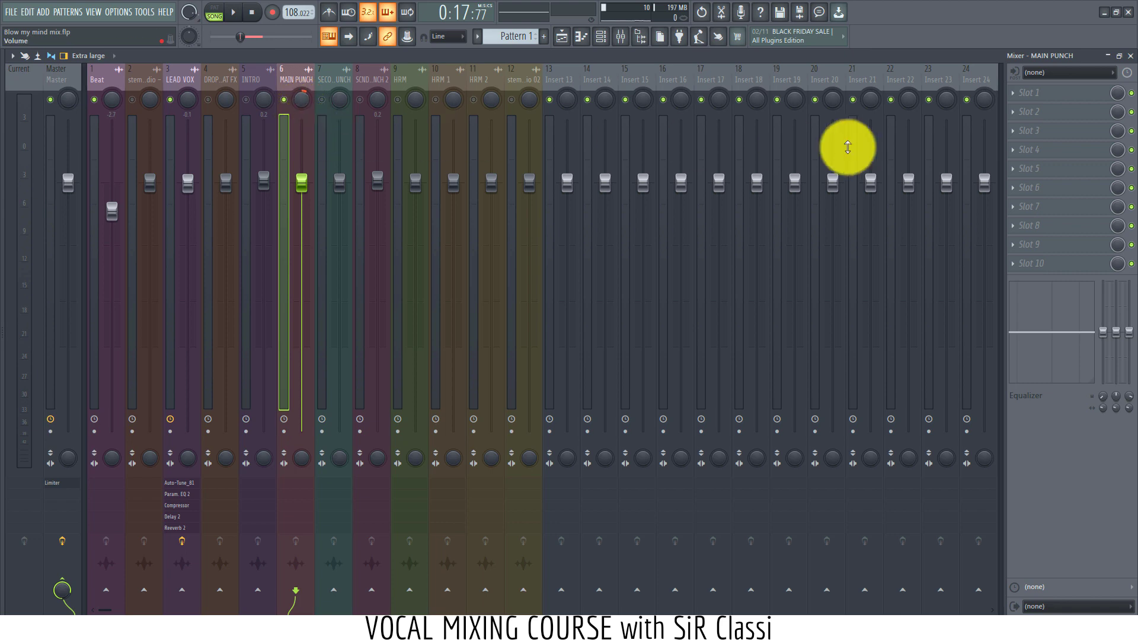
Step: Load Fruity Parametric EQ 2 into slot 1 of MAIN PUNCH, fully cutting the band 1 low shelf and slightly raising the band 7 high shelf
left_click(1038, 95)
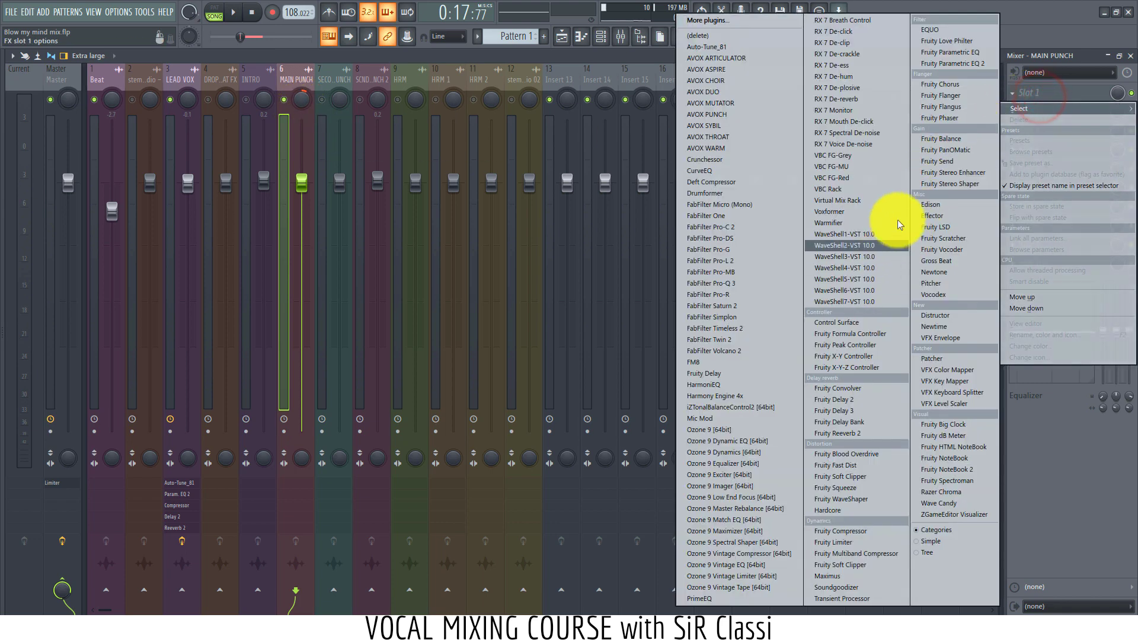
left_click(937, 61)
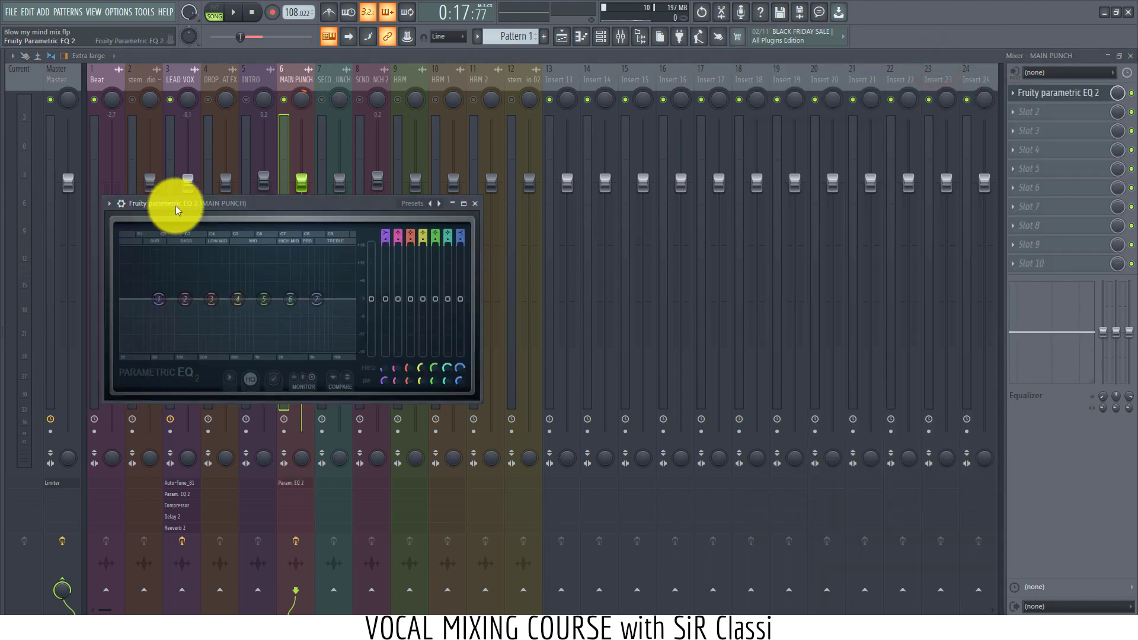
left_click_drag(172, 203, 516, 210)
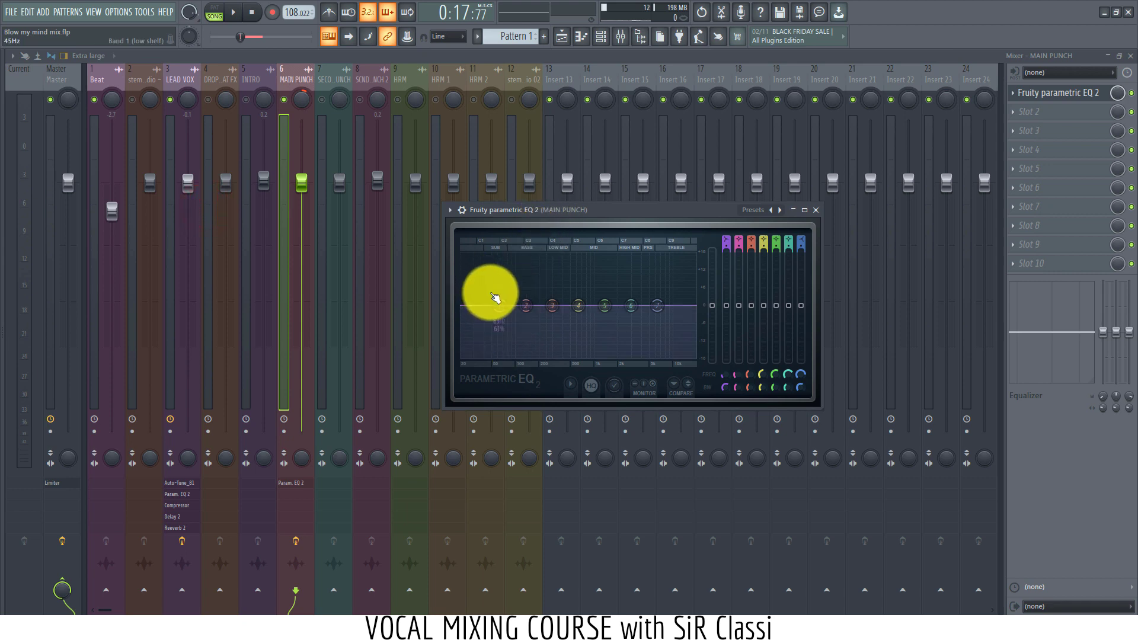
left_click_drag(490, 300, 522, 358)
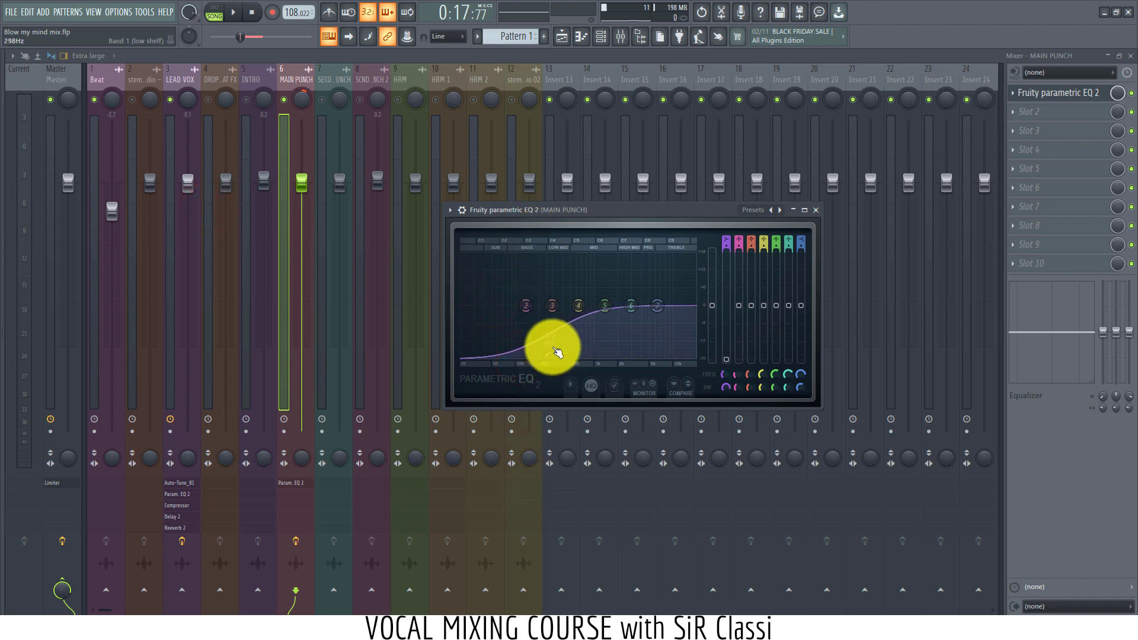
left_click(557, 352)
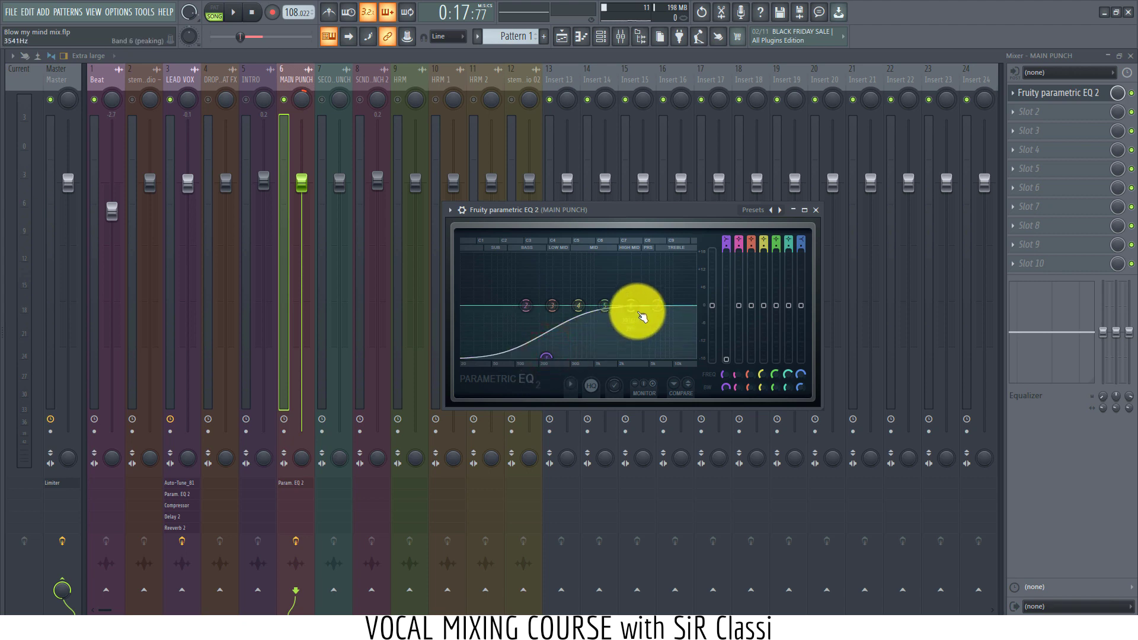
left_click(663, 306)
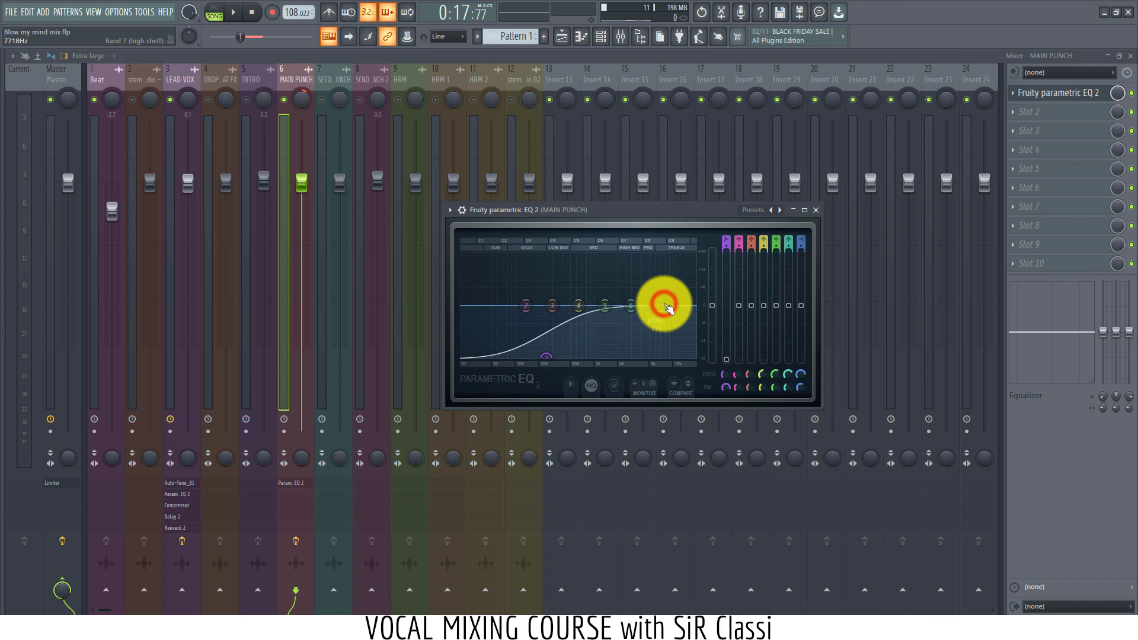
left_click_drag(669, 308, 655, 299)
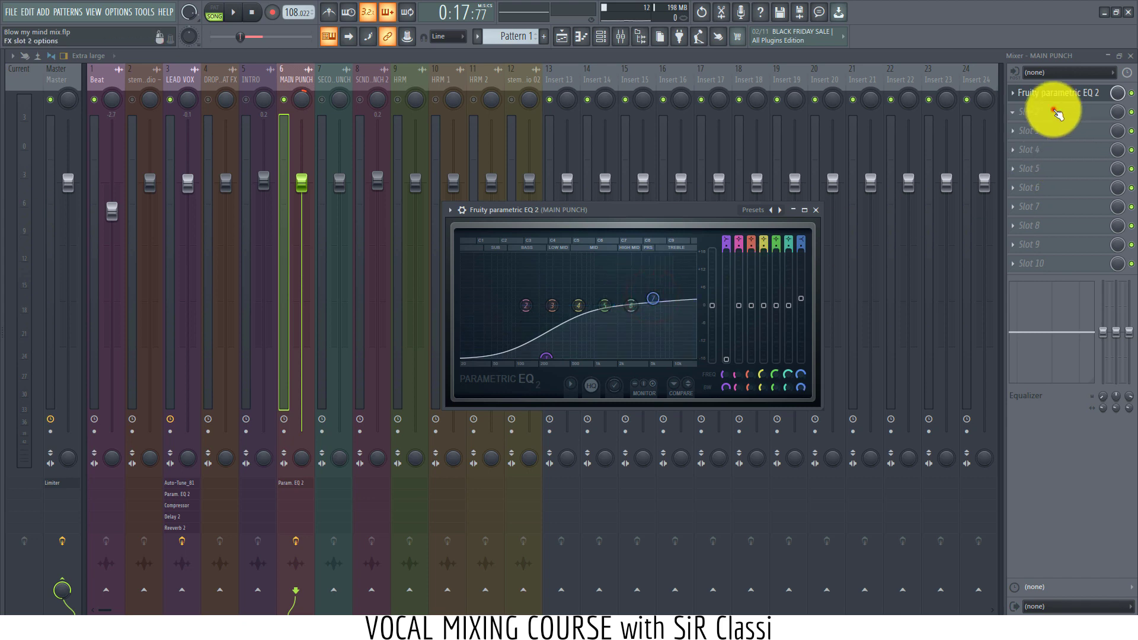
Step: Load Fruity Compressor into slot 2 of MAIN PUNCH with threshold -21.9 dB, ratio 4.4:1, release 425 ms and attack 5.6 ms
left_click(1054, 109)
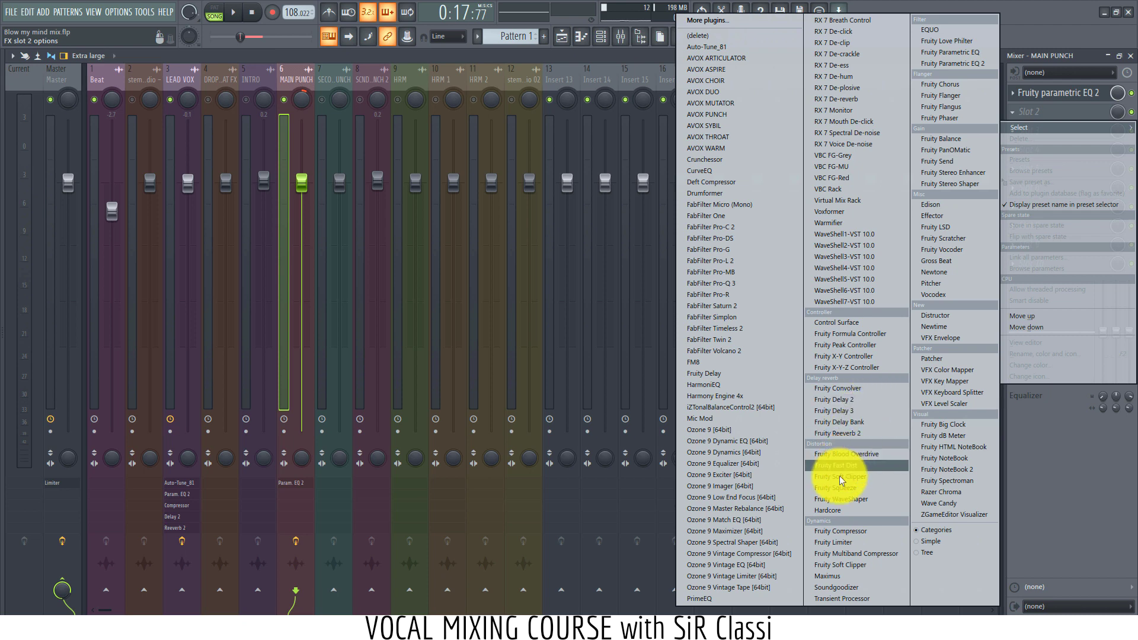
left_click(840, 532)
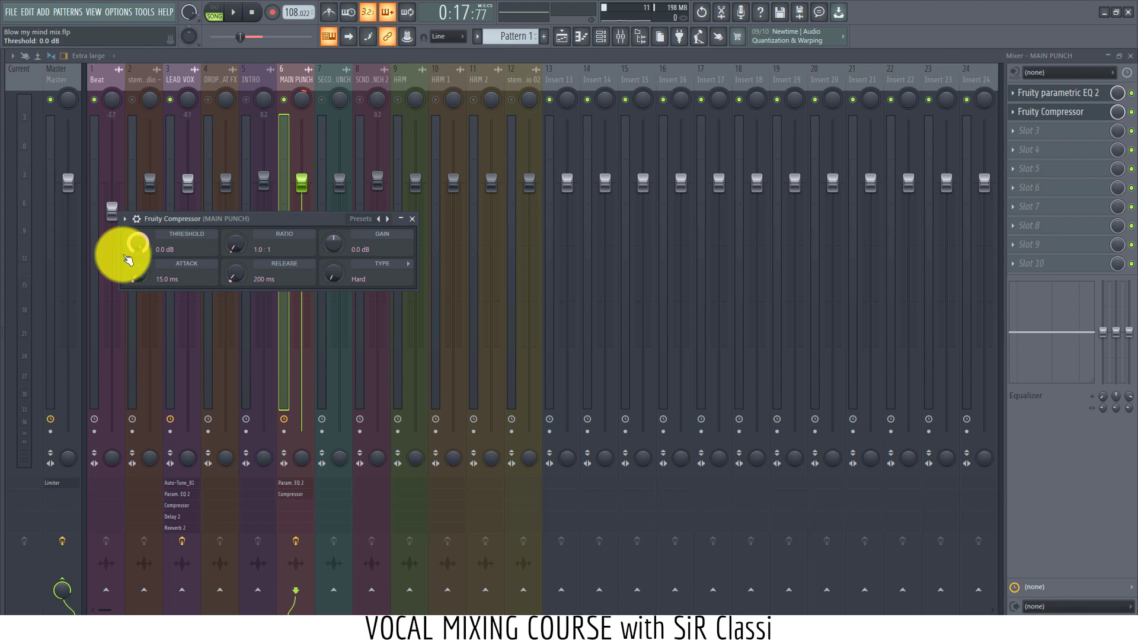
left_click_drag(130, 259, 141, 289)
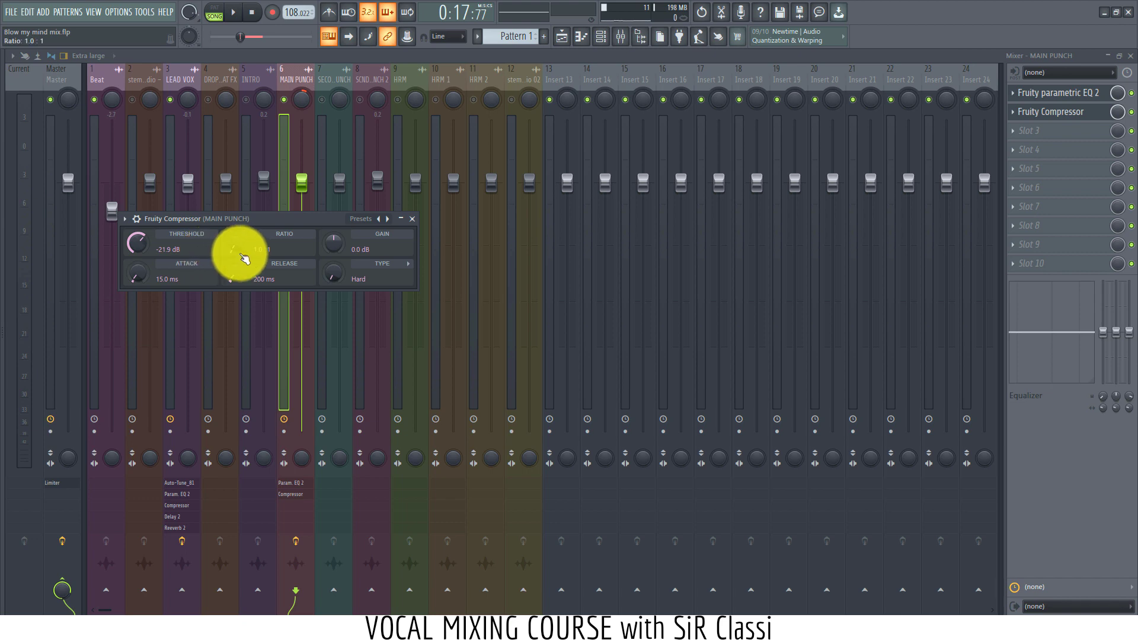
left_click_drag(235, 237, 246, 205)
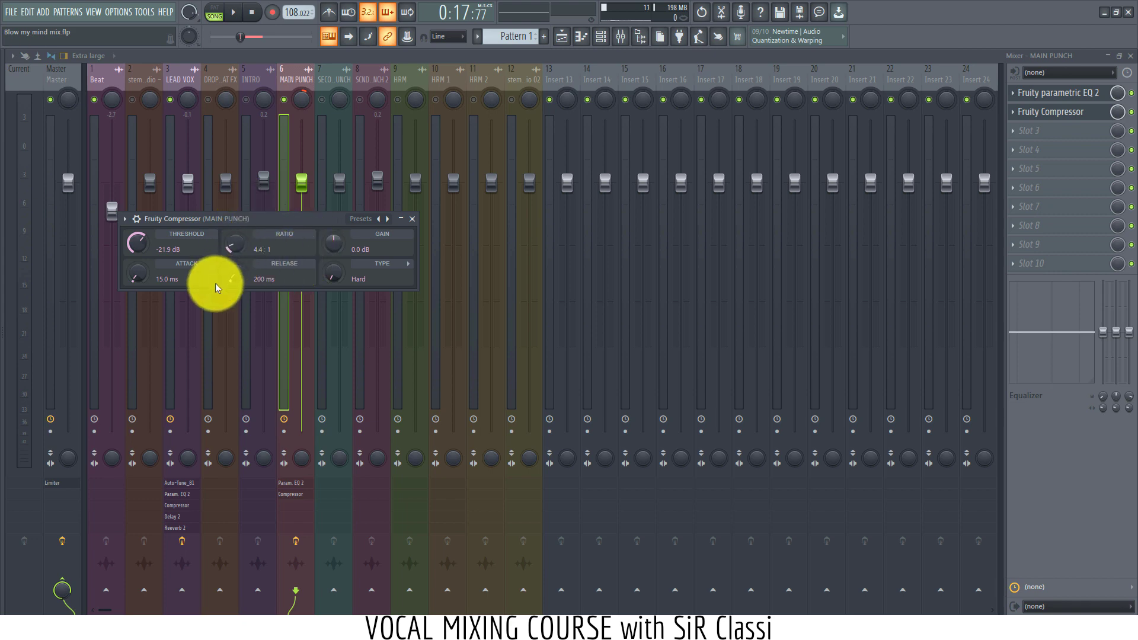
left_click_drag(236, 278, 244, 254)
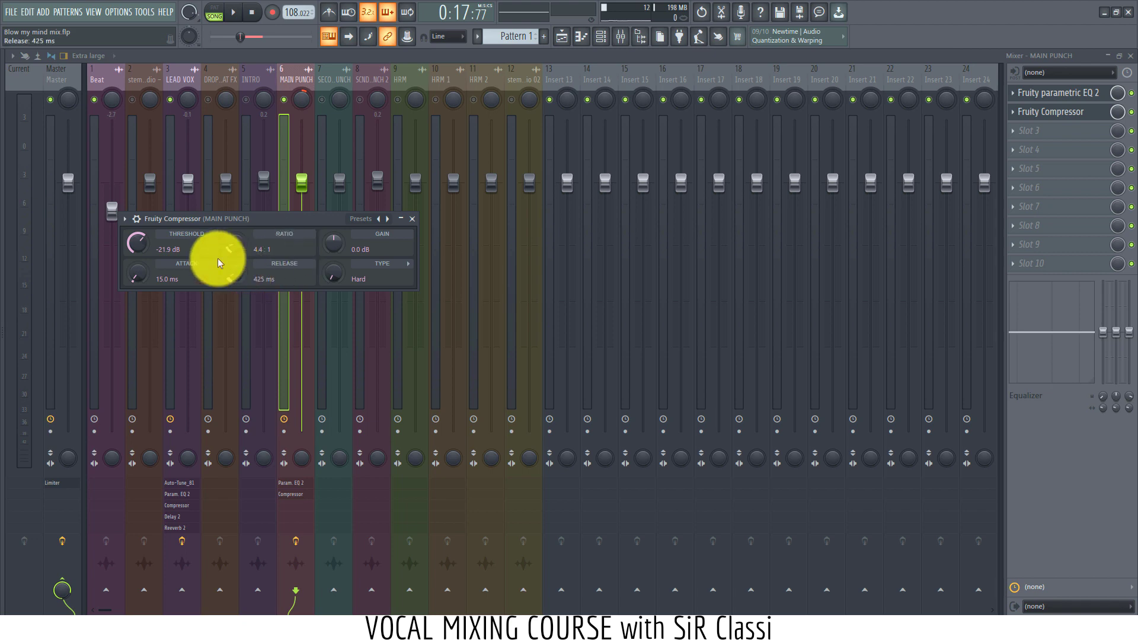
left_click_drag(142, 272, 142, 279)
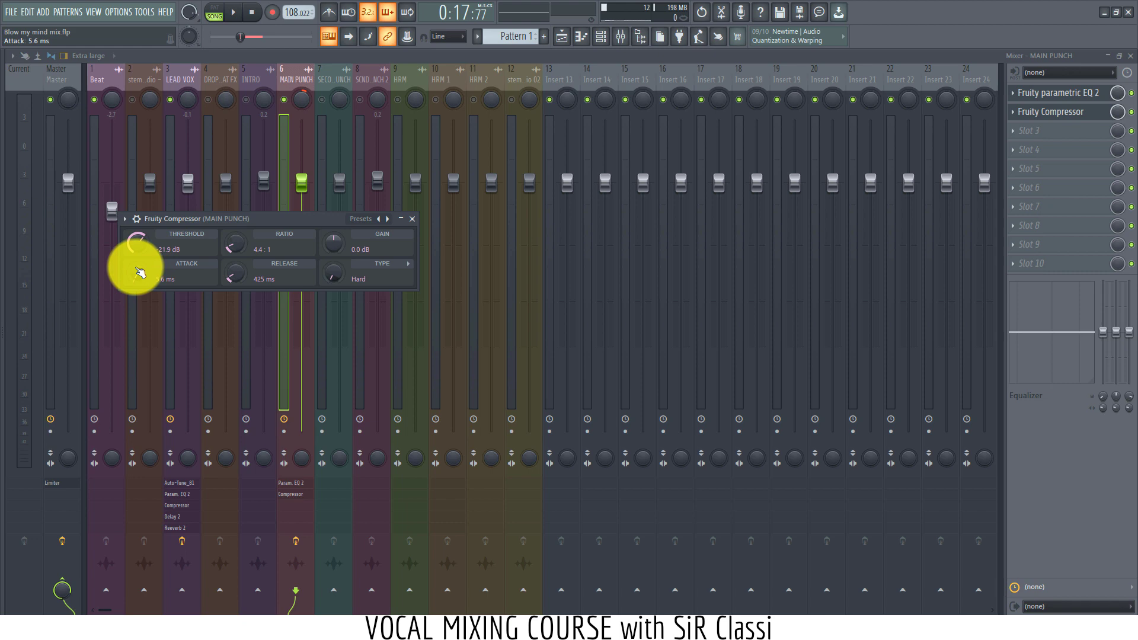
Step: Play the song and adjust the MAIN PUNCH compressor by ear to 4.7 dB gain and a -35.3 dB threshold
key("space")
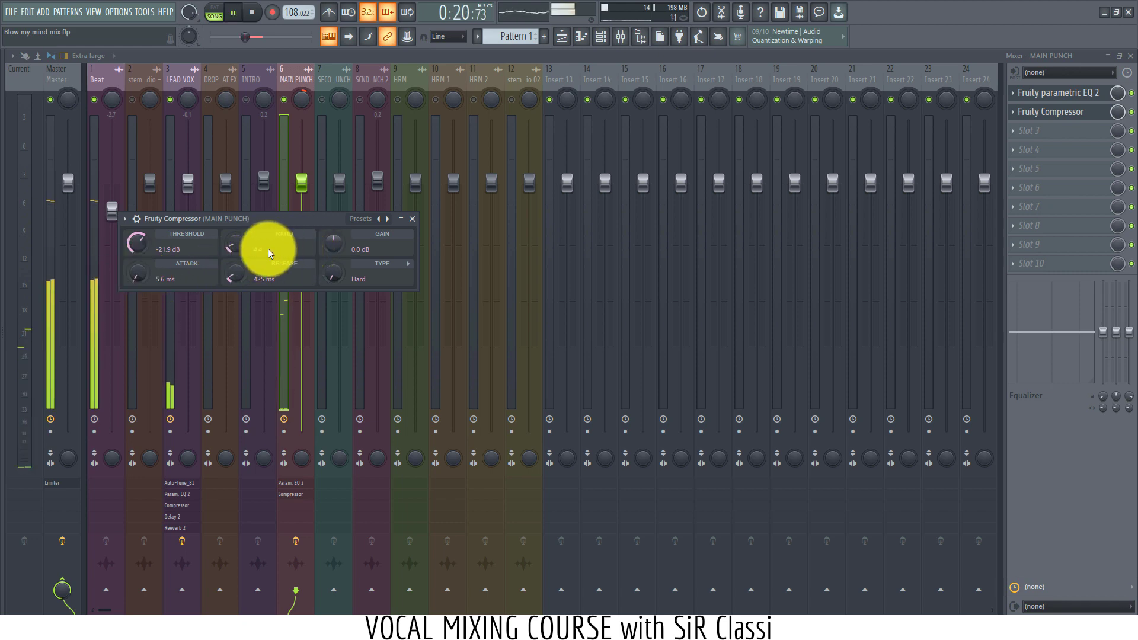
left_click(327, 245)
mouse_move(327, 244)
left_mouse_down()
mouse_move(334, 211)
mouse_move(327, 254)
left_mouse_up()
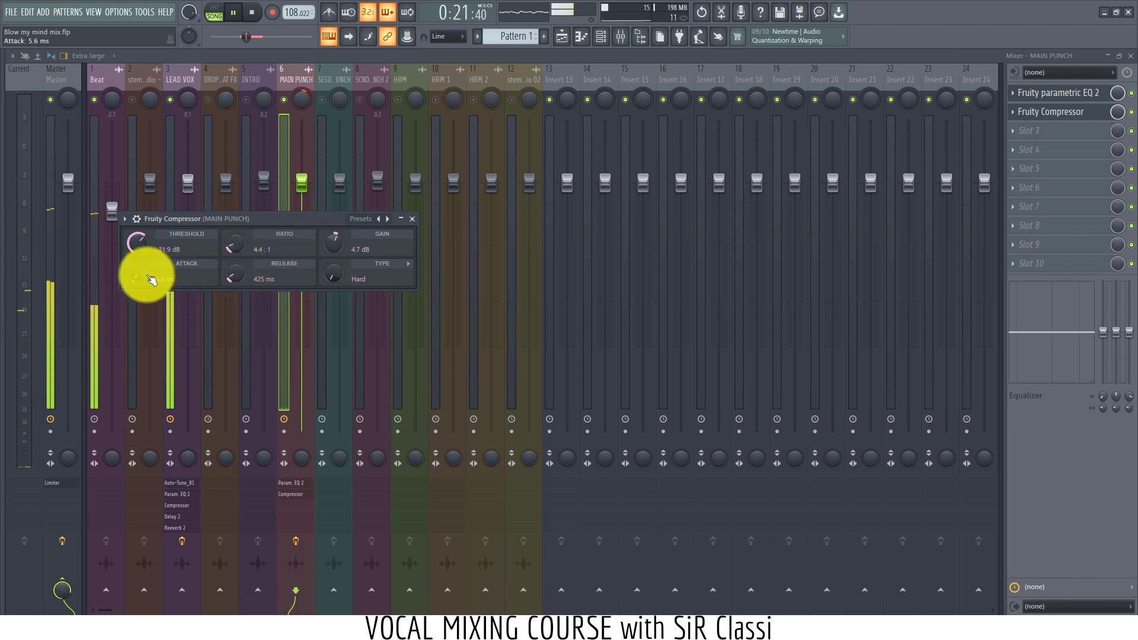
left_click_drag(150, 246, 136, 251)
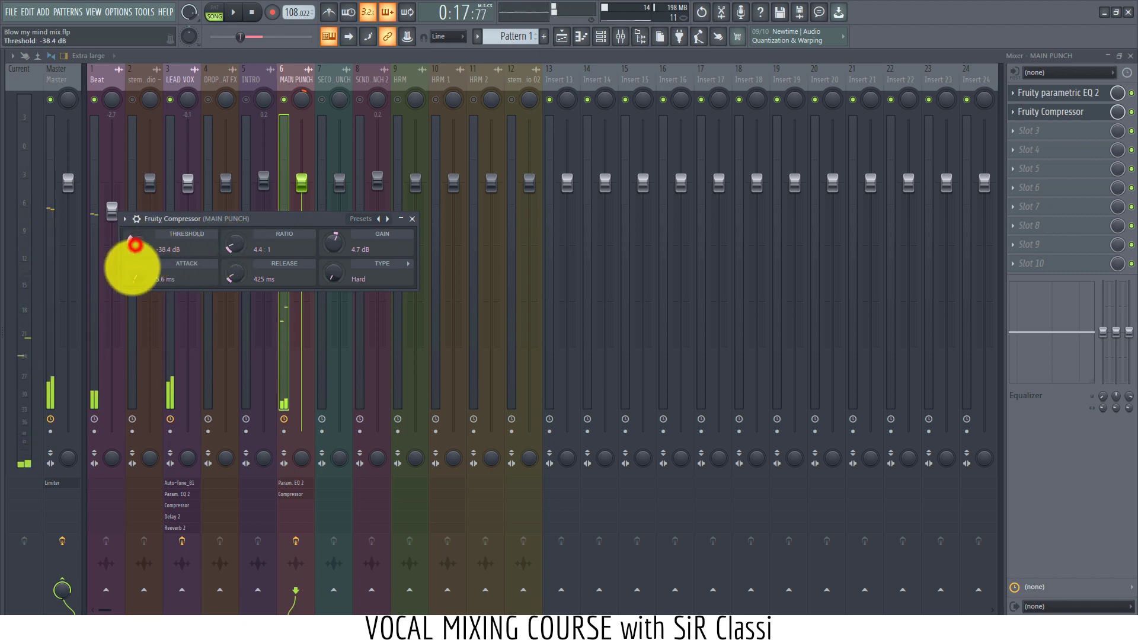
left_click_drag(132, 267, 132, 254)
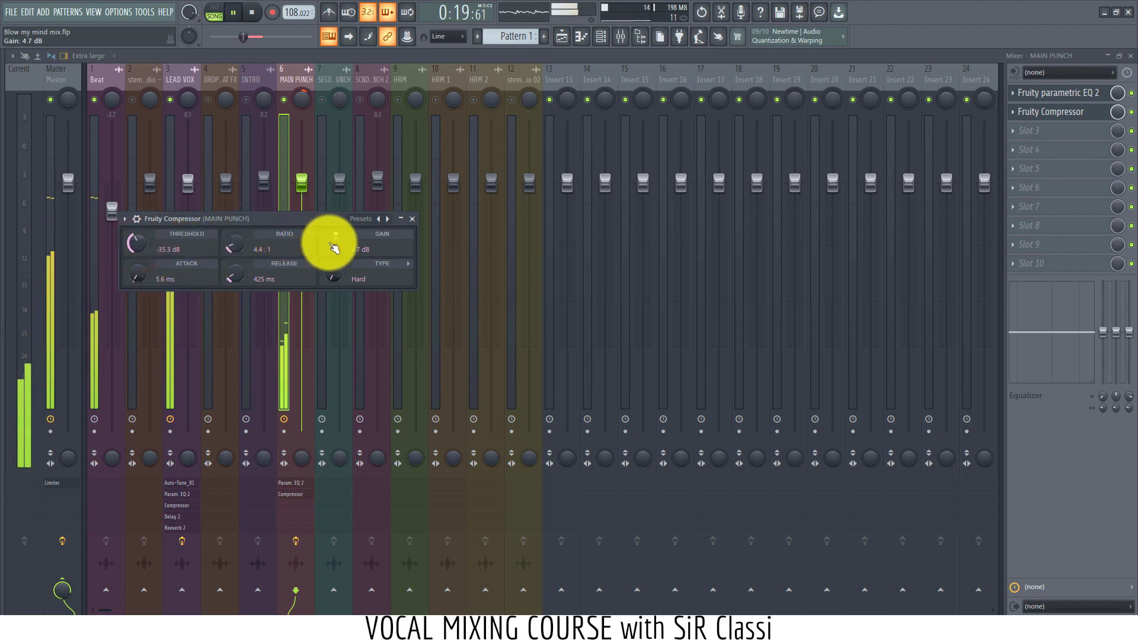
Step: Raise the MAIN PUNCH compressor's gain by ear to 6.4 dB during playback and stop the song
left_click_drag(335, 248, 335, 246)
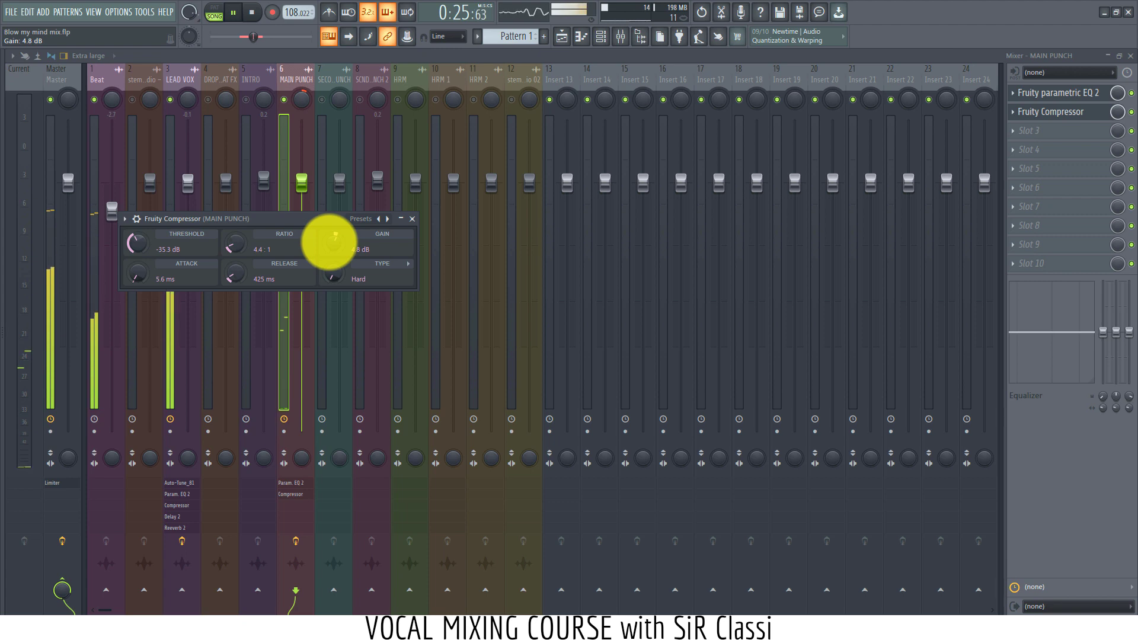
left_click_drag(335, 236, 334, 234)
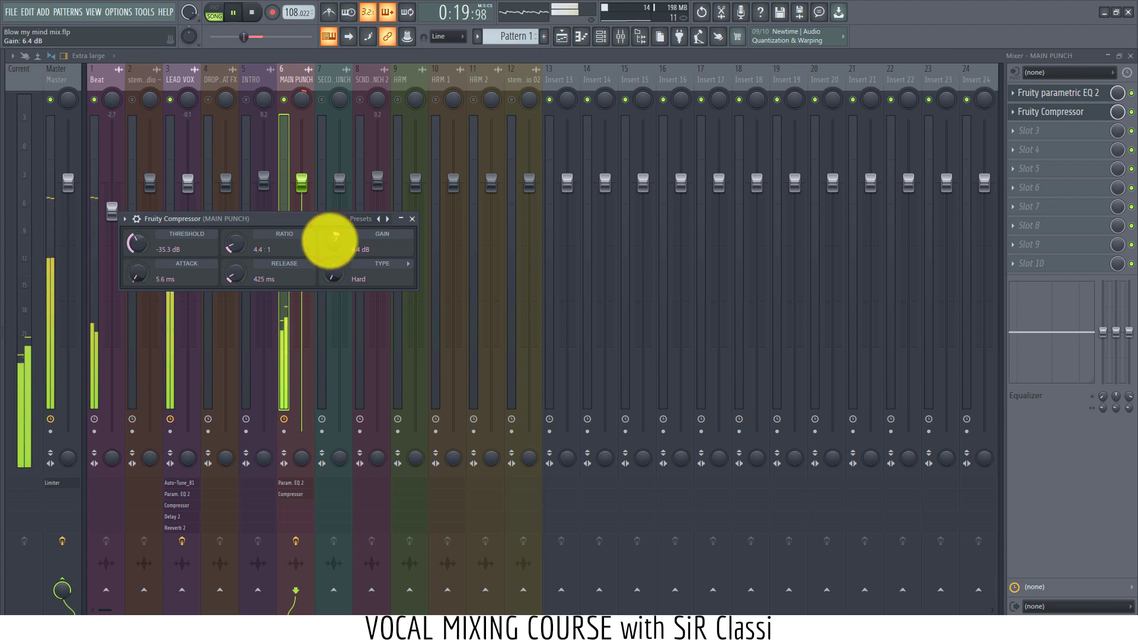
left_click(336, 236)
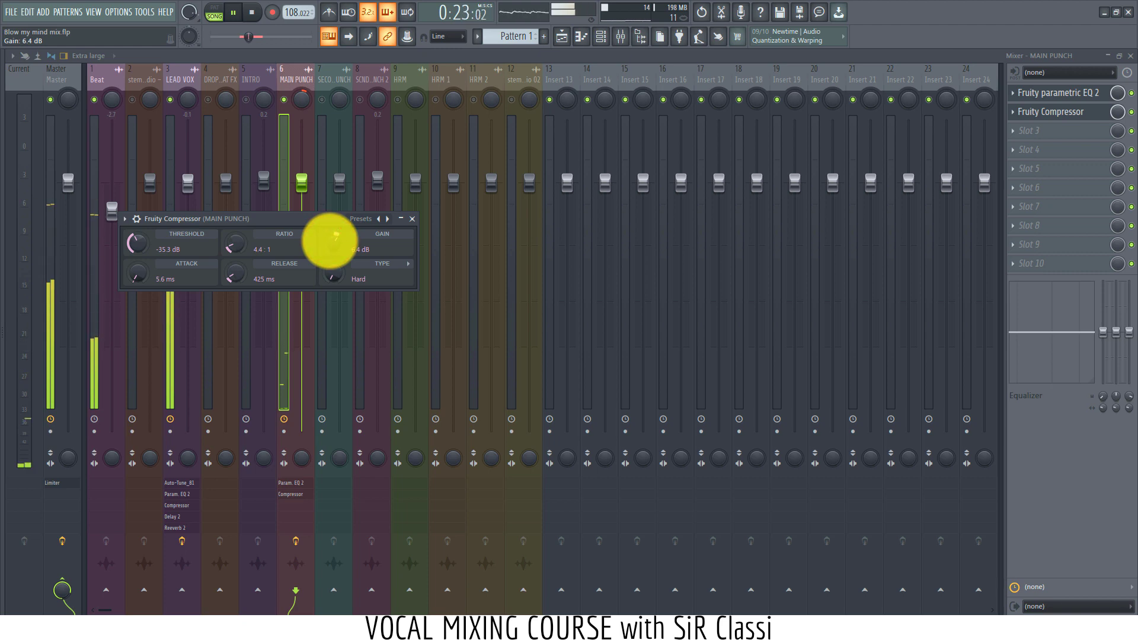
key("space")
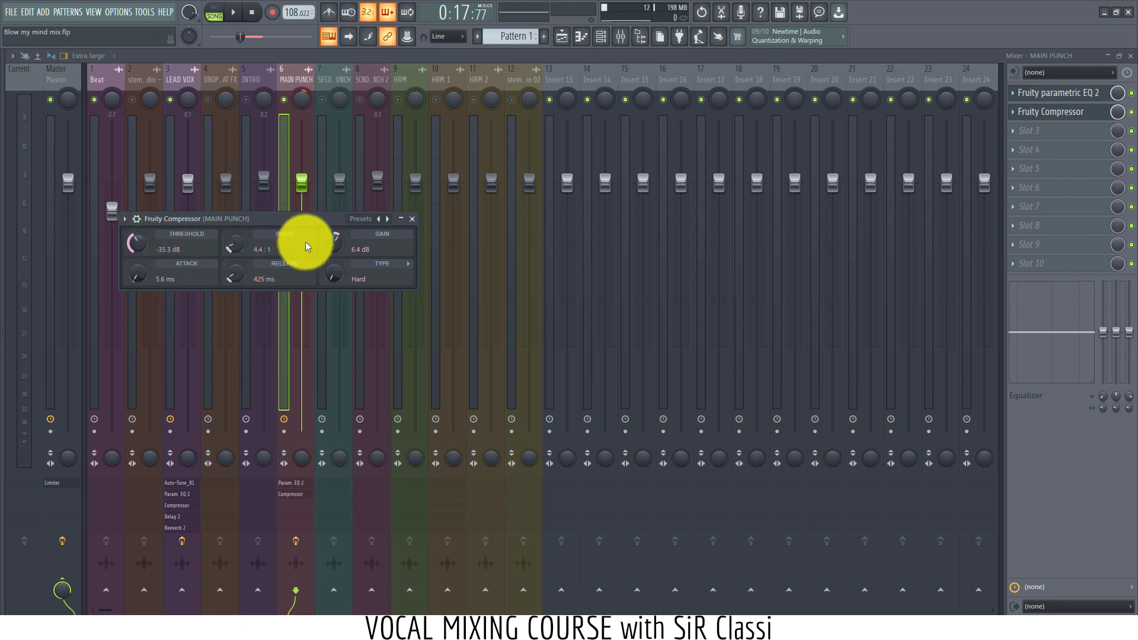
left_click(363, 244)
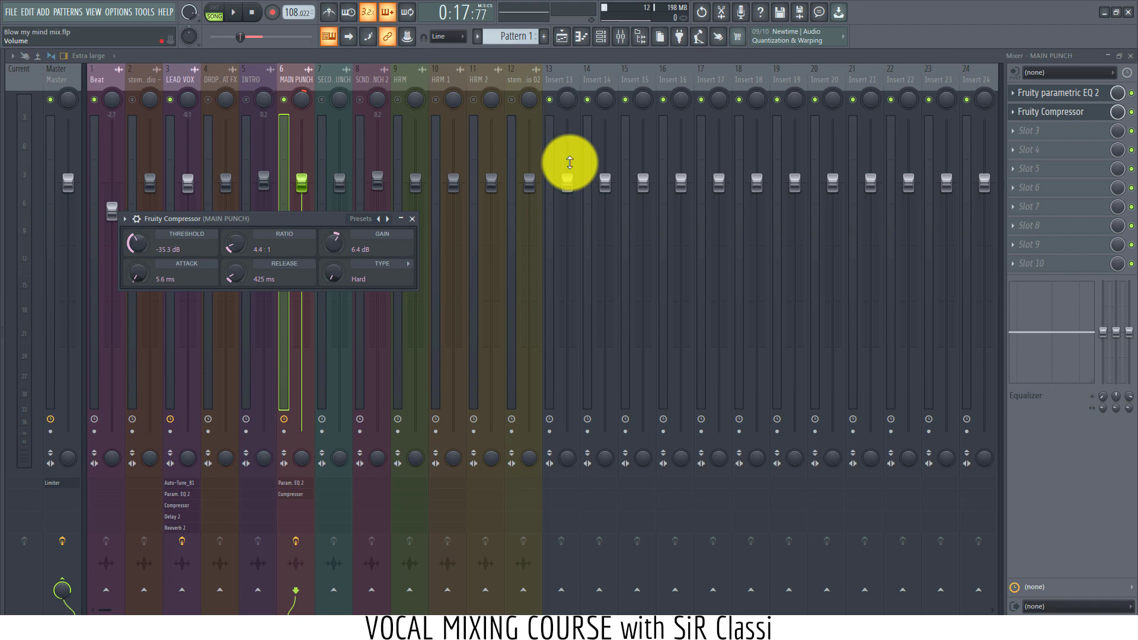
Step: Load Auto-Tune_81 on MAIN PUNCH and move it to the first slot, ahead of the EQ and compressor
left_click(1049, 131)
left_click(744, 46)
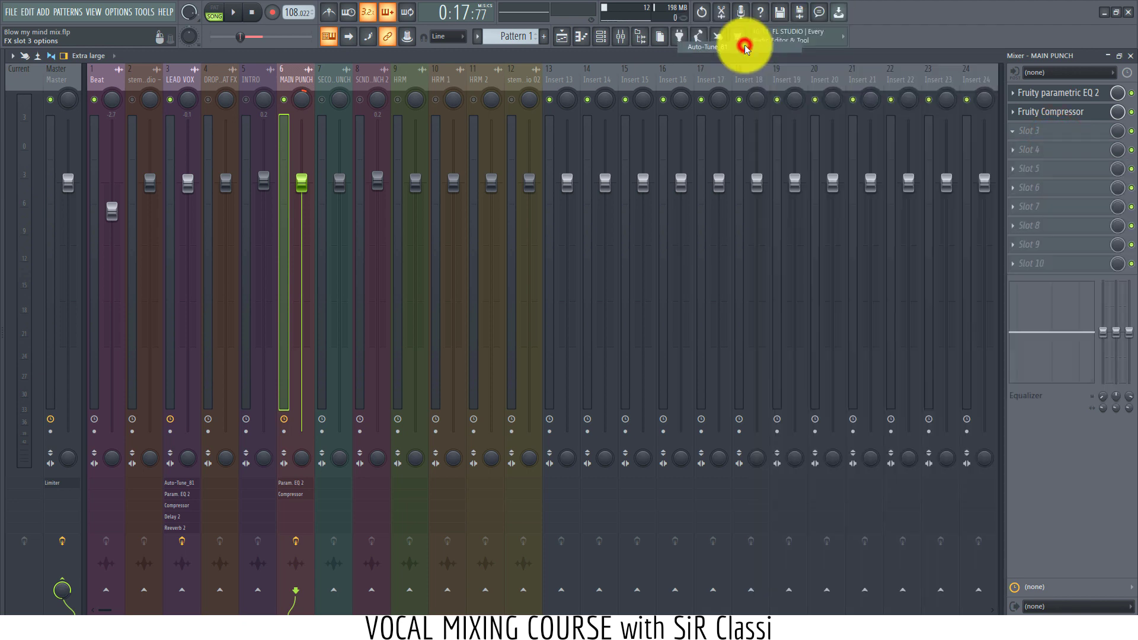
left_click_drag(1037, 136, 1042, 89)
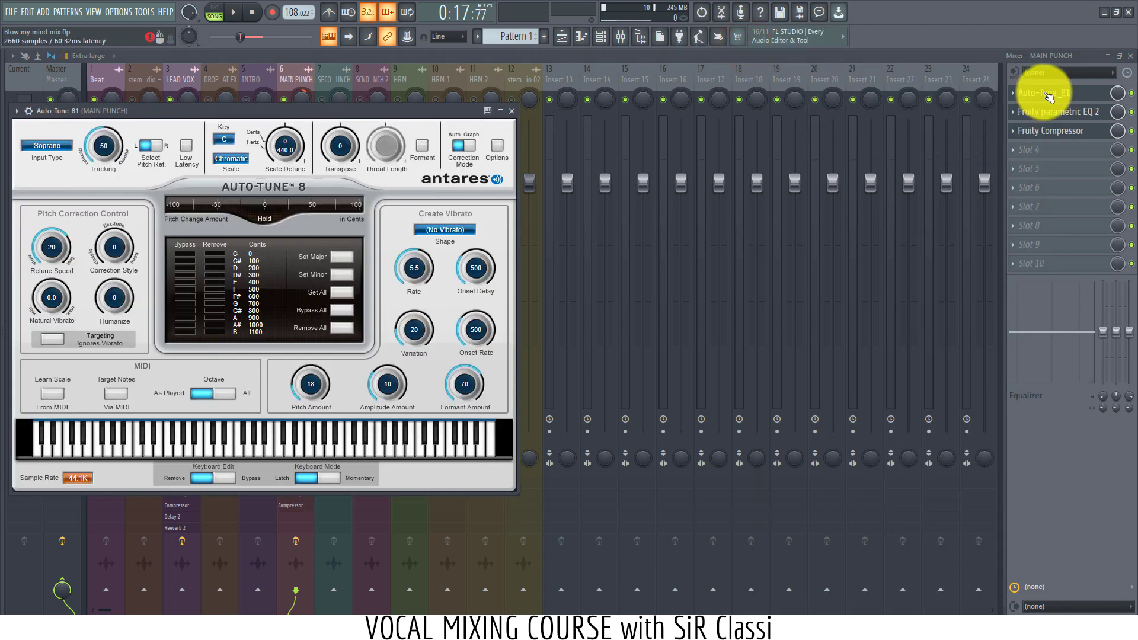
left_click_drag(371, 113, 683, 159)
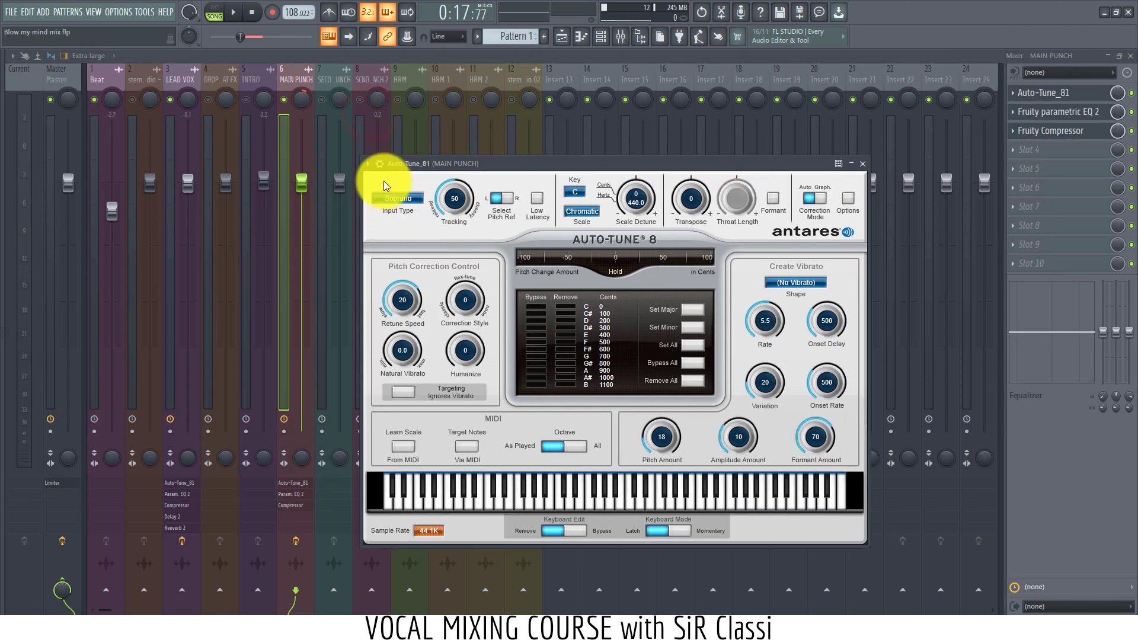
Step: Set MAIN PUNCH's Auto-Tune to Low Male input, key Eb, Major scale and a retune speed of 6 msec
left_click(397, 201)
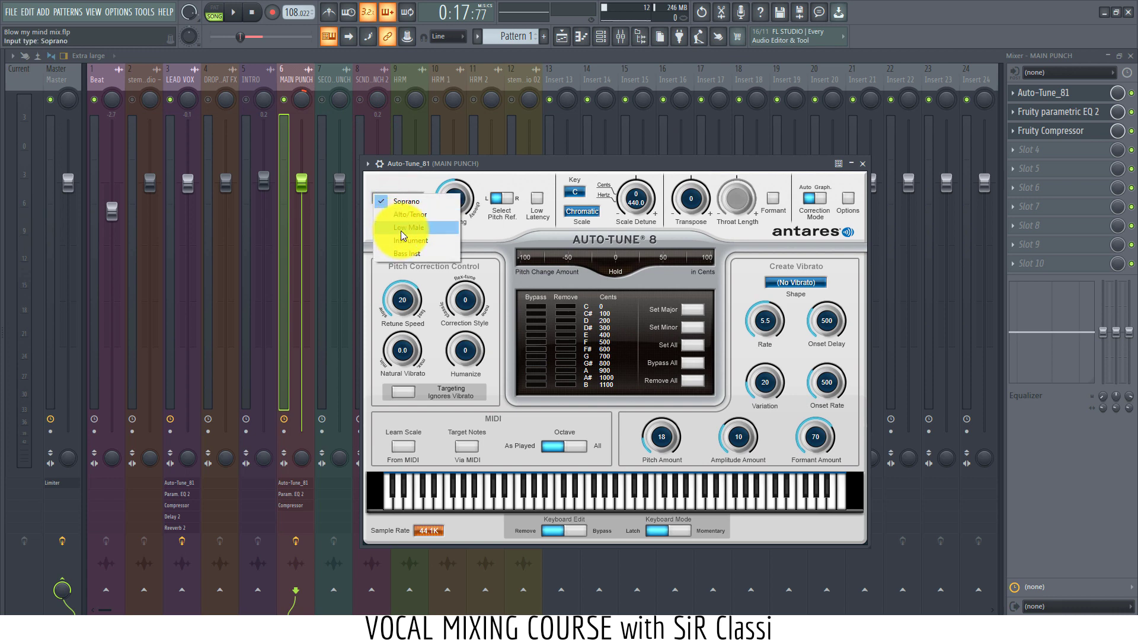
left_click(403, 227)
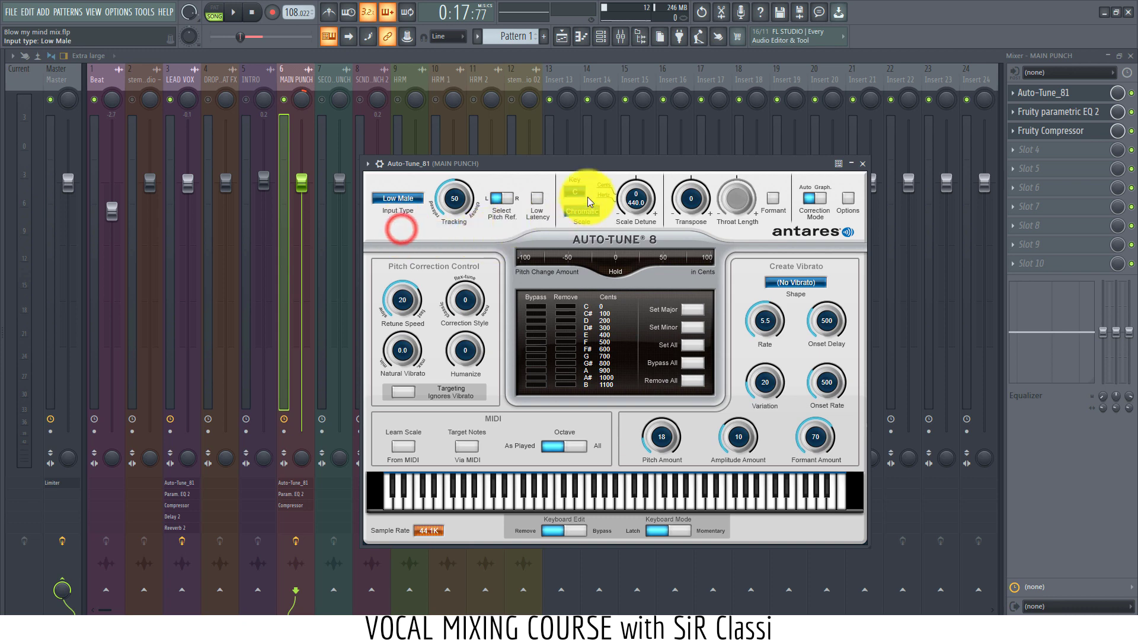
left_click(565, 185)
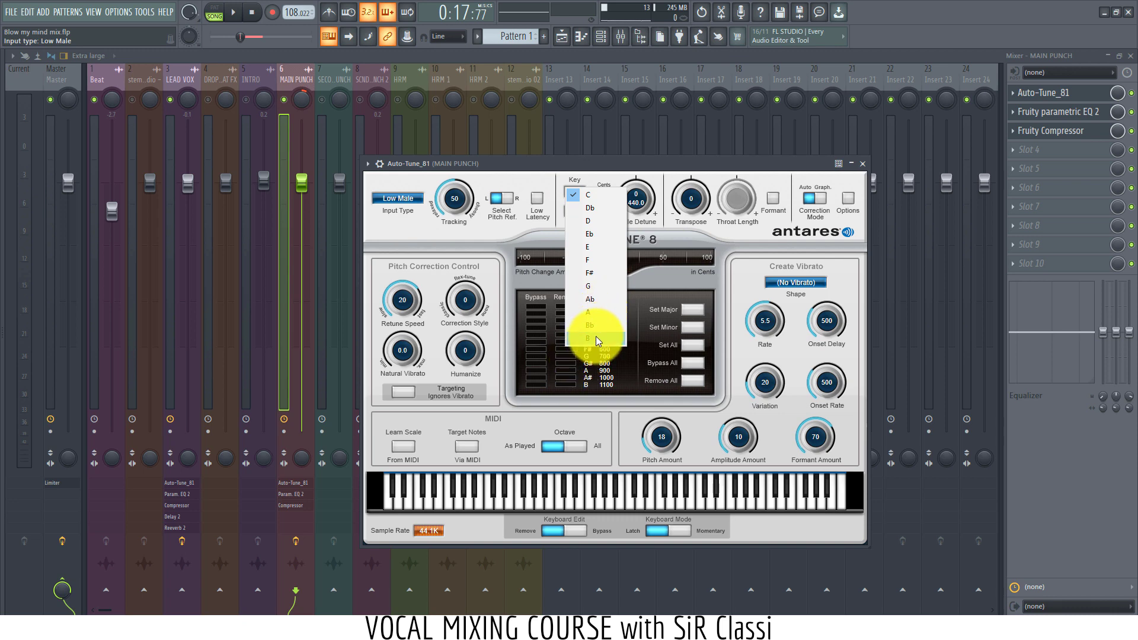
left_click(593, 235)
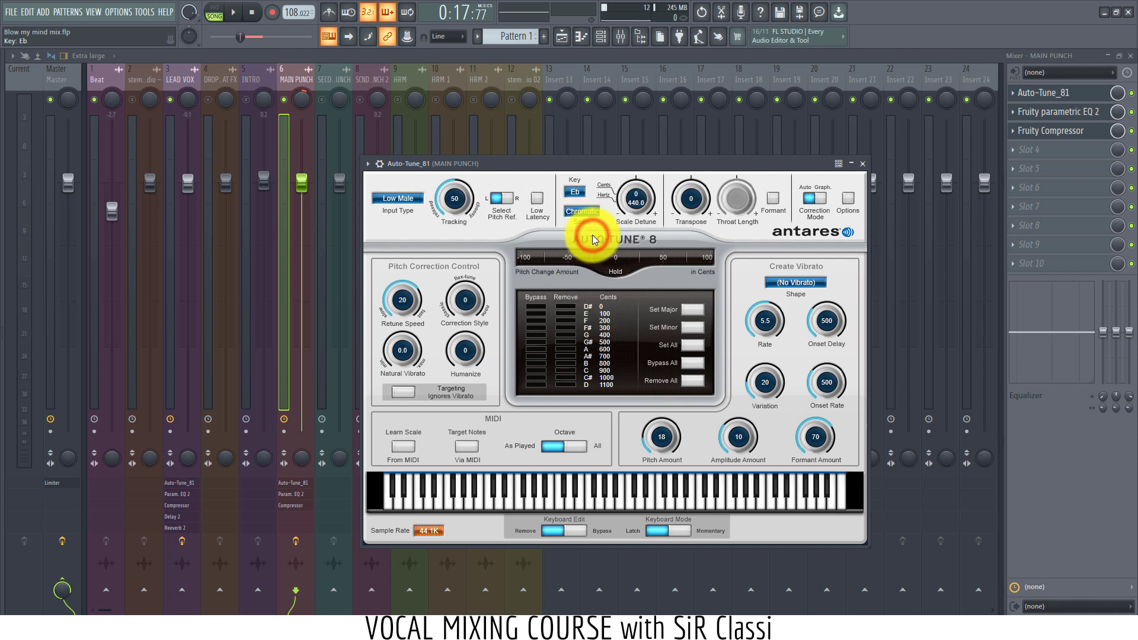
left_click(577, 205)
left_click(577, 212)
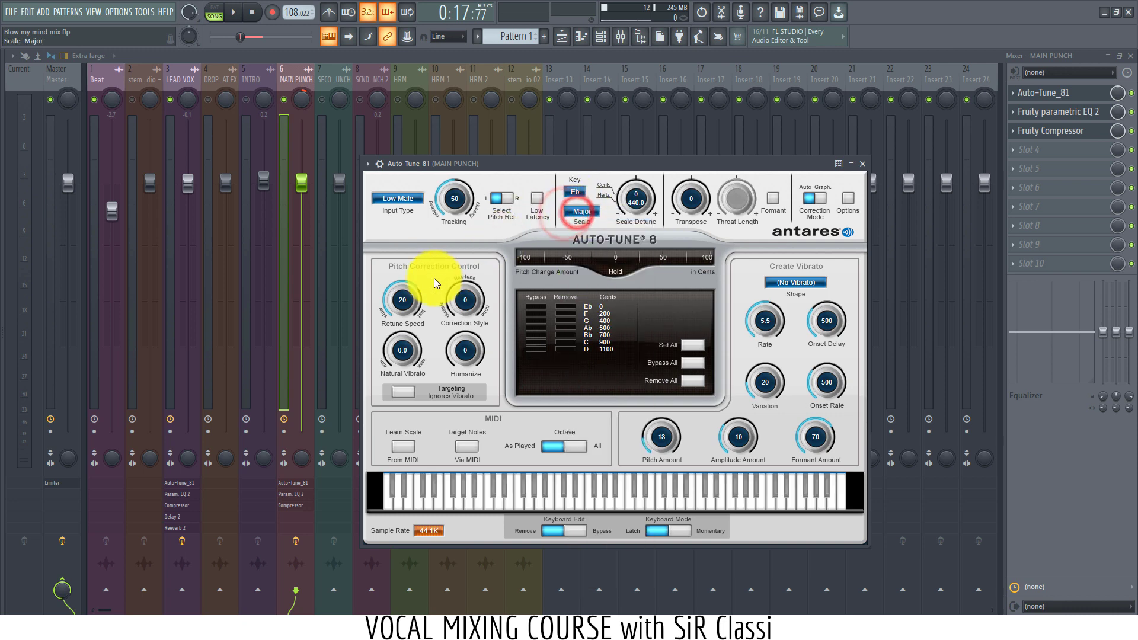
left_click_drag(412, 297, 412, 294)
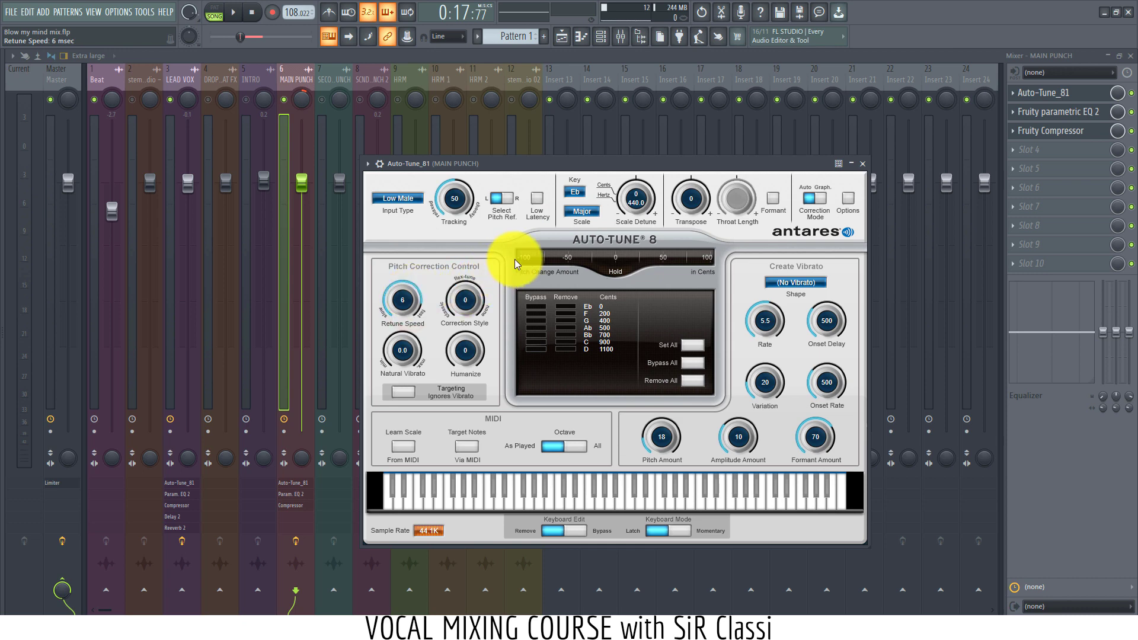
Step: Play the song with the tuned MAIN PUNCH, set the Auto-Tune retune speed to 5 and stop playback
left_click(510, 164)
key("space")
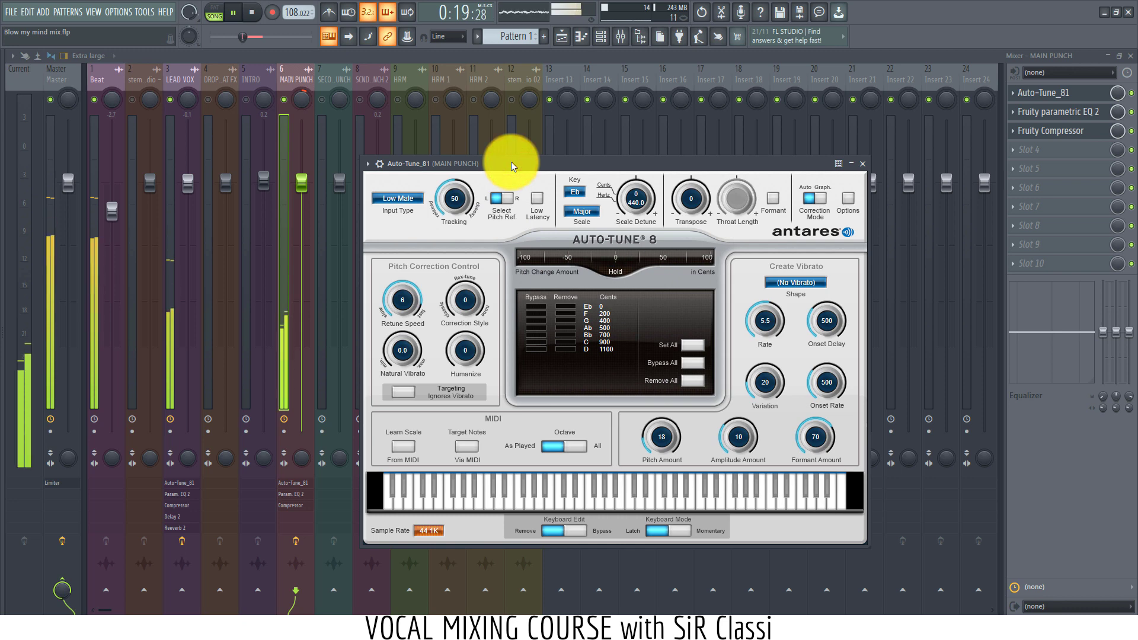
left_click(399, 308)
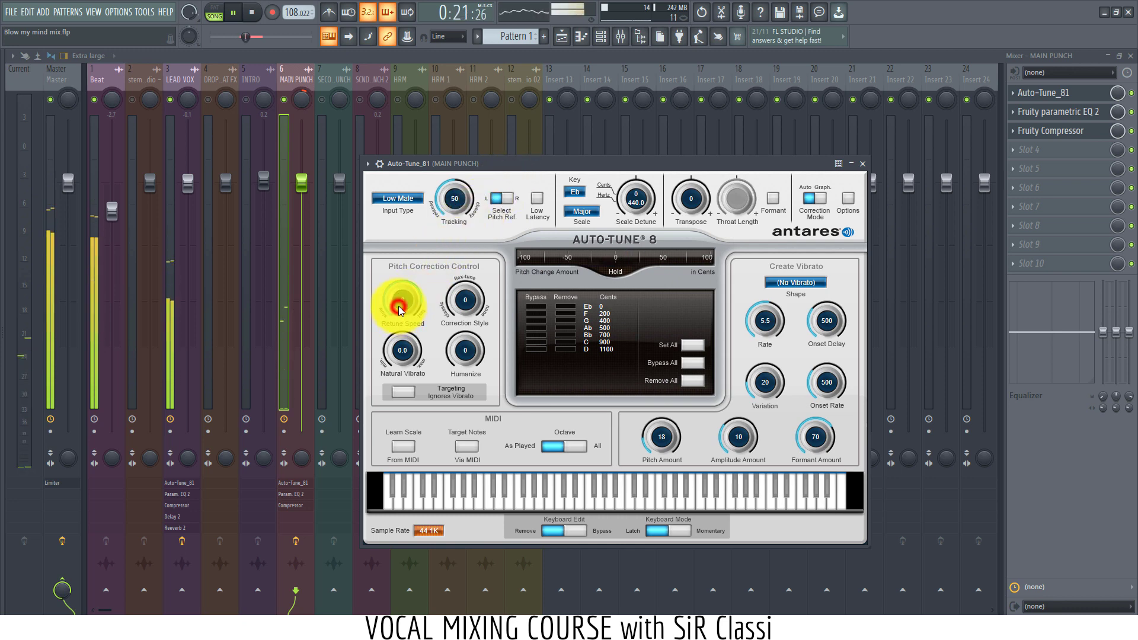
left_click_drag(398, 307, 399, 306)
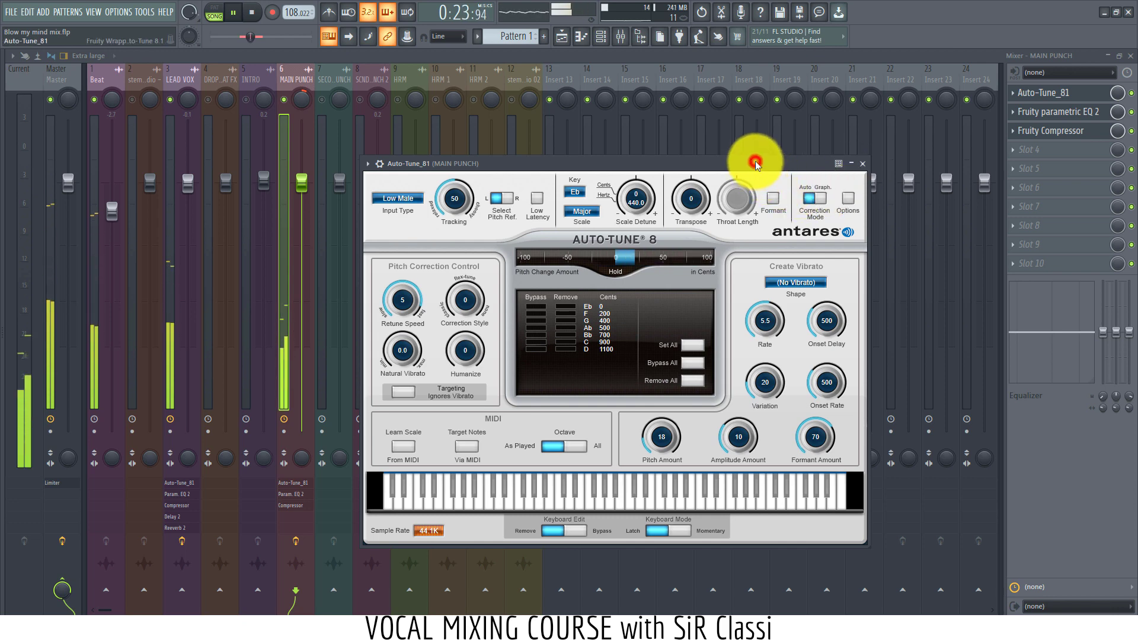
key("space")
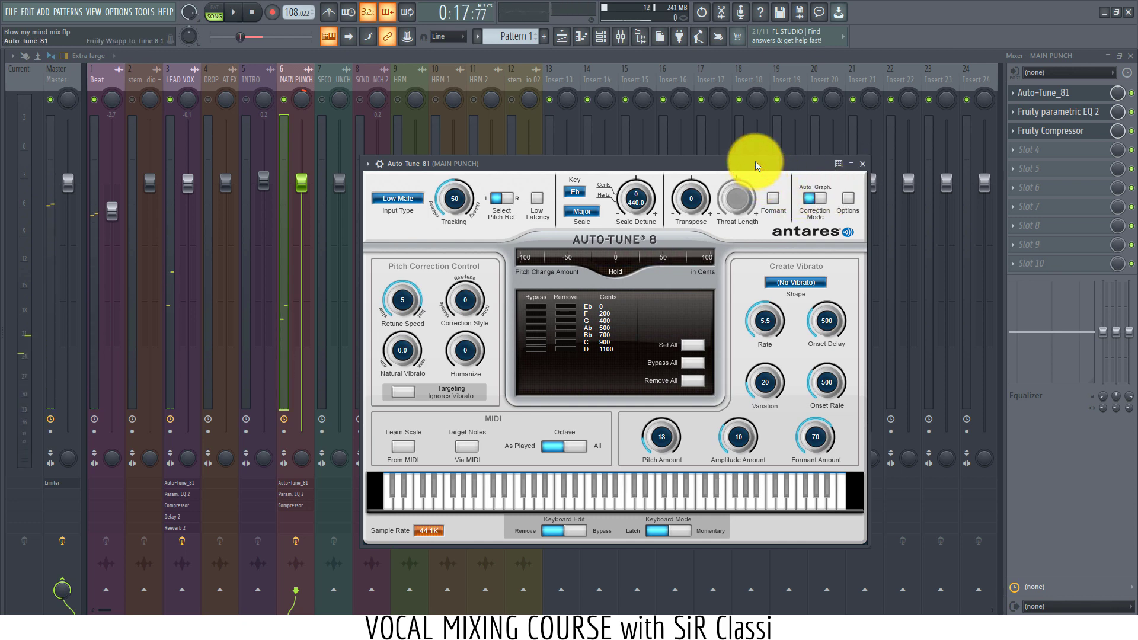
Step: Load Fruity Reeverb 2 into slot 4 of MAIN PUNCH, adjust its cut filter, bass and room size, and set the decay time to 2.6 sec
left_click(1031, 149)
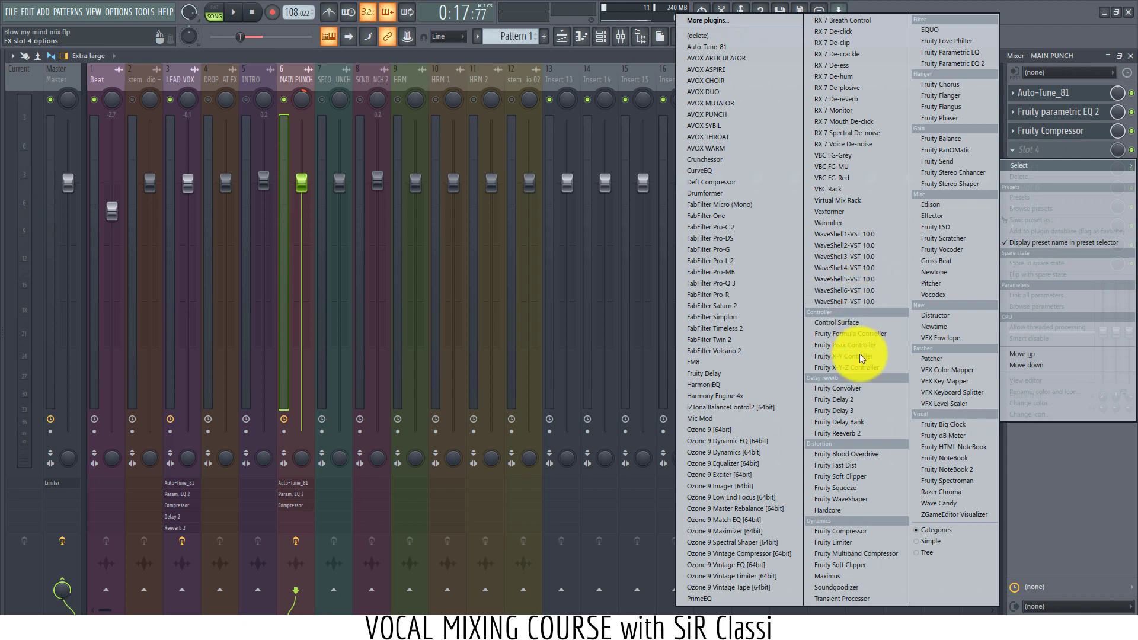
left_click(841, 432)
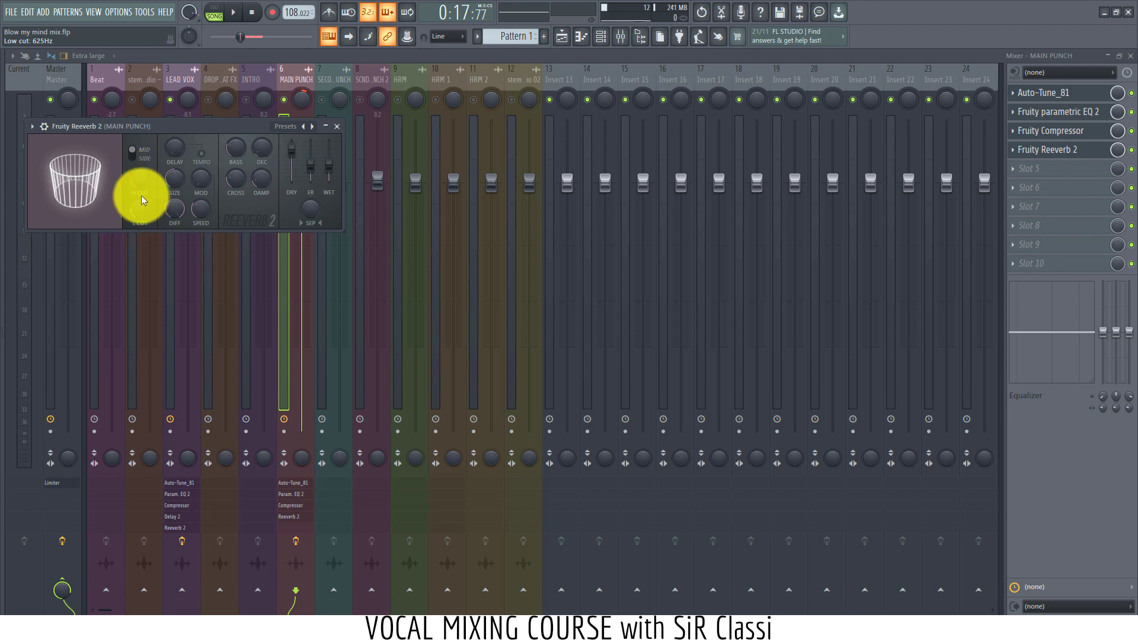
left_click_drag(137, 189, 140, 178)
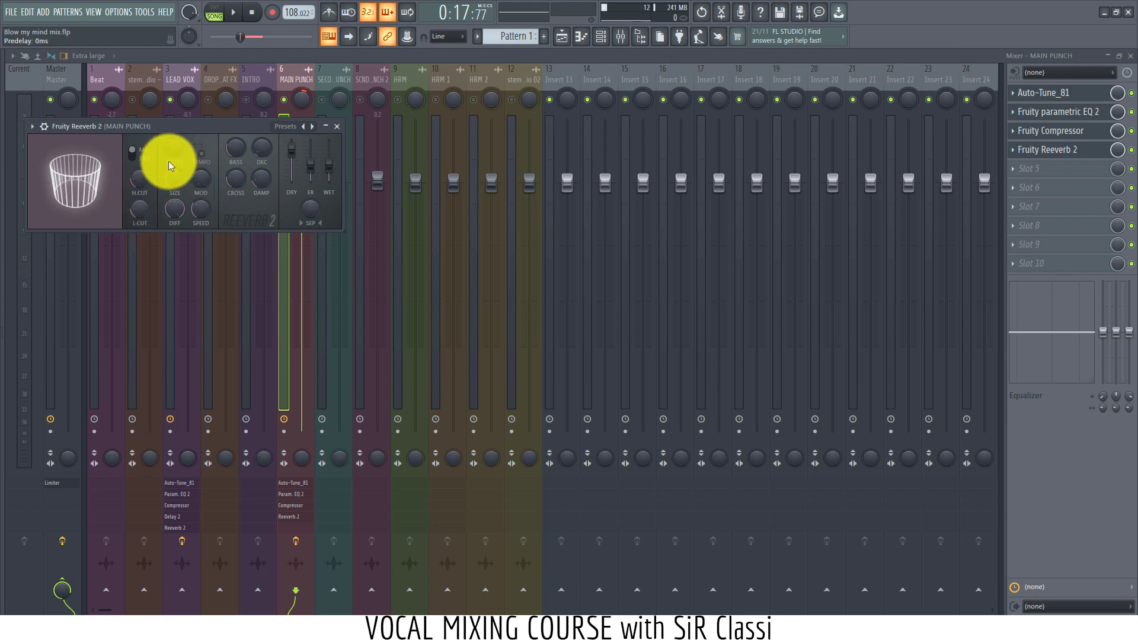
mouse_move(237, 146)
left_mouse_down()
mouse_move(216, 274)
mouse_move(242, 140)
left_mouse_up()
mouse_move(175, 178)
left_mouse_down()
mouse_move(176, 145)
mouse_move(167, 177)
left_mouse_up()
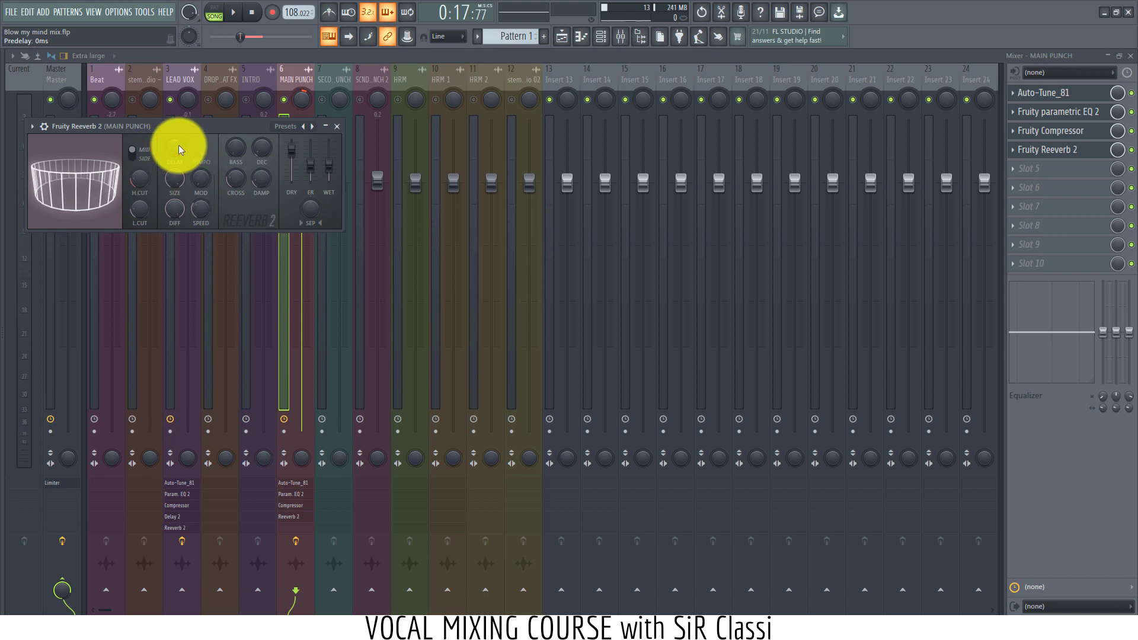
left_click(327, 165)
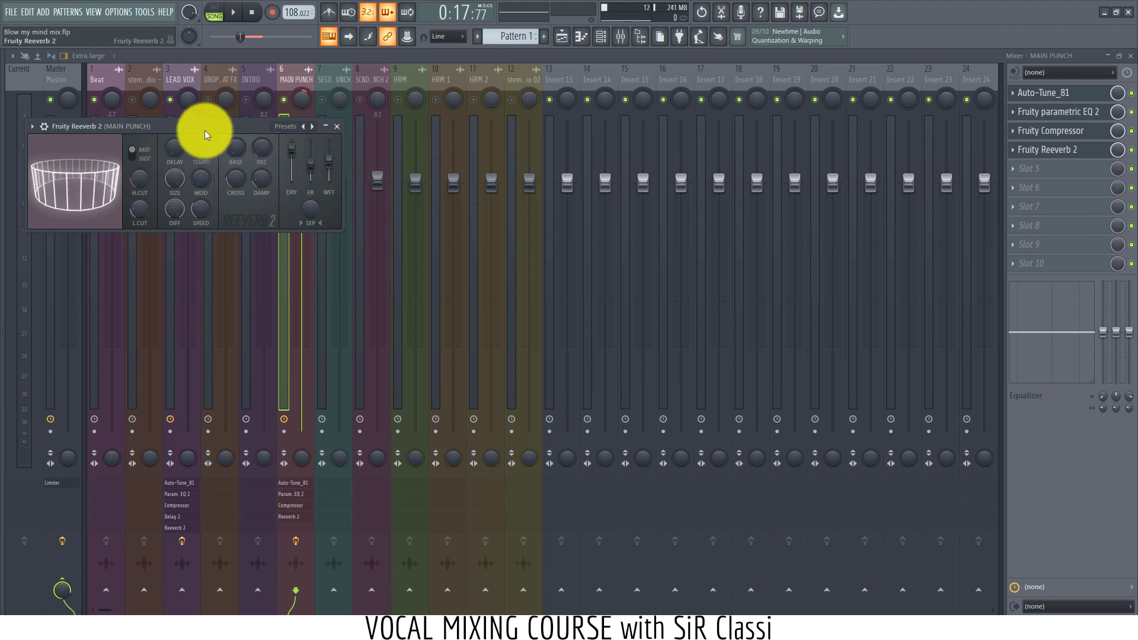
left_click(264, 146)
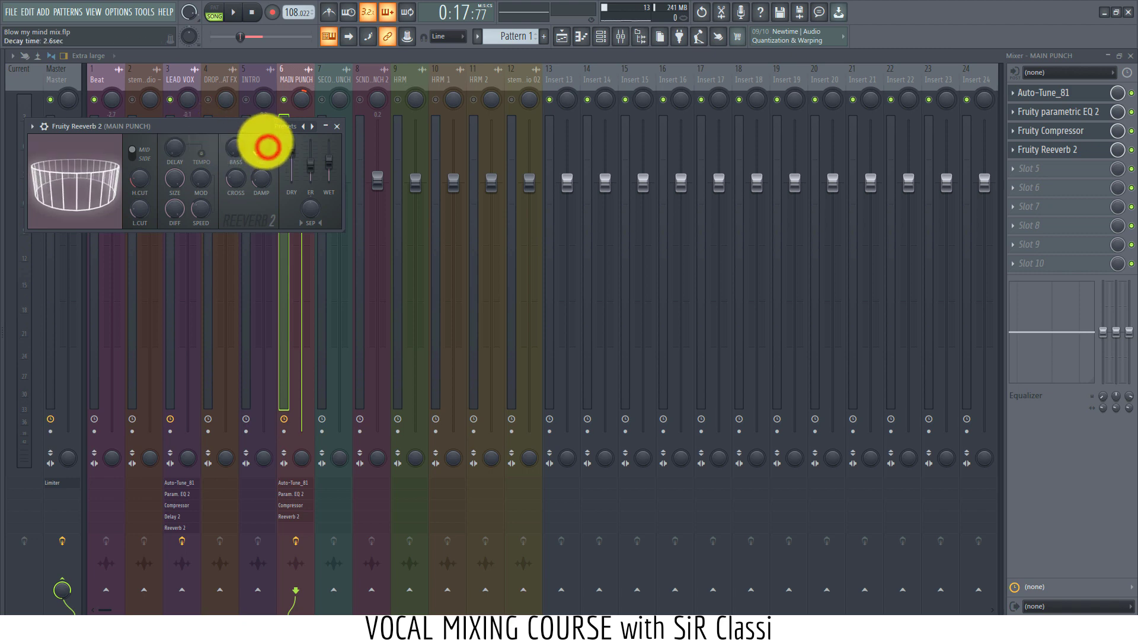
left_click_drag(264, 143, 262, 144)
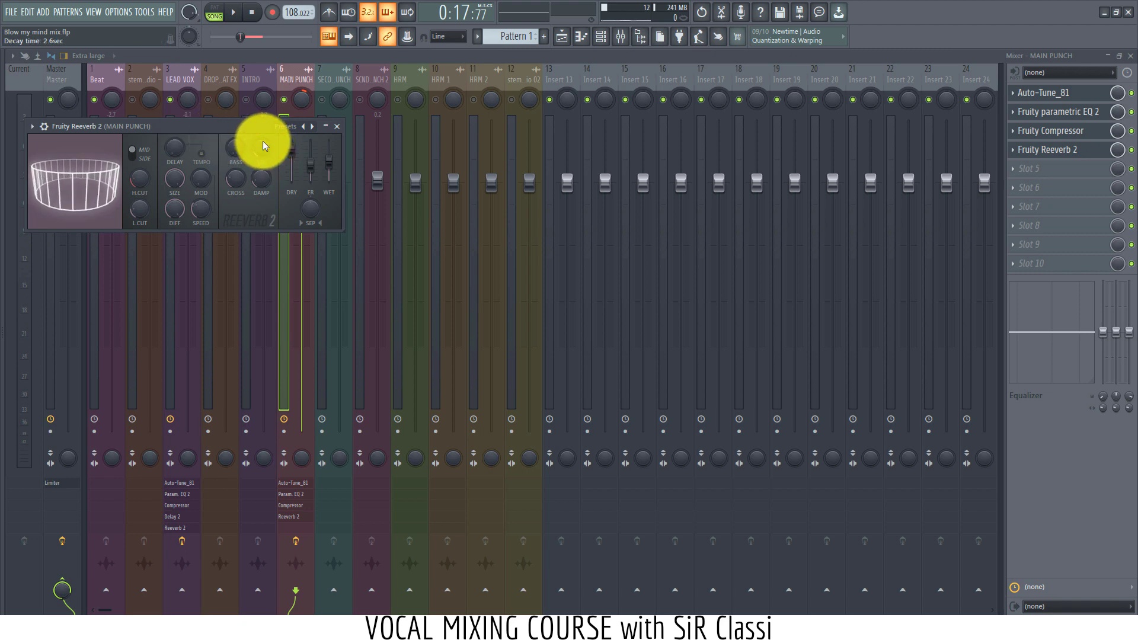
Step: Play the mix and try a decay time of about 4.0 s on the MAIN PUNCH reverb
left_click(181, 129)
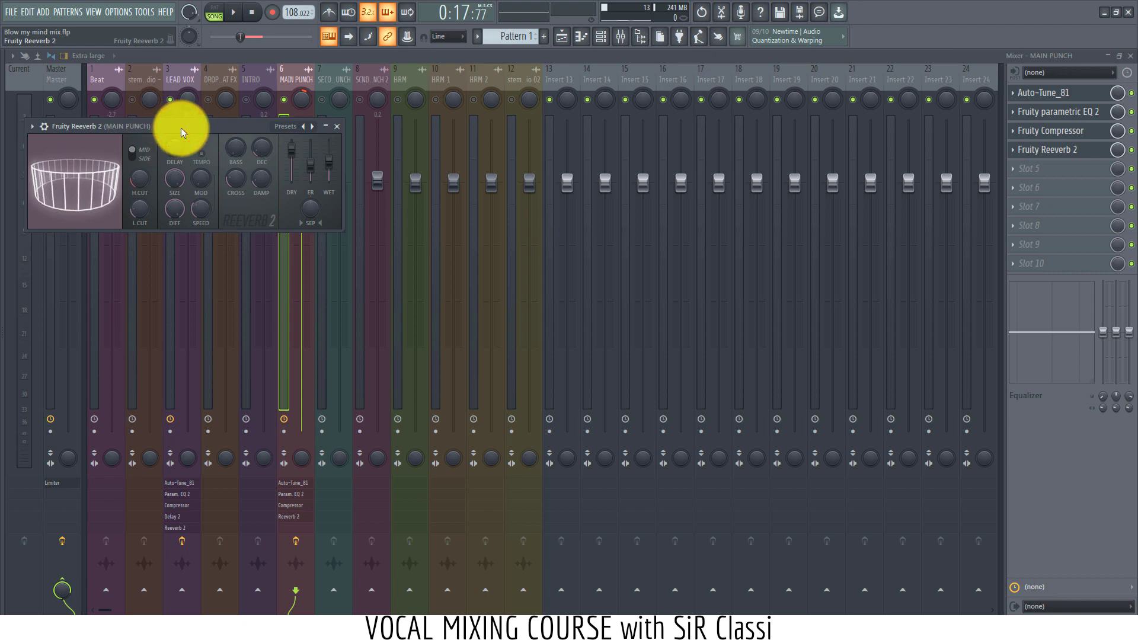
key("space")
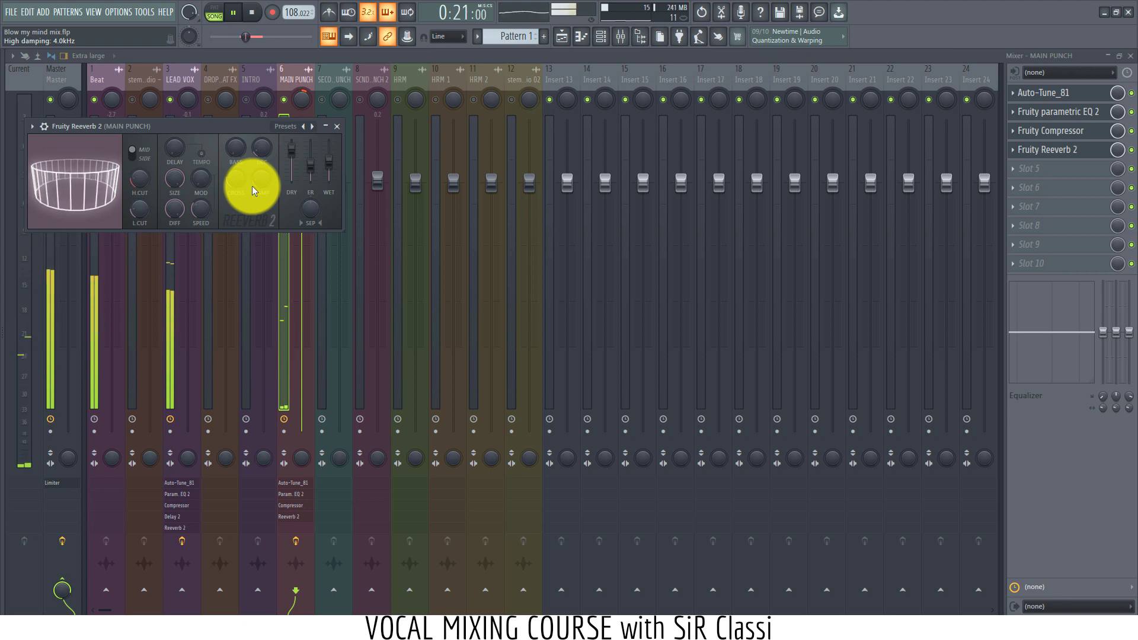
left_click(260, 151)
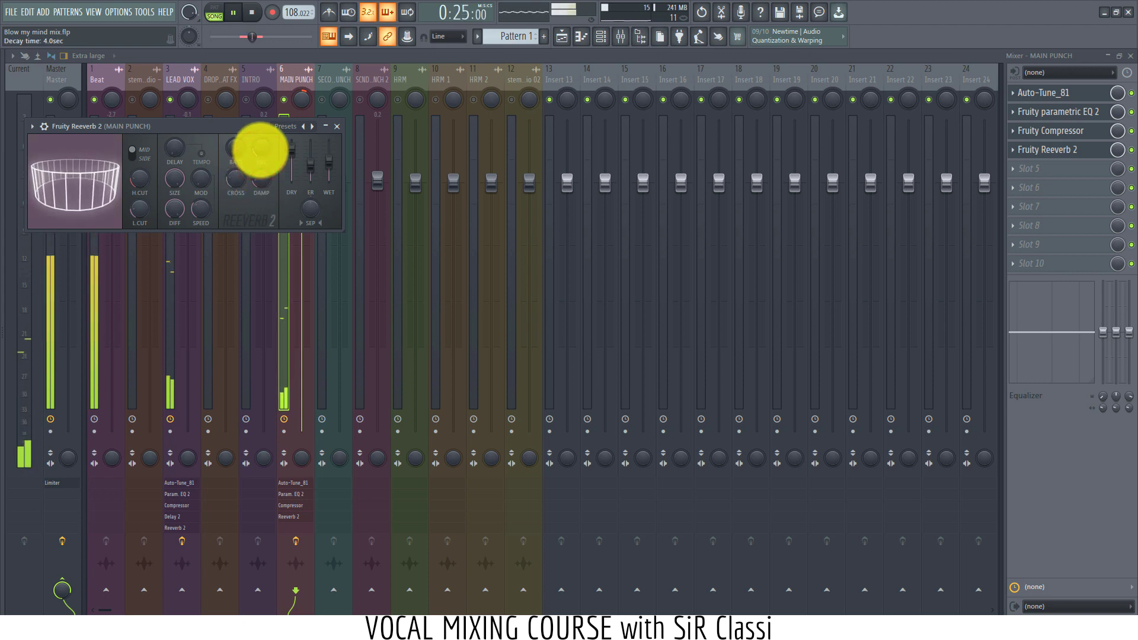
left_click_drag(261, 150, 260, 166)
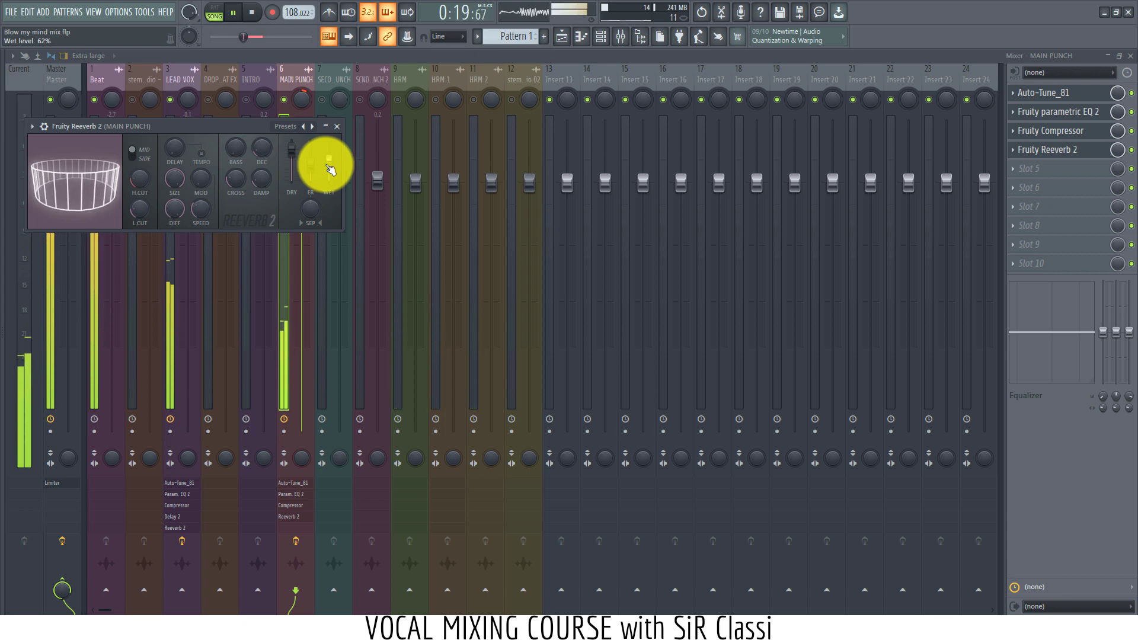
Step: Lower the MAIN PUNCH reverb's wet level and set its decay time to about 2.7 s, then stop playback and close the effect
left_click_drag(331, 170, 330, 181)
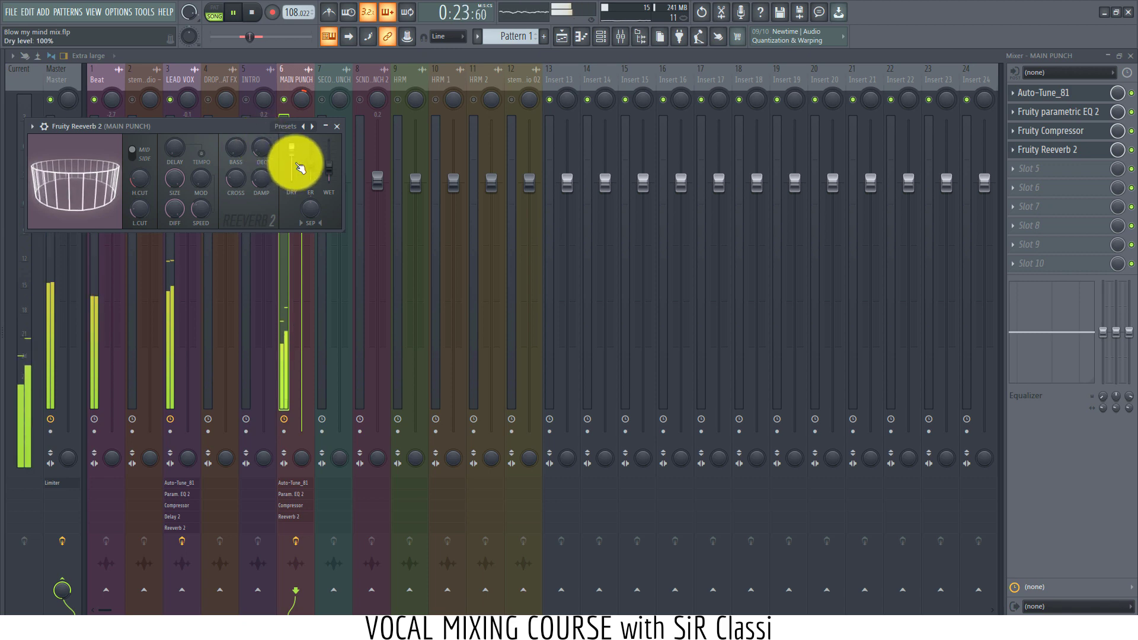
left_click_drag(261, 150, 261, 153)
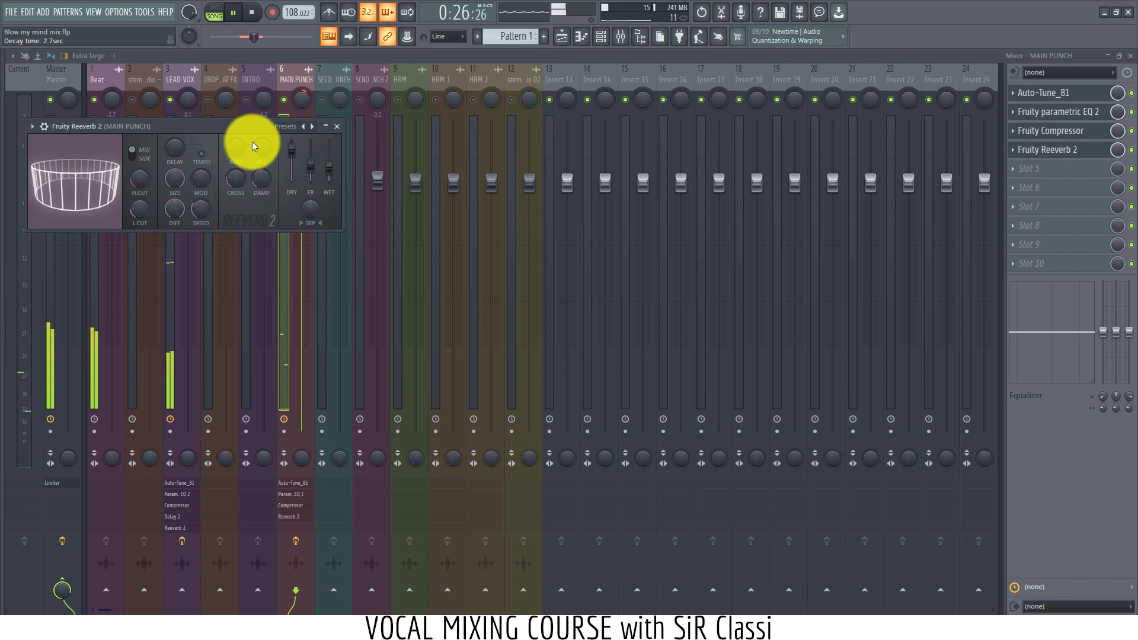
left_click(259, 129)
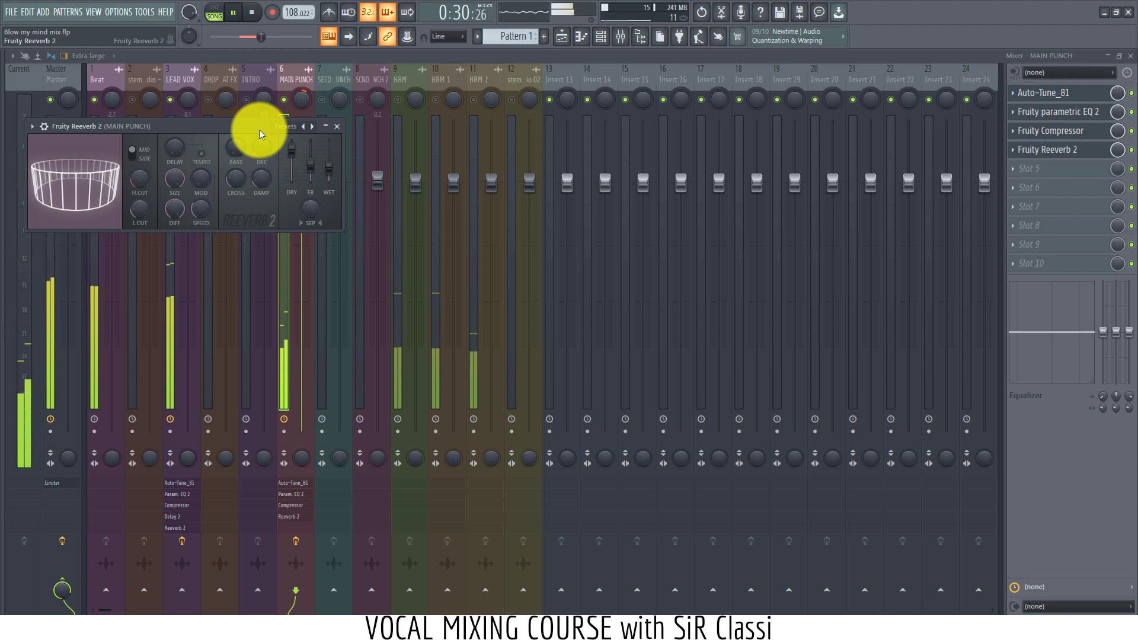
key("space")
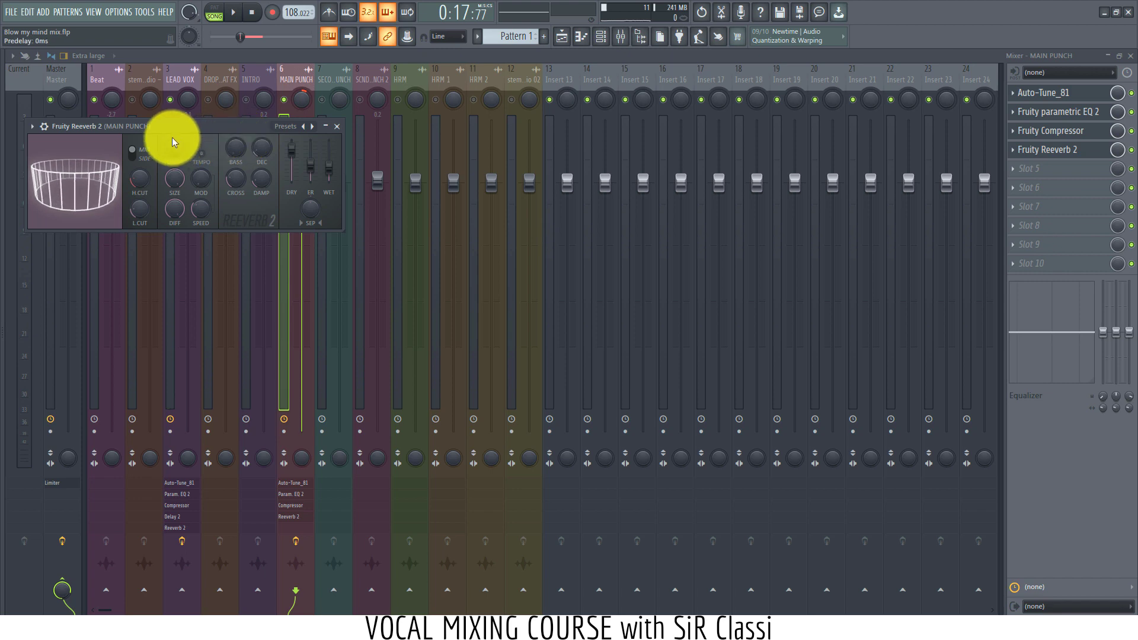
left_click(337, 126)
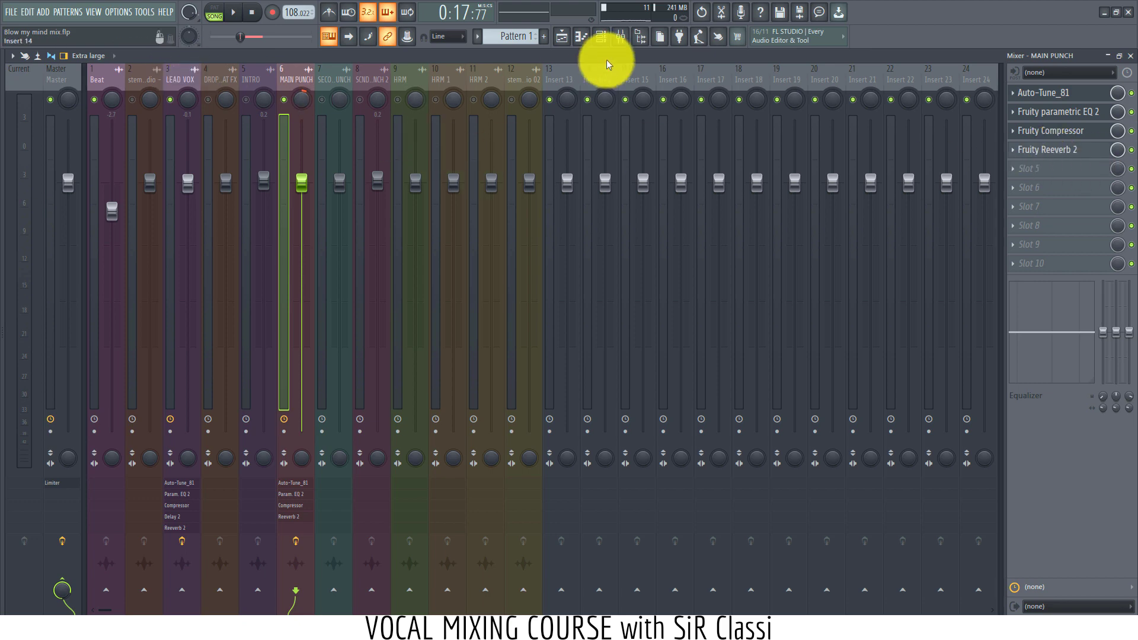
Step: Show the playlist and examine the SECONDARY PUNCH clip and its copy on the track below
left_click(562, 41)
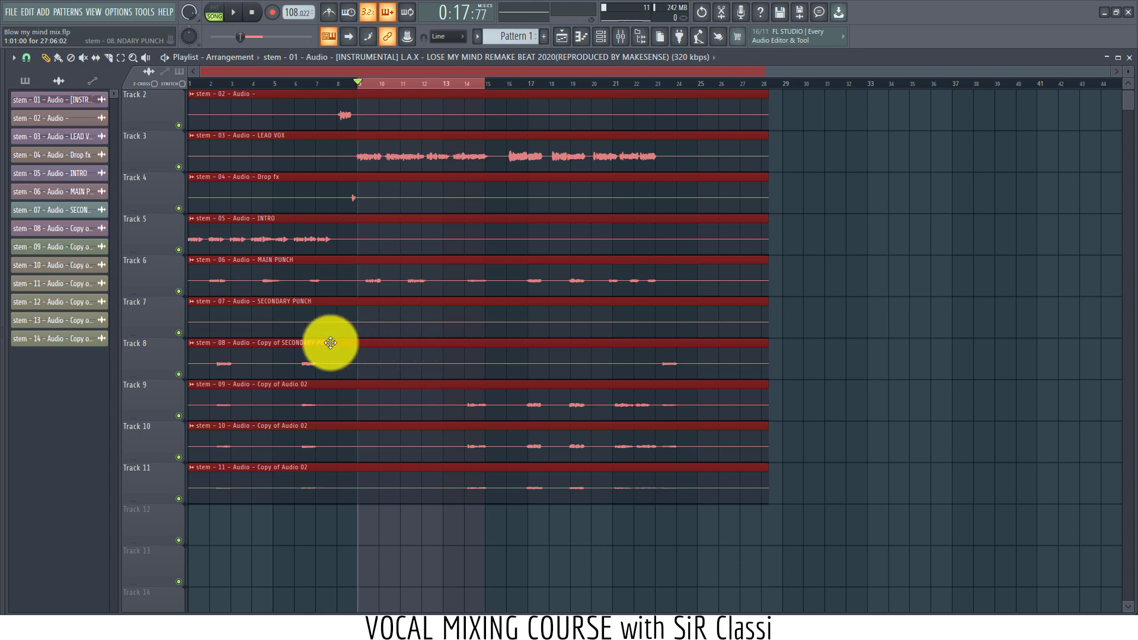
left_click(331, 322)
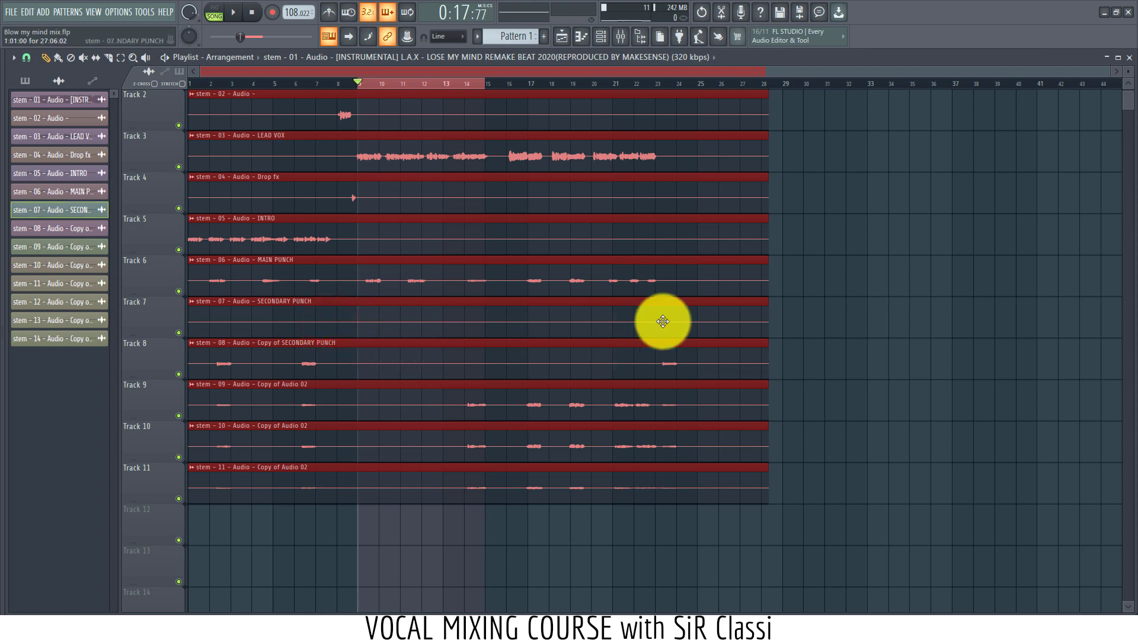
double_click(663, 321)
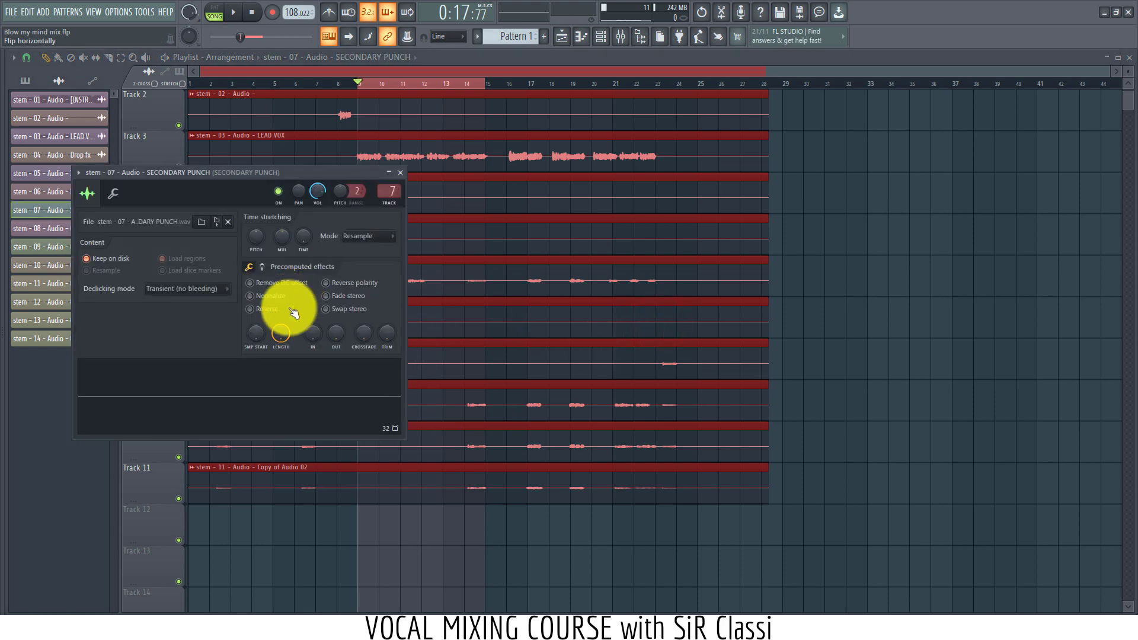
left_click(279, 300)
left_click(278, 300)
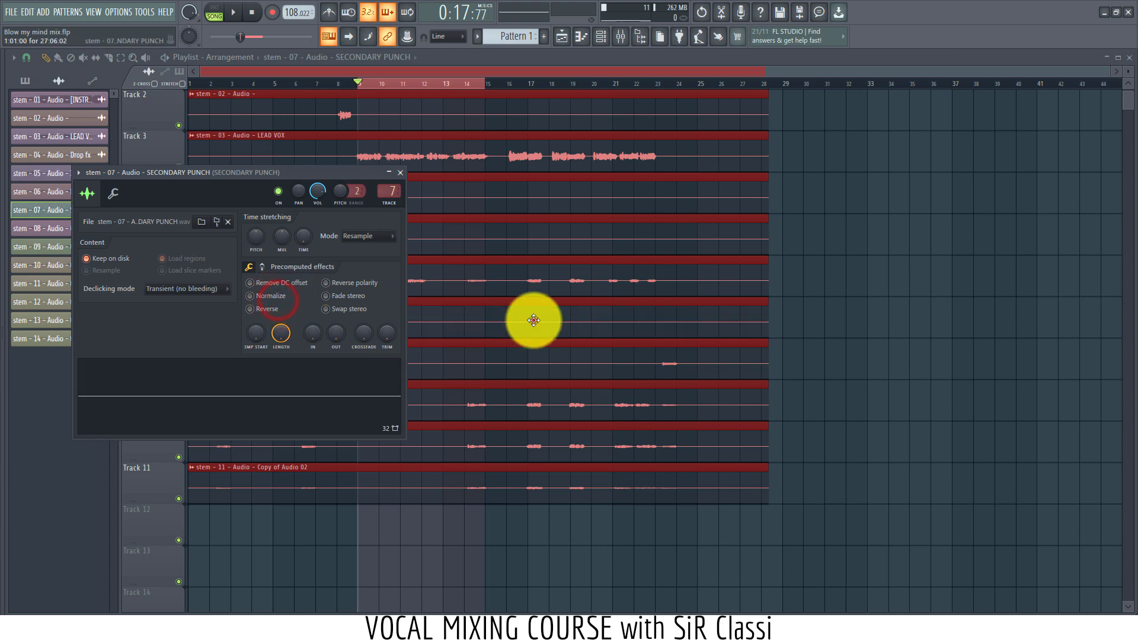
left_click(534, 320)
scroll(422, 204, "up", 1)
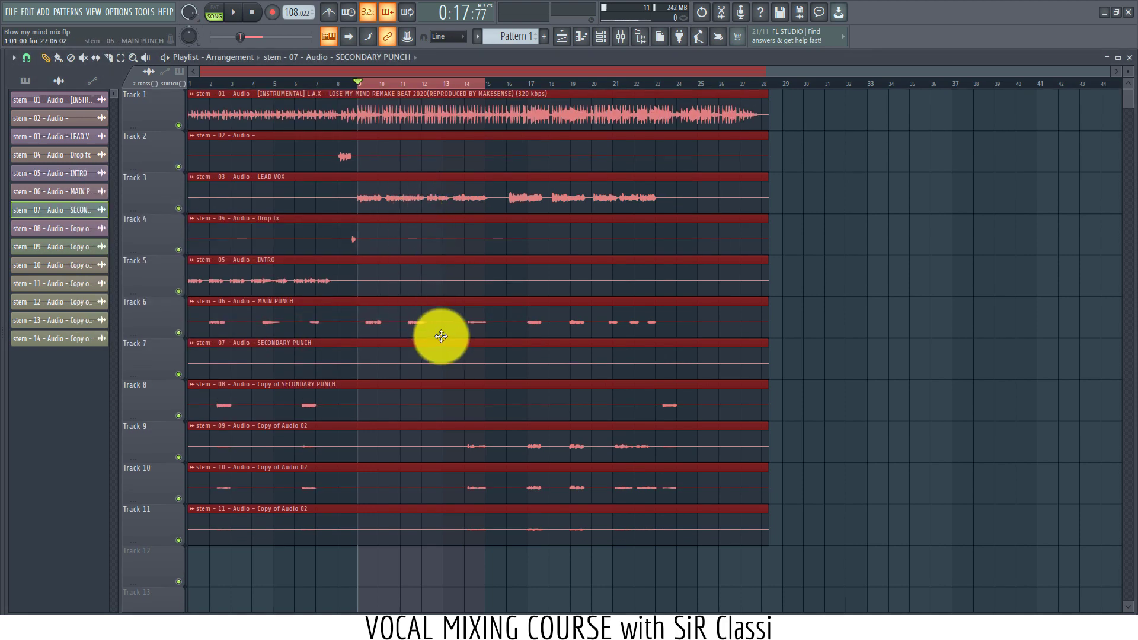
double_click(323, 406)
left_click(475, 398)
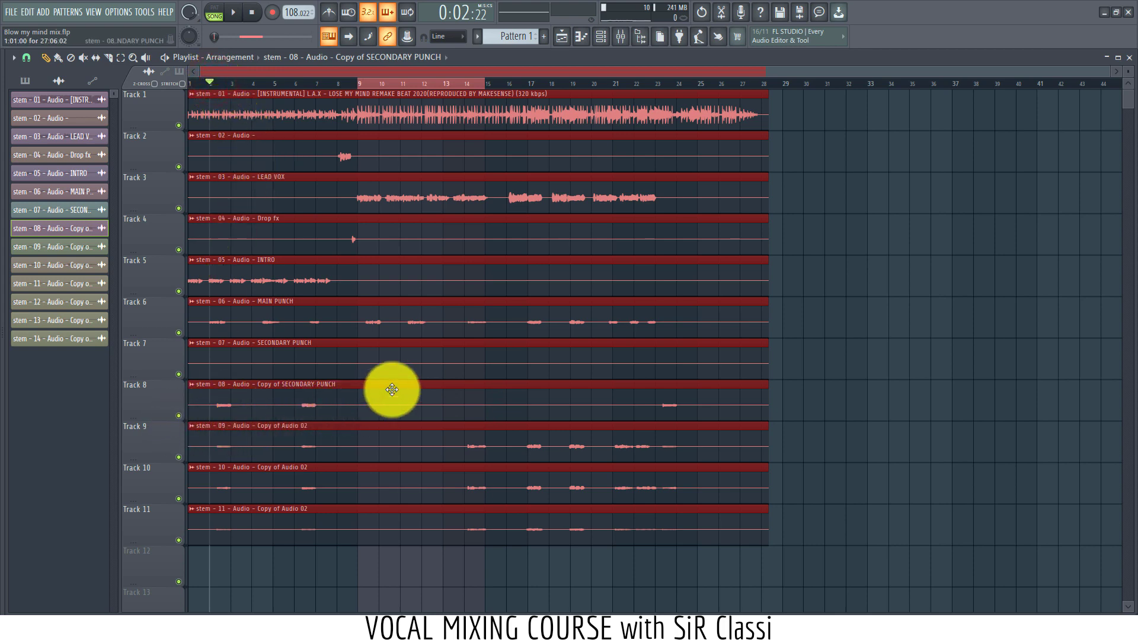
Step: Return the playhead to the song start, unmute the INTRO mixer track and audition it
left_click(190, 83)
double_click(290, 278)
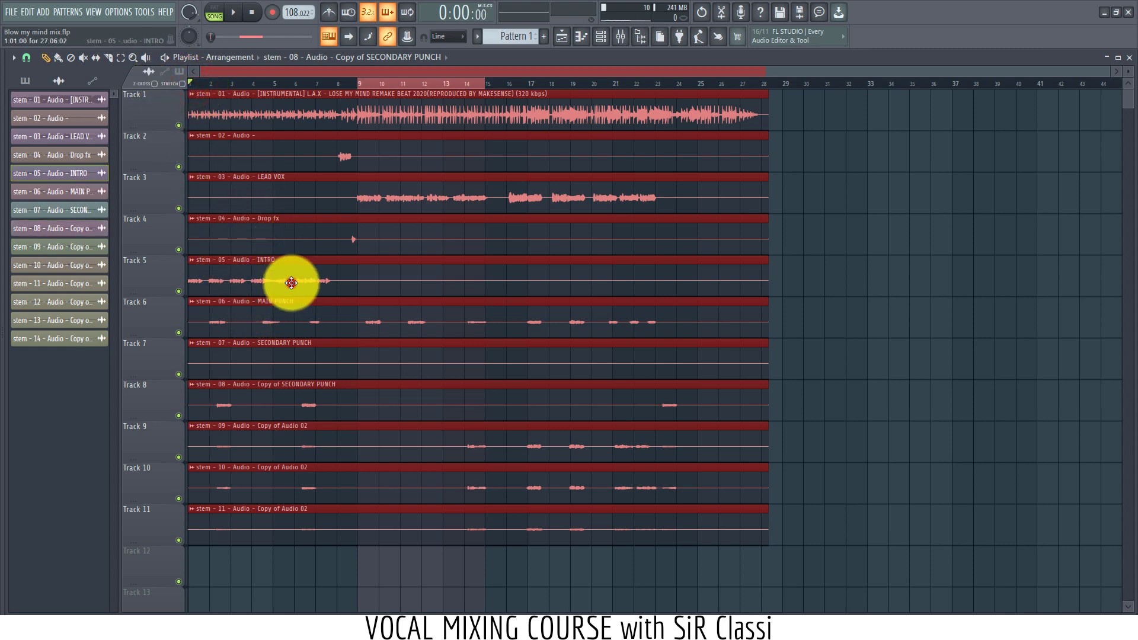
left_click(619, 37)
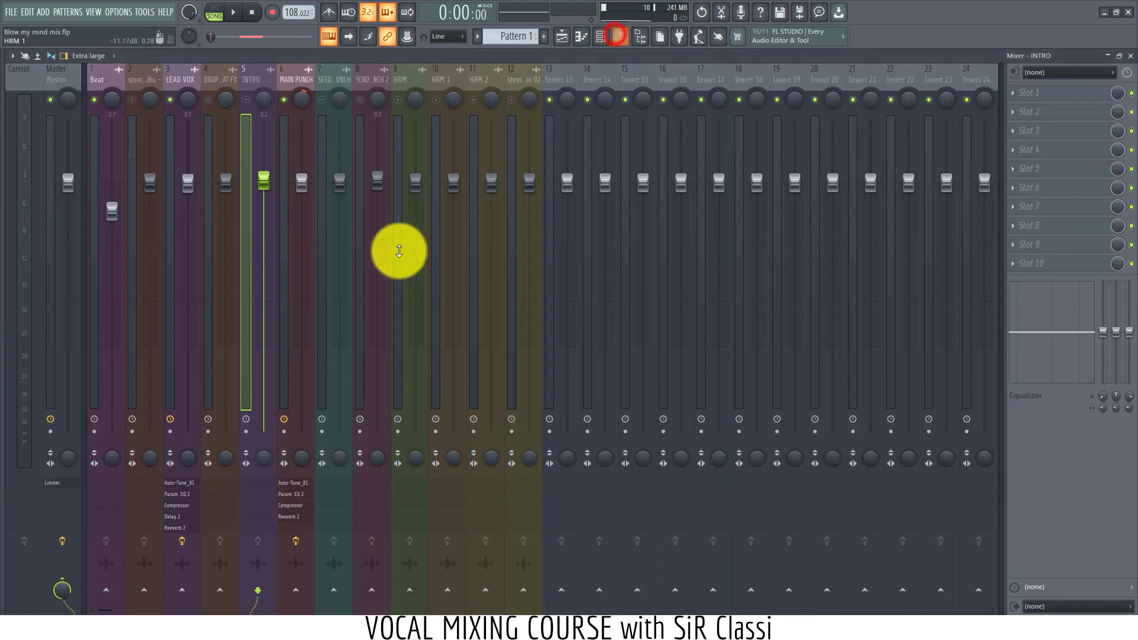
left_click(248, 99)
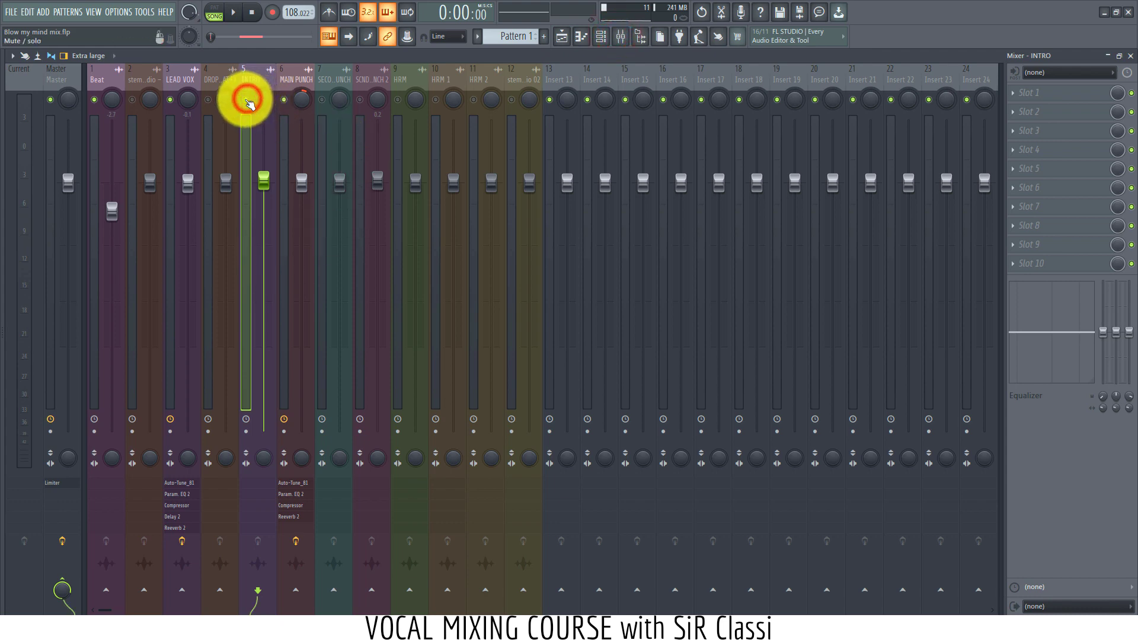
key("space")
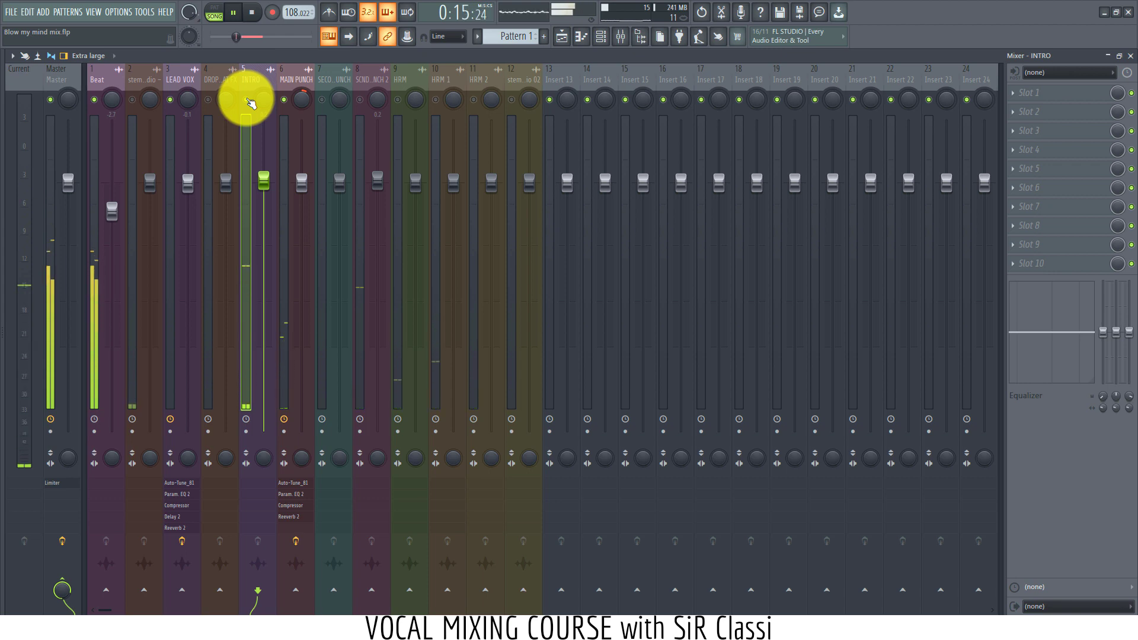
key("space")
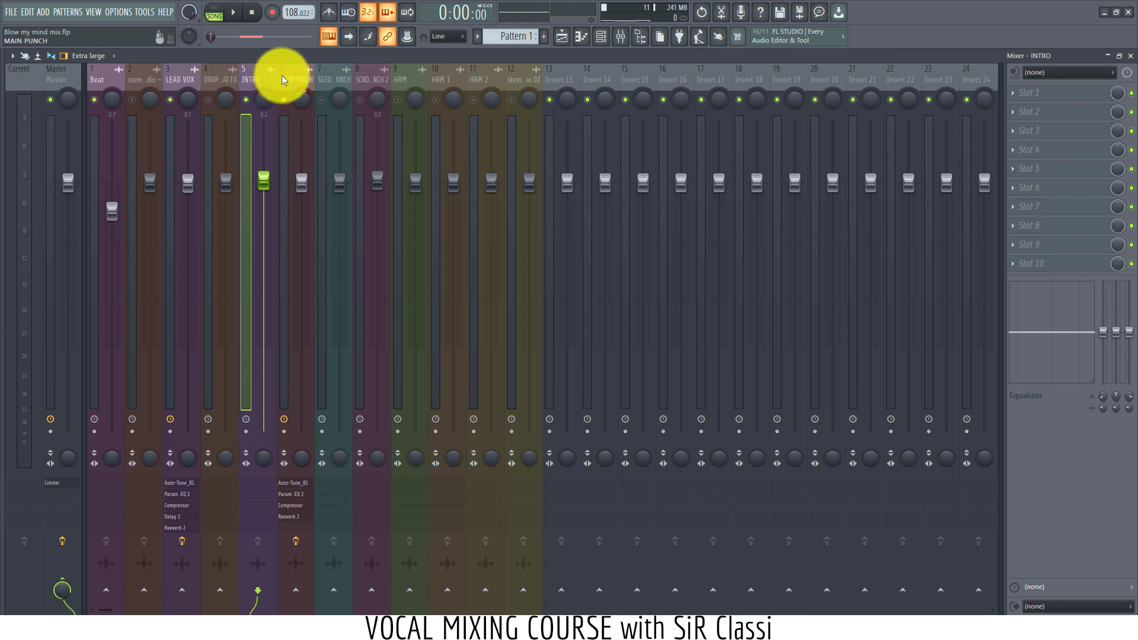
Step: Copy the LEAD VOX mixer track state, including its effects chain, onto the INTRO mixer track
left_click(175, 74)
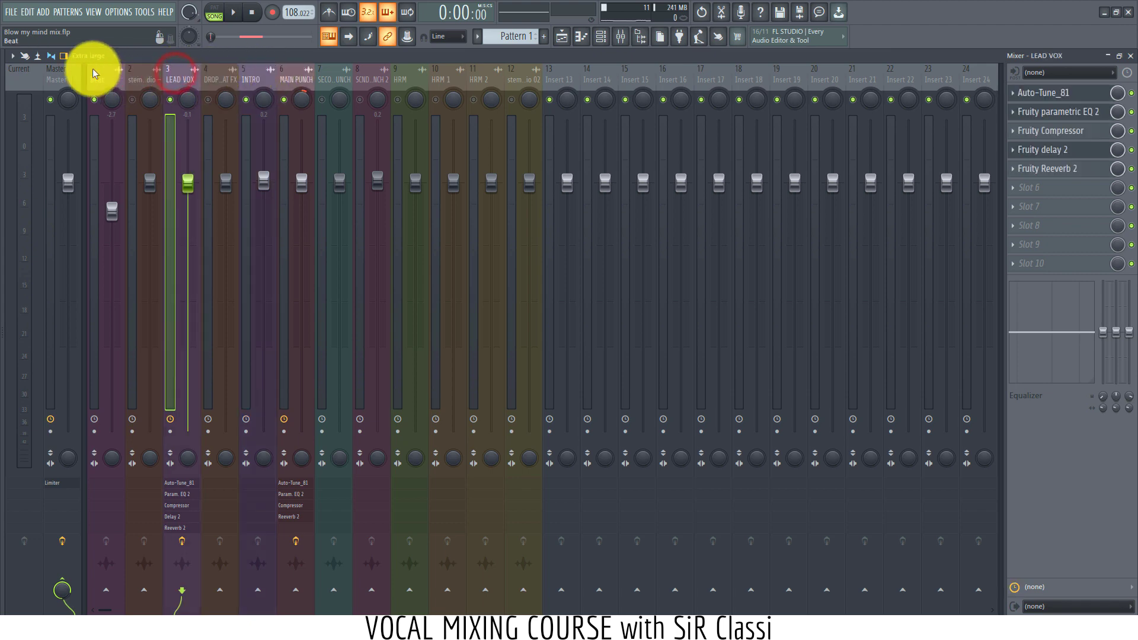
left_click(12, 56)
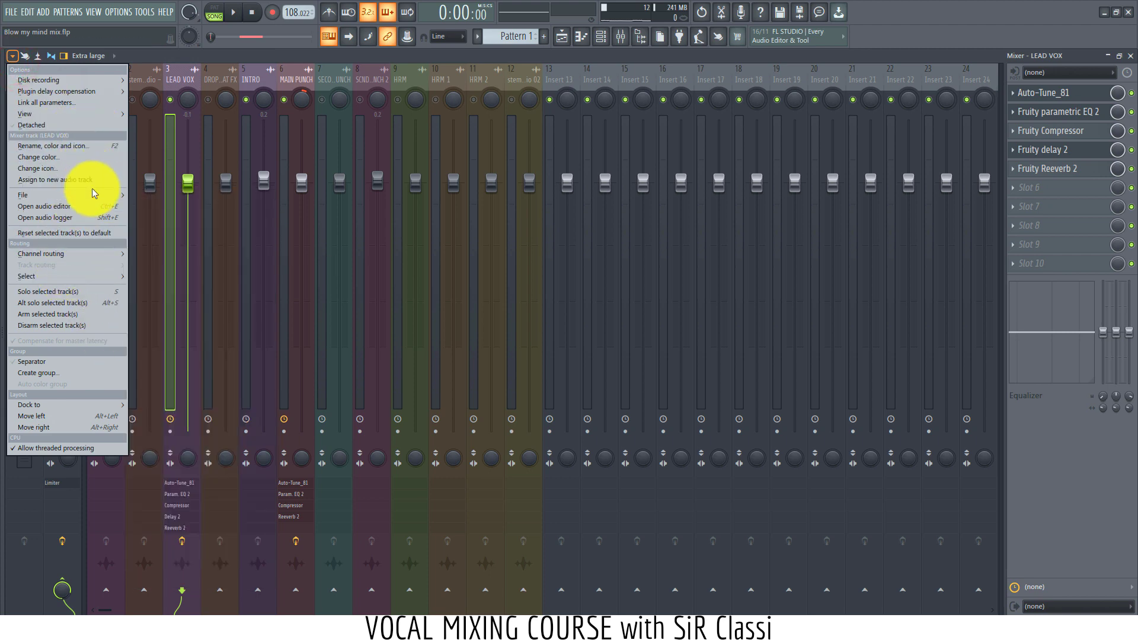
mouse_move(92, 194)
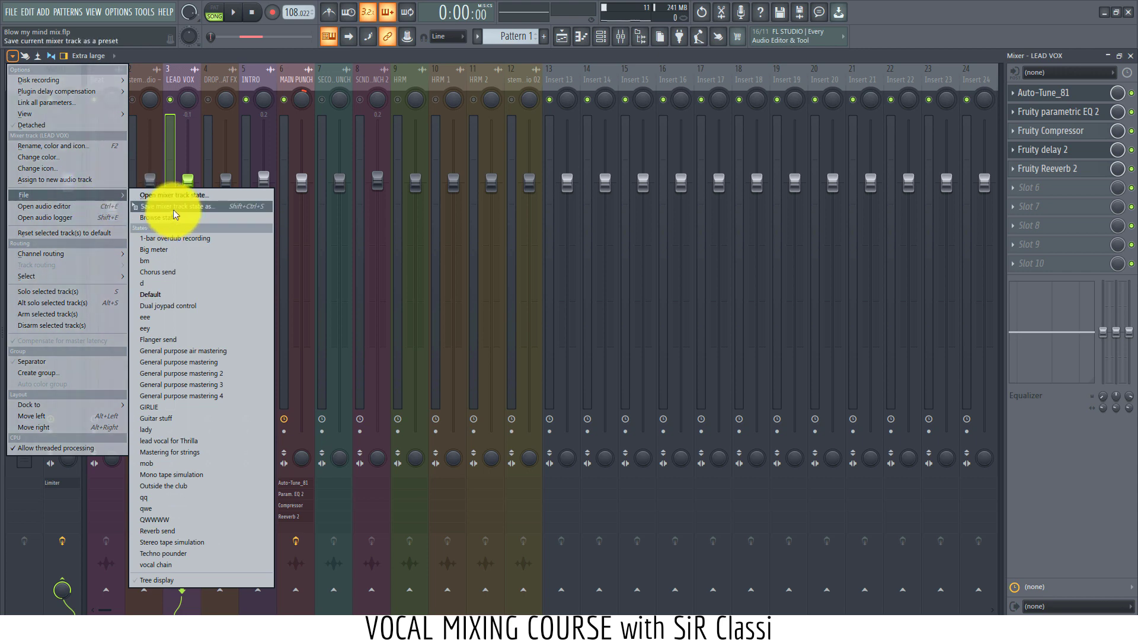
left_click_drag(174, 209, 254, 78)
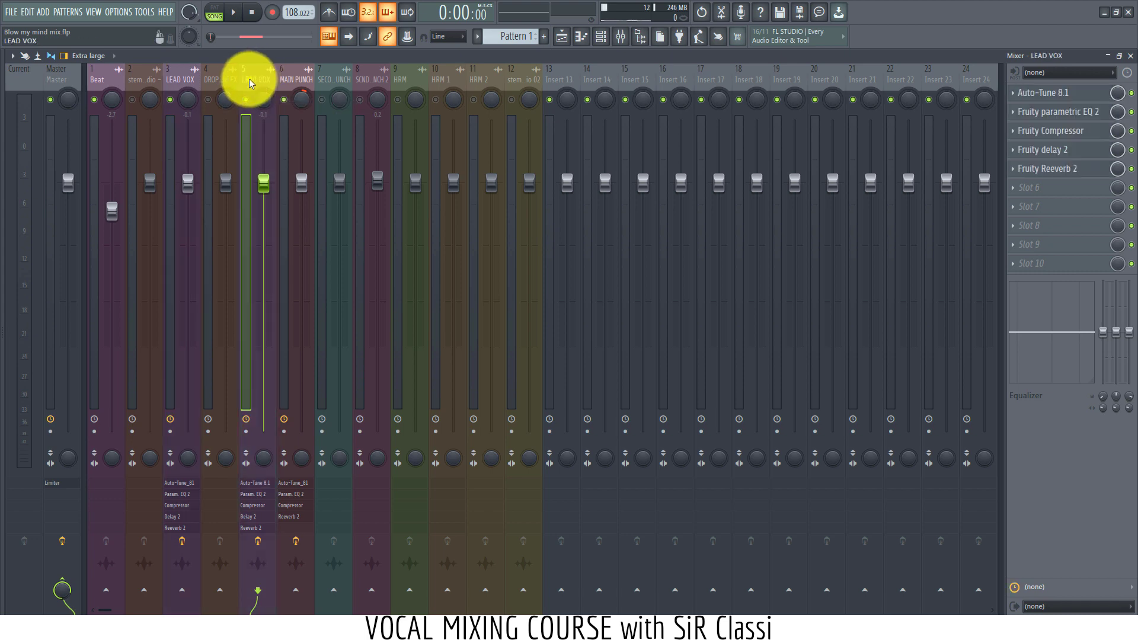
Step: Rename mixer track 5 back to INTRO and keep it selected
right_click(274, 72)
left_click(300, 78)
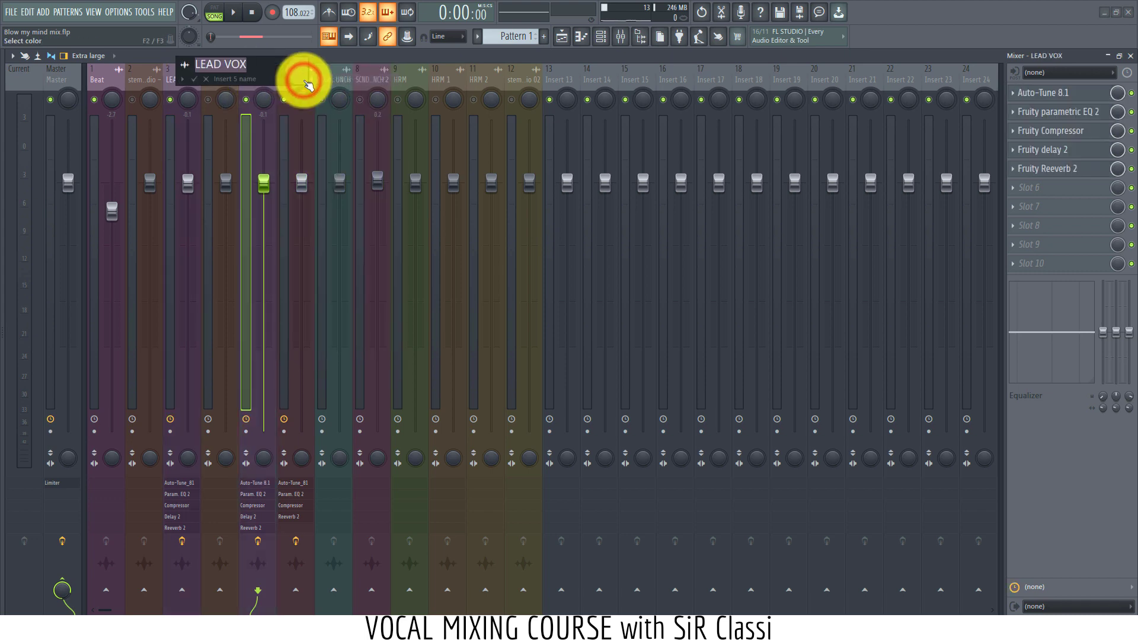
key("End")
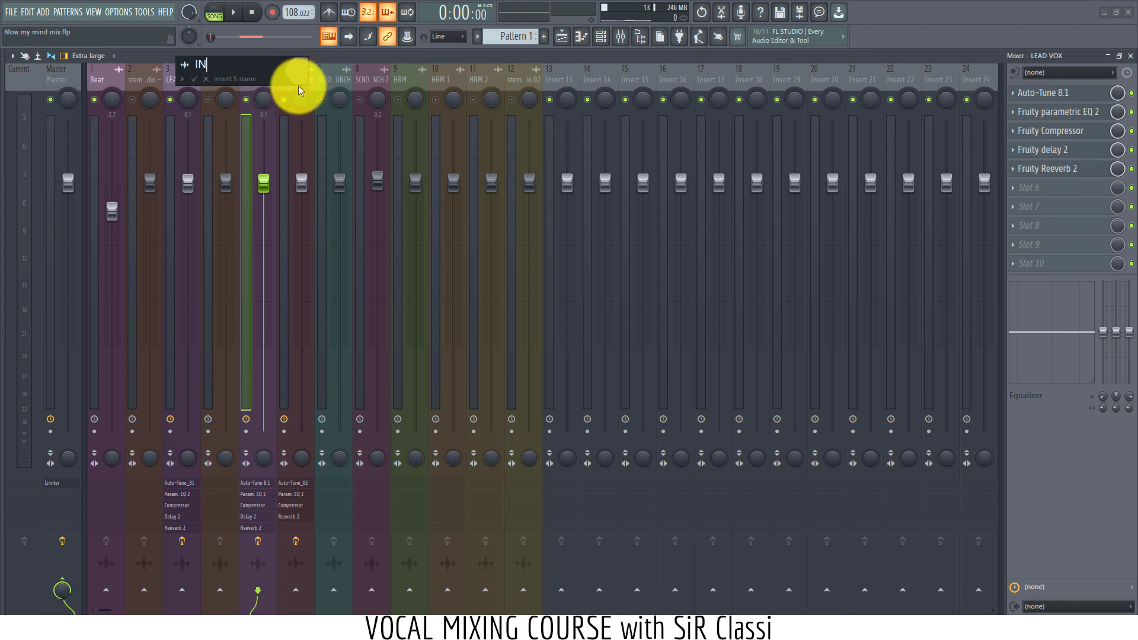
type("INTRO")
key("Return")
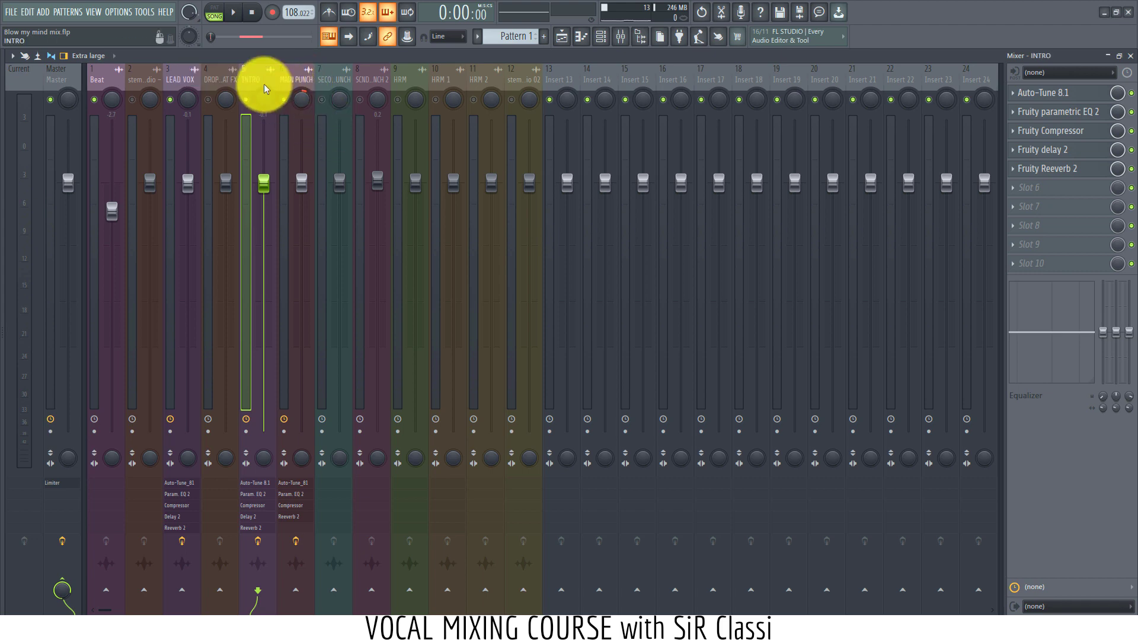
left_click(230, 71)
left_click(264, 73)
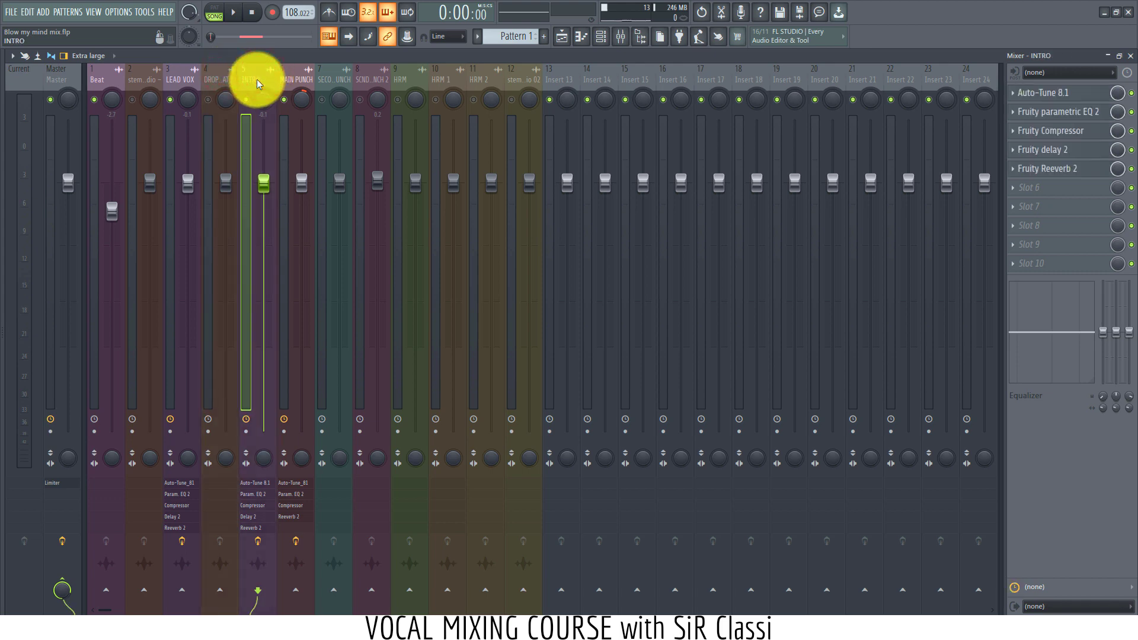
Step: Audition the INTRO track and set the wet level of its Fruity Reeverb 2 to about 49%
key("space")
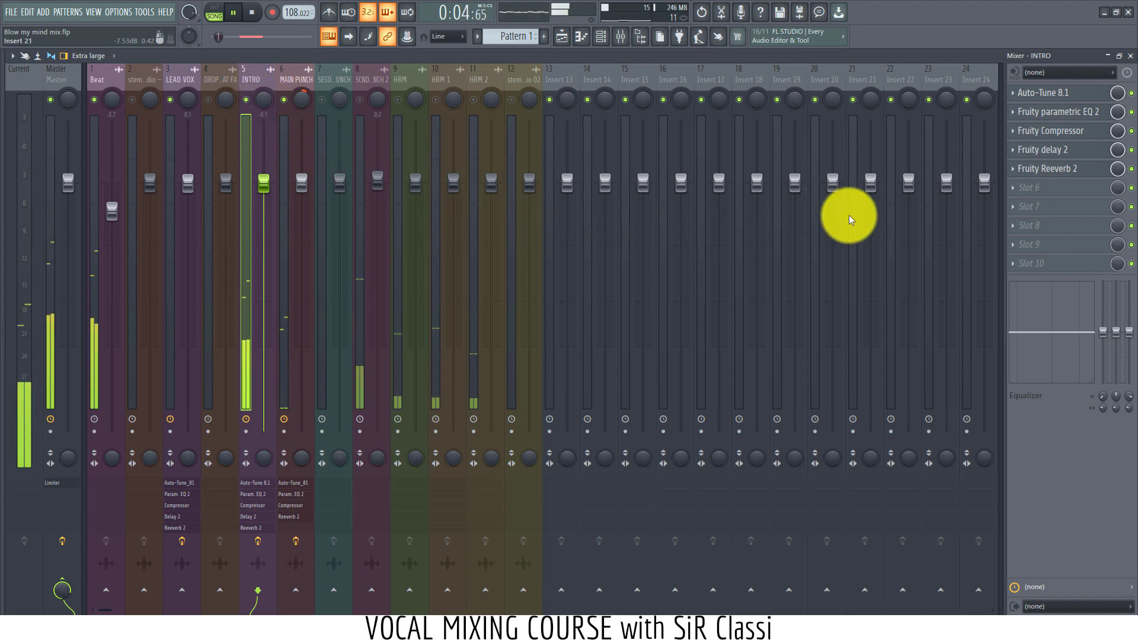
left_click(1058, 169)
key("space")
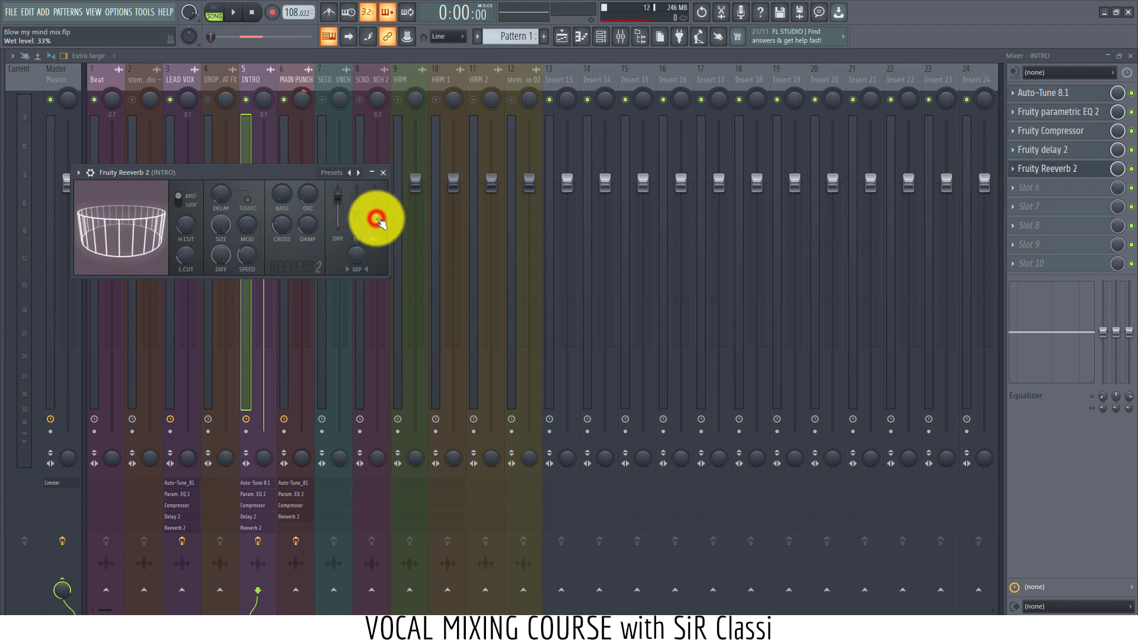
left_click_drag(377, 221, 375, 208)
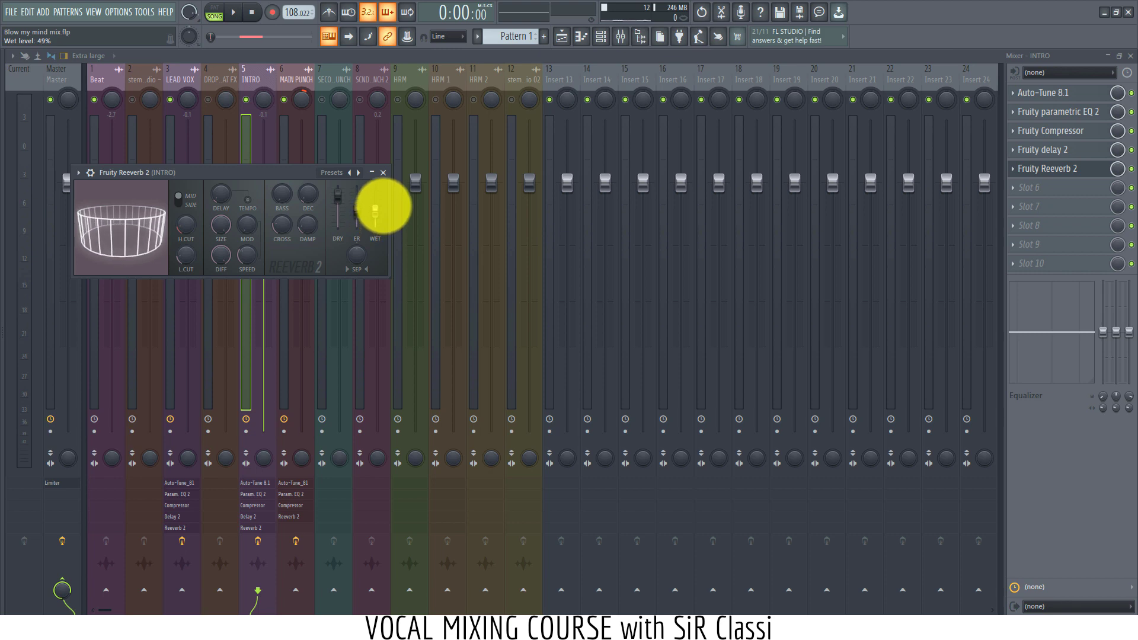
key("space")
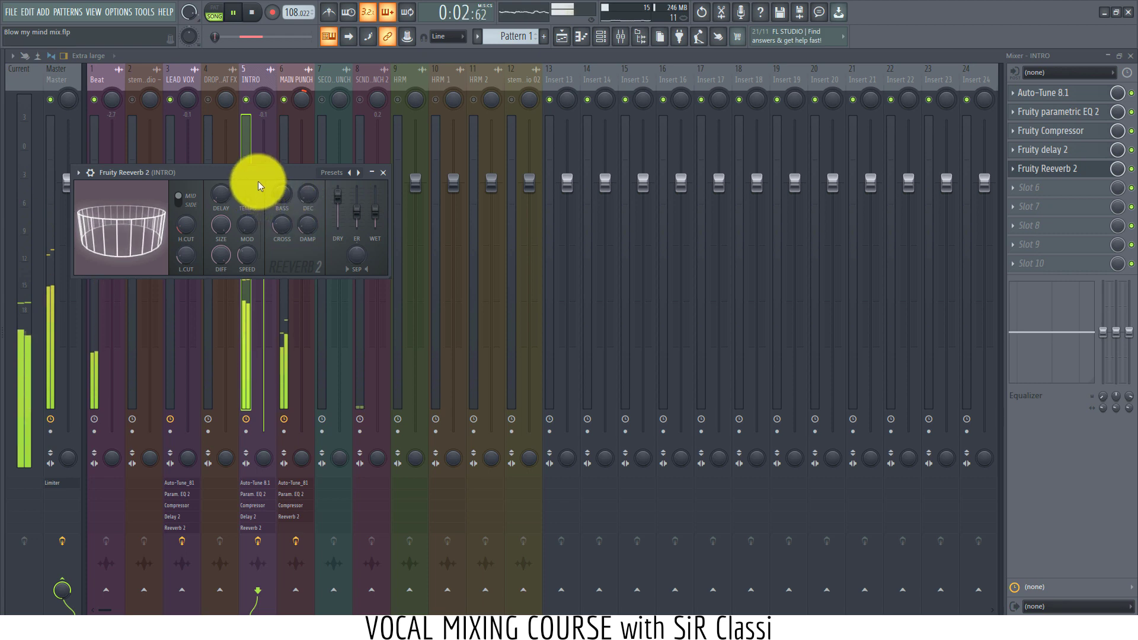
Step: Set the INTRO reverb's predelay to about 26 ms and its decay time to about 1.8 s during playback
left_click(218, 190)
left_click_drag(218, 190, 219, 208)
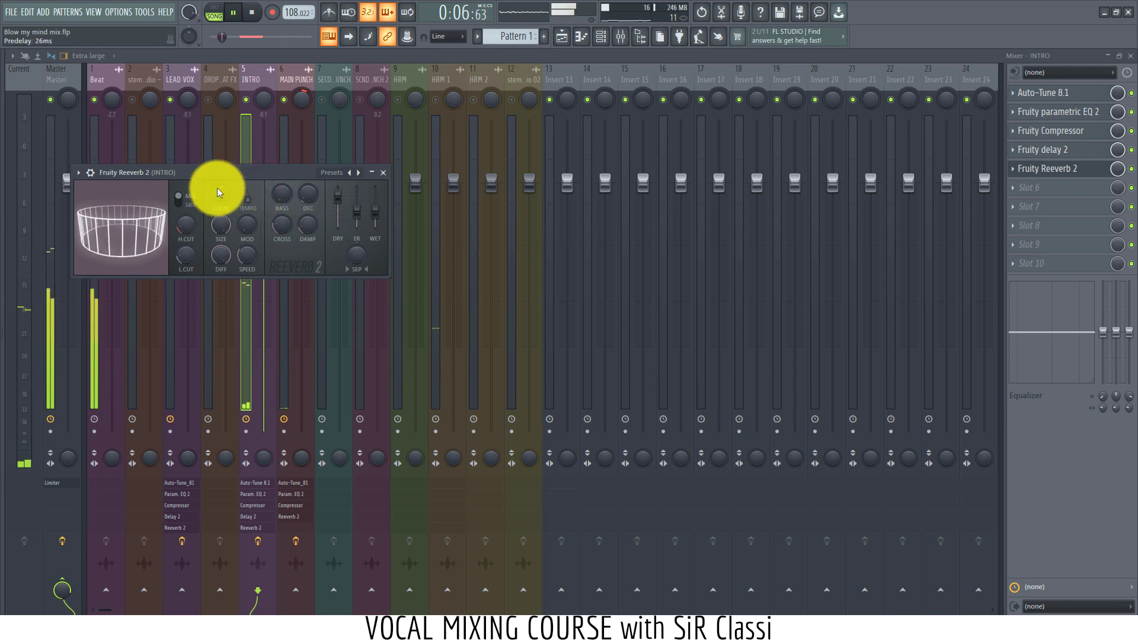
left_click(304, 194)
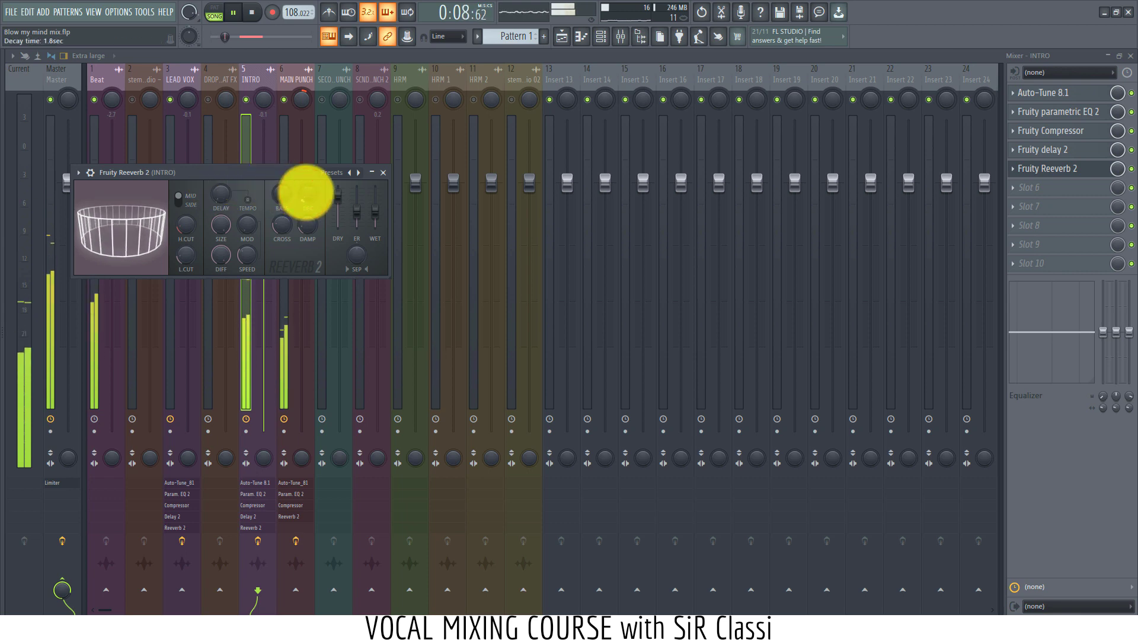
left_click(268, 174)
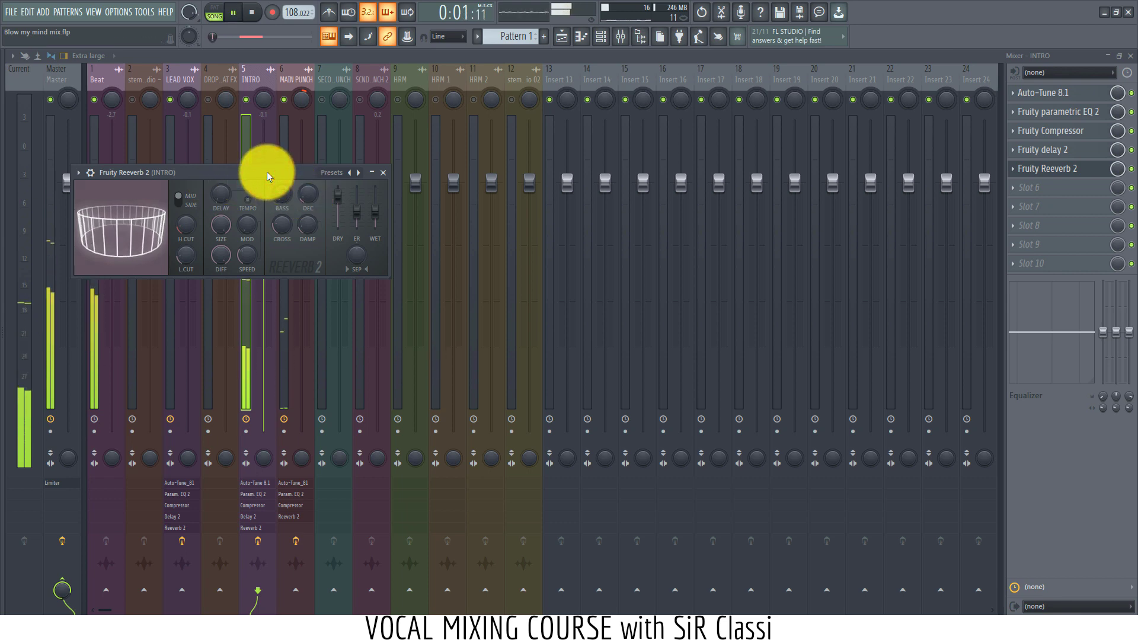
Step: Audition the INTRO track with its Fruity Reeverb 2 delay and cut settings, restarting song playback from the beginning
left_click(219, 197)
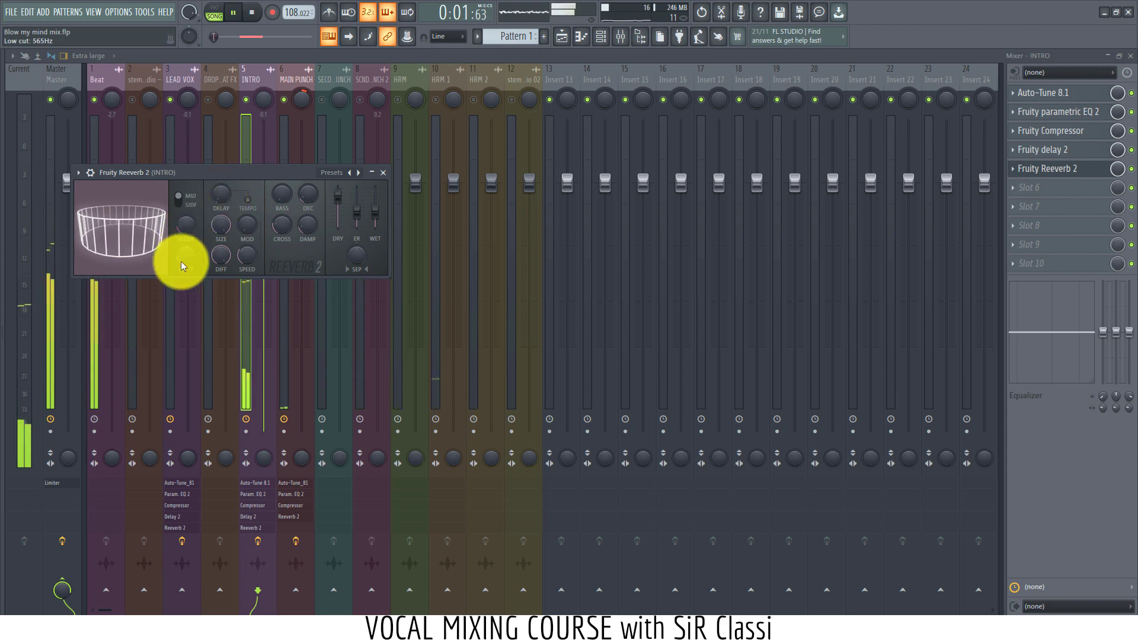
left_click(187, 229)
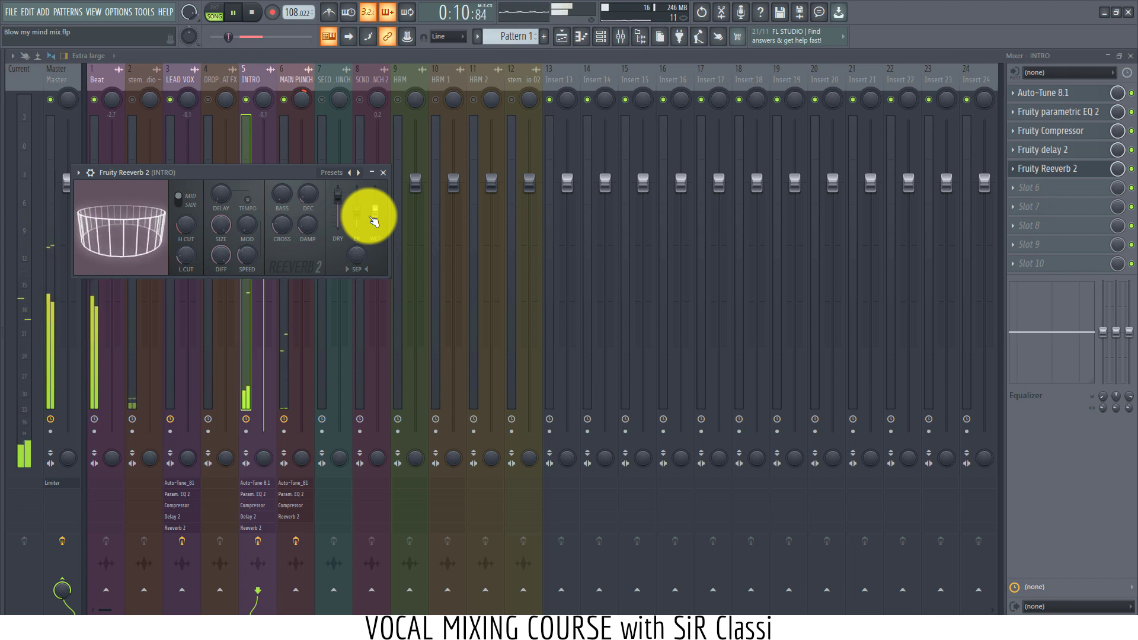
key("space")
key("space")
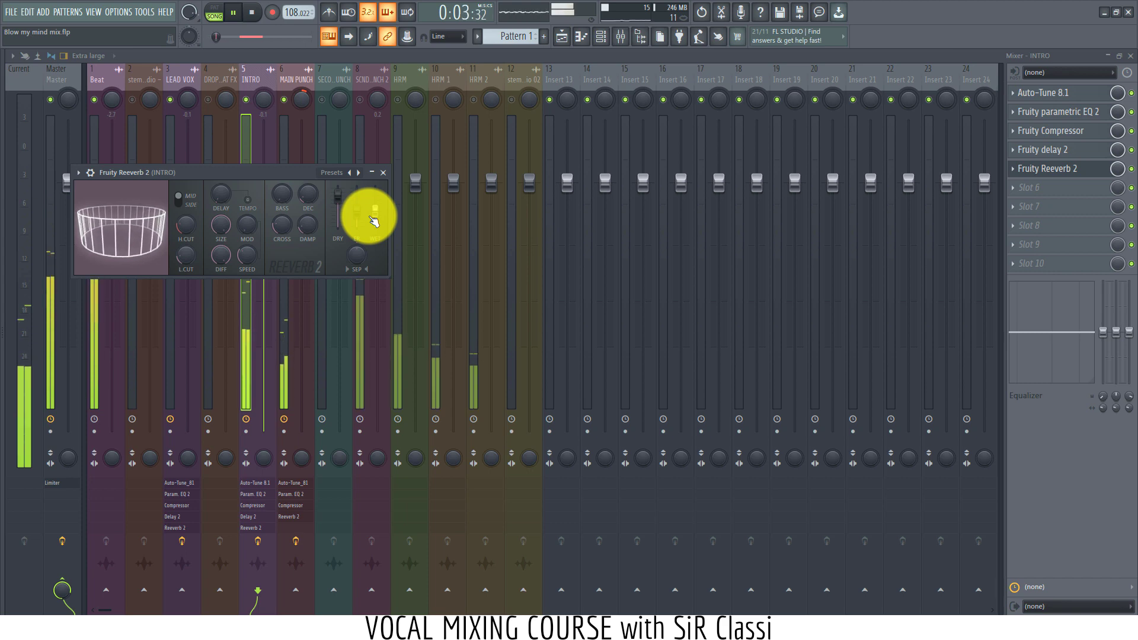
key("space")
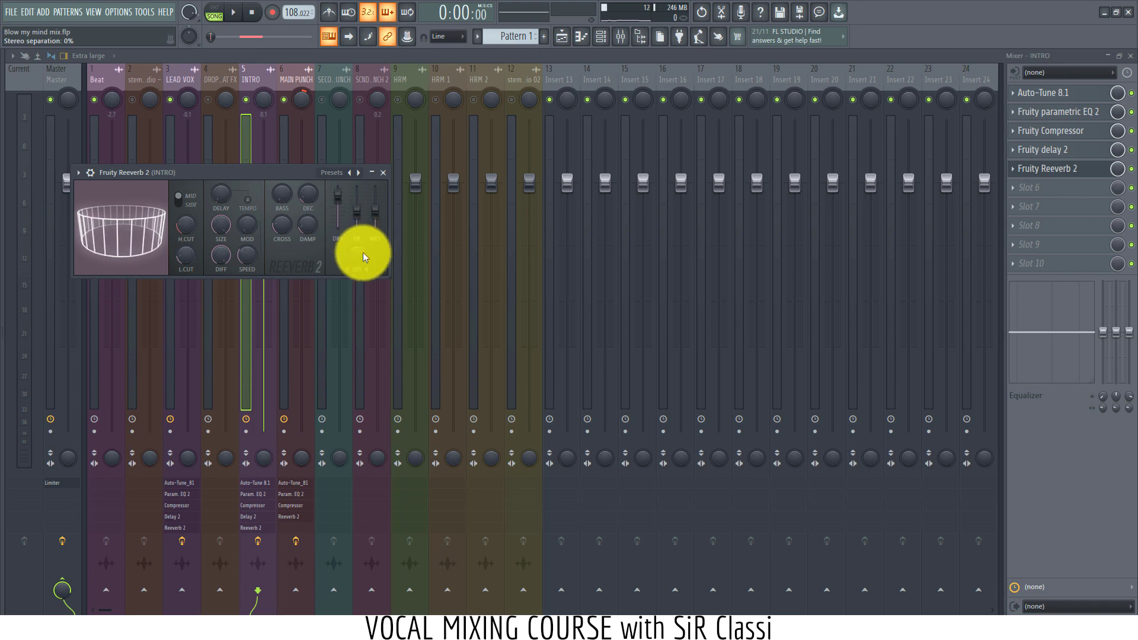
Step: Set the INTRO reverb's stereo separation to 19%, audition the change from the song start, and close the reverb
mouse_move(363, 254)
left_mouse_down()
mouse_move(343, 283)
mouse_move(348, 267)
left_mouse_up()
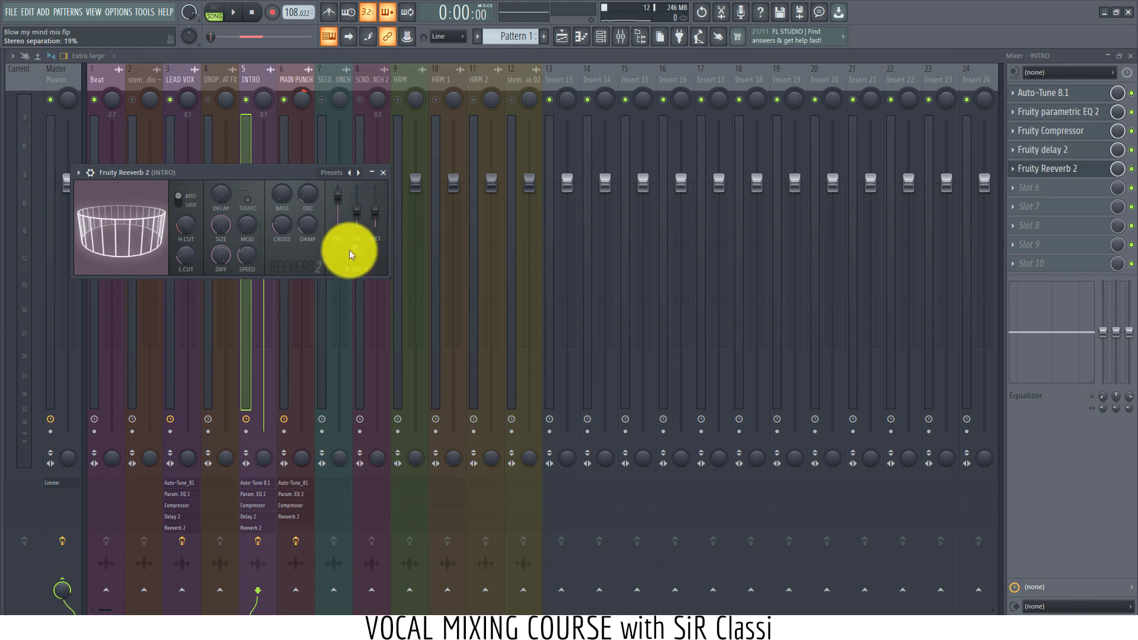
key("space")
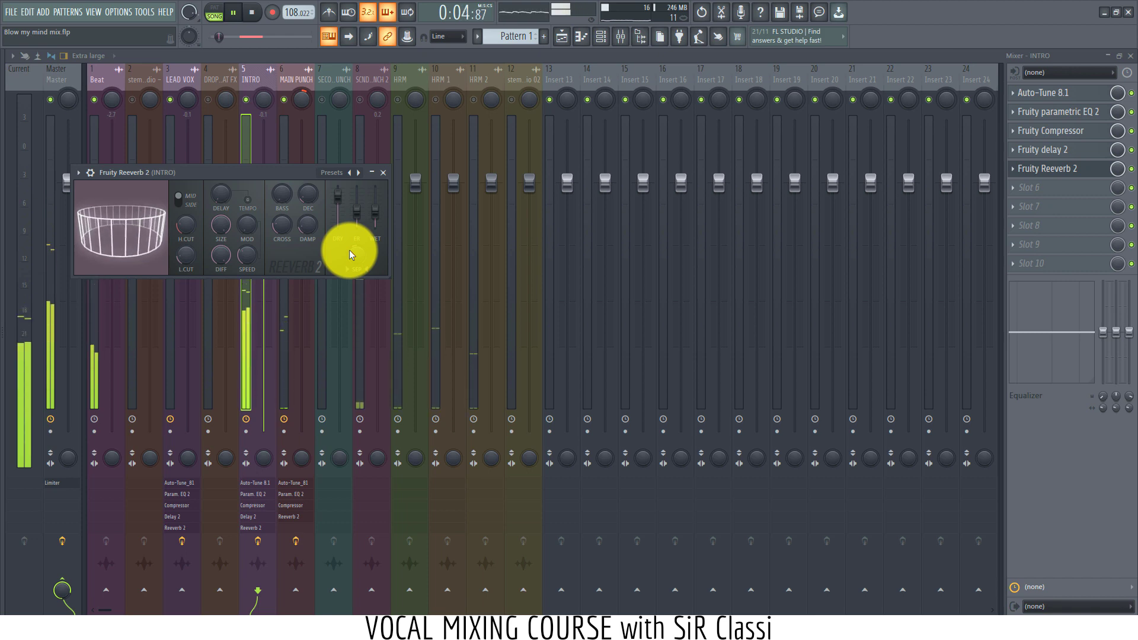
key("space")
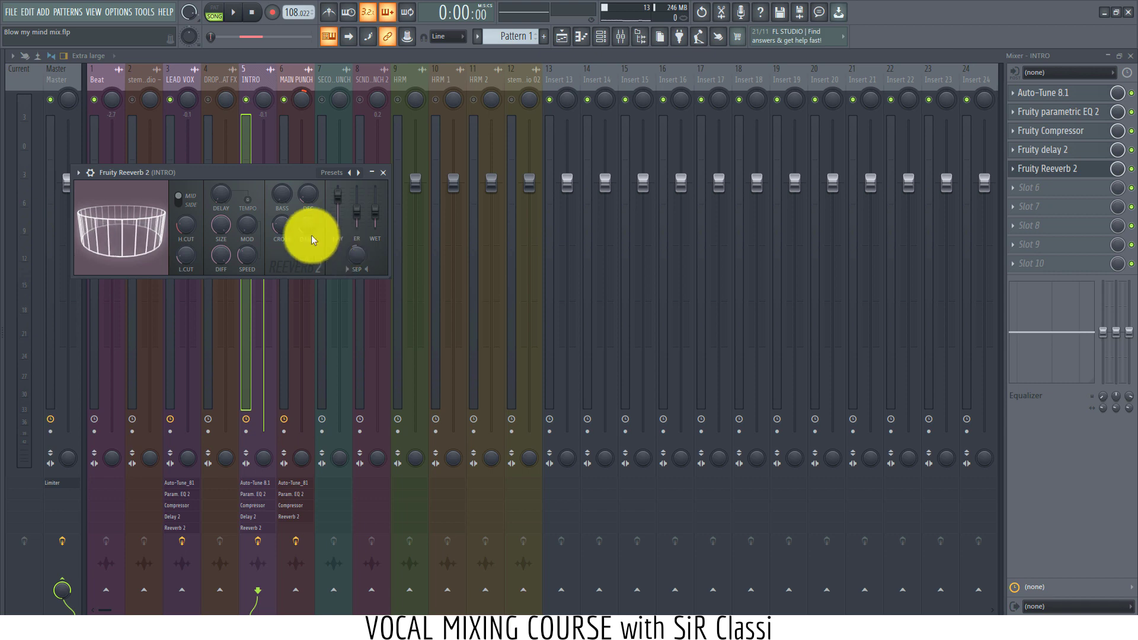
left_click_drag(142, 172, 321, 313)
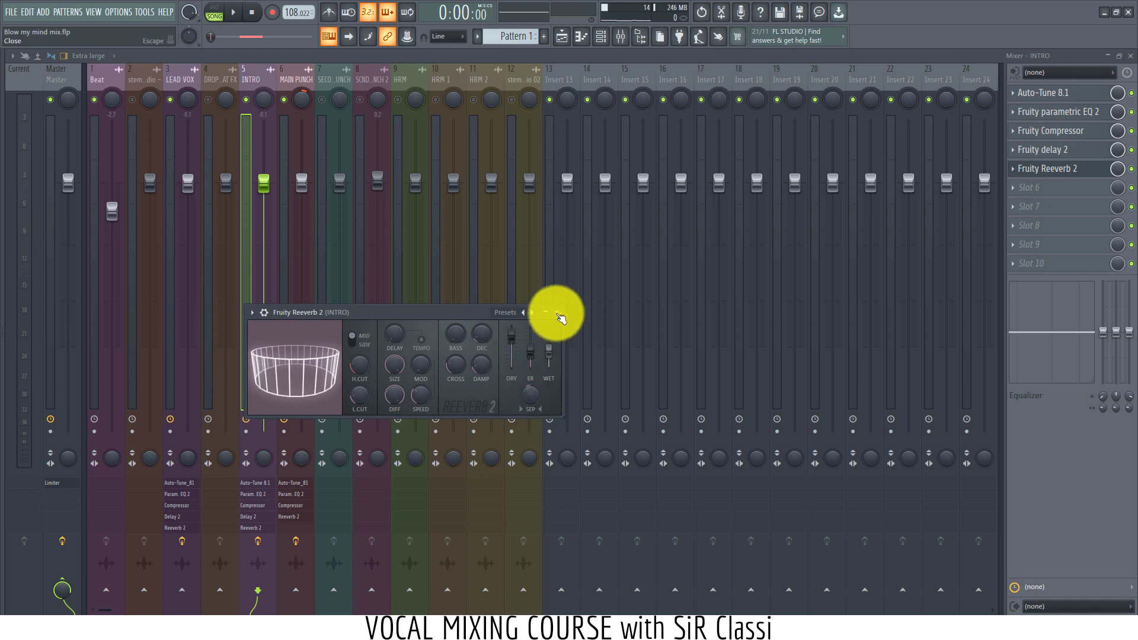
left_click(556, 313)
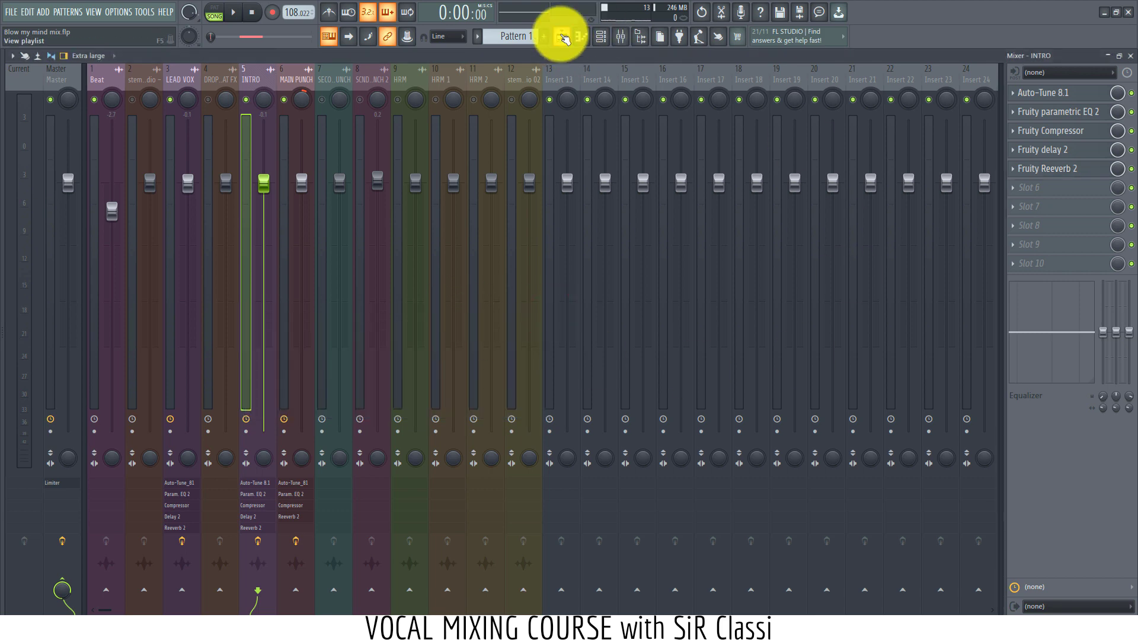
Step: Clear the playlist's clip and time selections and place the playhead near bar 2
left_click(564, 39)
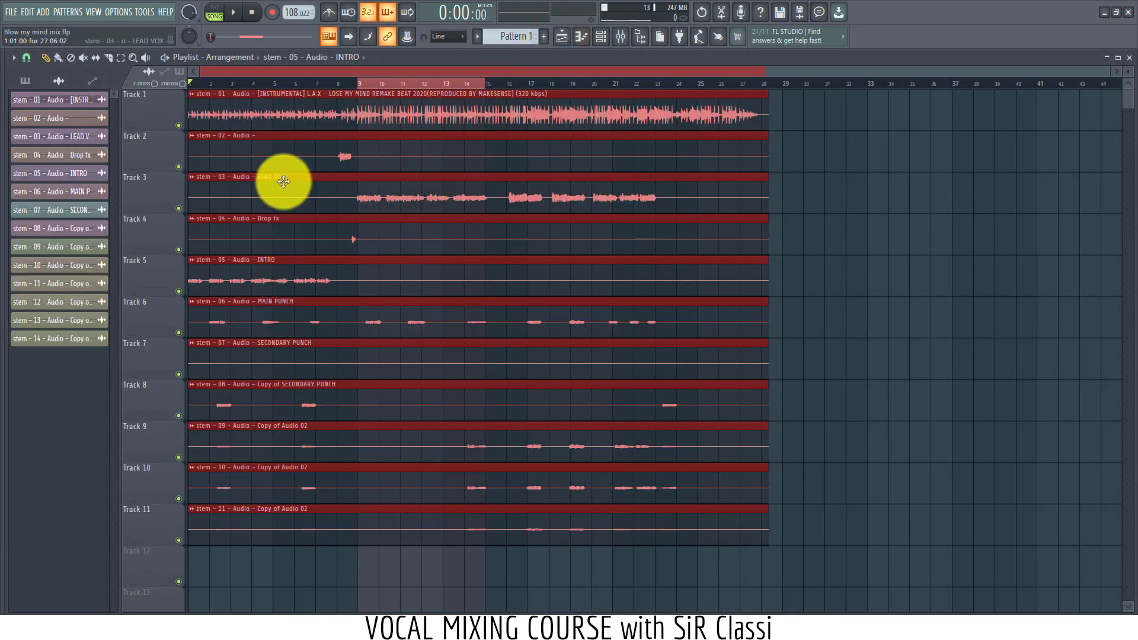
left_click(382, 104)
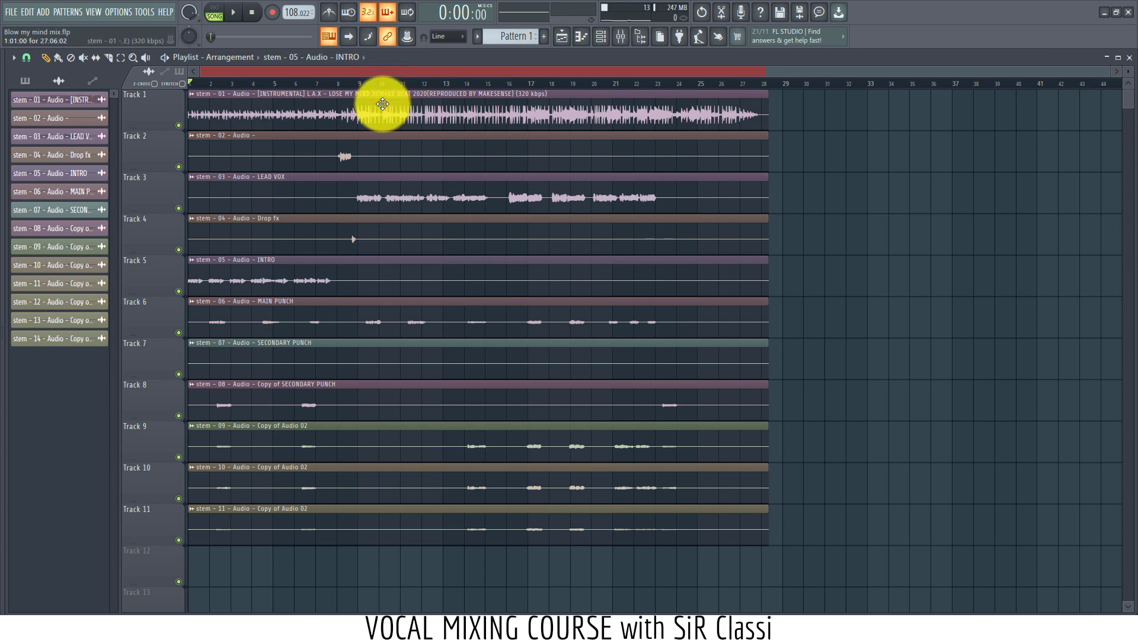
left_click(212, 83)
Step: Locate the mixer track used by the Copy of SECONDARY PUNCH clip and compare it with the playlist during playback
double_click(233, 416)
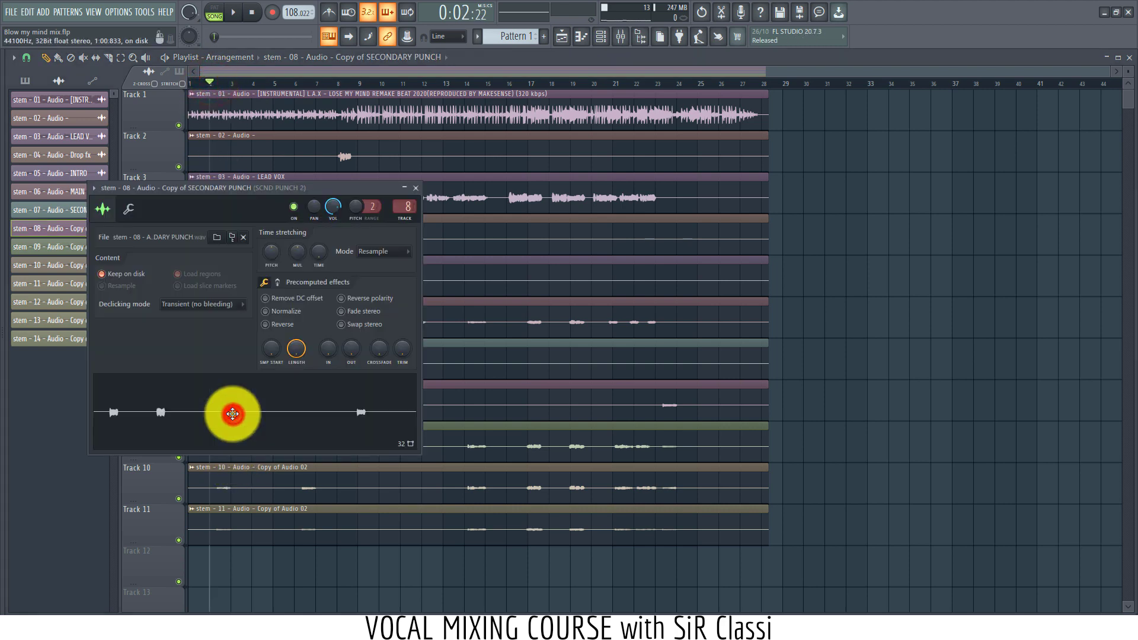
left_click(622, 37)
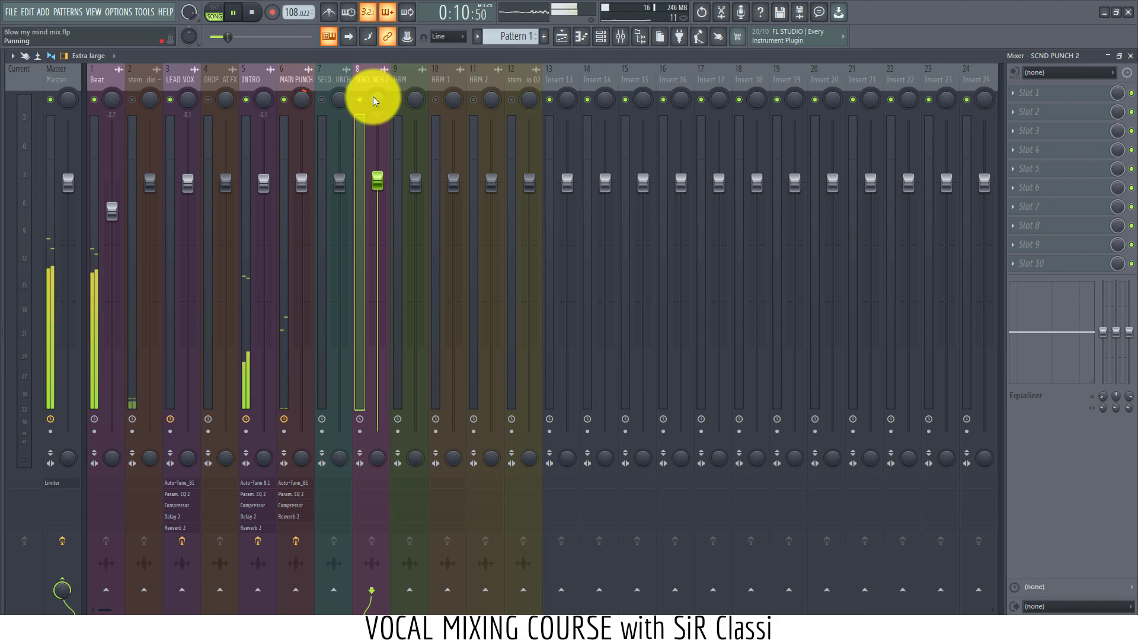
left_click(562, 36)
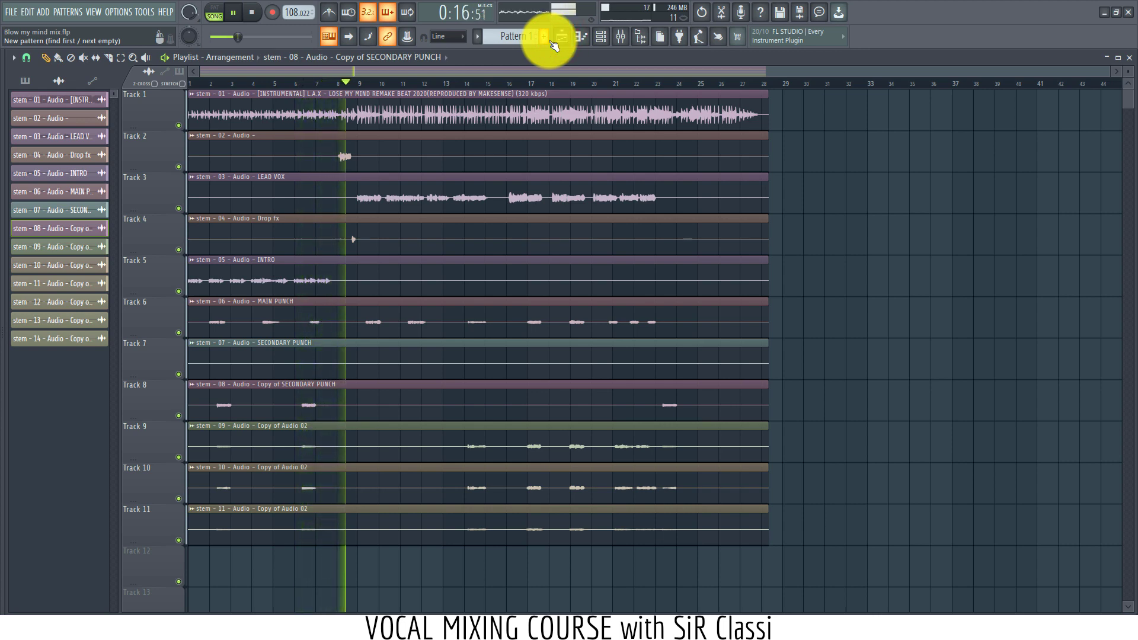
key("space")
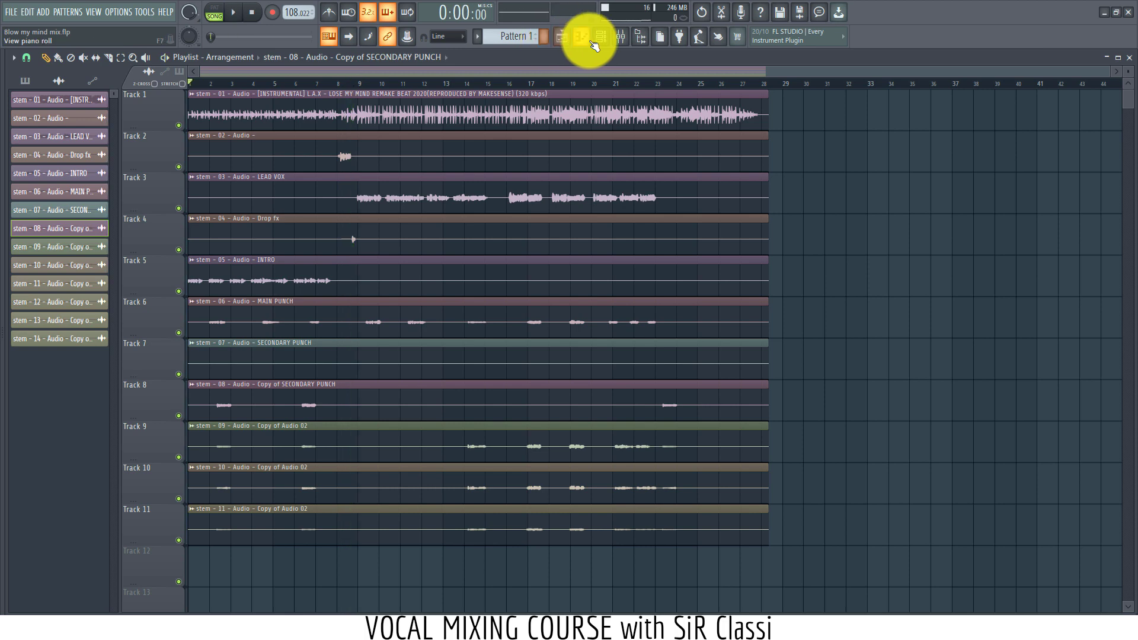
left_click(563, 37)
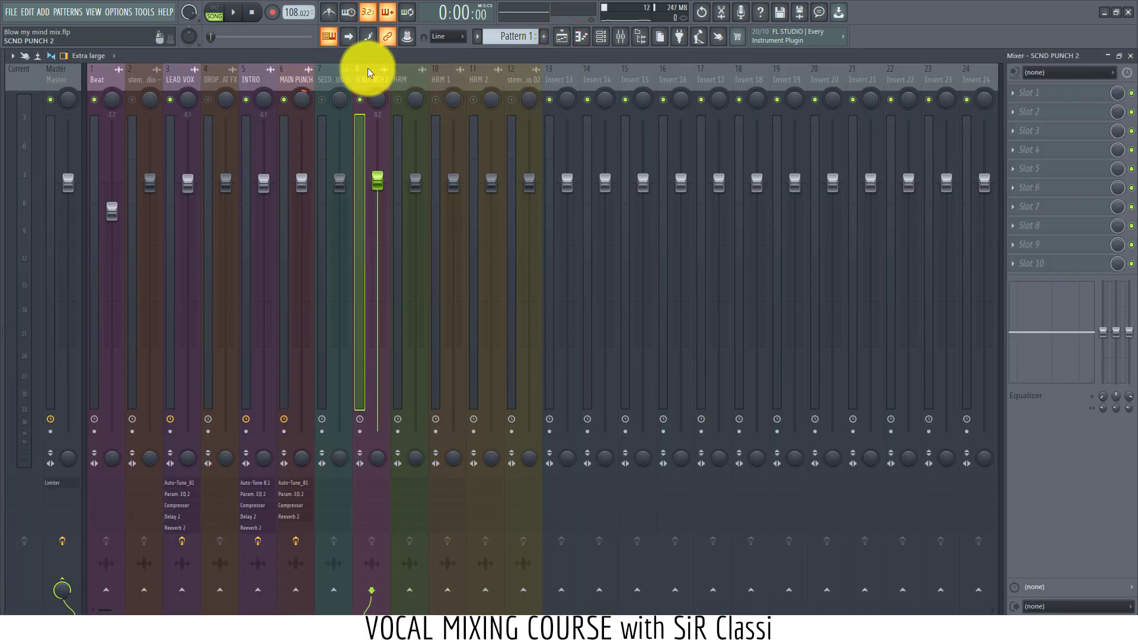
Step: Rename the SCND PUNCH 2 mixer track as HRM 0
right_click(368, 83)
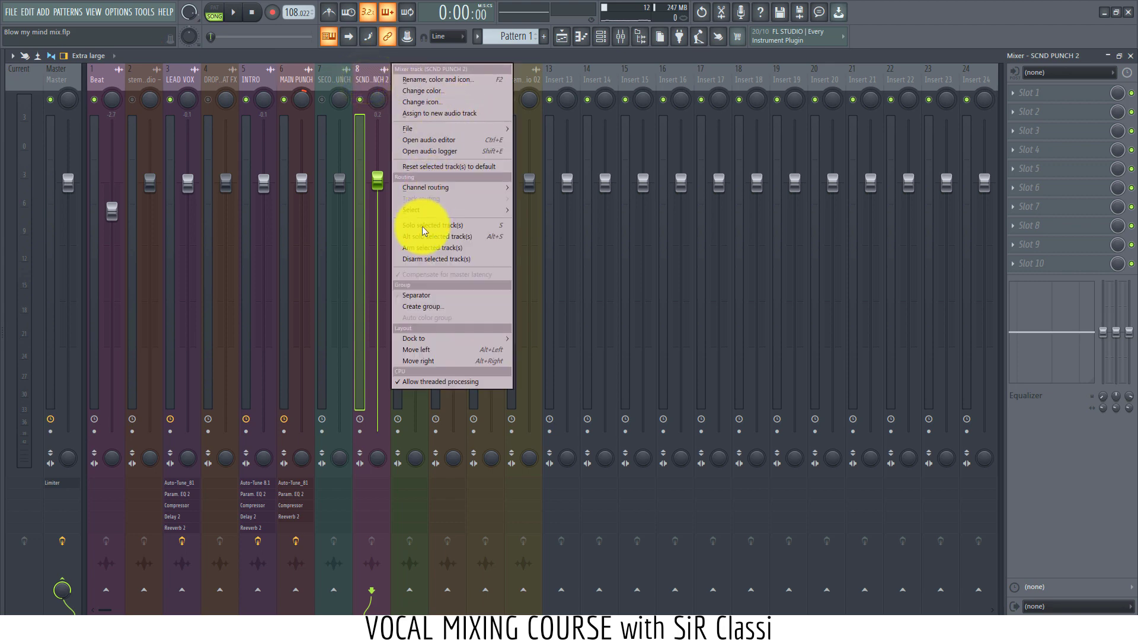
left_click(434, 90)
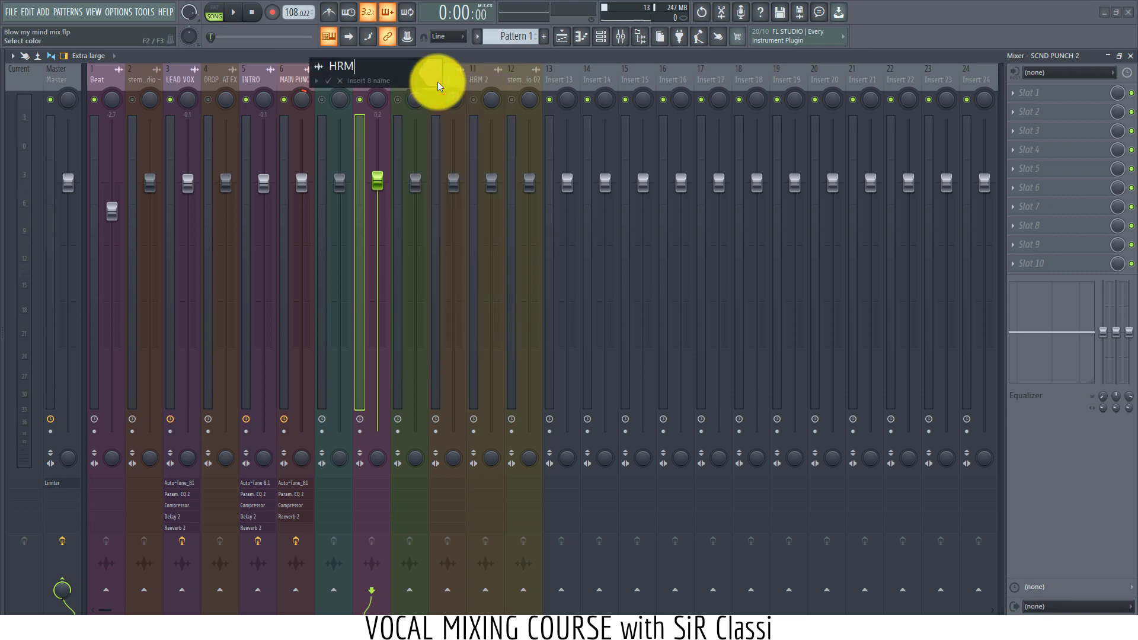
key("Return")
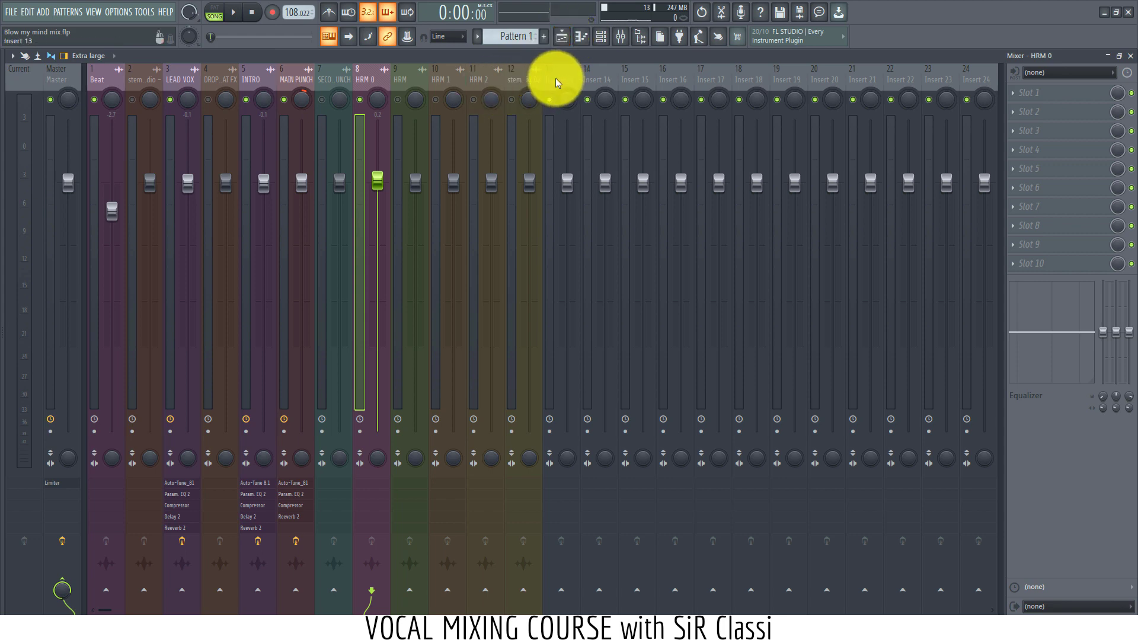
Step: Route mixer tracks 8 through 14 together into Insert 13 as a submix named HARMONIES
left_click_drag(584, 76, 414, 83)
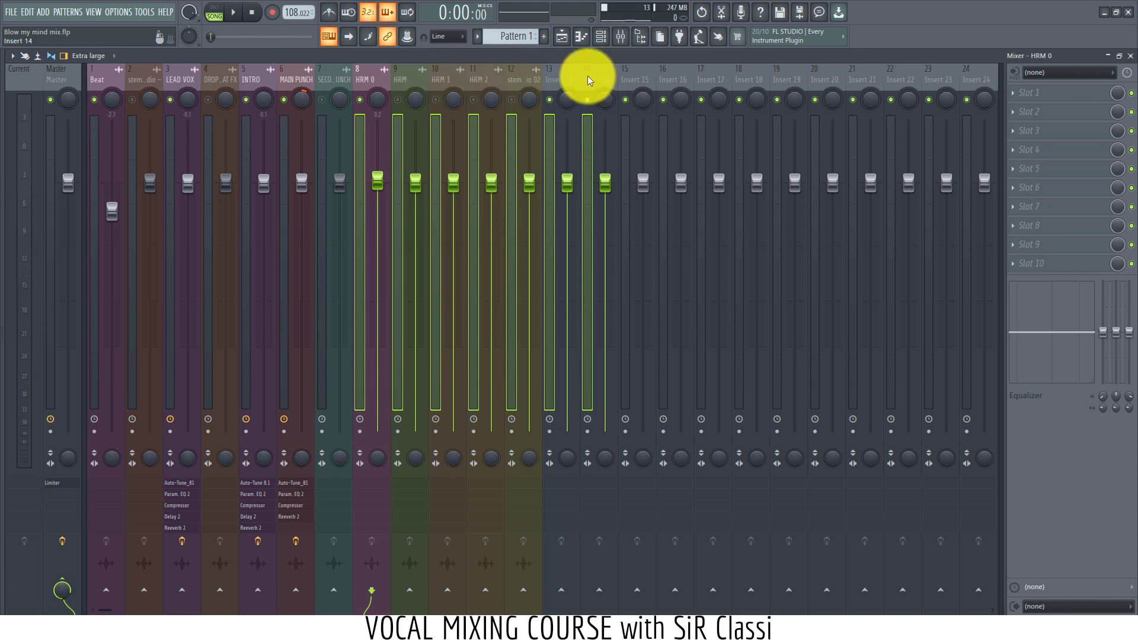
right_click(568, 77)
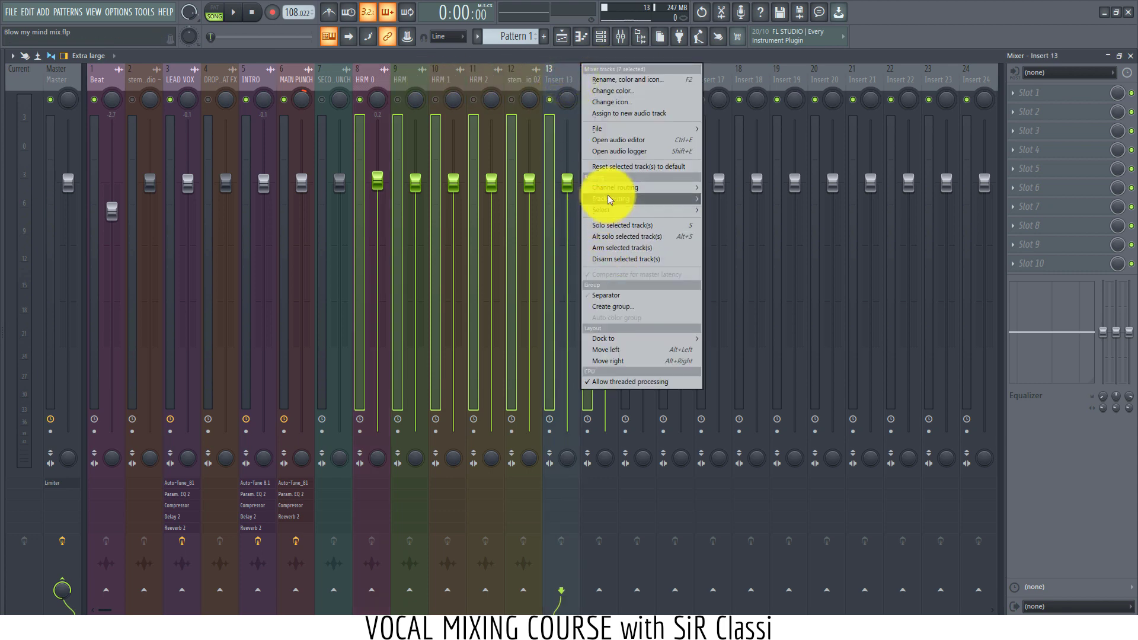
mouse_move(625, 212)
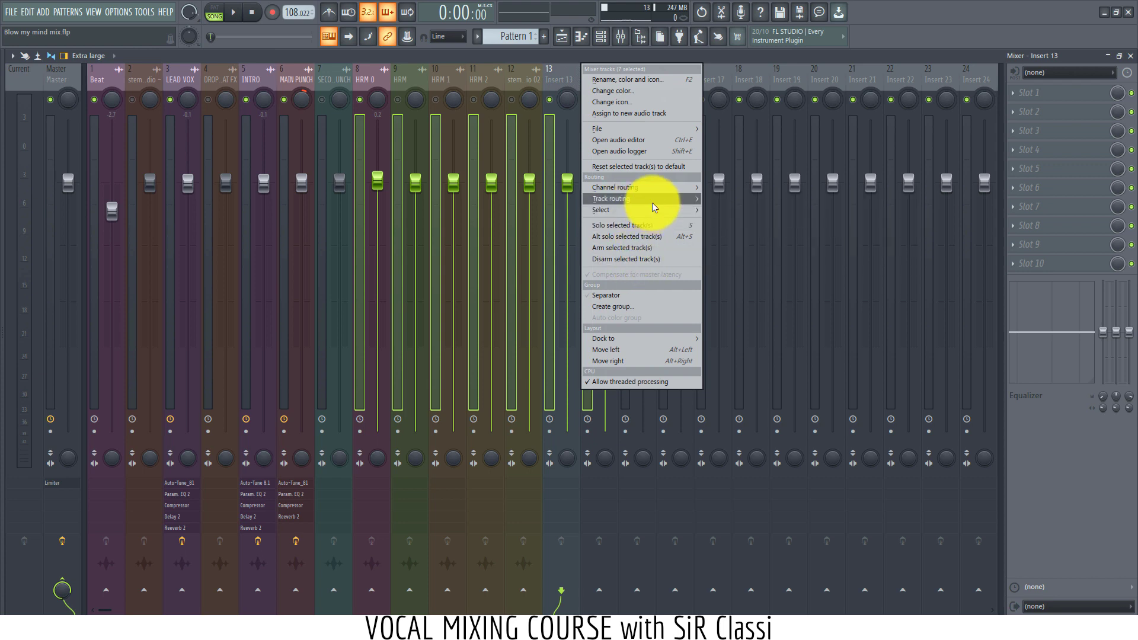
mouse_move(652, 200)
left_click(750, 266)
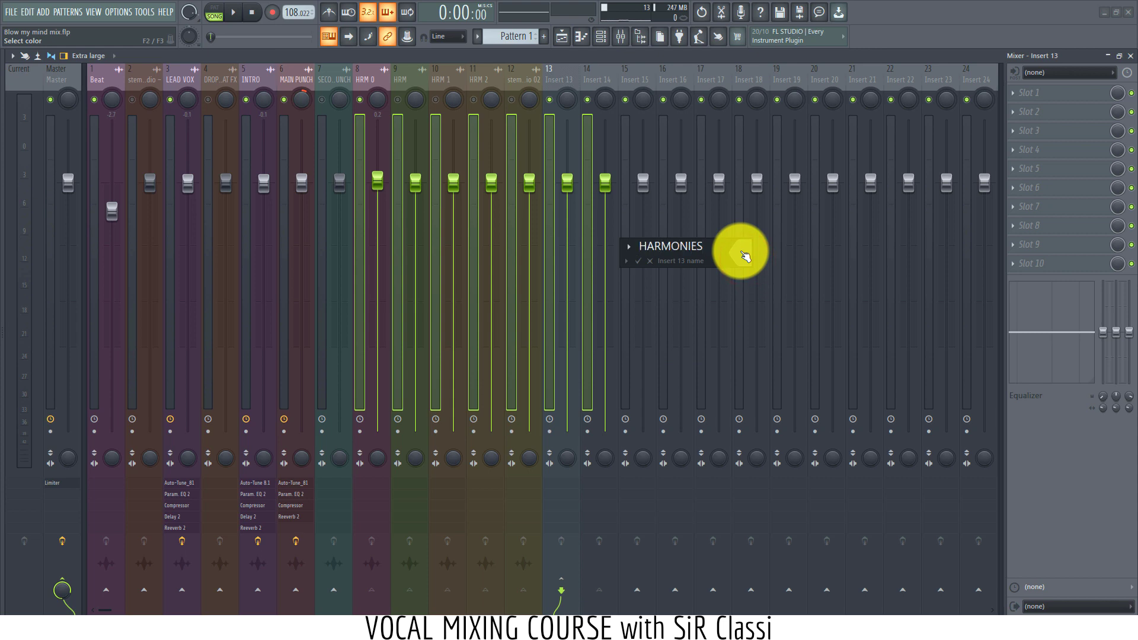
type("HARMONIES")
key("Return")
Step: Examine the routing between the harmony tracks, the HARMONIES master track and the HARMONIES track in the mixer
left_click(595, 76)
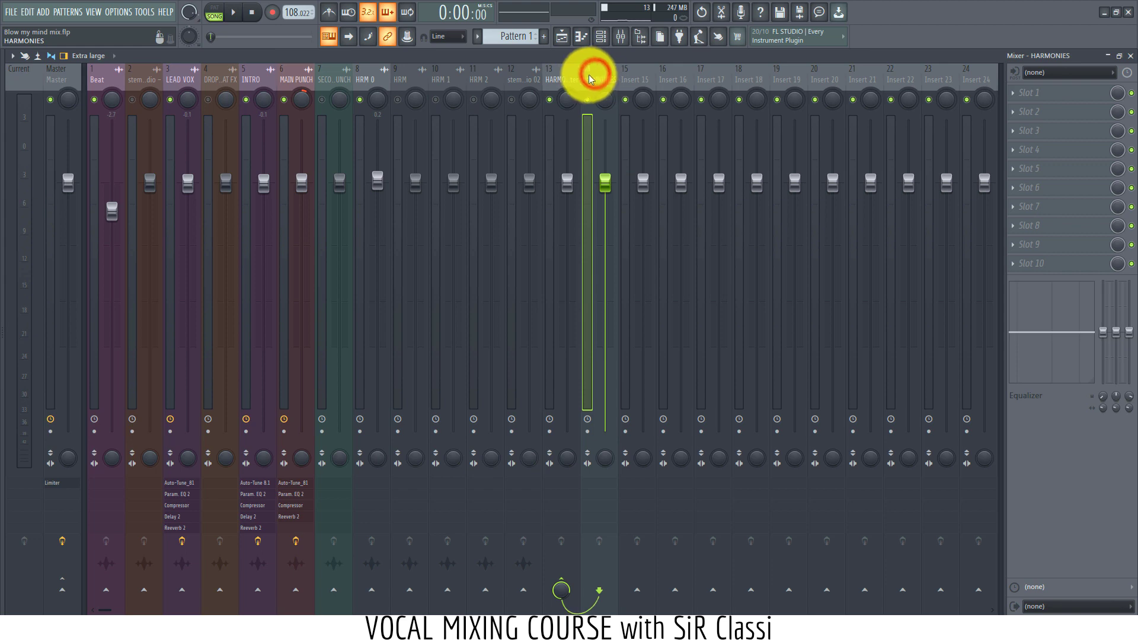
left_click(573, 75)
left_click(589, 78)
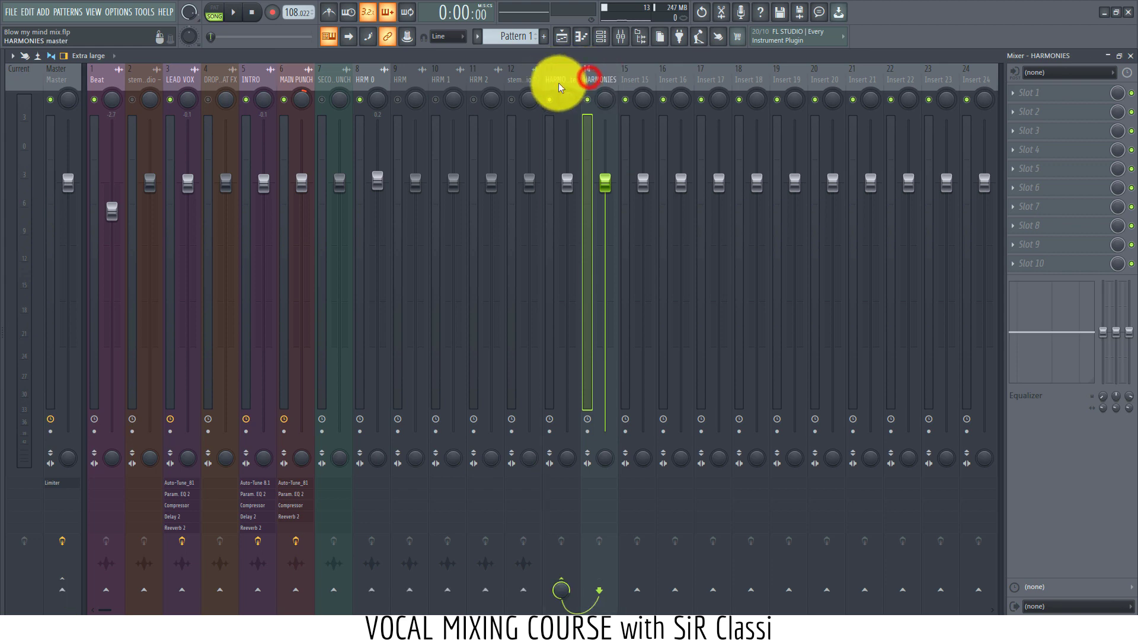
left_click(565, 82)
left_click(533, 77)
left_click(499, 81)
left_click(536, 77)
left_click(600, 78)
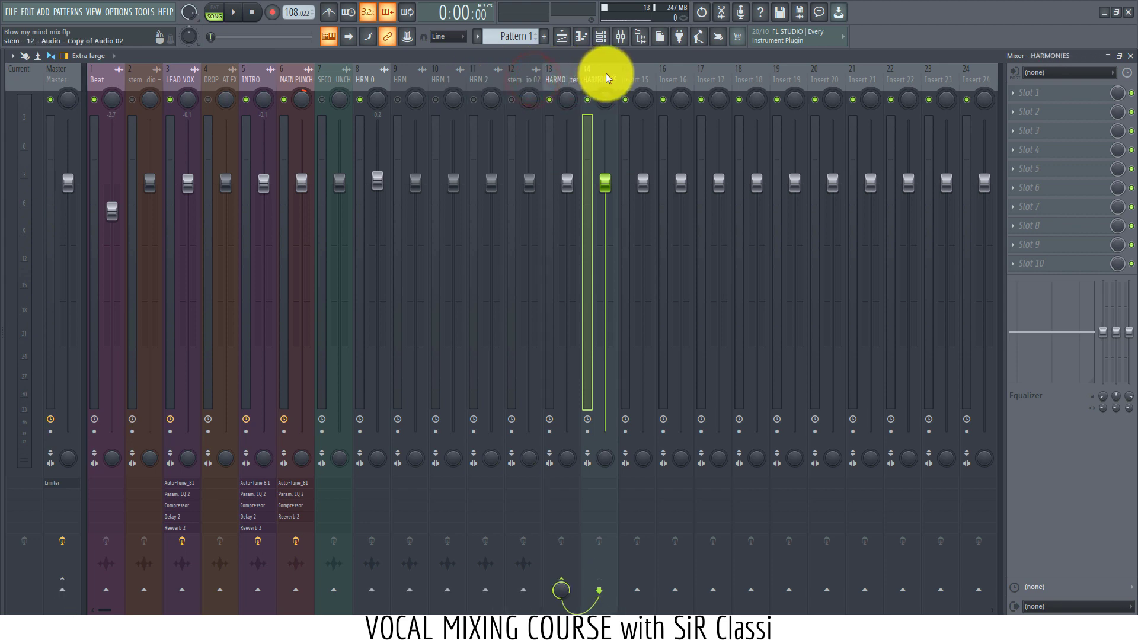
left_click(575, 81)
left_click(590, 78)
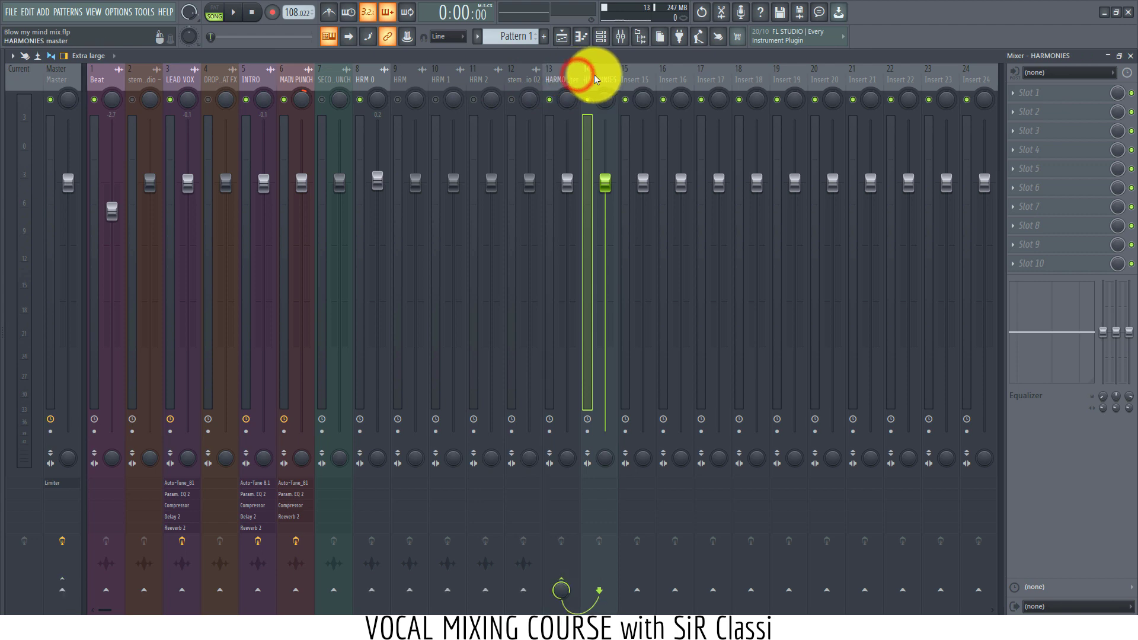
left_click(554, 81)
left_click(591, 86)
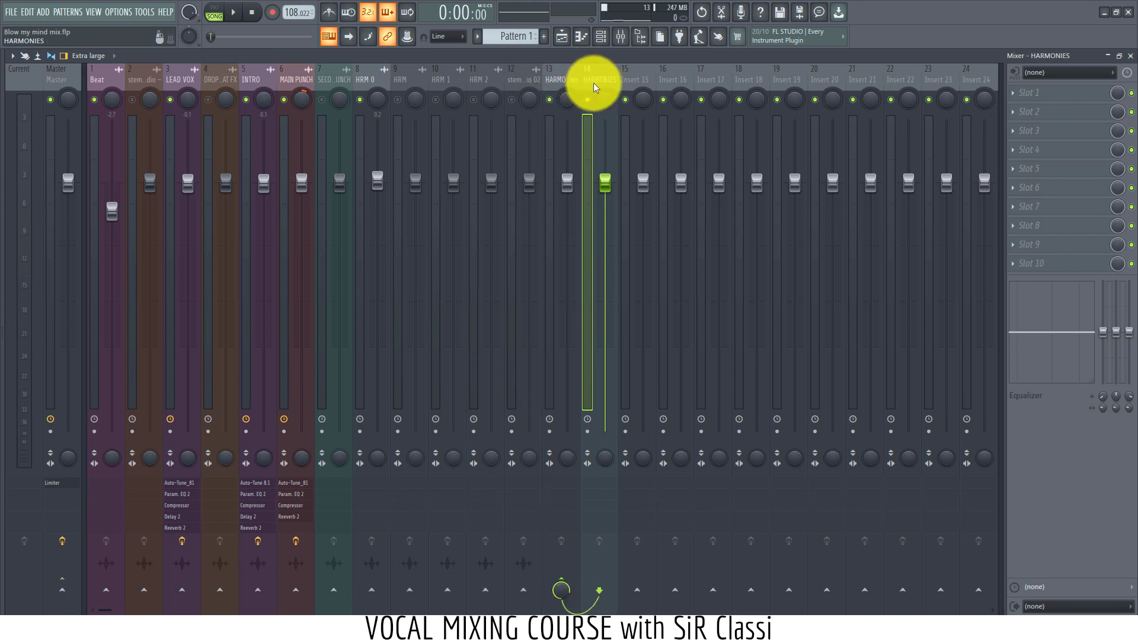
Step: Reset the surplus HARMONIES mixer track 14 to default and check the routing of HARMONIES master and HRM 2
right_click(599, 77)
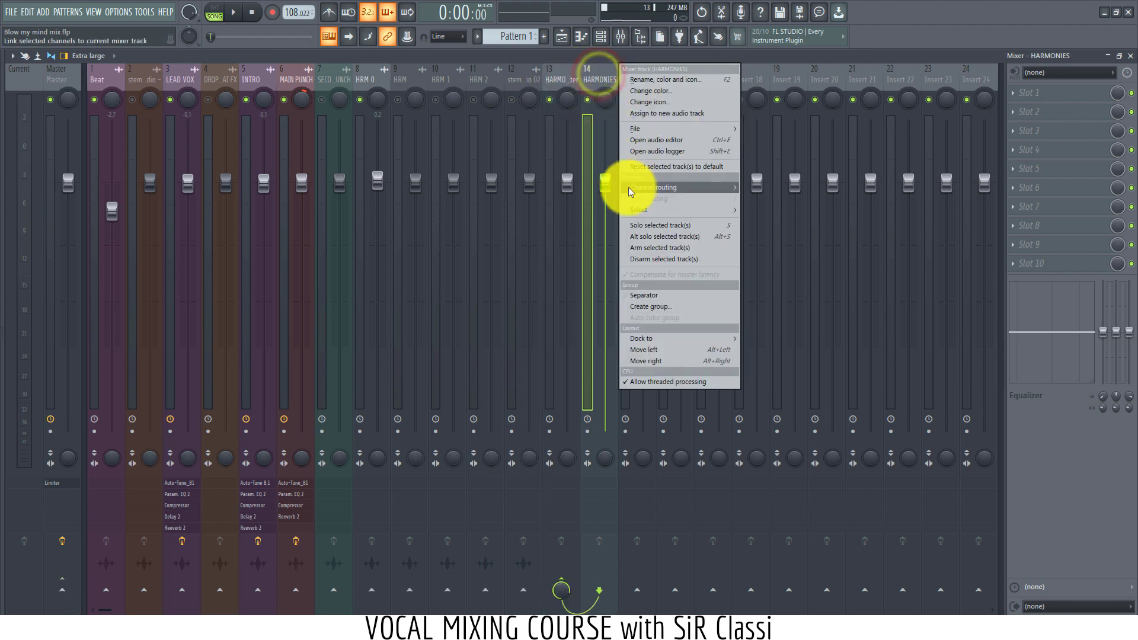
left_click(652, 168)
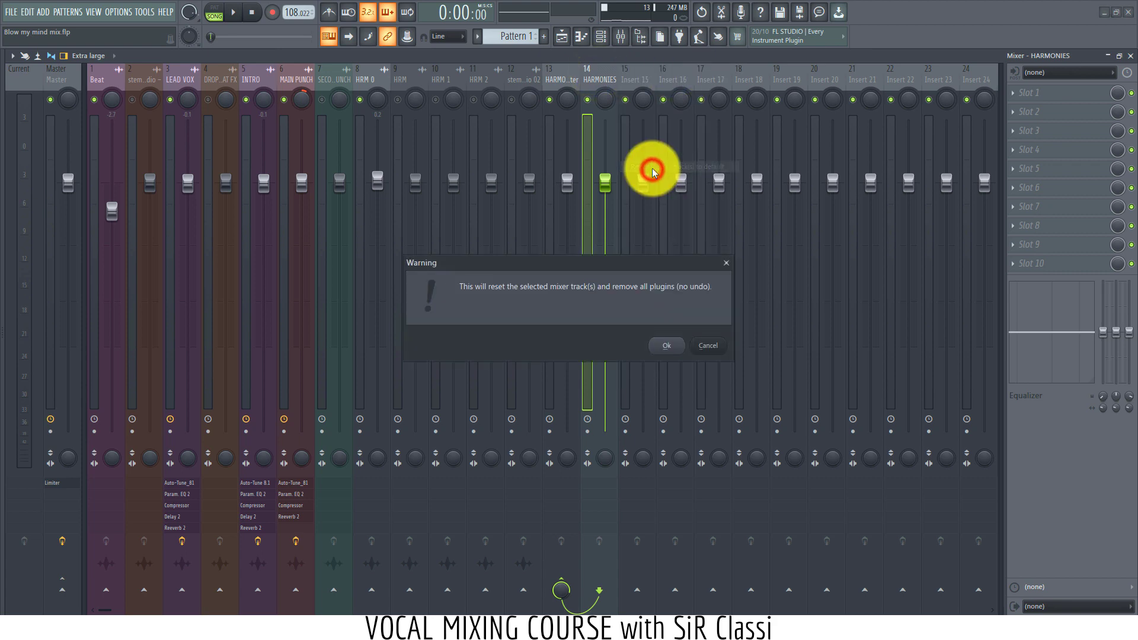
left_click(662, 348)
left_click(565, 79)
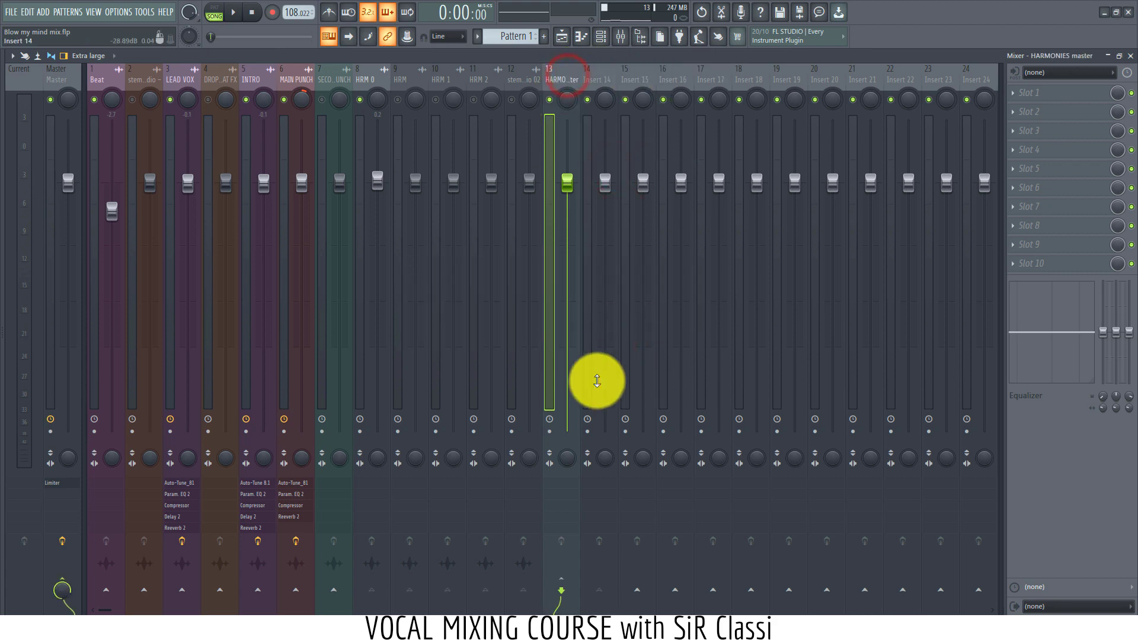
left_click(498, 77)
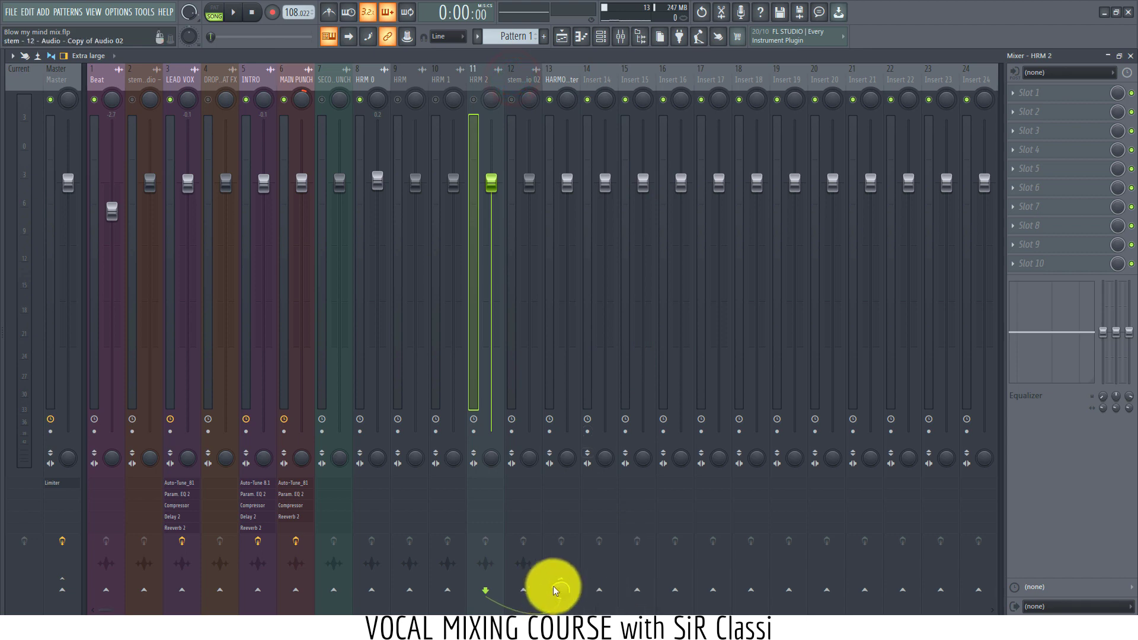
Step: Change the HARMONIES master mixer track's color to red
right_click(561, 80)
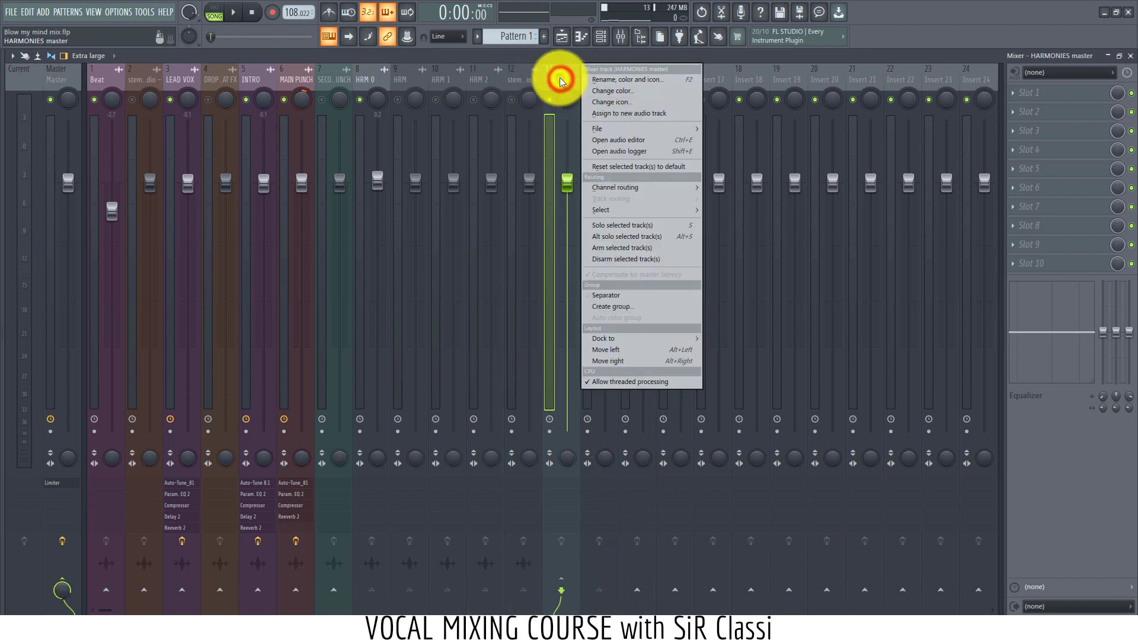
left_click(611, 91)
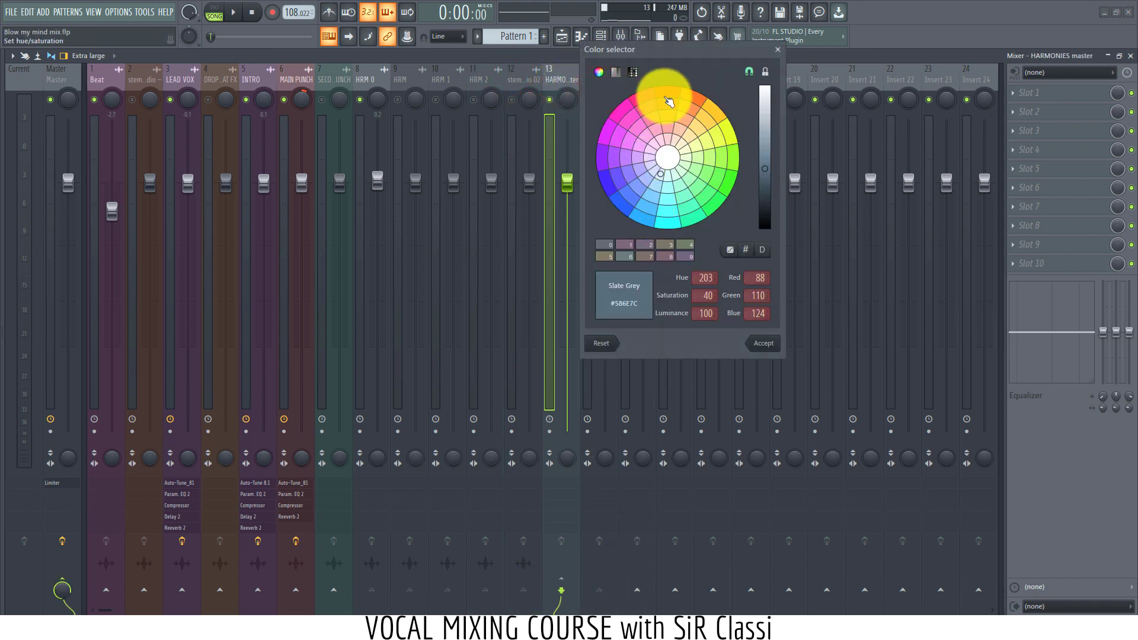
left_click(667, 90)
left_click(766, 346)
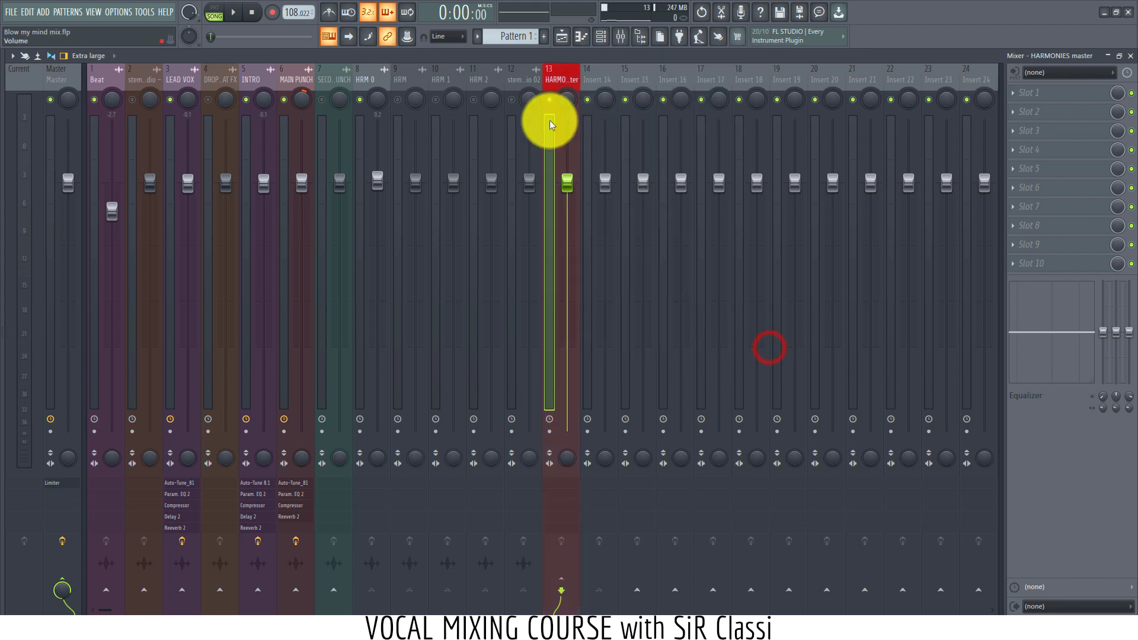
Step: Examine where the HRM 1, HRM, HRM 0 and SECONDARY PUNCH mixer tracks are routed
left_click(447, 82)
left_click(415, 77)
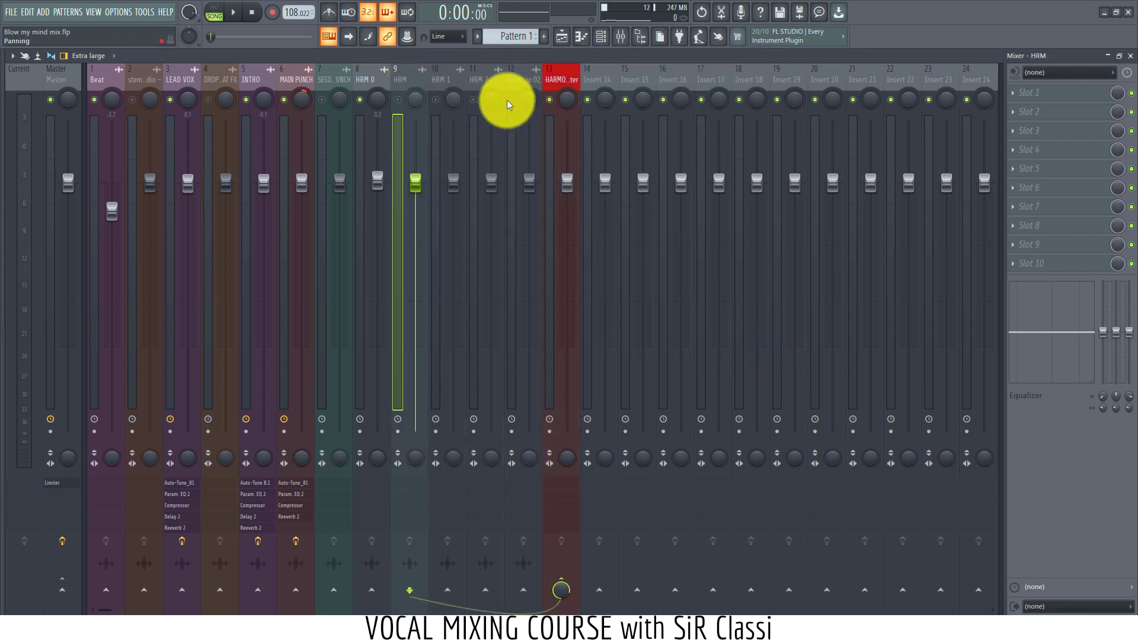
left_click(380, 80)
left_click(409, 83)
left_click(352, 100)
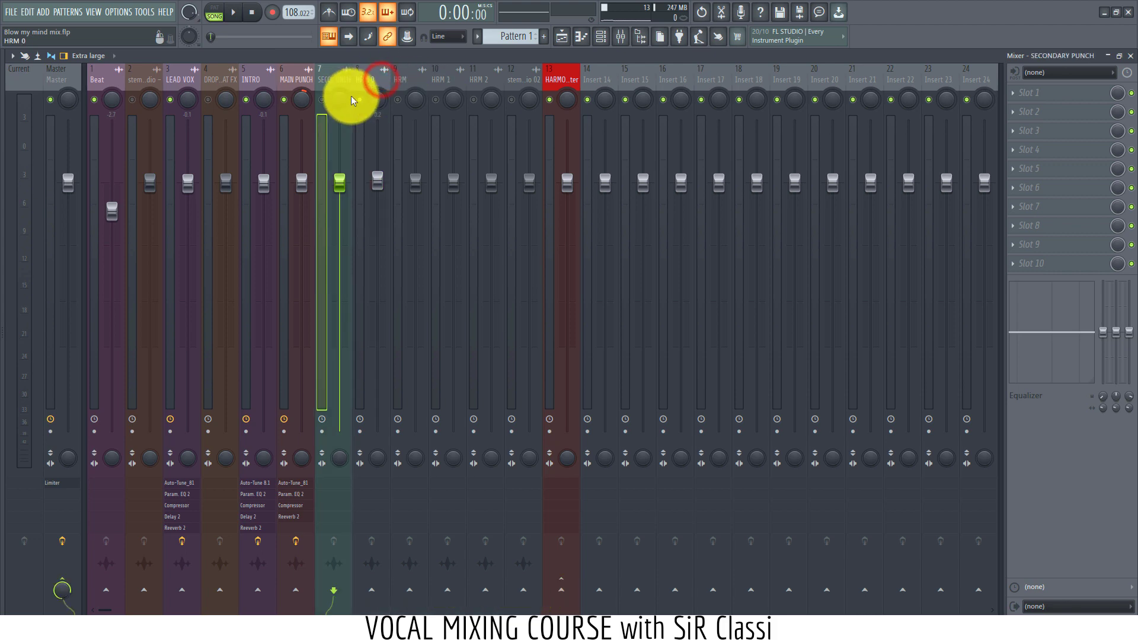
Step: Try sending HRM 0 to the Master instead of HARMONIES master, and restore its send to HARMONIES master
left_click(366, 79)
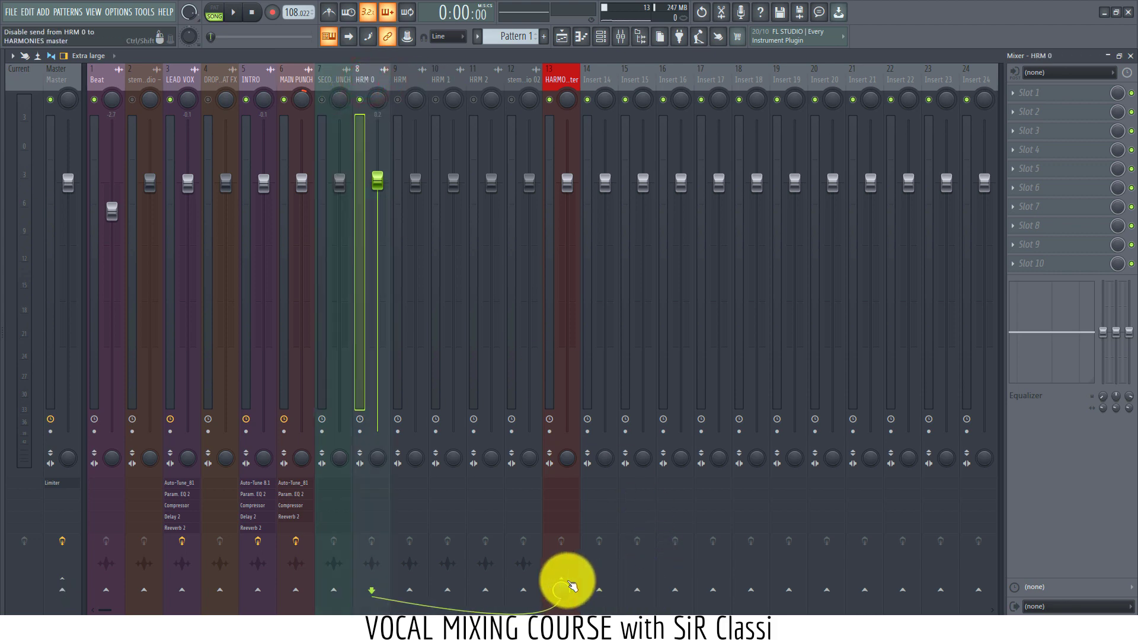
left_click(571, 585)
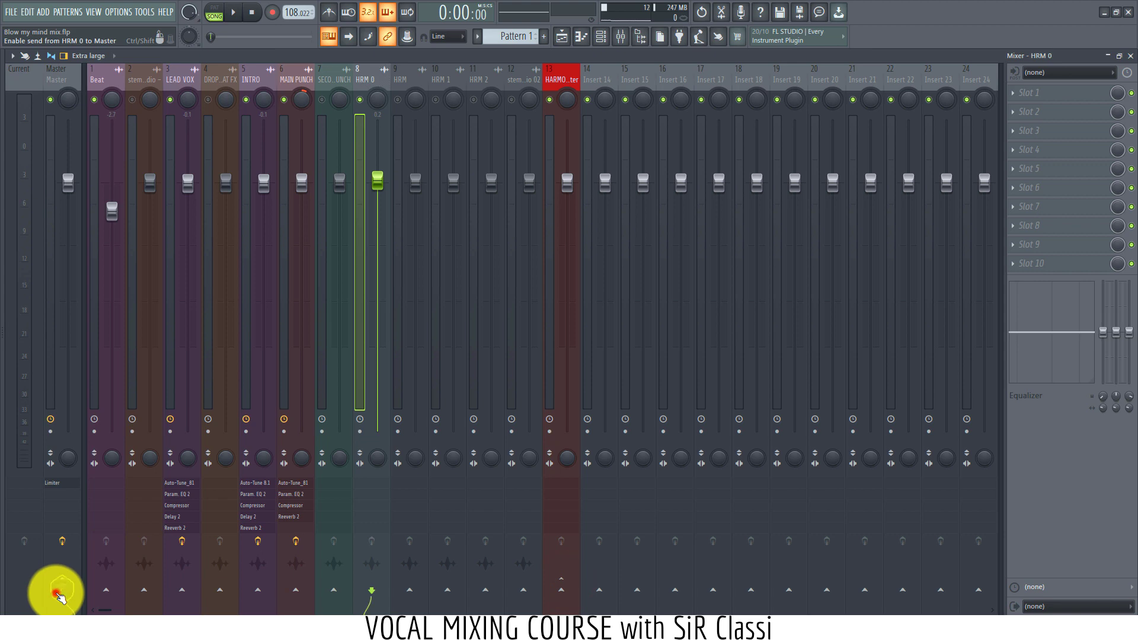
left_click(57, 591)
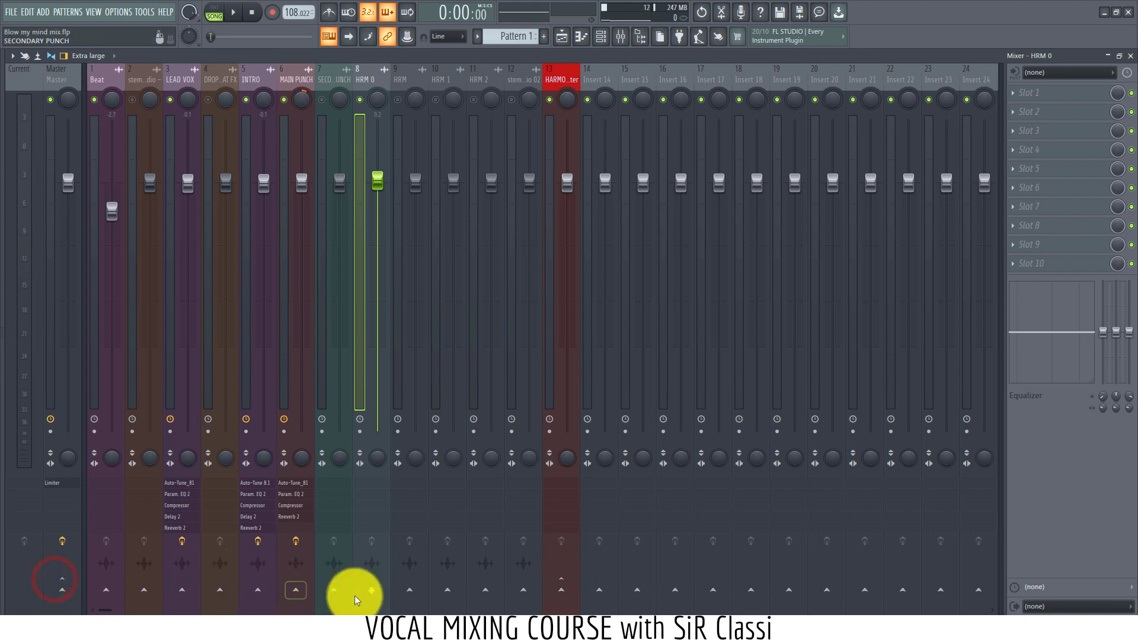
left_click(568, 592)
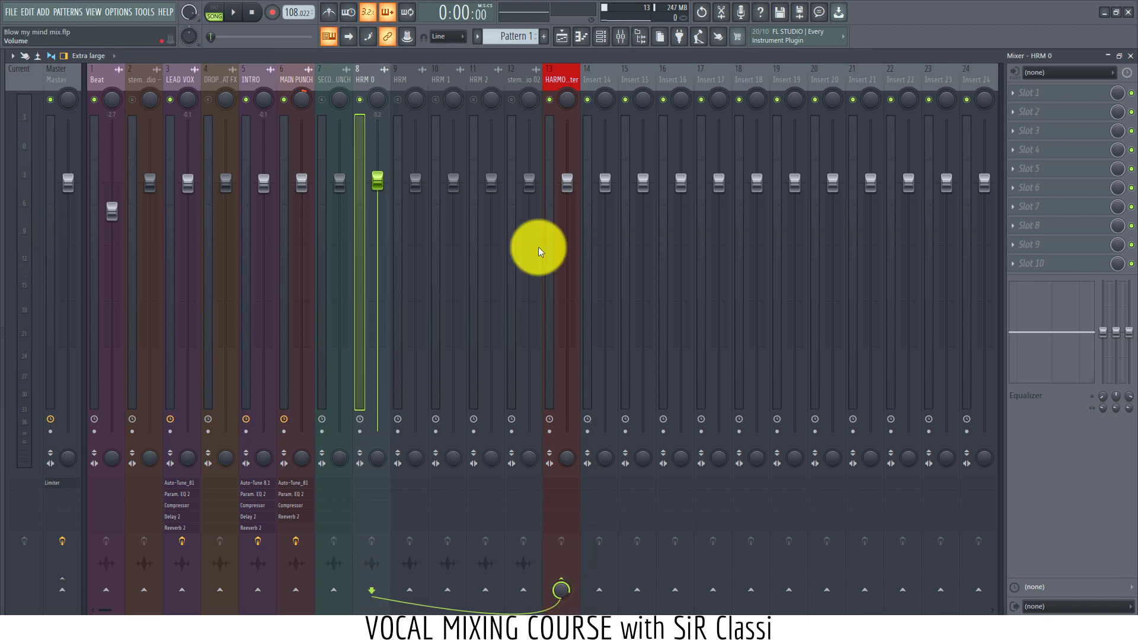
Step: Unmute the harmony mixer tracks 9 through 12
left_click(398, 100)
left_click(436, 100)
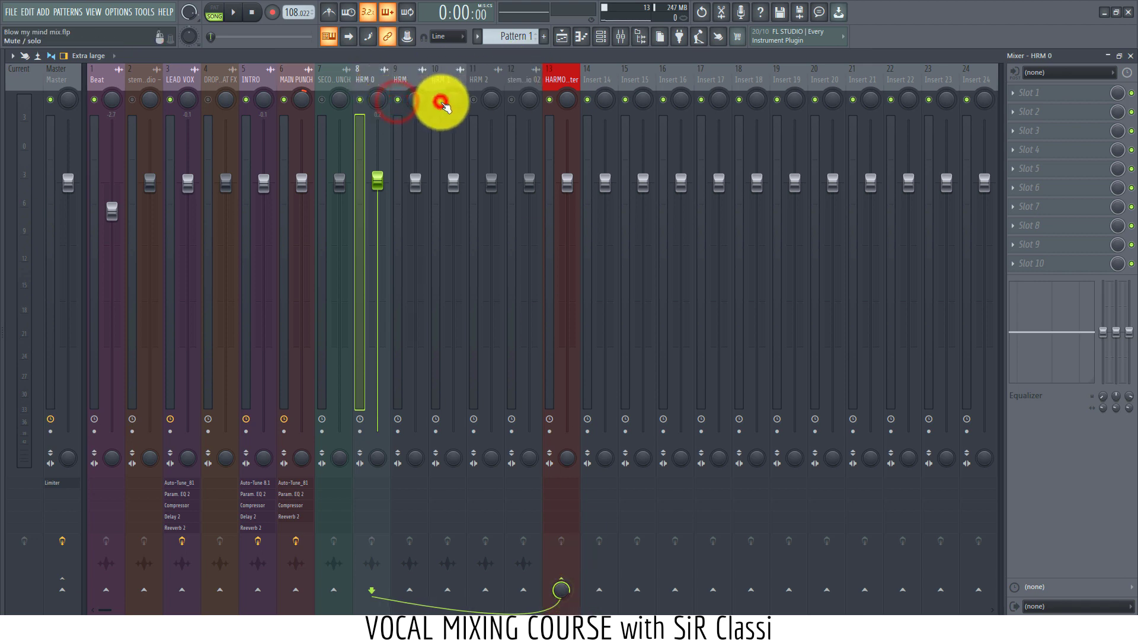
left_click(474, 99)
left_click(512, 100)
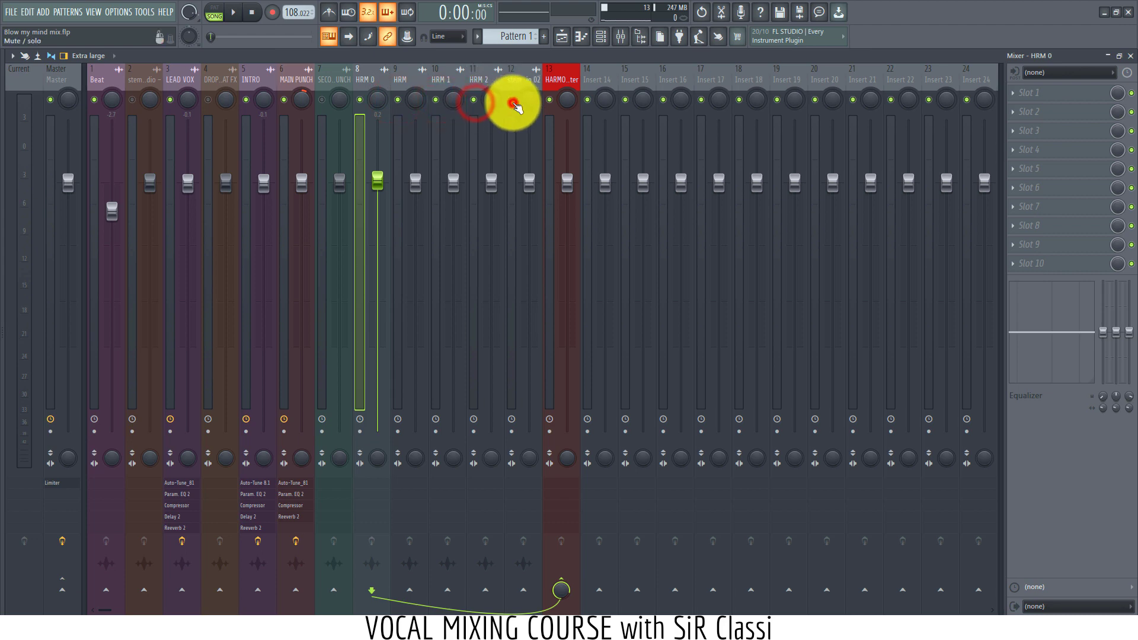
Step: Load Fruity Compressor into the first effect slot of the HARMONIES master track
left_click(572, 75)
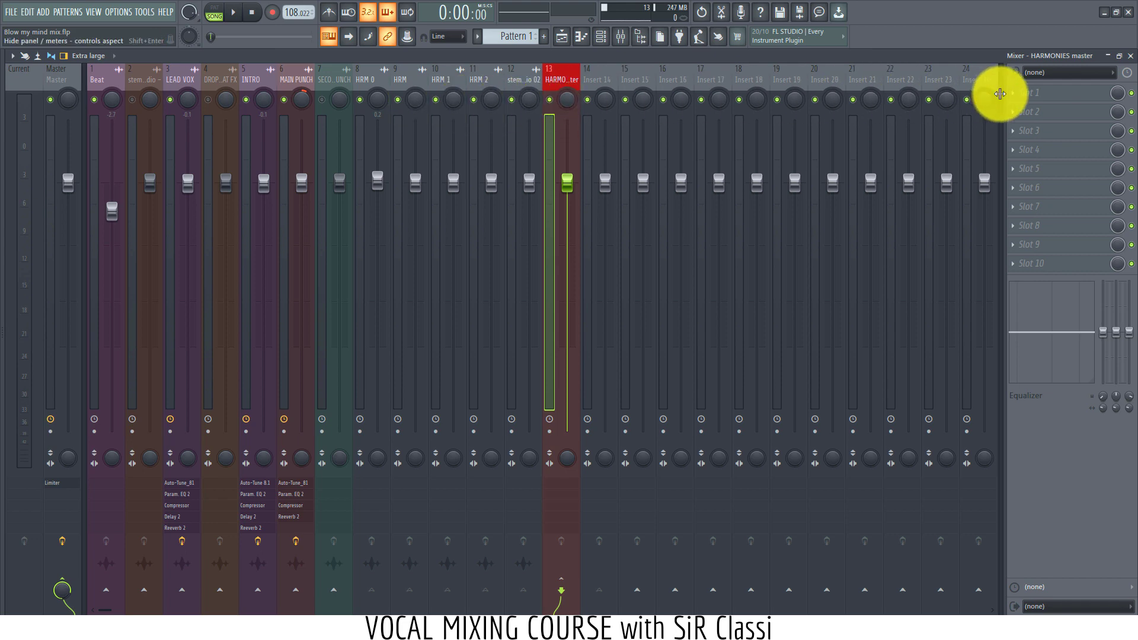
left_click(1025, 95)
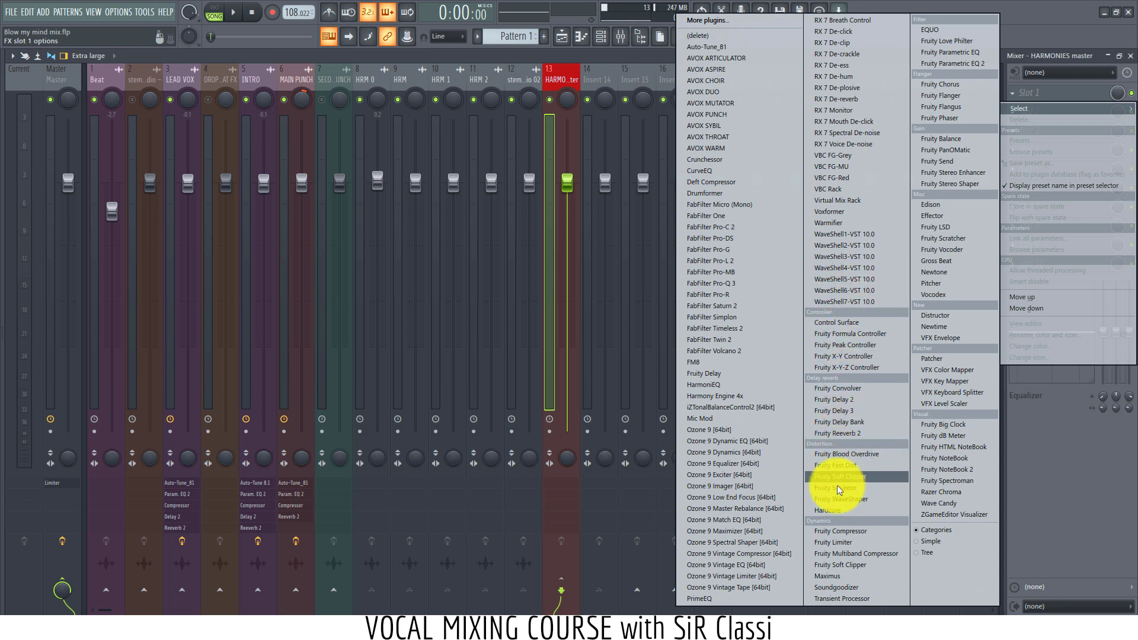
left_click(830, 531)
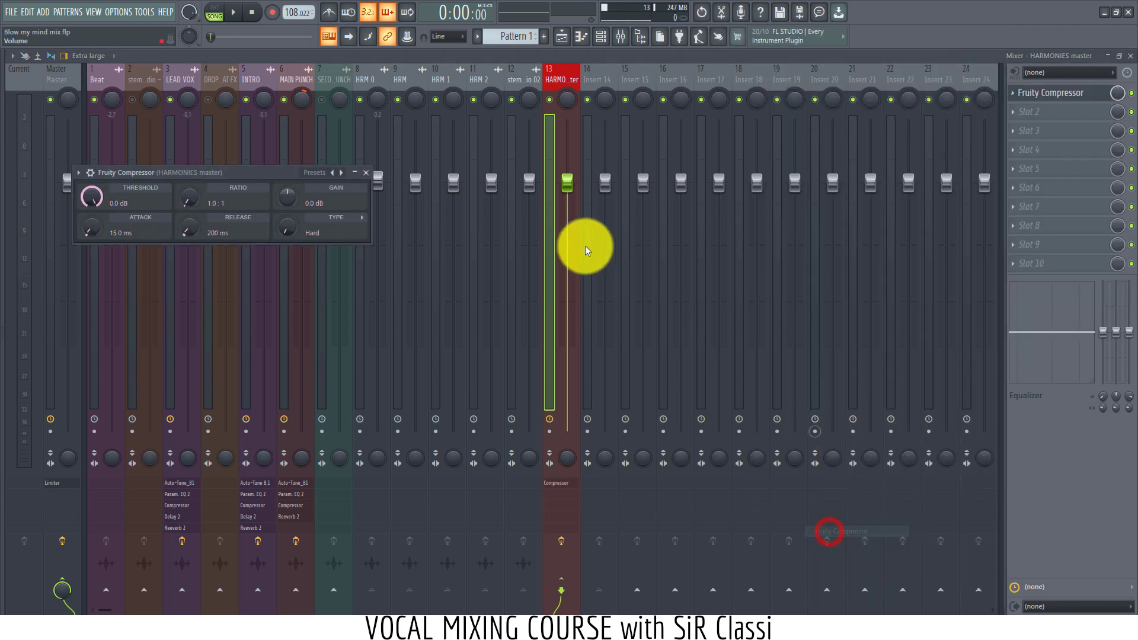
Step: Set the harmonies compressor to threshold -34.4 dB, attack 5.6 ms, release 712 ms and ratio 4.6:1
left_click_drag(91, 197, 89, 237)
left_click(90, 230)
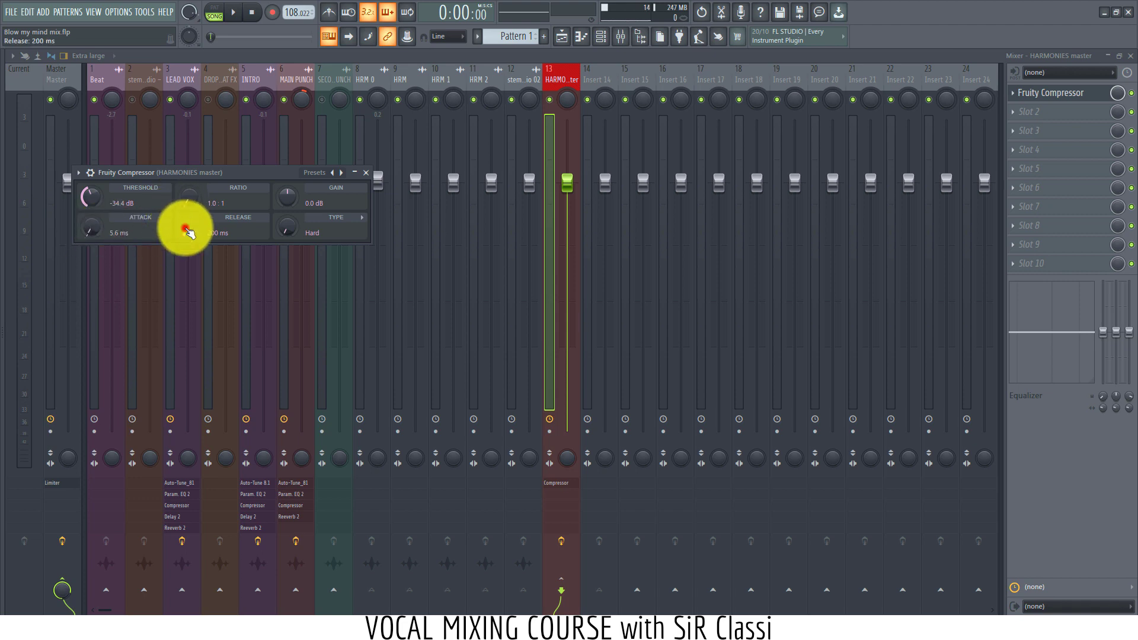
mouse_move(184, 229)
left_mouse_down()
mouse_move(185, 185)
mouse_move(181, 218)
left_mouse_up()
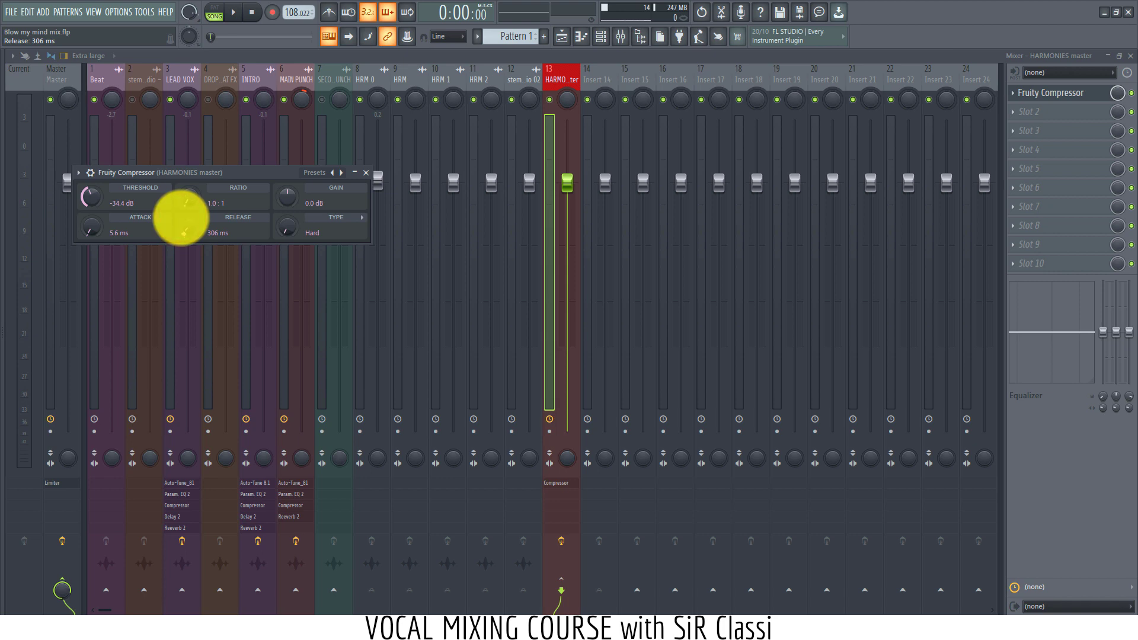
left_click(180, 218)
mouse_move(181, 218)
left_mouse_down()
mouse_move(198, 189)
mouse_move(184, 182)
mouse_move(185, 160)
mouse_move(178, 196)
left_mouse_up()
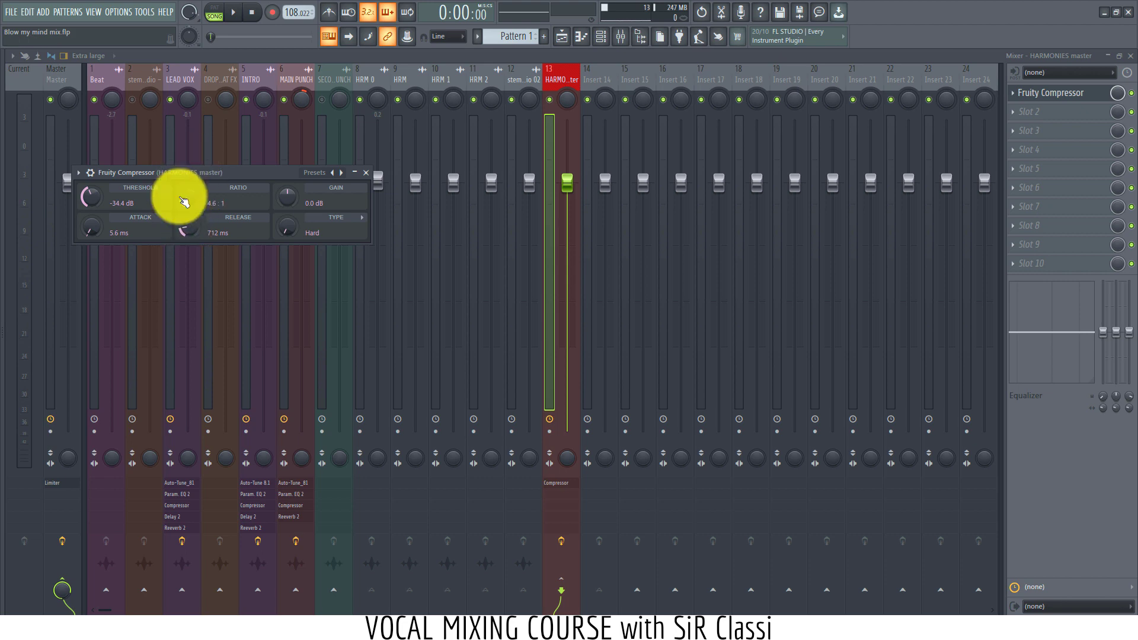
right_click(296, 197)
left_click(301, 200)
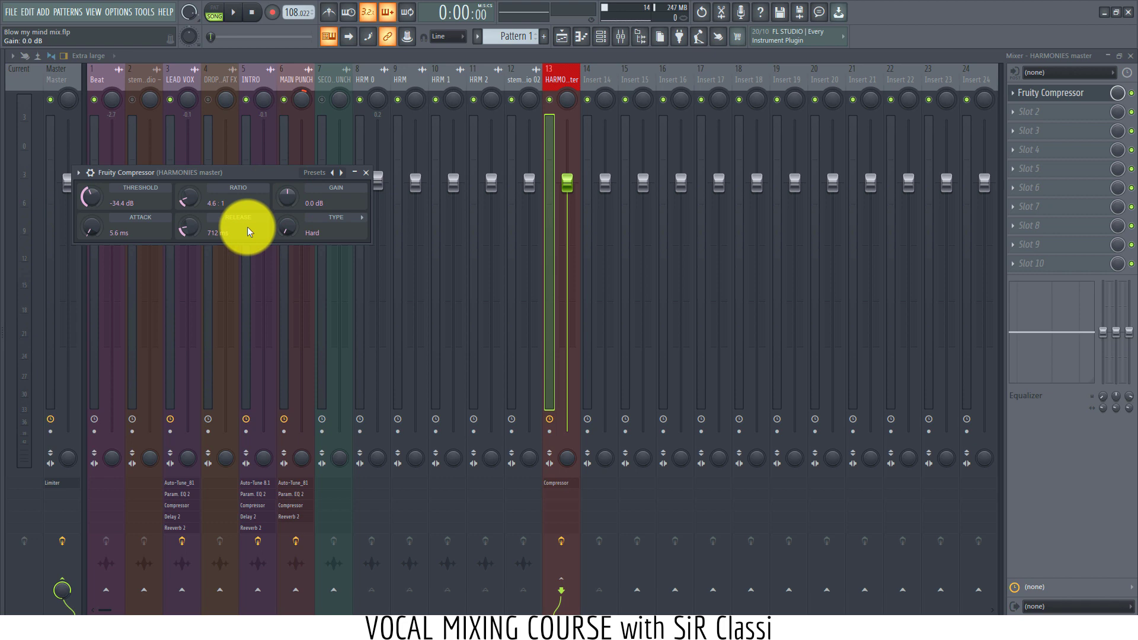
Step: Audition the compressed harmonies, adjusting the compressor's threshold to -24.1 dB and its gain to 5.6 dB
key("space")
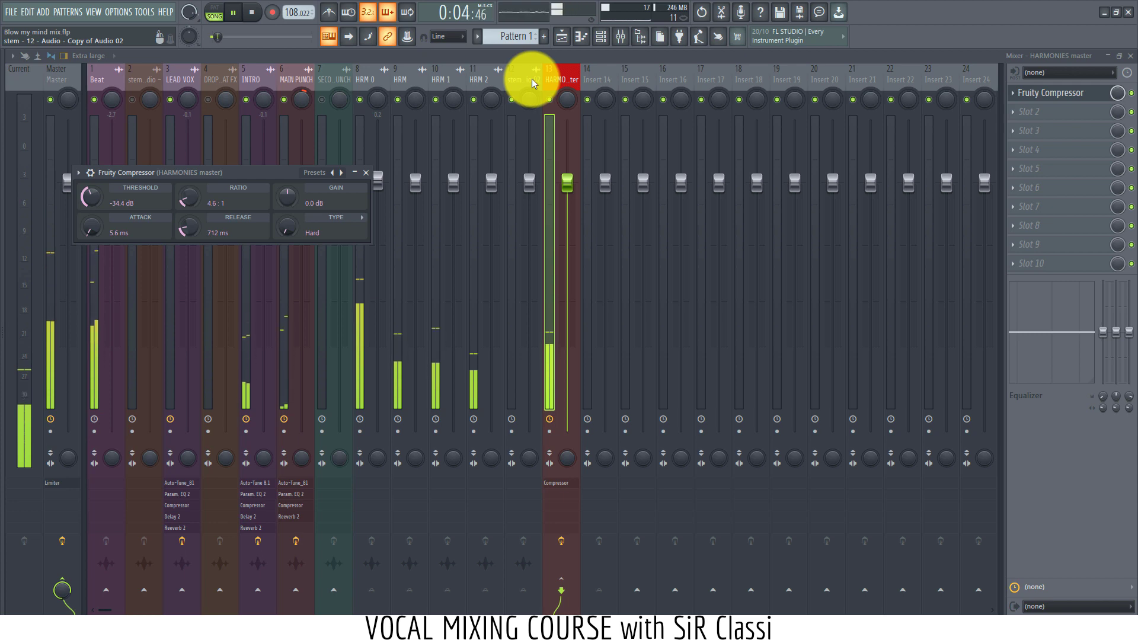
left_click(1064, 94)
left_click(1064, 95)
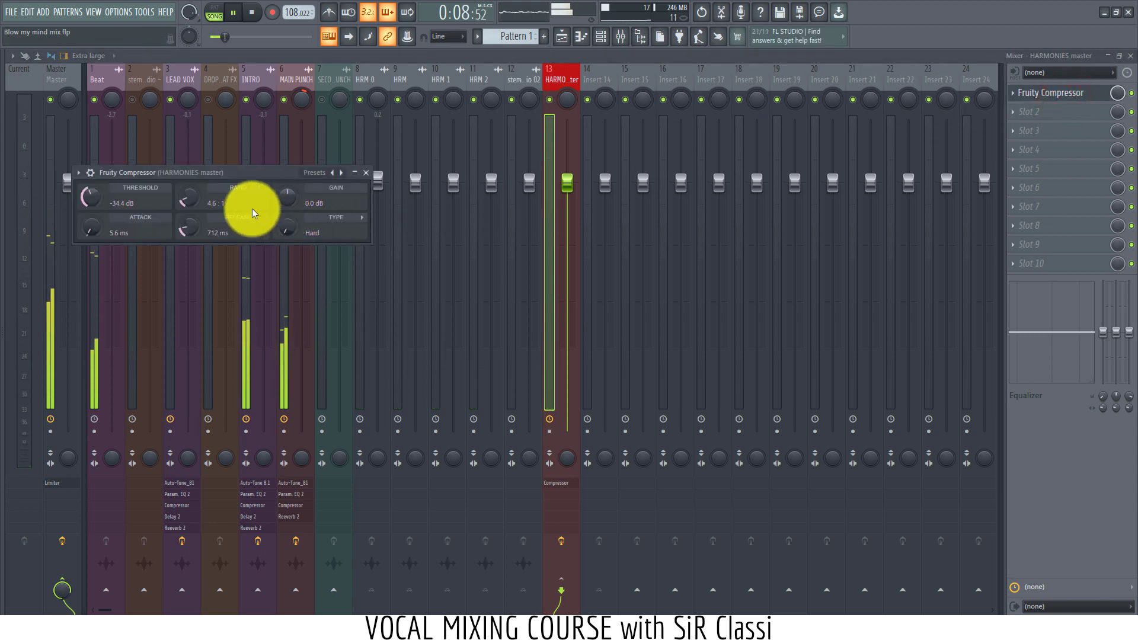
key("space")
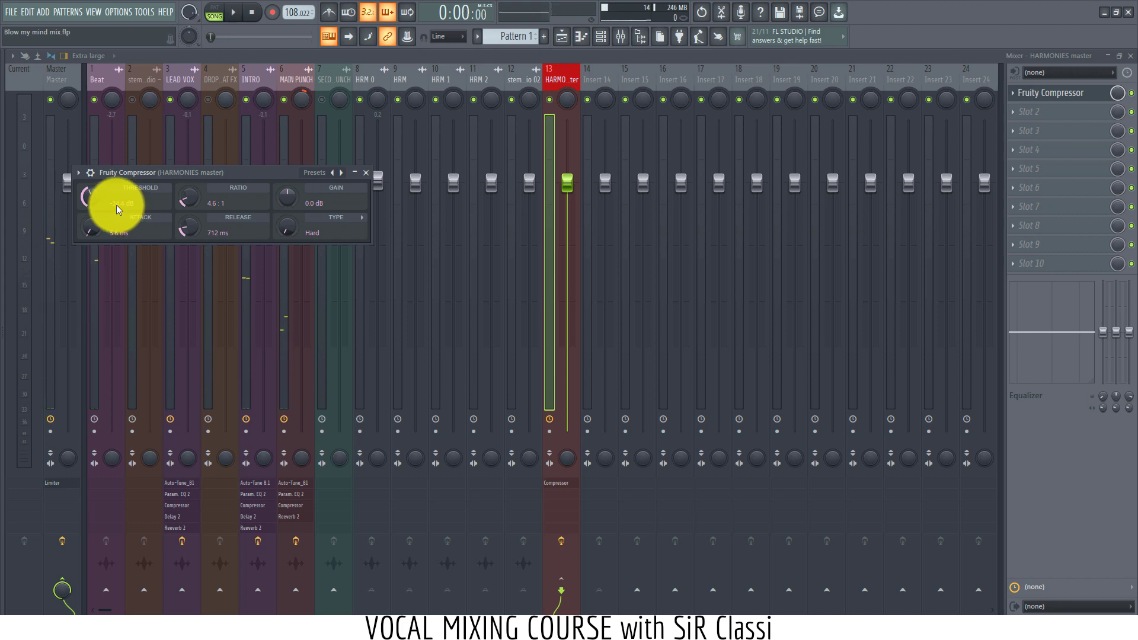
left_click_drag(89, 192, 89, 194)
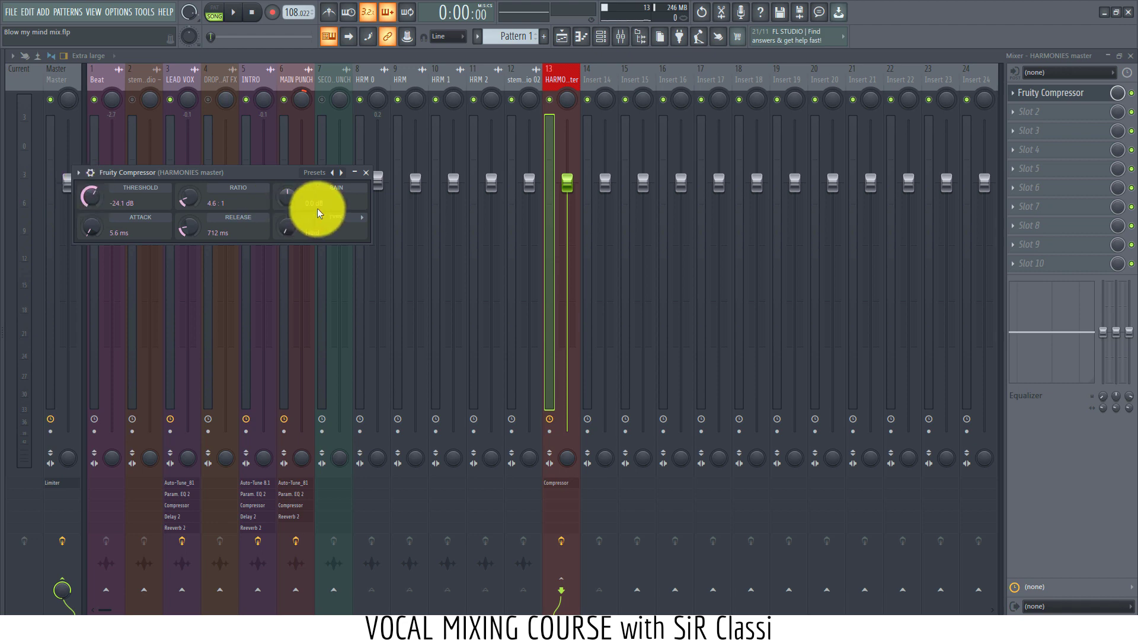
left_click_drag(284, 198, 275, 172)
key("space")
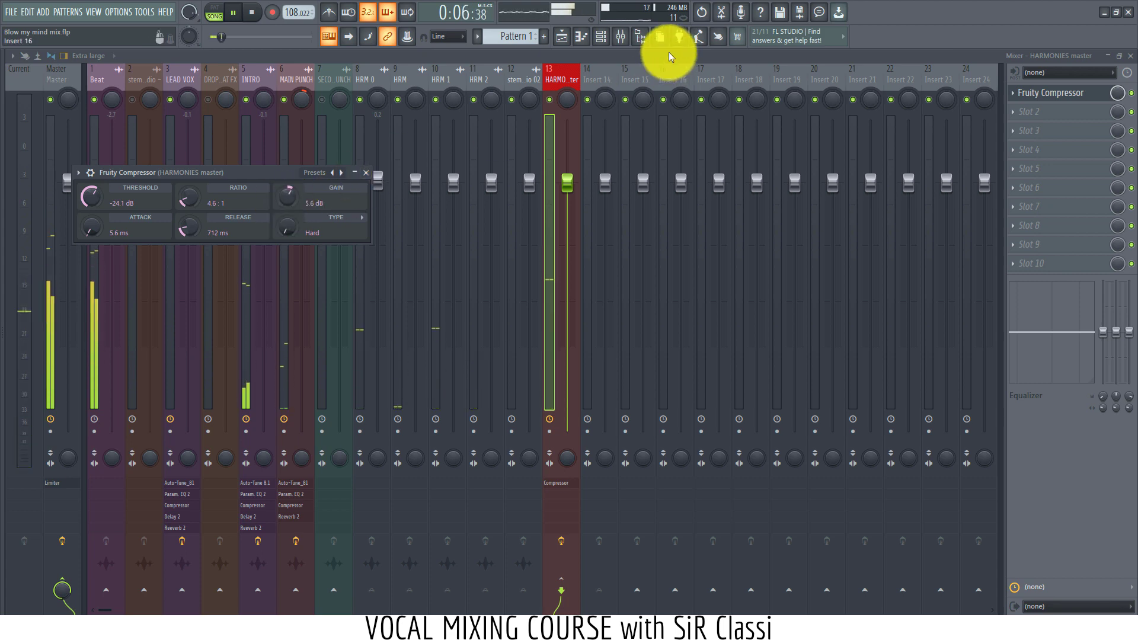
key("space")
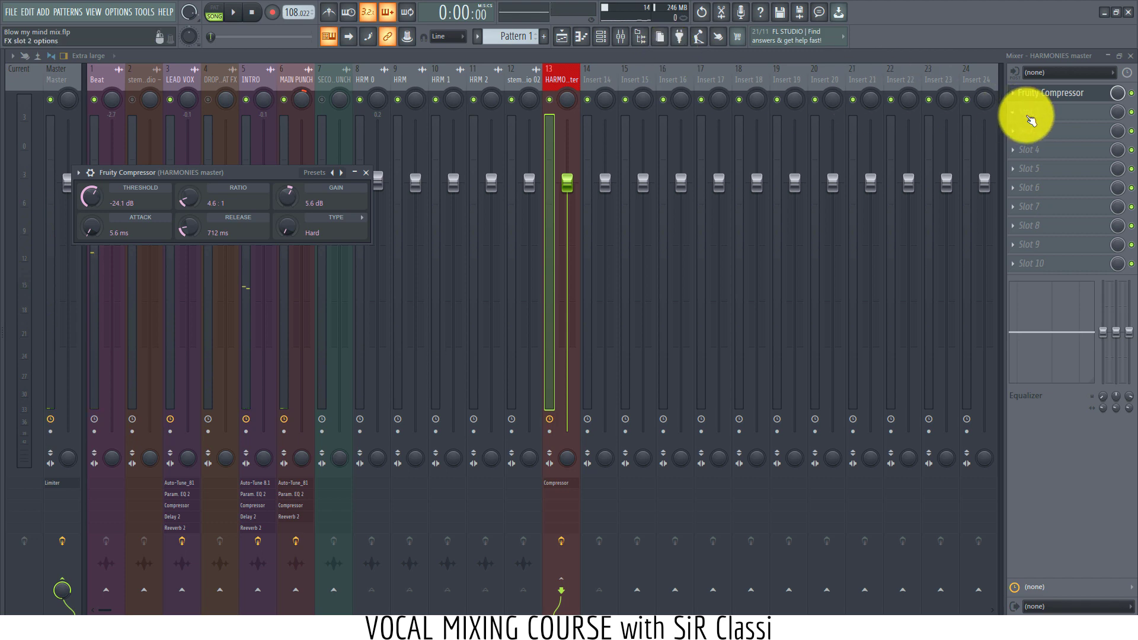
Step: Add Fruity Parametric EQ 2 in slot 2 with a low-end roll-off and a slight high-shelf boost near 5459 Hz, and audition it
left_click(1028, 112)
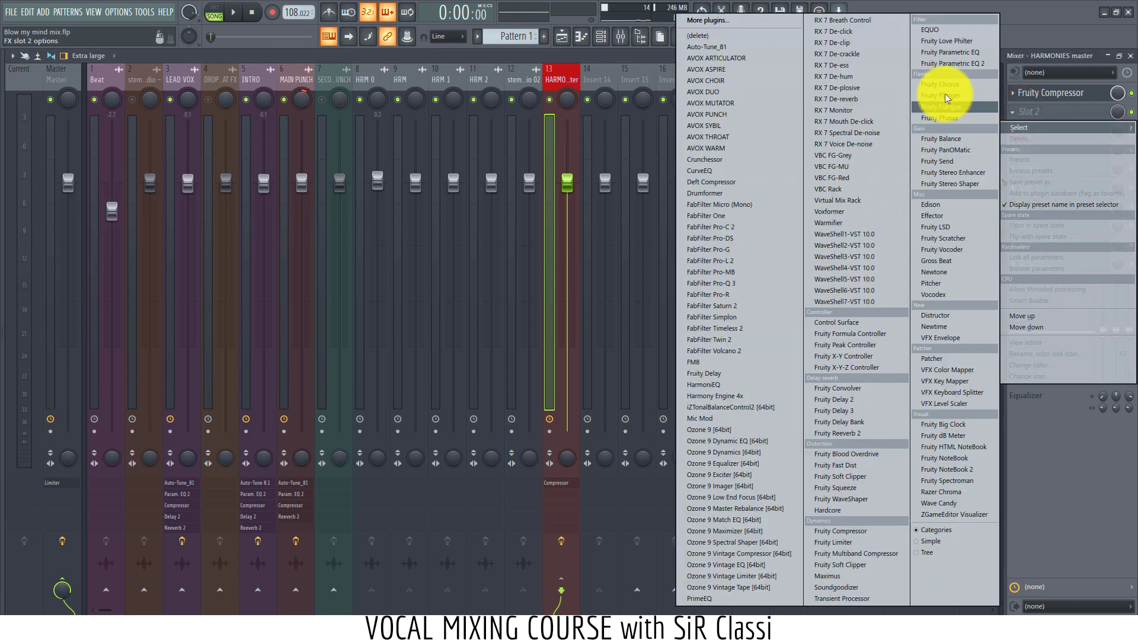
left_click(953, 64)
left_click_drag(130, 292, 182, 386)
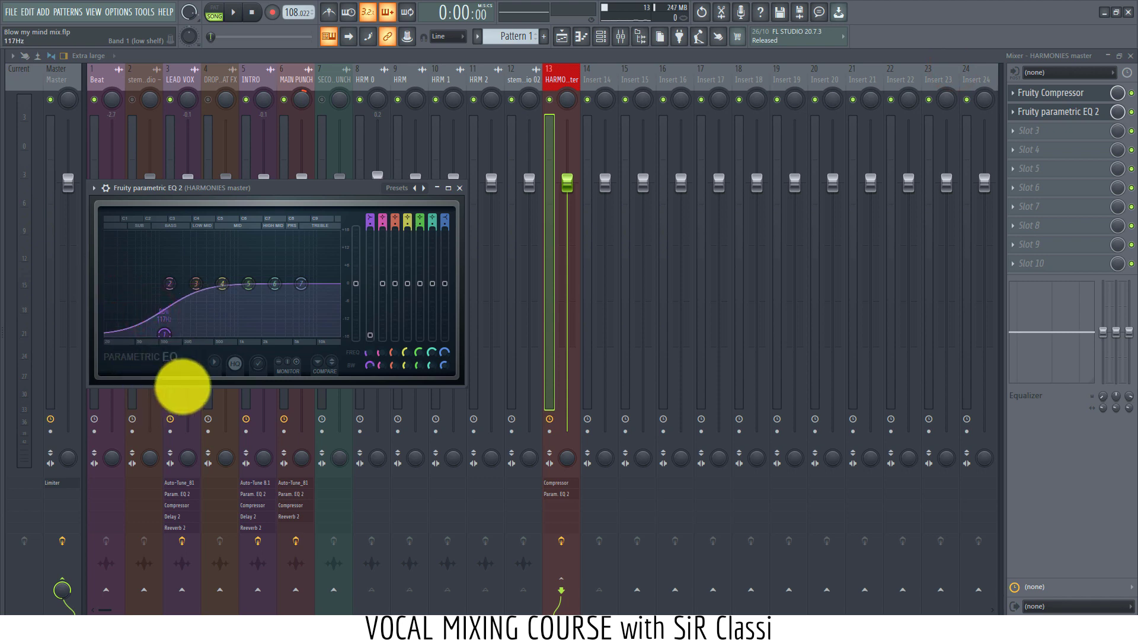
left_click_drag(161, 332, 150, 326)
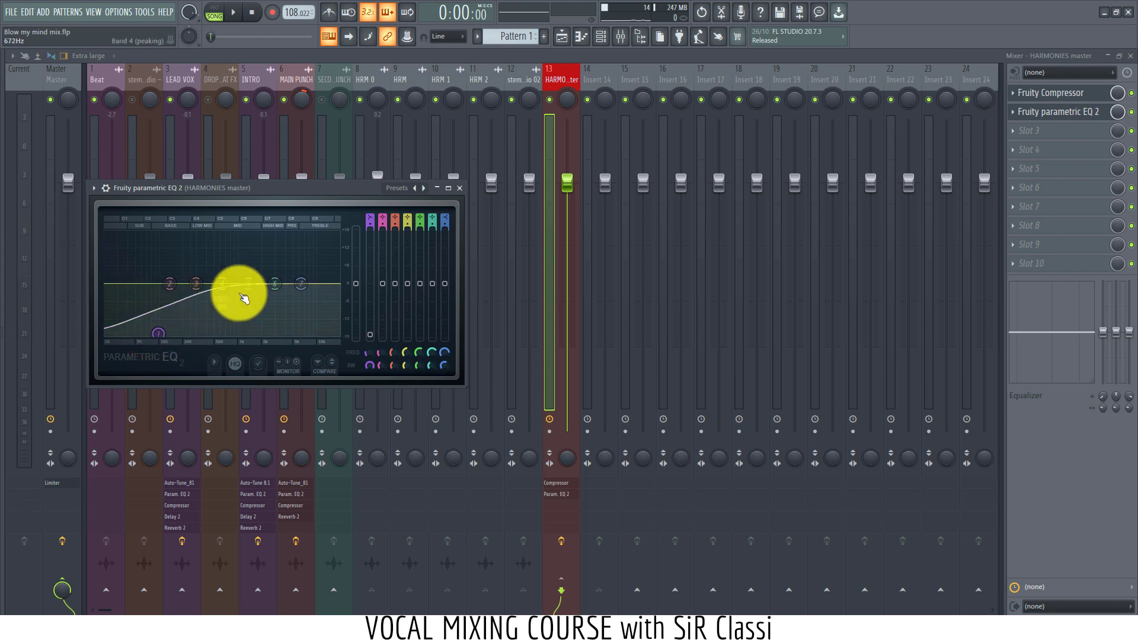
left_click_drag(296, 284, 290, 281)
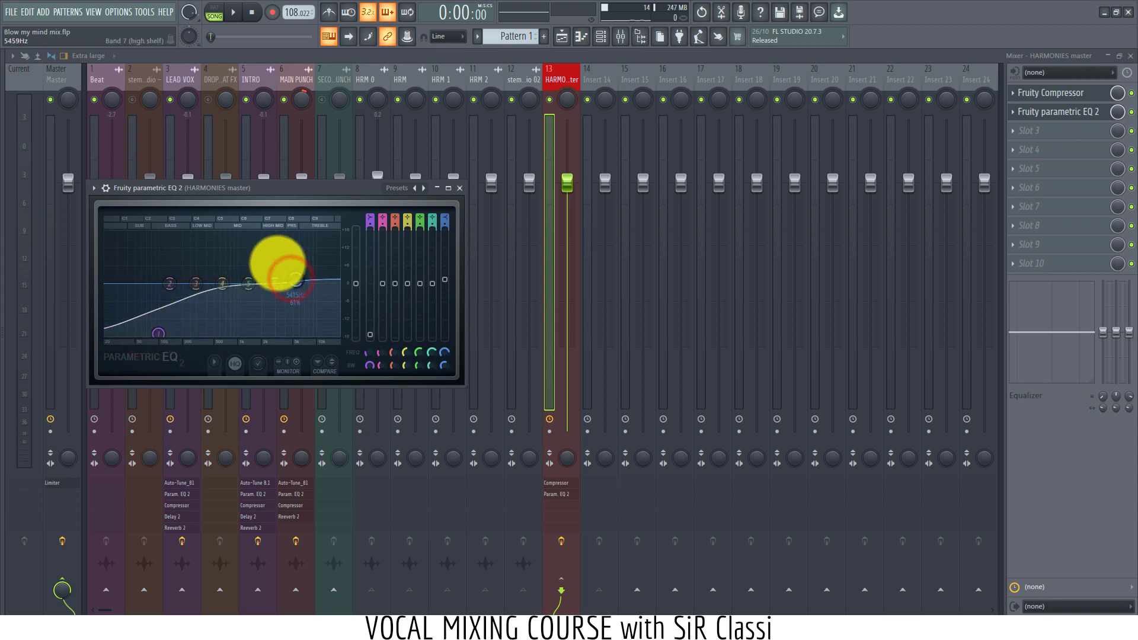
left_click(458, 187)
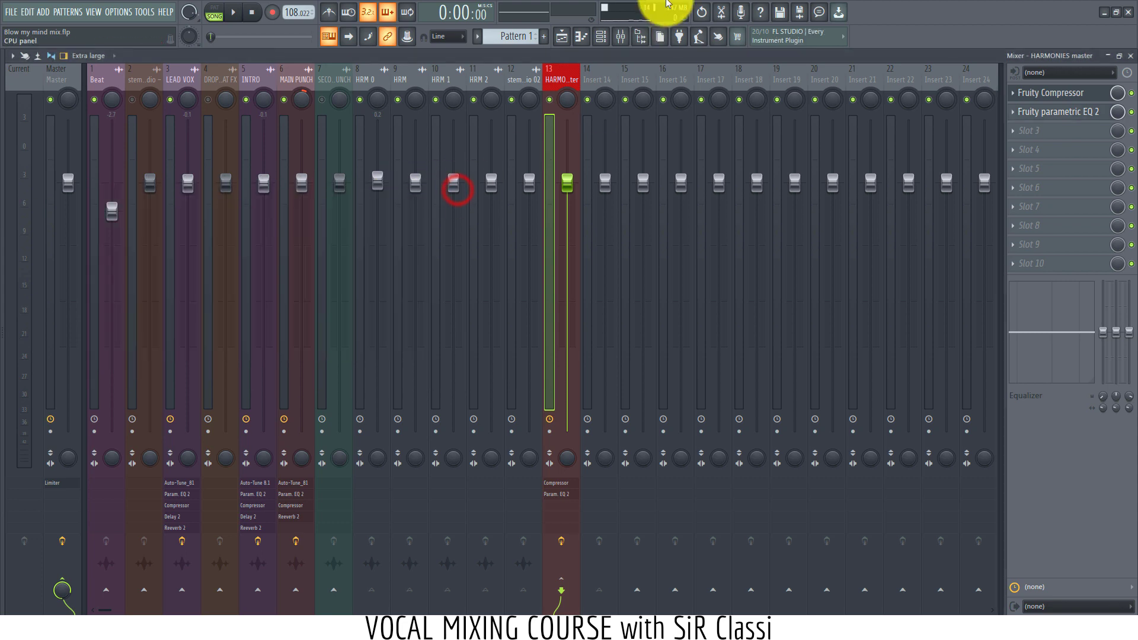
key("space")
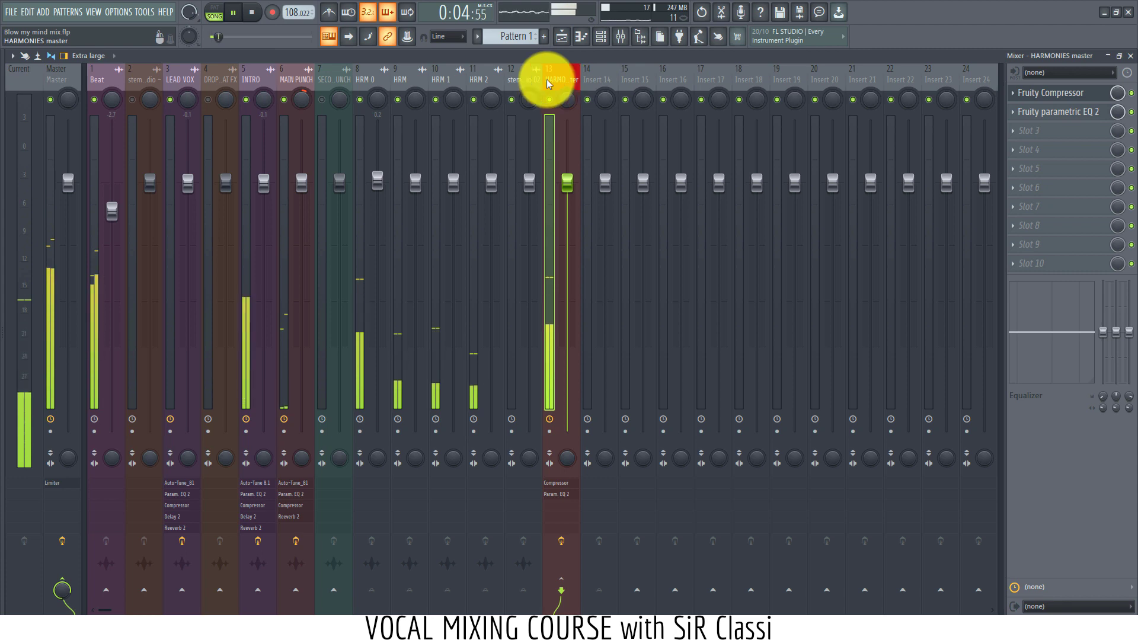
key("space")
Step: Load Auto-Tune_81 into slot 3 of HARMONIES master and set its input type to Low Male
left_click(1076, 133)
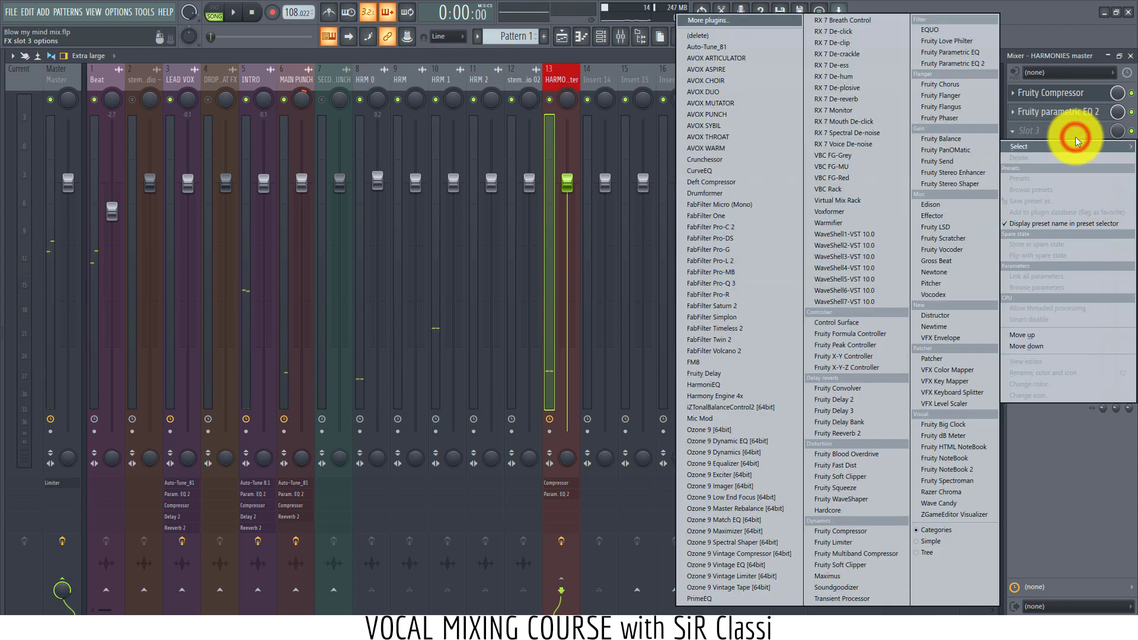
left_click(735, 47)
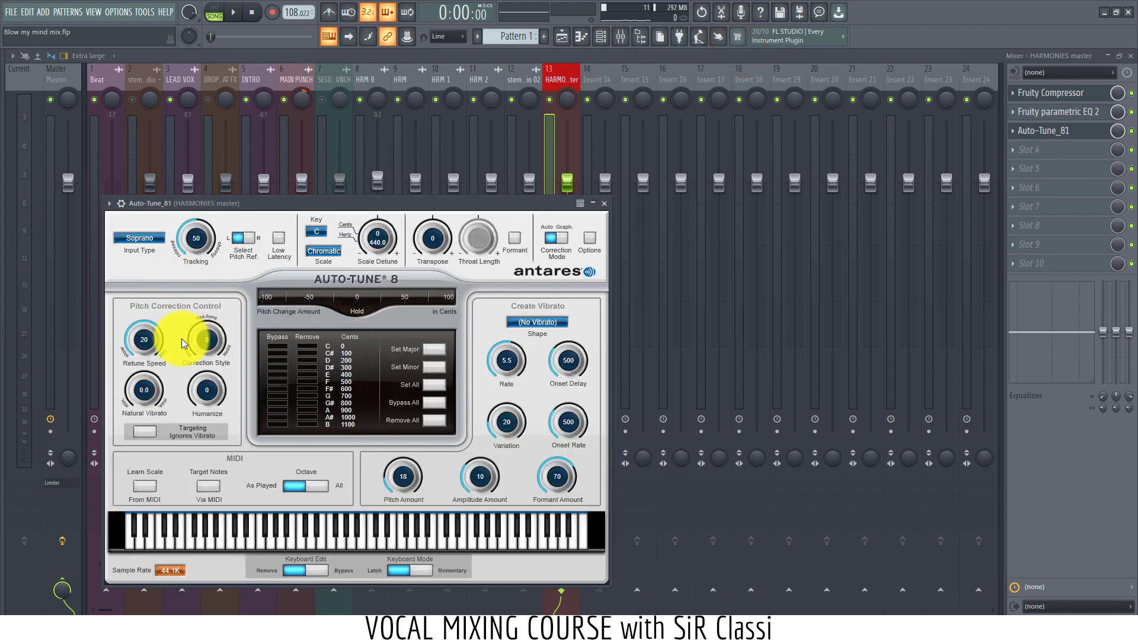
left_click(151, 242)
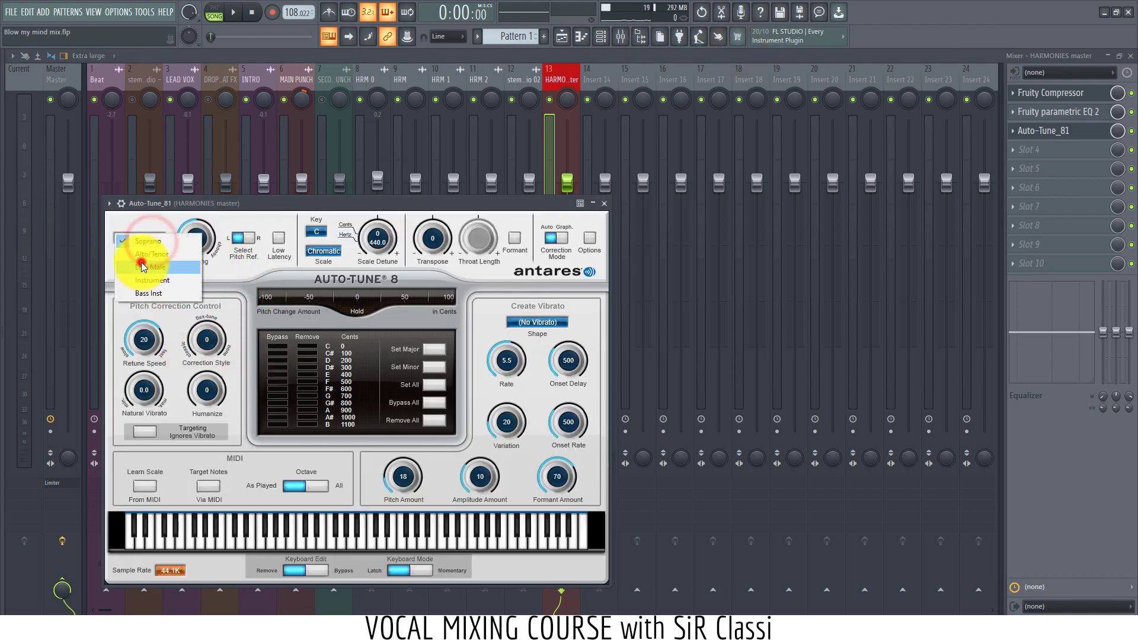
left_click(148, 266)
Step: Set Auto-Tune to the key of Eb Major with a retune speed of 8, keeping the Low Male input type
left_click(316, 232)
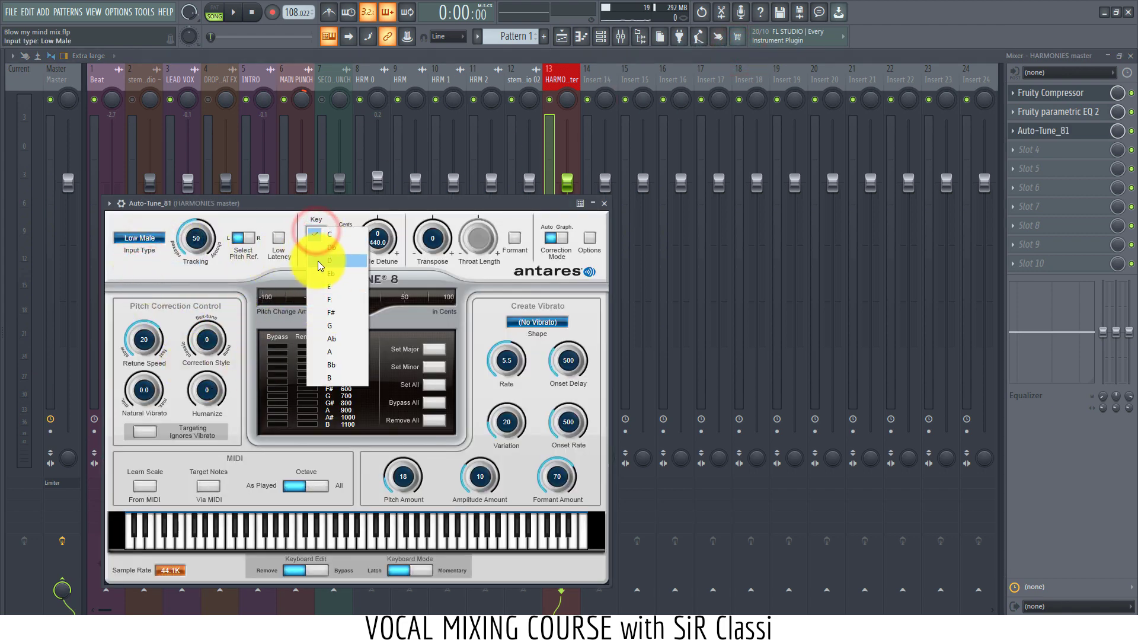
left_click(331, 274)
left_click(328, 252)
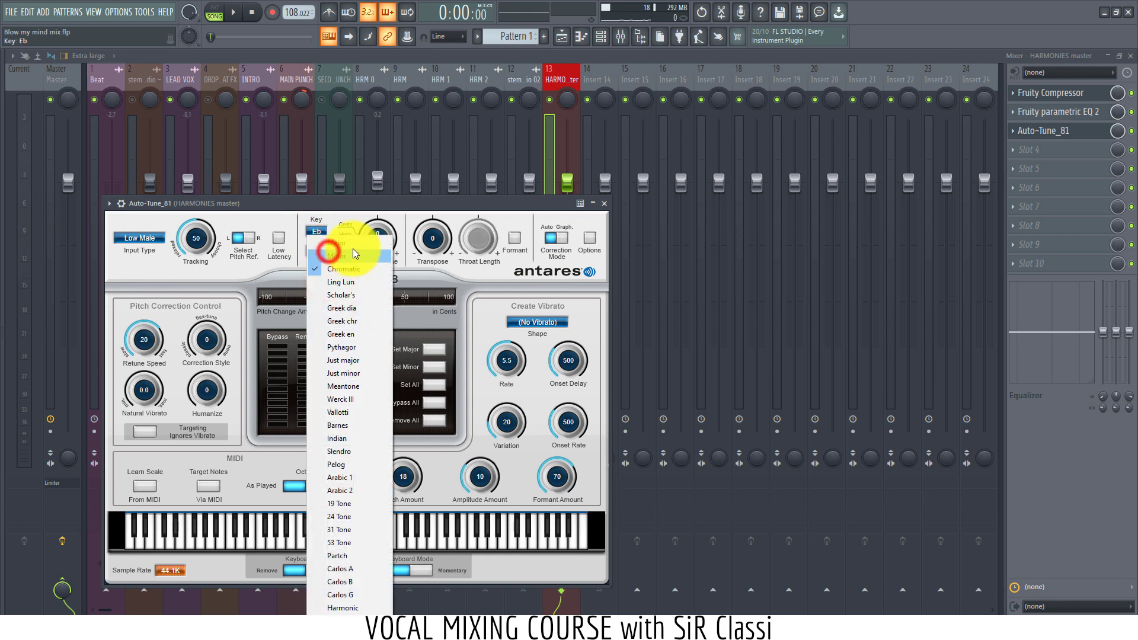
left_click(353, 246)
left_click_drag(144, 341, 147, 330)
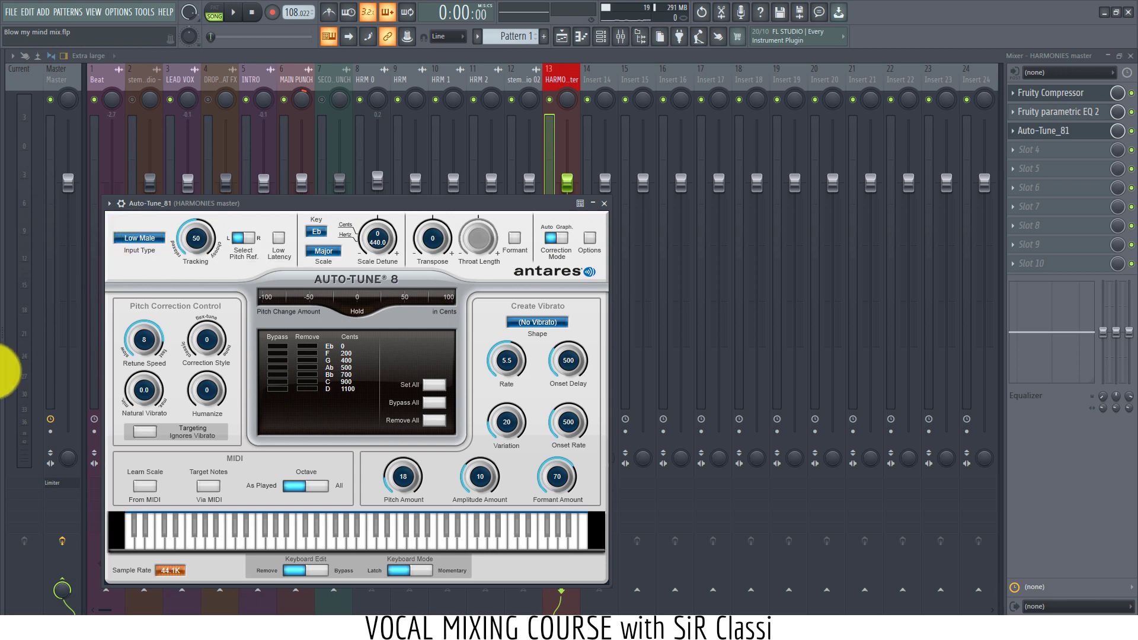
left_click(141, 240)
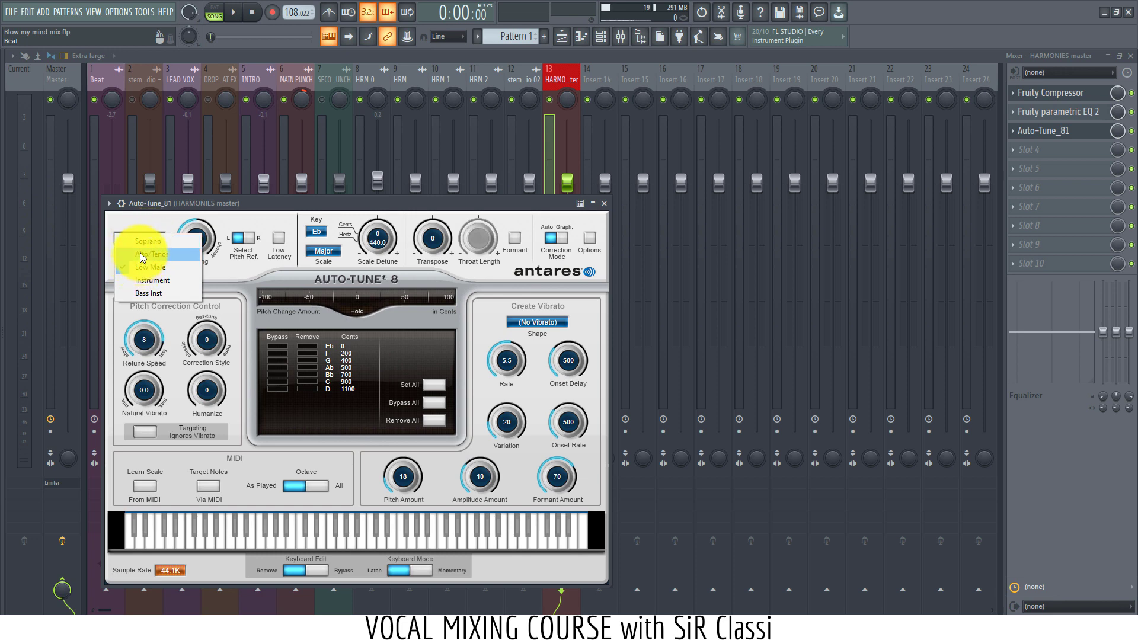
left_click(146, 223)
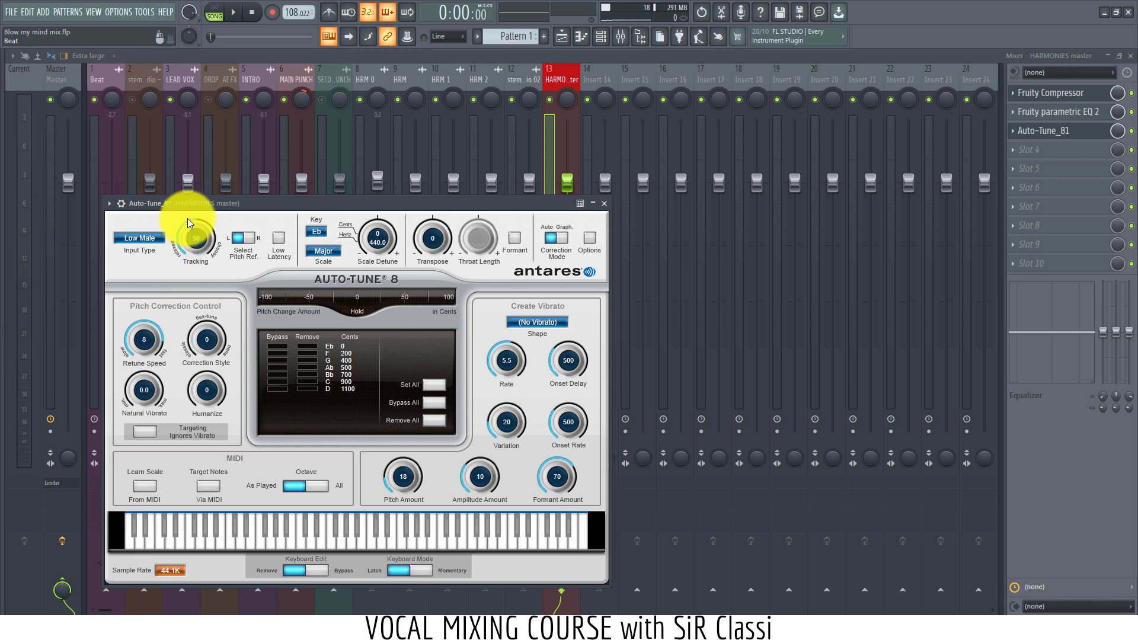
Step: Audition the harmonies through Auto-Tune, set its retune speed to 6, and close the plugin window
key("space")
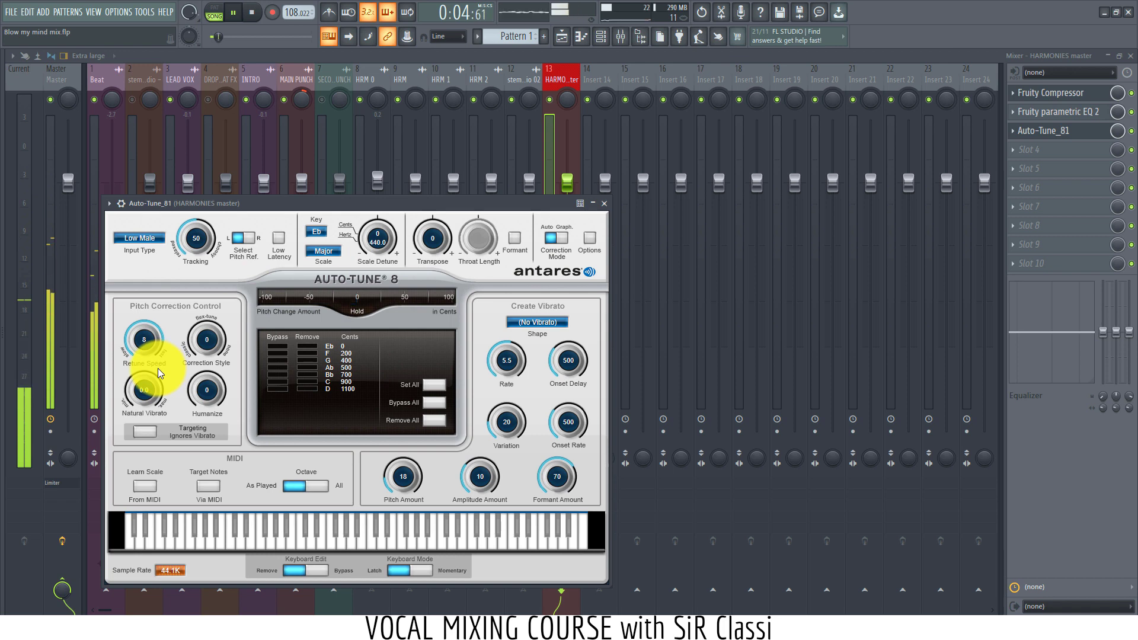
left_click_drag(154, 347, 153, 342)
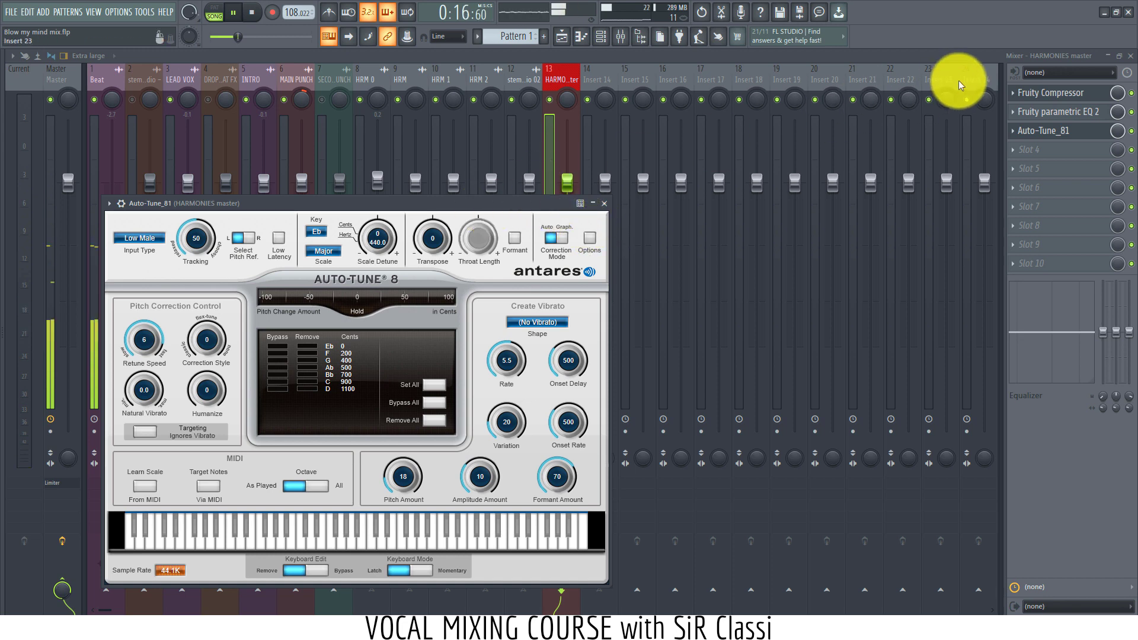
left_click(806, 53)
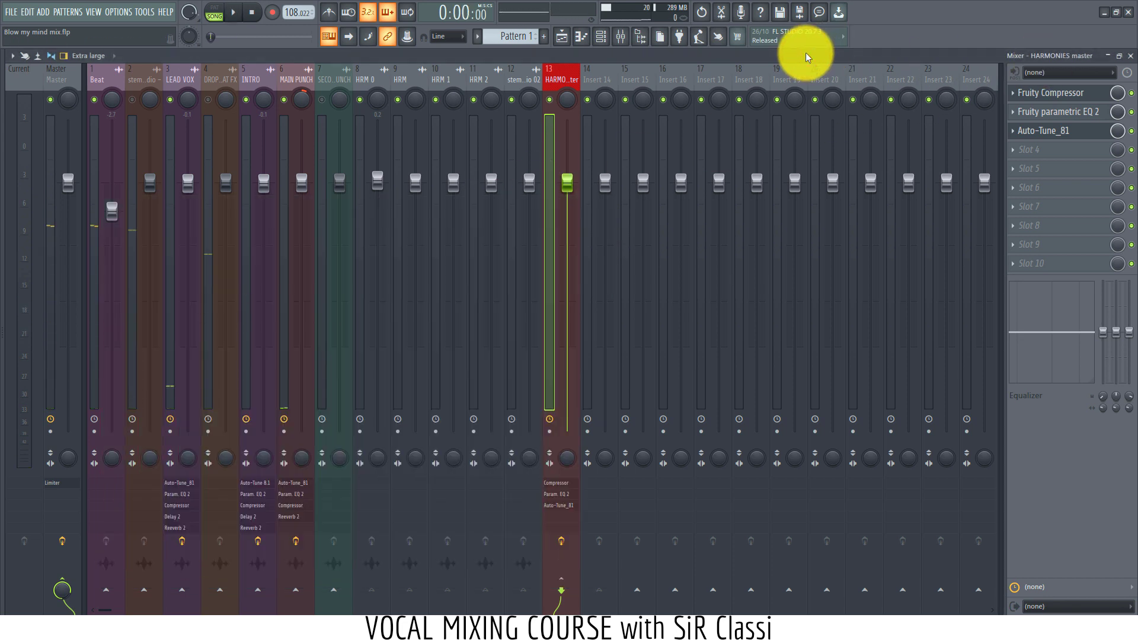
Step: Lower the frequency of the band 1 low-end roll-off in the HARMONIES master's Parametric EQ 2 and fine-tune it during playback
left_click(1046, 112)
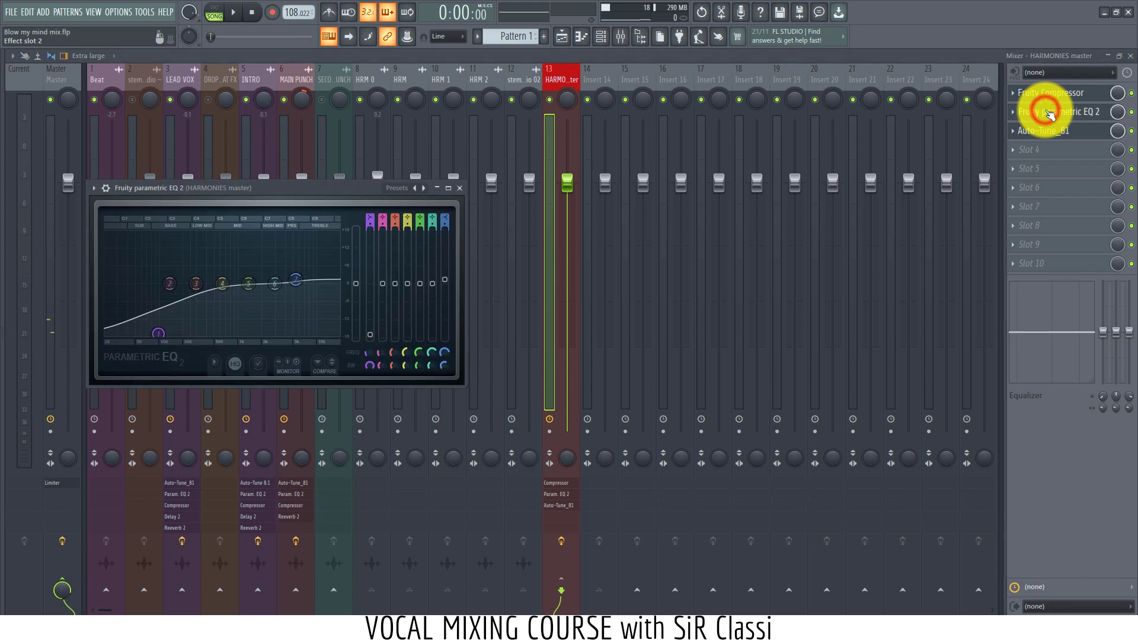
left_click_drag(159, 334, 129, 343)
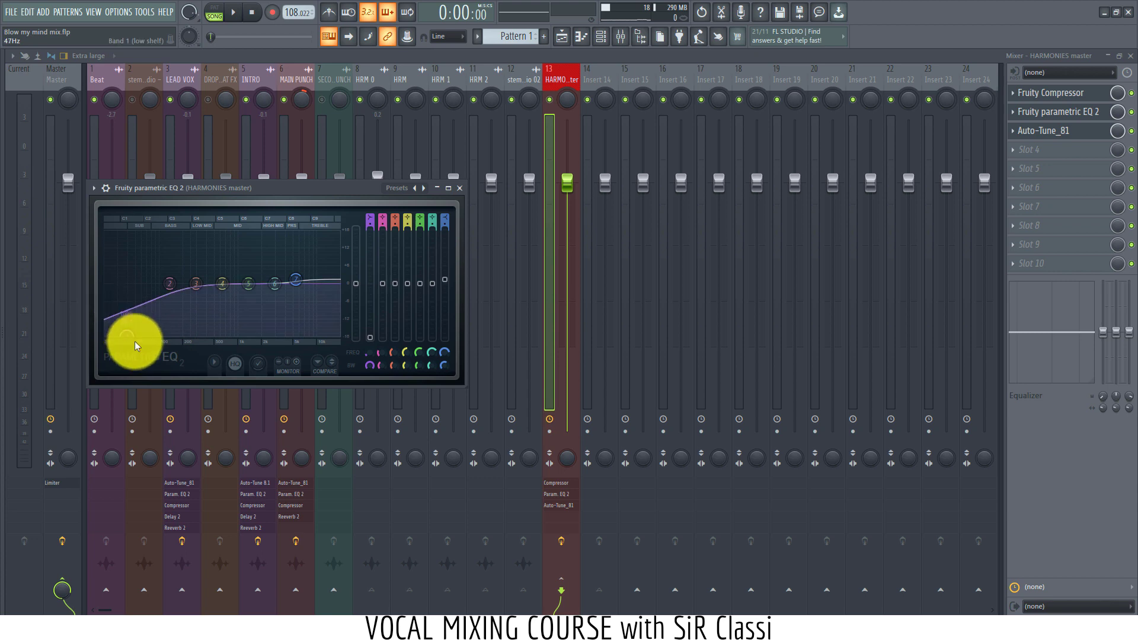
left_click(137, 343)
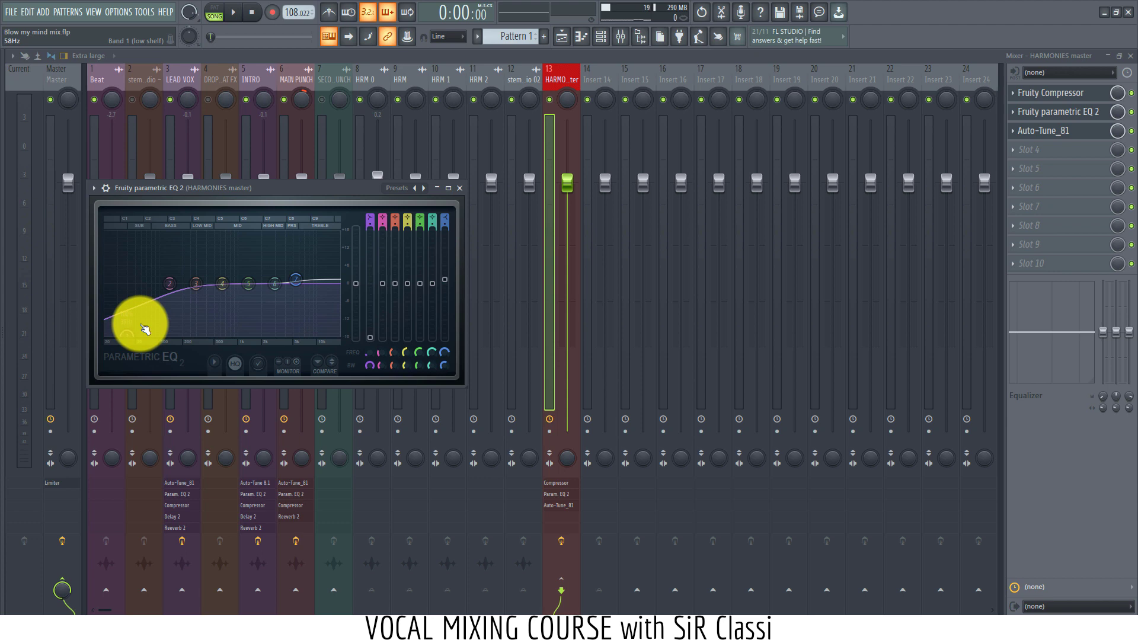
key("space")
left_click(252, 190)
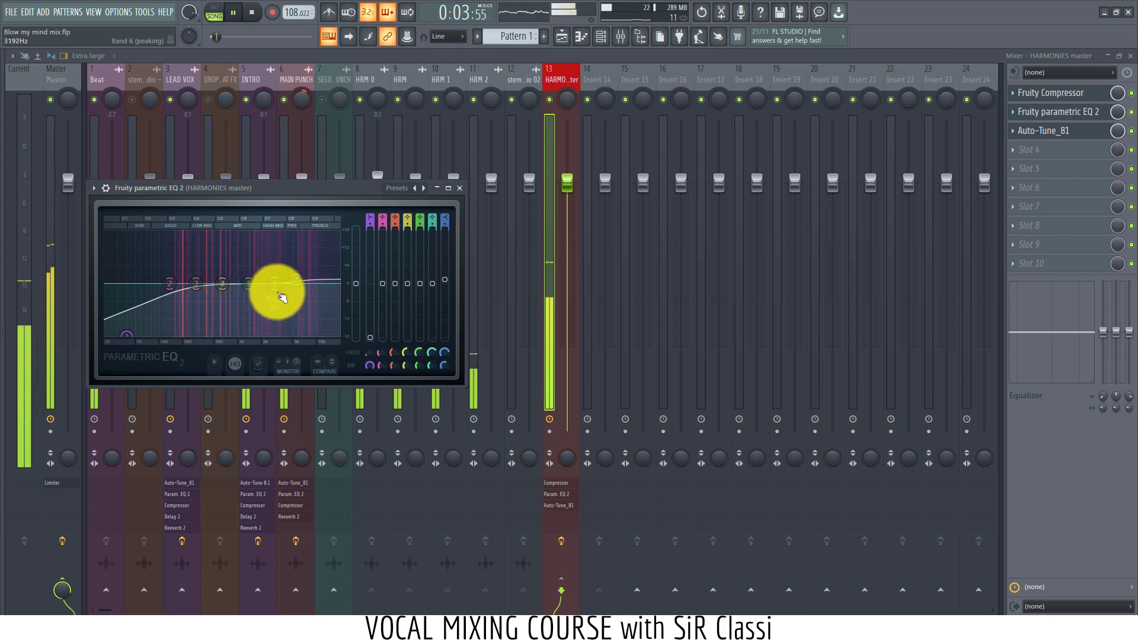
left_click_drag(142, 326, 155, 326)
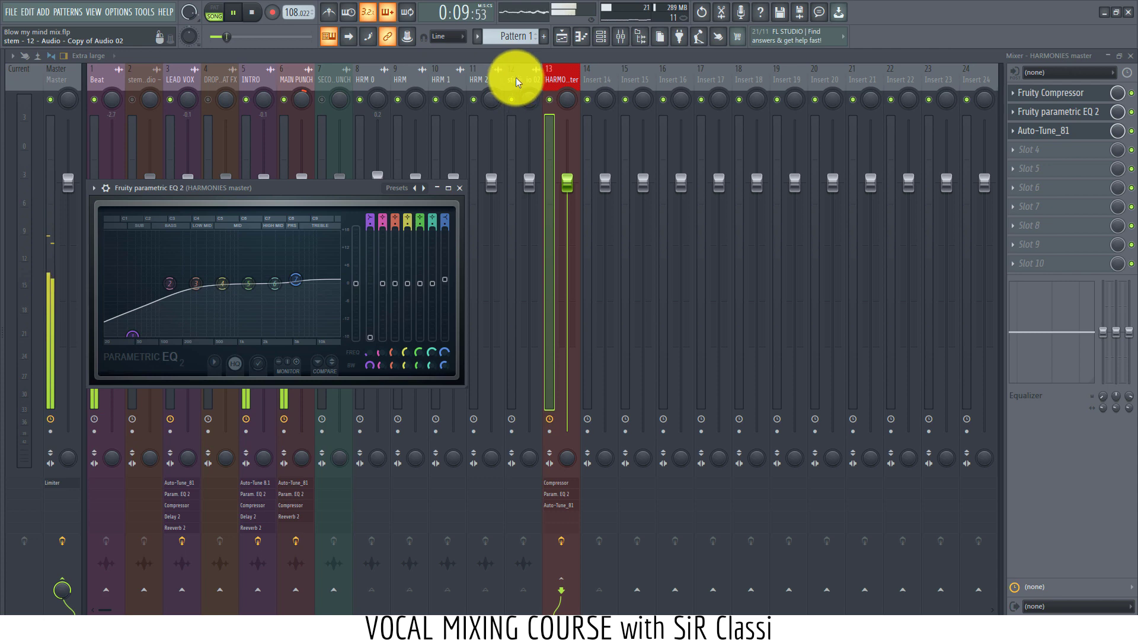
Step: Select the individual harmony channels in the mixer, ending on HRM 0, and stop playback
left_click(434, 82)
left_click(411, 81)
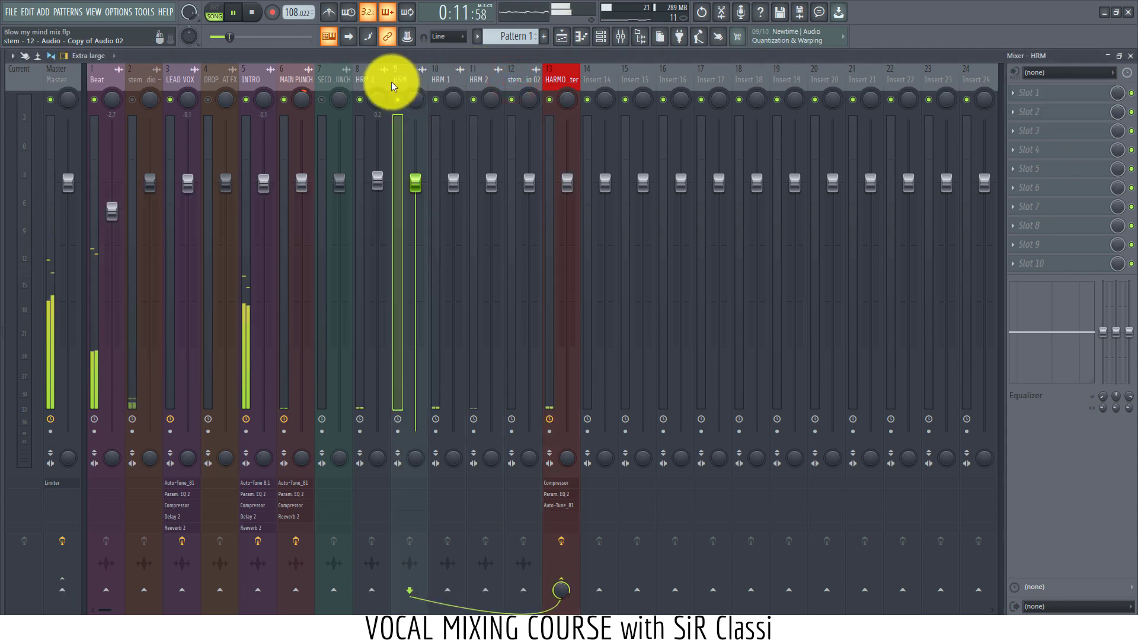
left_click(383, 80)
key("space")
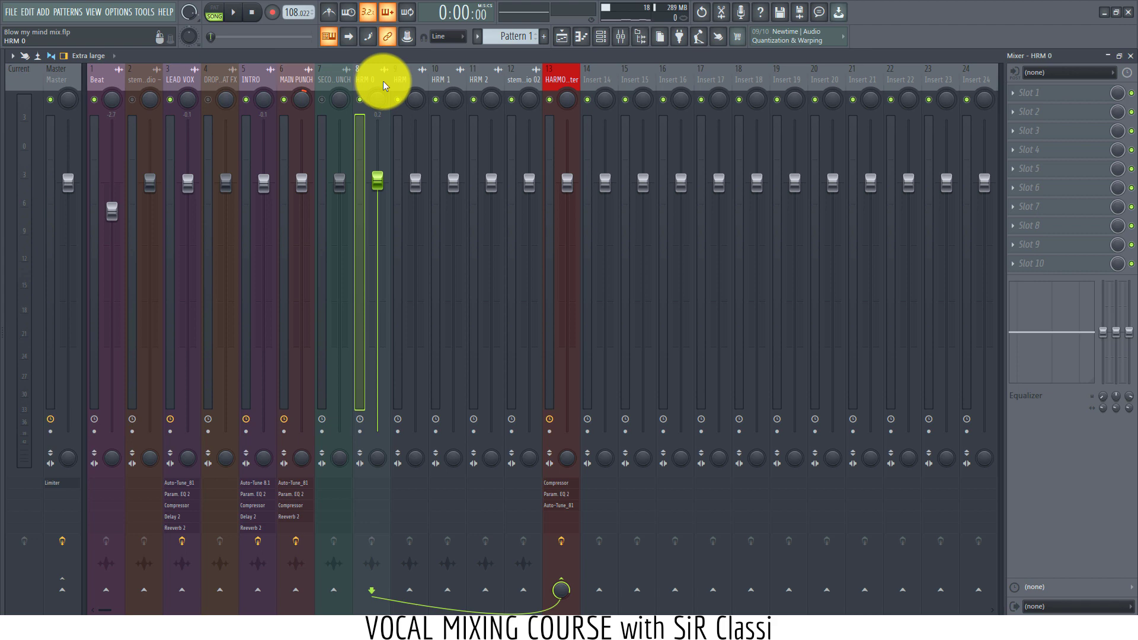
Step: Examine the harmony clips on playlist tracks 8 to 11 and return to the mixer
left_click(564, 37)
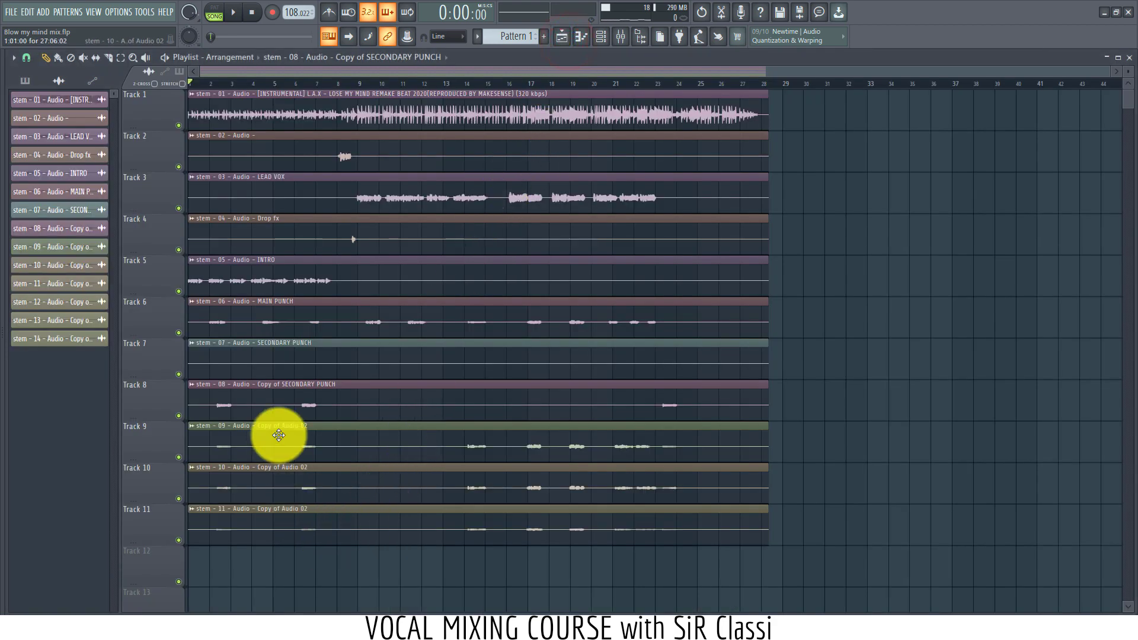
left_click(275, 405)
left_click(260, 445)
left_click(255, 491)
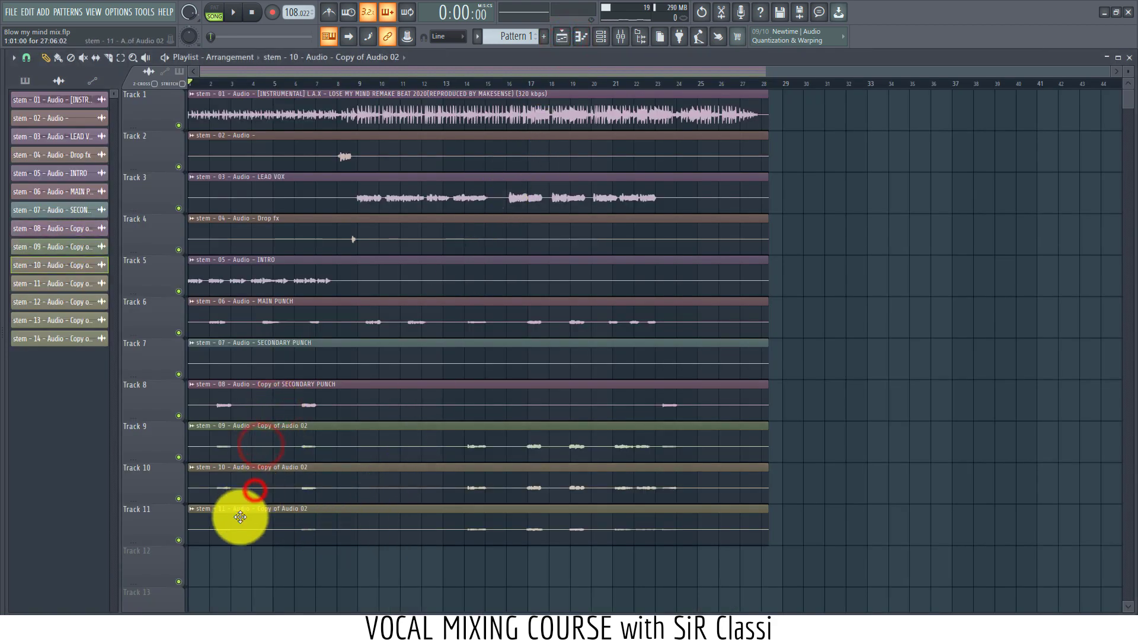
left_click(239, 518)
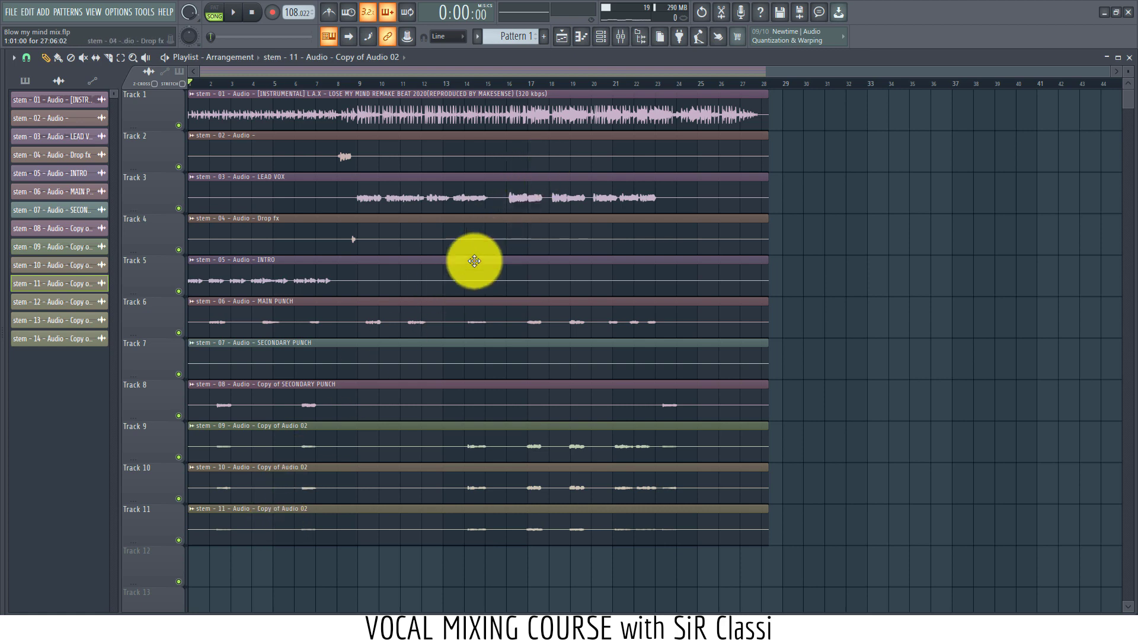
left_click(627, 39)
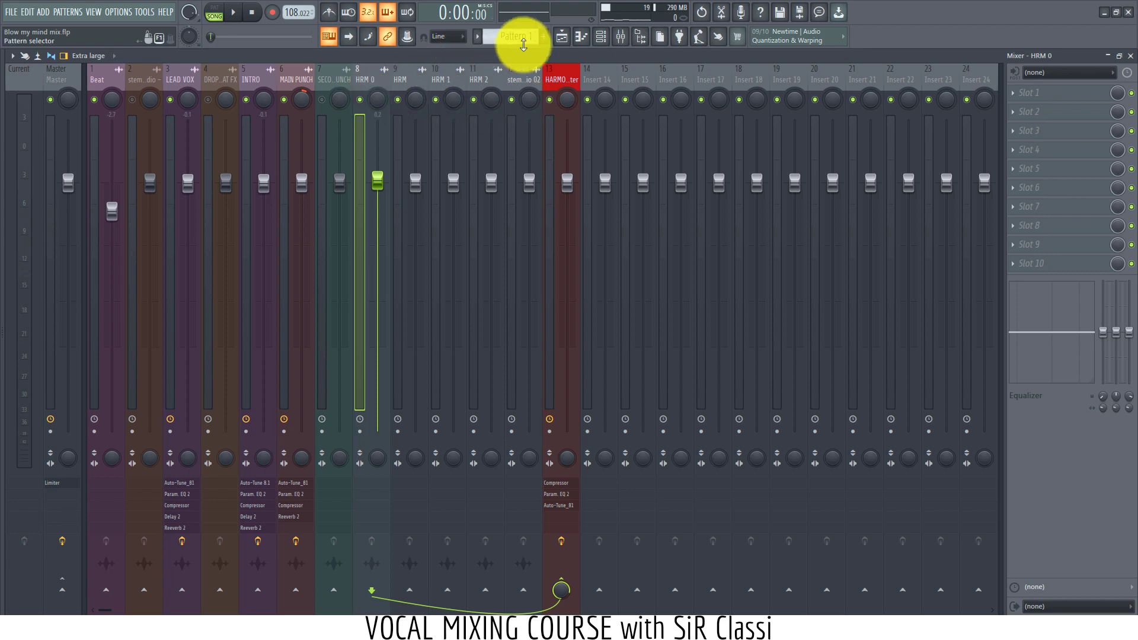
Step: Select bar 2 of the playlist timeline as the playback range for auditioning the first harmony phrase
left_click(559, 42)
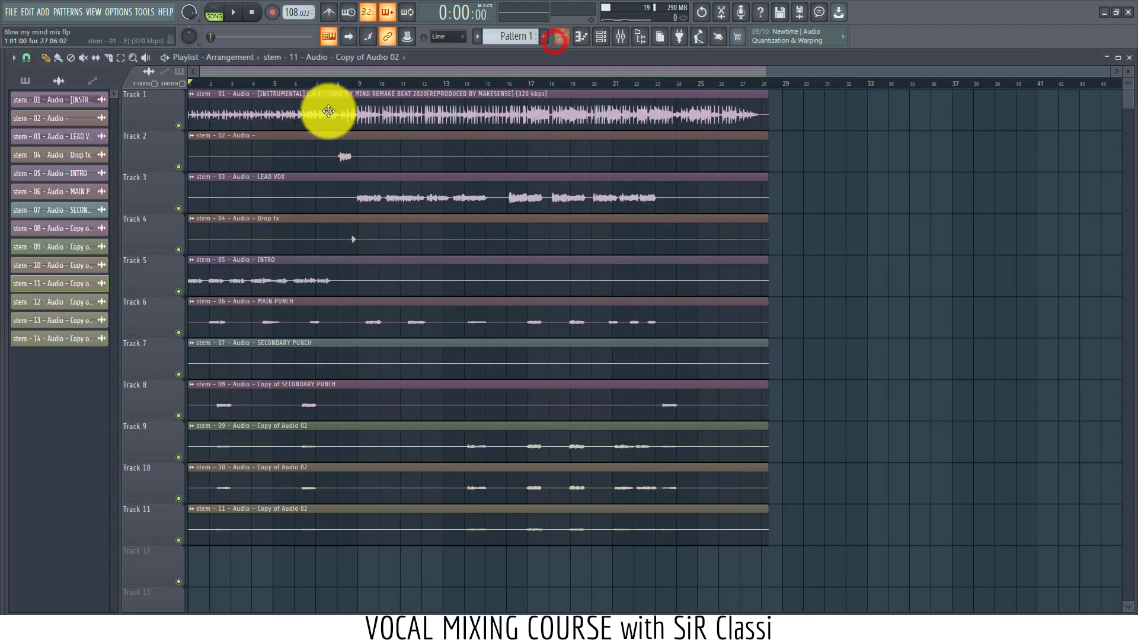
left_click(218, 85)
left_click_drag(241, 89, 229, 112)
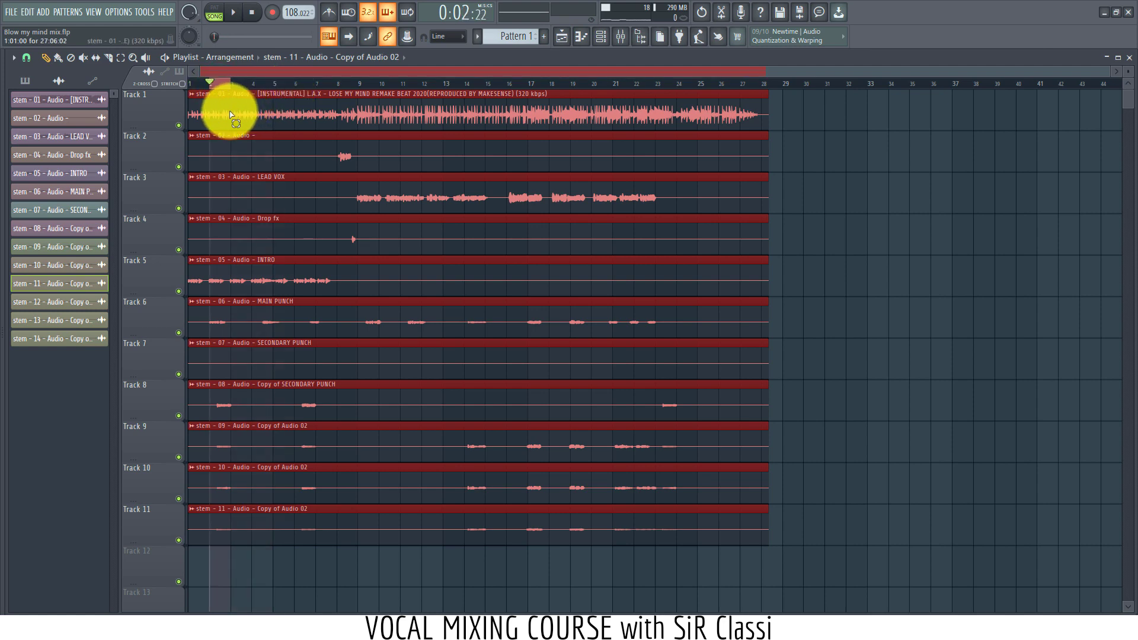
Step: Solo and audition mixer tracks HRM 0 and HRM one at a time over the selected range
left_click(619, 37)
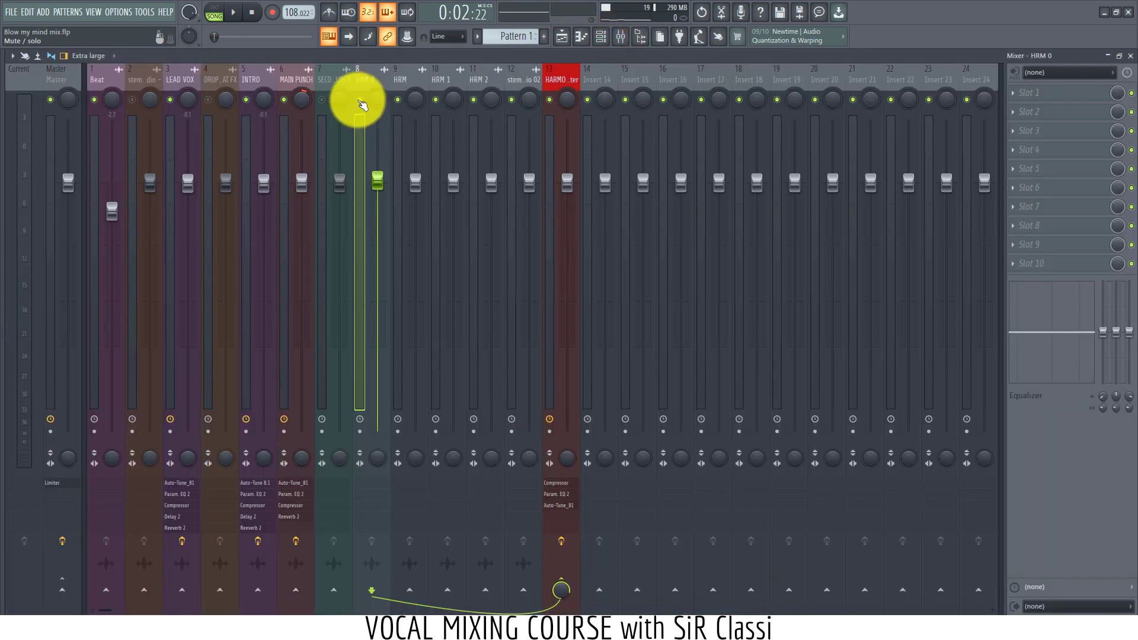
right_click(360, 100)
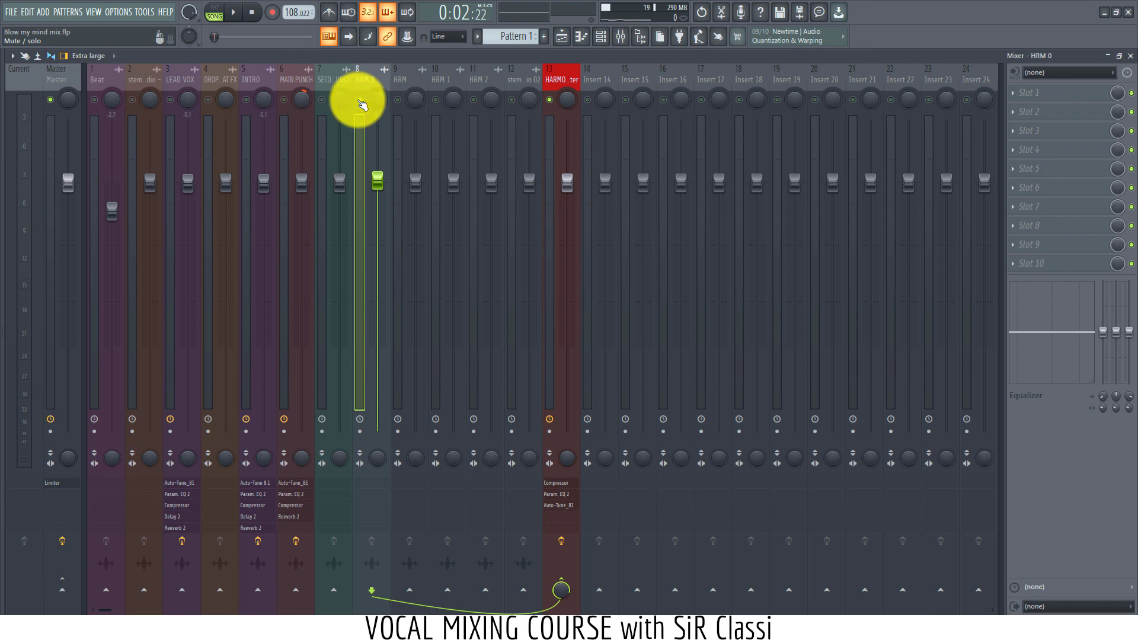
key("space")
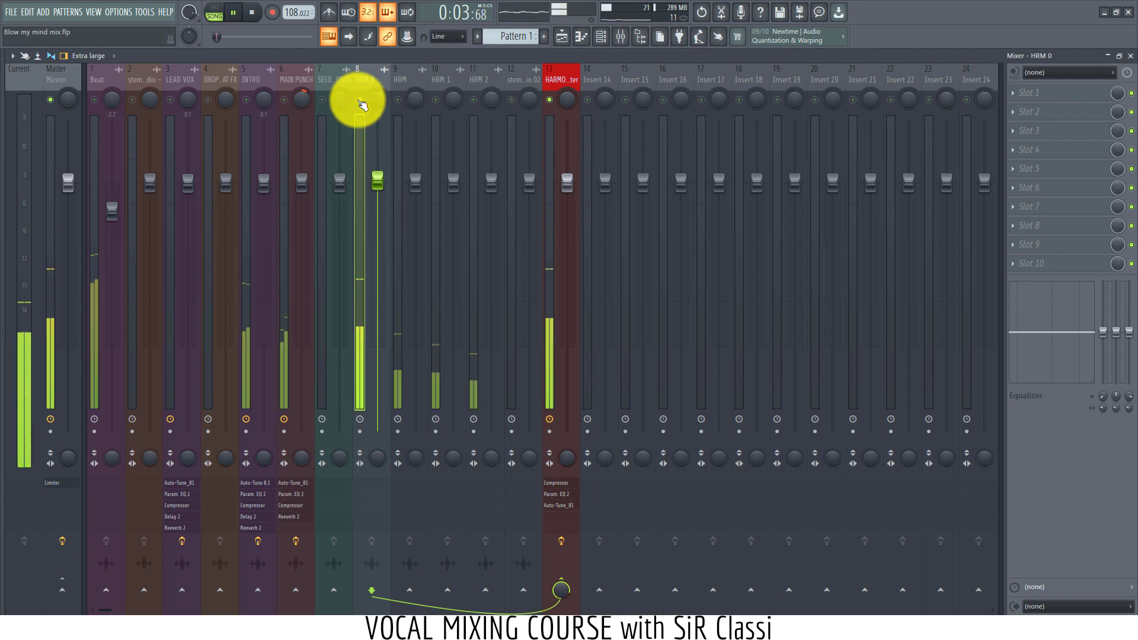
key("space")
right_click(360, 100)
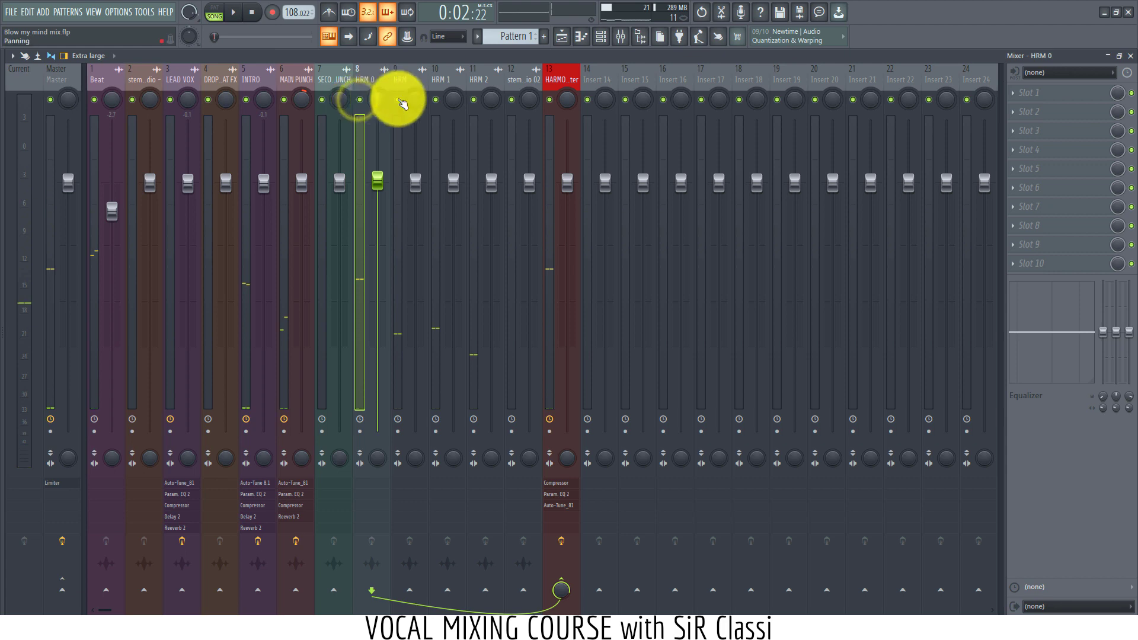
key("space")
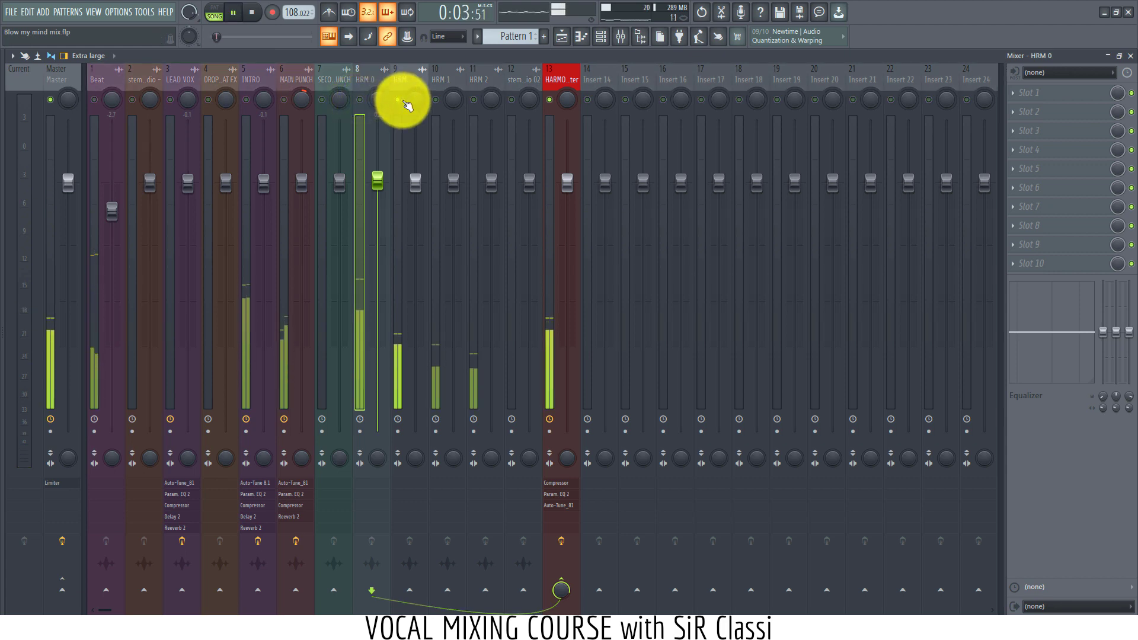
key("space")
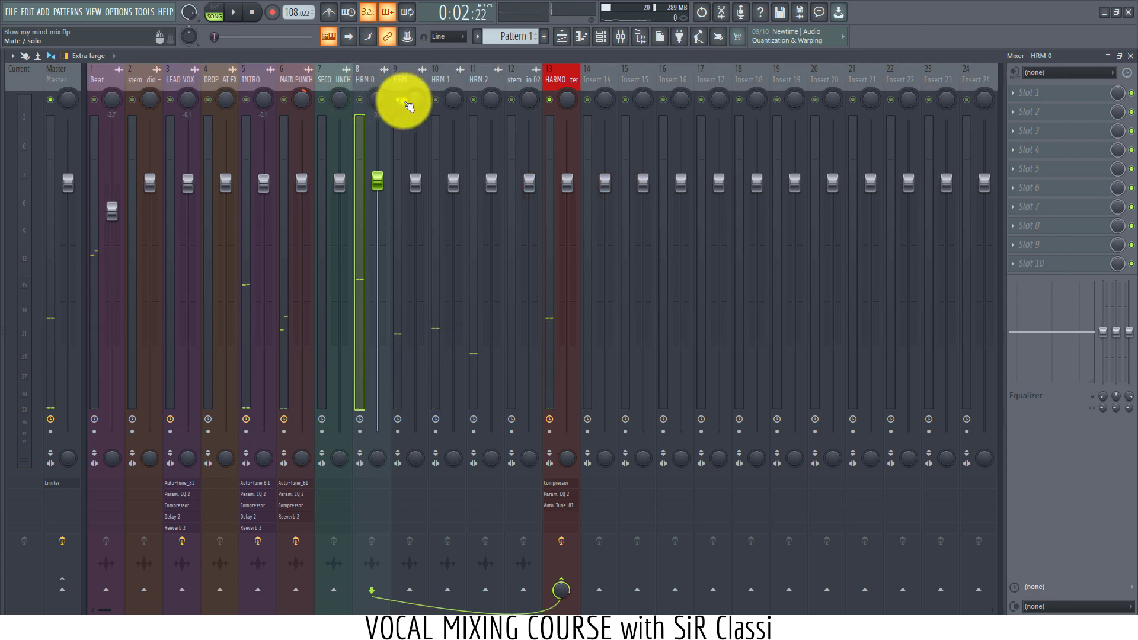
Step: Solo and audition mixer tracks HRM 1 and HRM 2 one at a time
right_click(436, 99)
key("space")
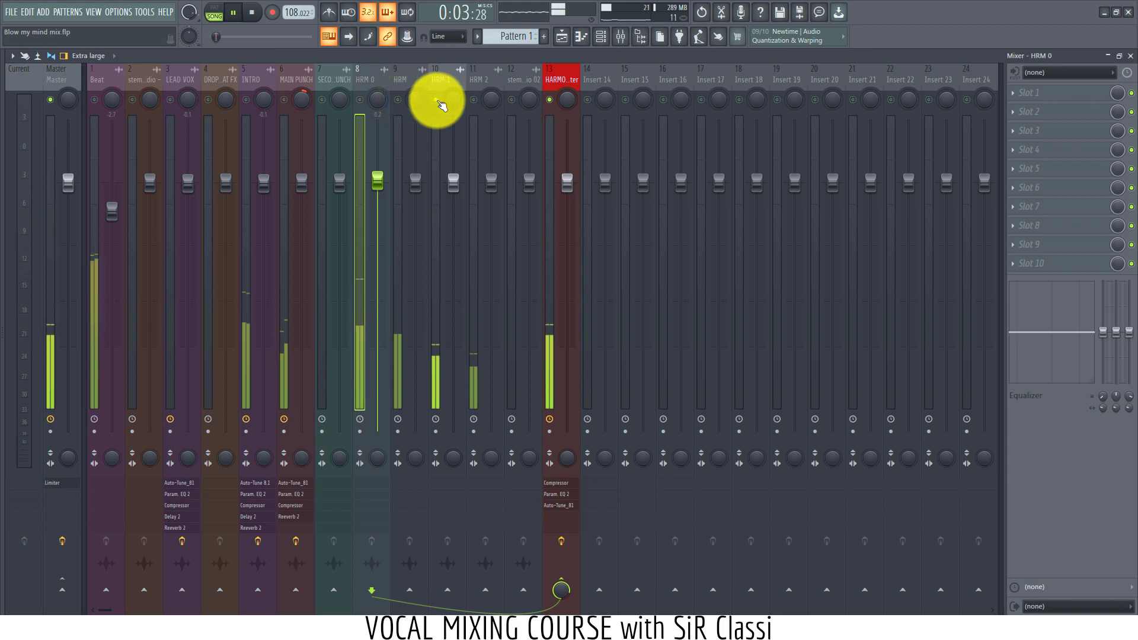
key("space")
right_click(436, 100)
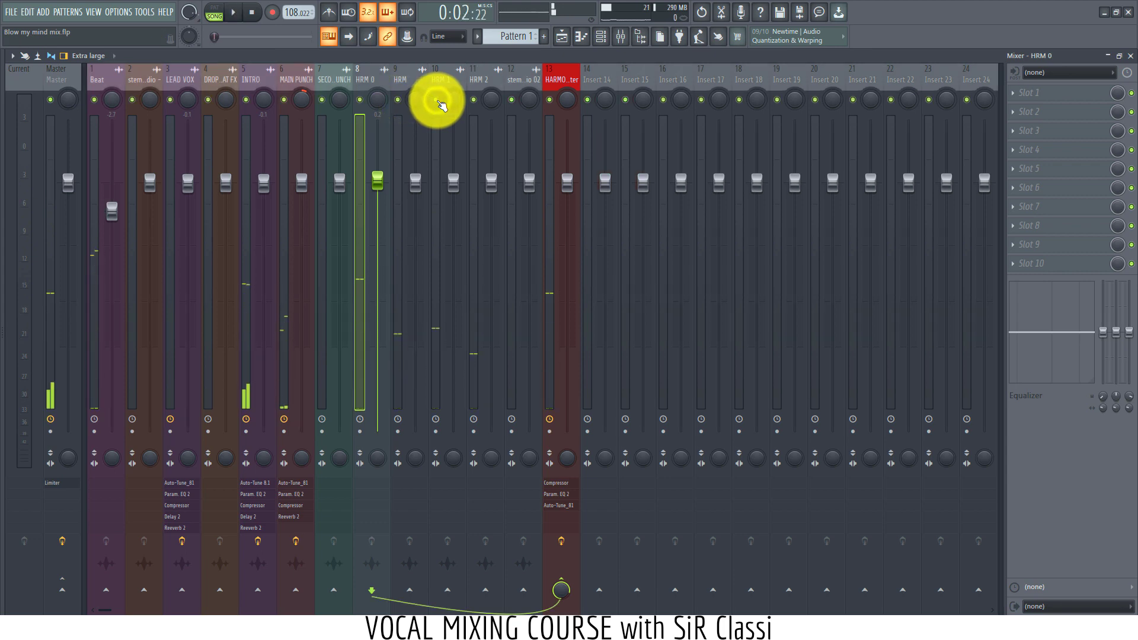
right_click(473, 100)
key("space")
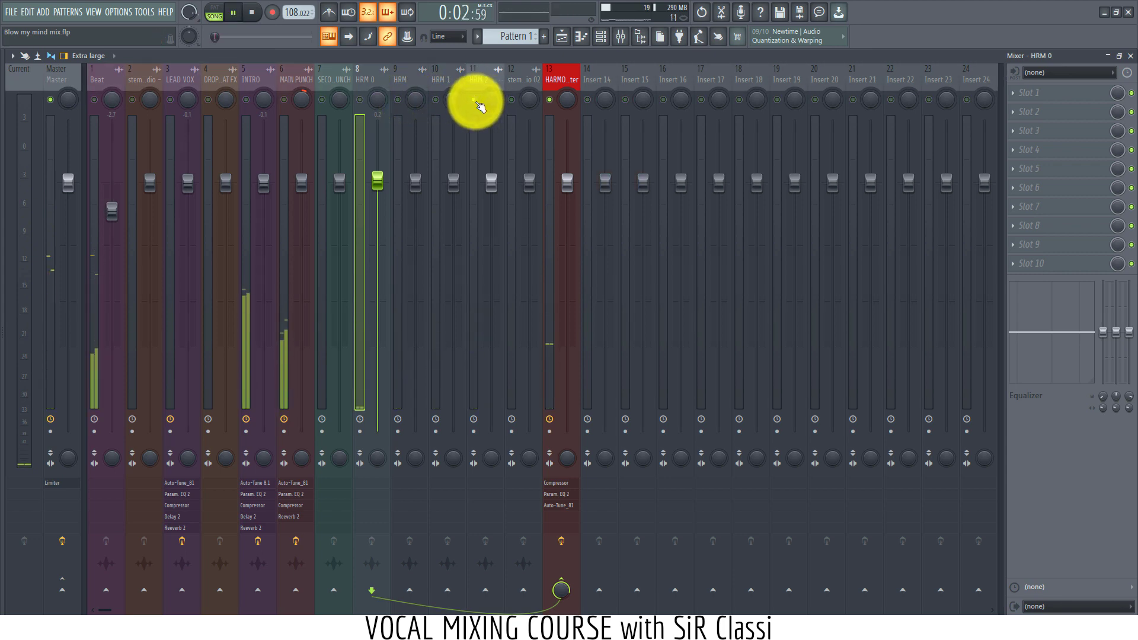
key("space")
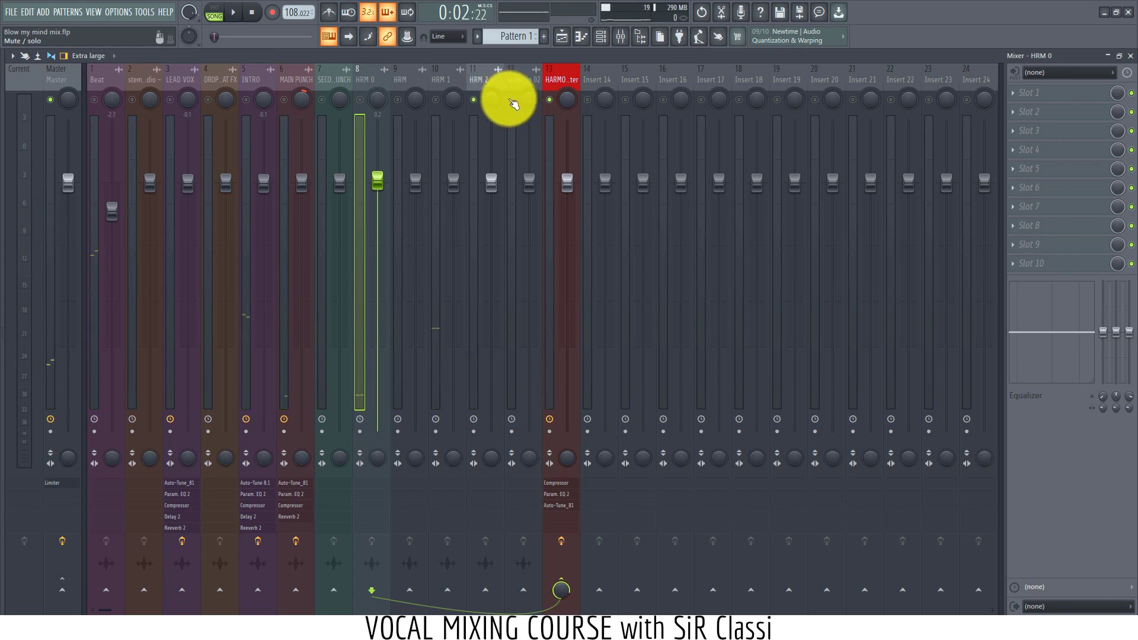
Step: Solo and audition mixer track 12, and play HRM 2 soloed again for comparison
key("space")
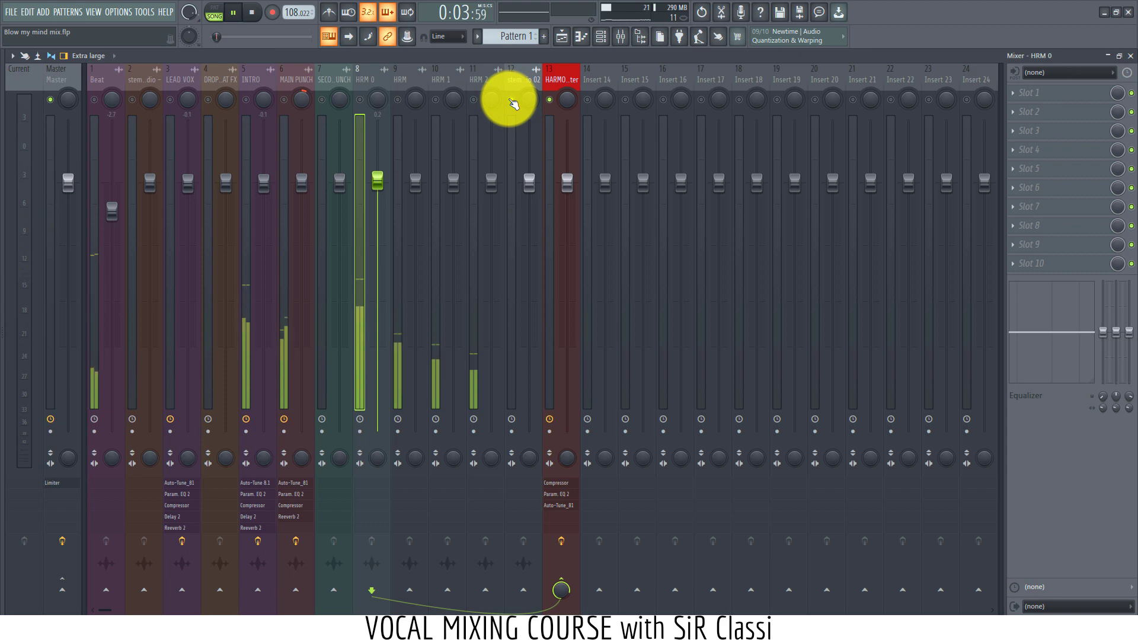
left_click(510, 100)
key("space")
key("space")
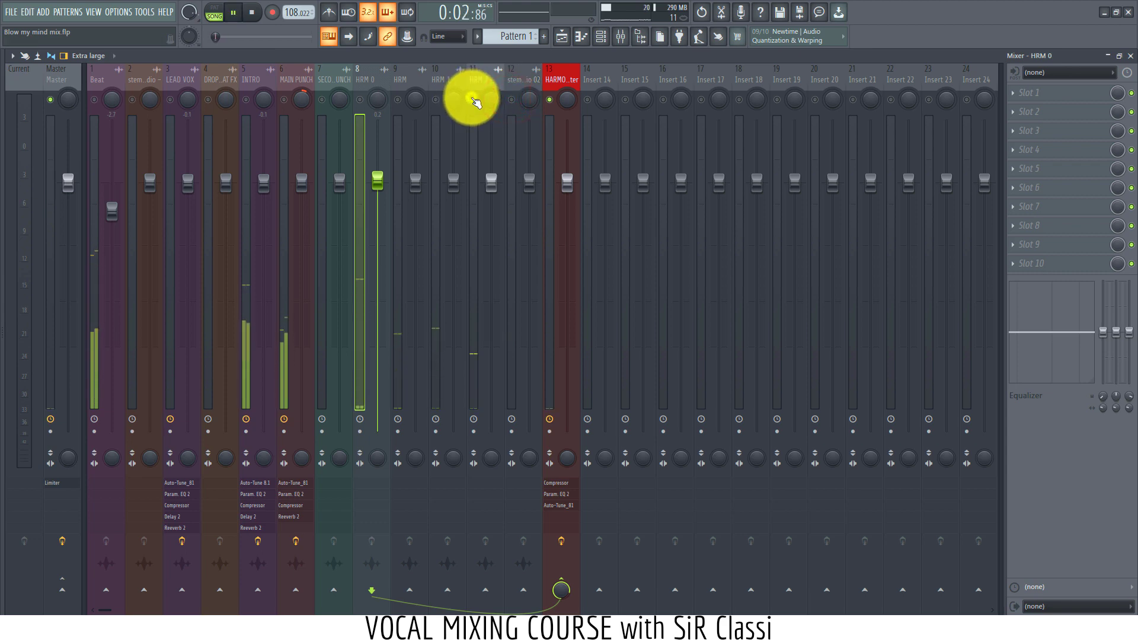
key("space")
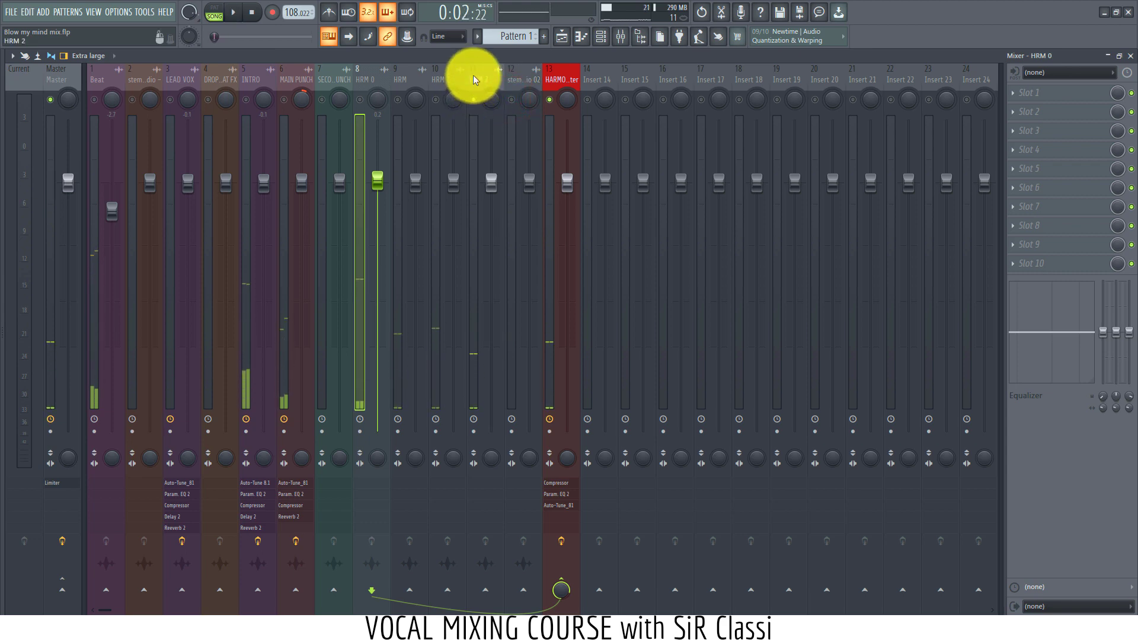
Step: Select the HRM 2 track, and audition HRM and HRM 0 soloed separately to compare the harmony parts
left_click(473, 75)
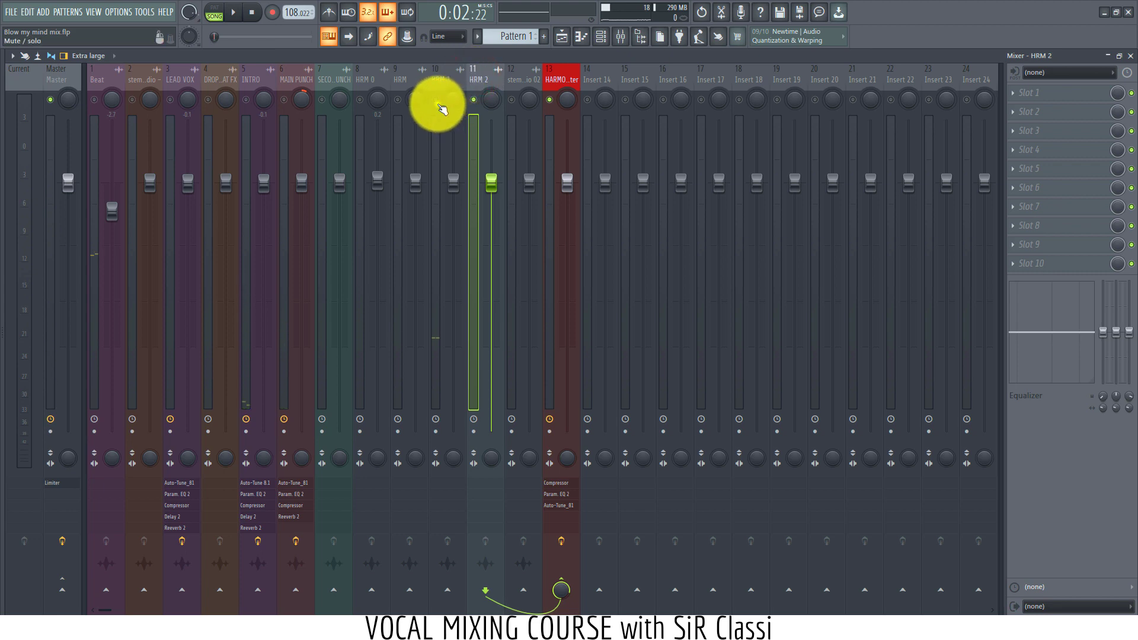
key("space")
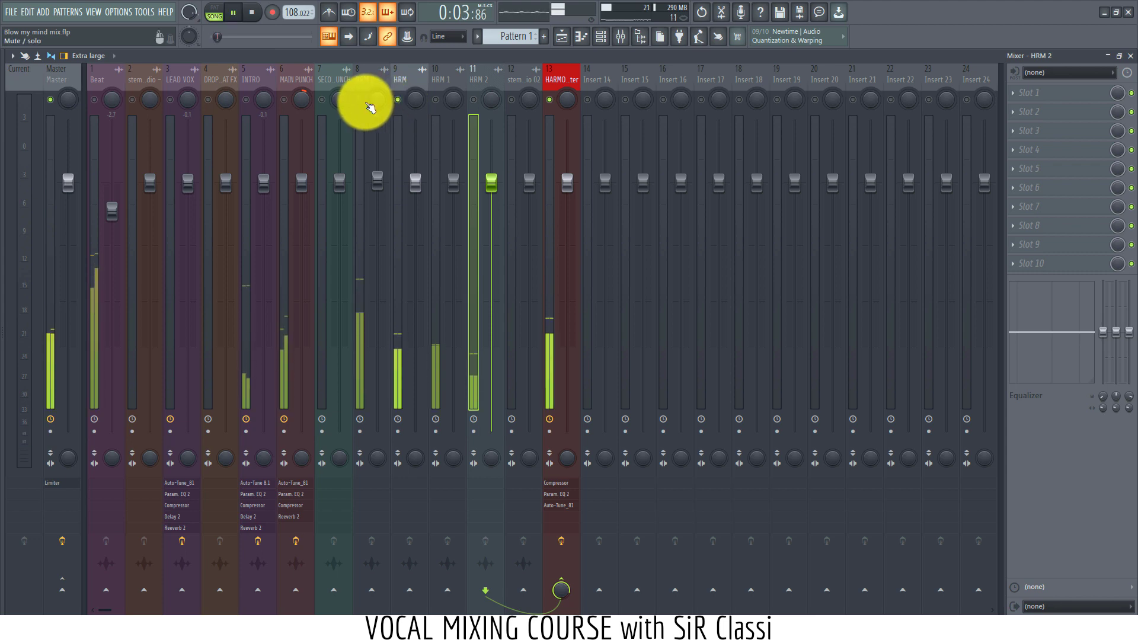
key("space")
key("space")
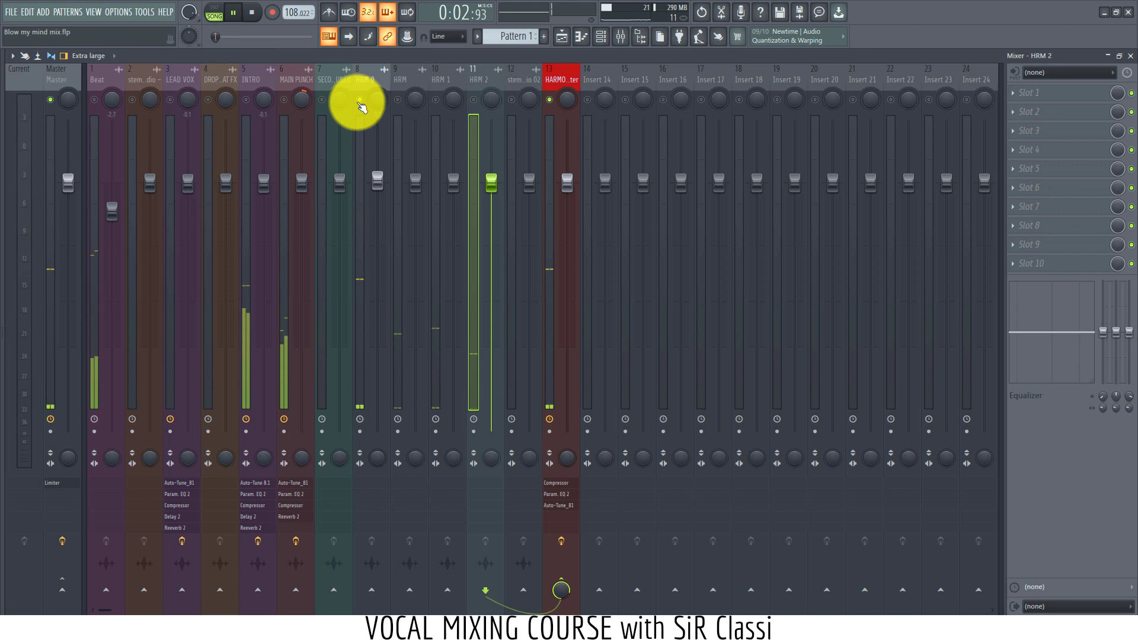
key("space")
Step: Pan the HRM 0 track slightly left and the HRM 2 track slightly right, about 5%
left_click(360, 81)
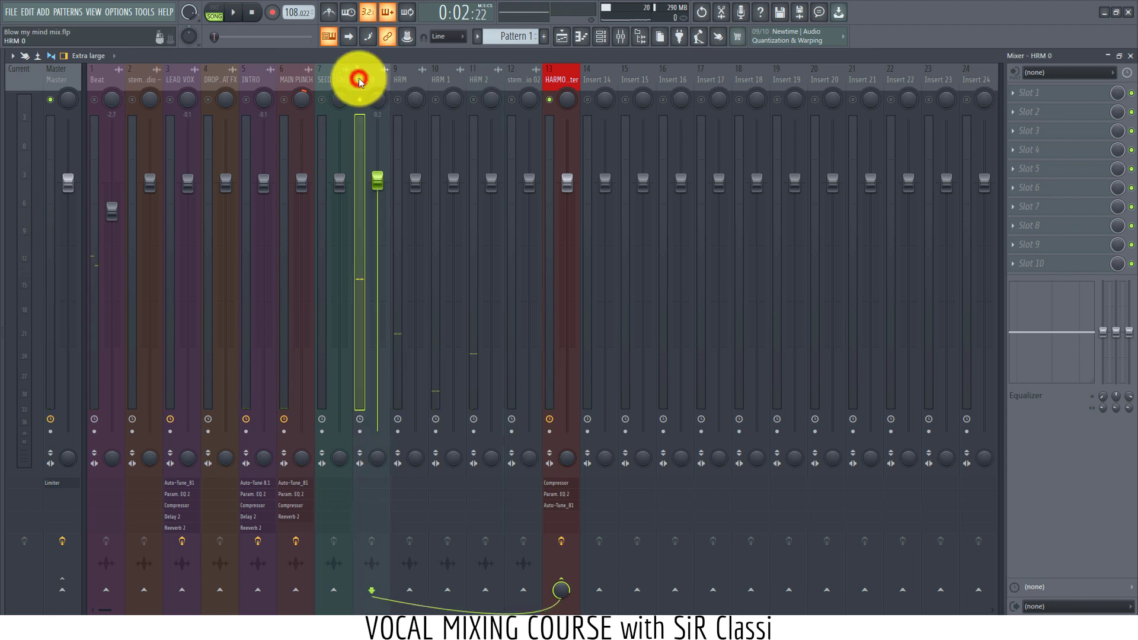
left_click(481, 75)
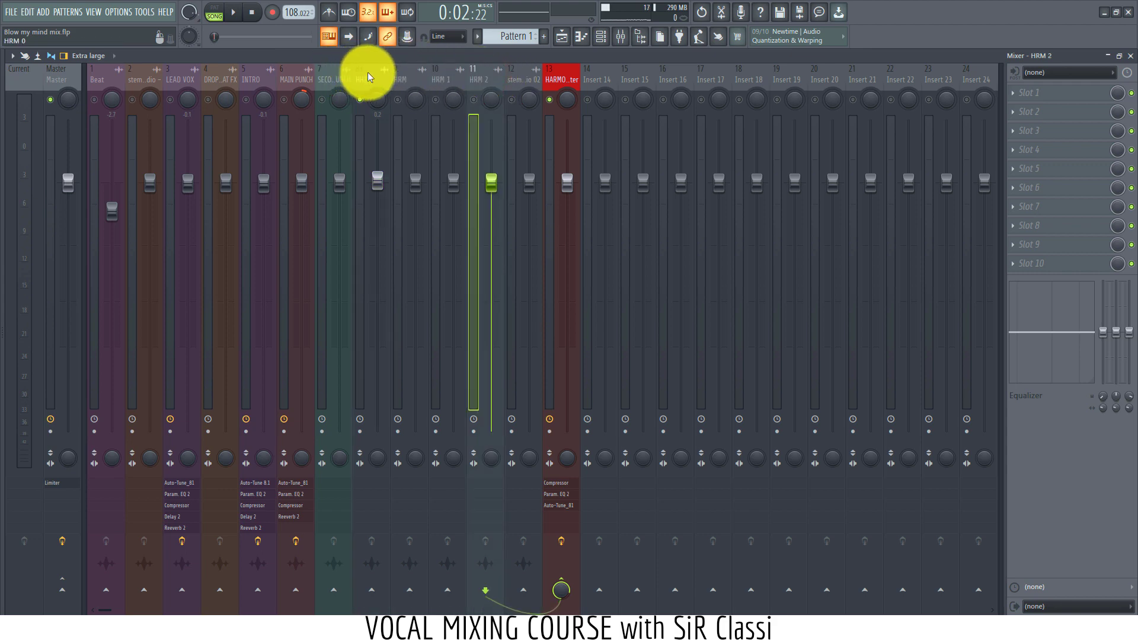
left_click(373, 101)
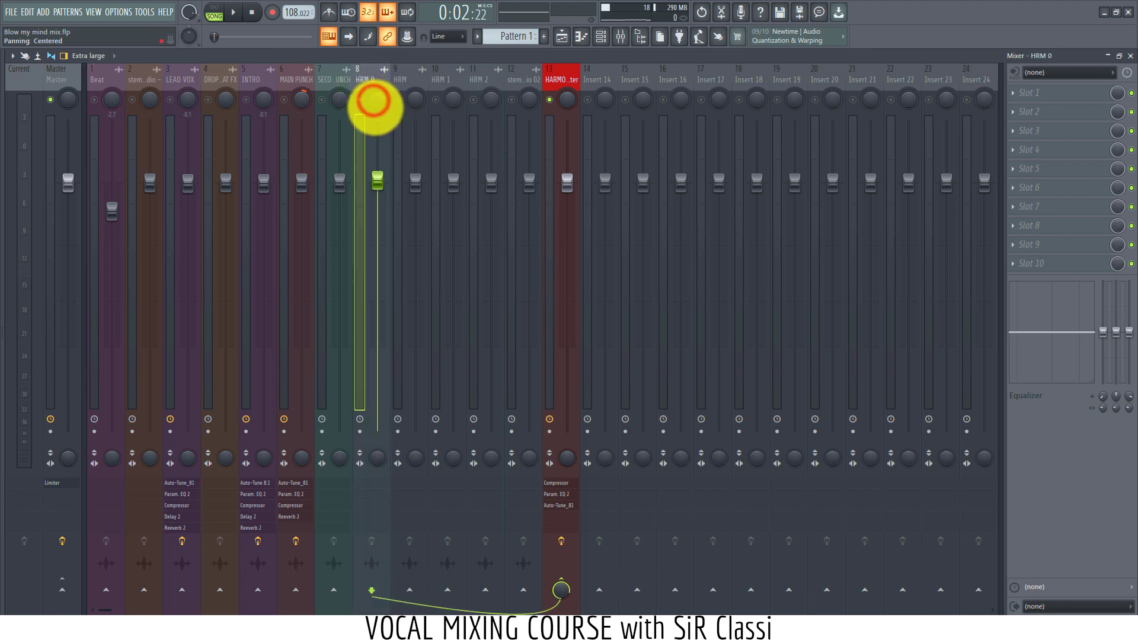
mouse_move(373, 102)
left_mouse_down()
mouse_move(366, 123)
mouse_move(366, 112)
left_mouse_up()
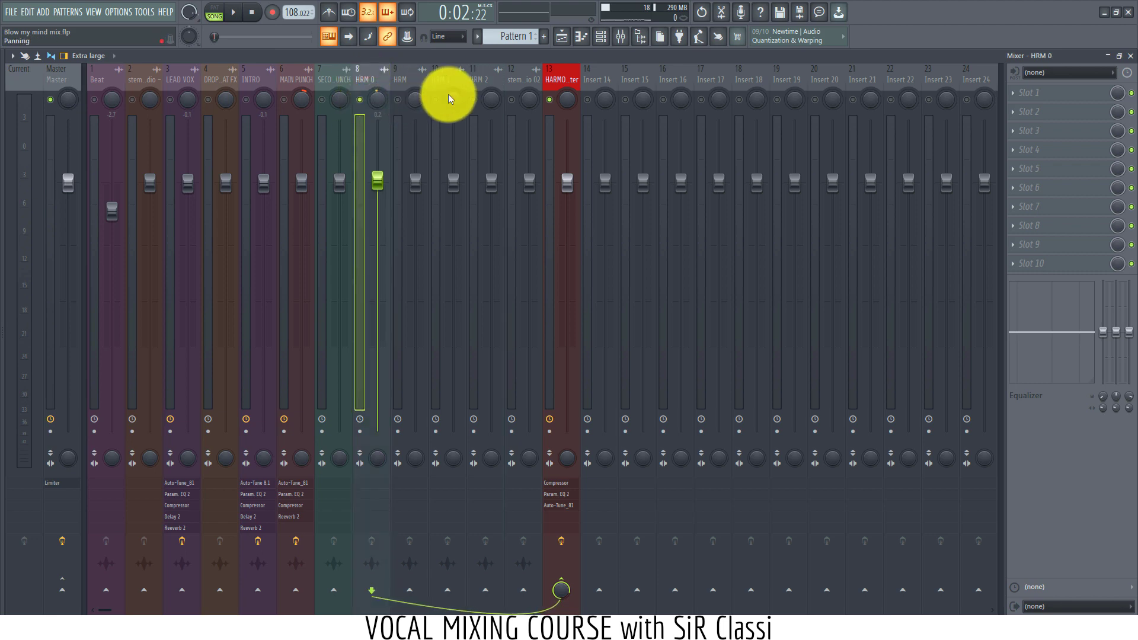
left_click(490, 101)
left_click_drag(490, 101, 491, 97)
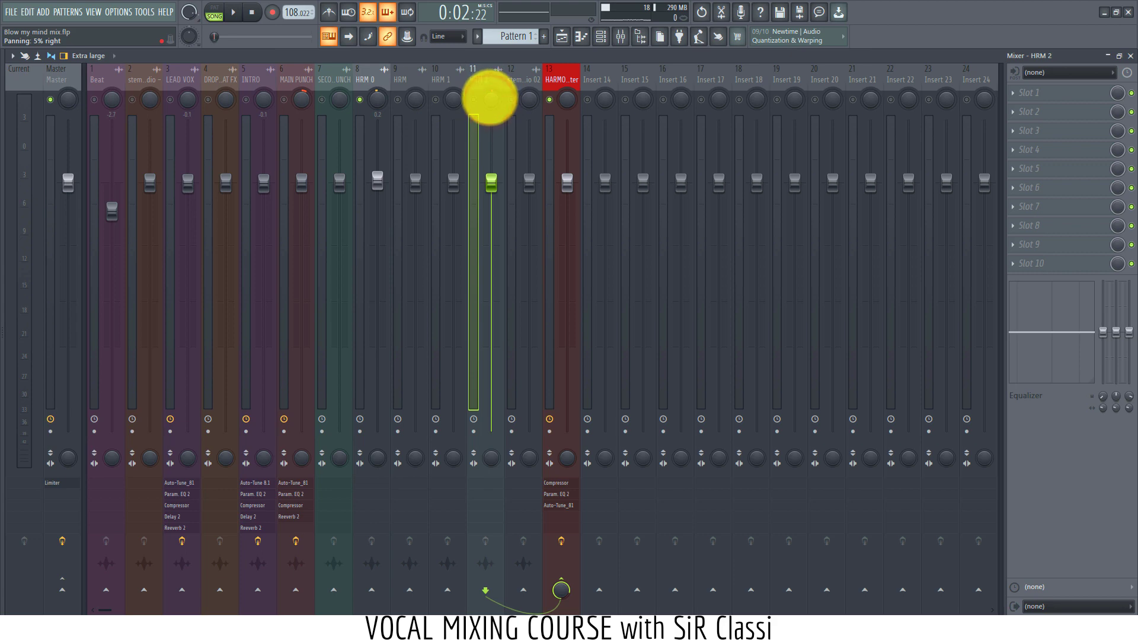
left_click(378, 100)
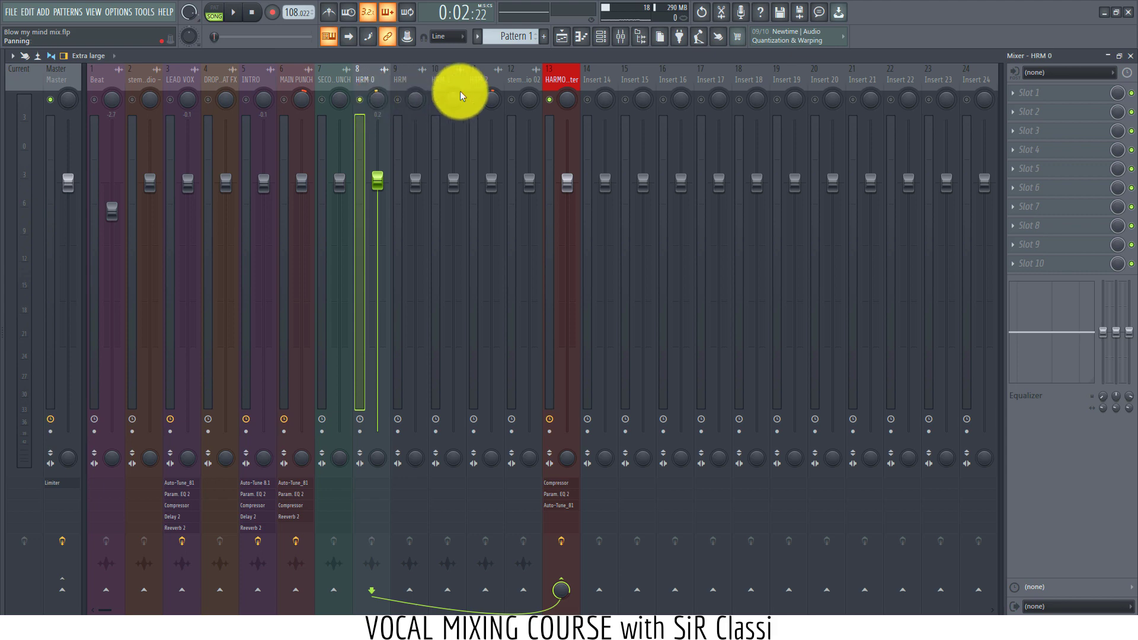
left_click(485, 97)
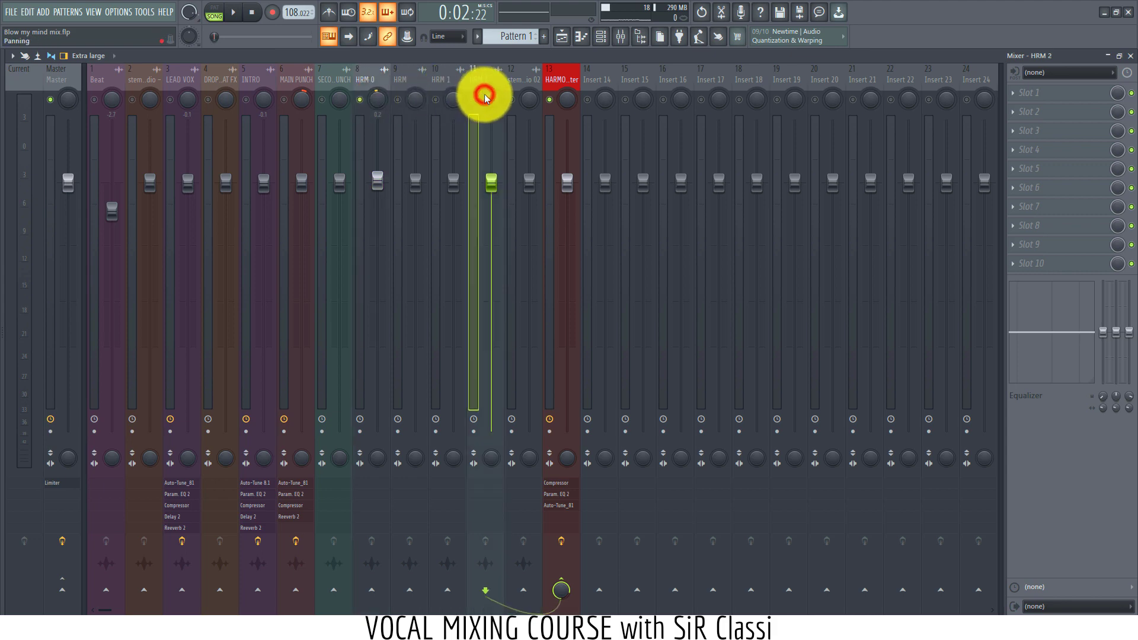
Step: Pan the HRM track about 23% left and the HRM 1 track to the right
left_click(417, 94)
left_click_drag(414, 95, 392, 130)
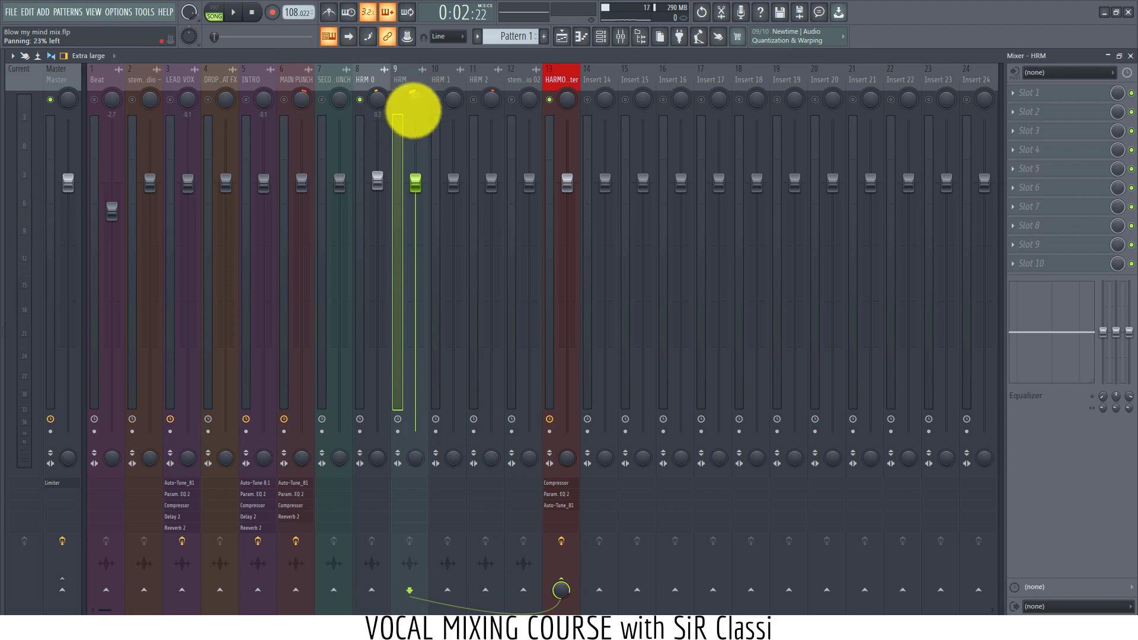
left_click(454, 97)
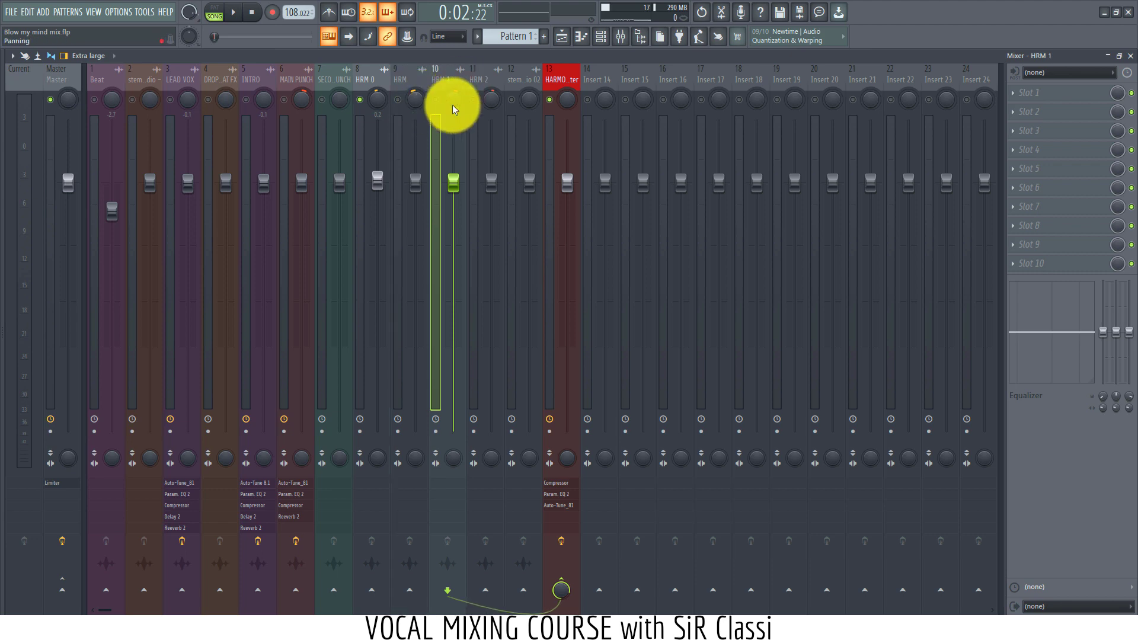
Step: Unmute HRM 2, HRM 1, HRM and mixer track 12 alongside HRM 0, and audition the panned harmonies together
left_click(477, 100)
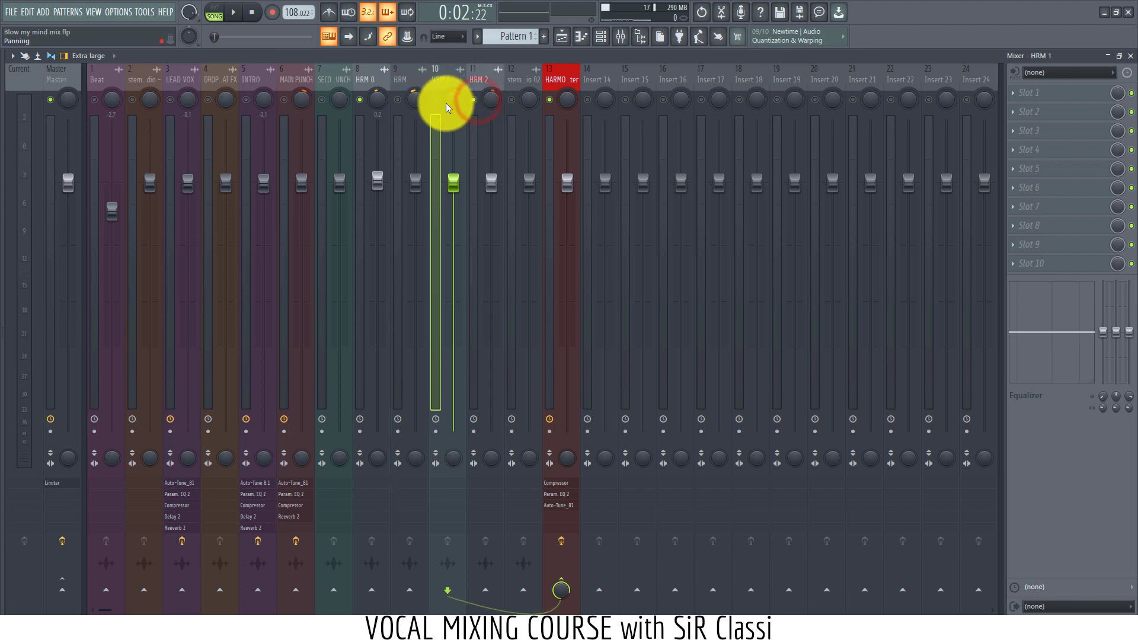
left_click(437, 101)
left_click(398, 100)
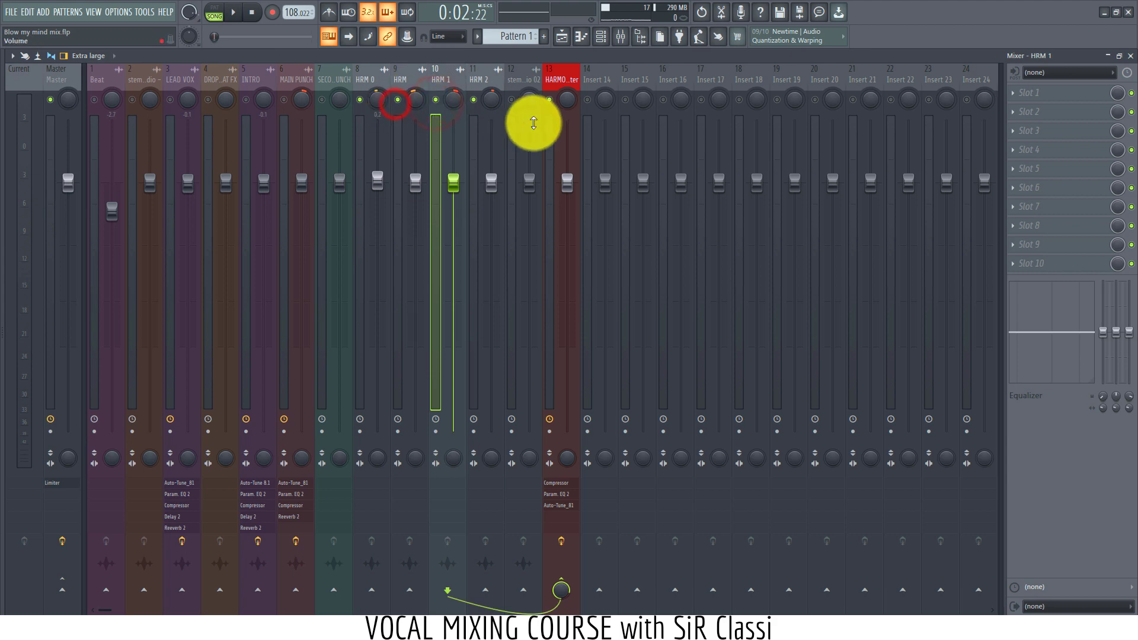
left_click(514, 102)
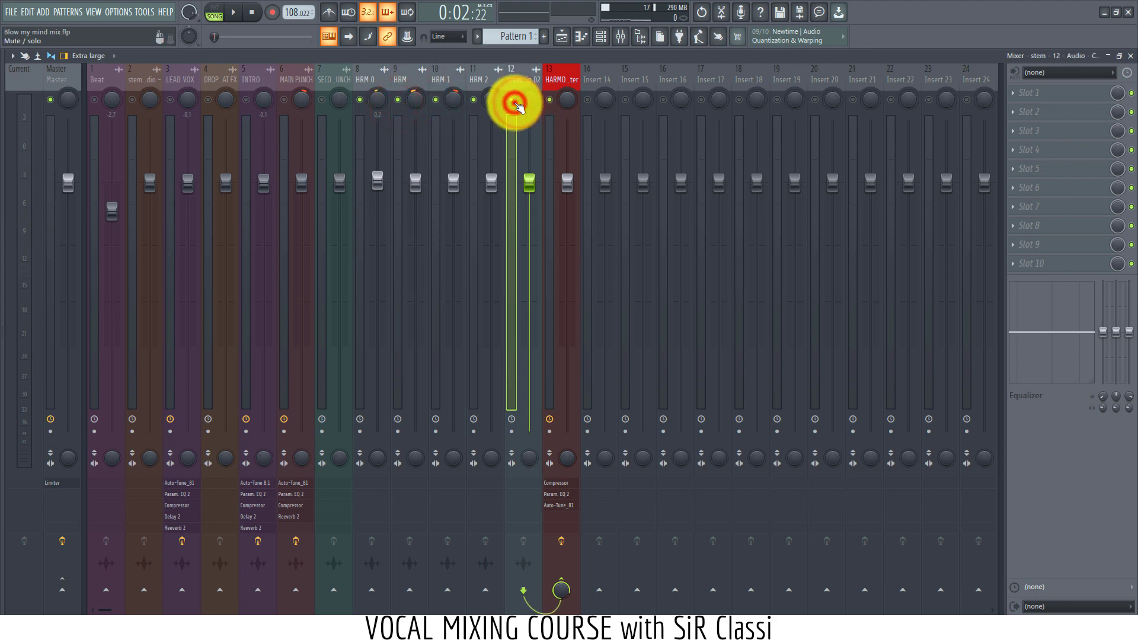
left_click(506, 92)
left_click(516, 76)
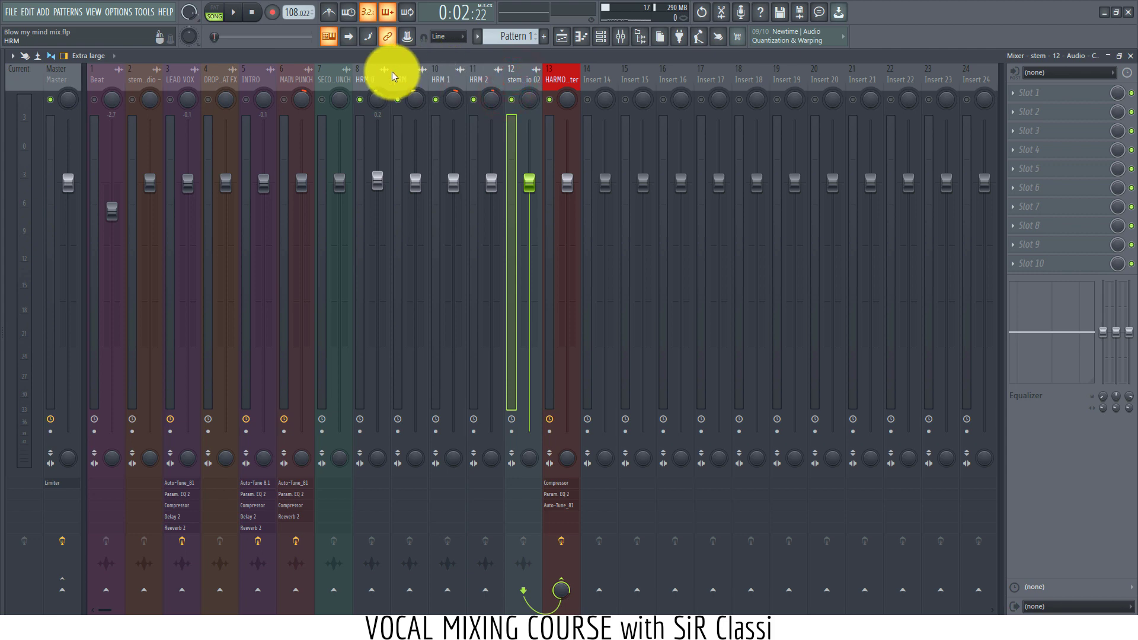
key("space")
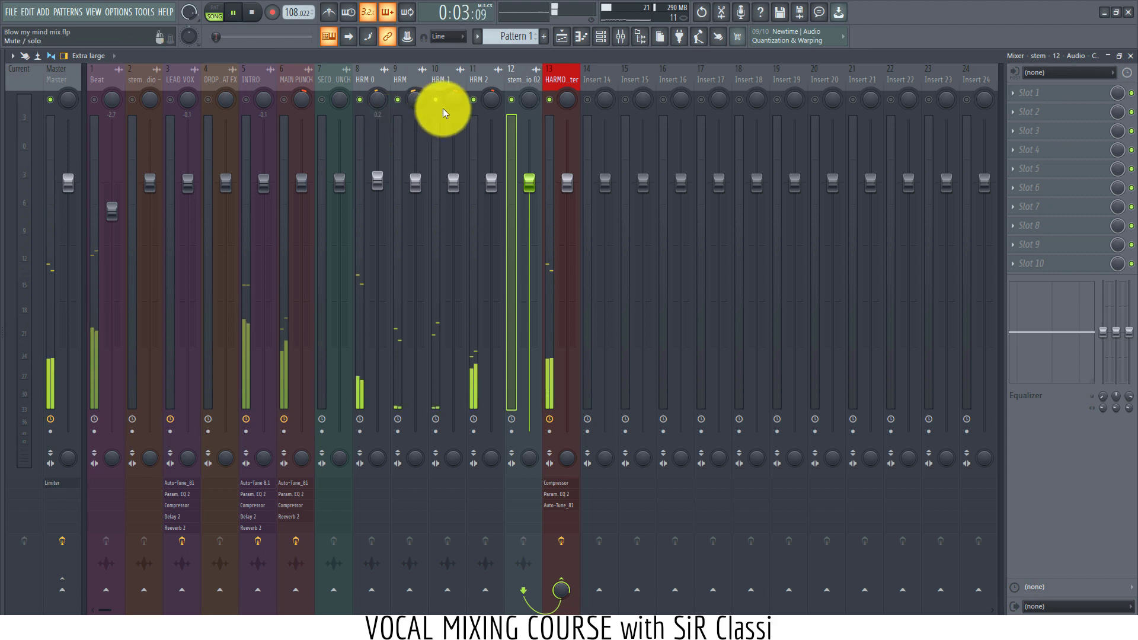
key("space")
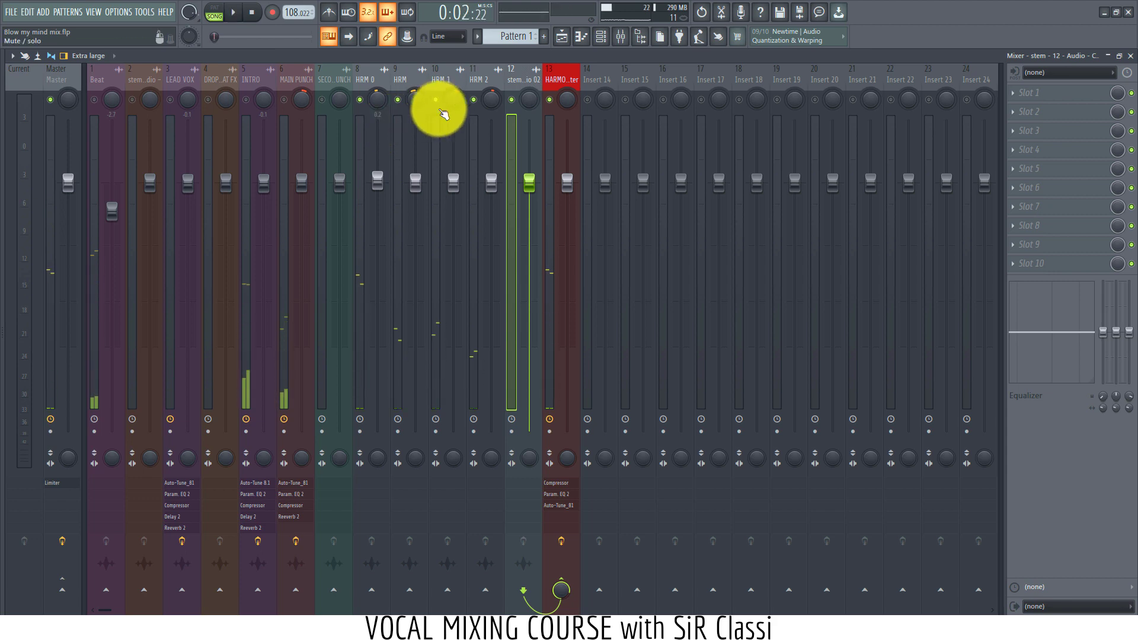
Step: Unmute all mixer tracks through track 12's solo control, and play the harmonies in the full mix
right_click(511, 99)
right_click(512, 99)
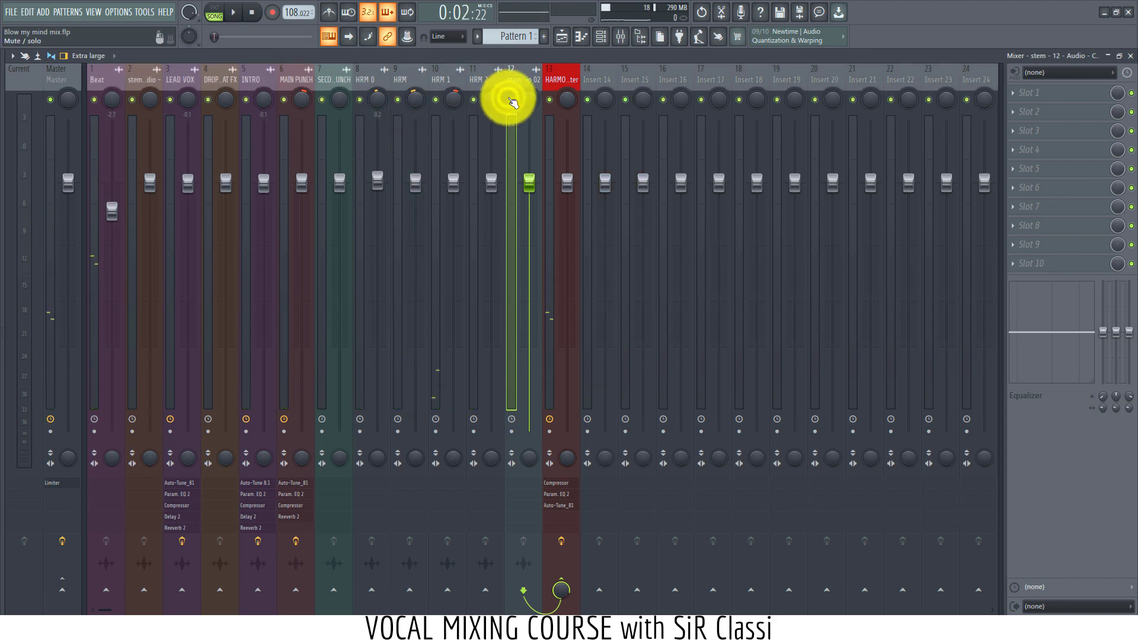
key("space")
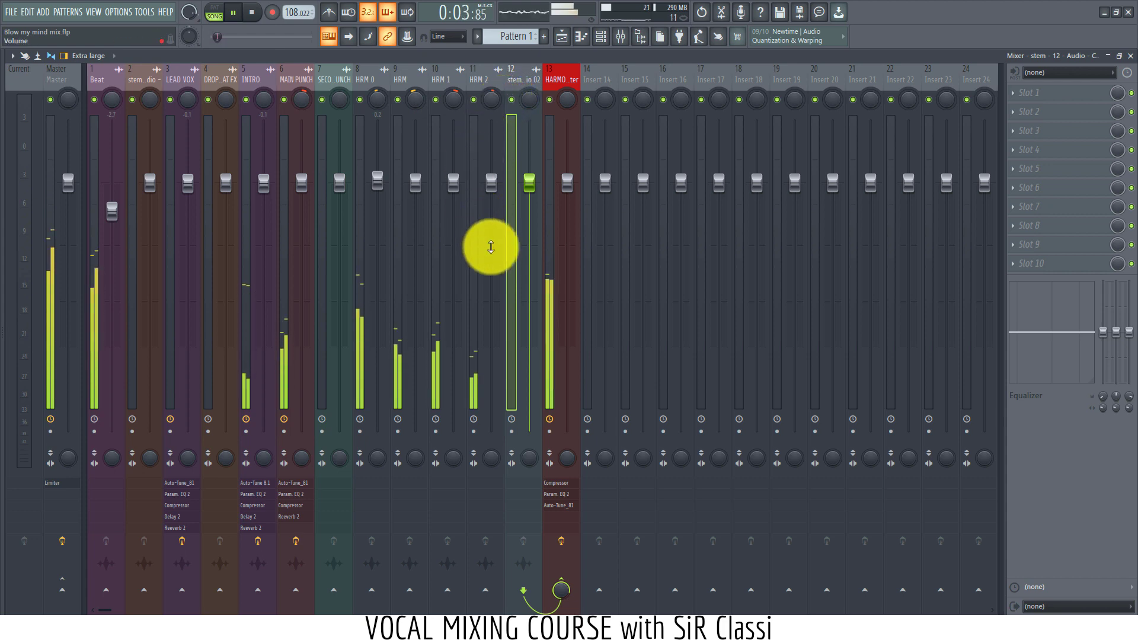
Step: Deselect the clips in the playlist, and play the full mix again while watching the mixer levels
left_click(561, 36)
key("space")
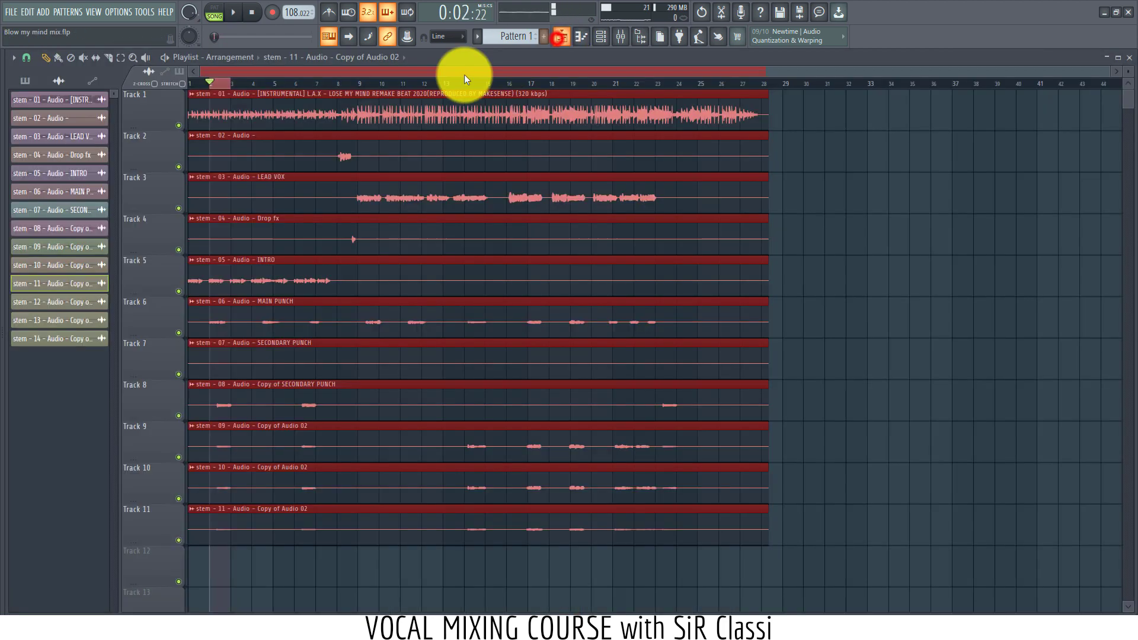
left_click(228, 90)
key("space")
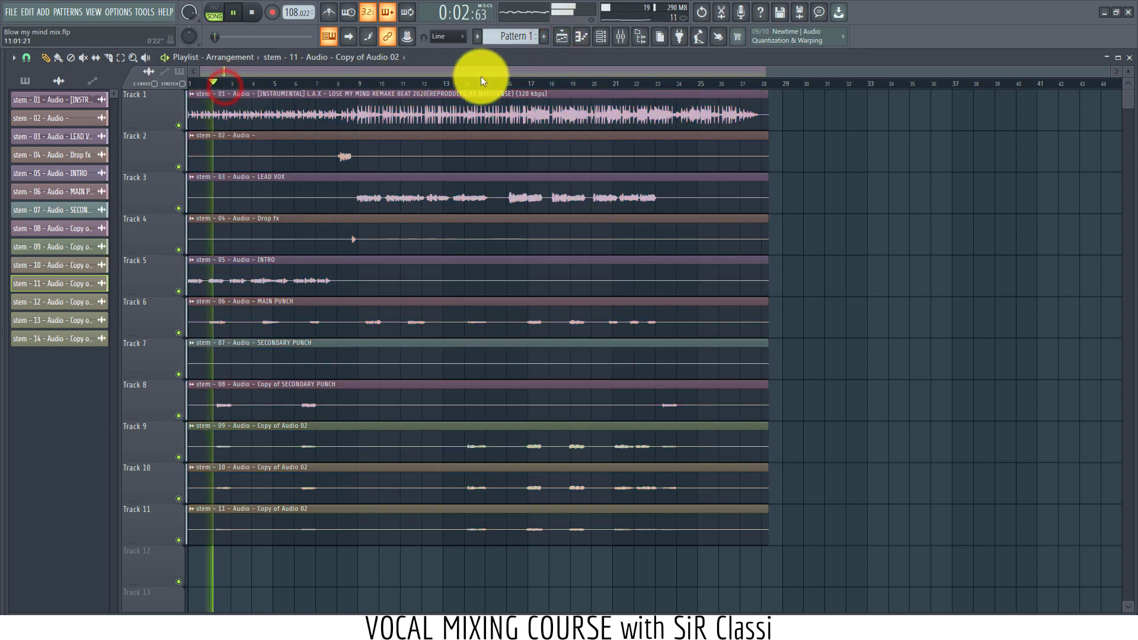
left_click(623, 34)
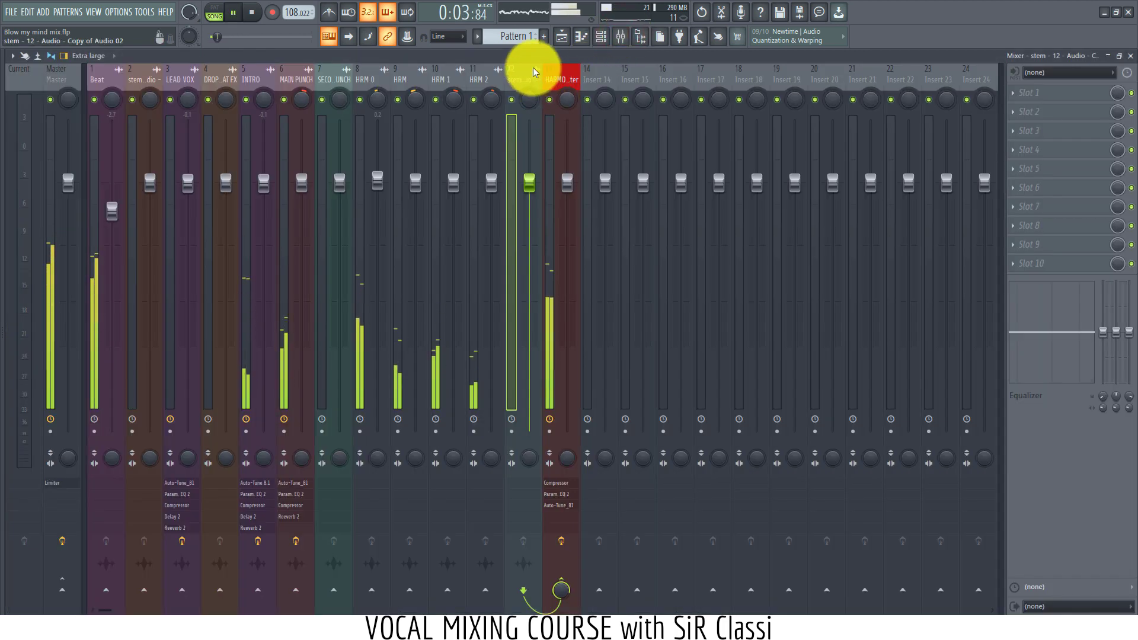
key("space")
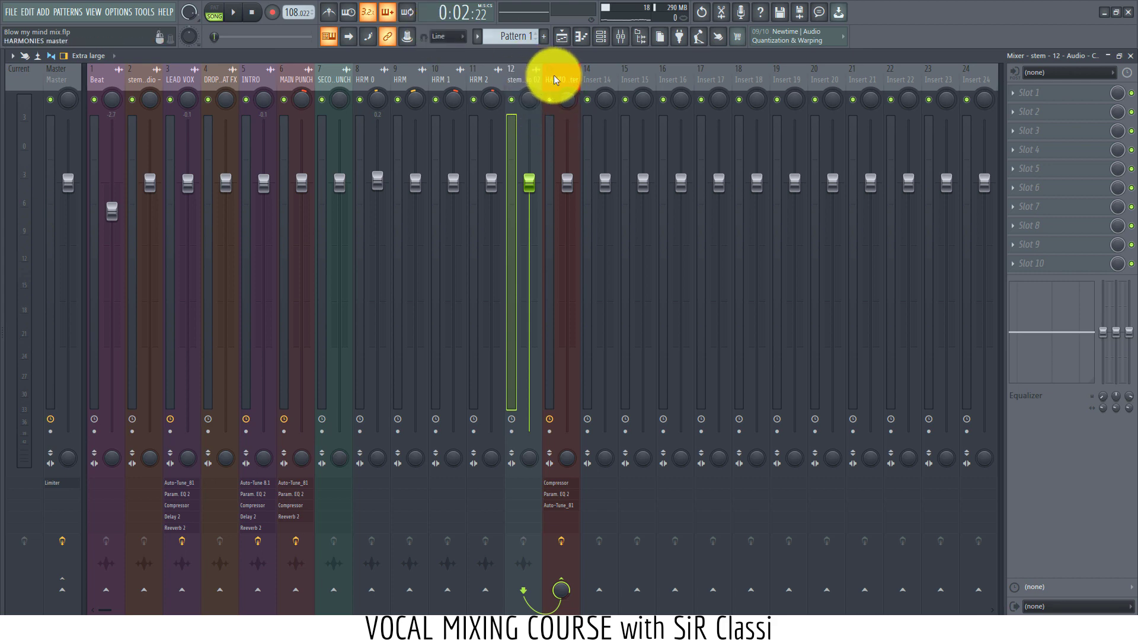
Step: Load Harmony Engine 4x into effect slot 4 of the HARMONIES master track, and move its window toward the middle of the mixer
left_click(554, 74)
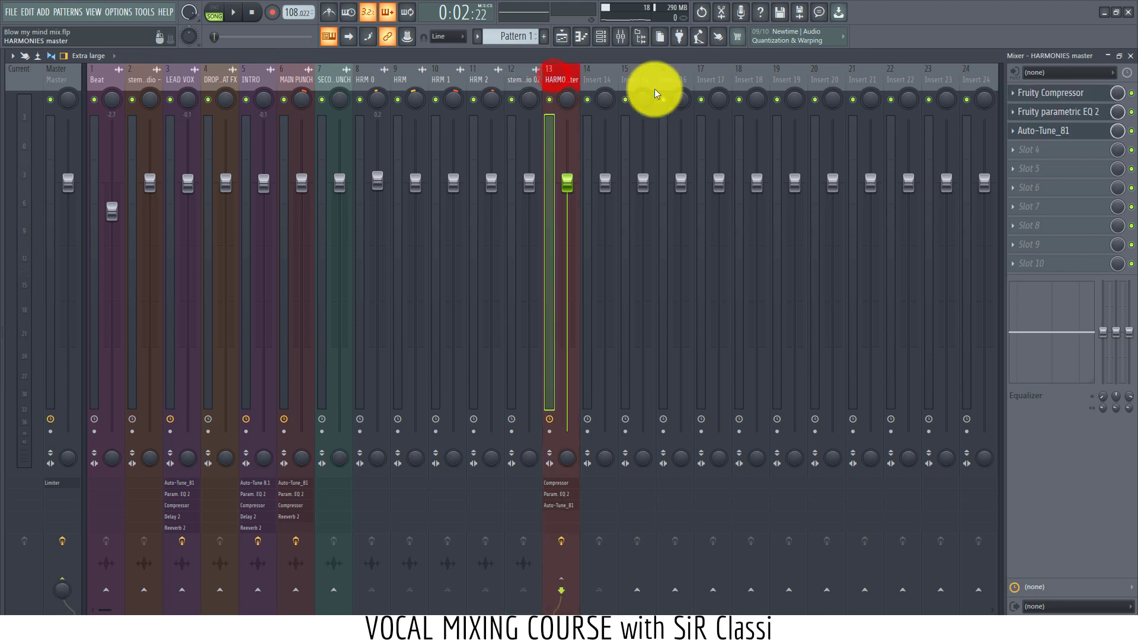
left_click(1021, 154)
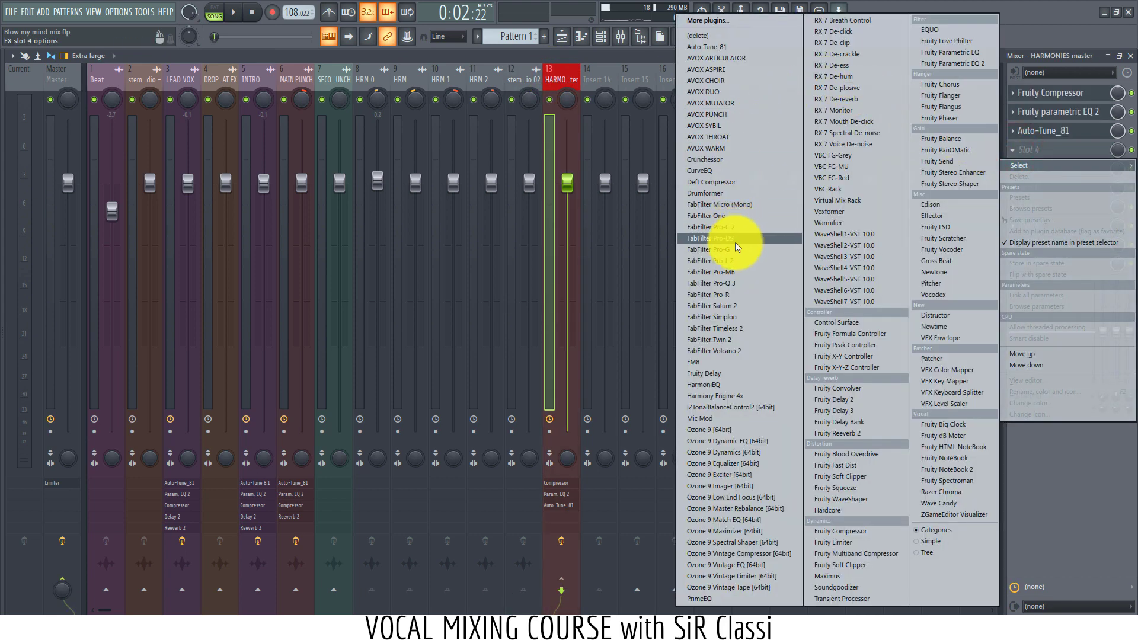
left_click(727, 400)
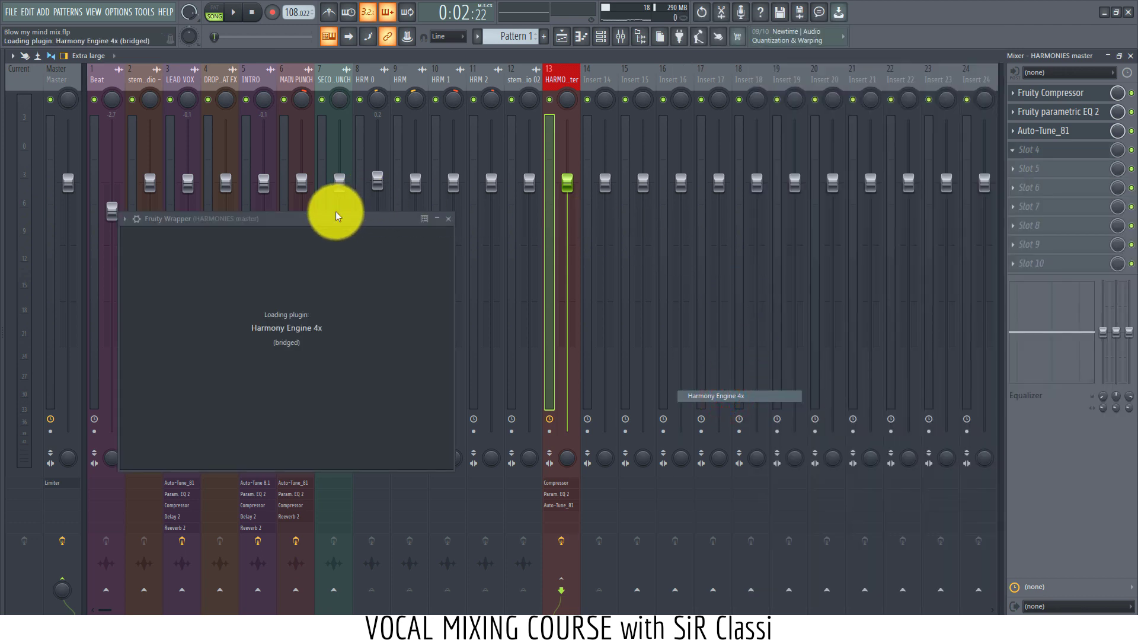
left_click_drag(310, 218, 579, 140)
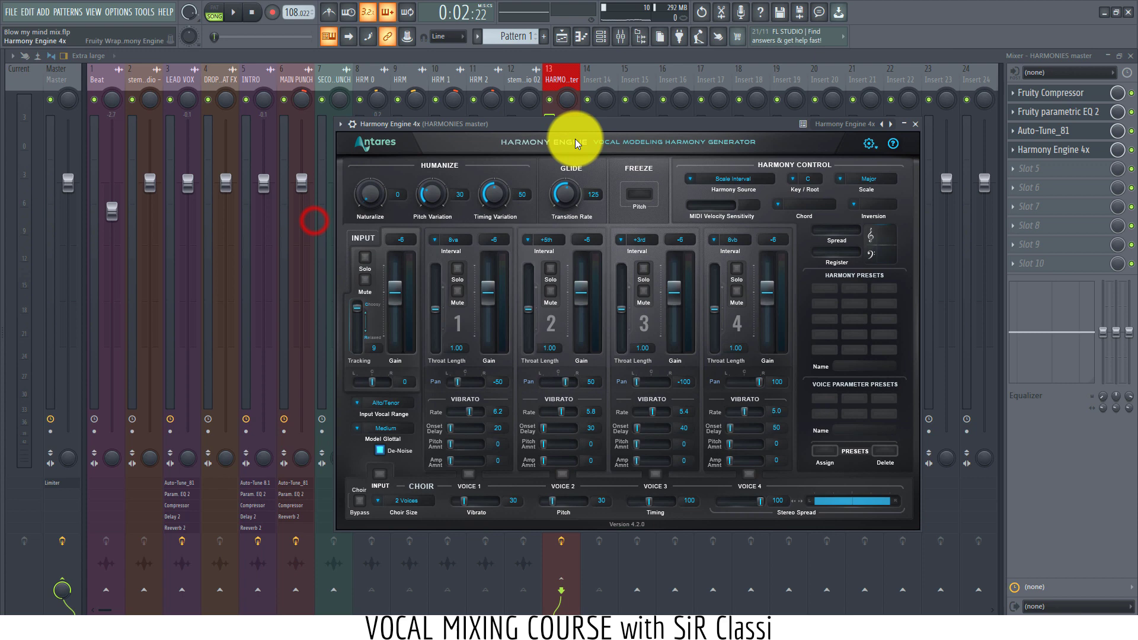
Step: Set Harmony Engine's Key/Root to Eb, and keep the harmony source on Scale Interval
left_click(791, 181)
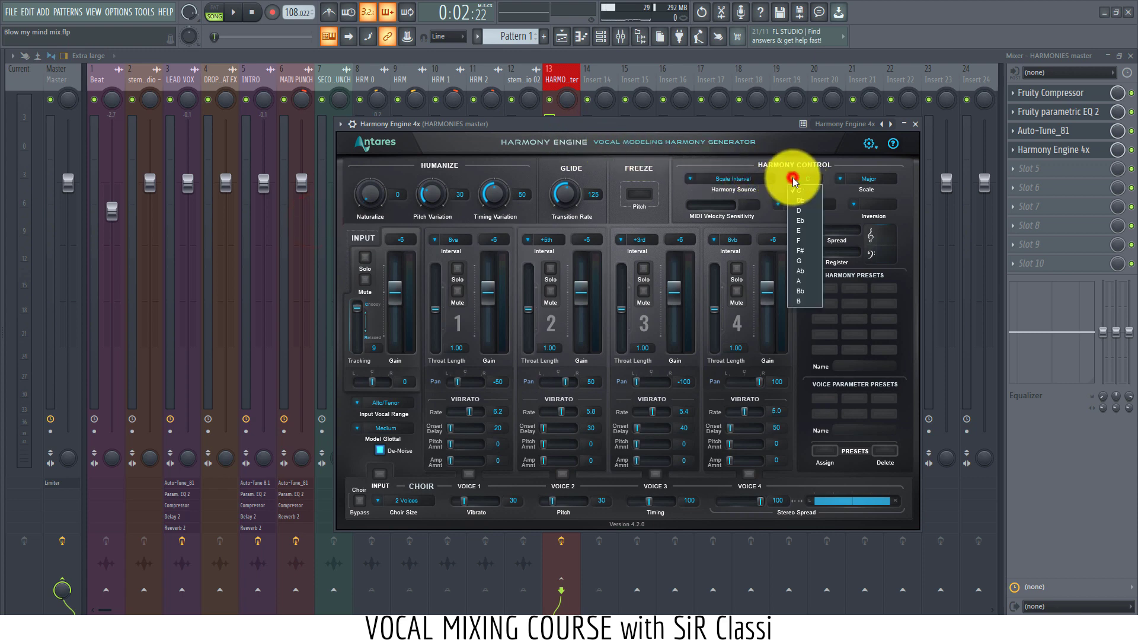
left_click(797, 216)
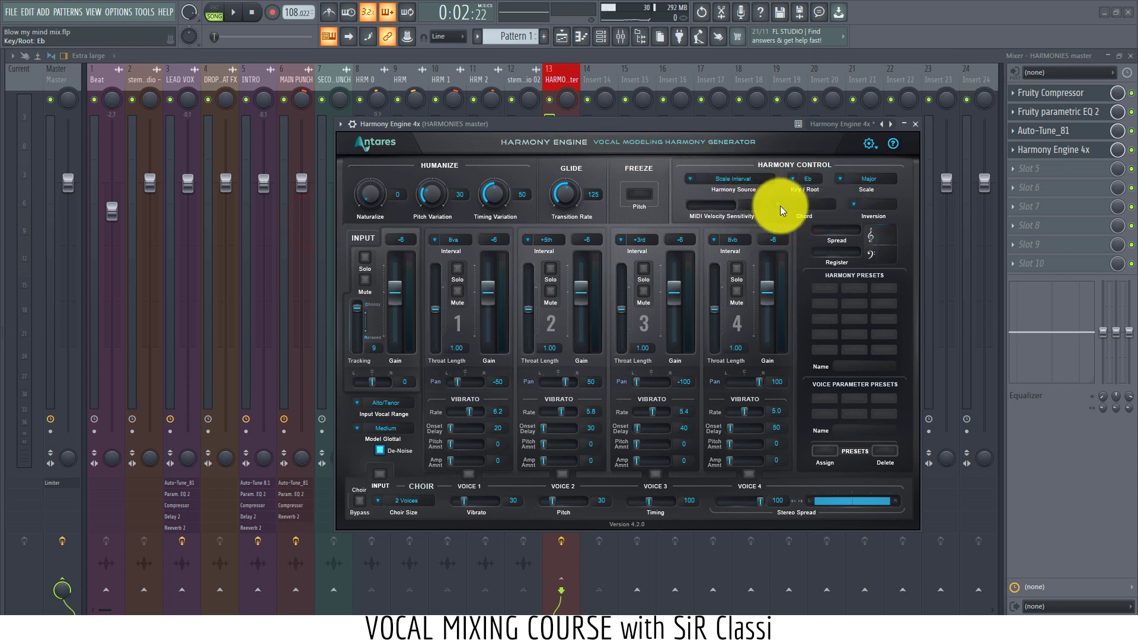
left_click(699, 180)
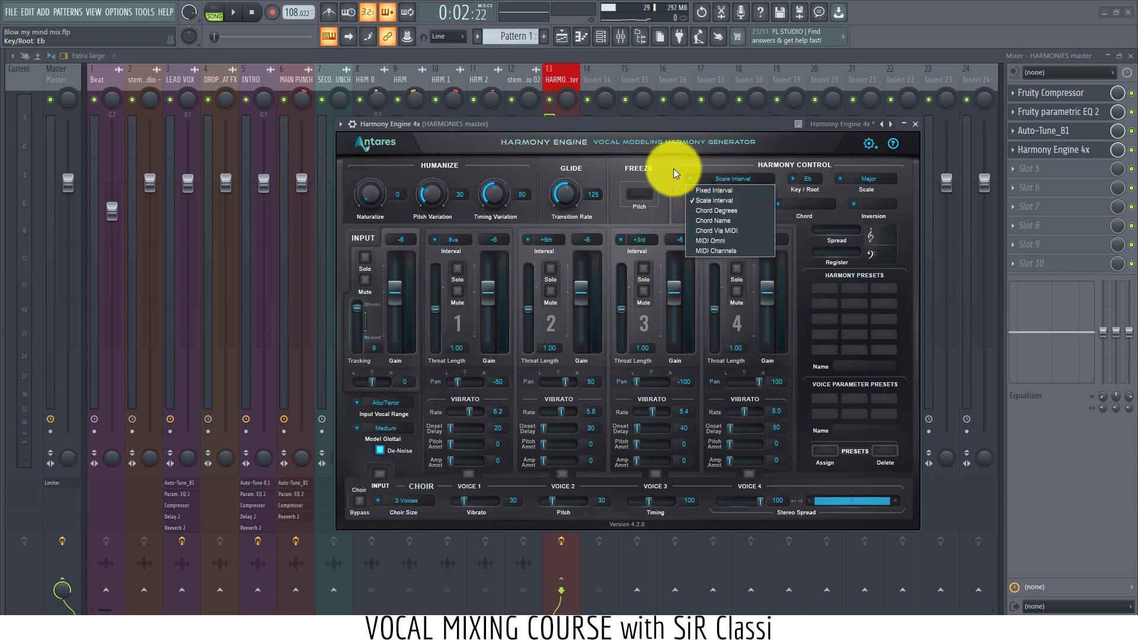
left_click(673, 172)
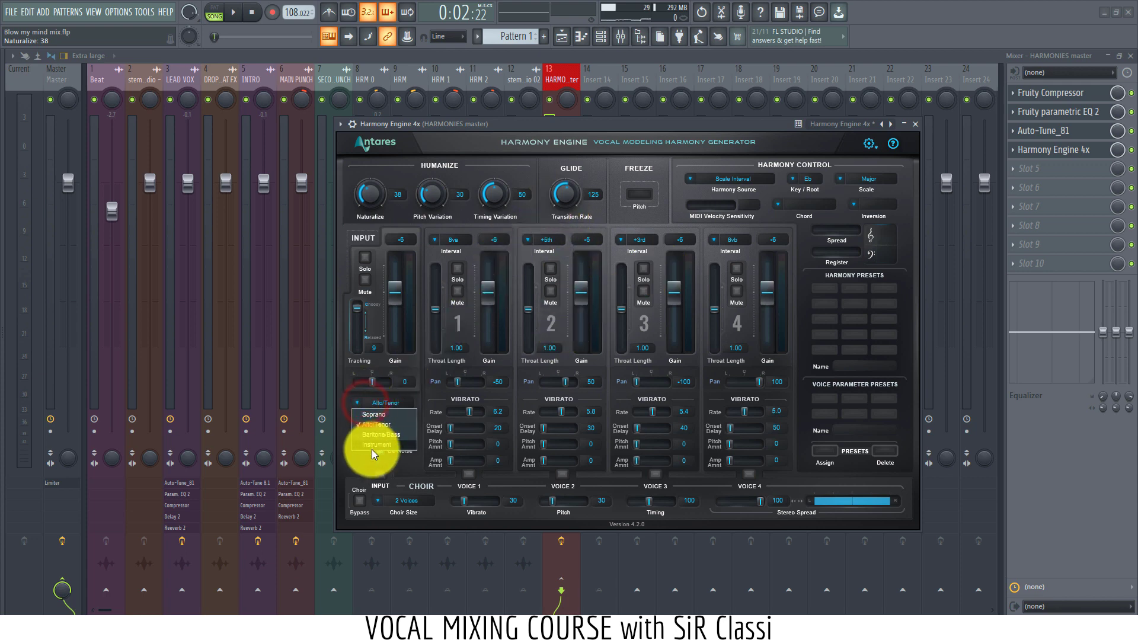
Step: Set Naturalize to 38 and Input Vocal Range to Baritone/Bass, keep Model Glottal on Medium, and close the plugin window
left_click(375, 436)
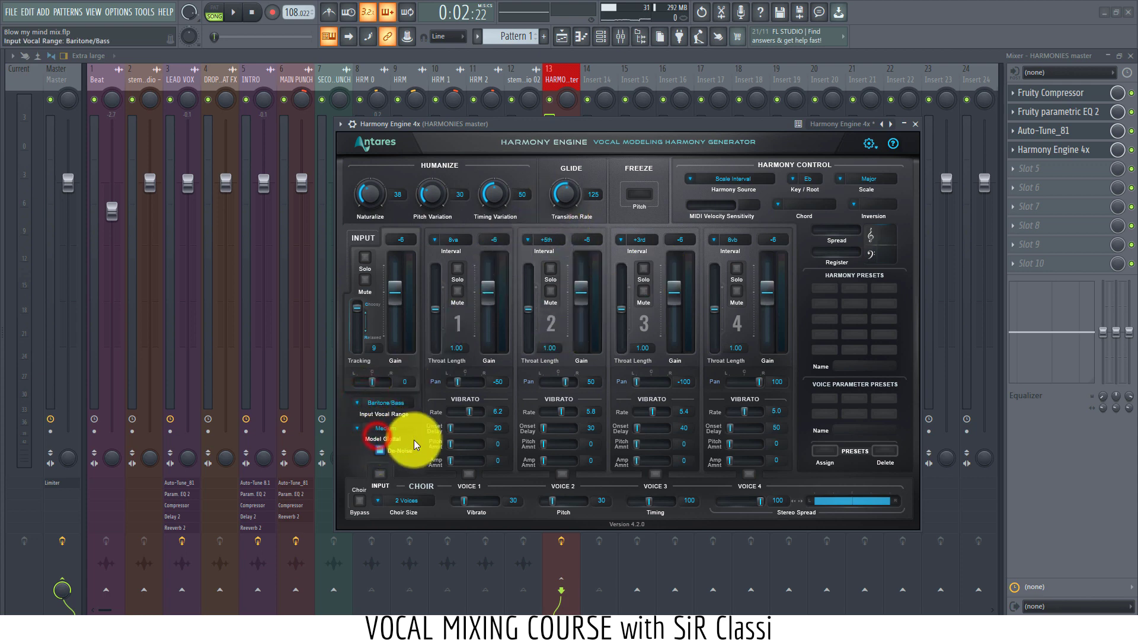
left_click(381, 428)
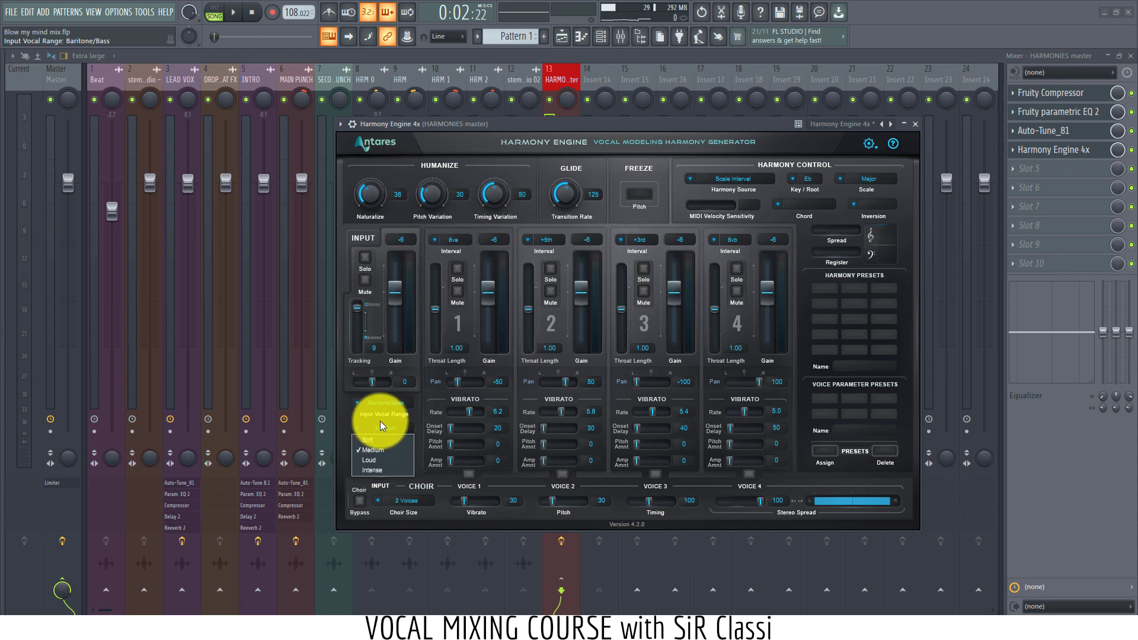
left_click(380, 421)
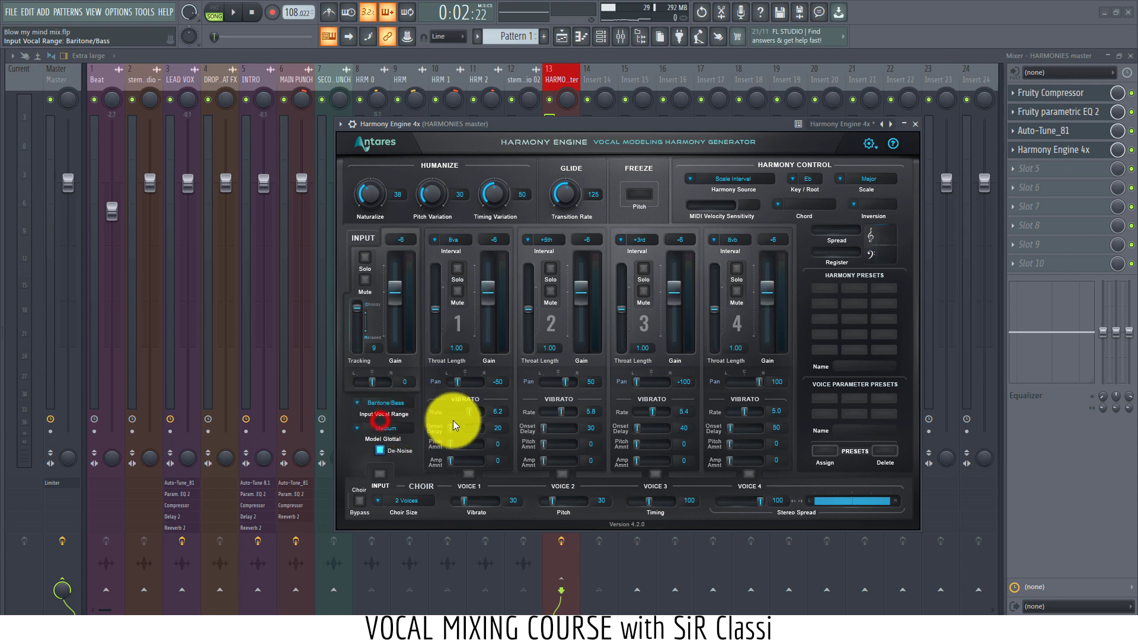
left_click(680, 54)
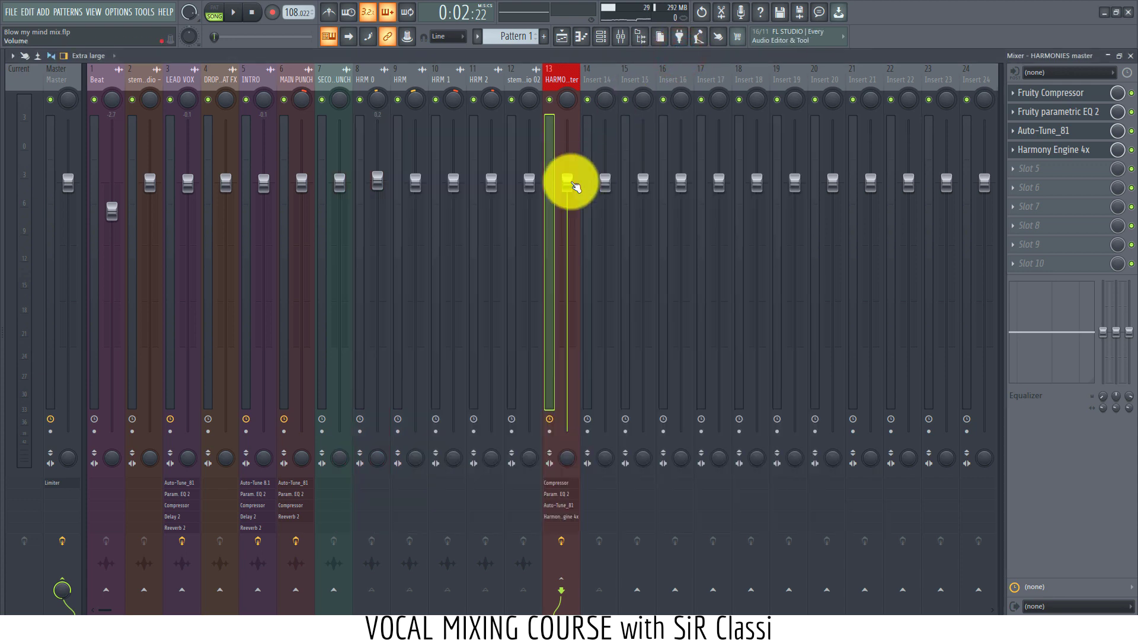
Step: Solo the HARMONIES master track and play the range to audition the Harmony Engine output
right_click(552, 99)
key("space")
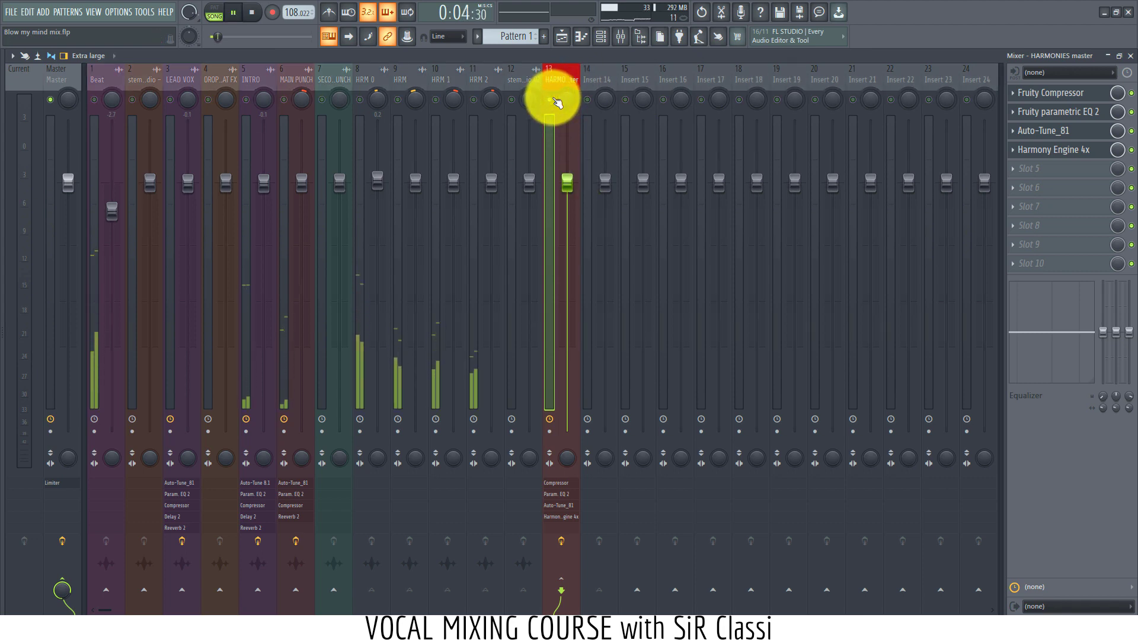
key("space")
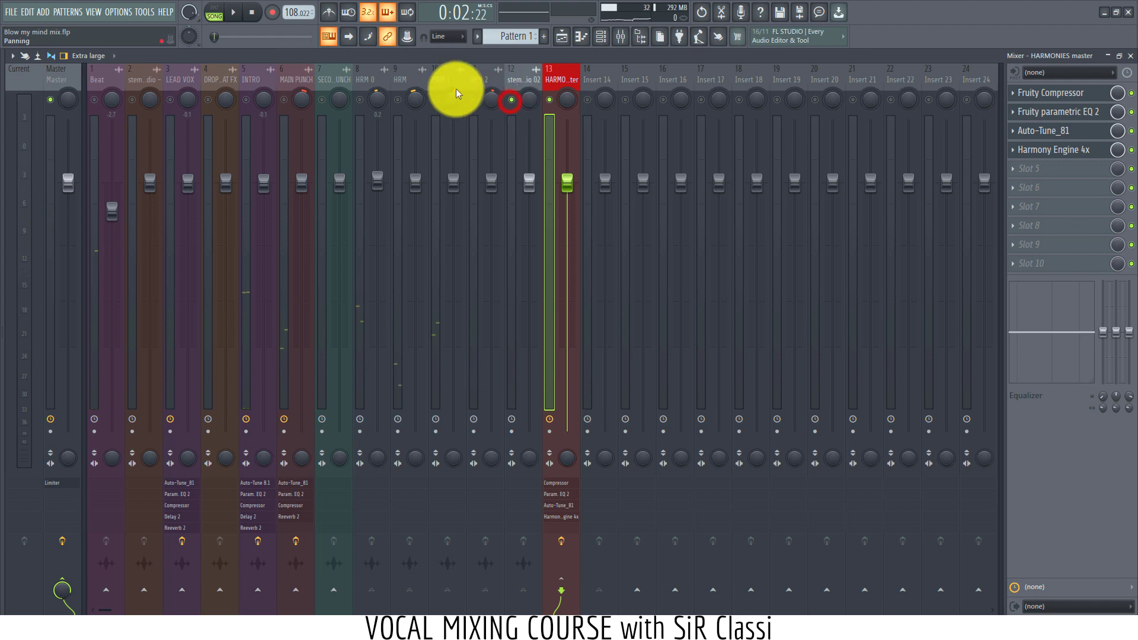
Step: Enable the HRM 2, HRM 1, HRM and HRM 0 tracks alongside the HARMONIES master, and play them together
left_click(473, 100)
left_click(436, 99)
left_click(398, 99)
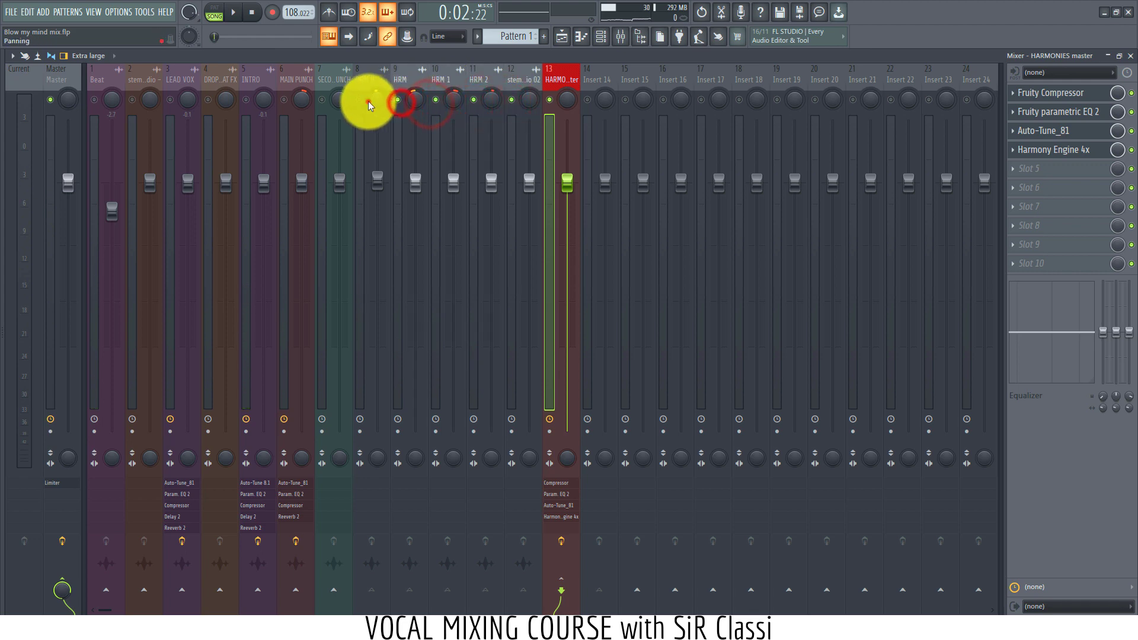
left_click(364, 101)
key("space")
left_click(550, 77)
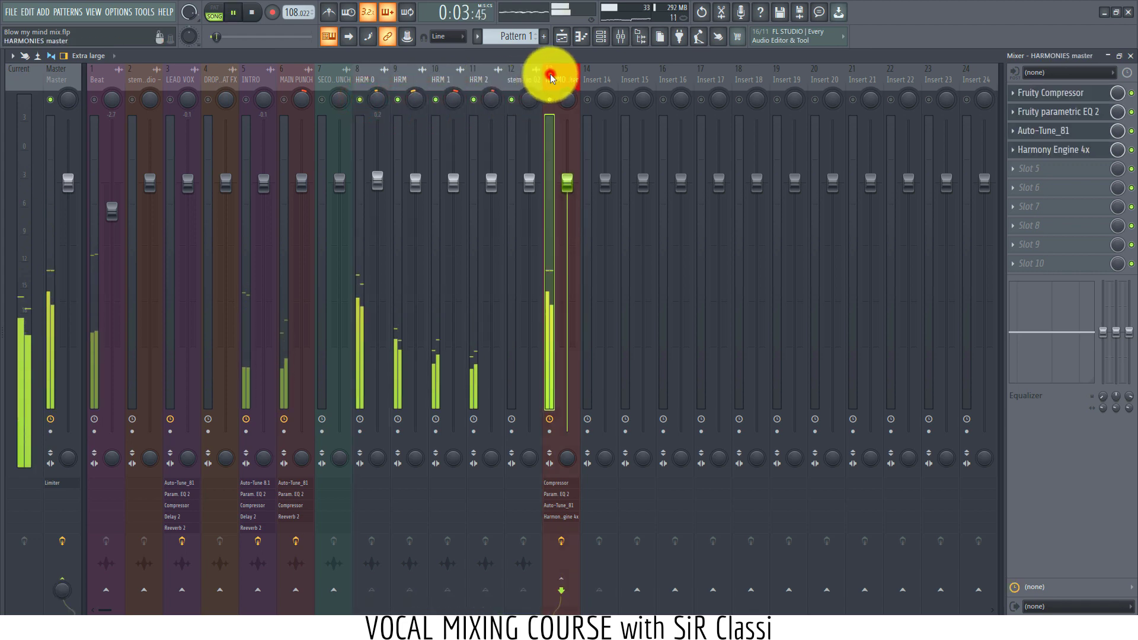
Step: Open Harmony Engine 4x on the HARMONIES master, audition the harmonies, and raise the Input gain to 8
left_click(1060, 156)
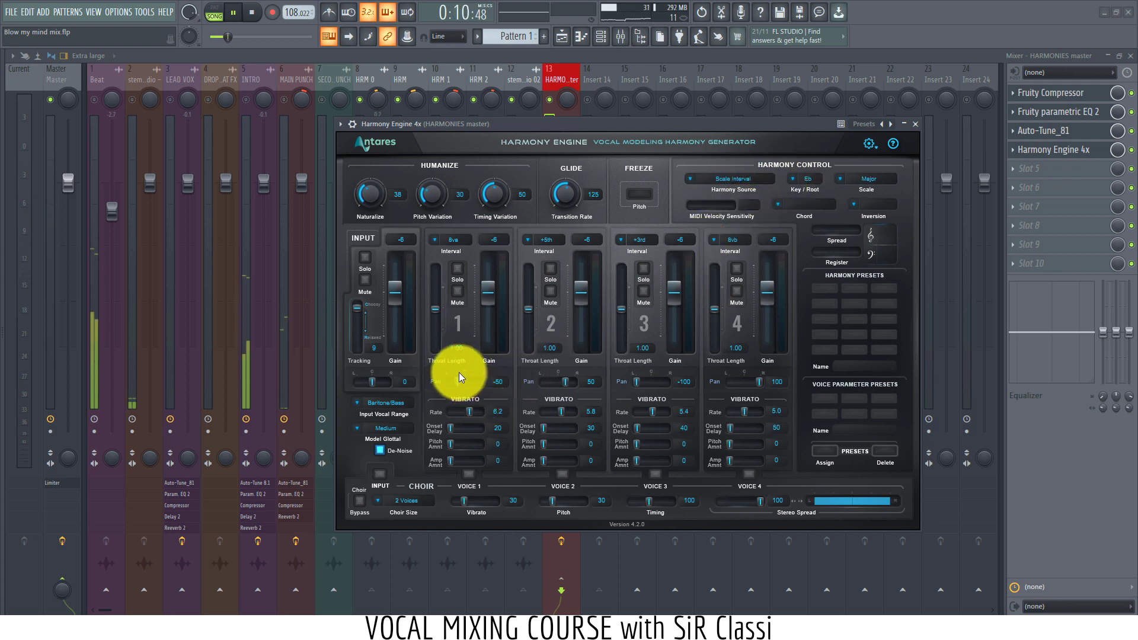
left_click(538, 129)
key("space")
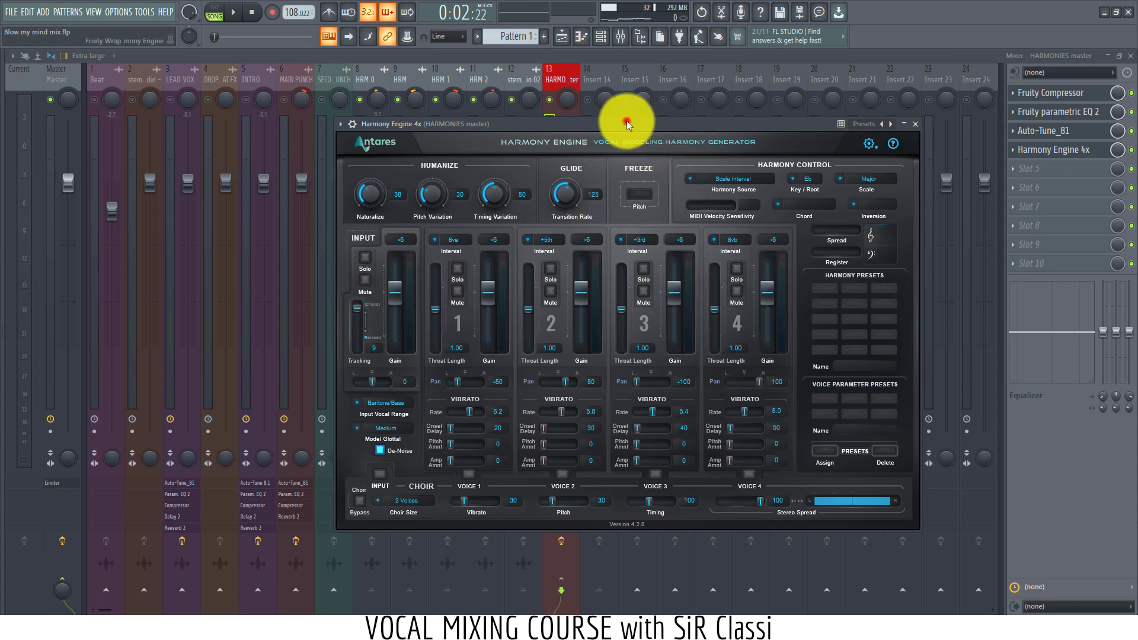
key("space")
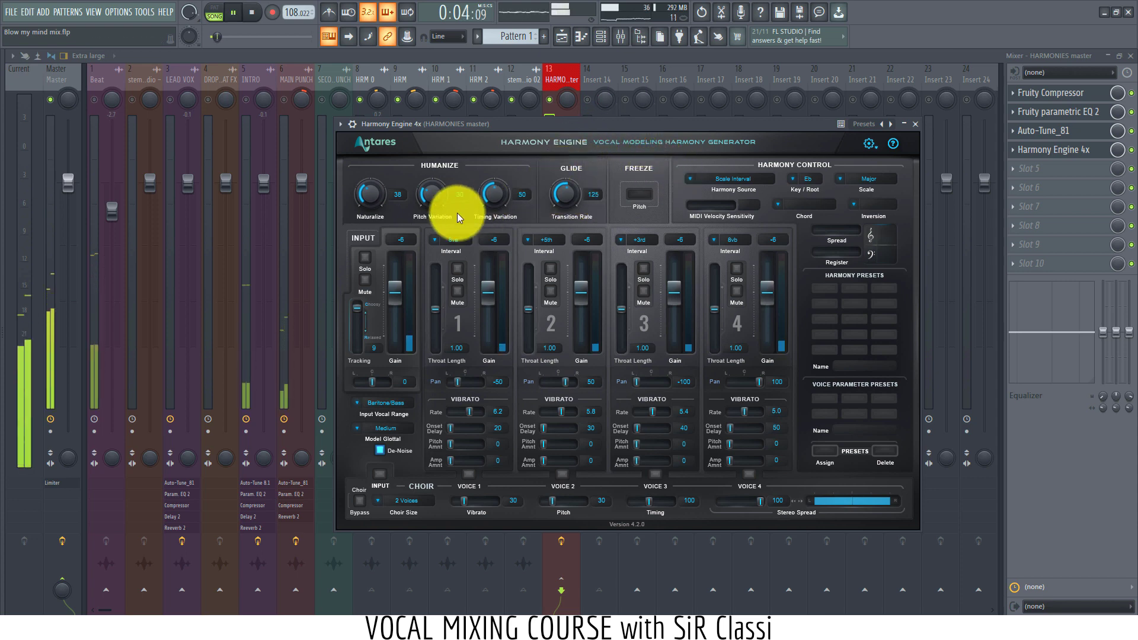
left_click_drag(388, 296, 386, 275)
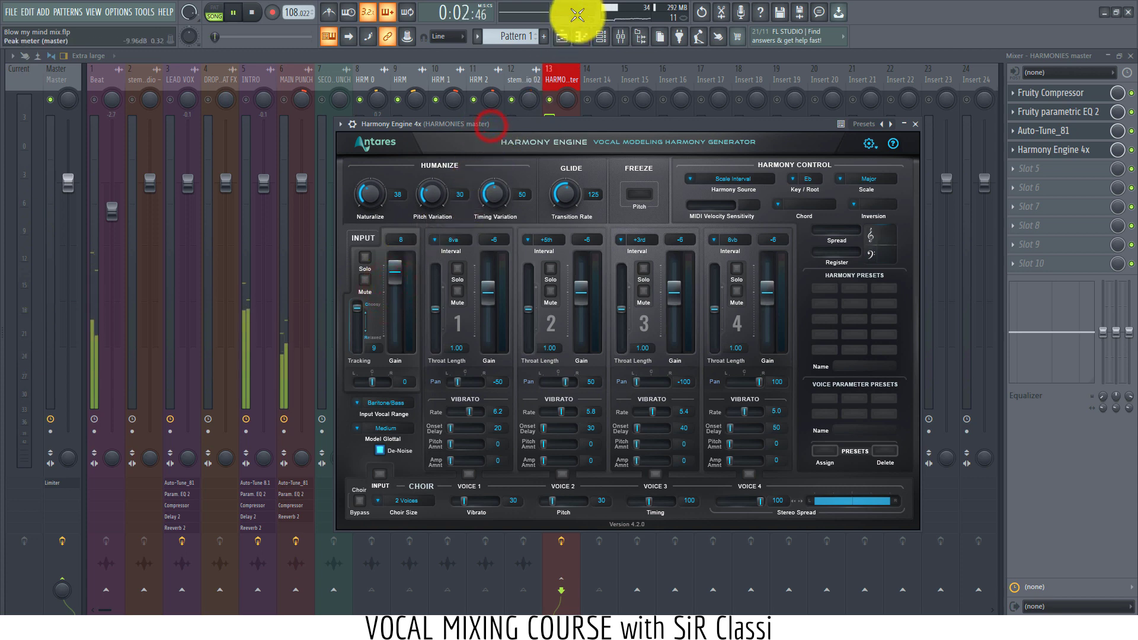
Step: Select a short loop range of about one bar from bar 2 in the Playlist, start playback, and return to the mixer
left_click(562, 36)
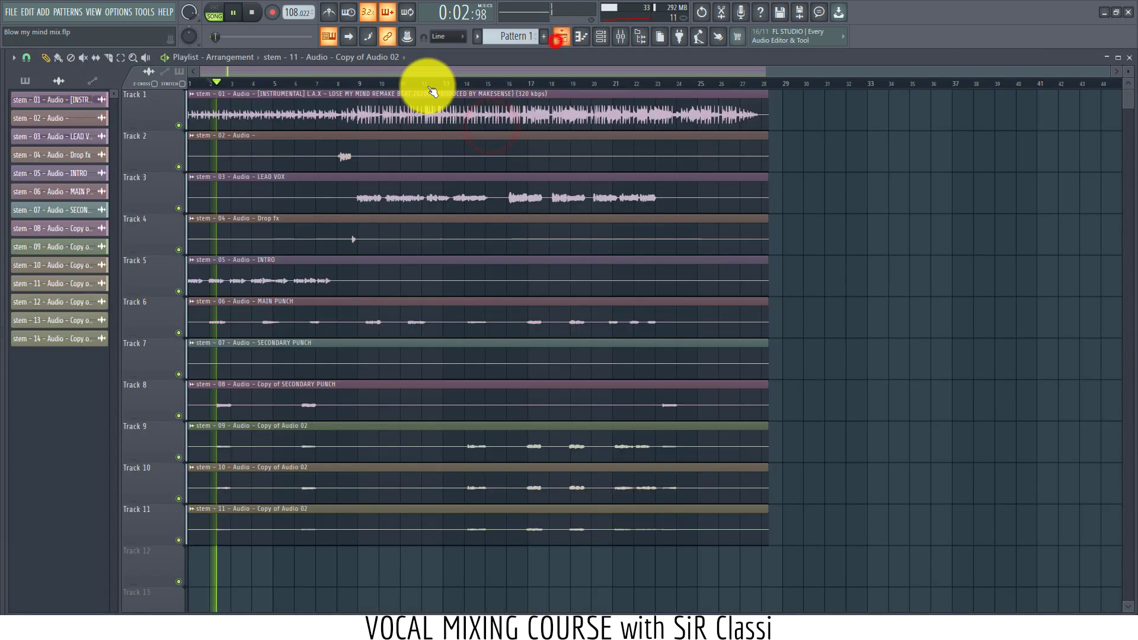
key("space")
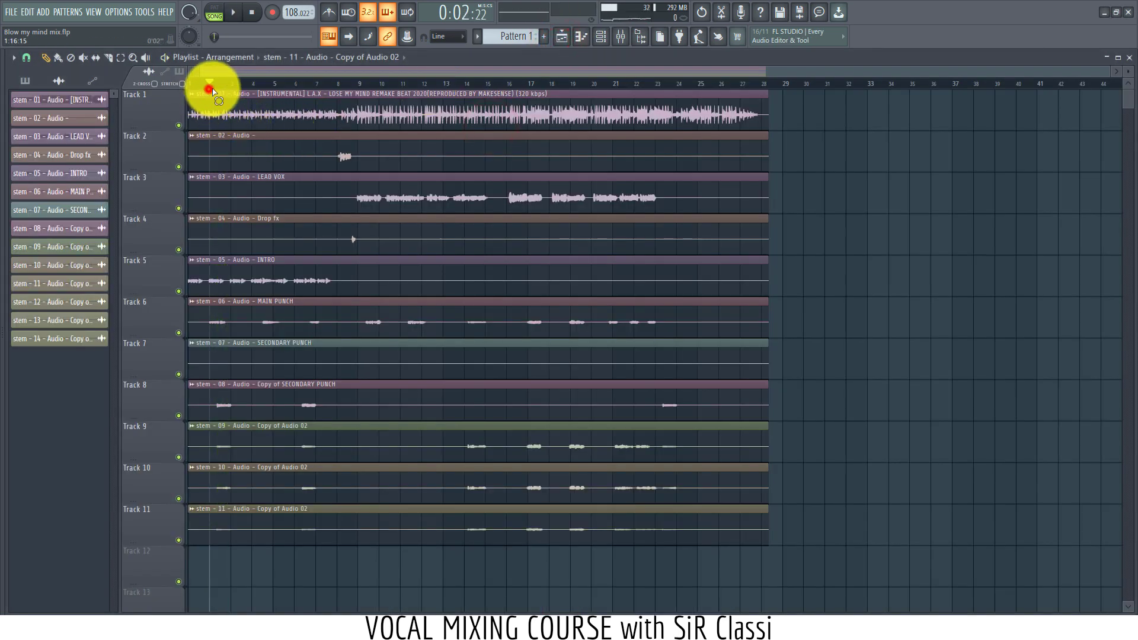
left_click_drag(212, 90, 230, 93)
key("space")
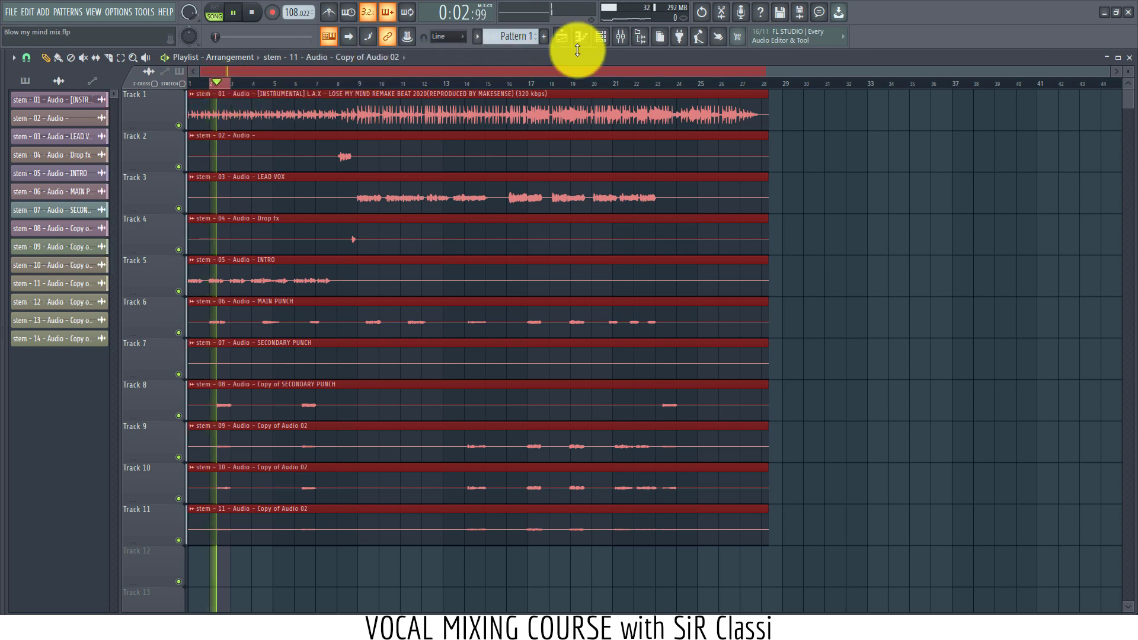
left_click(619, 36)
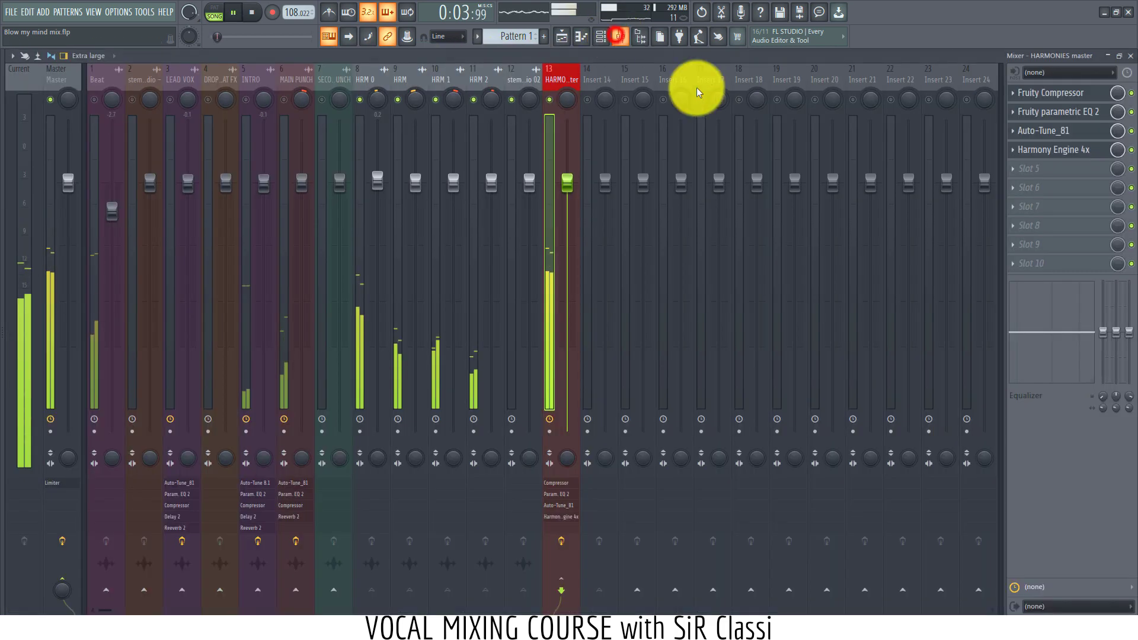
Step: Set Harmony Engine's Pitch Variation to 56 and play the loop to audition the change
left_click(1090, 155)
key("space")
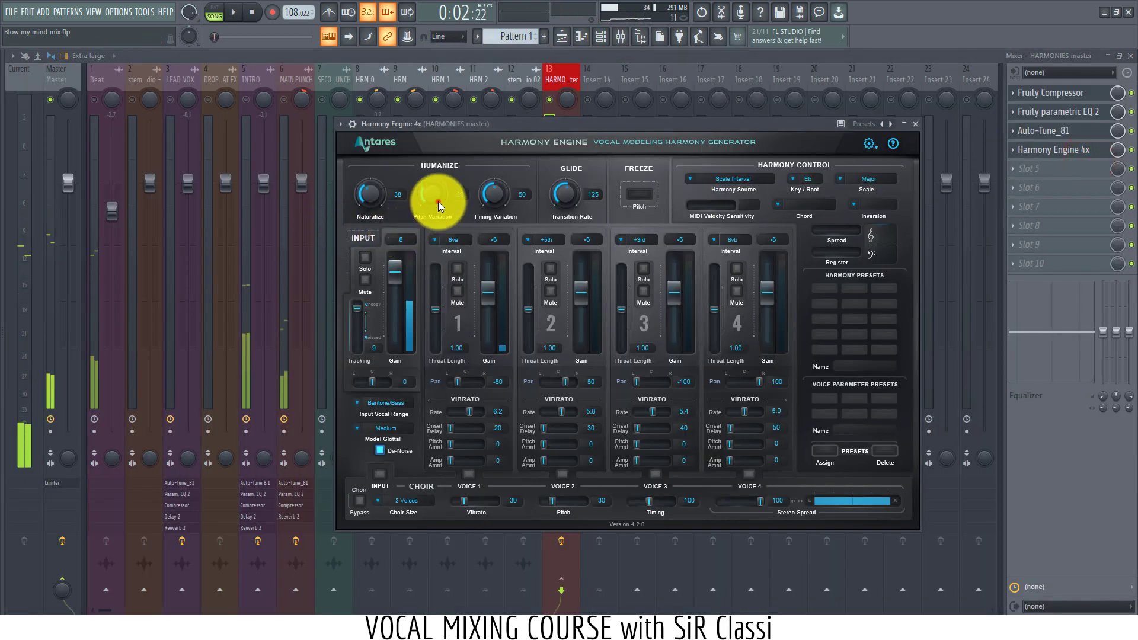
left_click_drag(439, 201, 442, 163)
key("space")
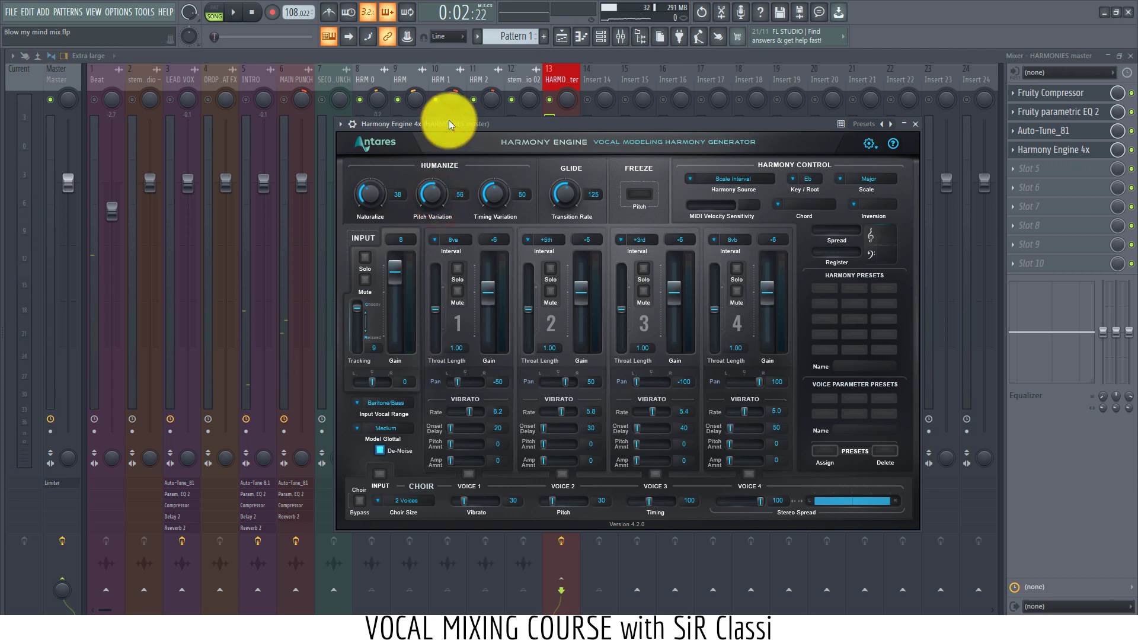
key("space")
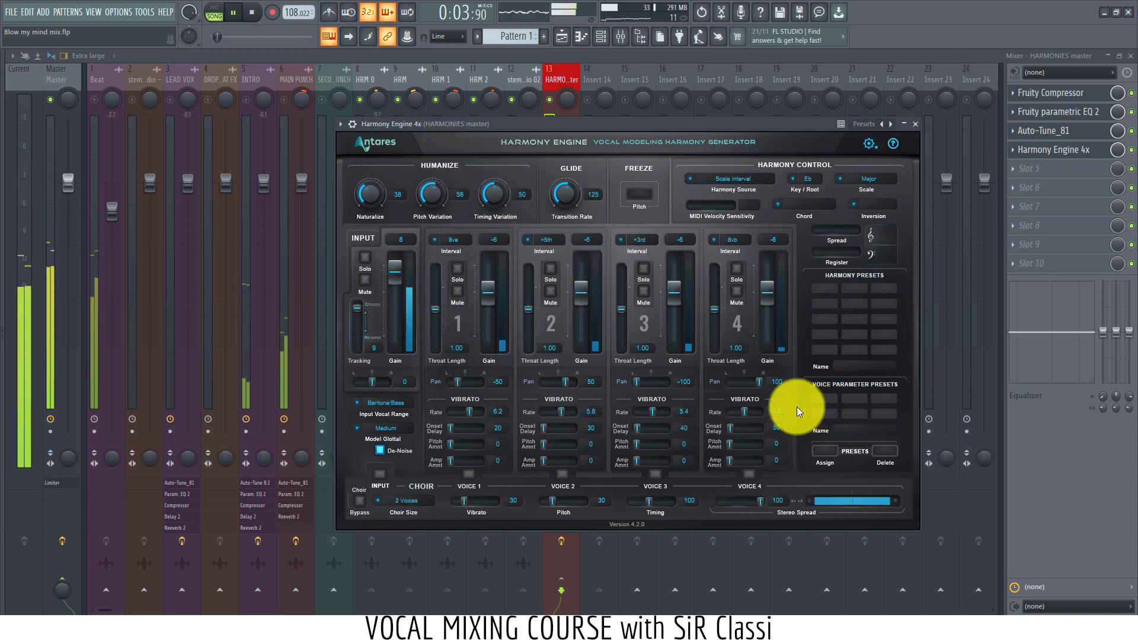
Step: Test muting Harmony Engine's voice 3, and mute voices 1 and 4, keeping voices 2 and 3 active
left_click(643, 295)
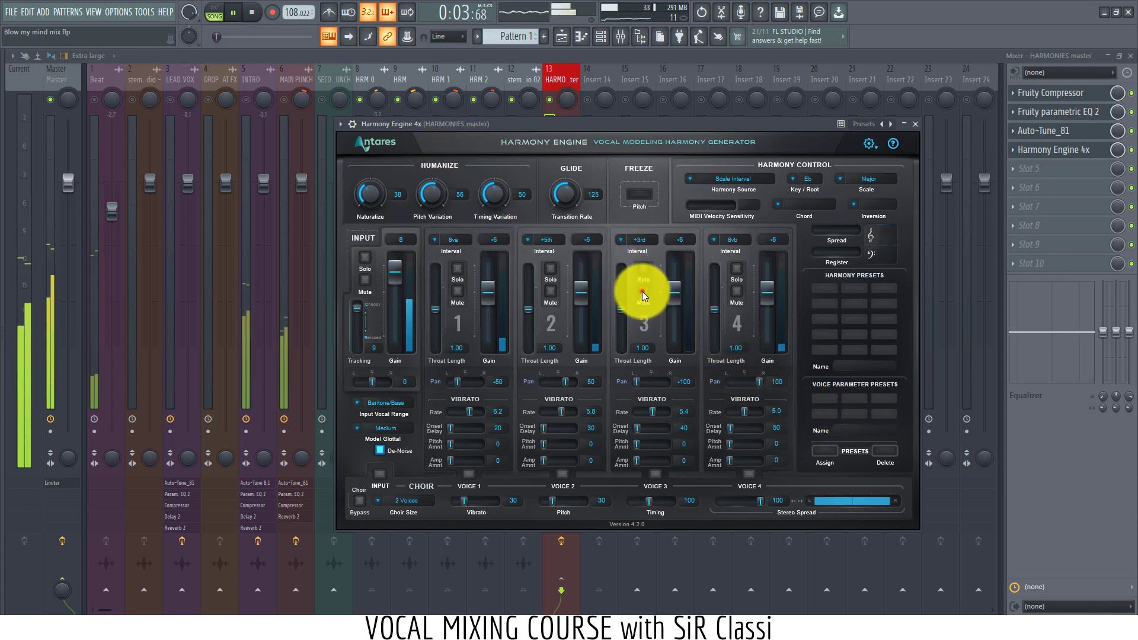
left_click(643, 292)
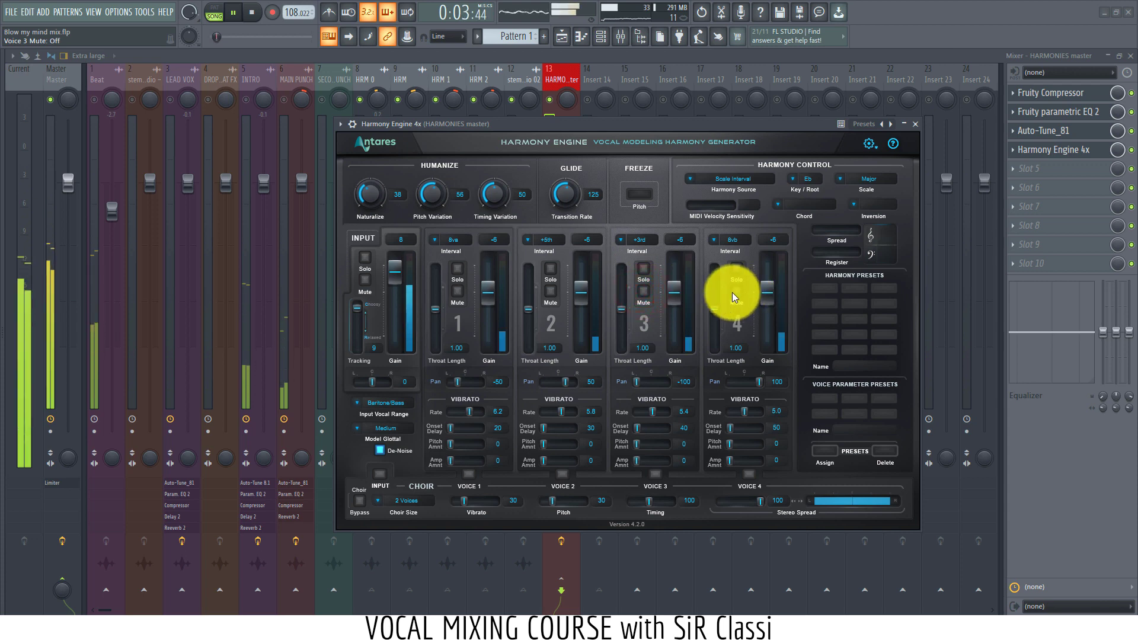
left_click(454, 296)
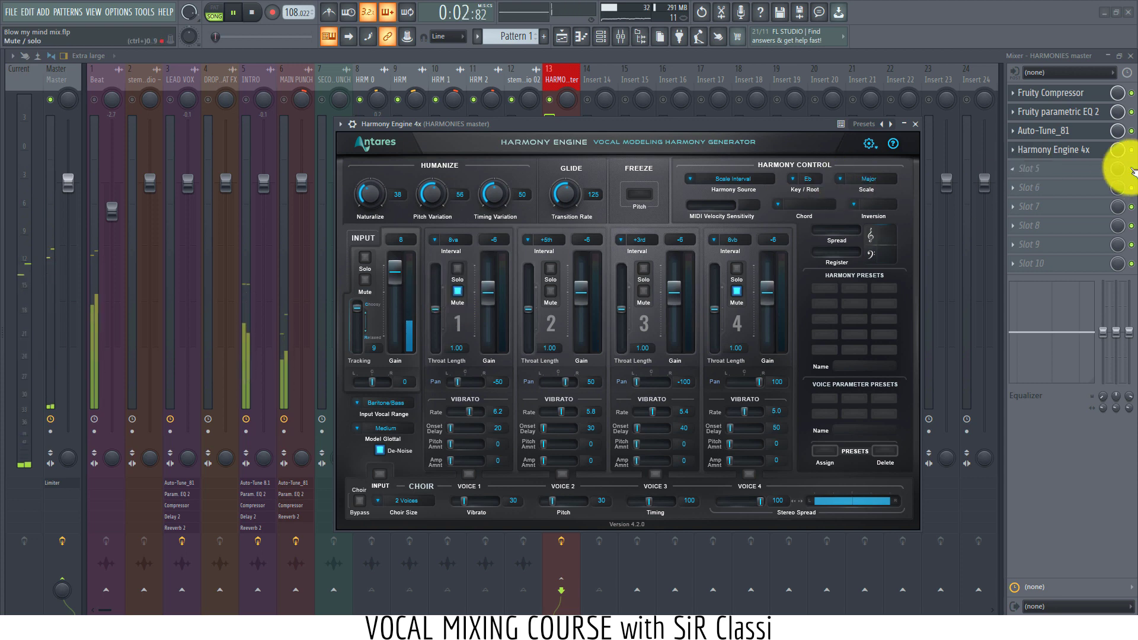
Step: Bypass and re-enable Harmony Engine during playback to compare the harmonies without and with the effect
left_click(1132, 149)
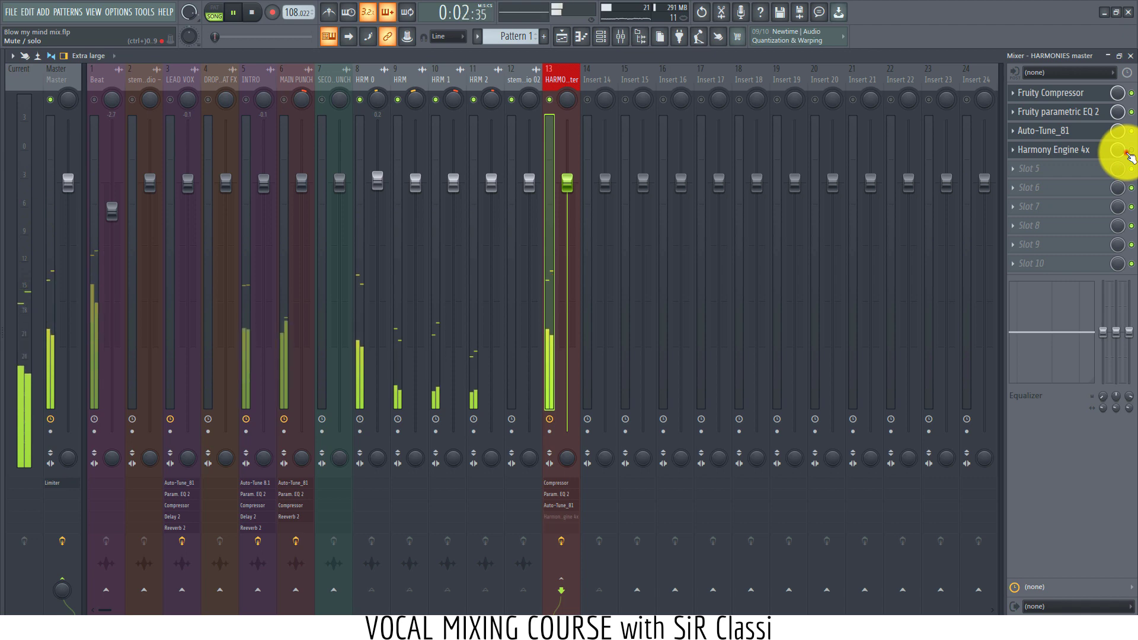
left_click(1131, 151)
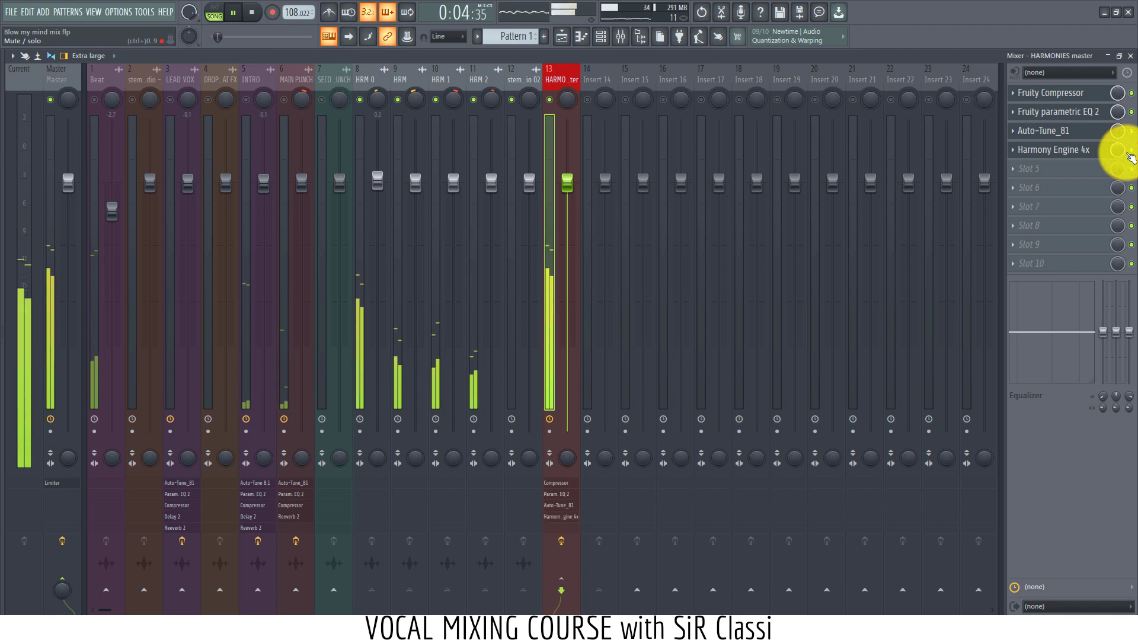
key("space")
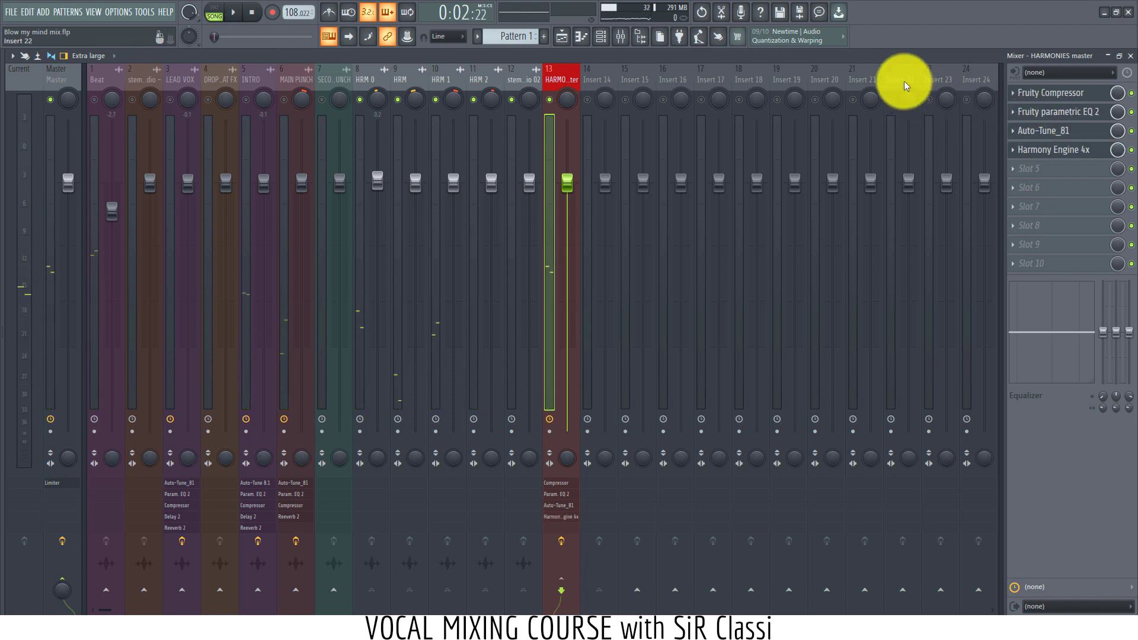
Step: Reopen Harmony Engine, set the Input gain to 6 and the input Choir Size to 8 Voices, and hide the plugin window
left_click(1067, 155)
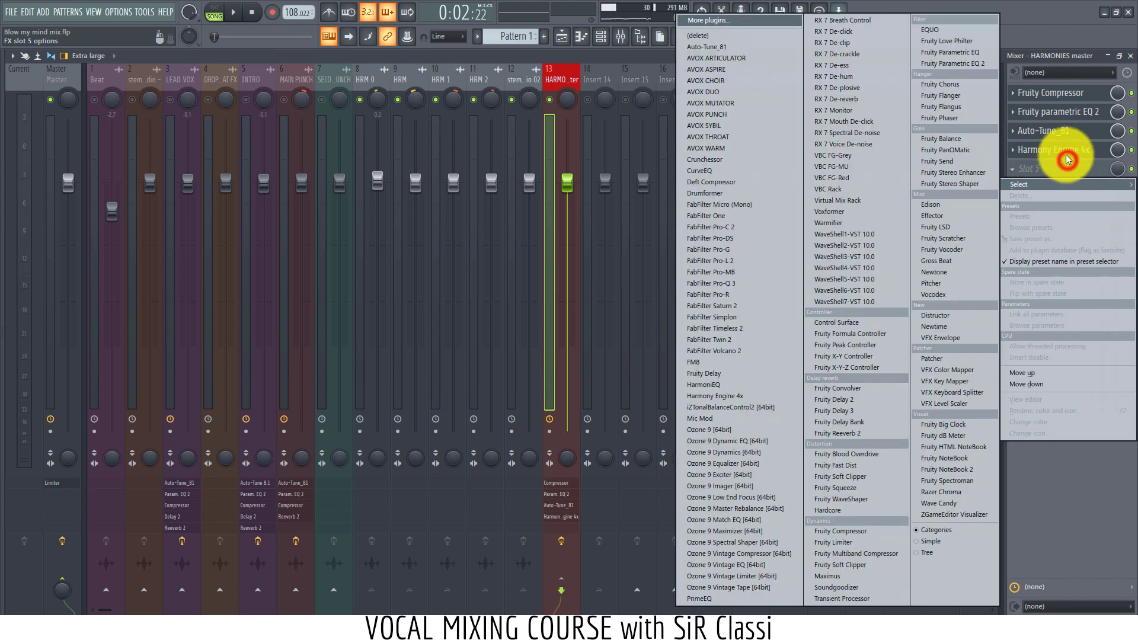
left_click(1064, 153)
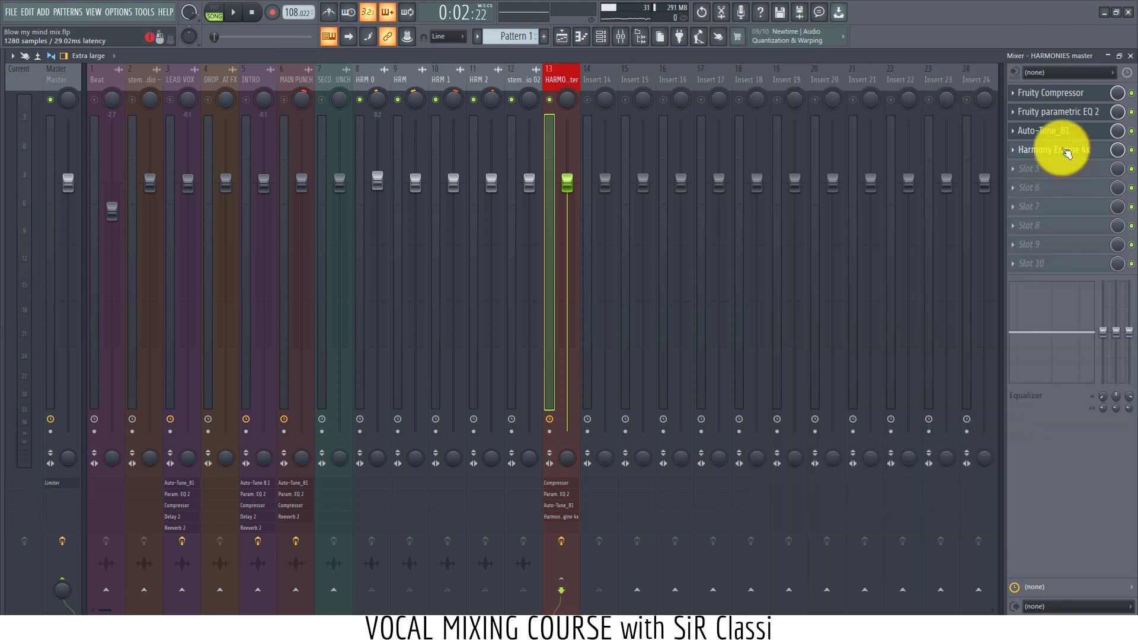
left_click(1067, 153)
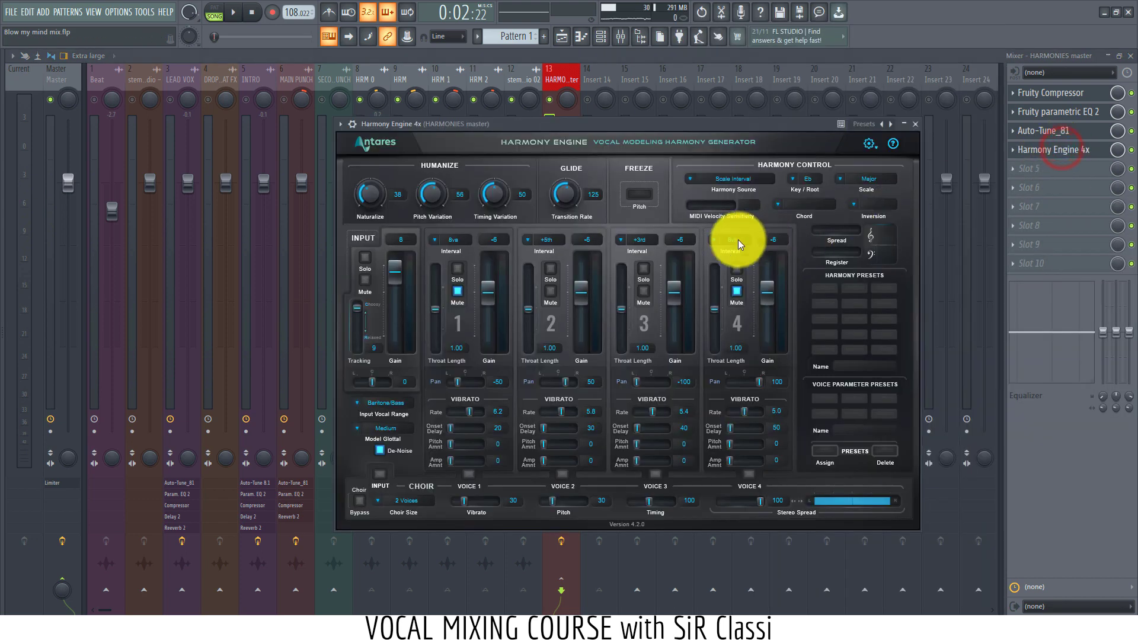
left_click(640, 240)
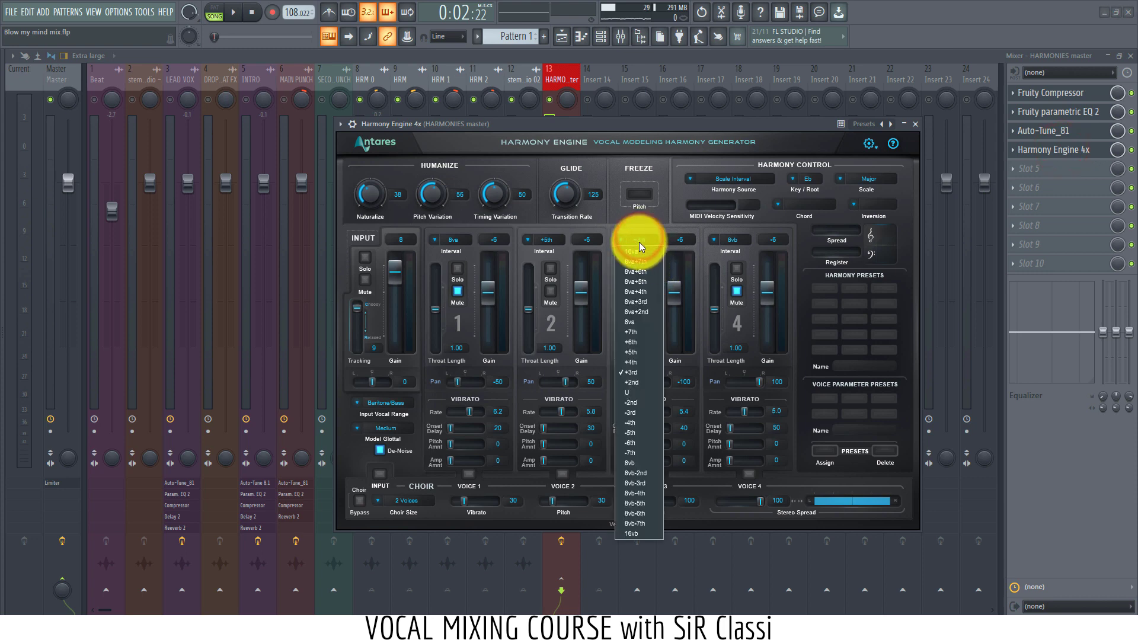
left_click(606, 230)
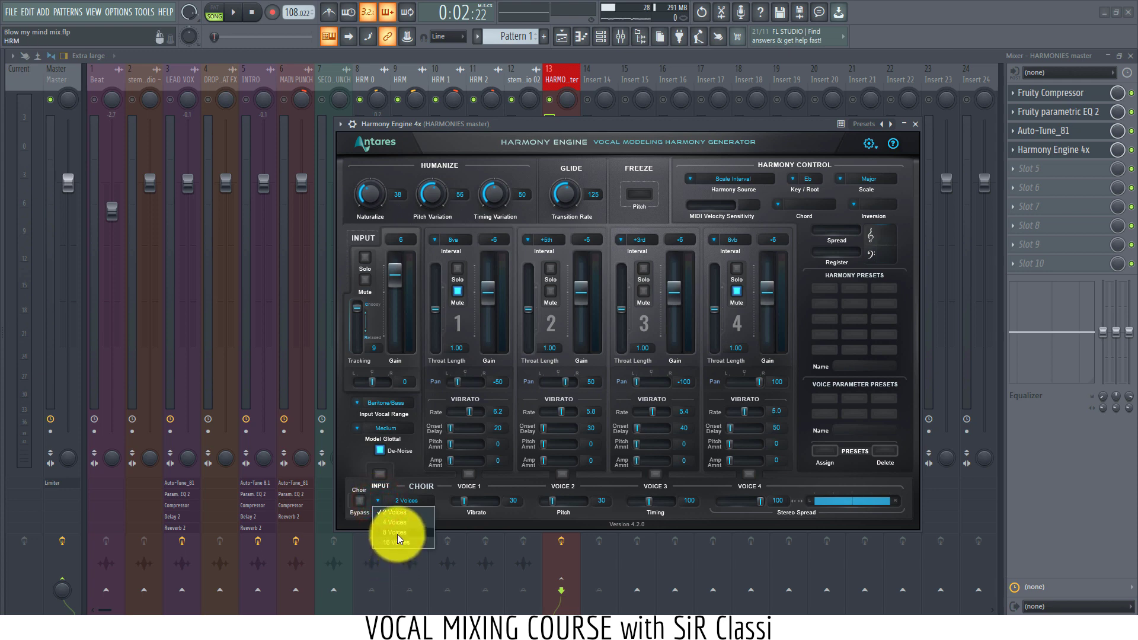
left_click(399, 538)
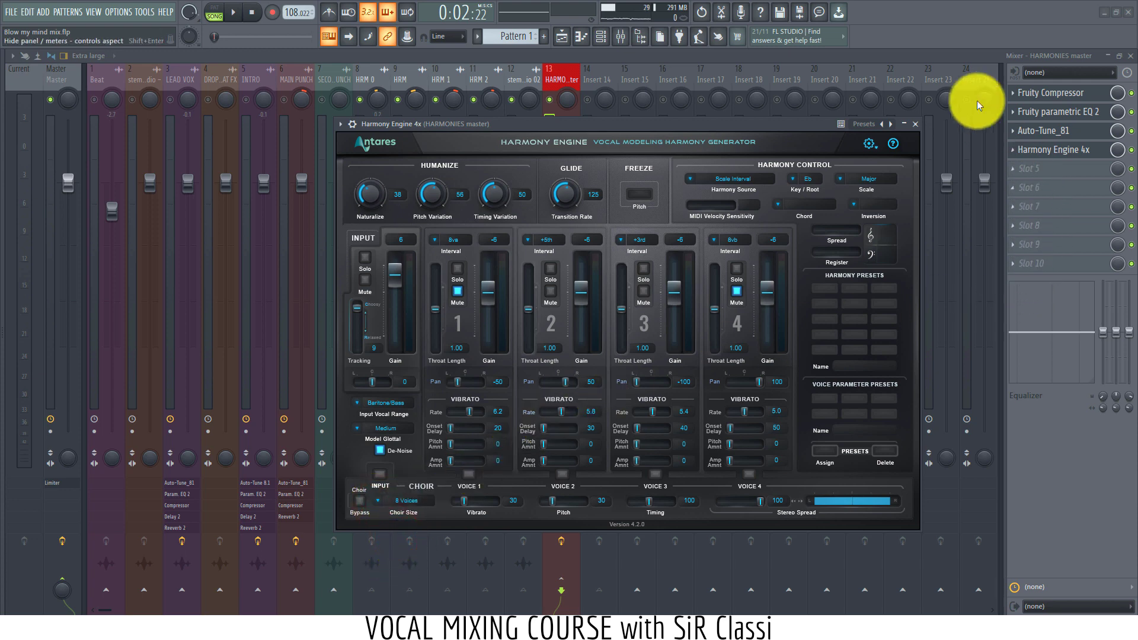
left_click(936, 55)
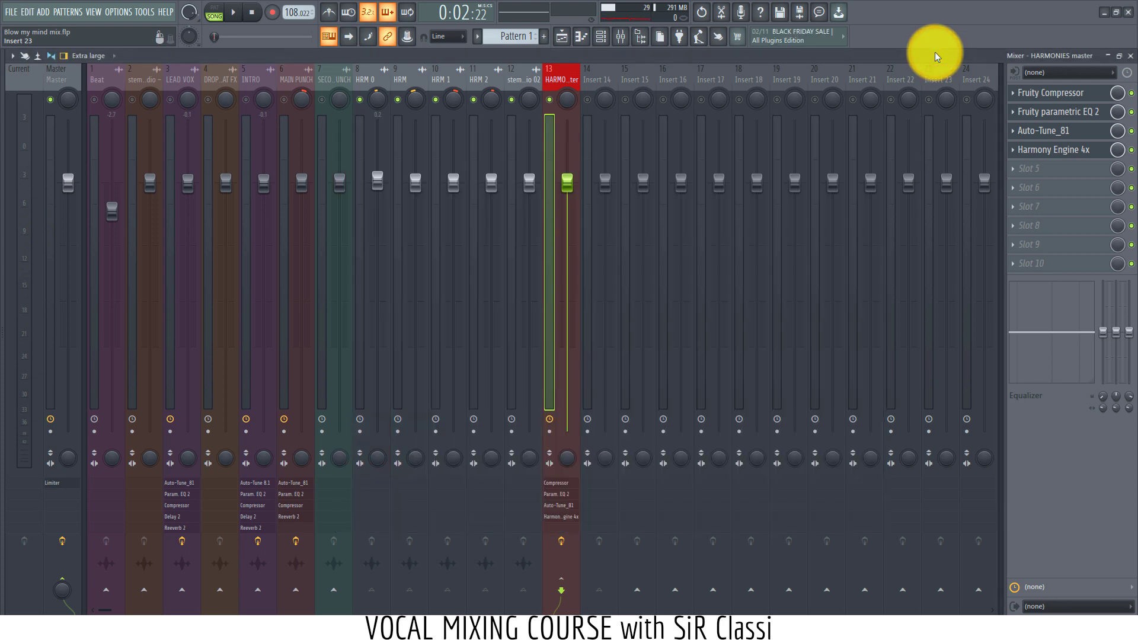
Step: Play the harmony loop with Harmony Engine enabled, bypassed and enabled again to compare the sound
key("space")
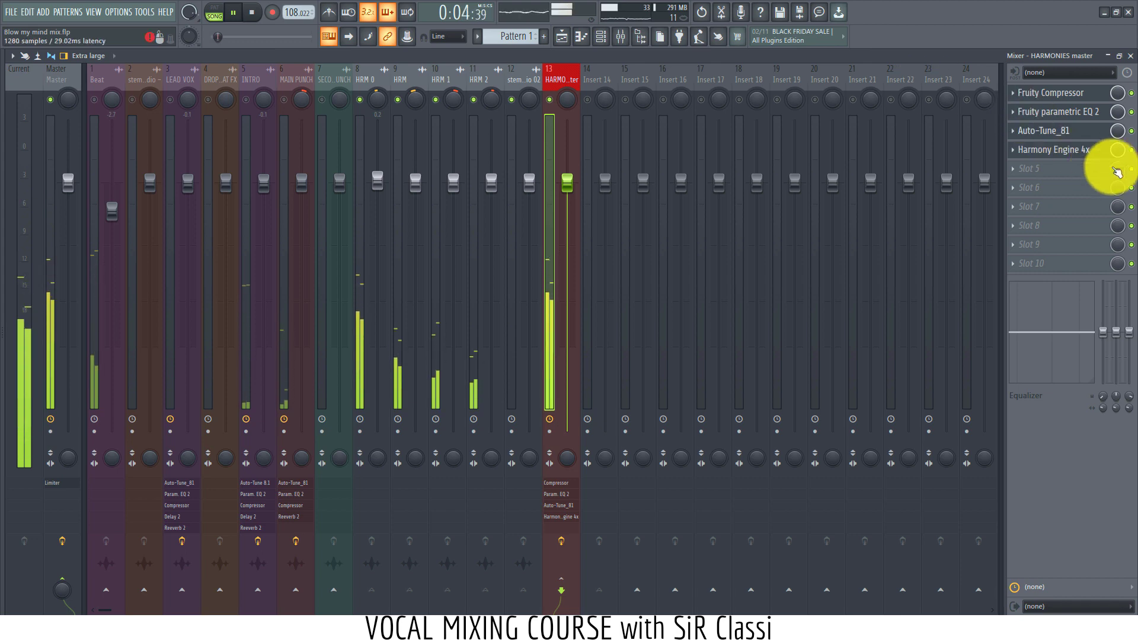
key("space")
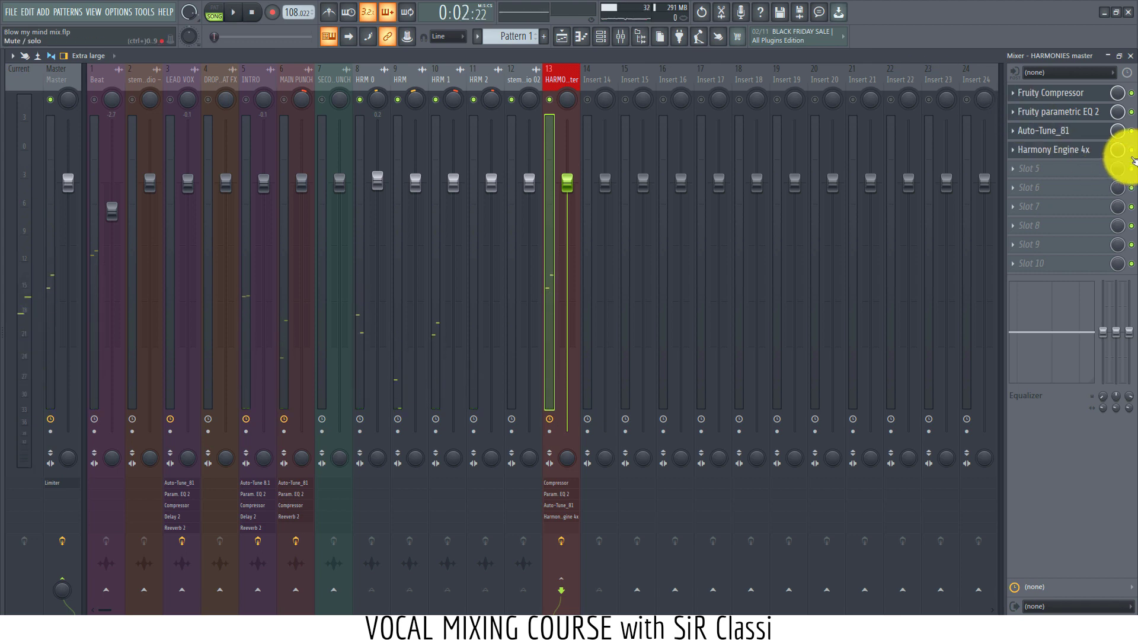
left_click(1132, 150)
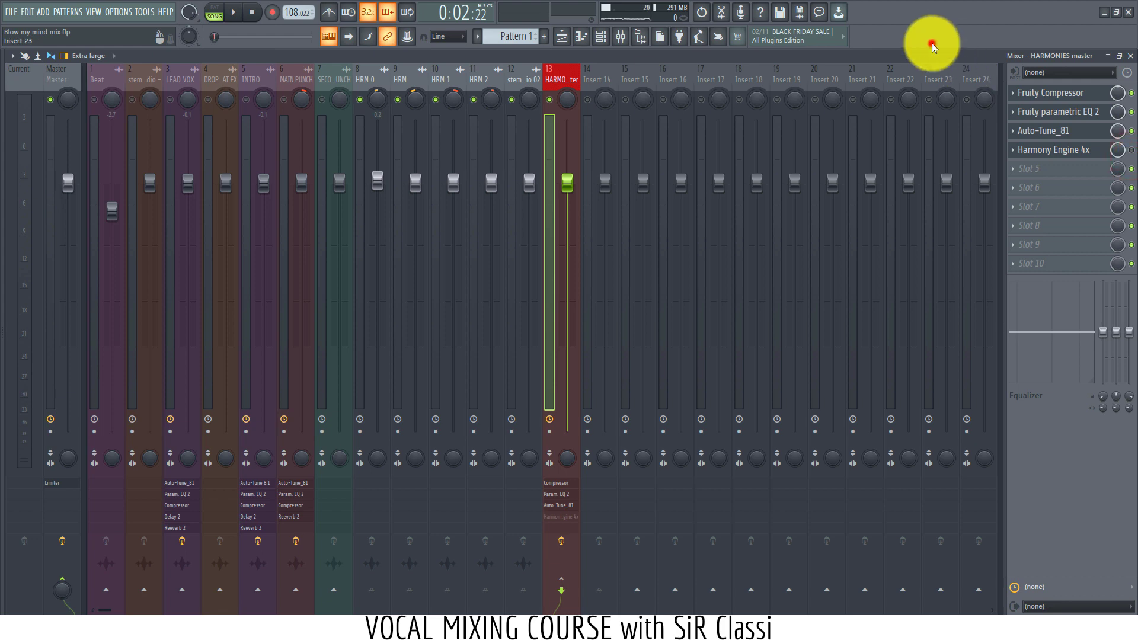
key("space")
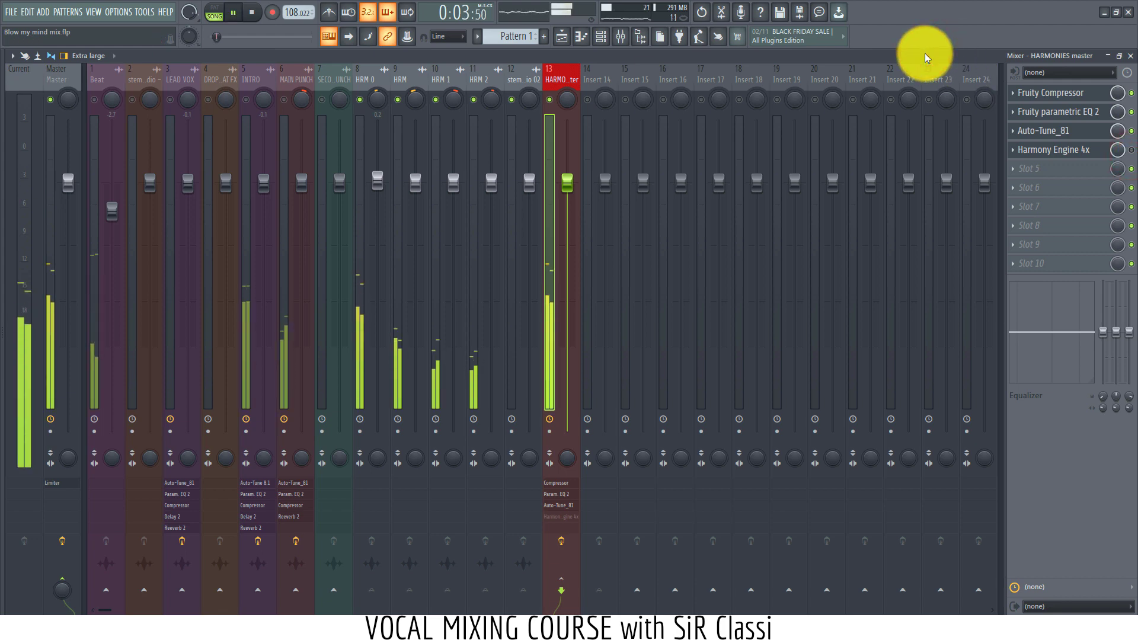
left_click(926, 55)
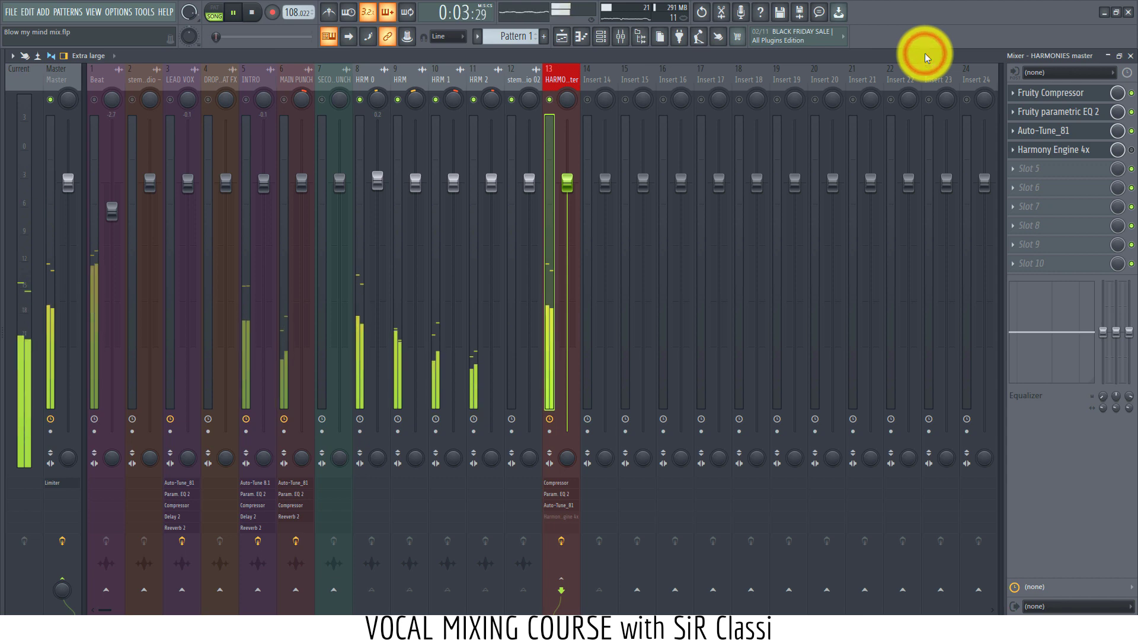
key("space")
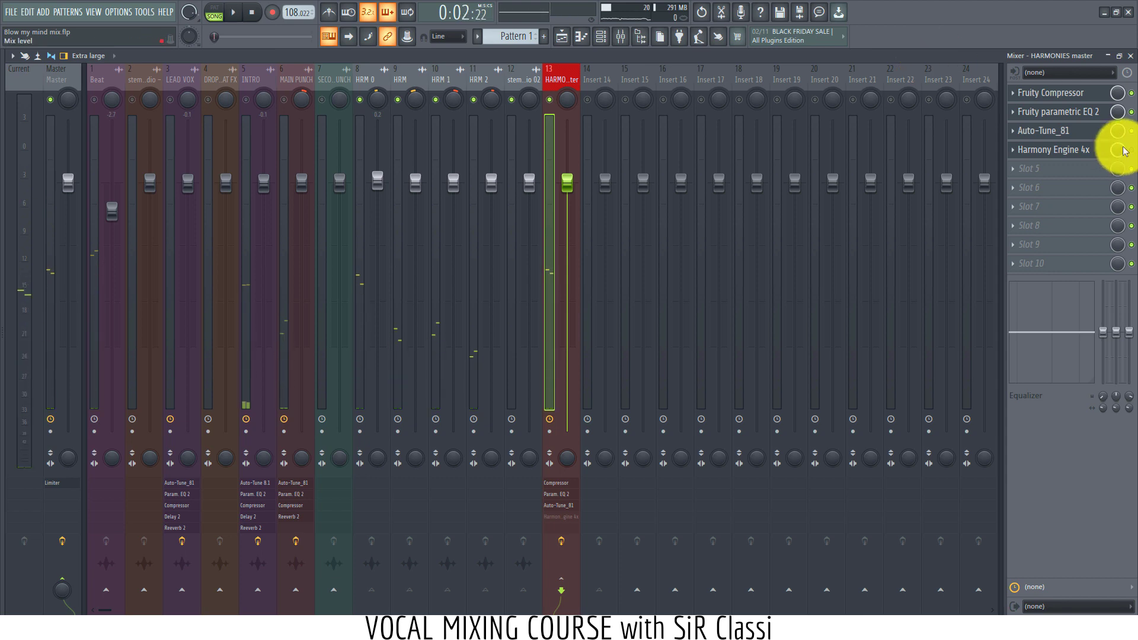
left_click(1131, 151)
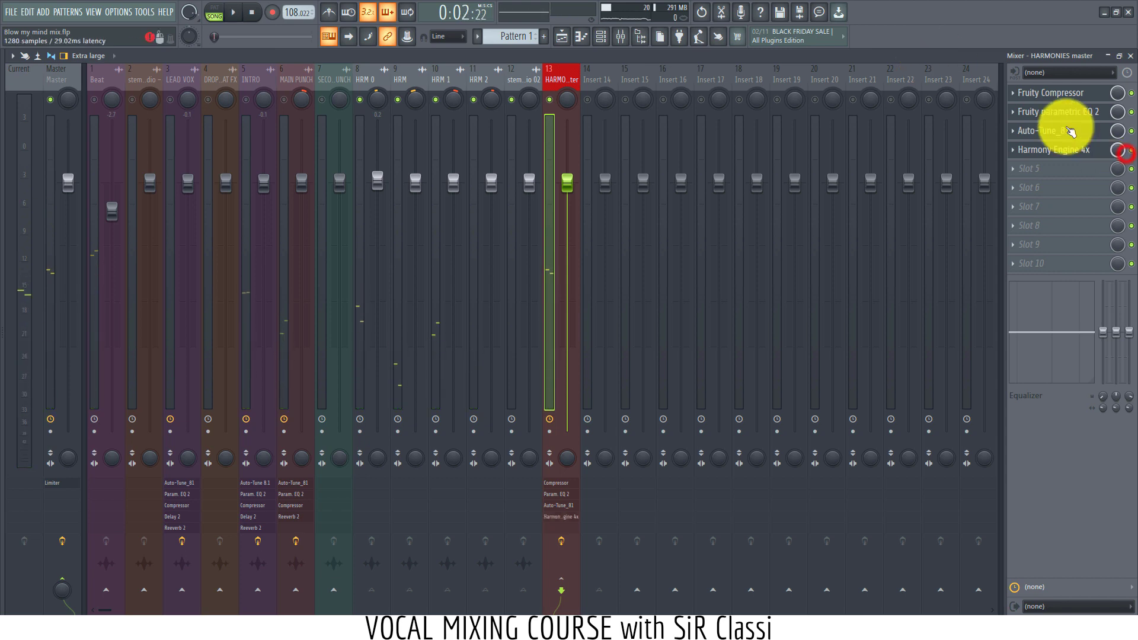
left_click(916, 56)
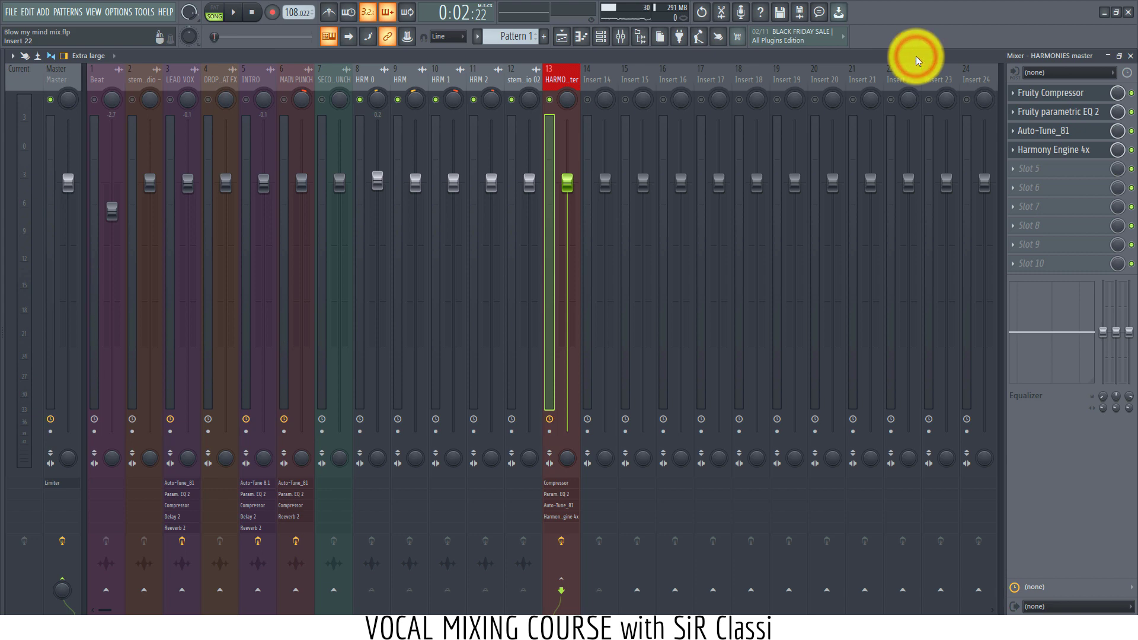
key("space")
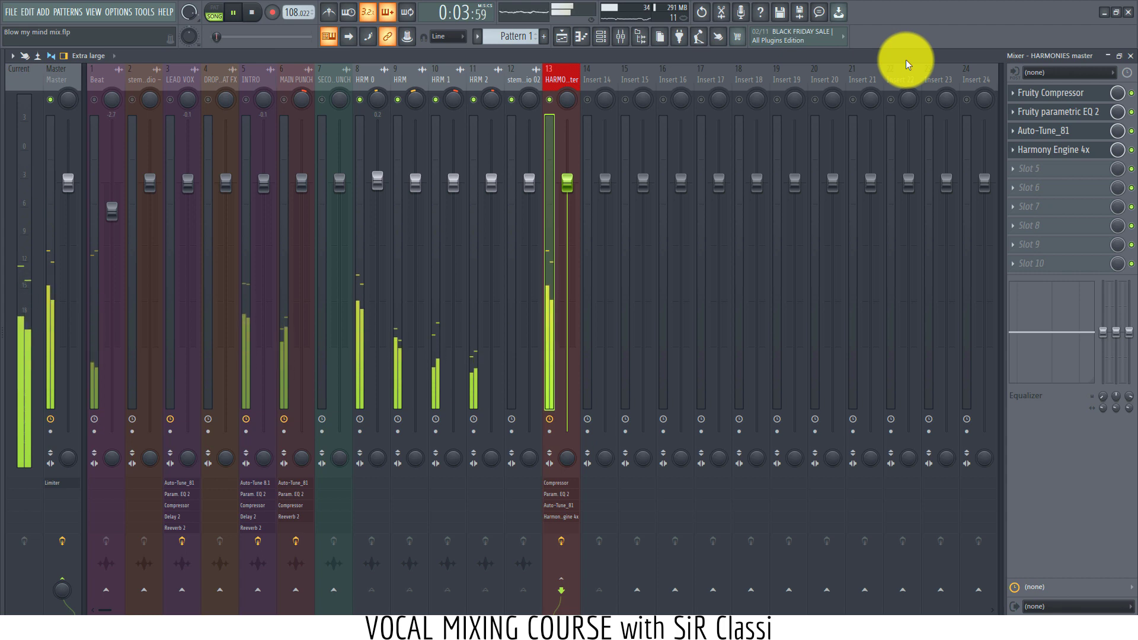
Step: Unsolo the harmony tracks to play the full mix, and lower the HARMONIES master fader to about -2.1 dB
key("space")
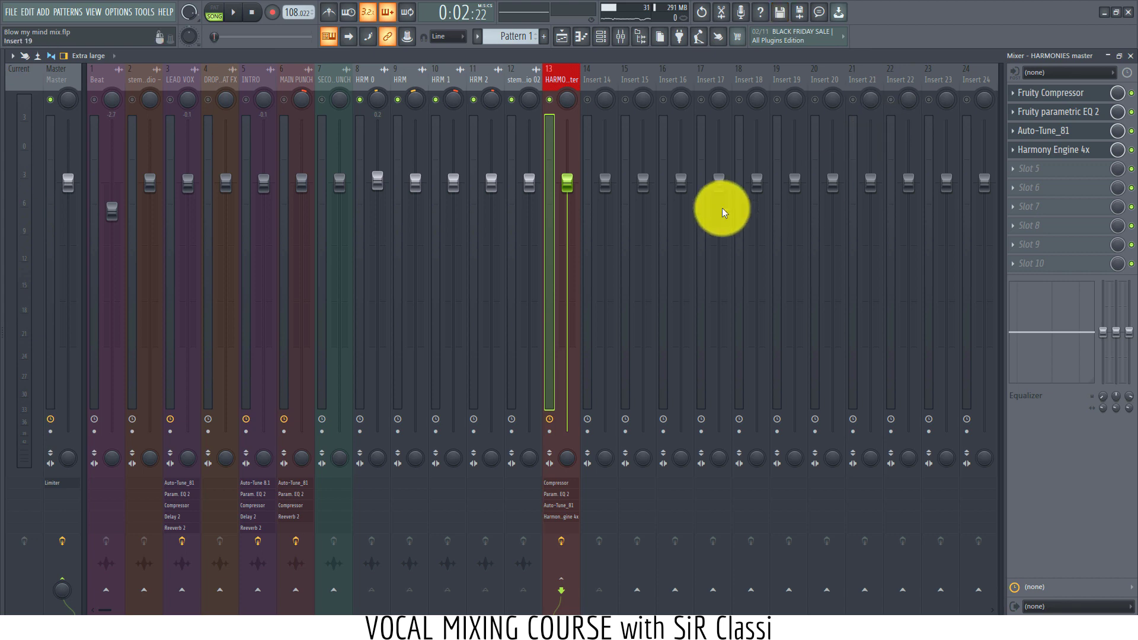
left_click_drag(566, 182, 557, 241)
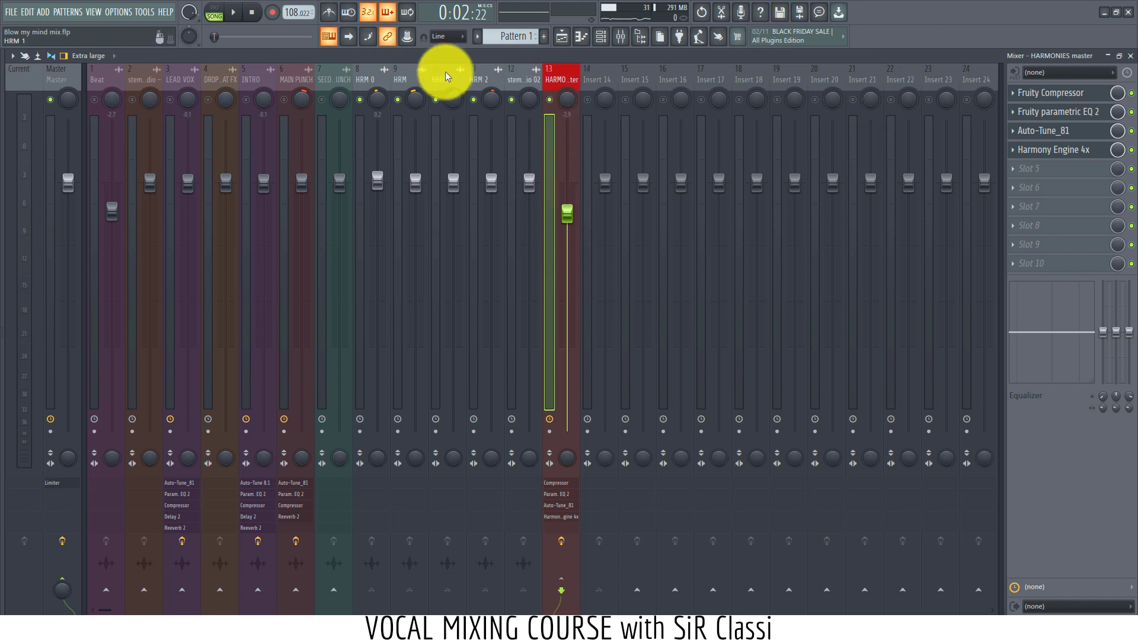
right_click(509, 100)
right_click(511, 102)
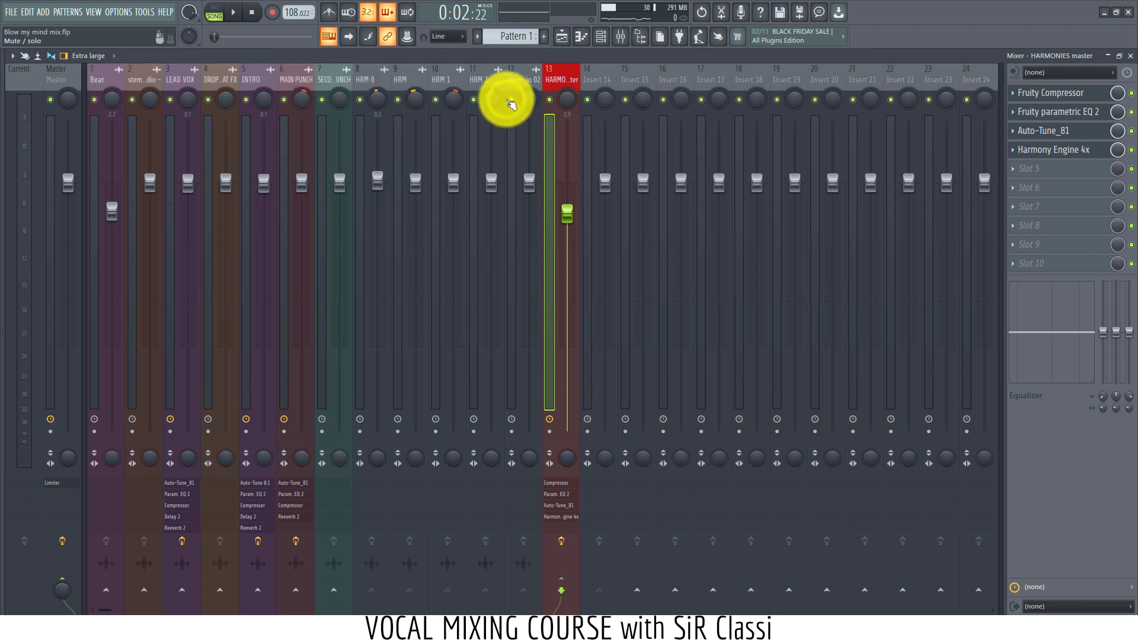
key("space")
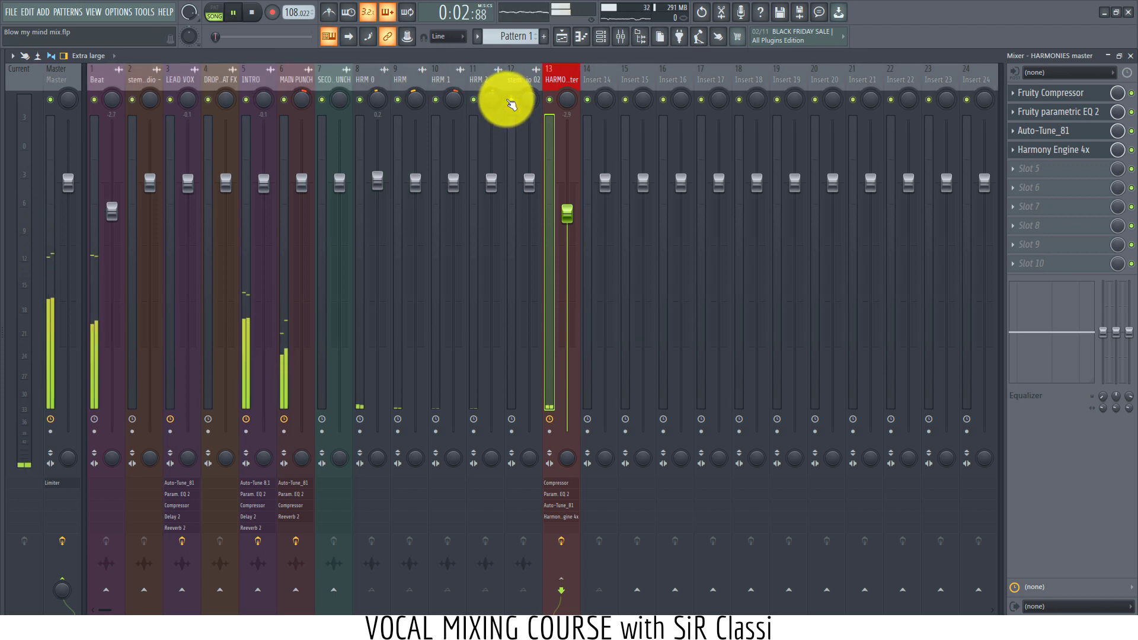
left_click_drag(564, 216, 561, 198)
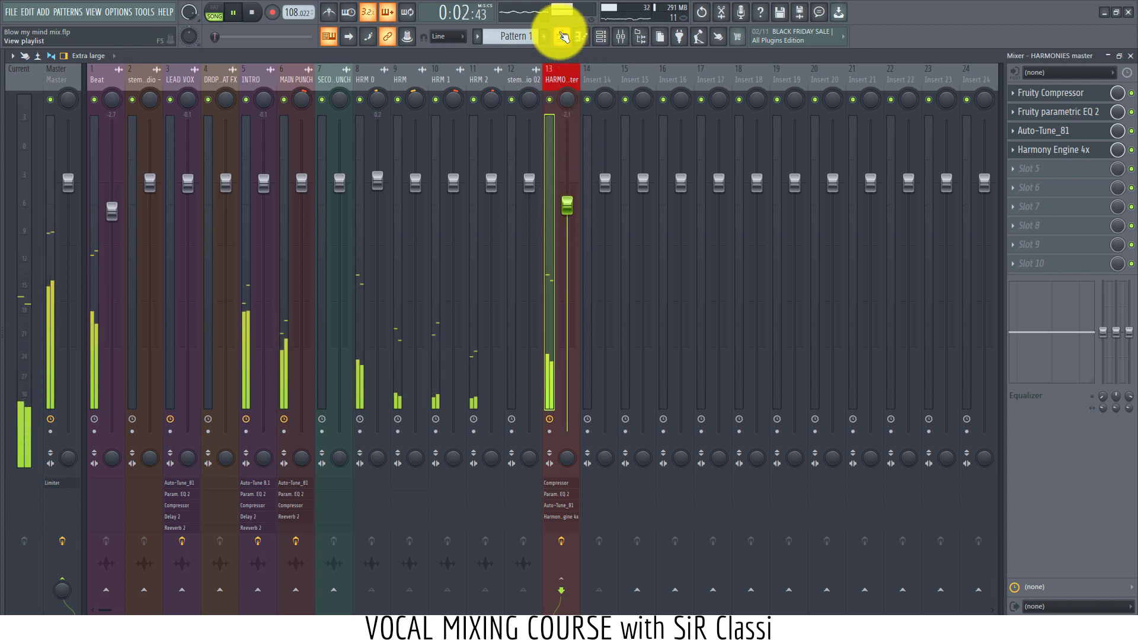
Step: Play the full arrangement in the playlist and restart it near bar 2 to judge how the harmonies sit in the mix
left_click(562, 36)
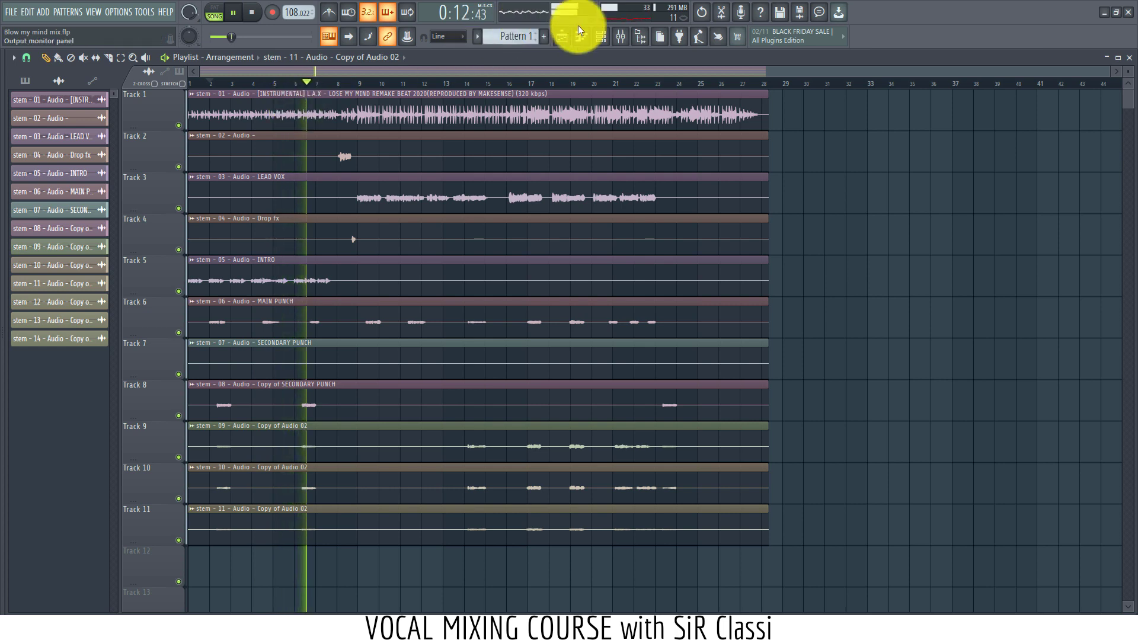
left_click(622, 40)
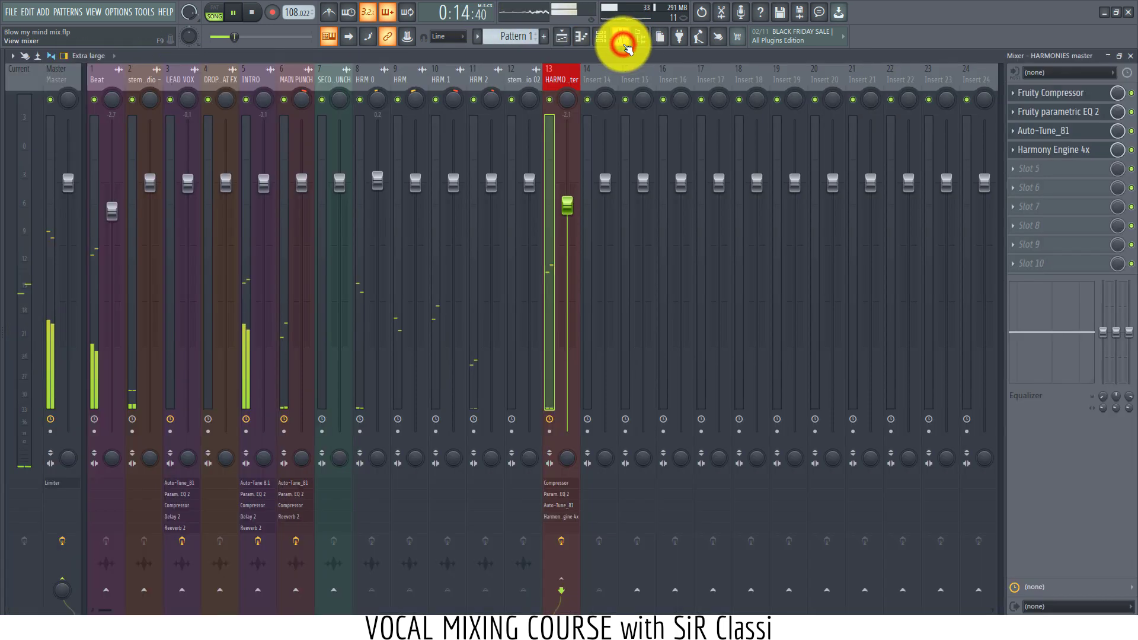
left_click(623, 42)
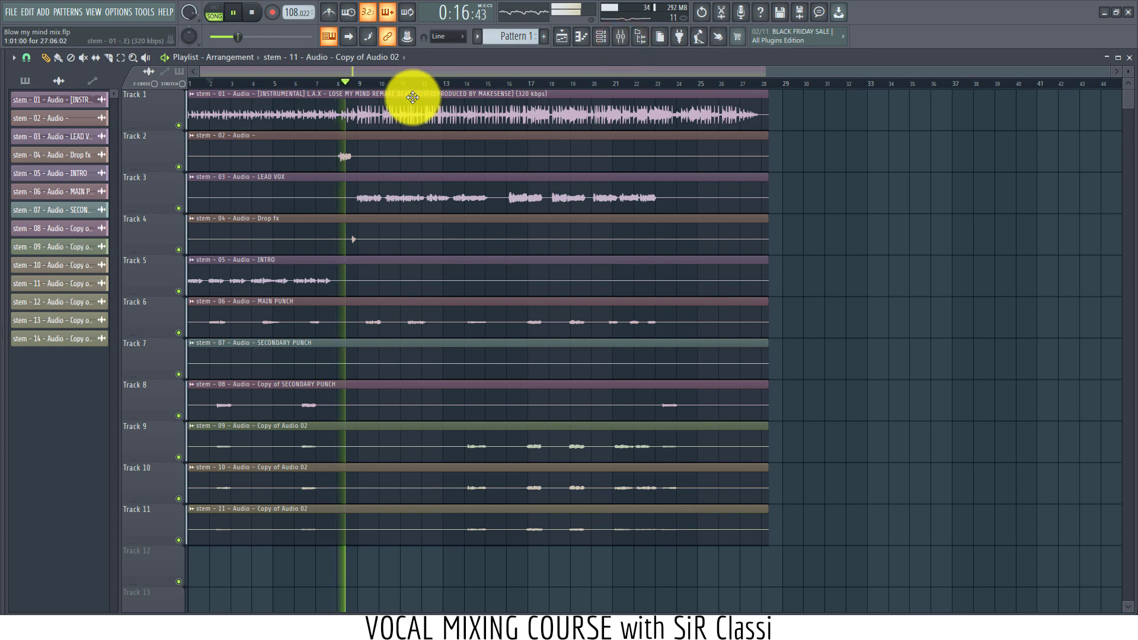
key("space")
key("space")
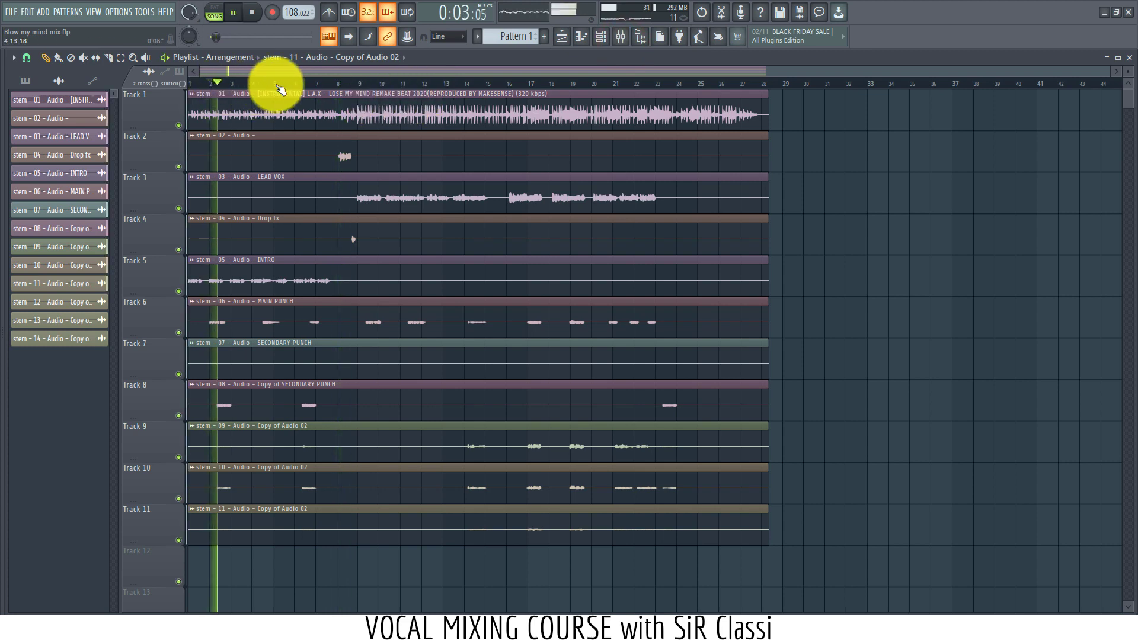
Step: Load Fruity Delay in slot 5 of the HARMONIES master and replace it with Fruity Delay 2
left_click(627, 42)
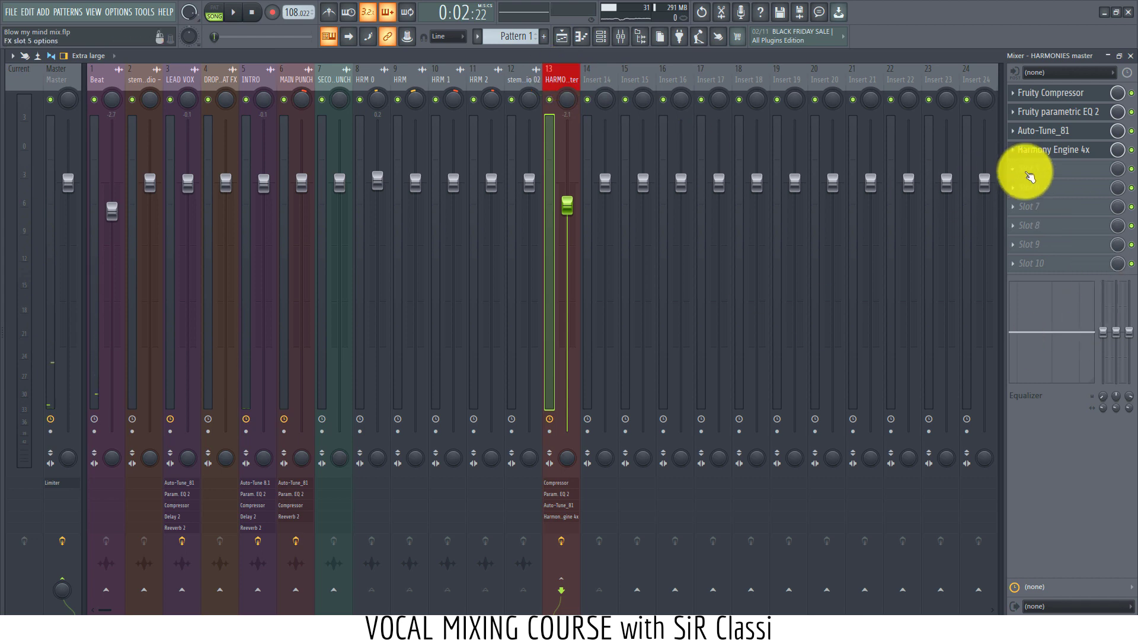
left_click(1031, 175)
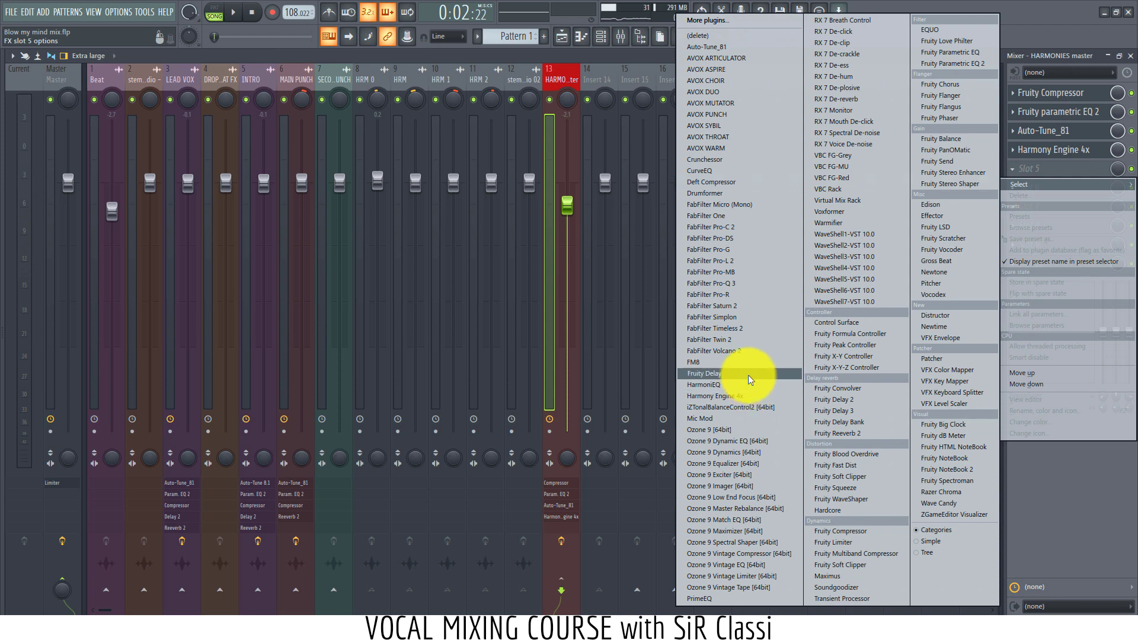
left_click(750, 379)
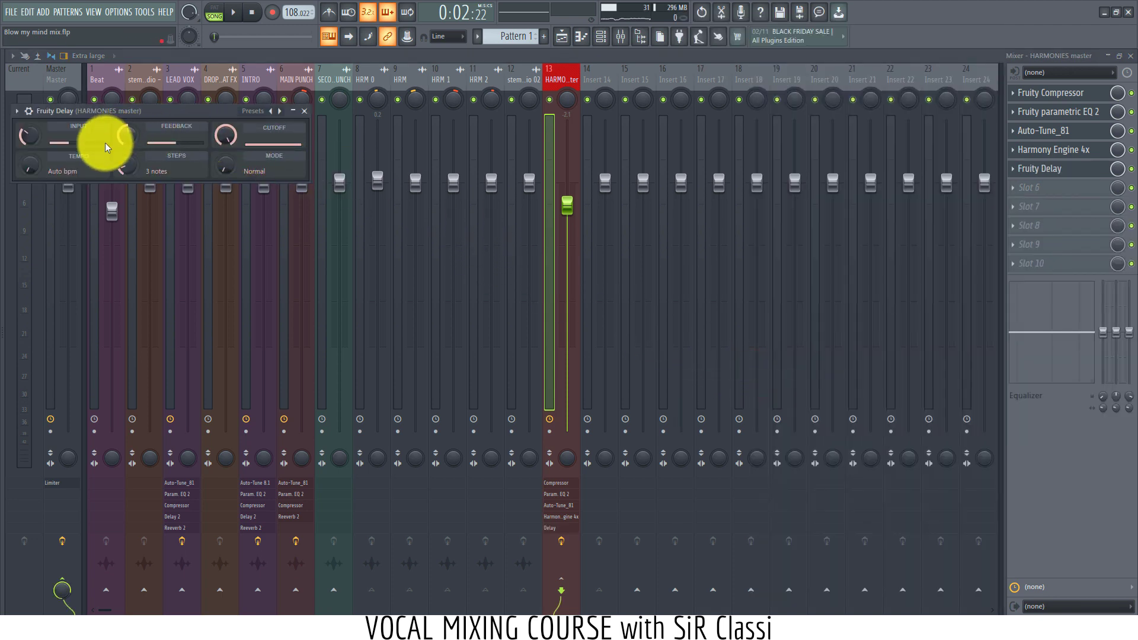
left_click(1014, 177)
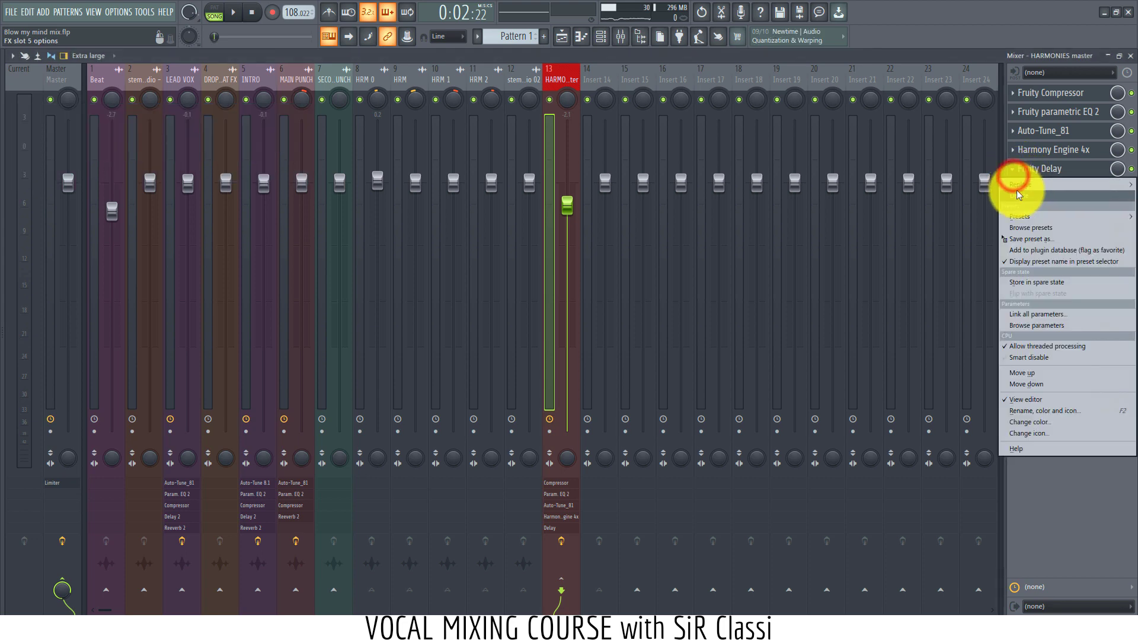
mouse_move(1016, 181)
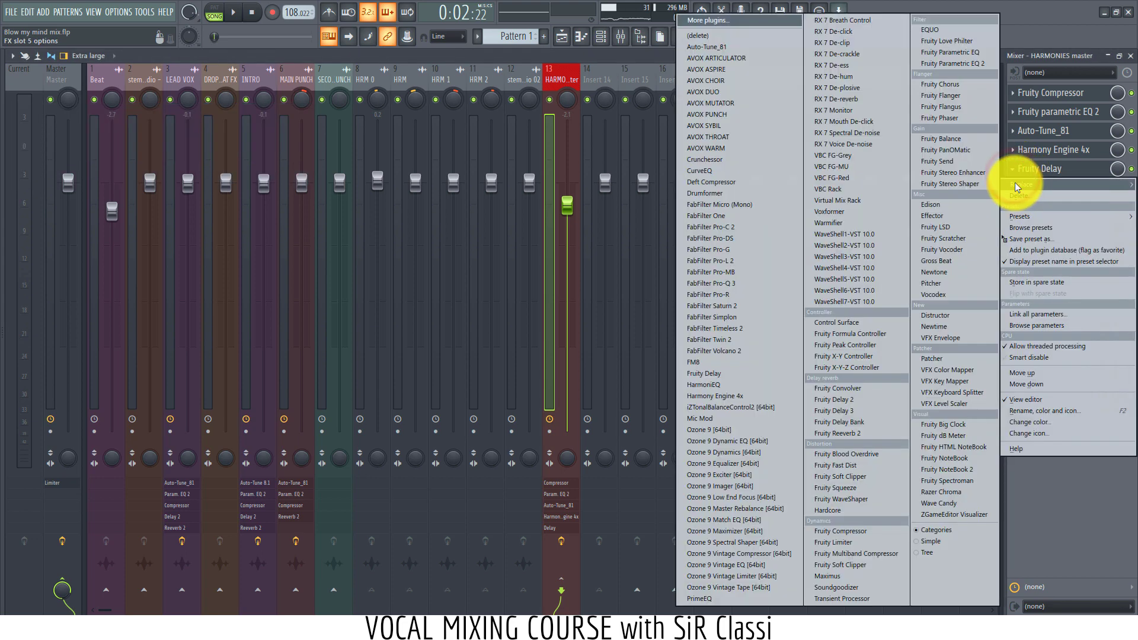
left_click(833, 399)
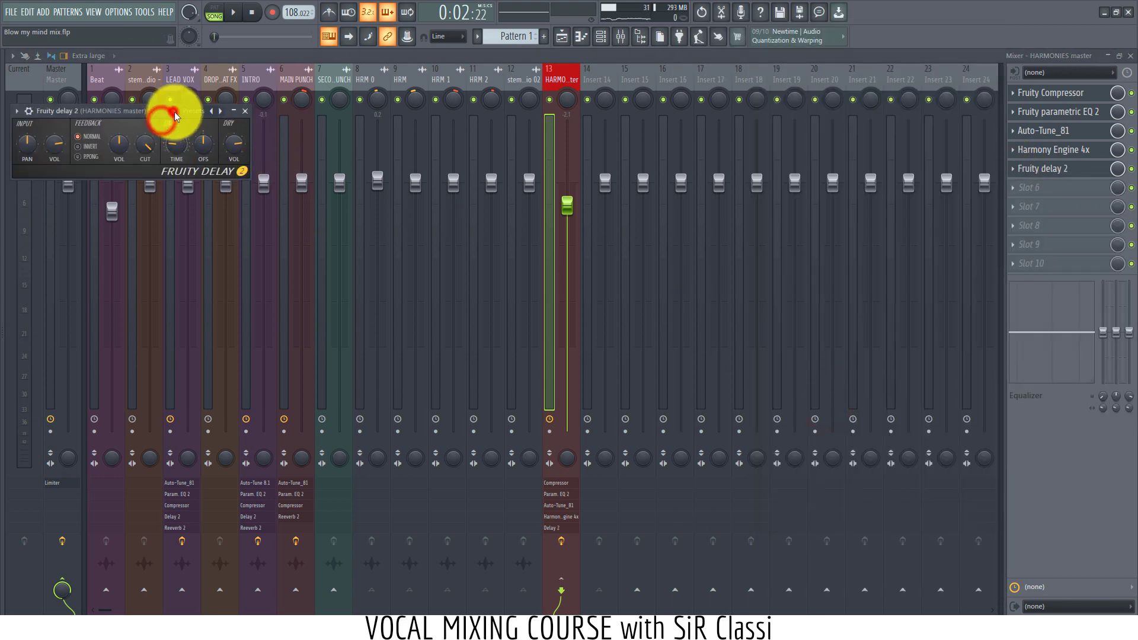
Step: Set Fruity Delay 2's feedback mode to ping pong, and reduce its input volume and feedback volume
left_click_drag(175, 116, 930, 342)
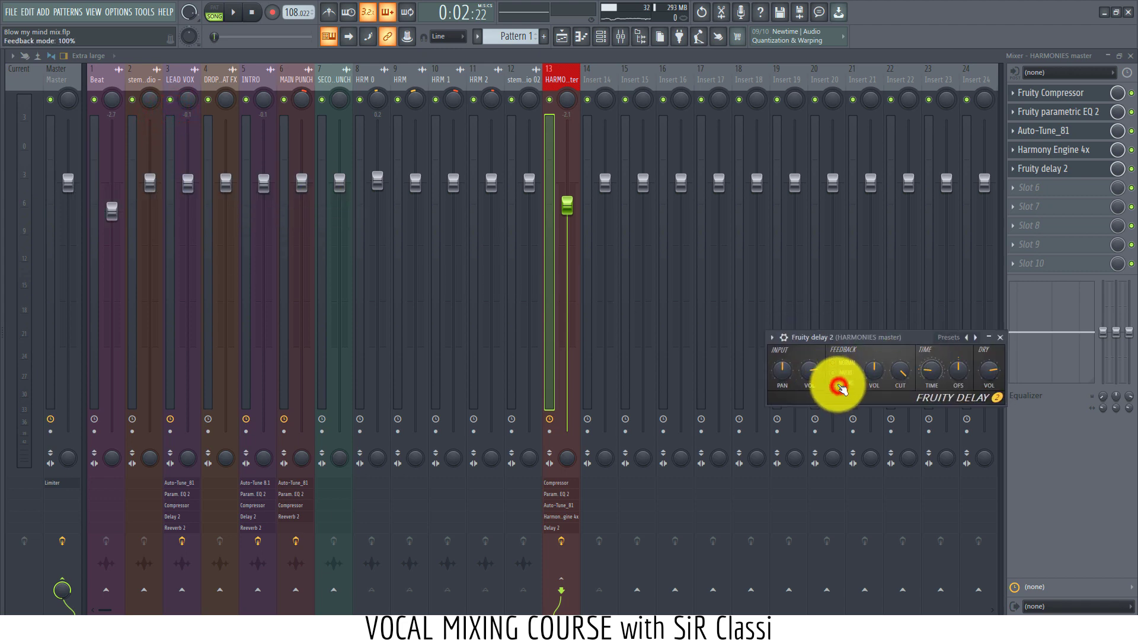
left_click(838, 384)
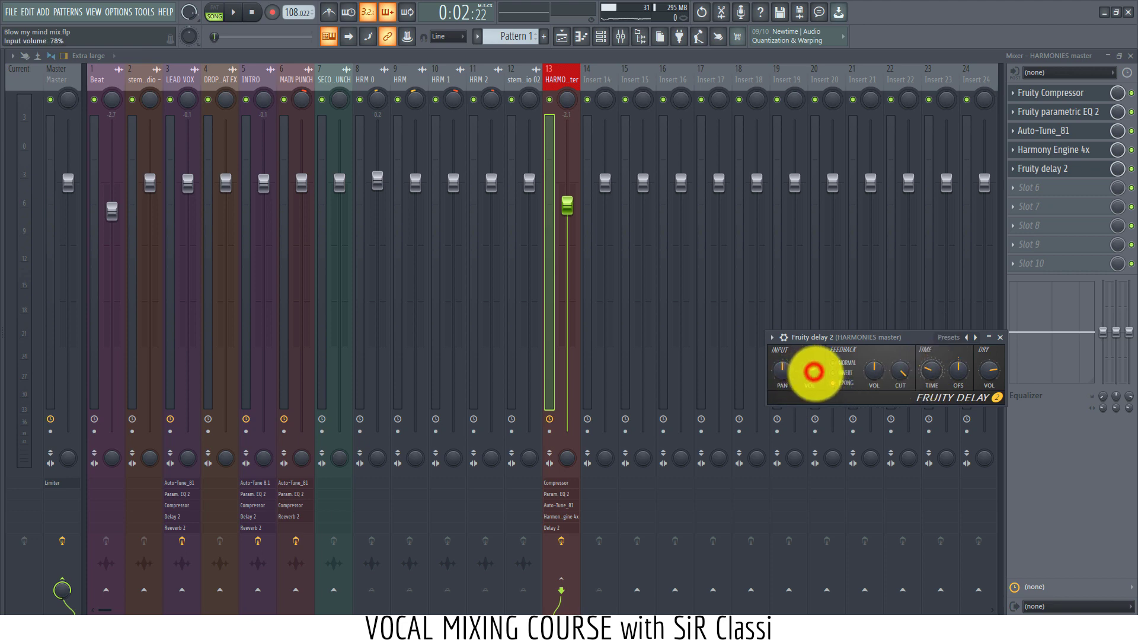
left_click_drag(812, 370, 817, 397)
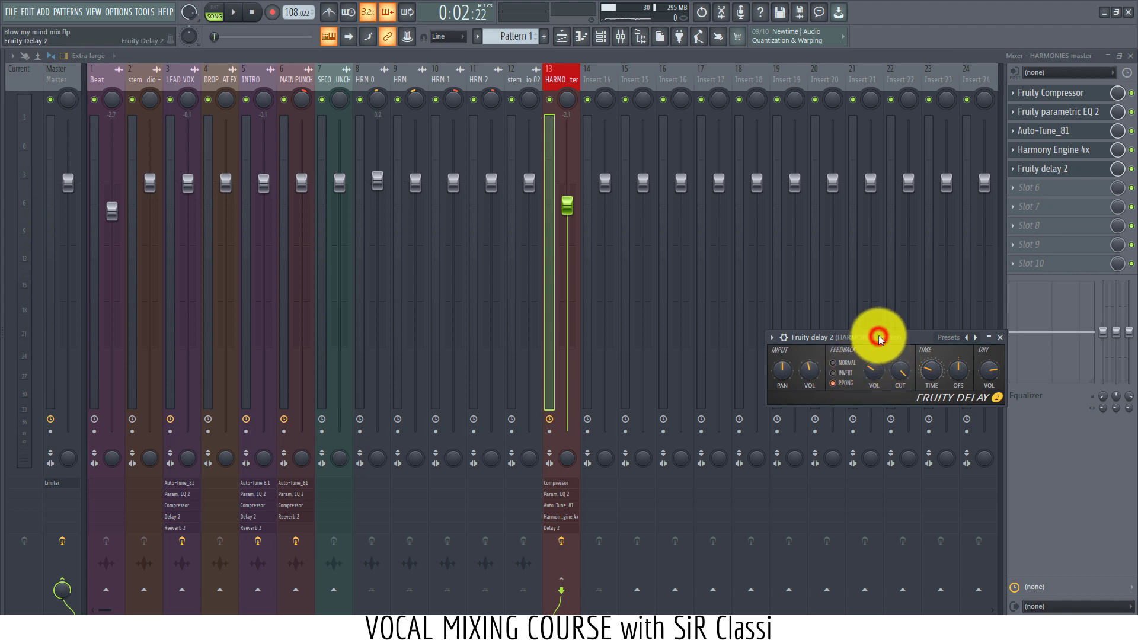
Step: Play the mix with the delay and raise the HARMONIES master fader to about -0.7 dB
key("space")
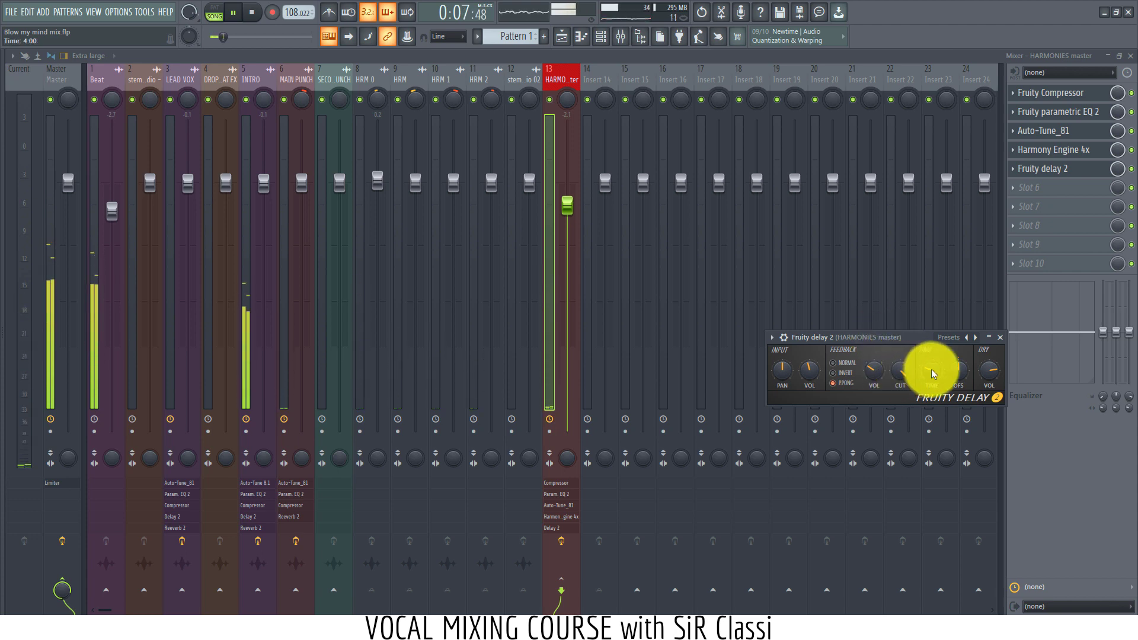
left_click_drag(575, 217, 572, 213)
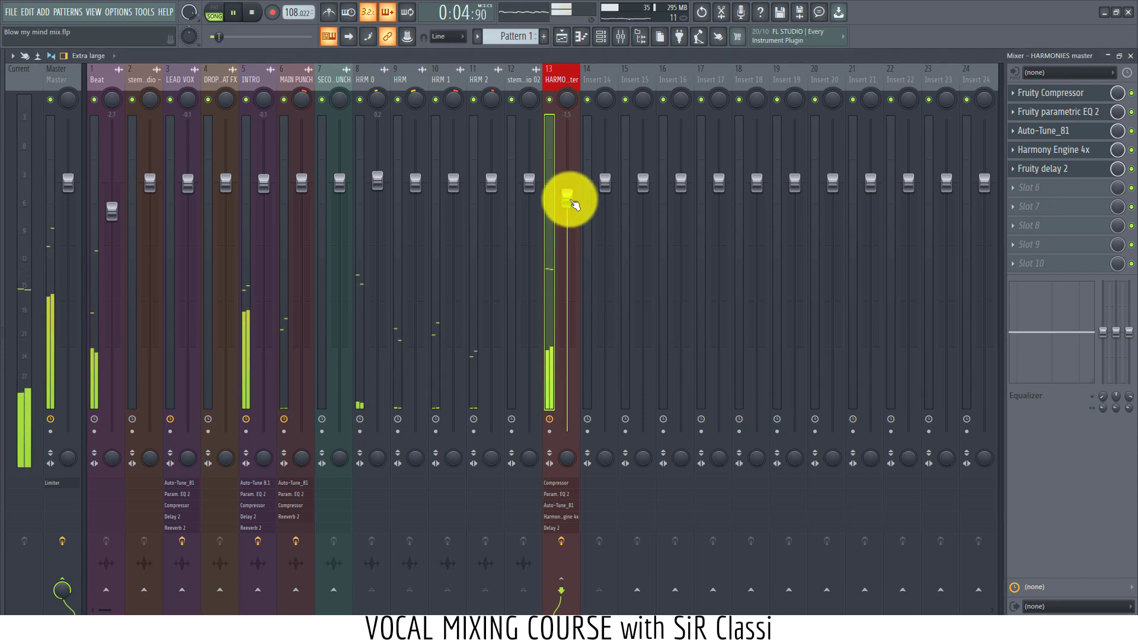
left_click_drag(574, 205, 568, 200)
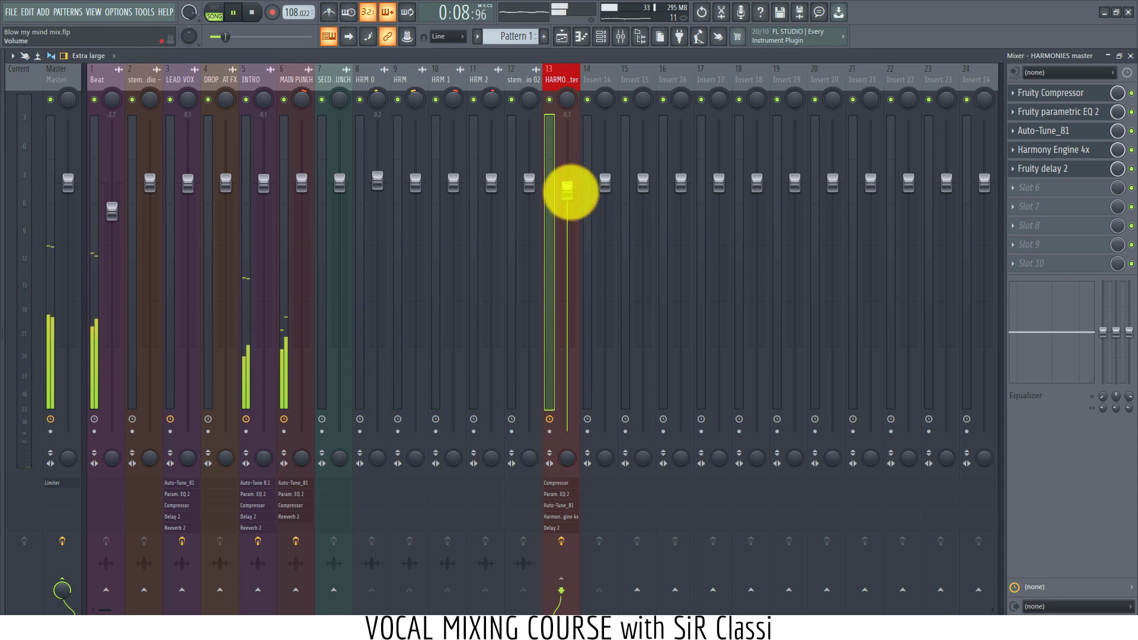
Step: Play the arrangement's later sections and from near bar 2 in the playlist to check the delayed harmonies, and stop playback
left_click(561, 37)
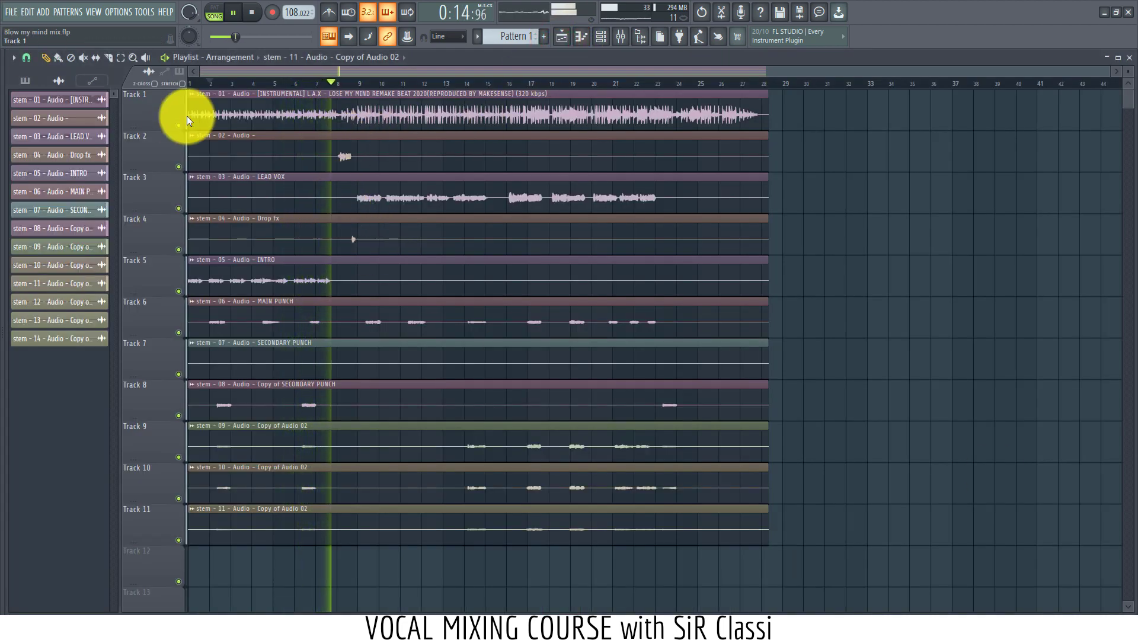
left_click(465, 89)
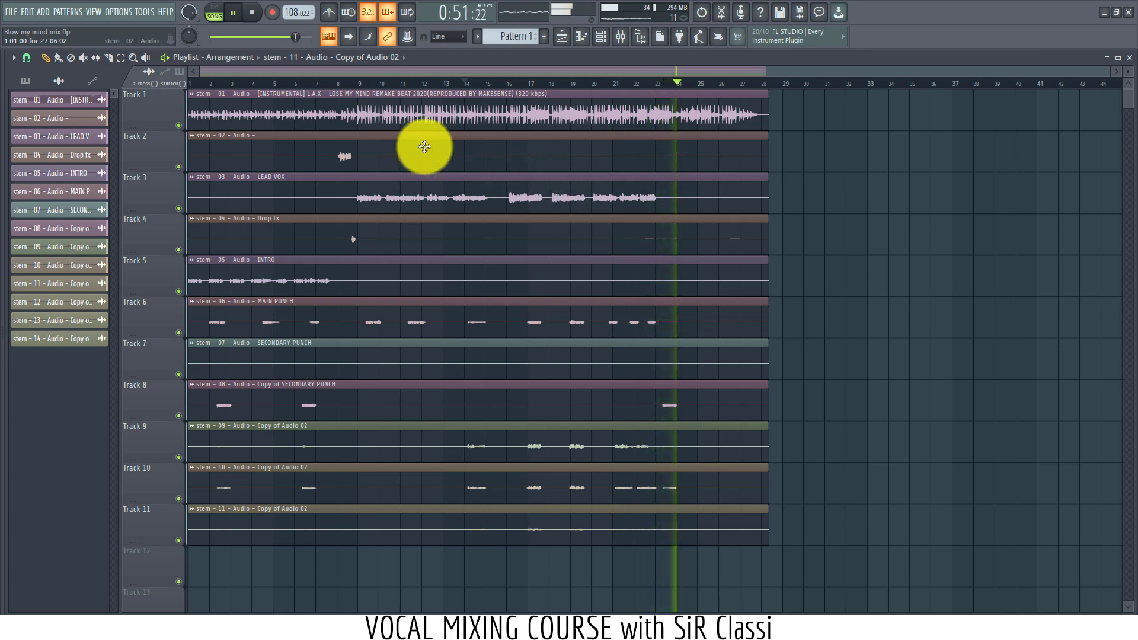
left_click(216, 84)
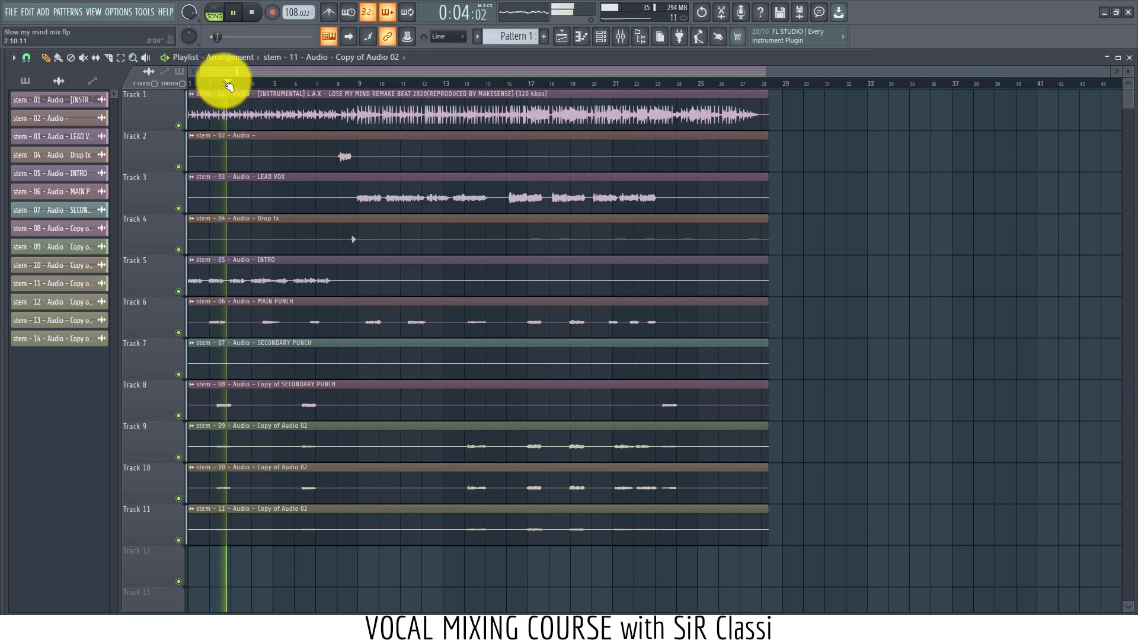
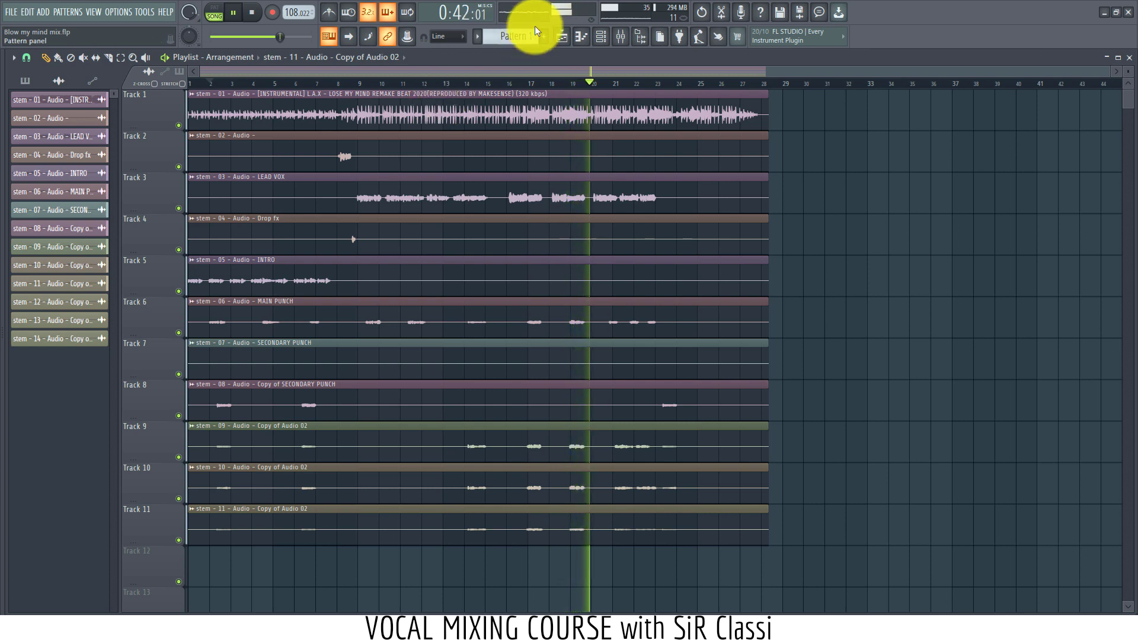
key("space")
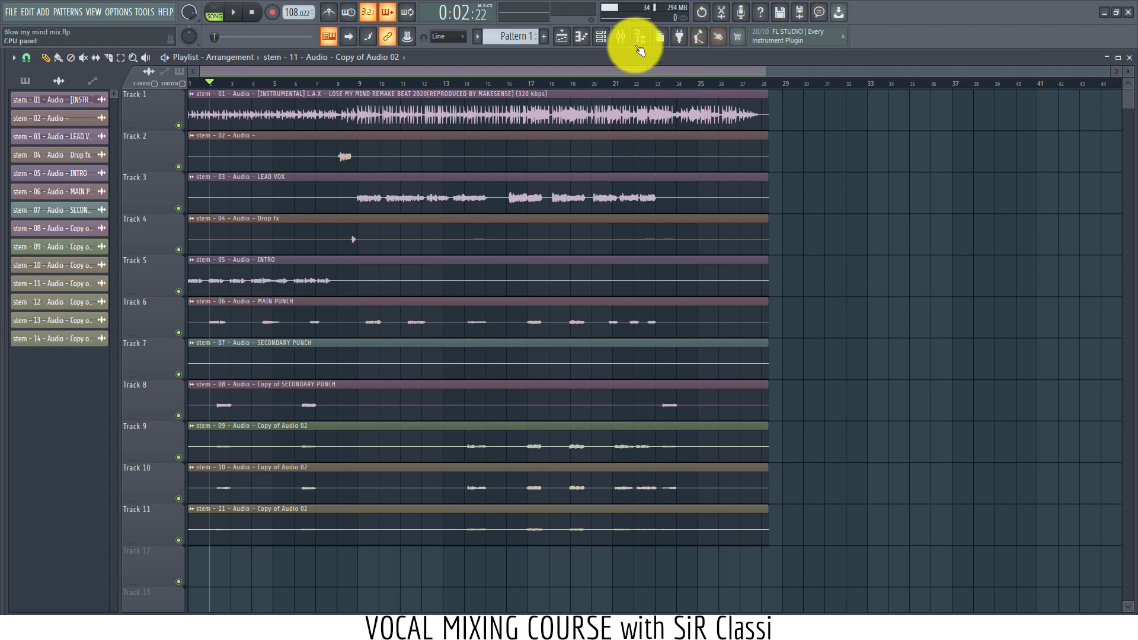
Step: Lower the HARMONIES master fader to about -2.3 dB and load Fruity Reeverb 2 in slot 6
left_click(618, 38)
left_click_drag(571, 190, 568, 215)
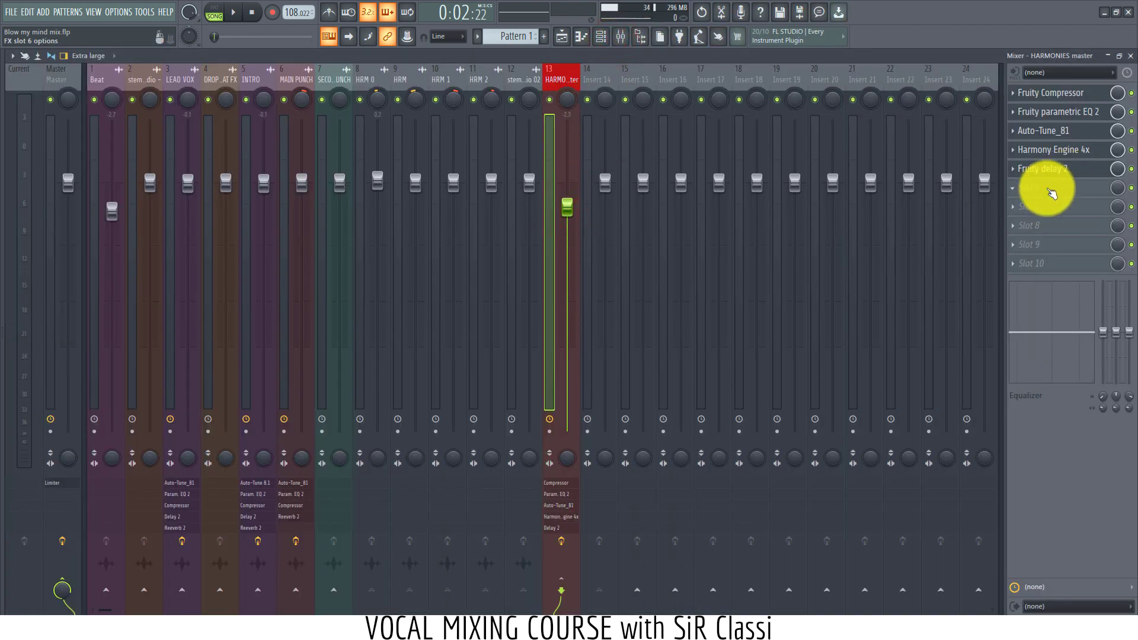
left_click(1050, 190)
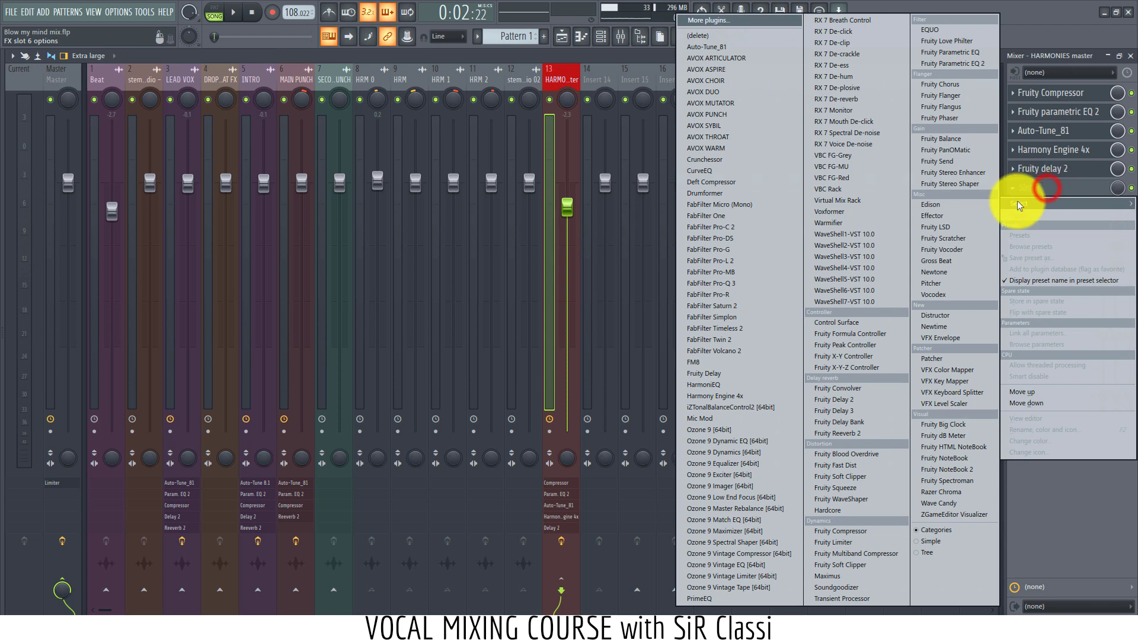
left_click(841, 432)
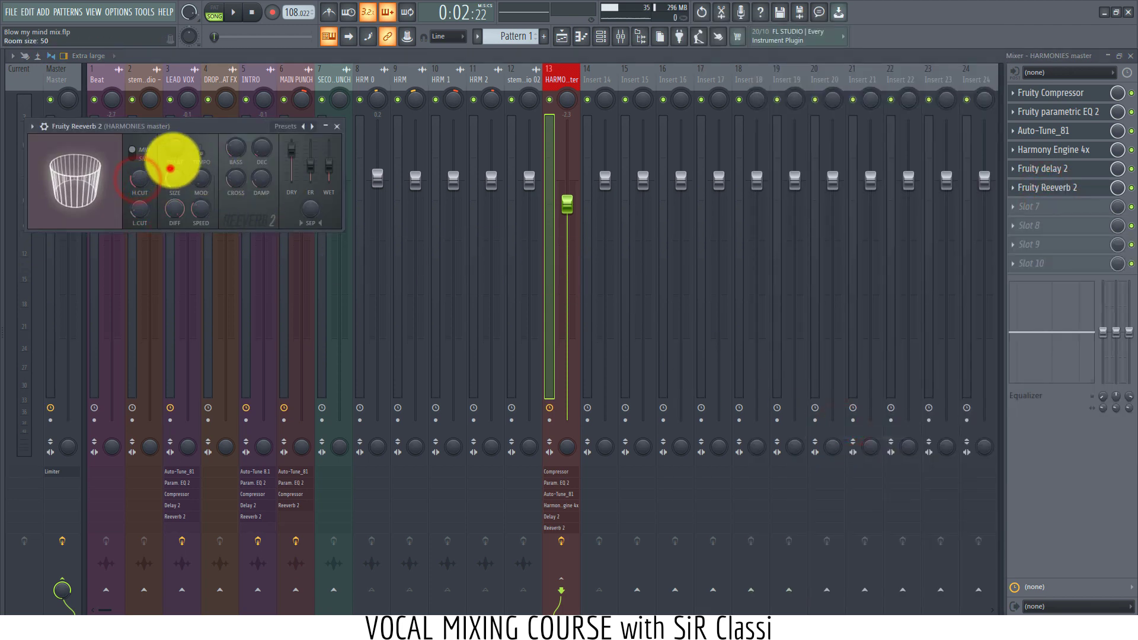
Step: Enlarge Fruity Reeverb 2's room size, lower its bass, and adjust its stereo separation during playback
left_click_drag(171, 169, 180, 3)
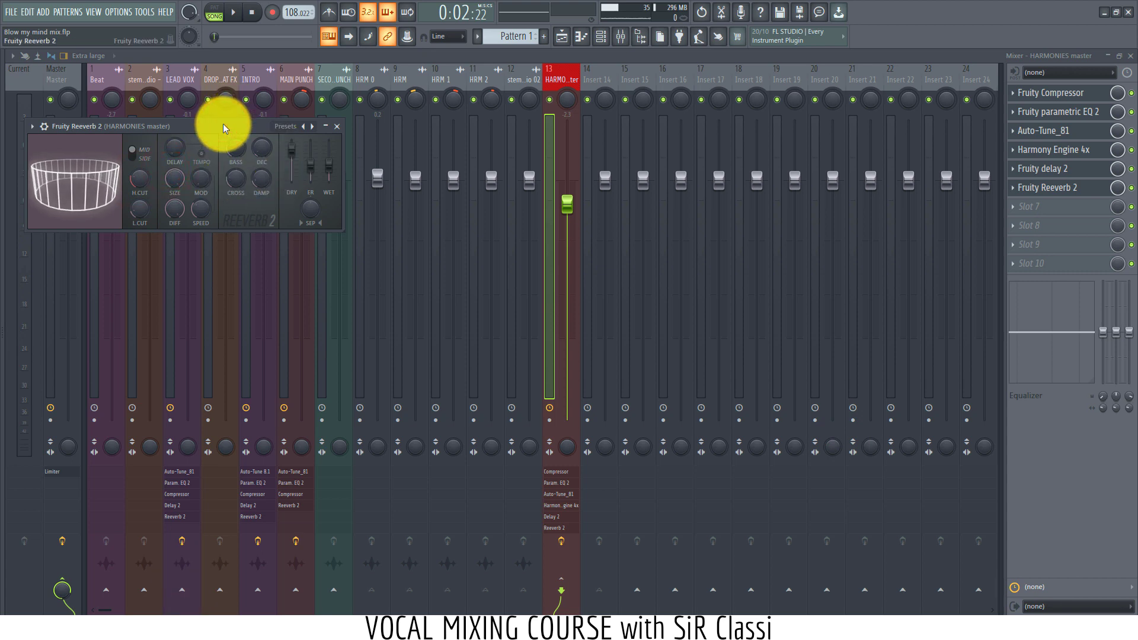
left_click_drag(236, 149, 217, 296)
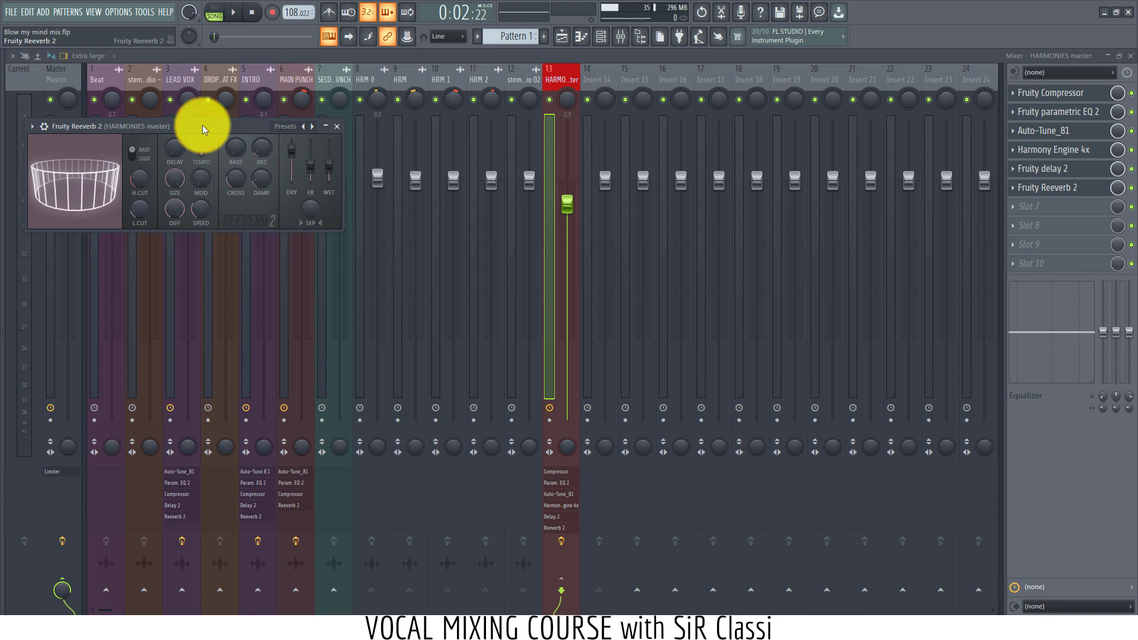
key("space")
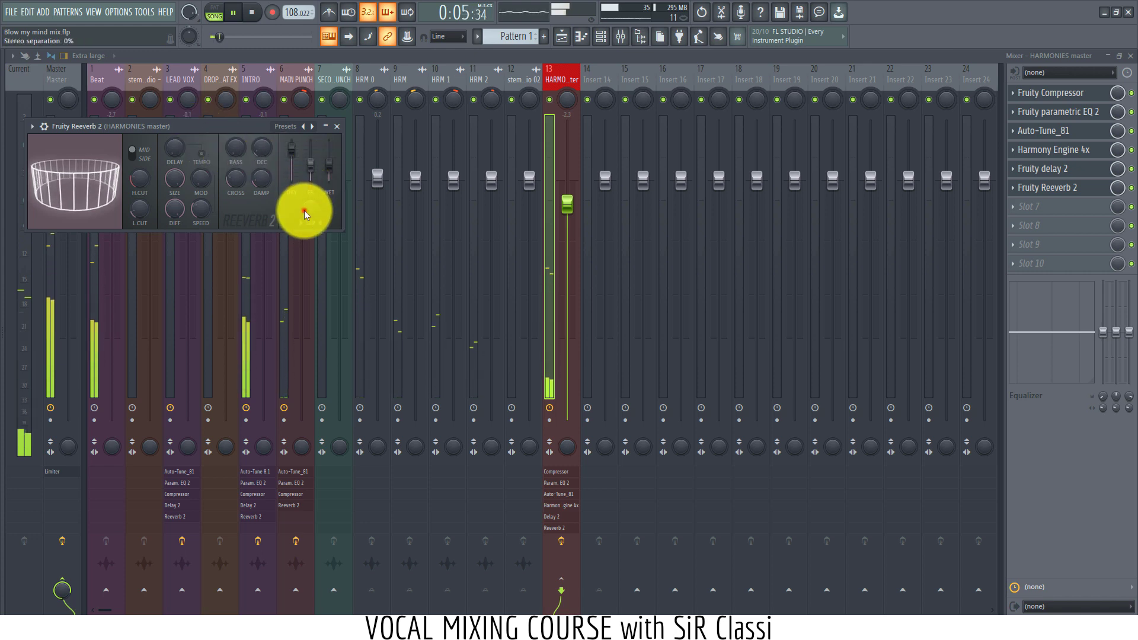
mouse_move(308, 204)
left_mouse_down()
mouse_move(295, 255)
mouse_move(307, 203)
left_mouse_up()
Step: Restart playback, adjust Fruity Reeverb 2's wet level and predelay on the HARMONIES master, and set its decay time to about 1.7 s
key("space")
key("space")
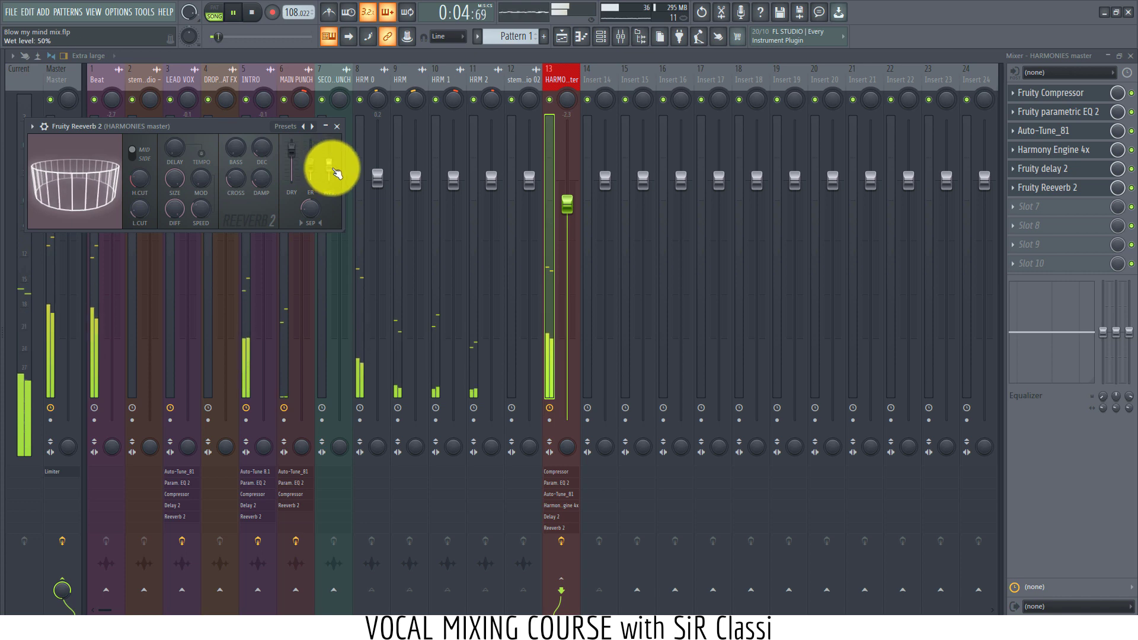
left_click(325, 167)
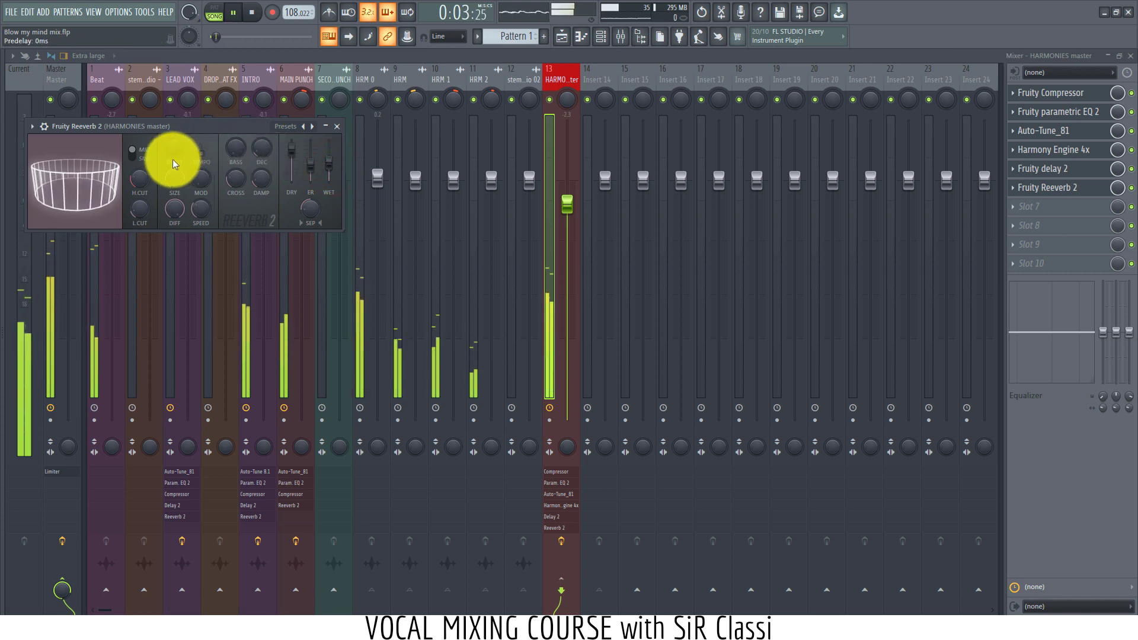
key("space")
left_click_drag(158, 148, 173, 142)
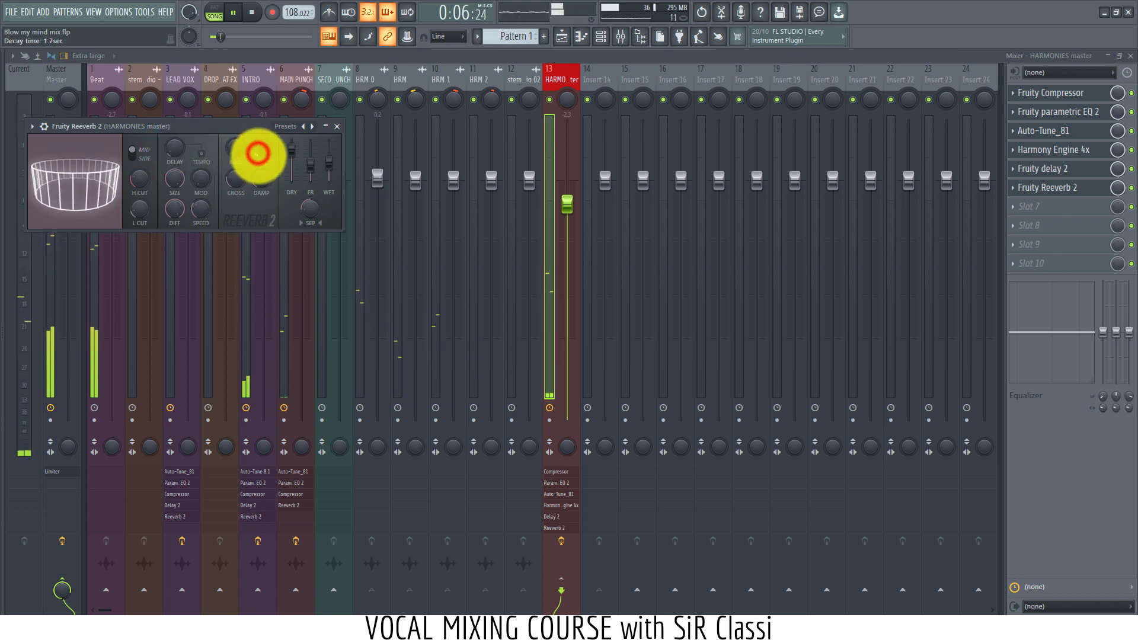
left_click_drag(256, 153, 256, 152)
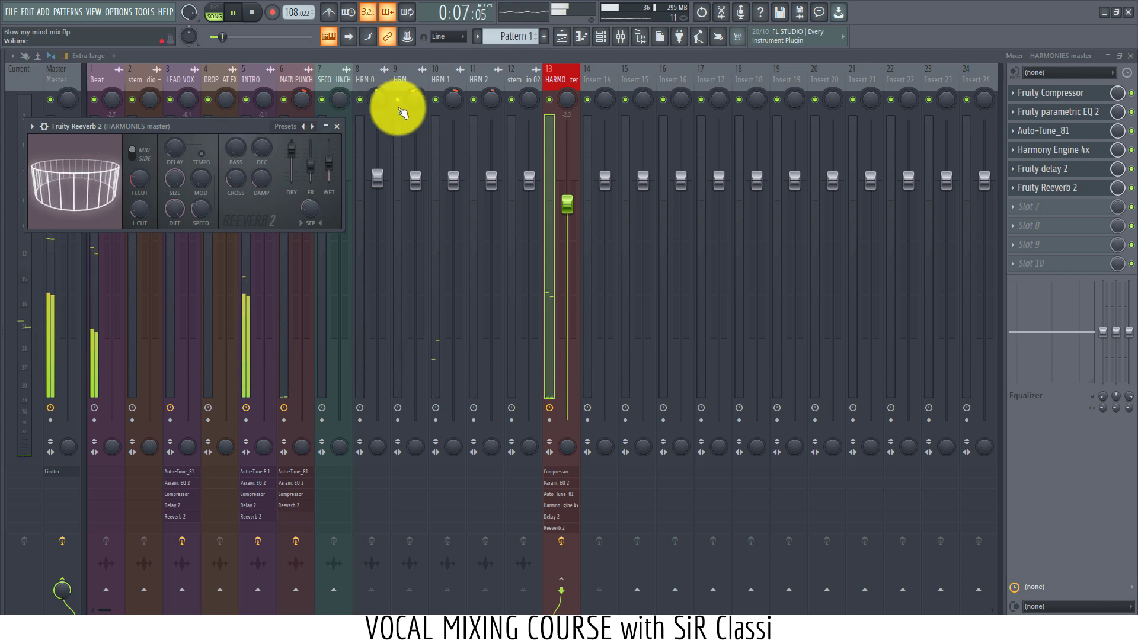
Step: Play from near bar 14 in the playlist and lower Fruity Reeverb 2's wet level on the HARMONIES master to about 43%
left_click(556, 41)
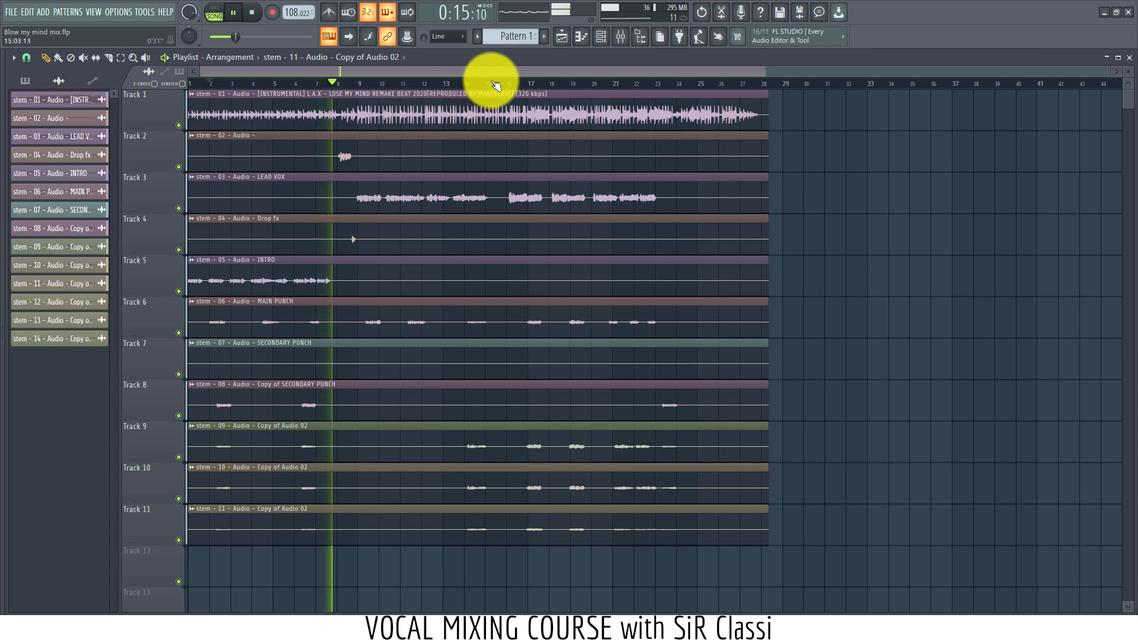
left_click(461, 83)
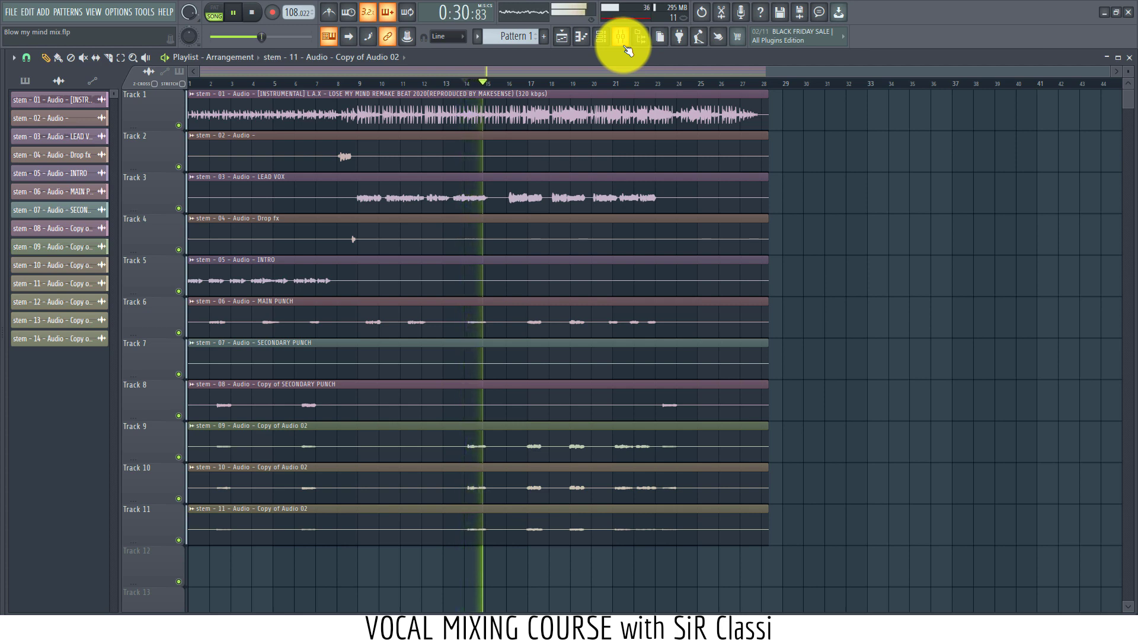
left_click(623, 38)
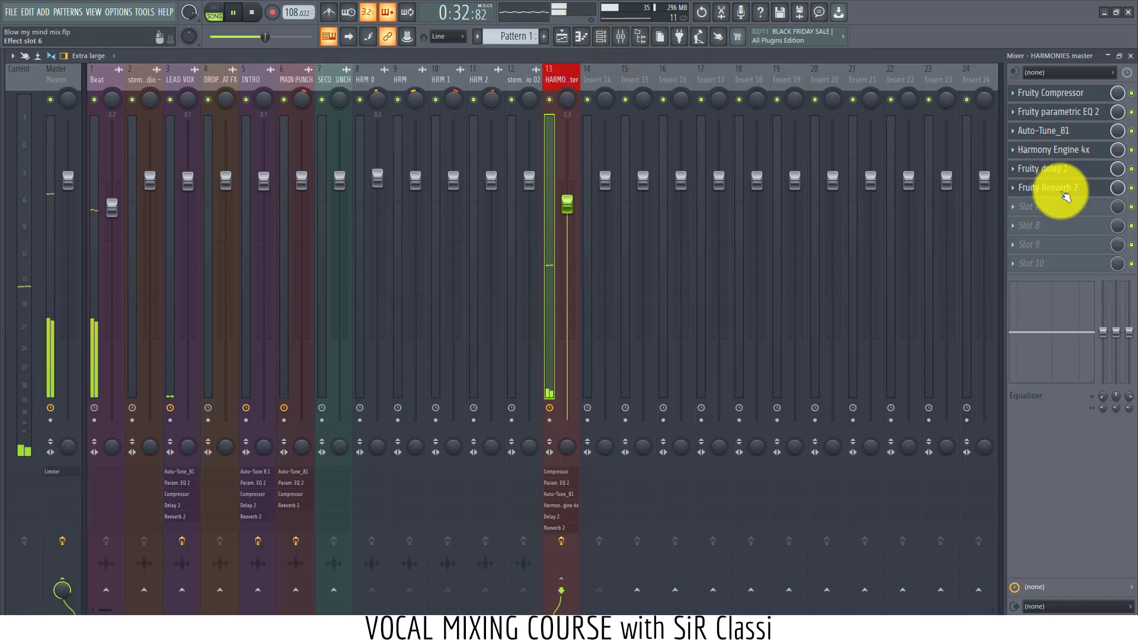
left_click(1061, 189)
left_click_drag(215, 127, 546, 194)
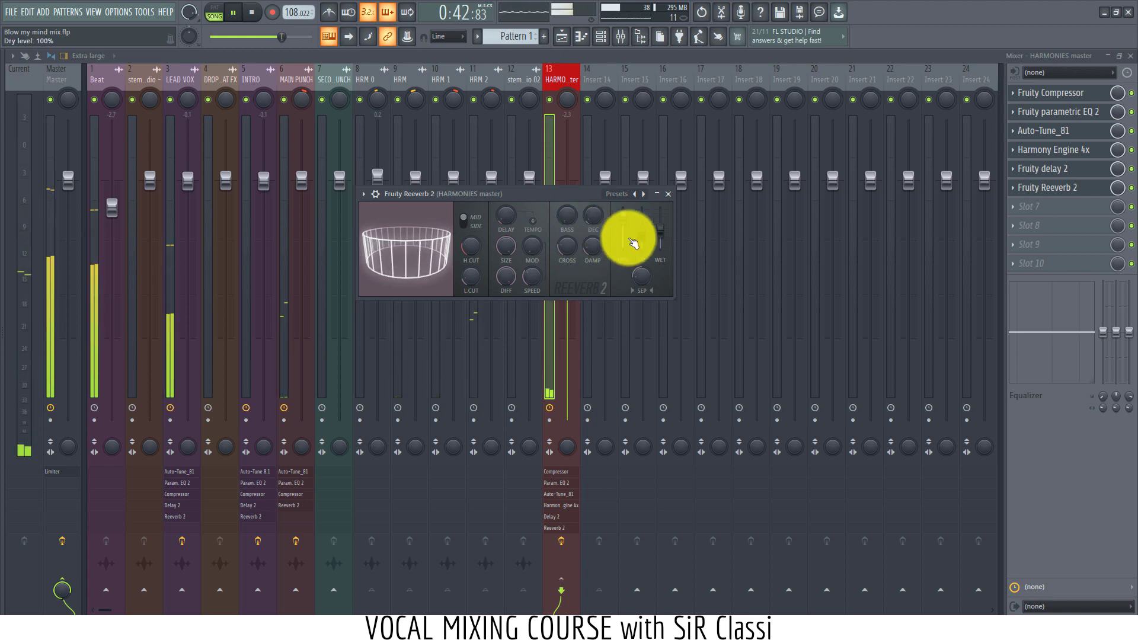
left_click(656, 228)
left_click_drag(656, 227, 656, 237)
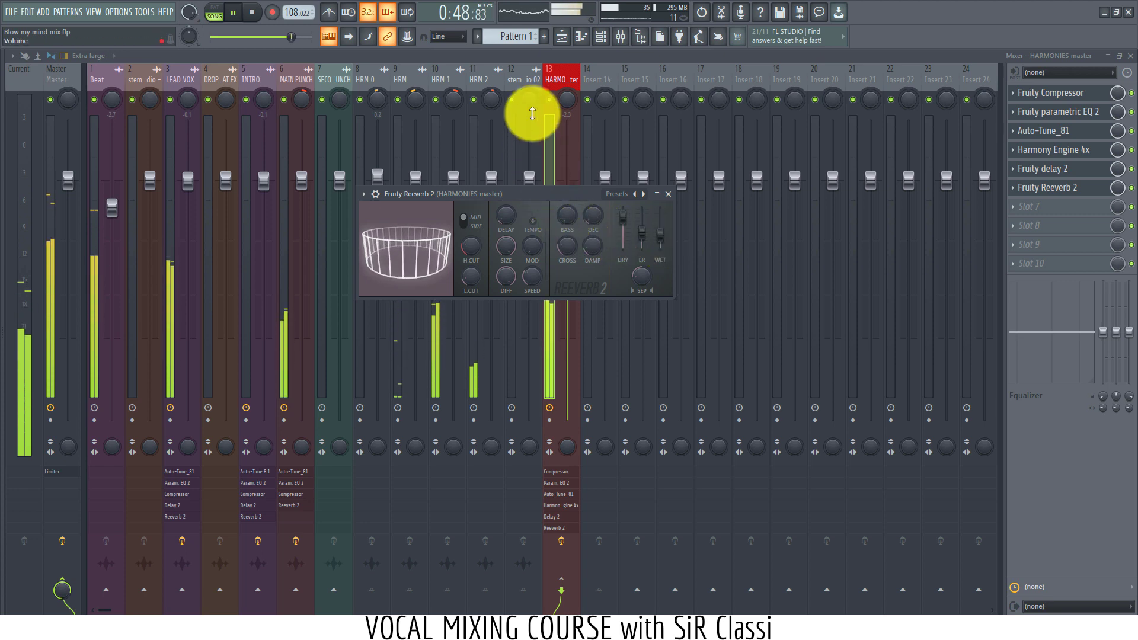
Step: Play from near bar 2, set the HARMONIES master reverb's stereo separation to about 34%, and stop playback
left_click(562, 37)
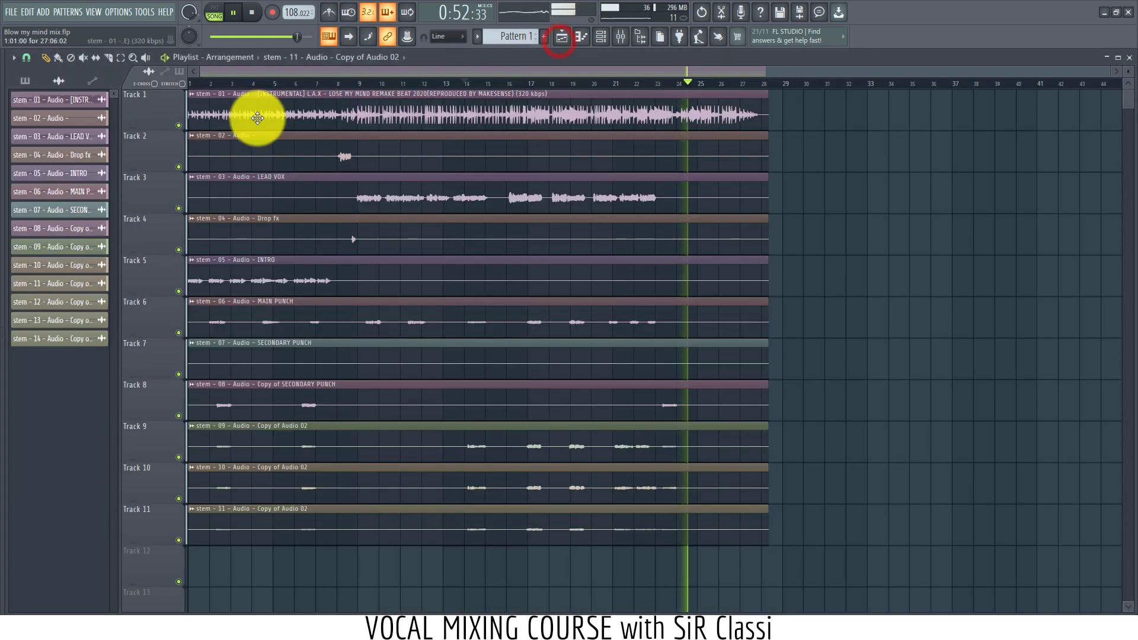
left_click(222, 84)
left_click(621, 36)
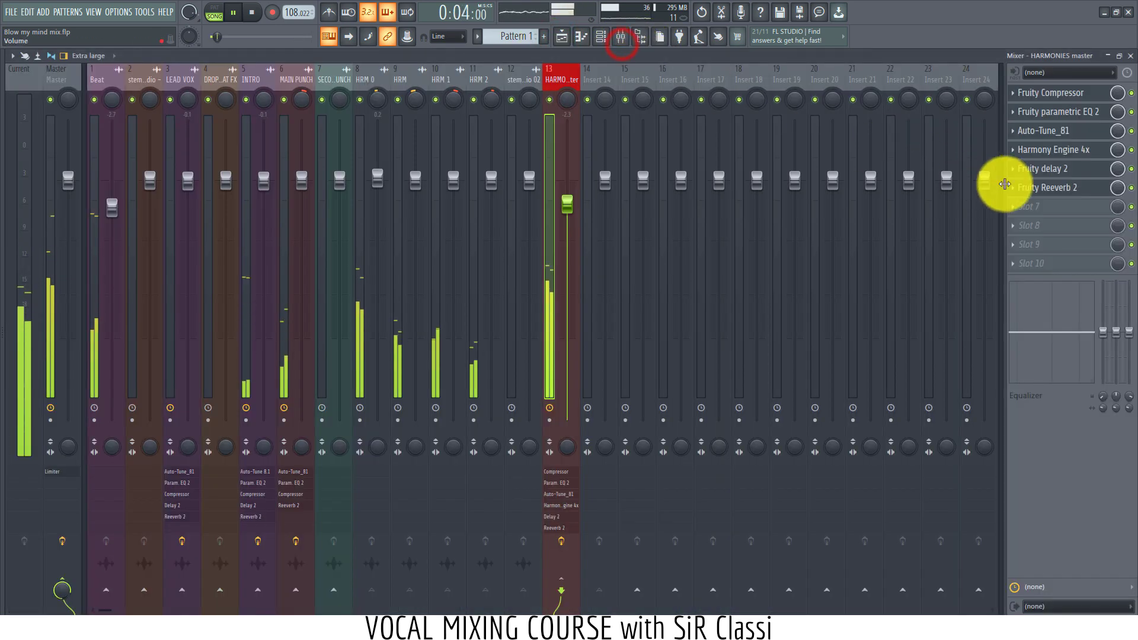
left_click(1034, 193)
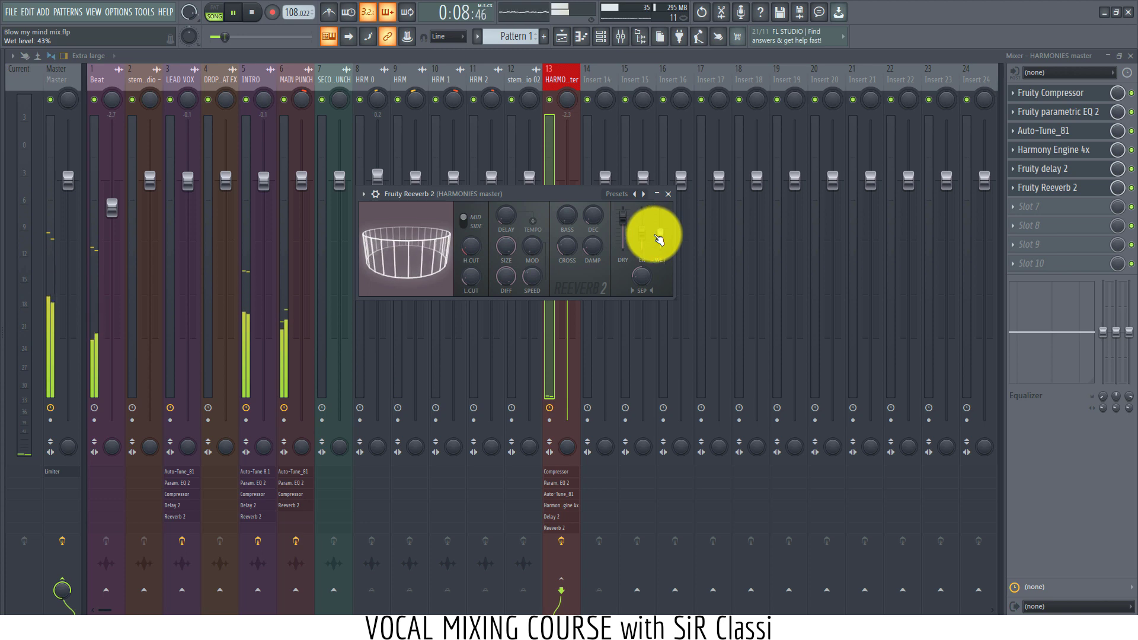
left_click_drag(638, 274, 638, 292)
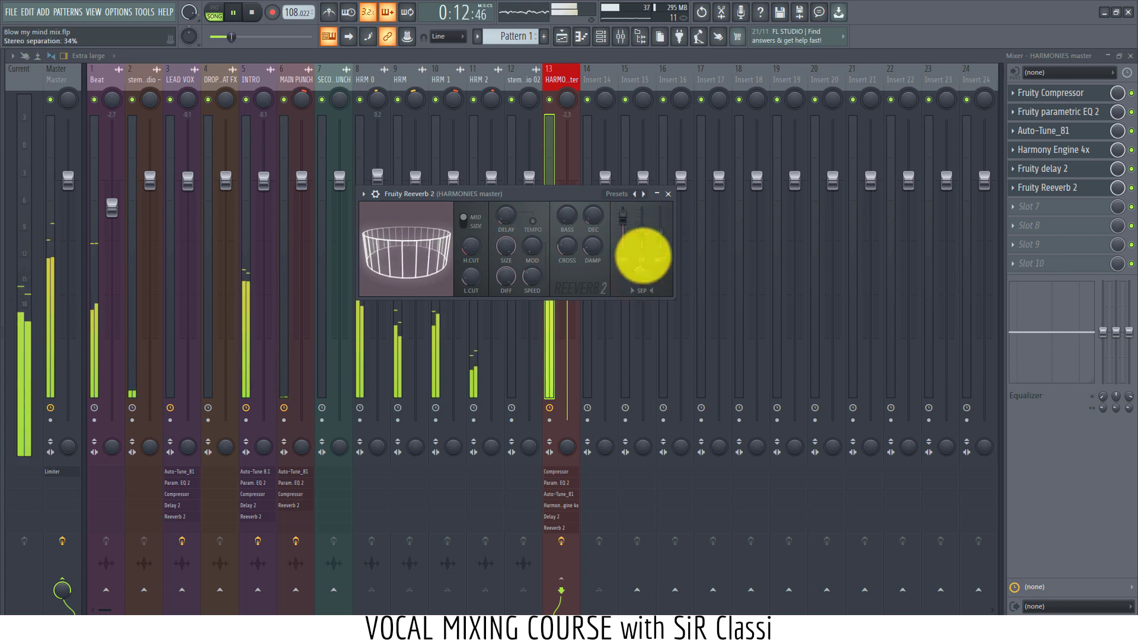
key("space")
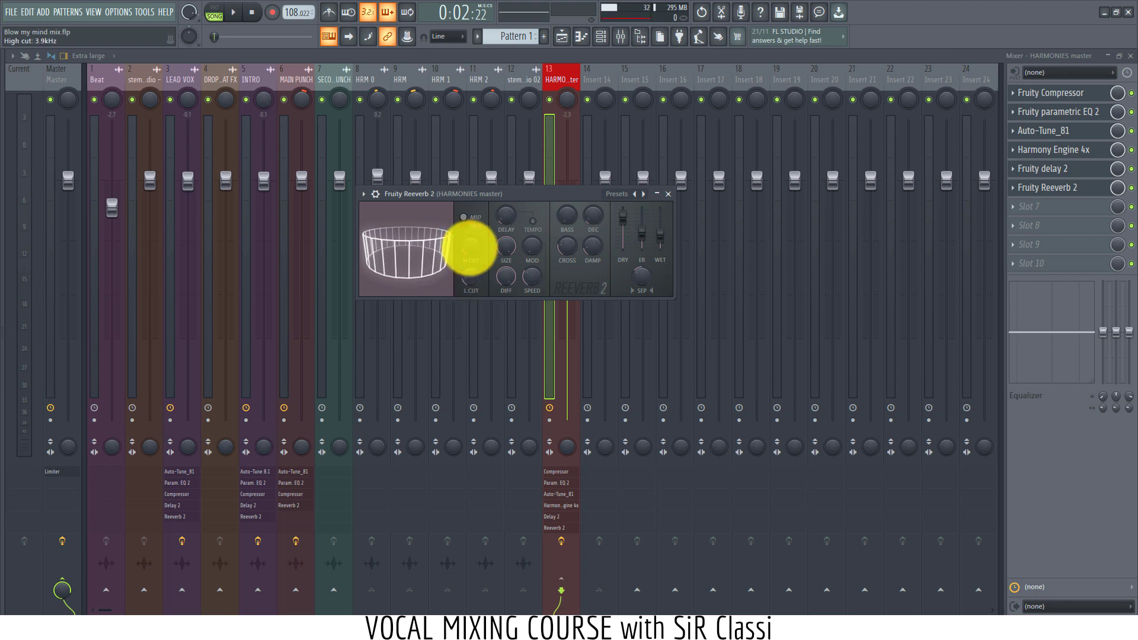
Step: Play the arrangement from near bar 2, save the project, and continue listening from near bars 12 and 14
left_click(503, 212)
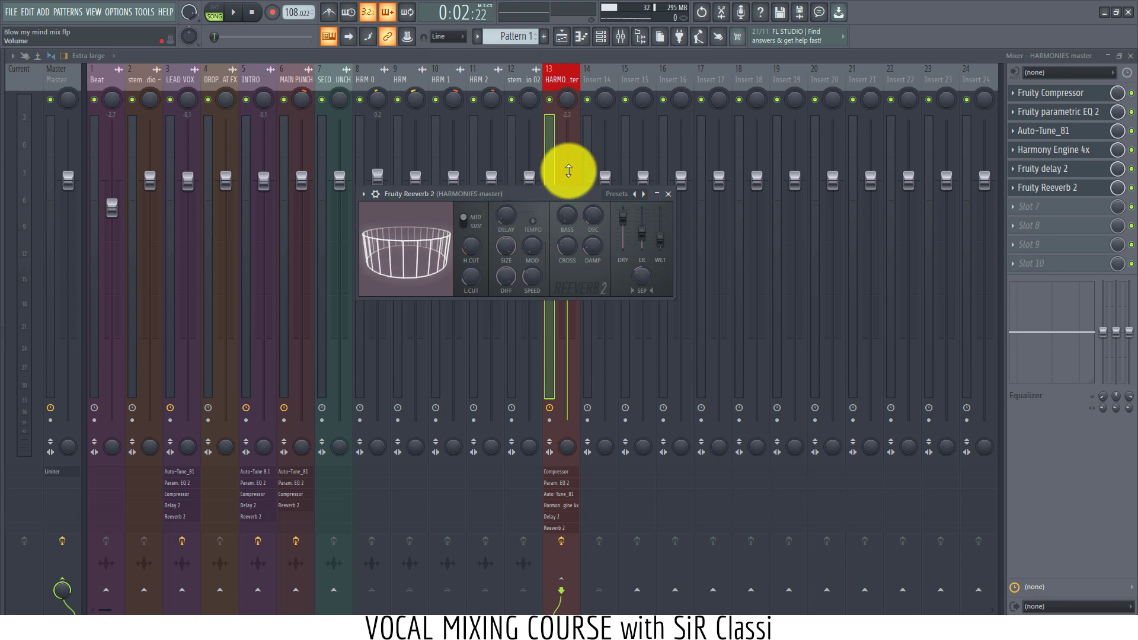
left_click(562, 36)
key("space")
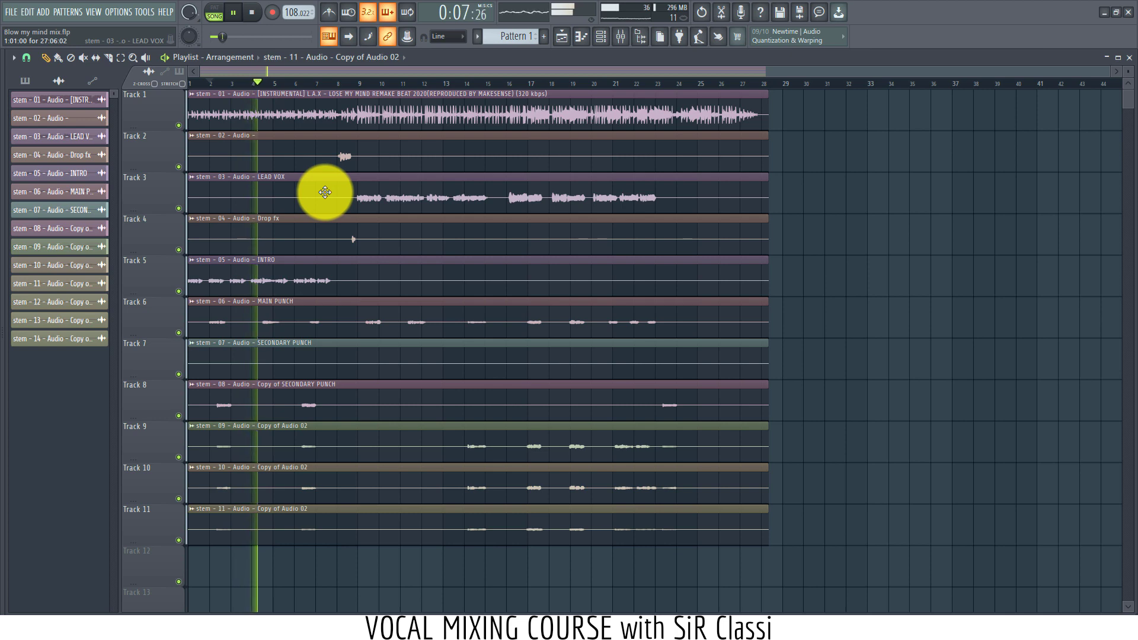
key("ctrl+s")
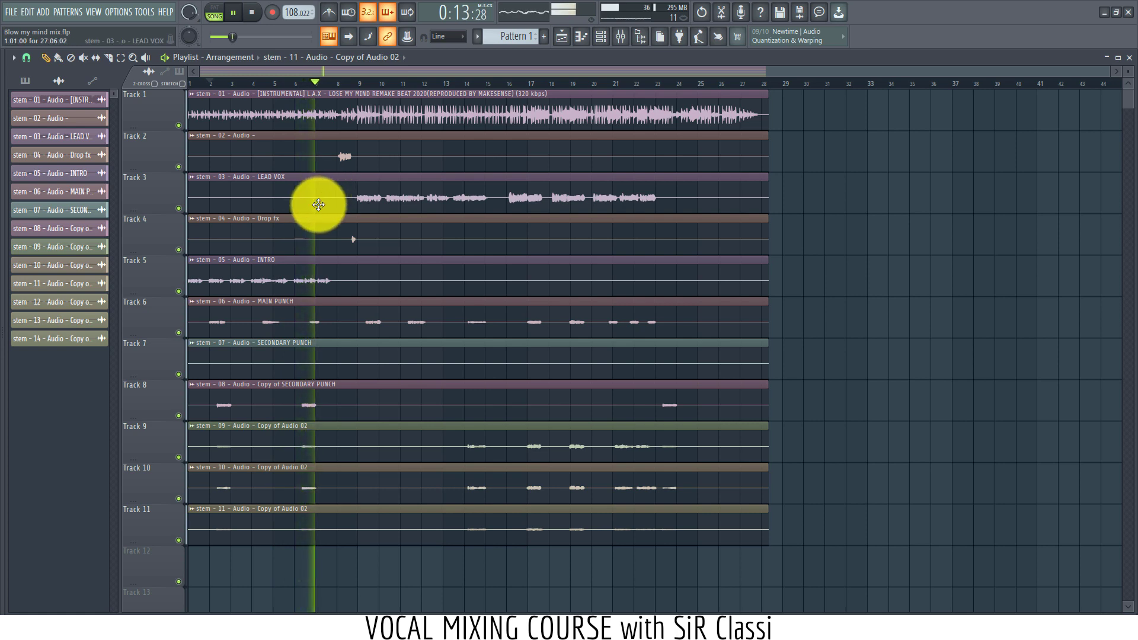
left_click(436, 86)
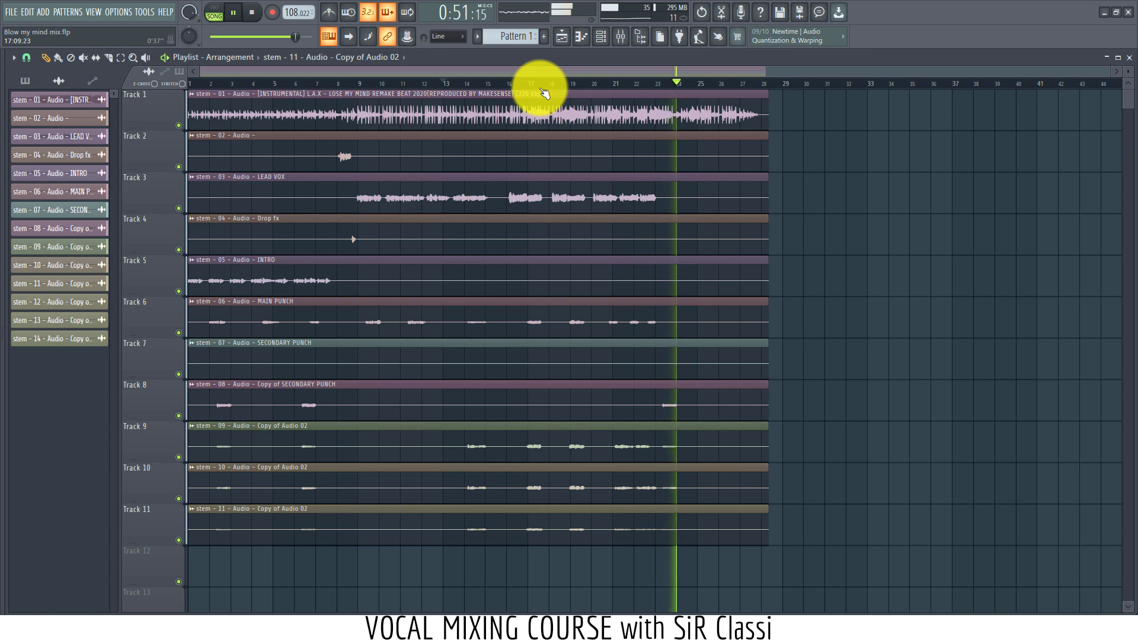
left_click(466, 83)
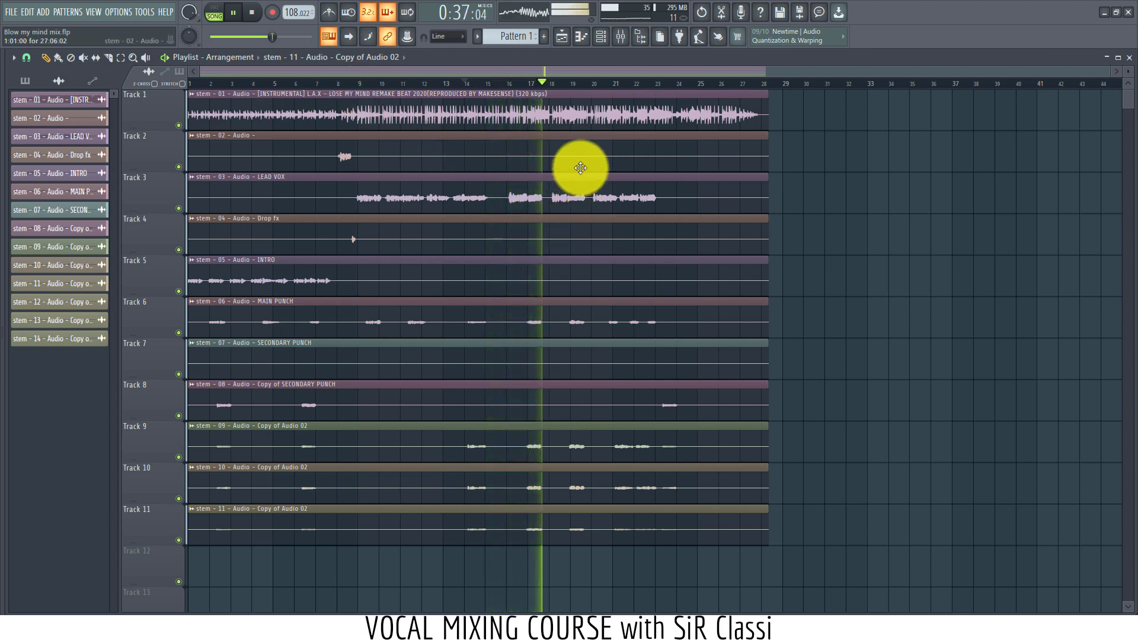
Step: Play from near bar 16 and lower the HARMONIES master fader to about -3.7 dB
left_click(505, 83)
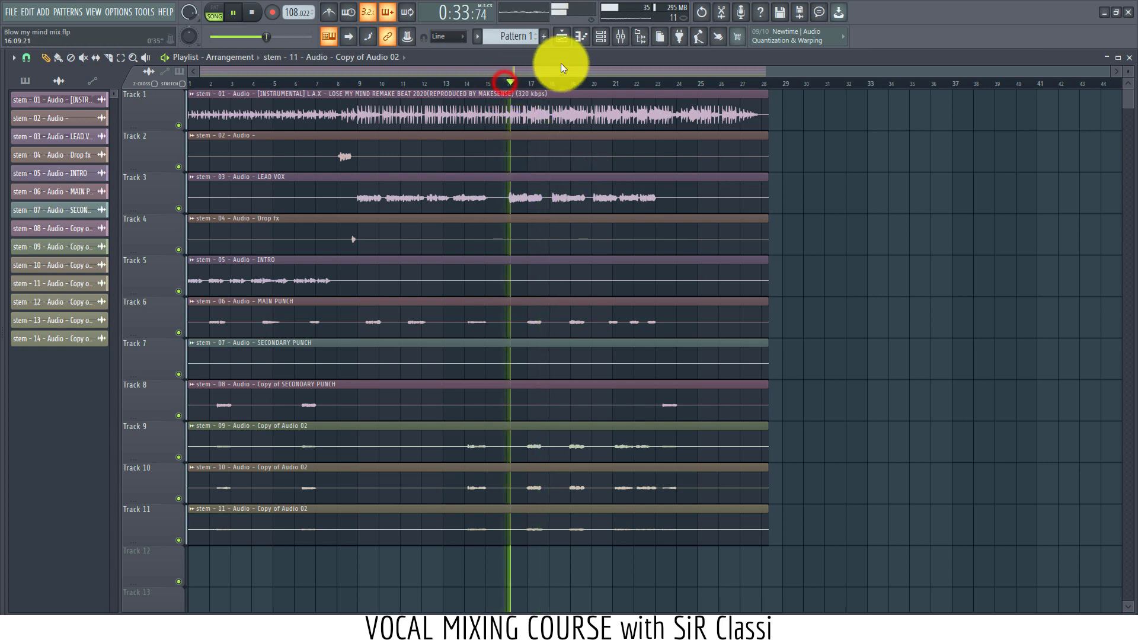
left_click(619, 36)
left_click_drag(562, 199, 566, 218)
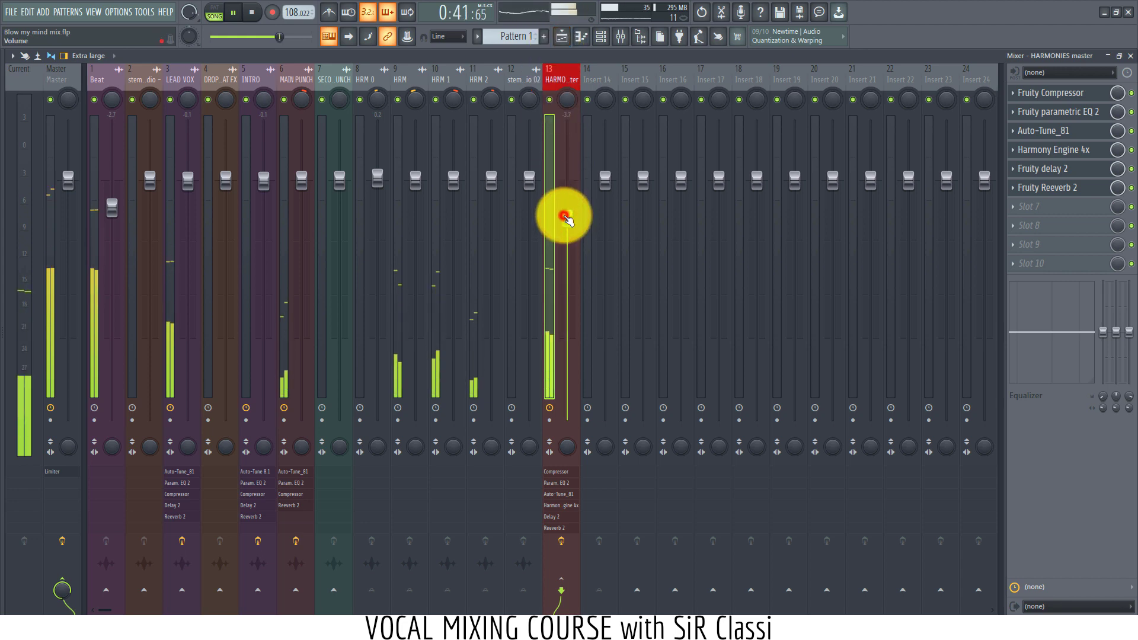
Step: Play the arrangement from near bar 14 in the playlist to check the harmony balance, and stop playback
left_click(560, 42)
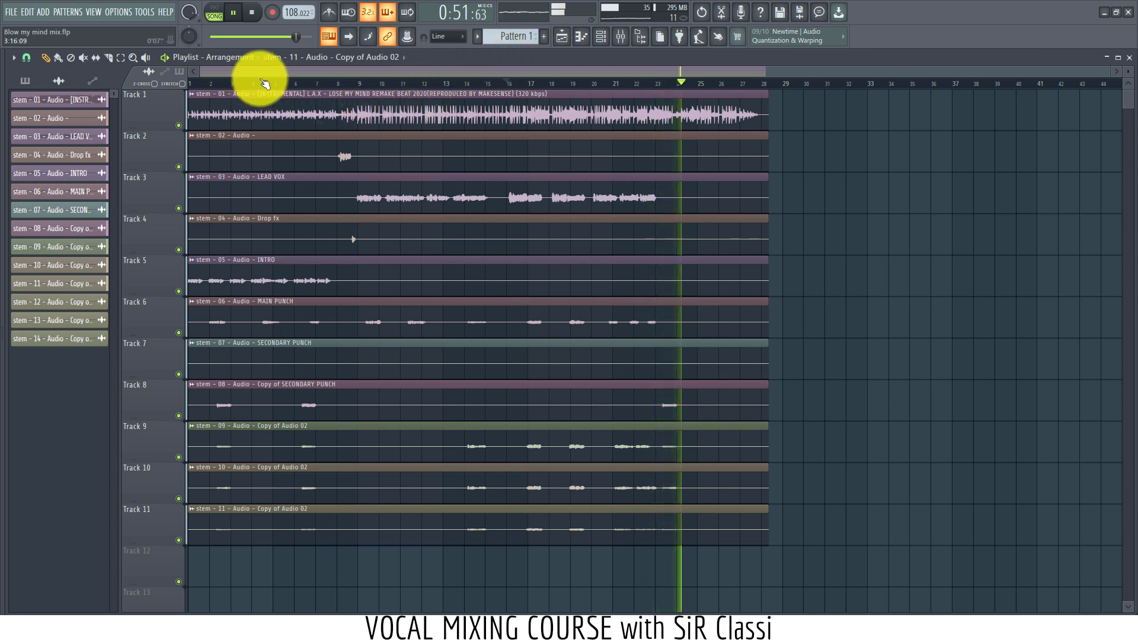
left_click(465, 82)
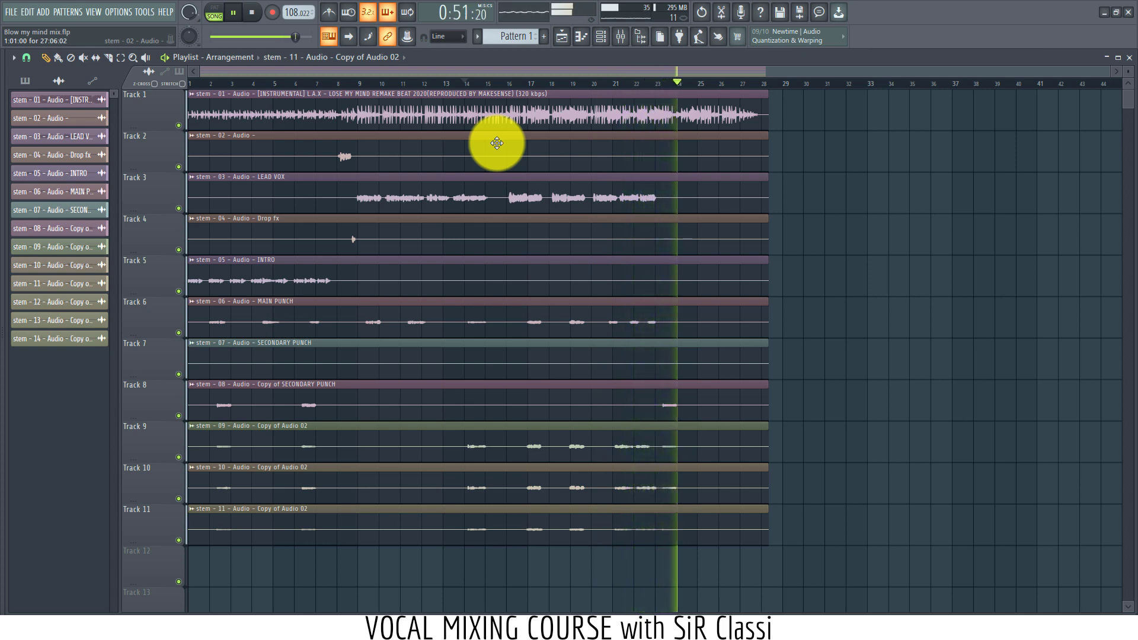
key("space")
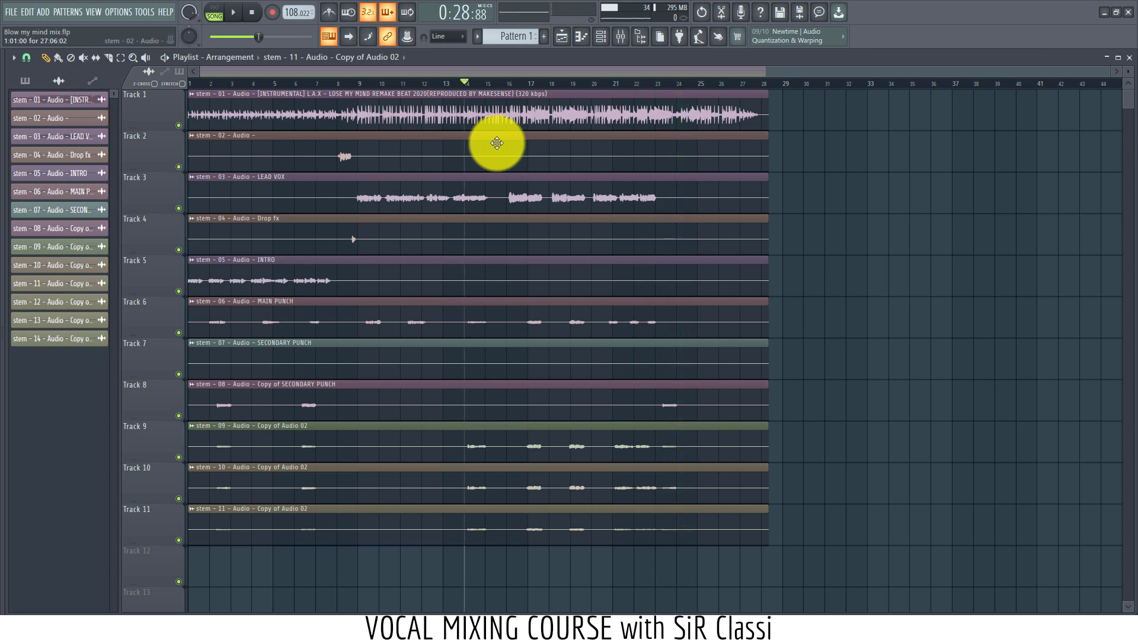
Step: Raise the Beat track's fader in the mixer to about -1.0 dB
left_click(620, 39)
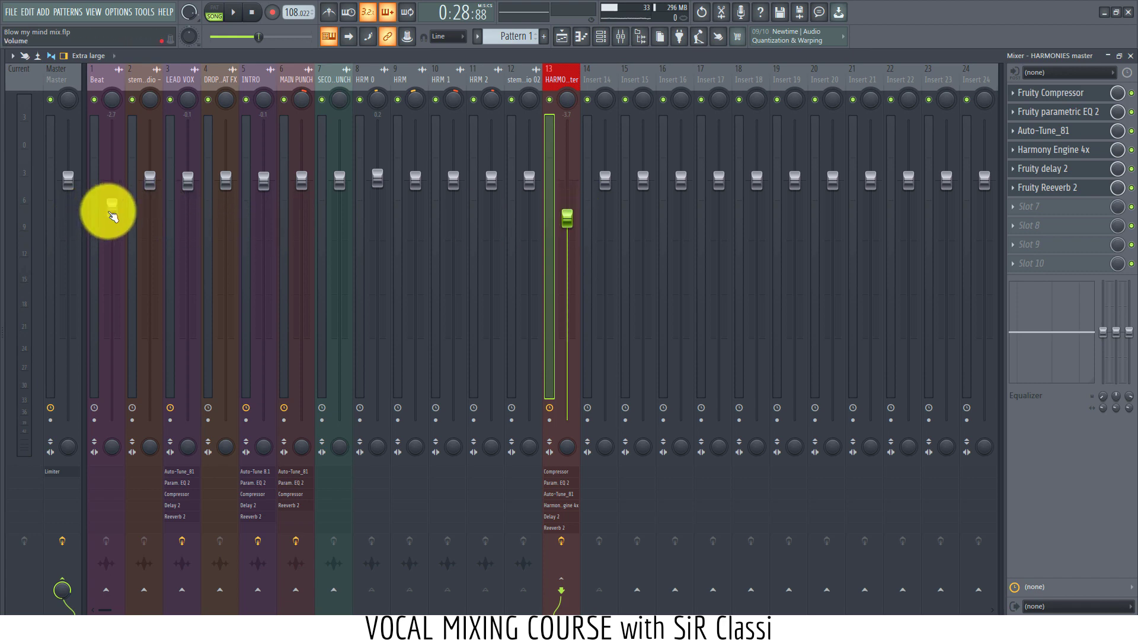
left_click(108, 211)
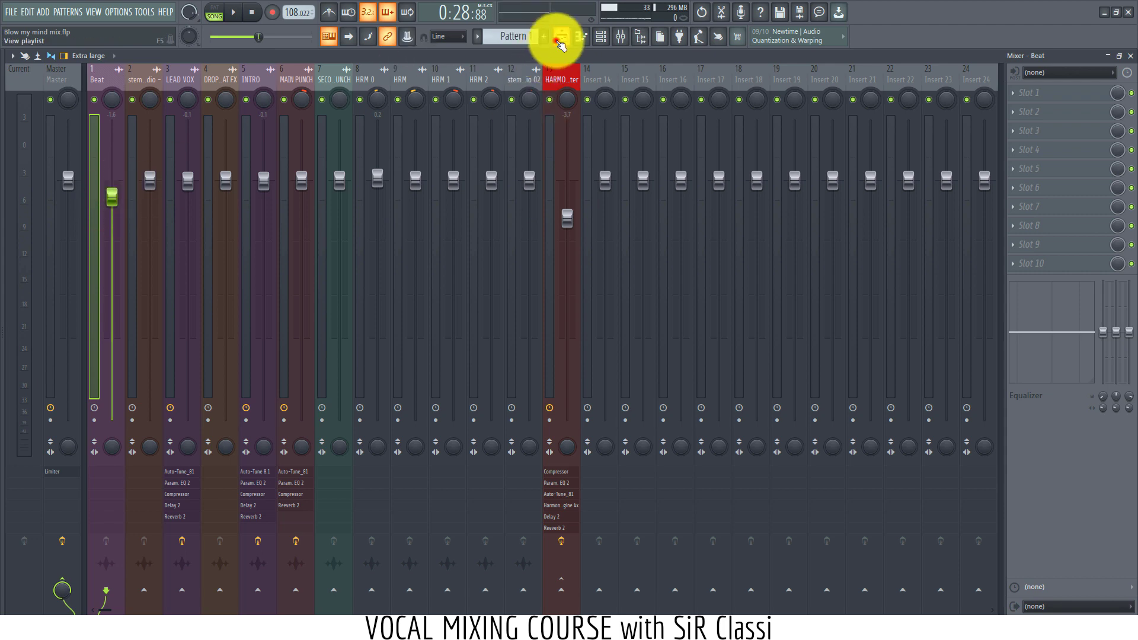
left_click(560, 39)
left_click(632, 38)
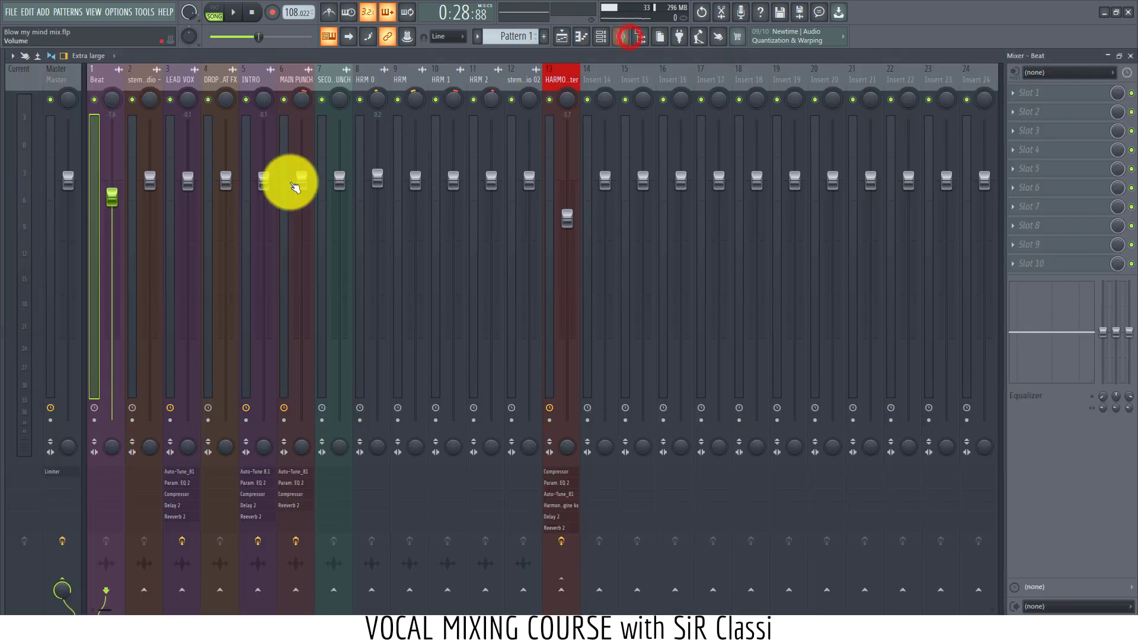
left_click_drag(98, 195, 103, 193)
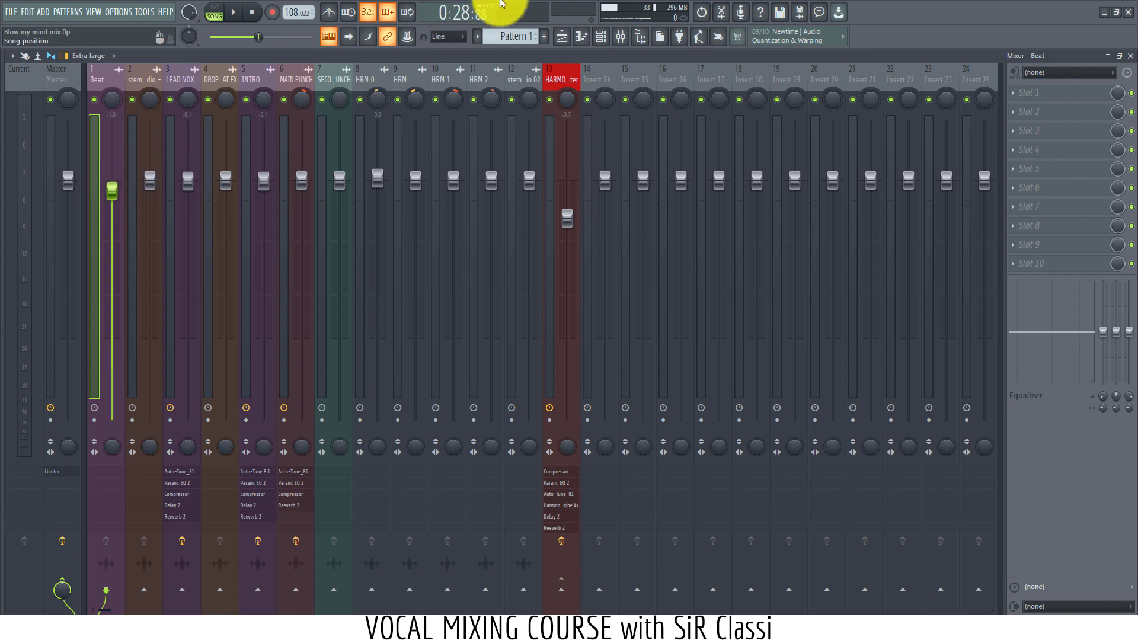
Step: Play the arrangement from near bar 11 and again from the beginning to check the beat level, and stop playback
left_click(563, 38)
left_click(395, 90)
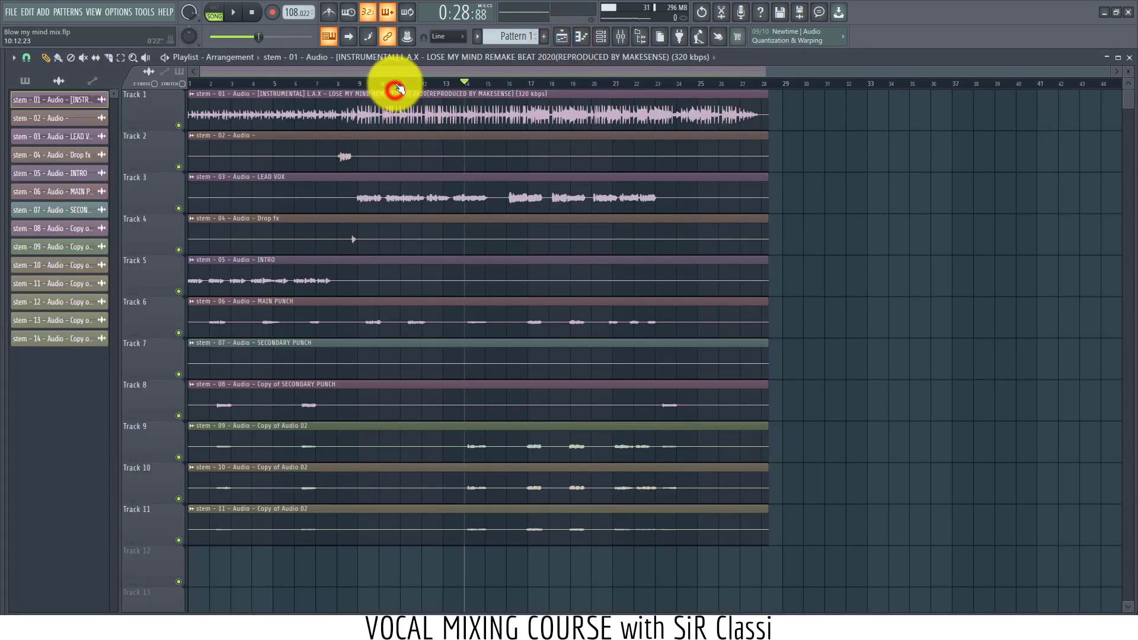
key("space")
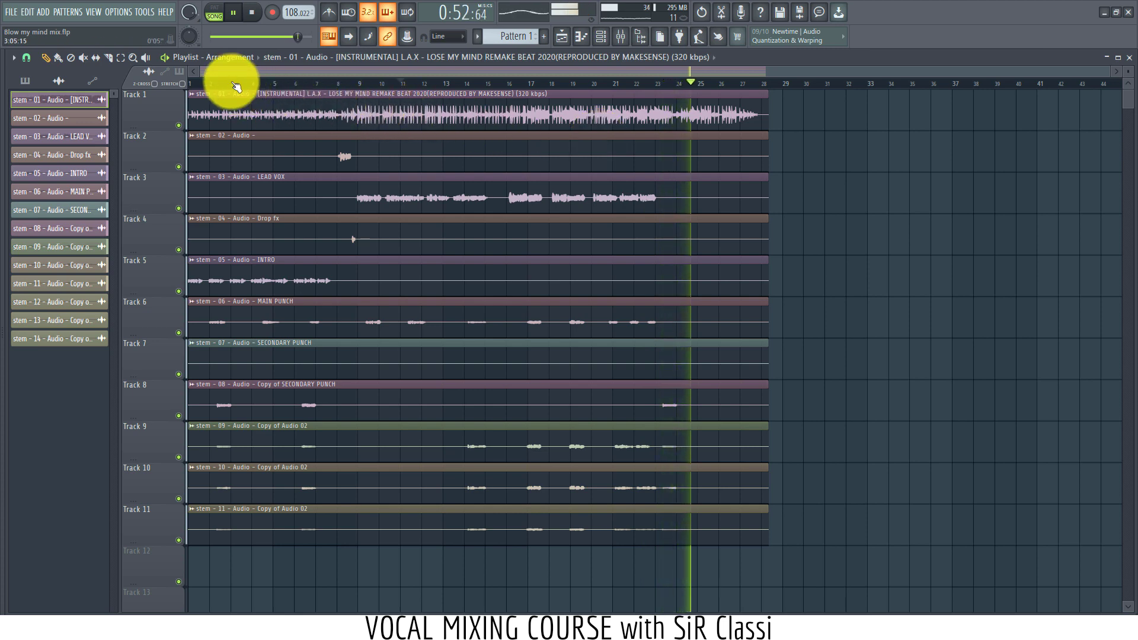
left_click(196, 83)
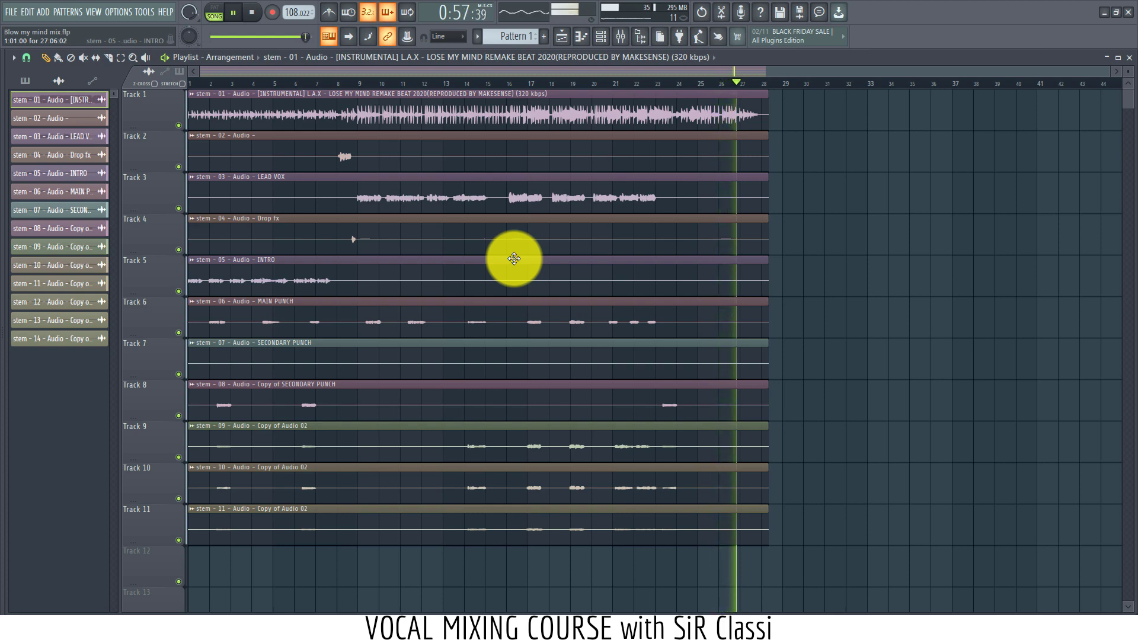
key("space")
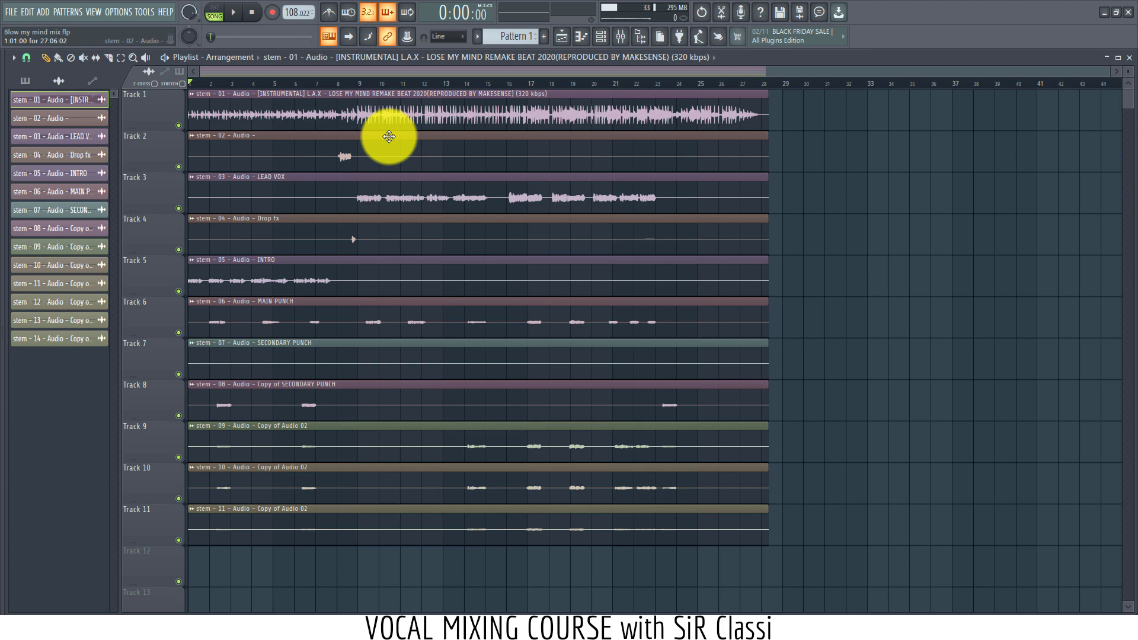
Step: Open Fruity Reeverb 2 on the LEAD VOX mixer track and raise its wet level to about 42%
double_click(389, 198)
left_click(619, 40)
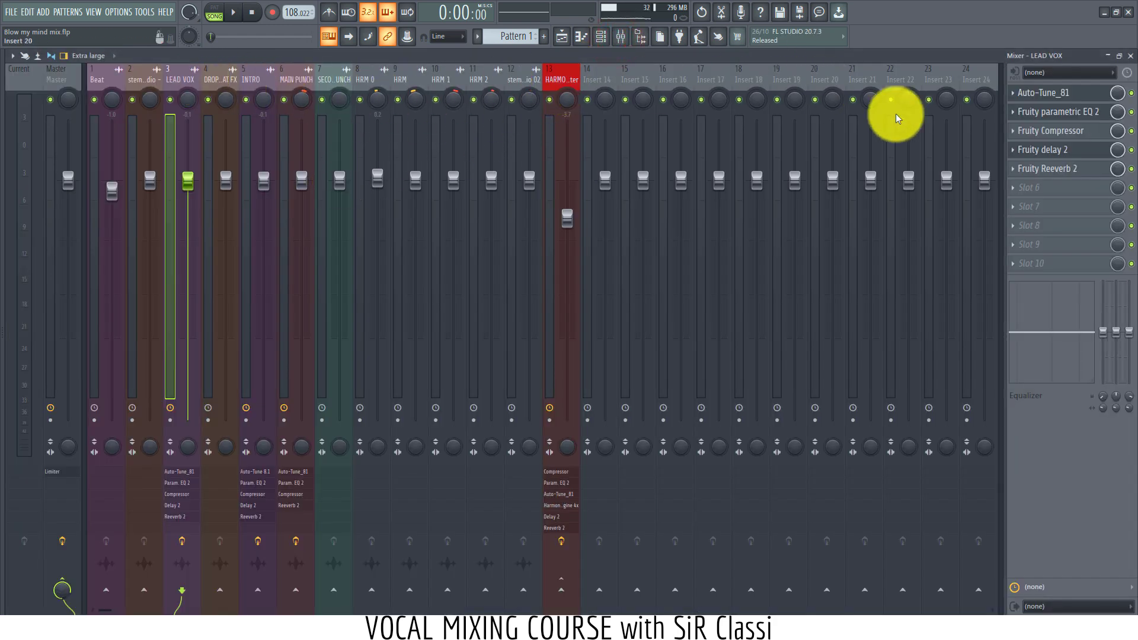
left_click(1061, 172)
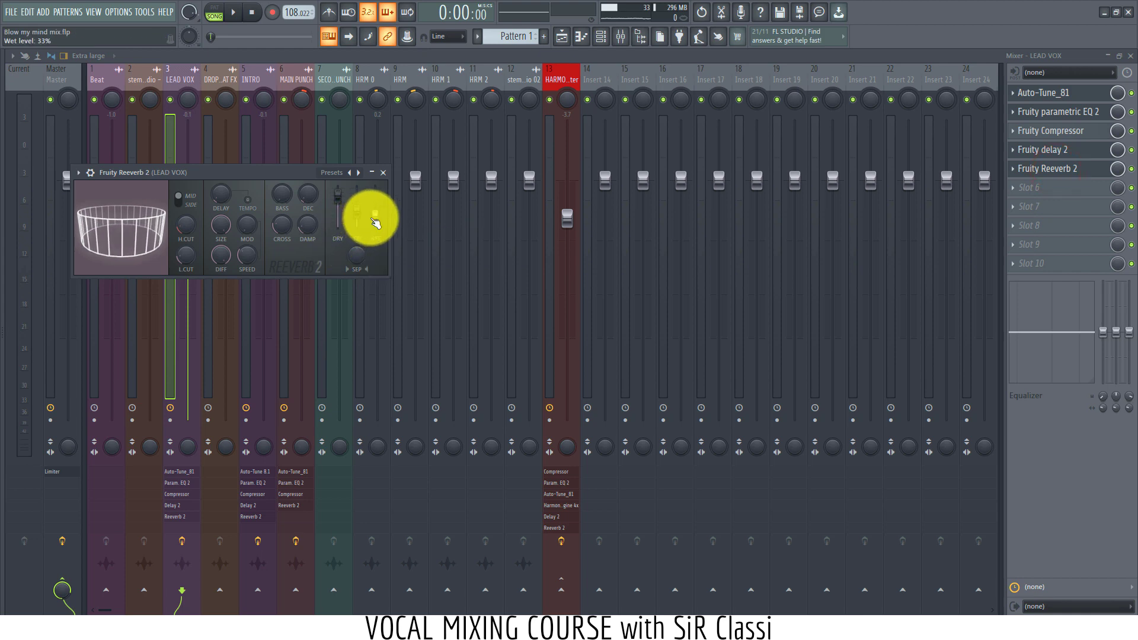
left_click_drag(374, 220, 374, 212)
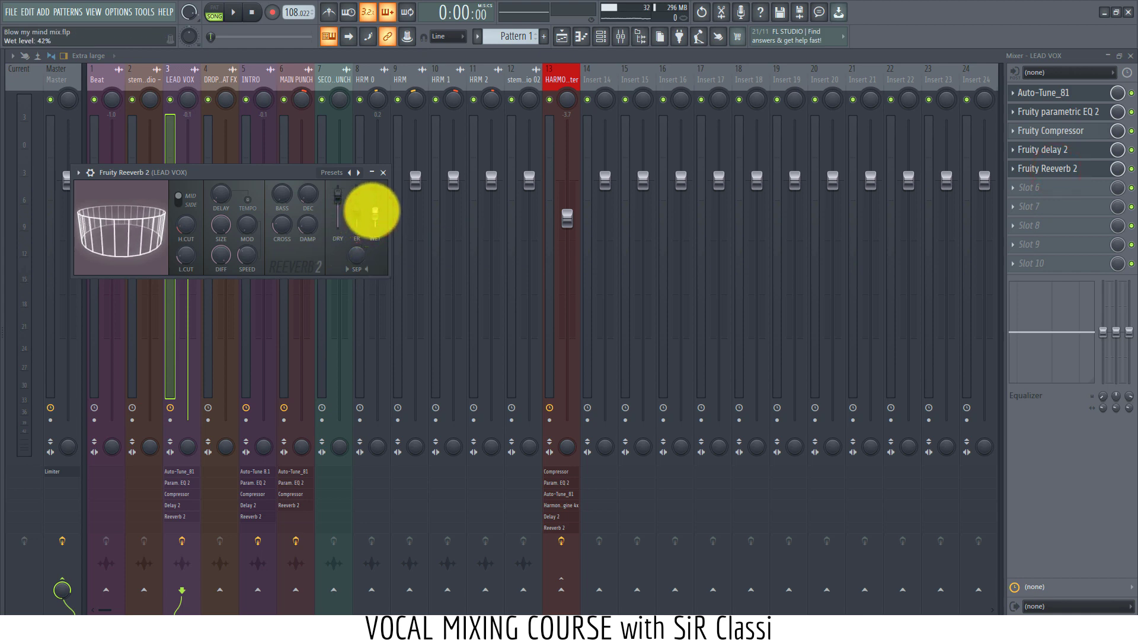
Step: Play the arrangement from near bar 10 in the playlist to check the lead vocal's reverb, and stop playback
left_click(556, 32)
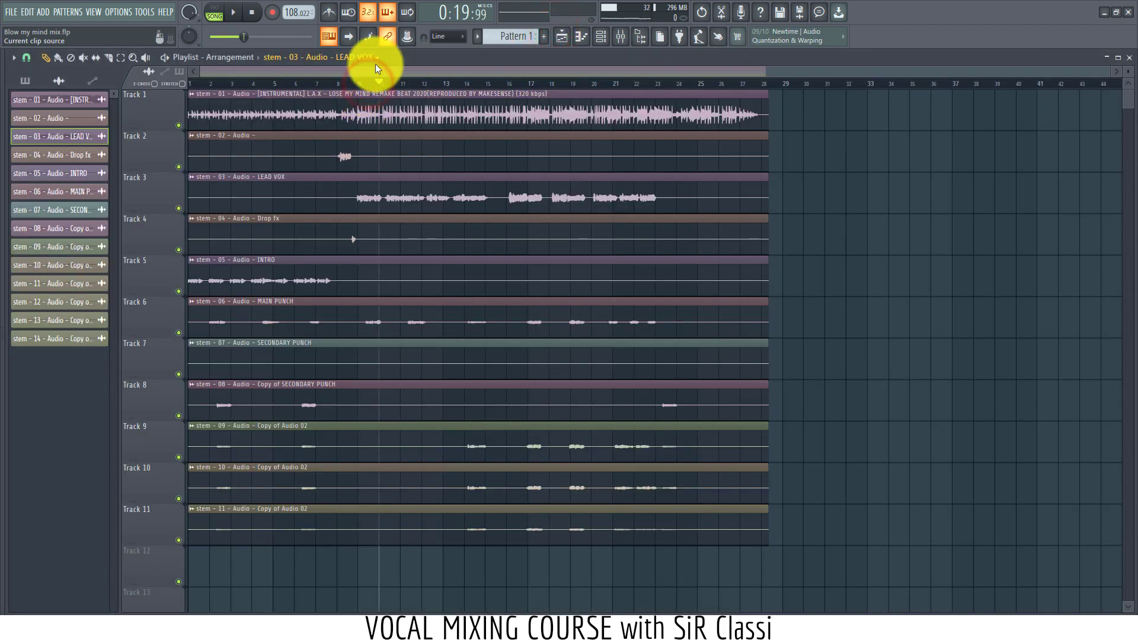
key("space")
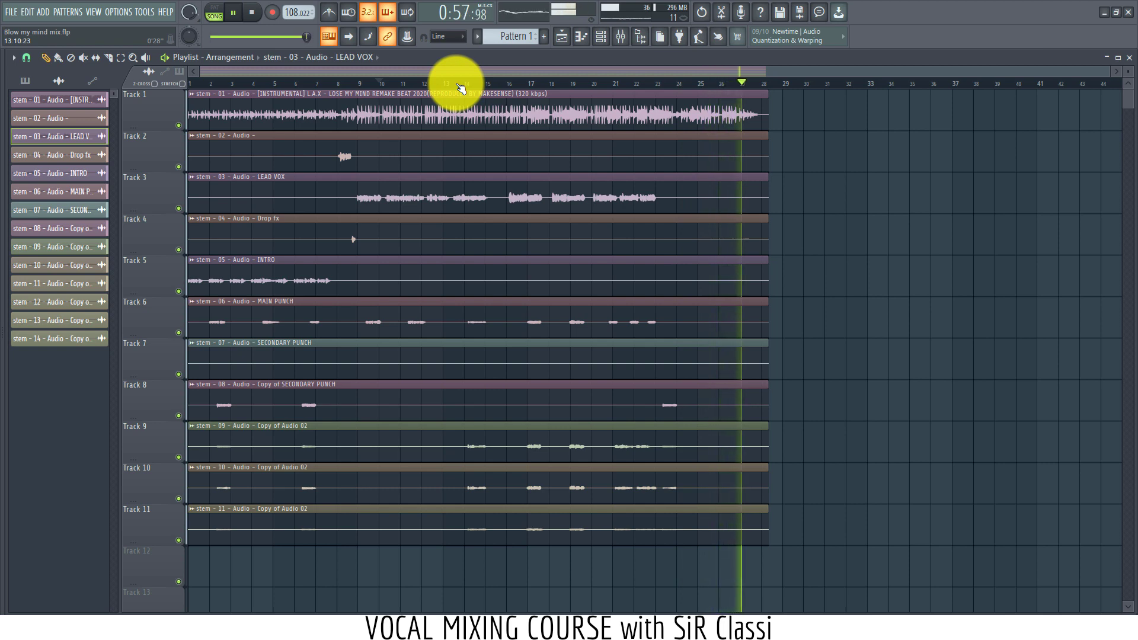
key("space")
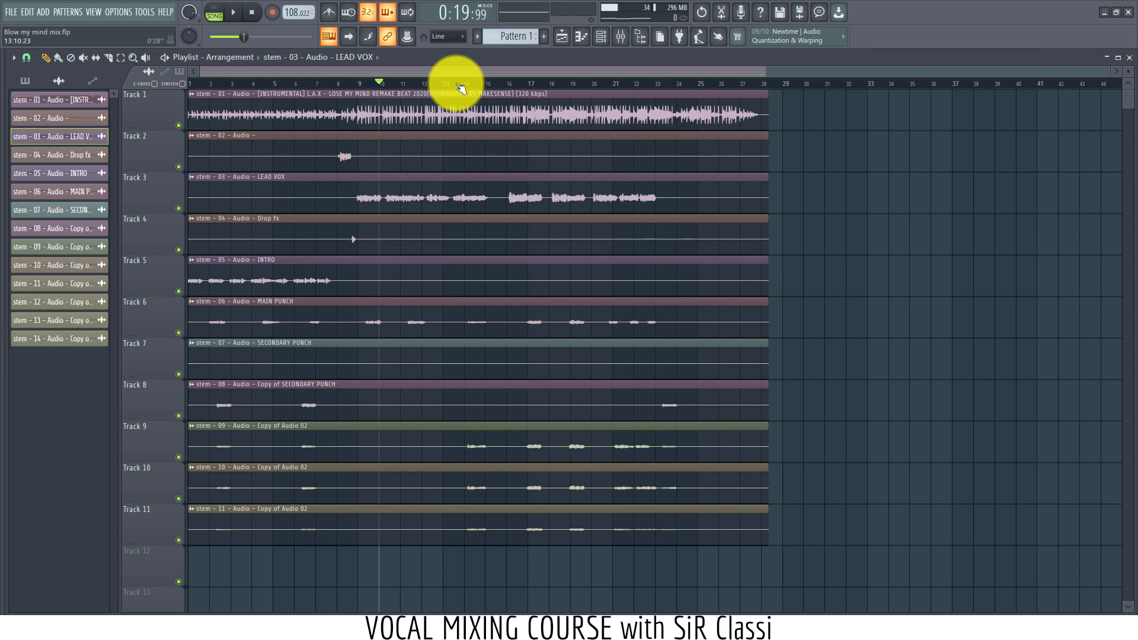
left_click(381, 83)
Step: Open the channel settings of the Track 2 audio clip and view its linked mixer track
left_click(627, 41)
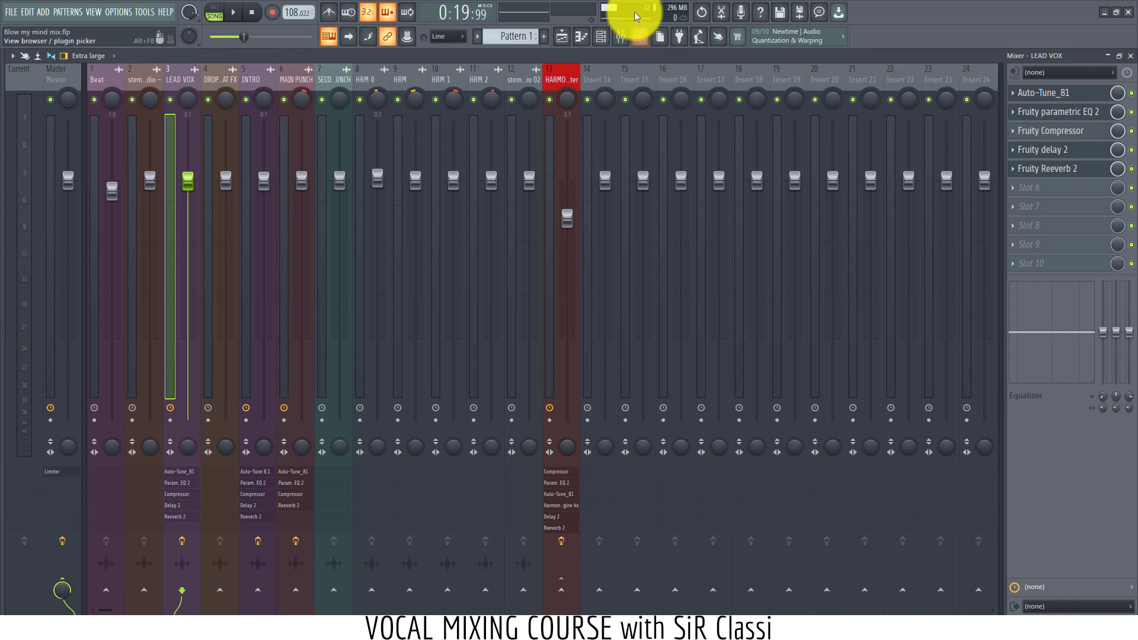
left_click(563, 37)
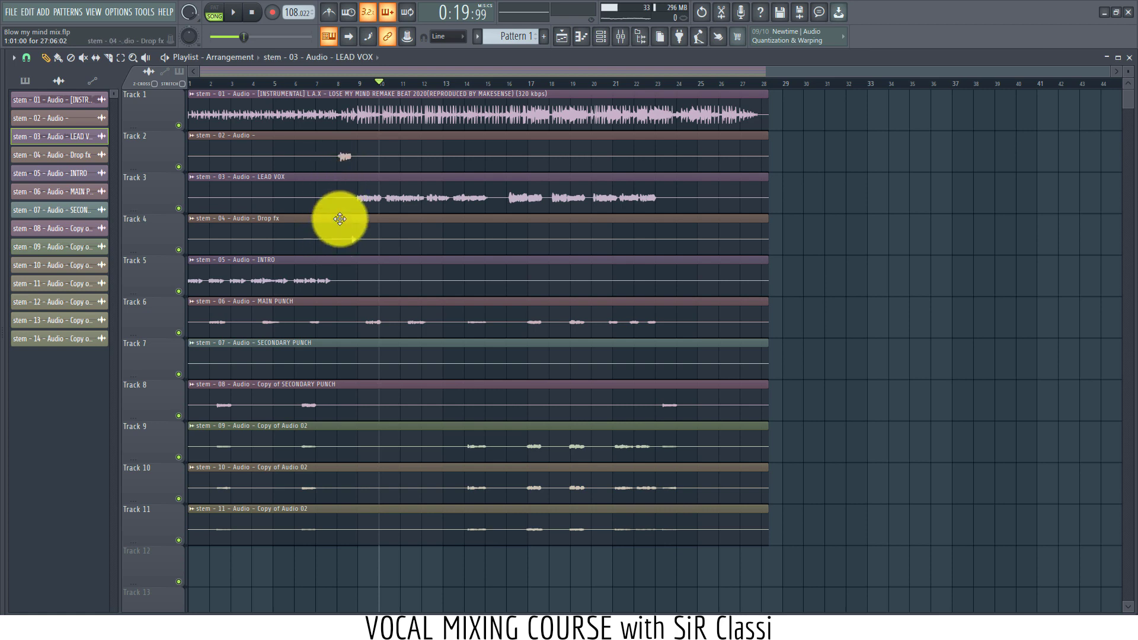
double_click(352, 159)
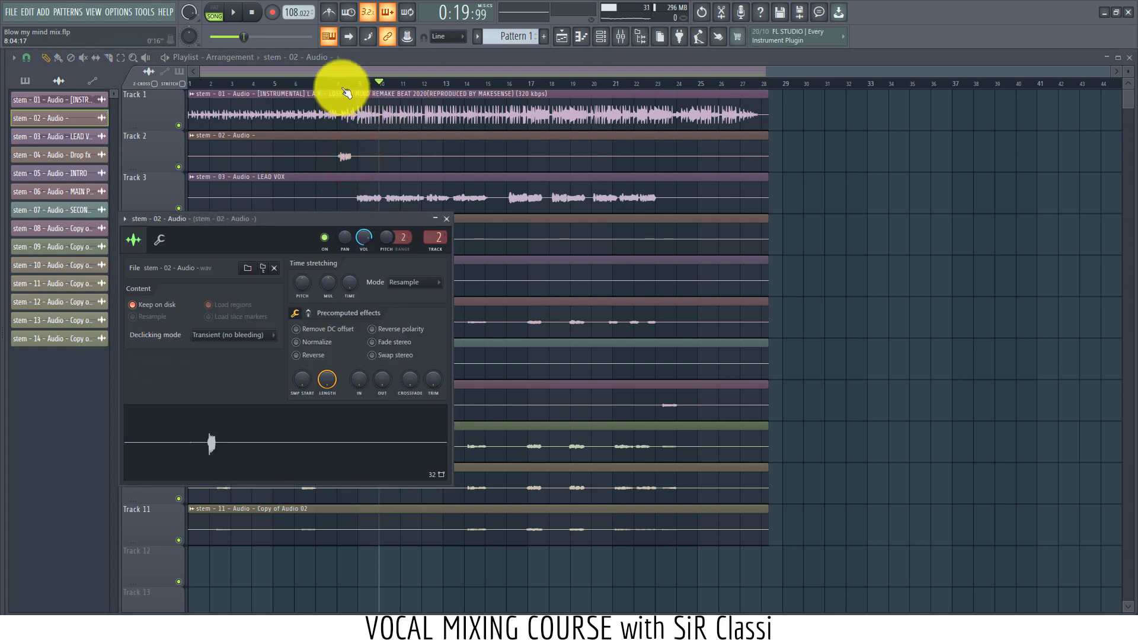
left_click(622, 39)
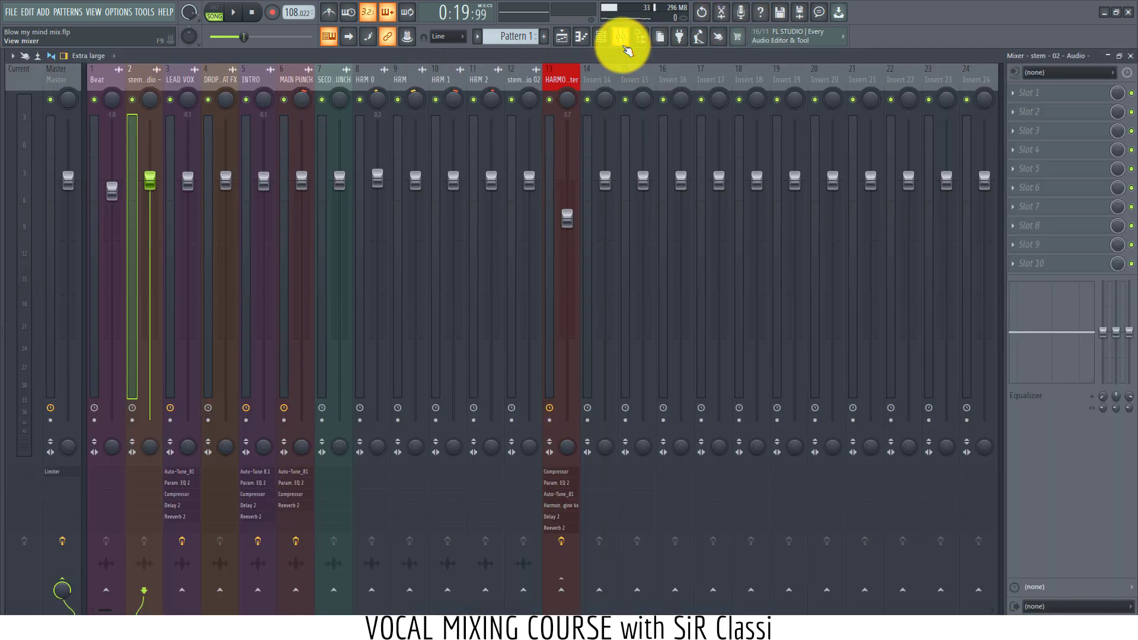
left_click(560, 39)
Step: Play the arrangement from near bar 8 to hear the Track 2 clip, stop playback, and show that clip's mixer track
left_click(337, 82)
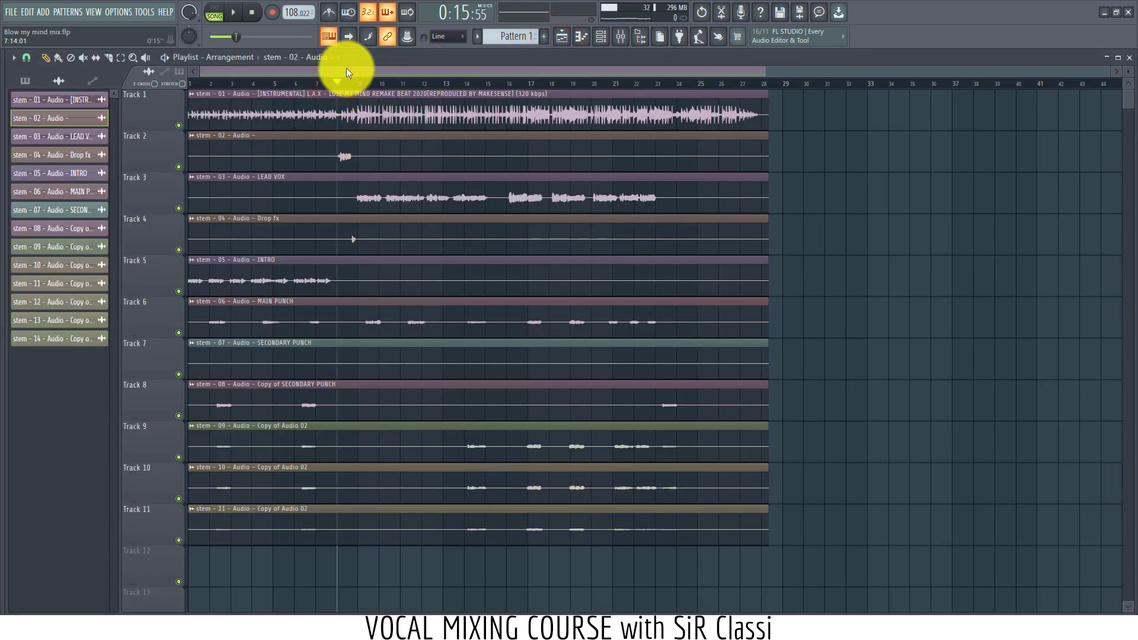
key("space")
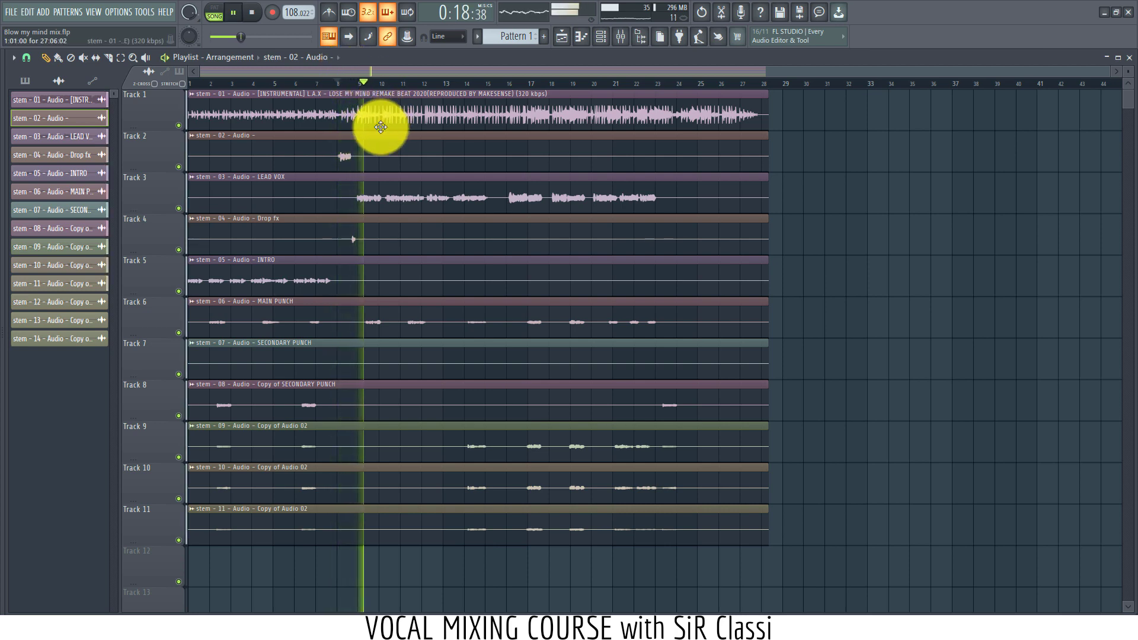
key("space")
double_click(366, 160)
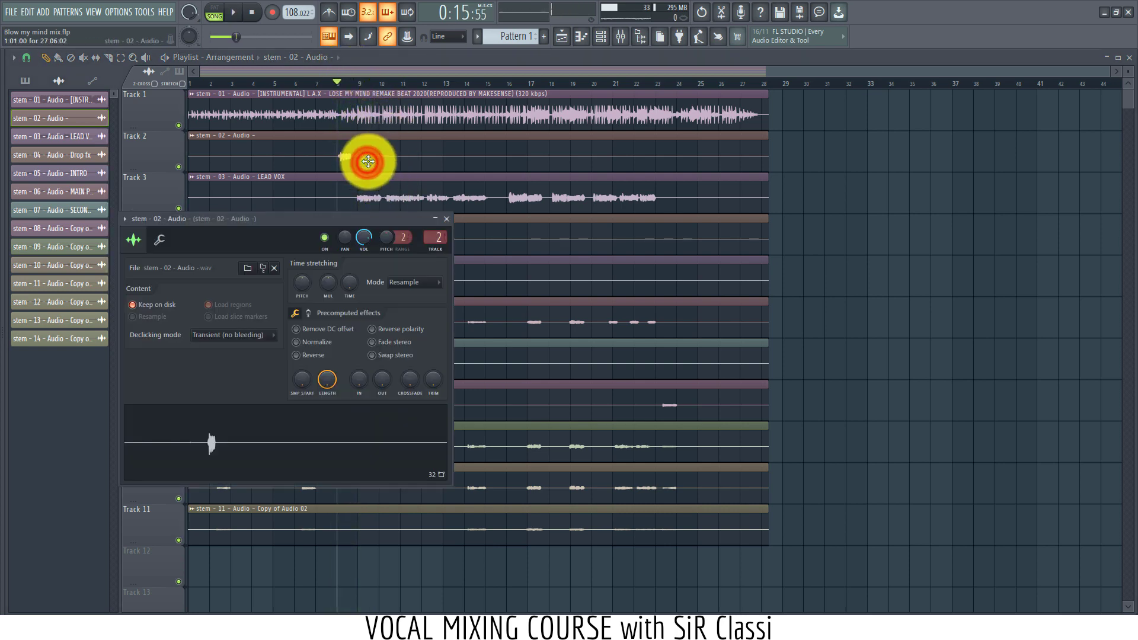
left_click(621, 37)
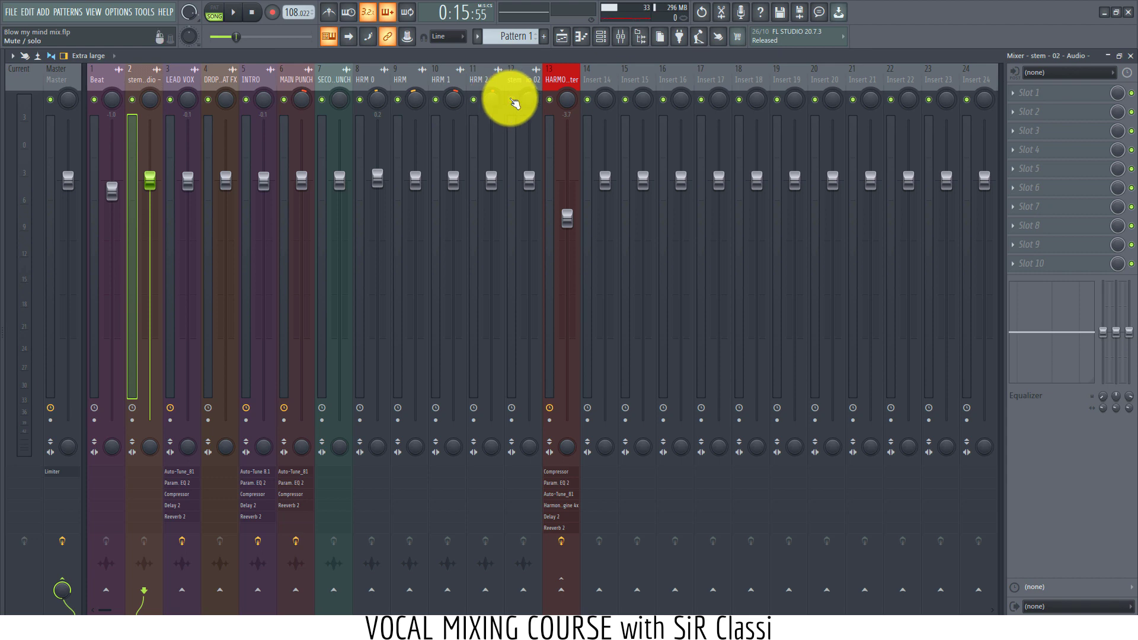
Step: Copy the LEAD VOX mixer track state, with its full effects chain, onto mixer track 2
left_click(193, 73)
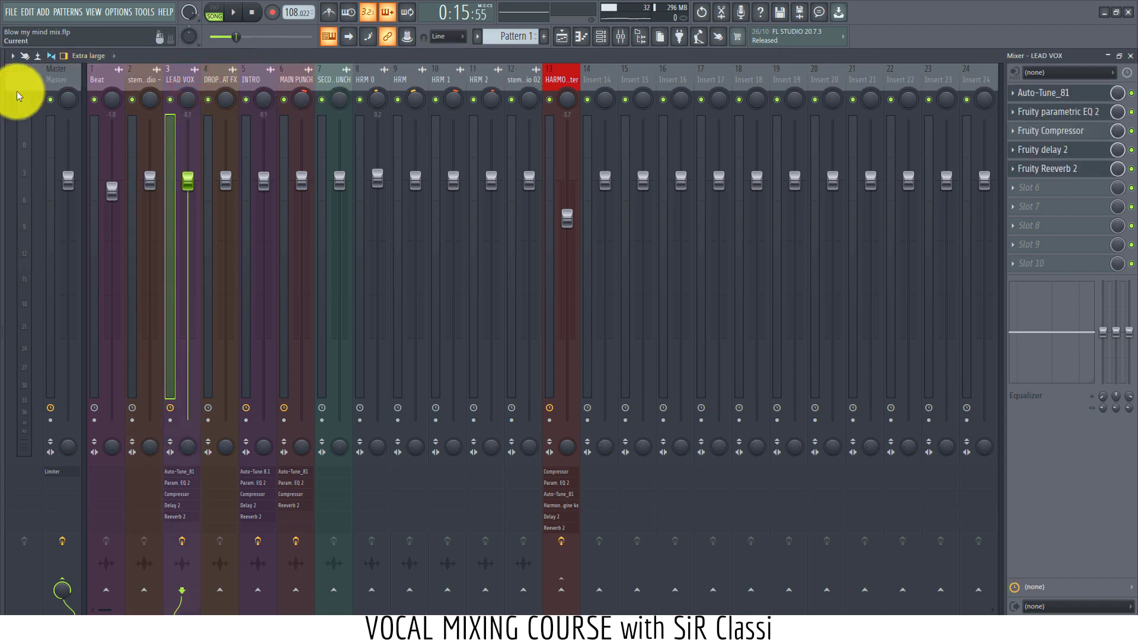
left_click(12, 56)
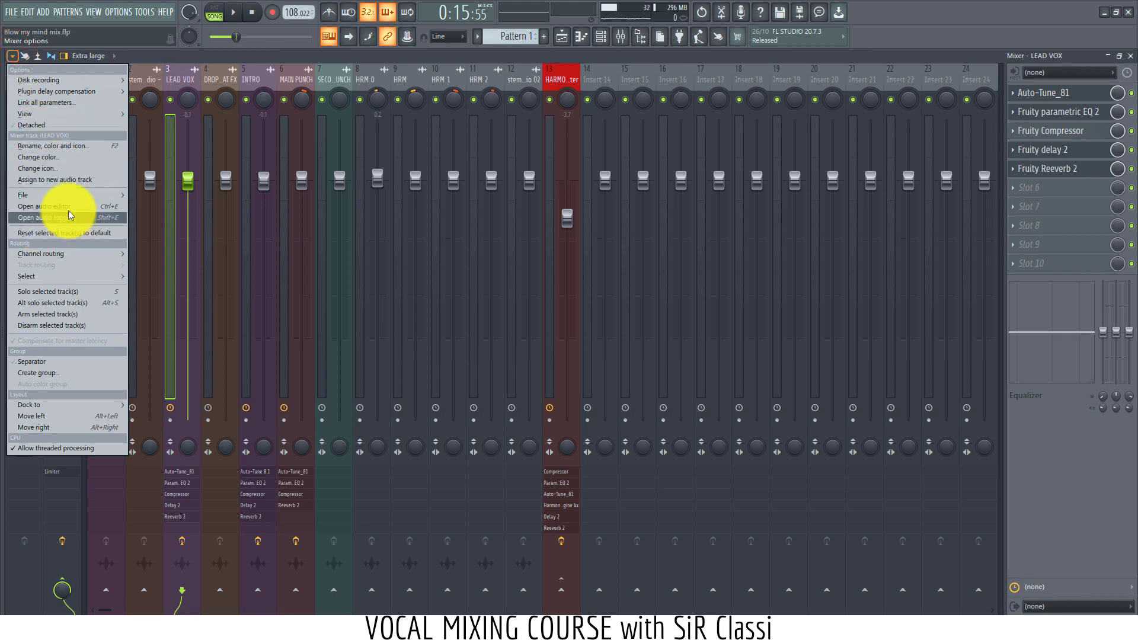
mouse_move(73, 193)
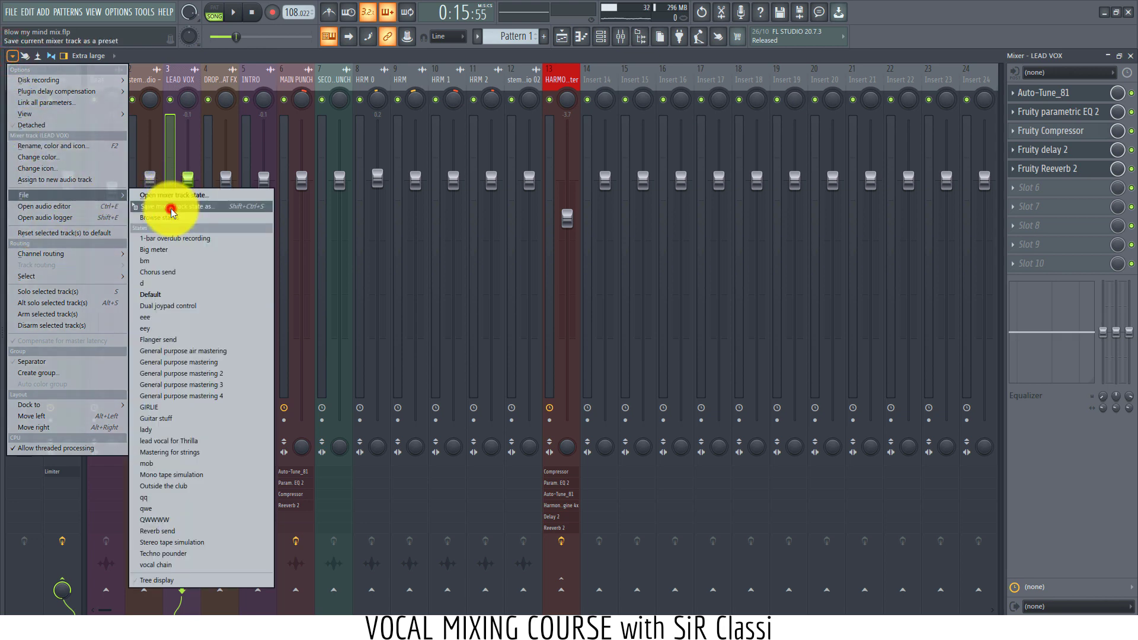
left_click_drag(171, 206, 137, 77)
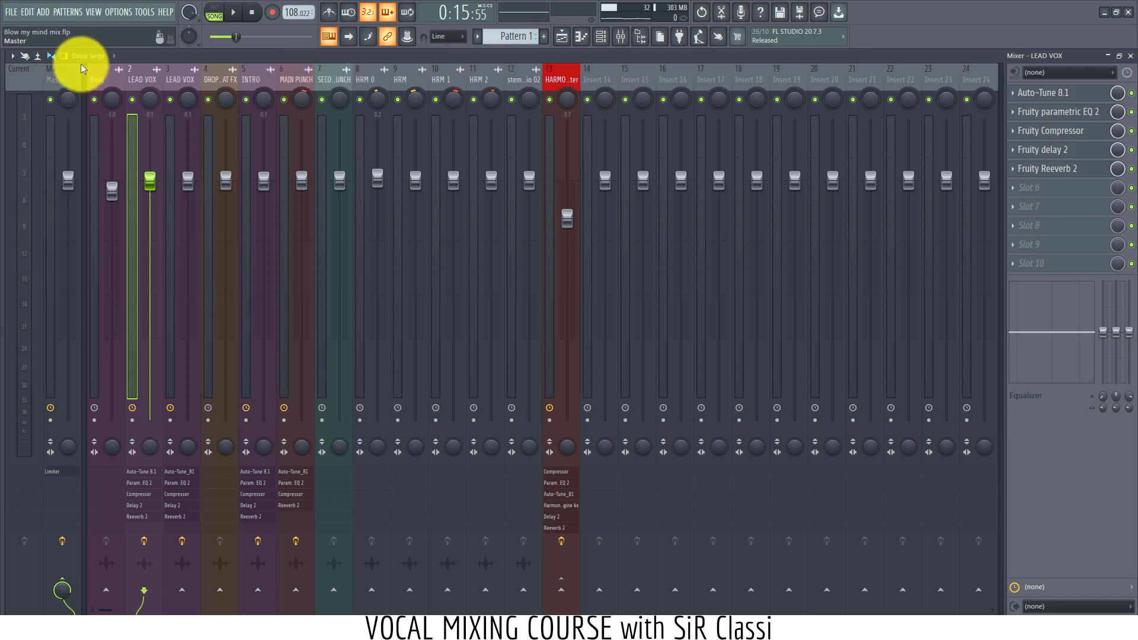
left_click(561, 38)
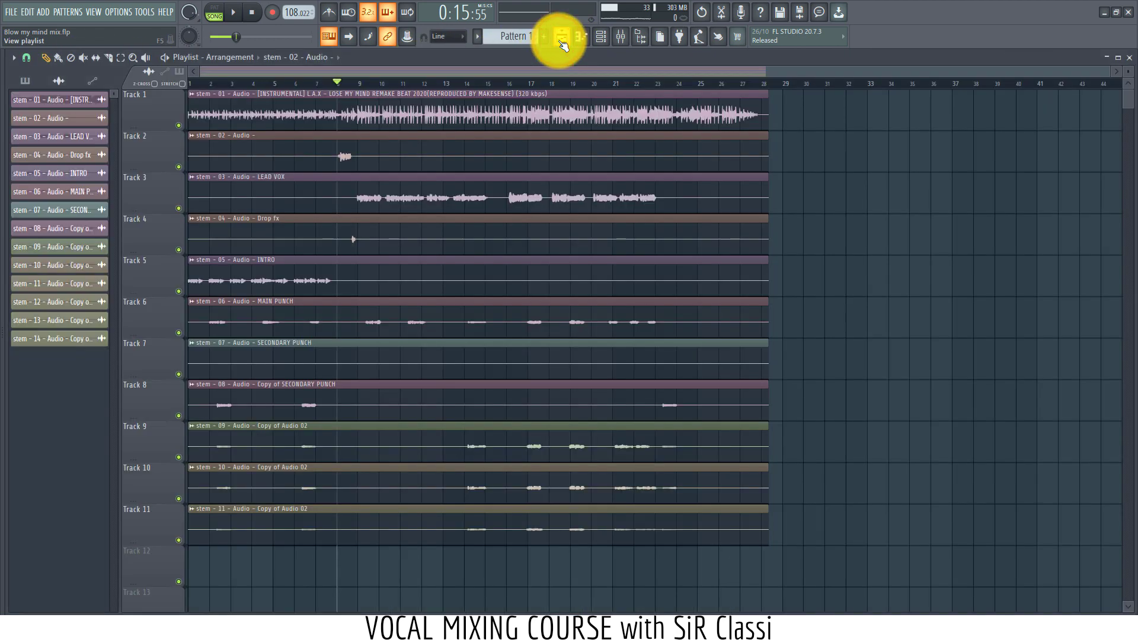
left_click(561, 39)
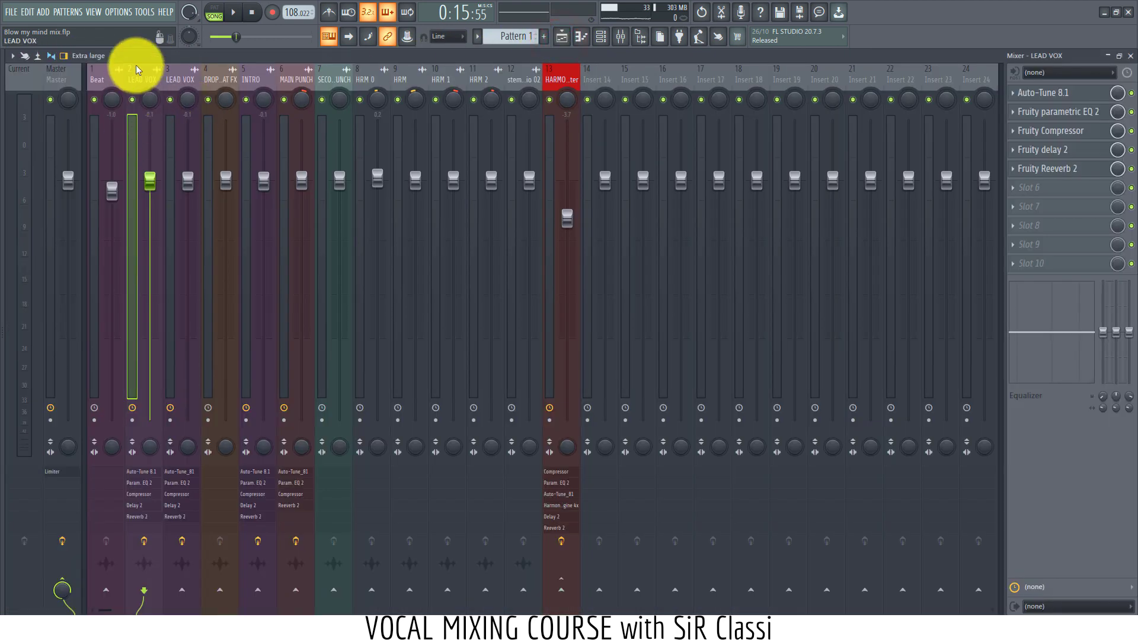
Step: Rename mixer track 2 as PRE LEAD VOX
right_click(141, 73)
left_click(187, 81)
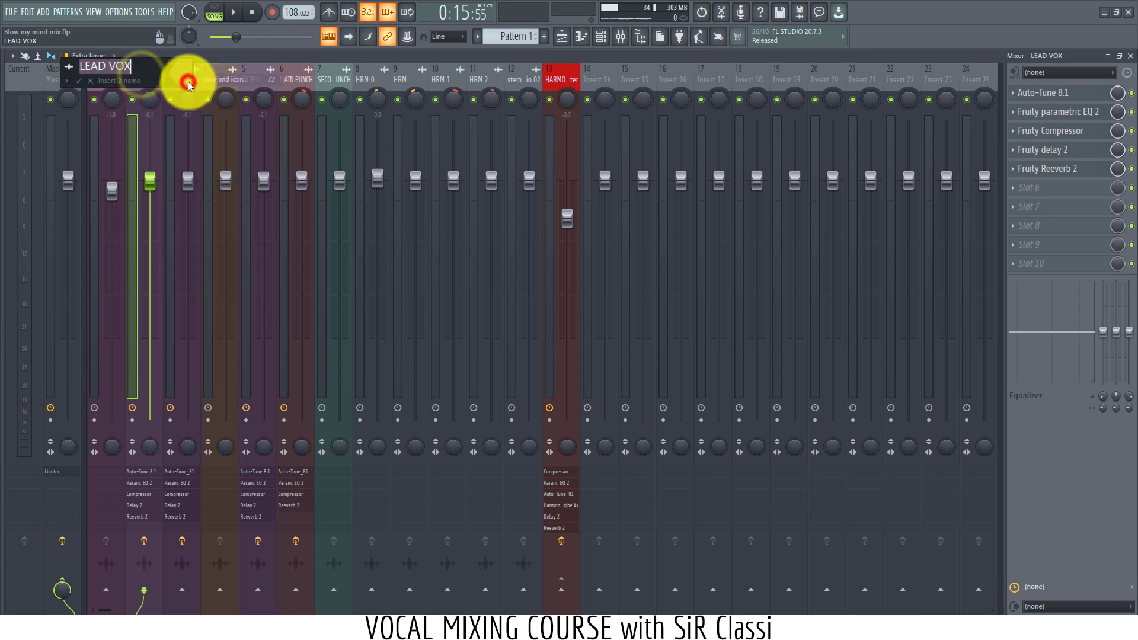
type("PRE ")
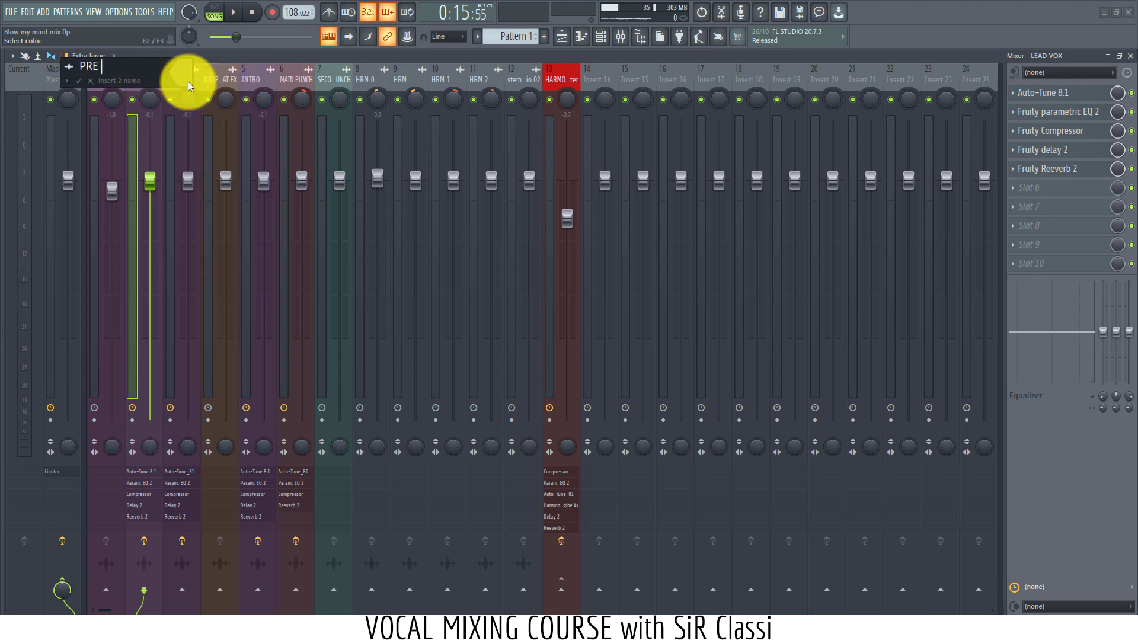
type("LEAD VOC")
key("BackSpace")
type("X")
key("Return")
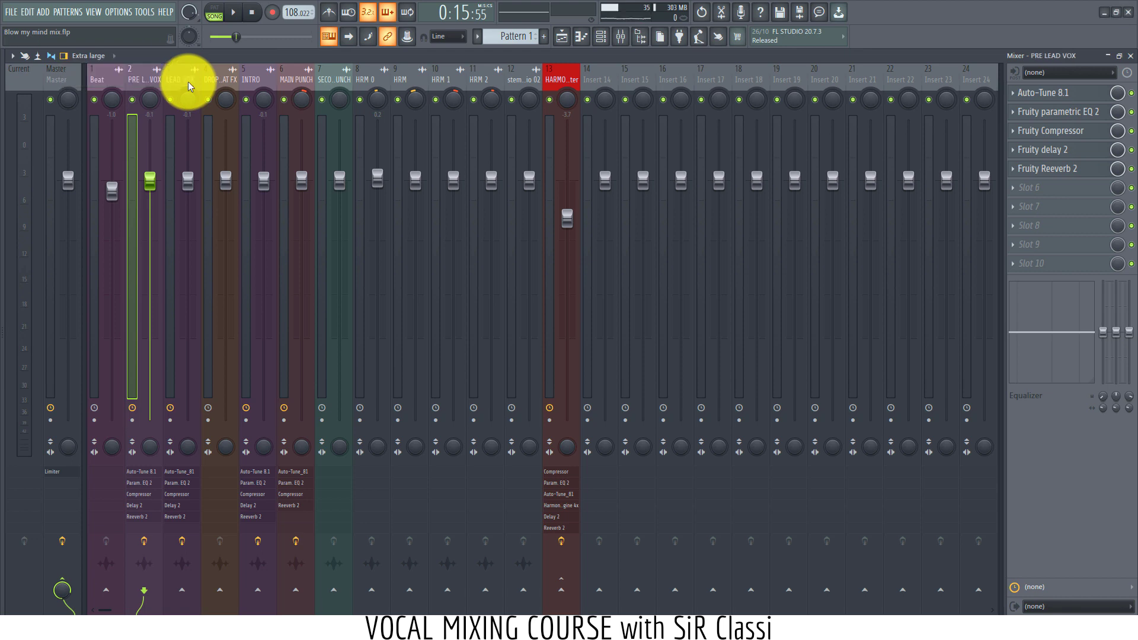
Step: Play back the arrangement and check the vocal track levels in the mixer, stopping playback at the playlist
left_click(554, 35)
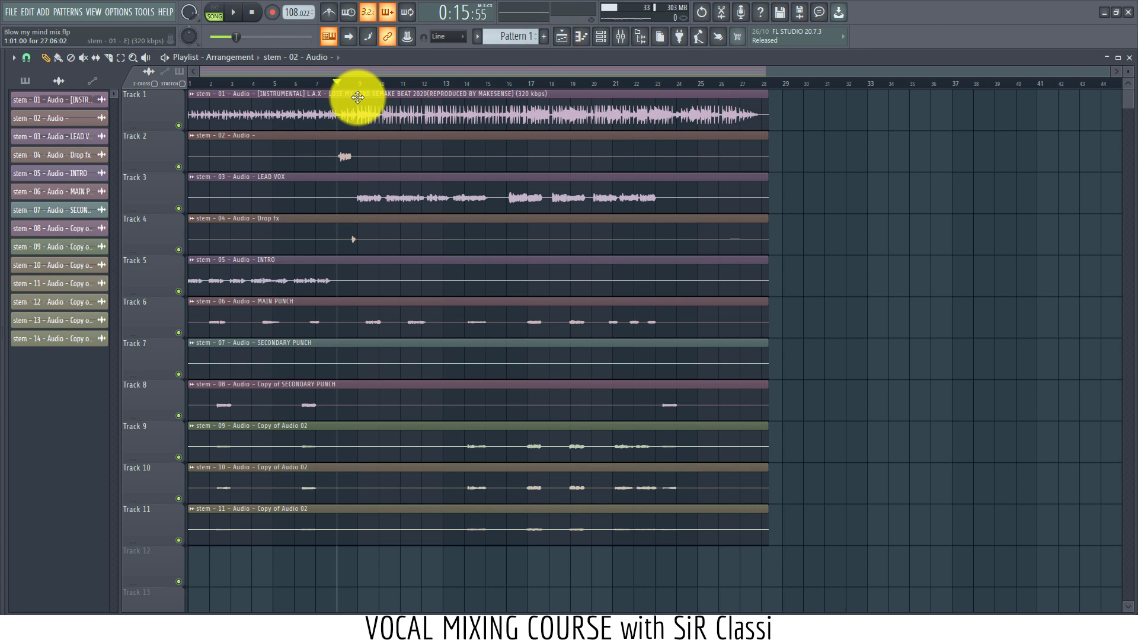
key("space")
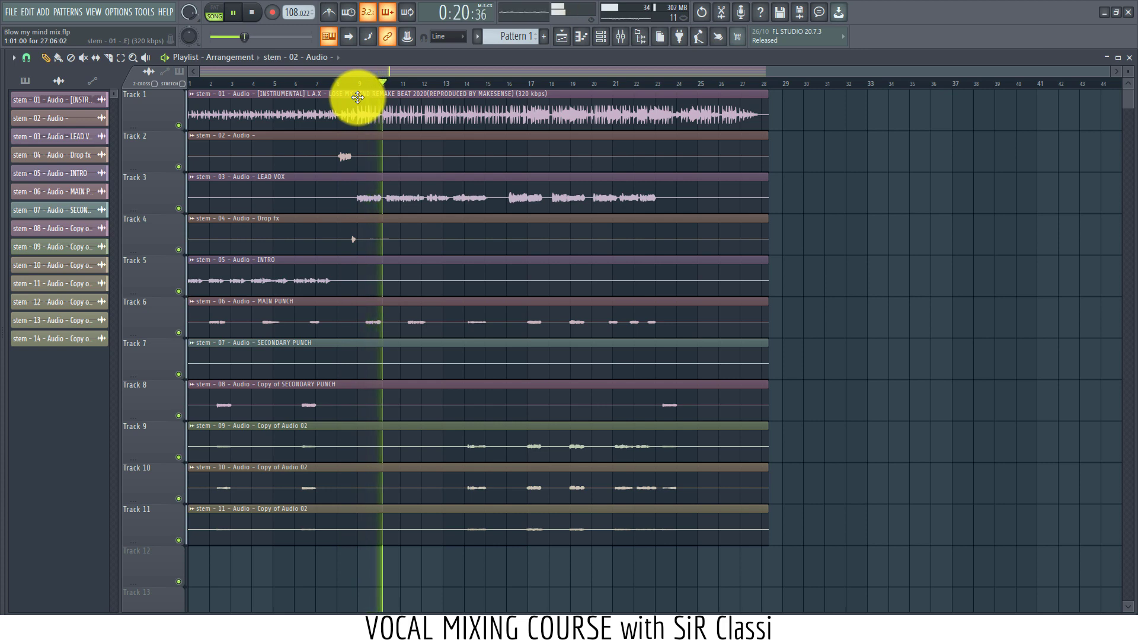
double_click(422, 165)
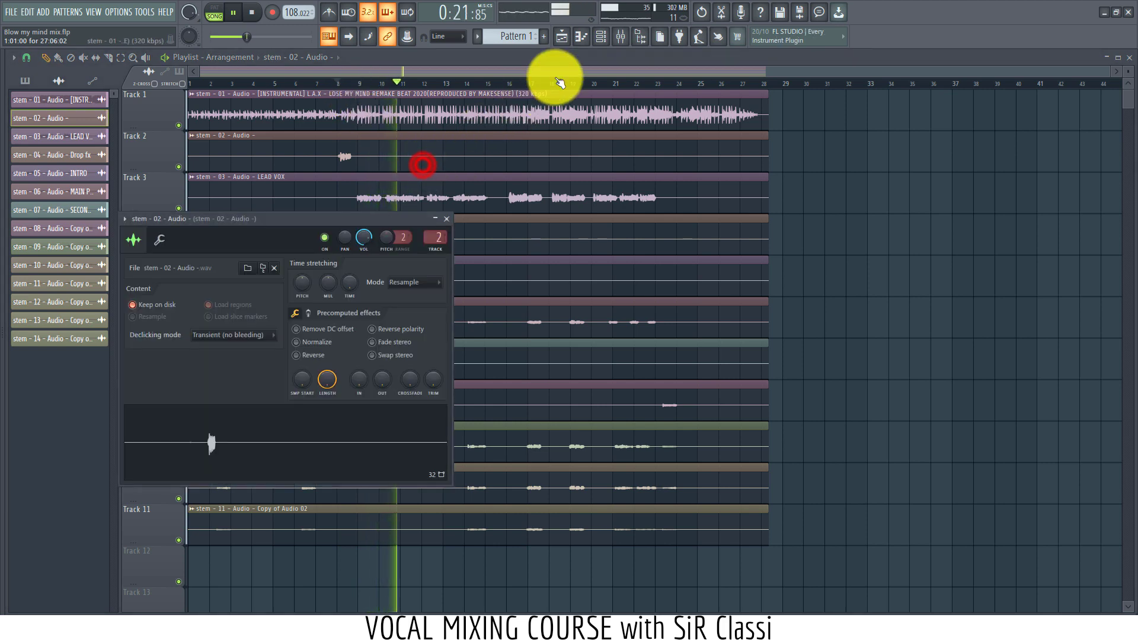
left_click(620, 36)
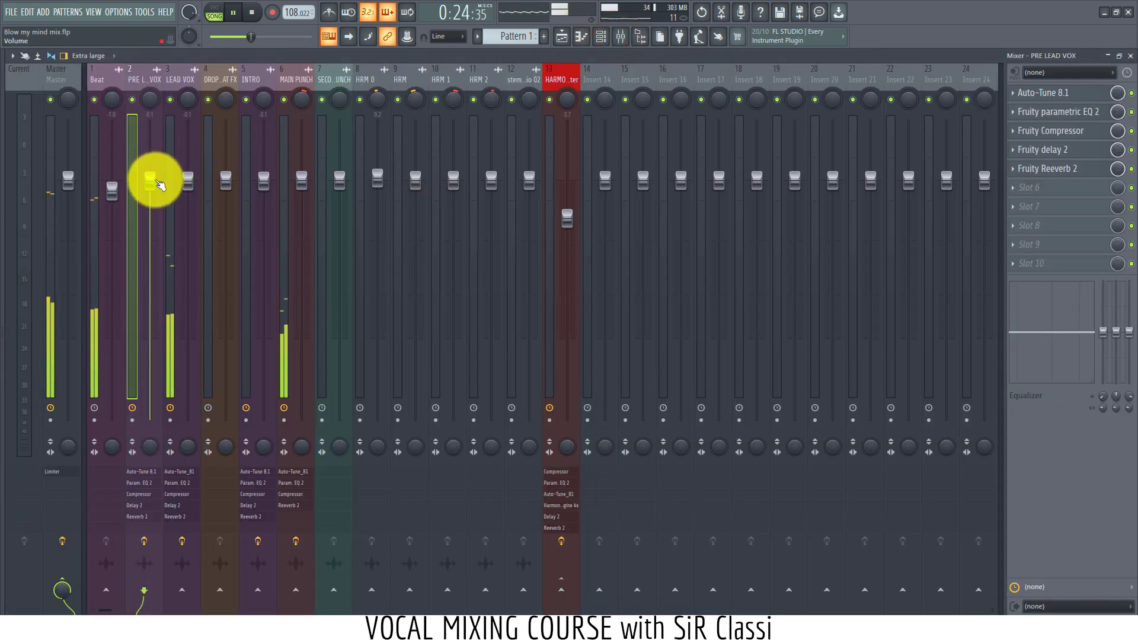
left_click(561, 39)
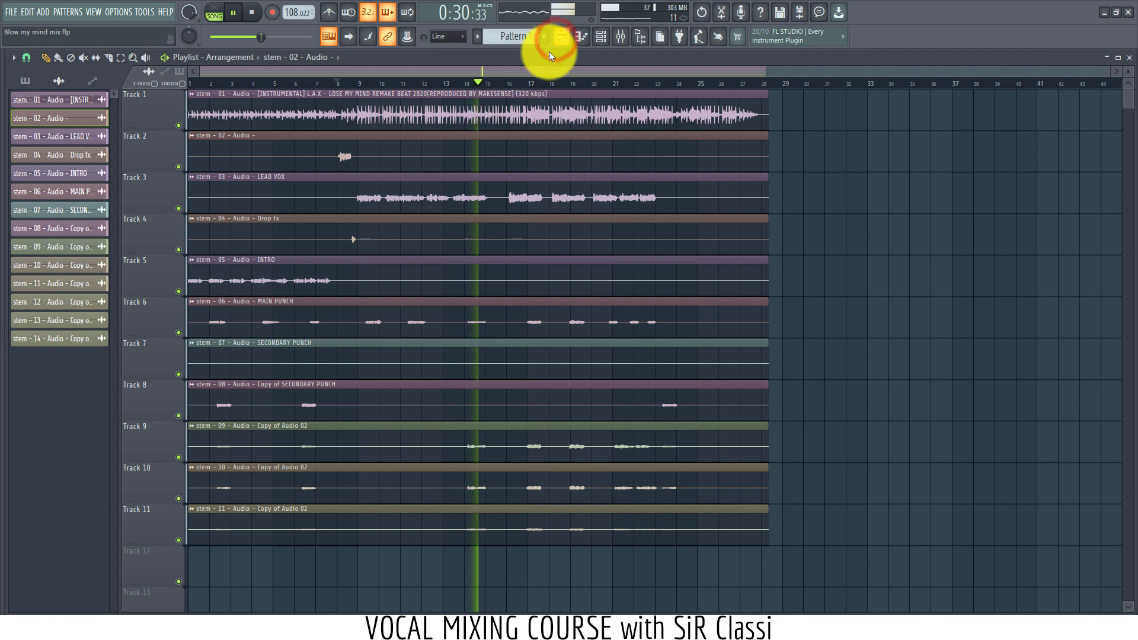
key("space")
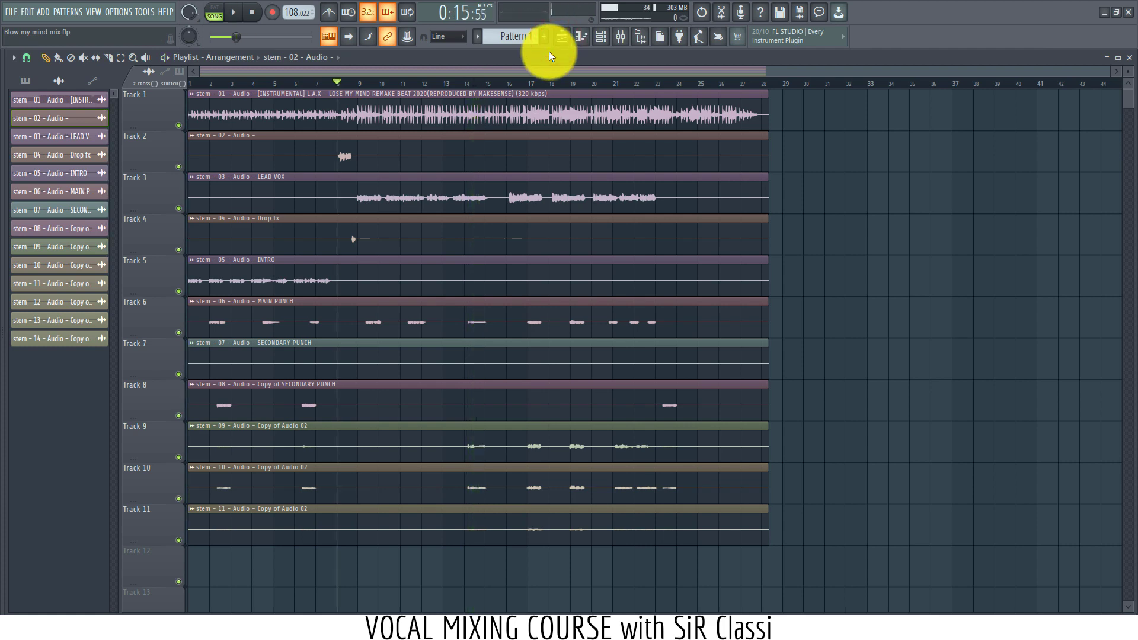
Step: Inspect the Fruity Compressor settings on the PRE LEAD VOX and MAIN PUNCH mixer tracks
left_click(621, 36)
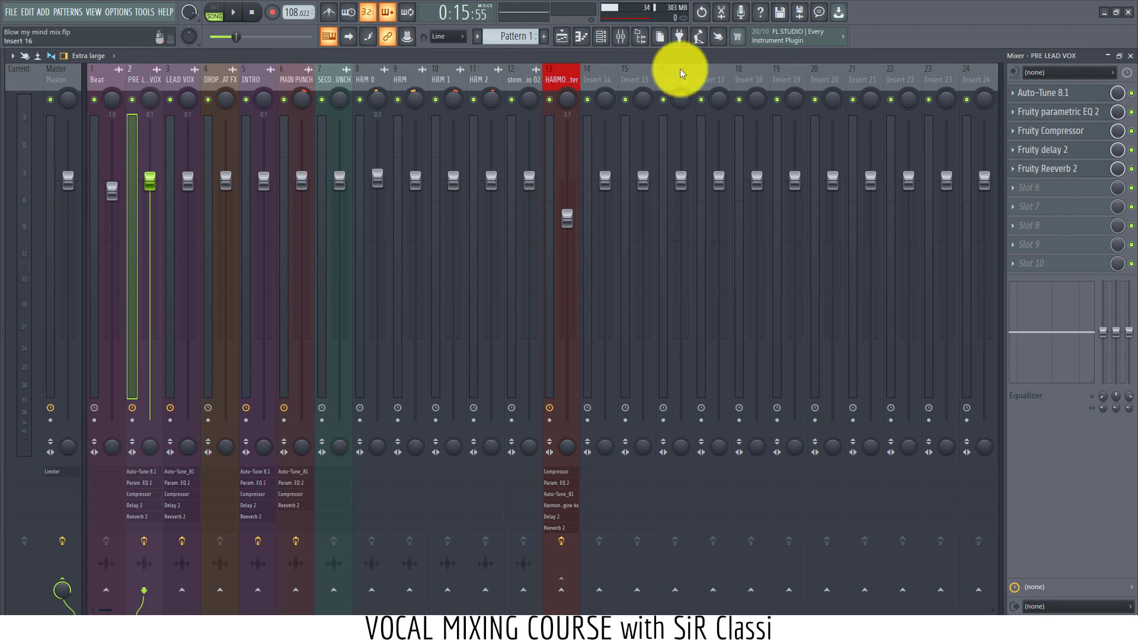
left_click(1081, 135)
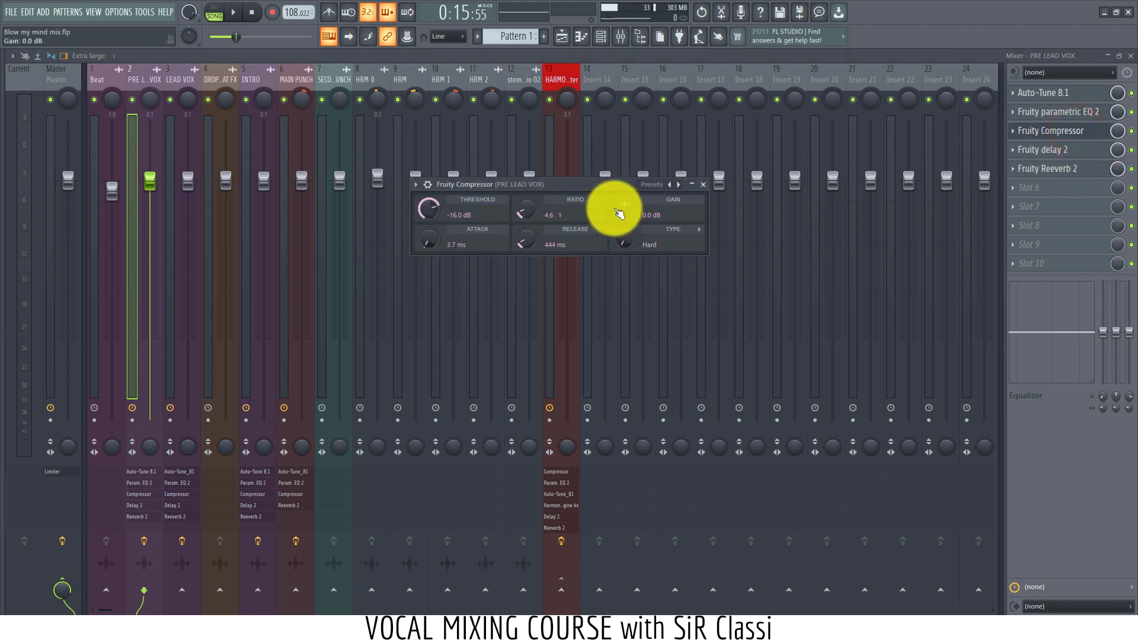
left_click(288, 71)
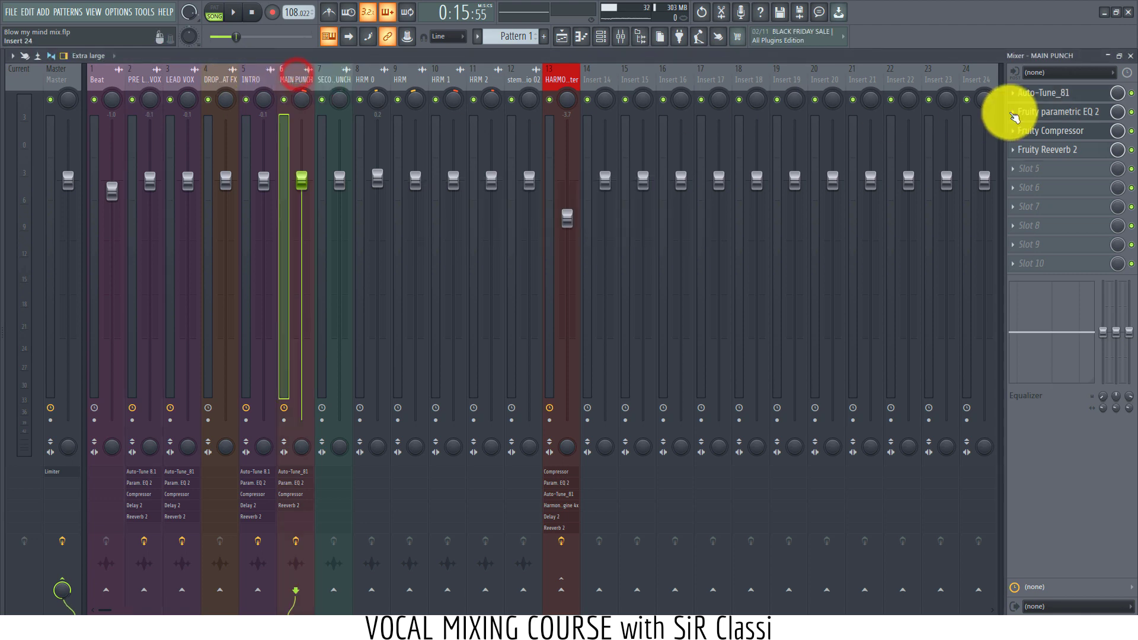
left_click(1052, 136)
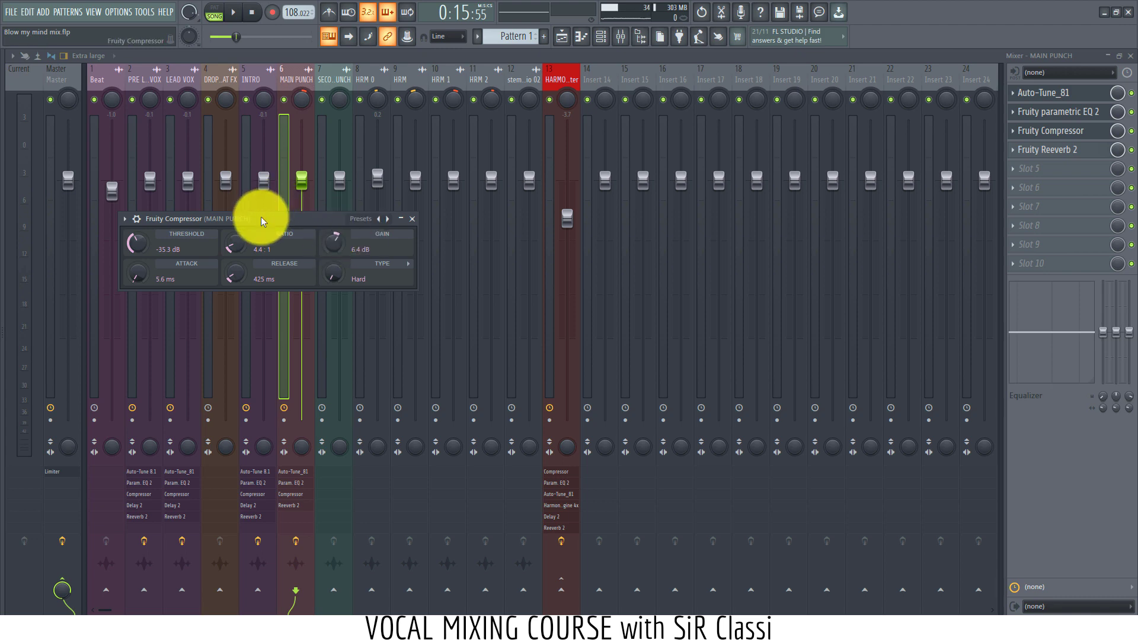
left_click_drag(261, 218, 405, 235)
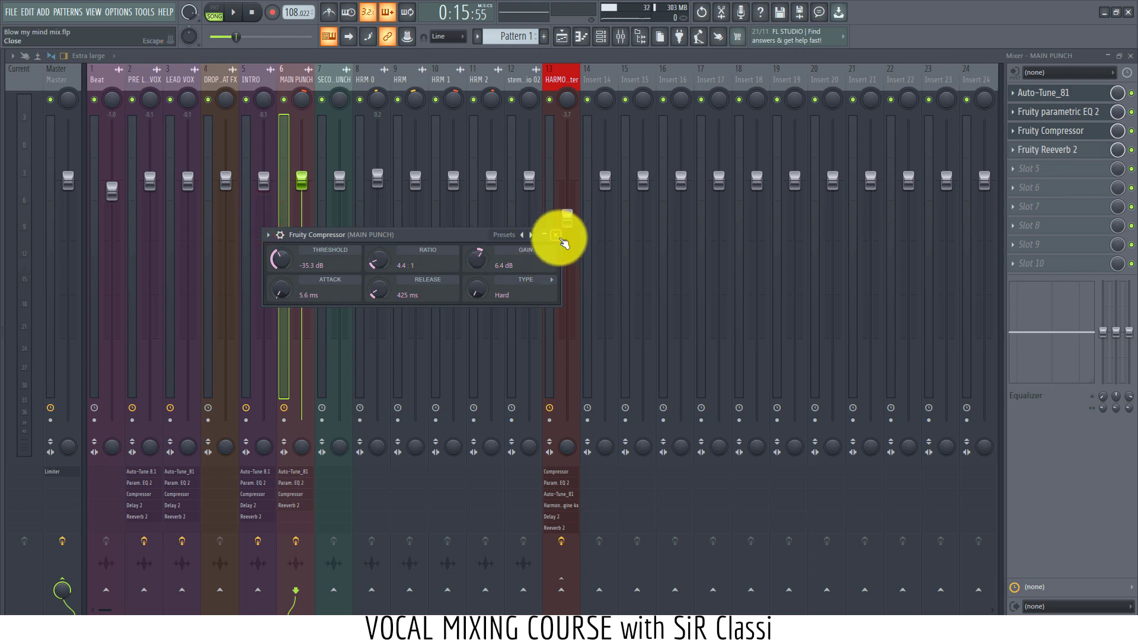
left_click(556, 235)
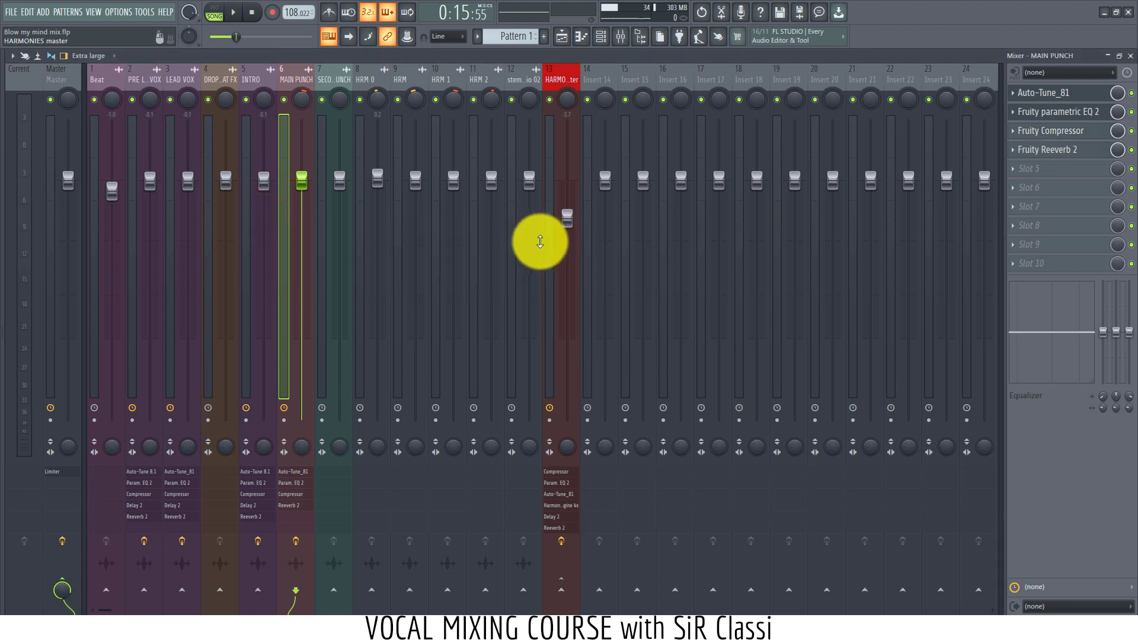
Step: Review the effect chains of the lead, intro, punch and HARMONIES master tracks in the mixer, with a look at the arrangement
left_click(561, 37)
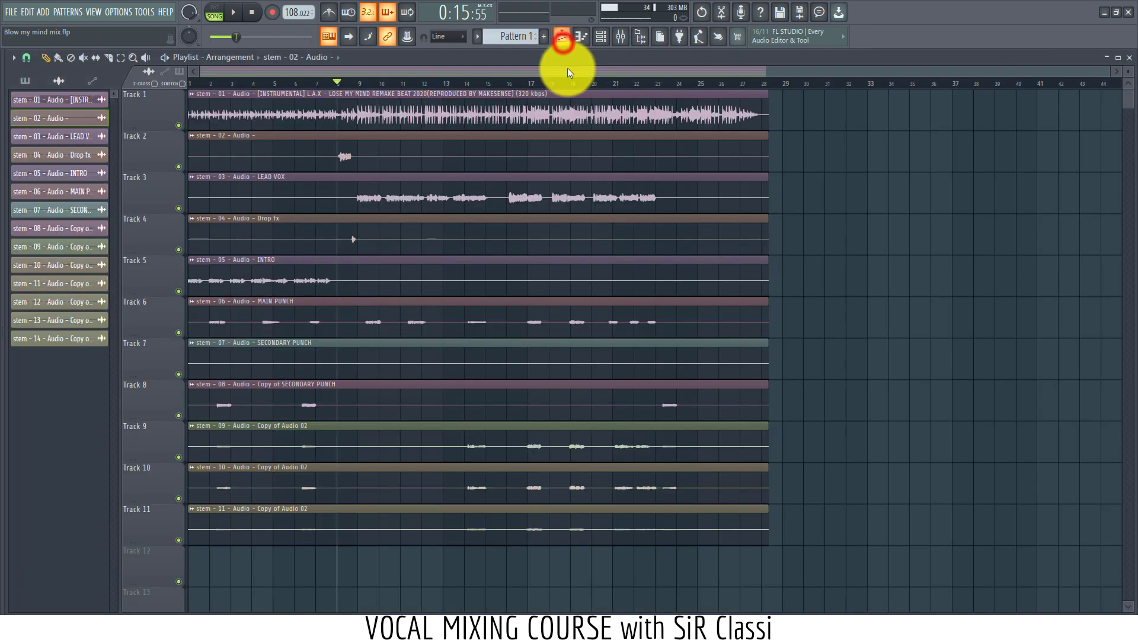
left_click(621, 38)
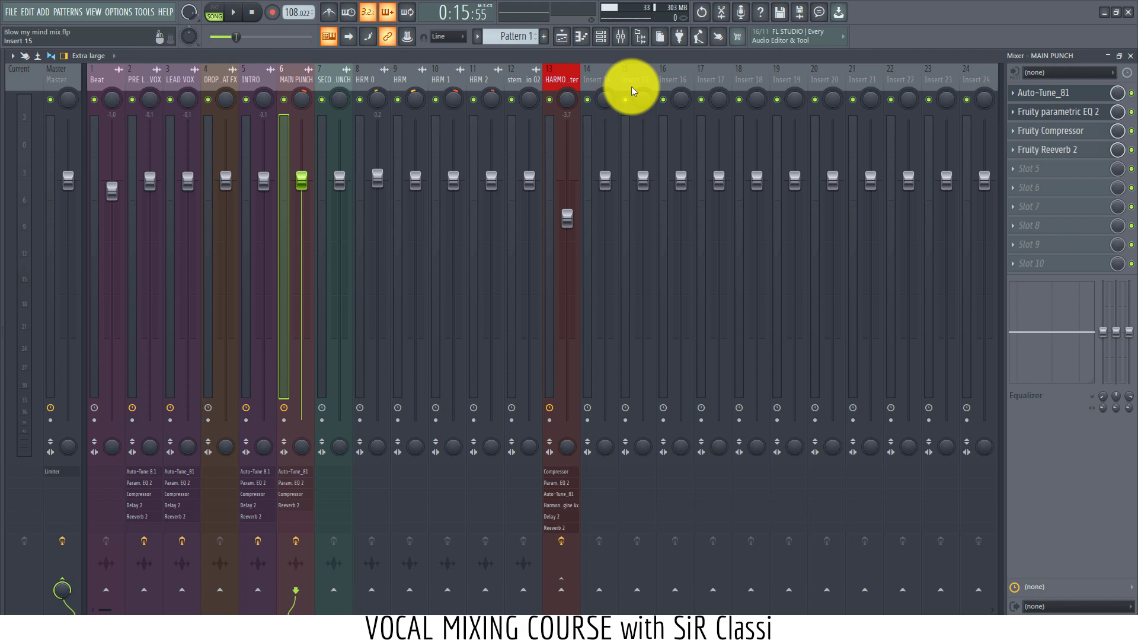
left_click(560, 79)
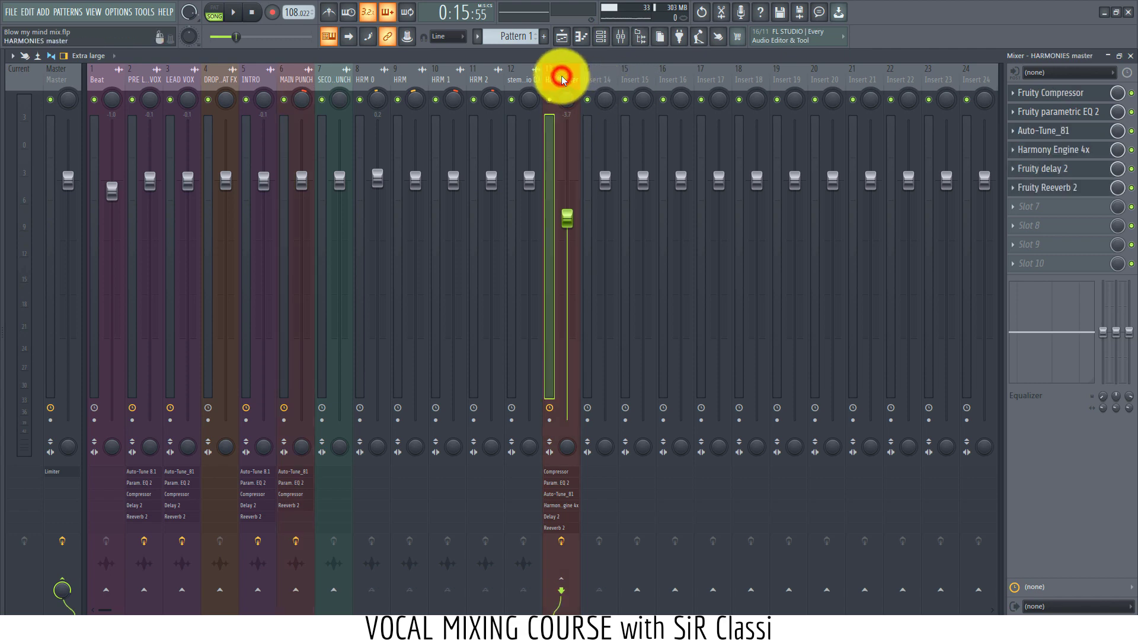
left_click(287, 79)
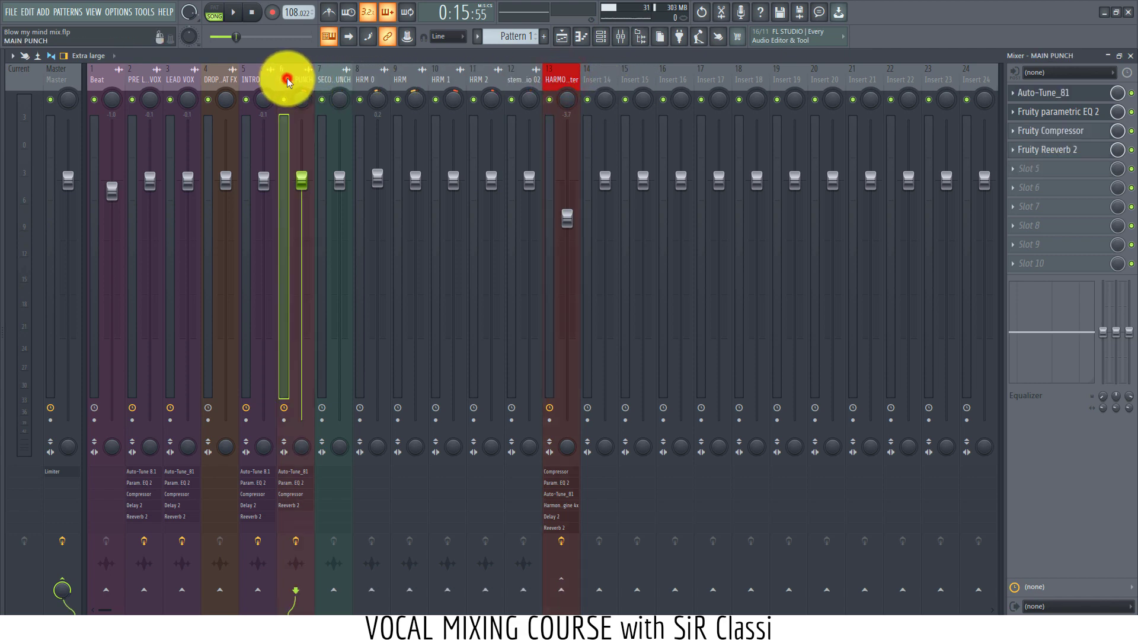
left_click(565, 76, "ctrl")
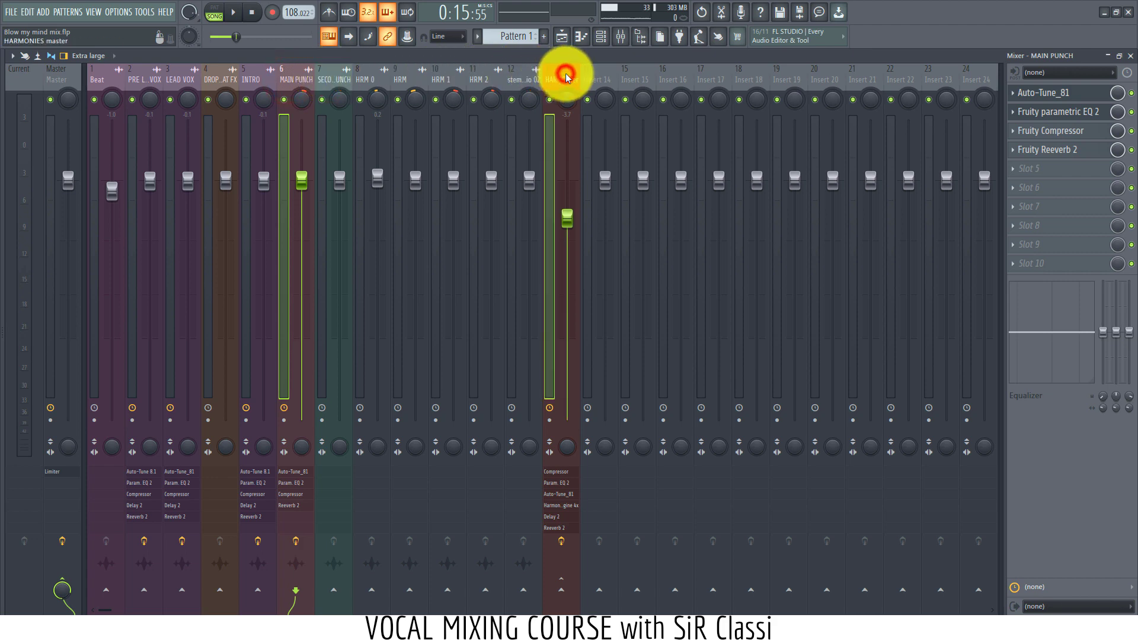
left_click(297, 81)
left_click(339, 81)
left_click(280, 83)
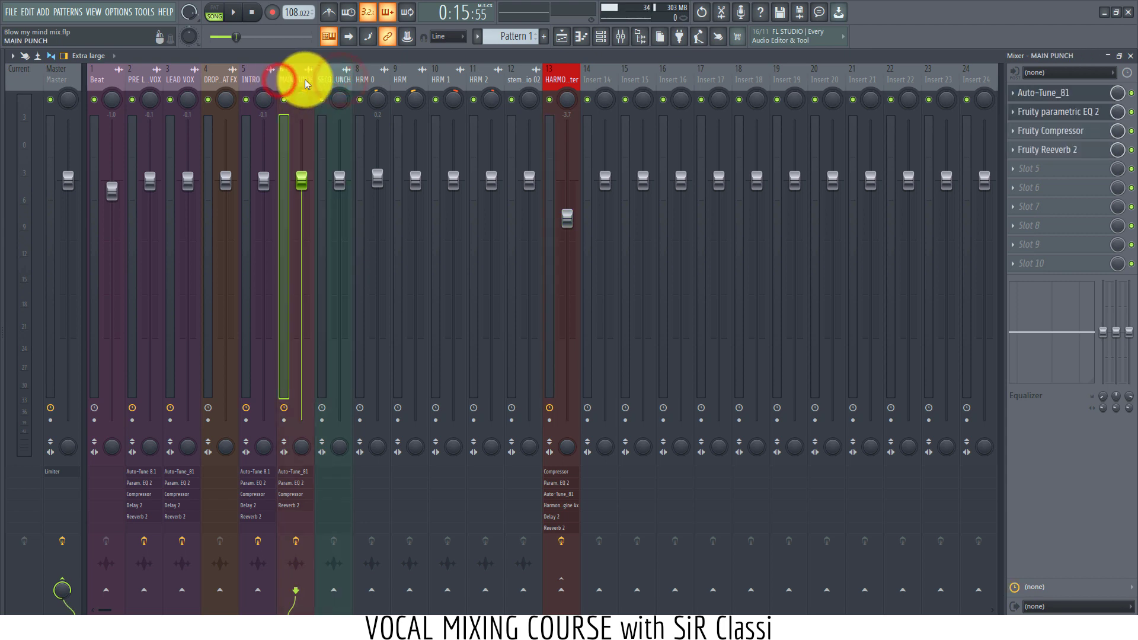
left_click(320, 79)
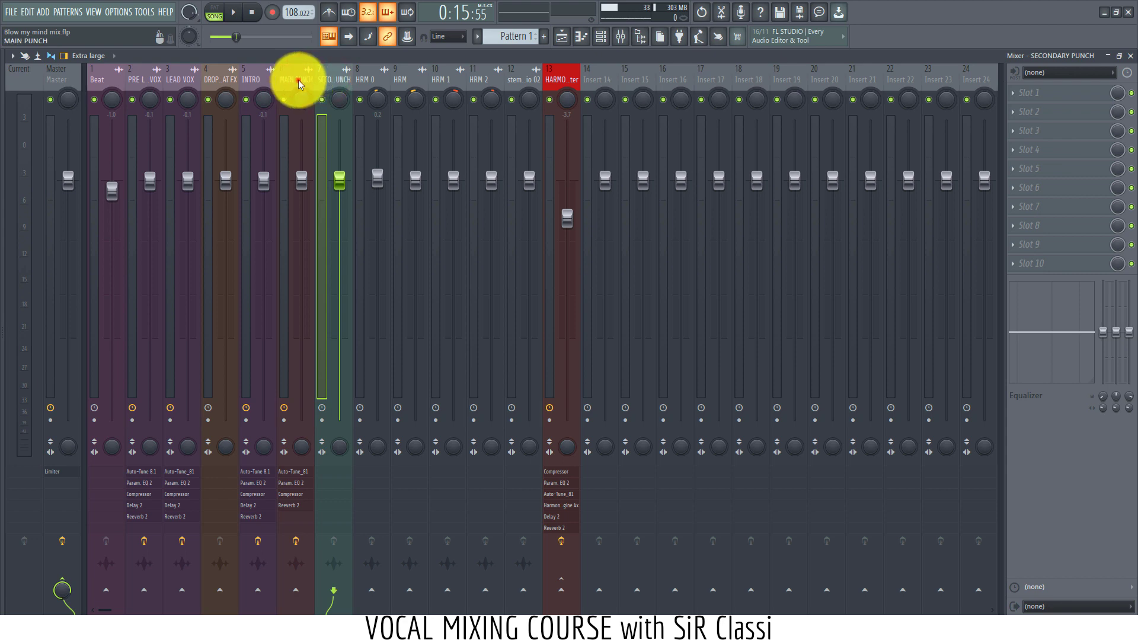
left_click(298, 80)
left_click(249, 77)
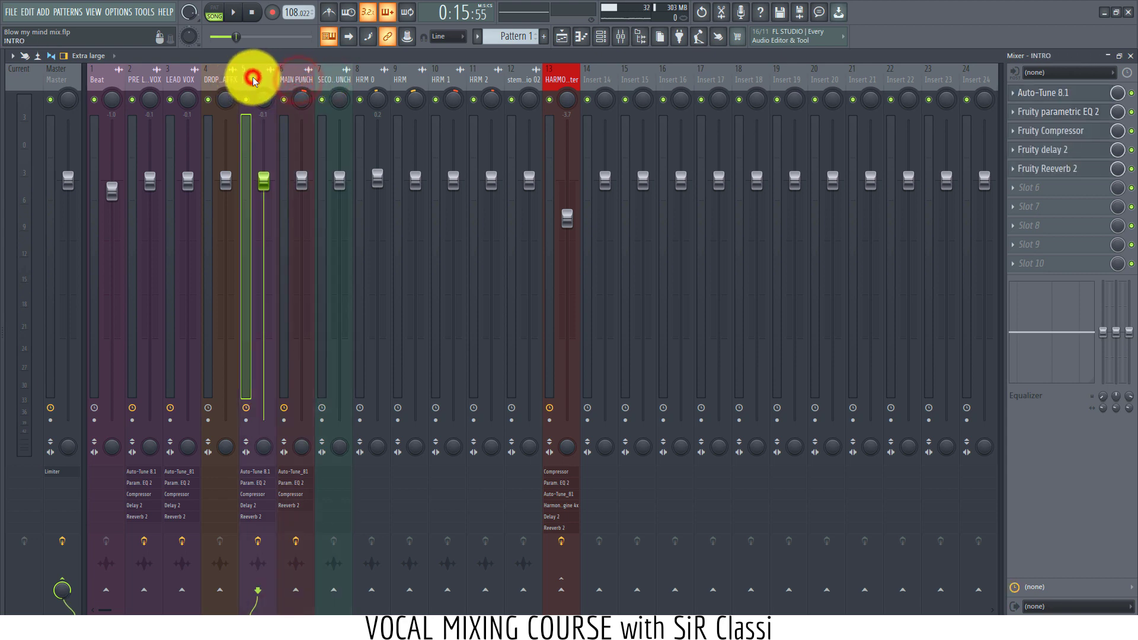
left_click(178, 78)
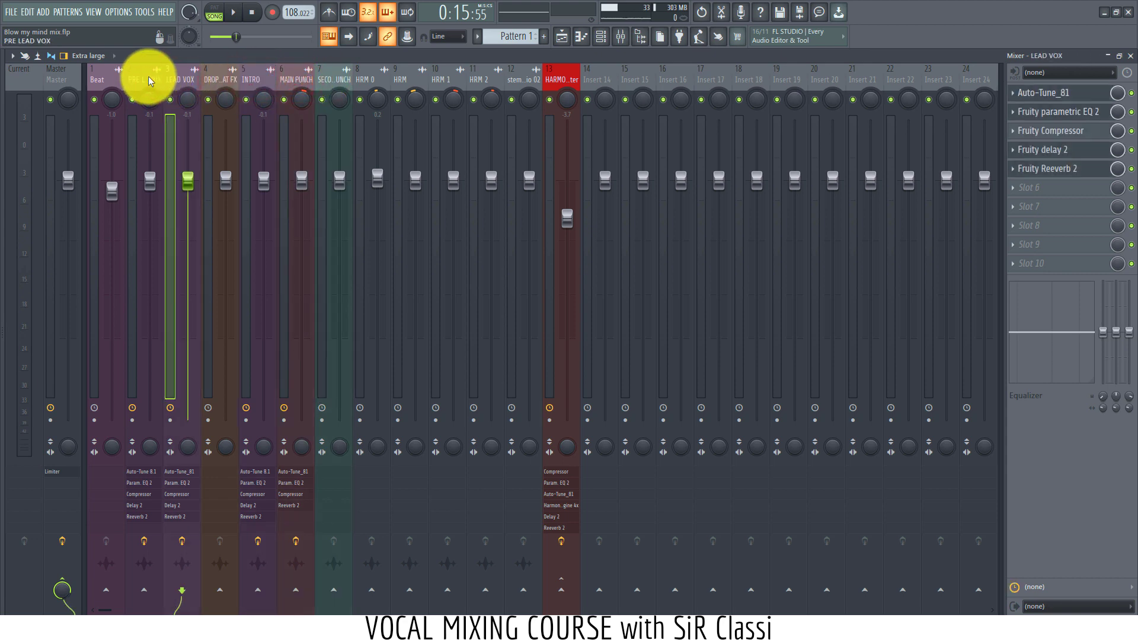
left_click(148, 76)
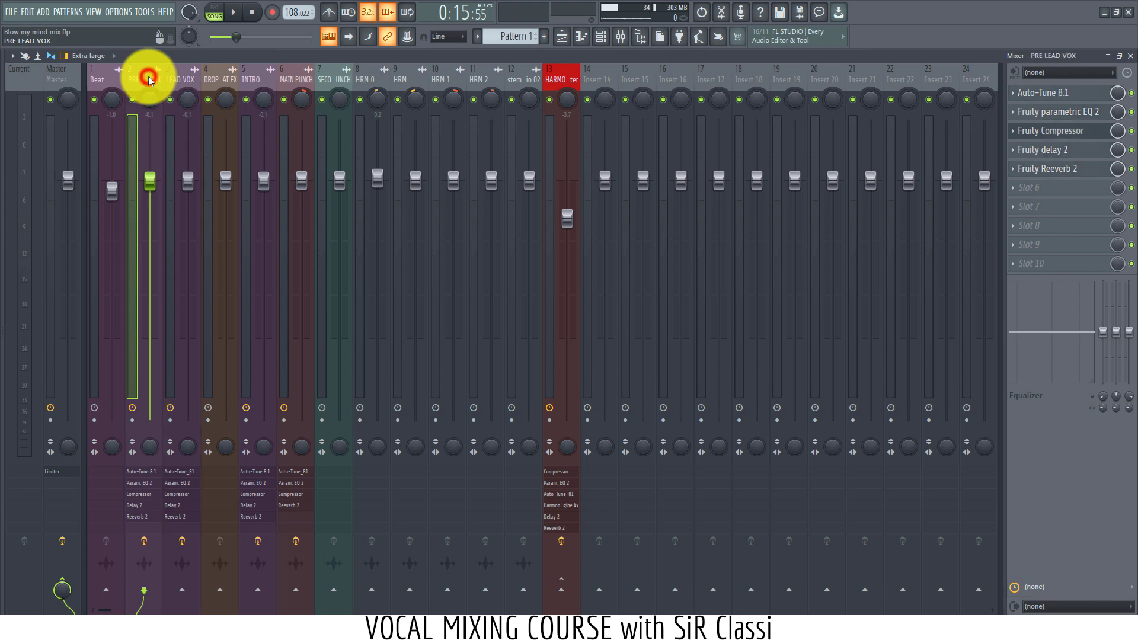
left_click(232, 74)
left_click(265, 76)
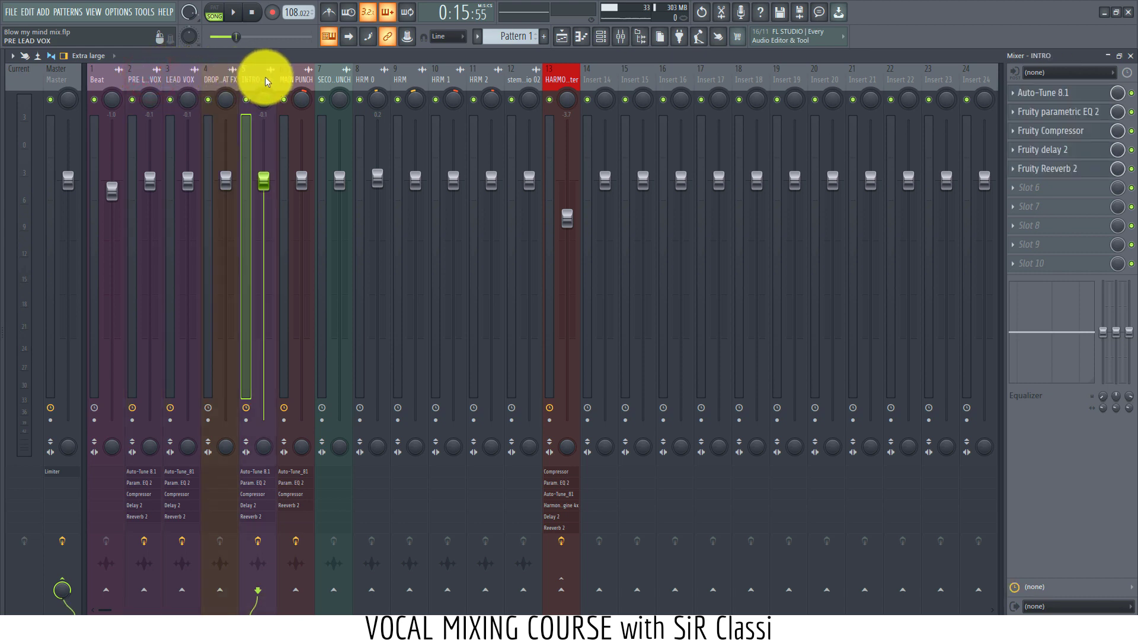
left_click(299, 78)
left_click(329, 76)
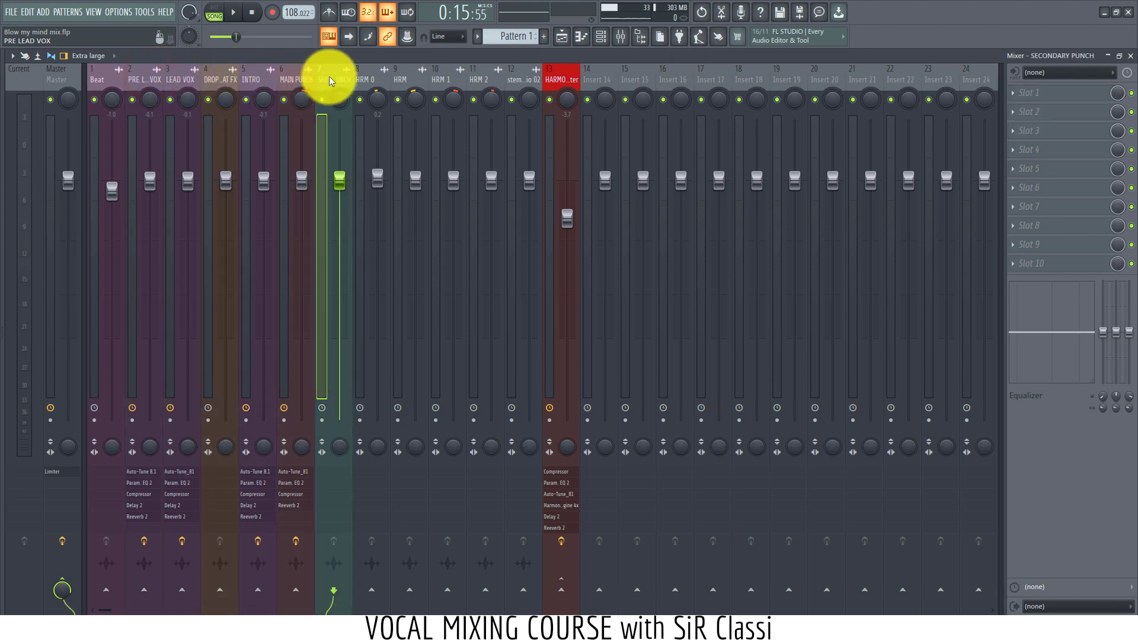
Step: Route mixer tracks 2 to 6 and HARMONIES master together to Insert 17, naming the group VOX GRP
left_click_drag(329, 76, 297, 79)
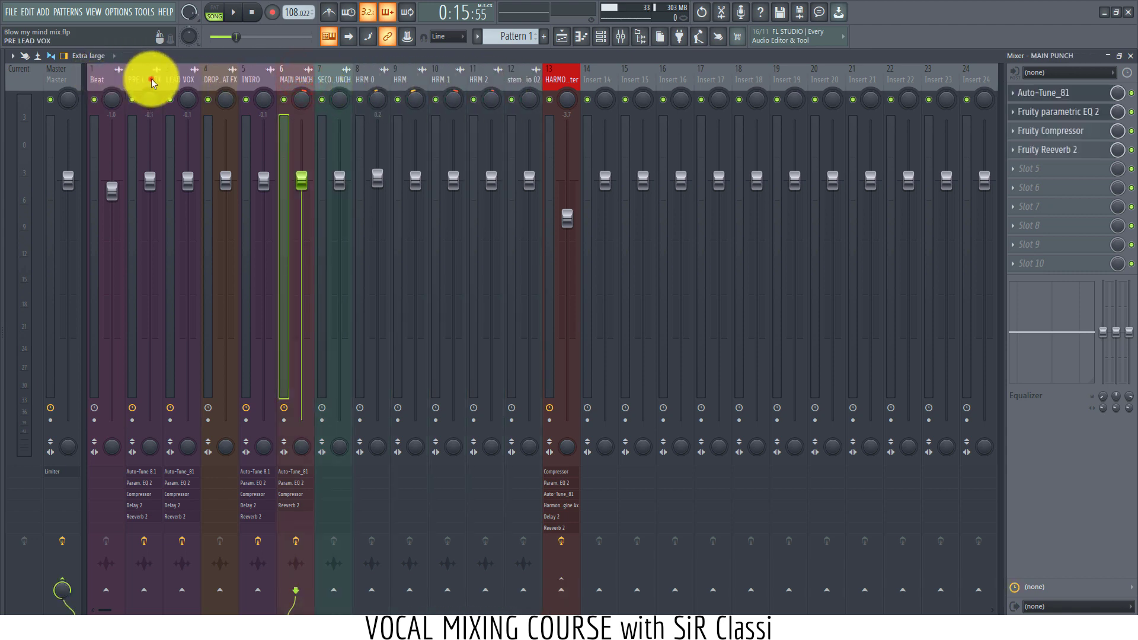
left_click(151, 79, "ctrl")
left_click(178, 76, "ctrl")
left_click(215, 76, "ctrl")
left_click(265, 72, "ctrl")
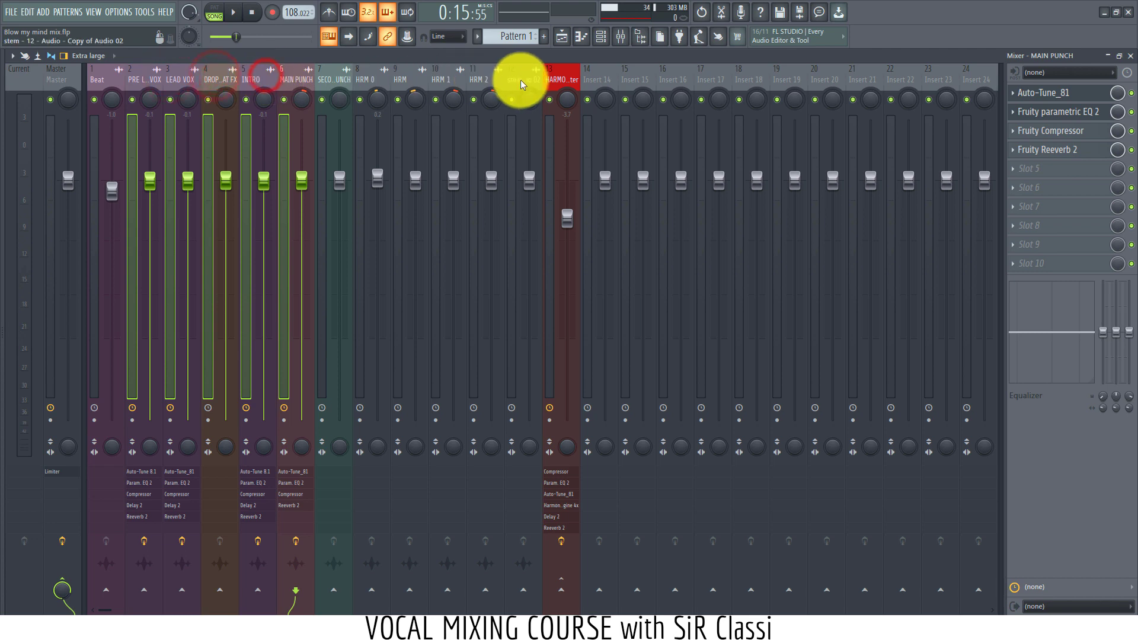
left_click(568, 78, "ctrl")
left_click(714, 77, "ctrl")
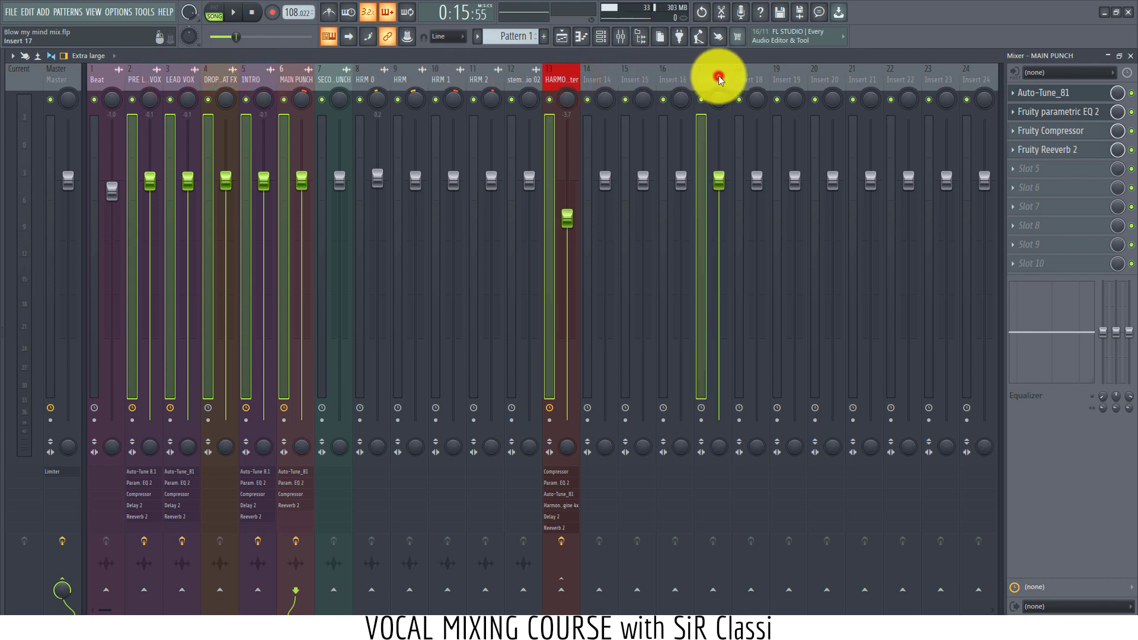
right_click(718, 77)
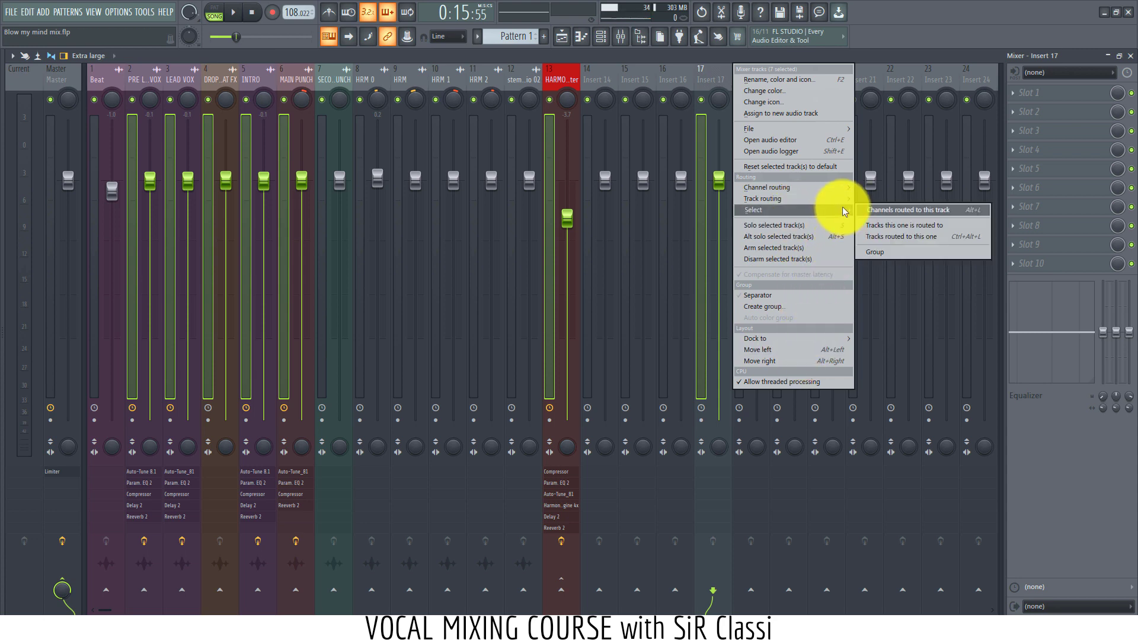
mouse_move(846, 200)
left_click(880, 266)
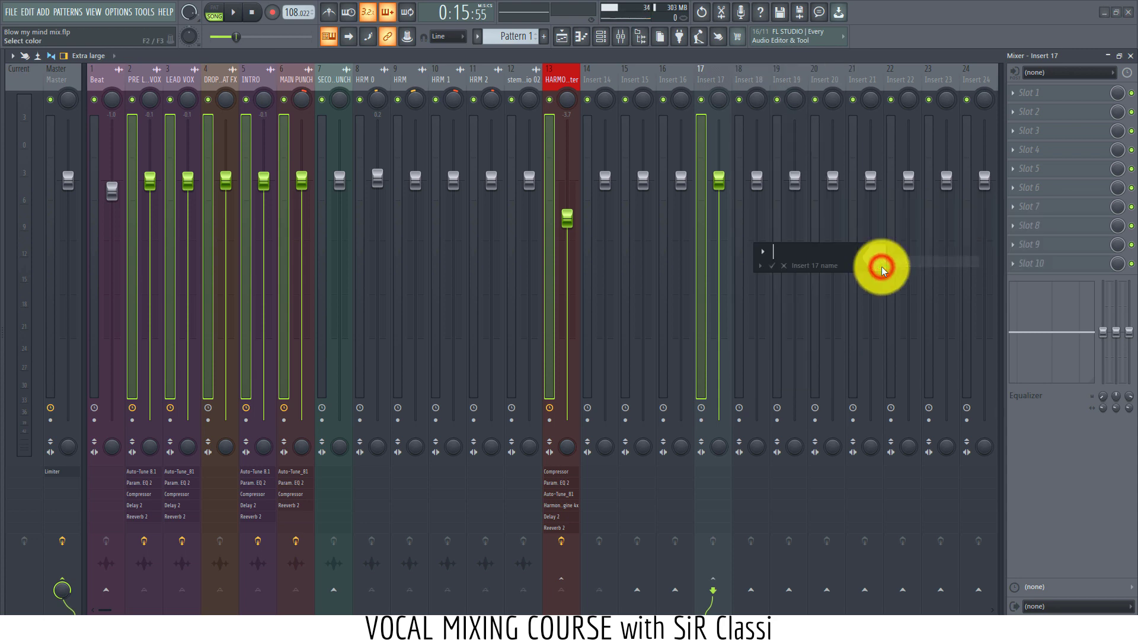
type("VO")
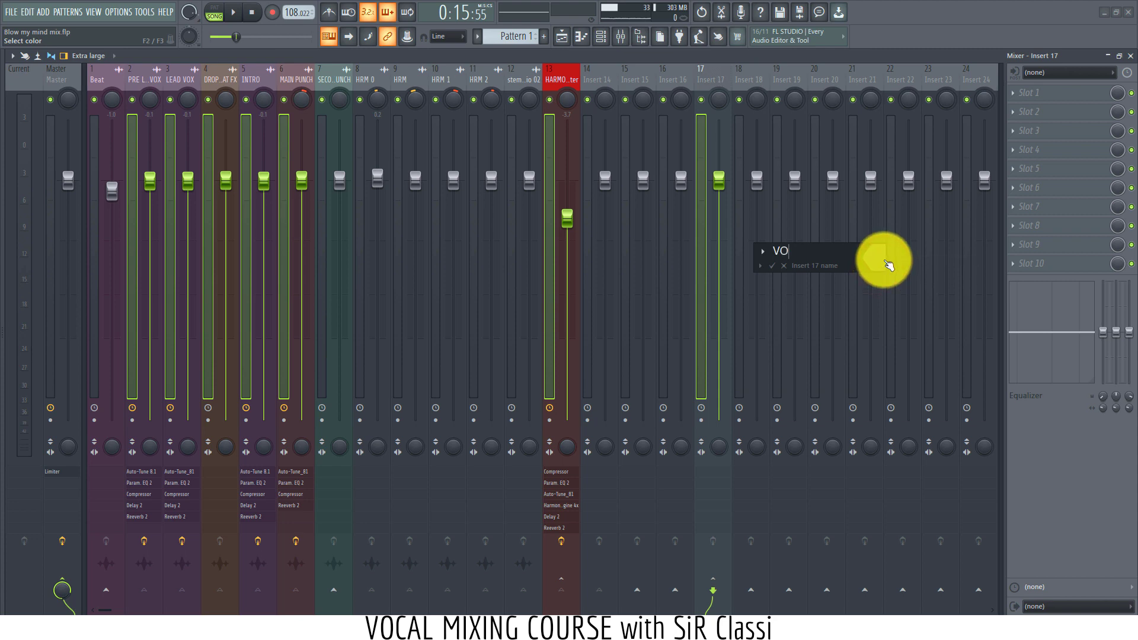
type("X GRP")
key("Return")
Step: Set the VOX GRP master track's color to yellow green (#A8C212)
left_click_drag(729, 66, 707, 80)
right_click(708, 81)
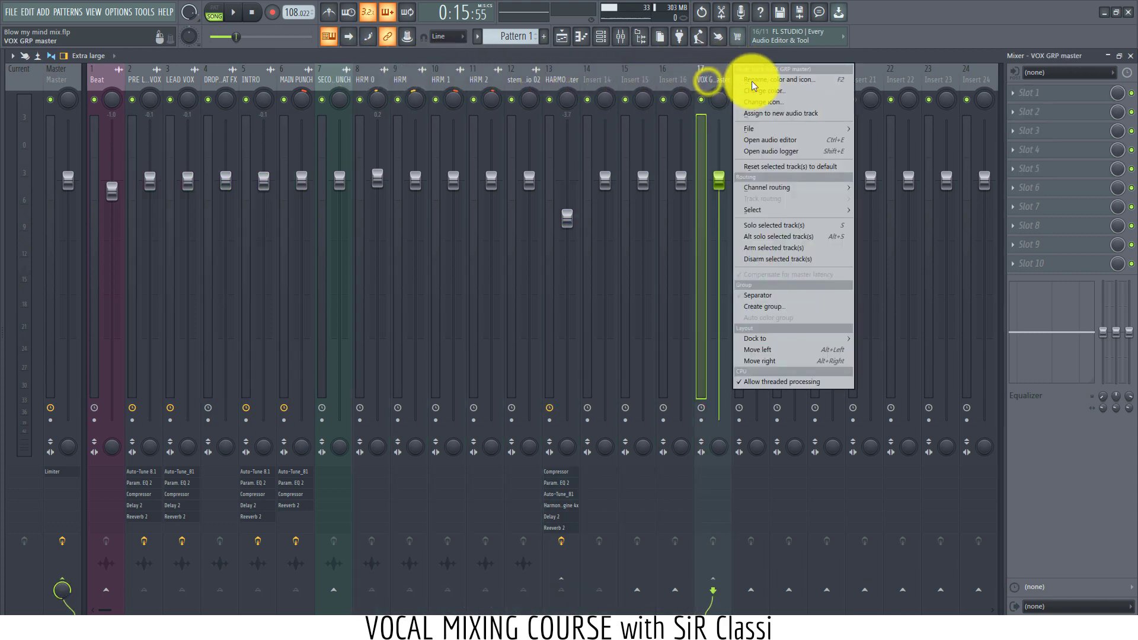
left_click(773, 86)
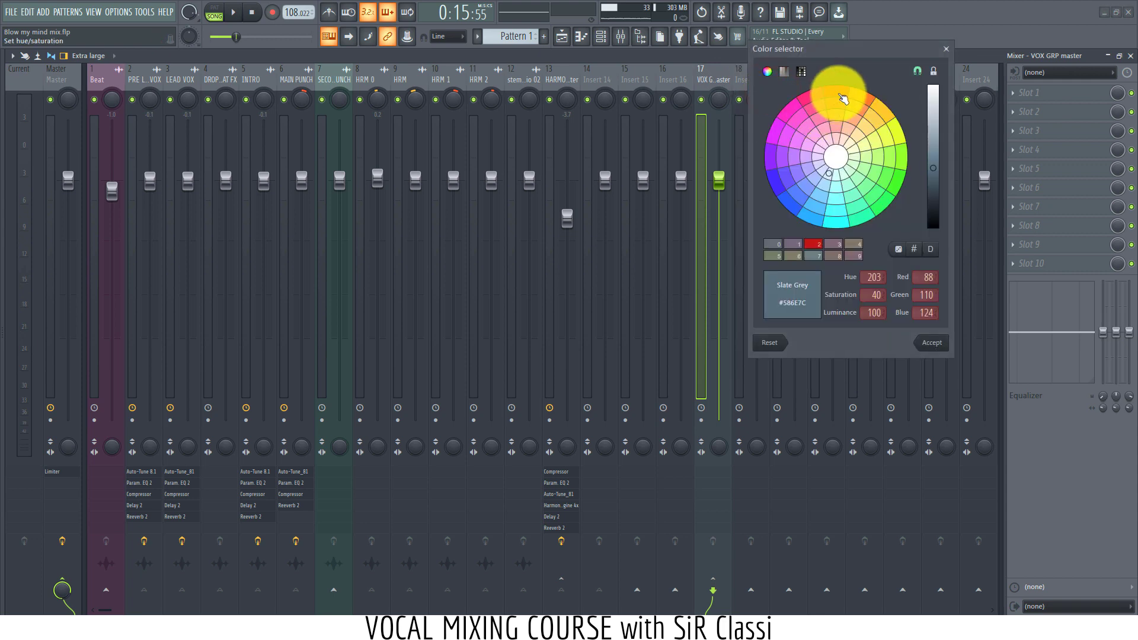
left_click(896, 133)
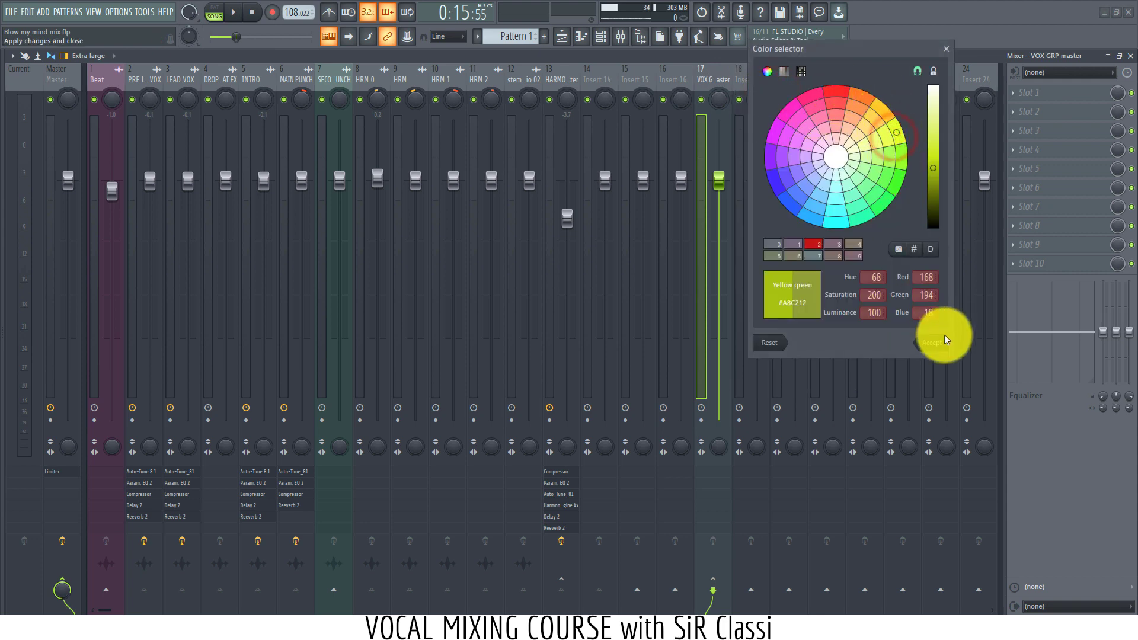
left_click(942, 336)
left_click(801, 71)
Step: Load WaveShell1-VST 10.0 into the first effect slot of the VOX GRP master track
left_click(717, 77)
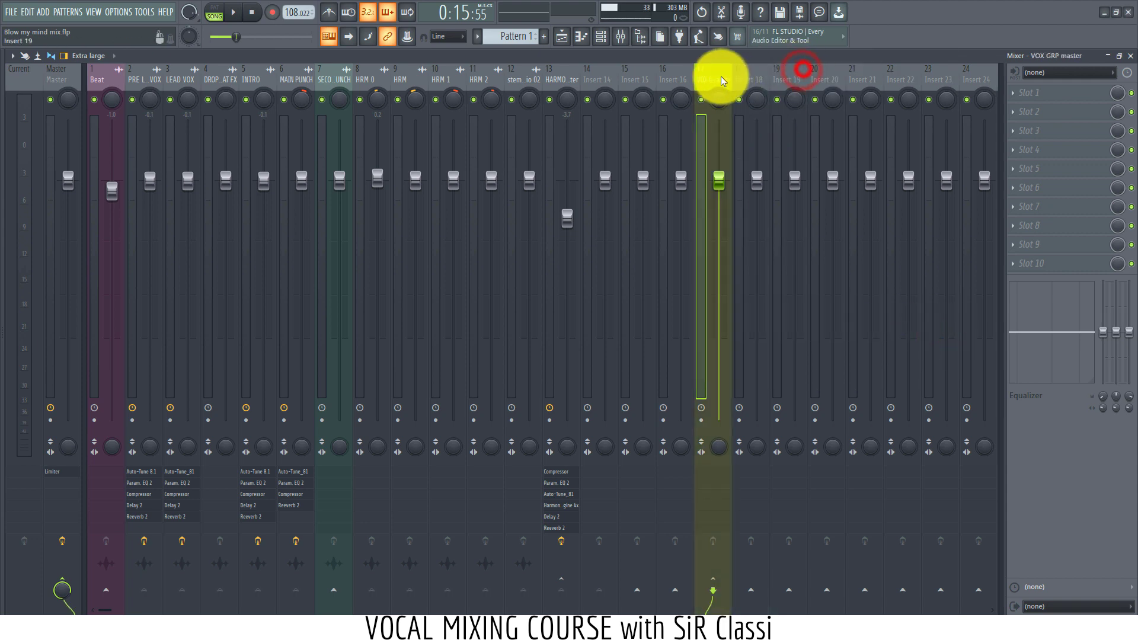
left_click(1059, 96)
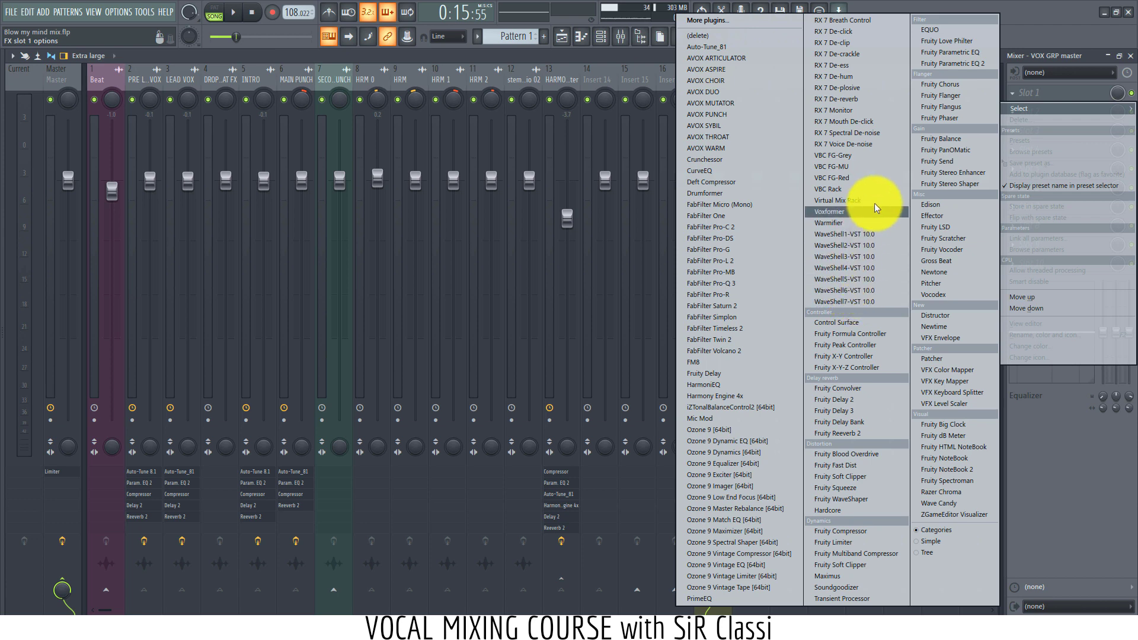
left_click(862, 236)
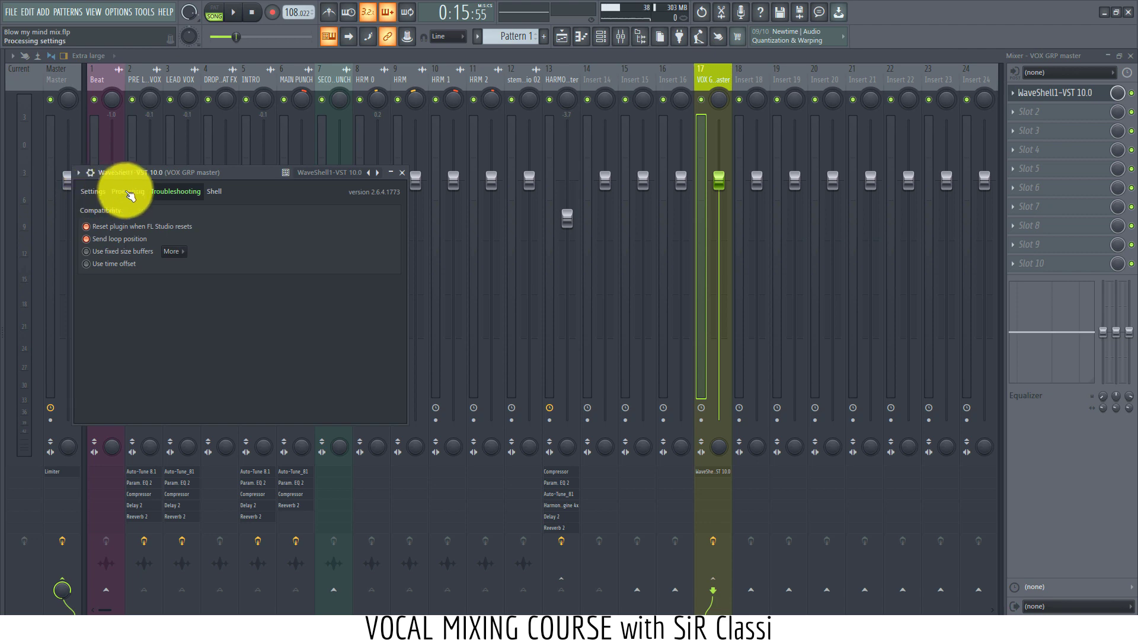
Step: Look through the WaveShell1 wrapper's compatibility and other settings, then browse its shell list of Waves plugins
left_click(187, 258)
left_click(221, 233)
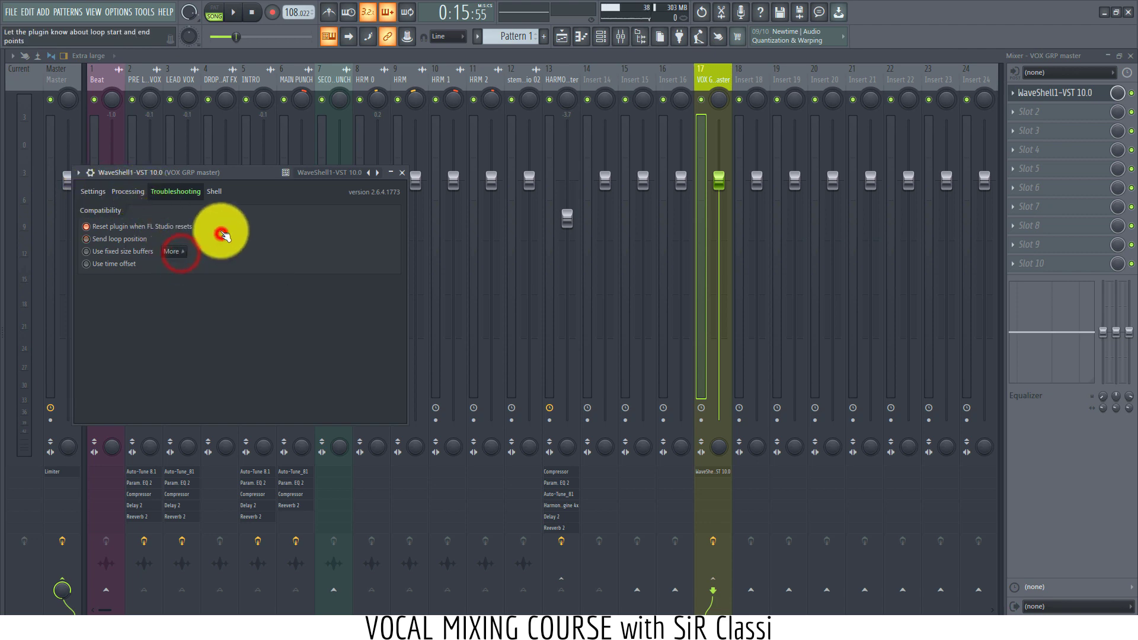
left_click(94, 192)
left_click(128, 193)
left_click(175, 192)
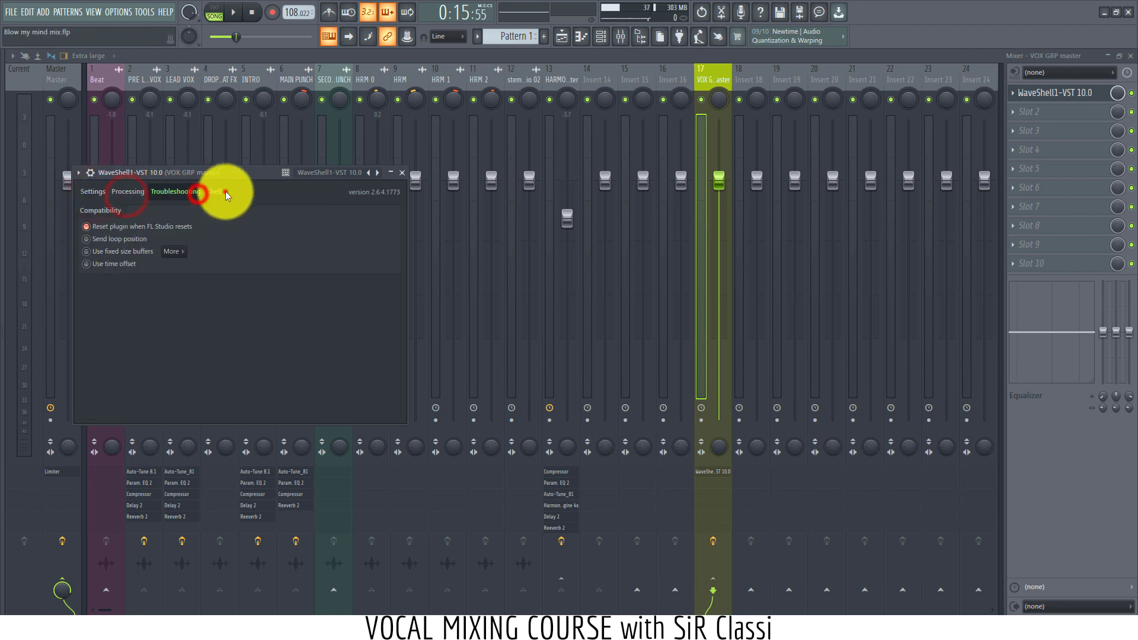
left_click(217, 192)
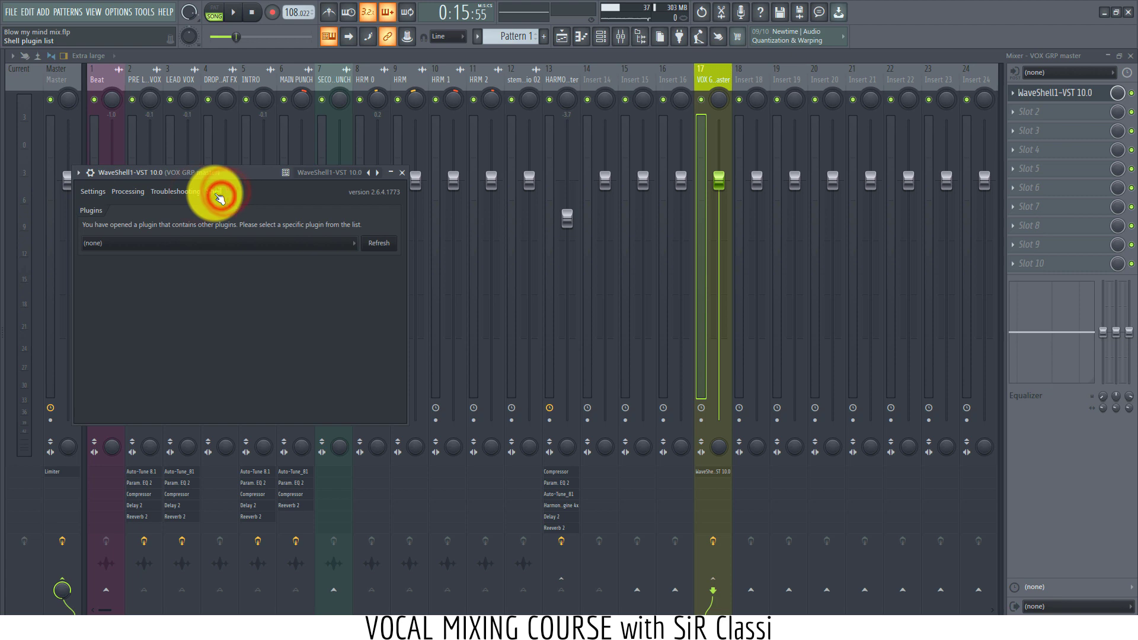
left_click(190, 243)
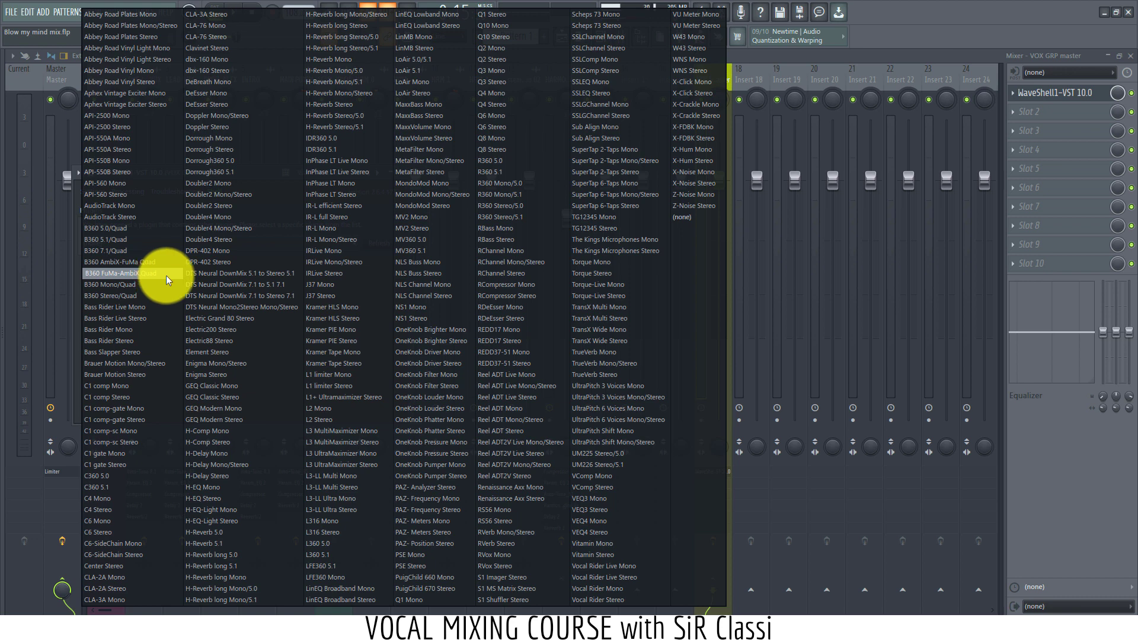
Step: Replace the plugin in the VOX GRP master's first slot with WaveShell2-VST 10.0 and browse its shell plugin list
left_click(1017, 95)
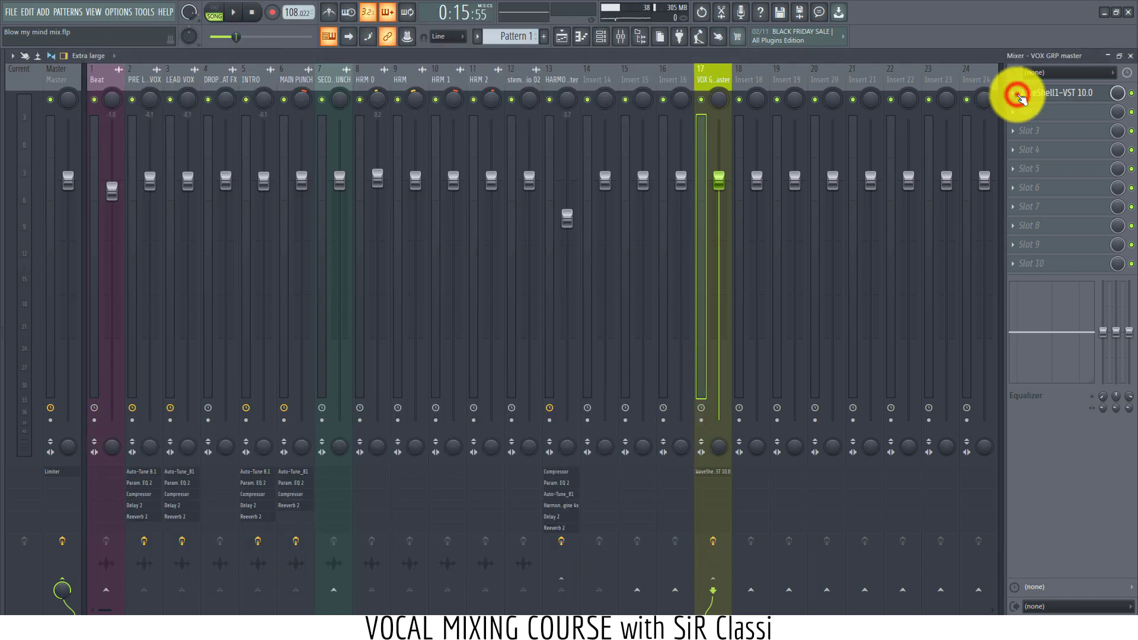
left_click(1015, 97)
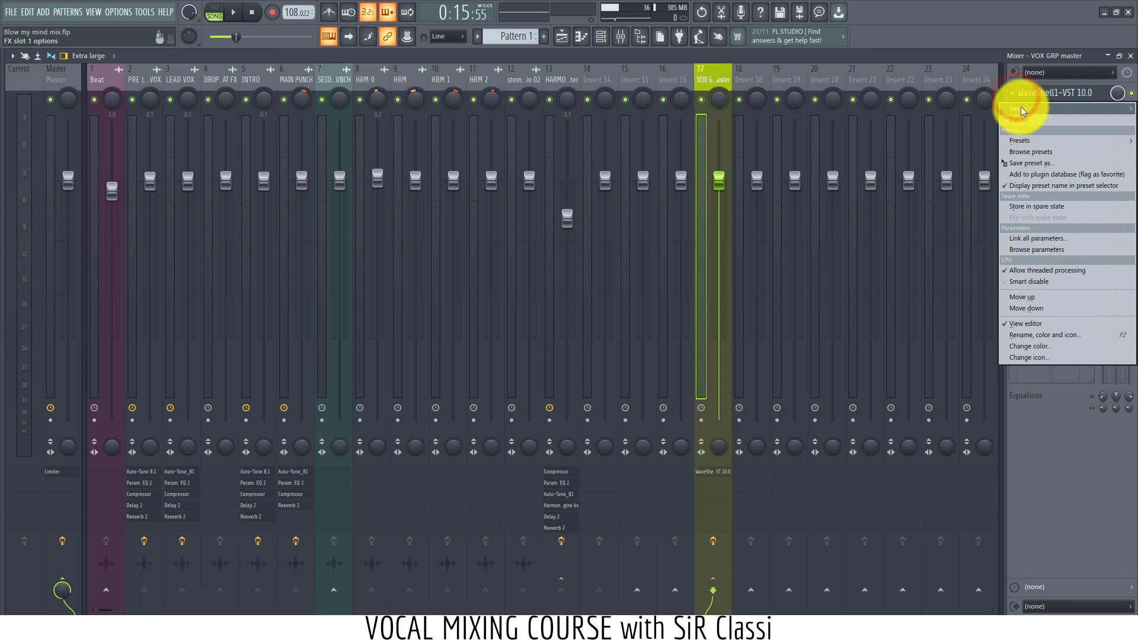
mouse_move(1018, 108)
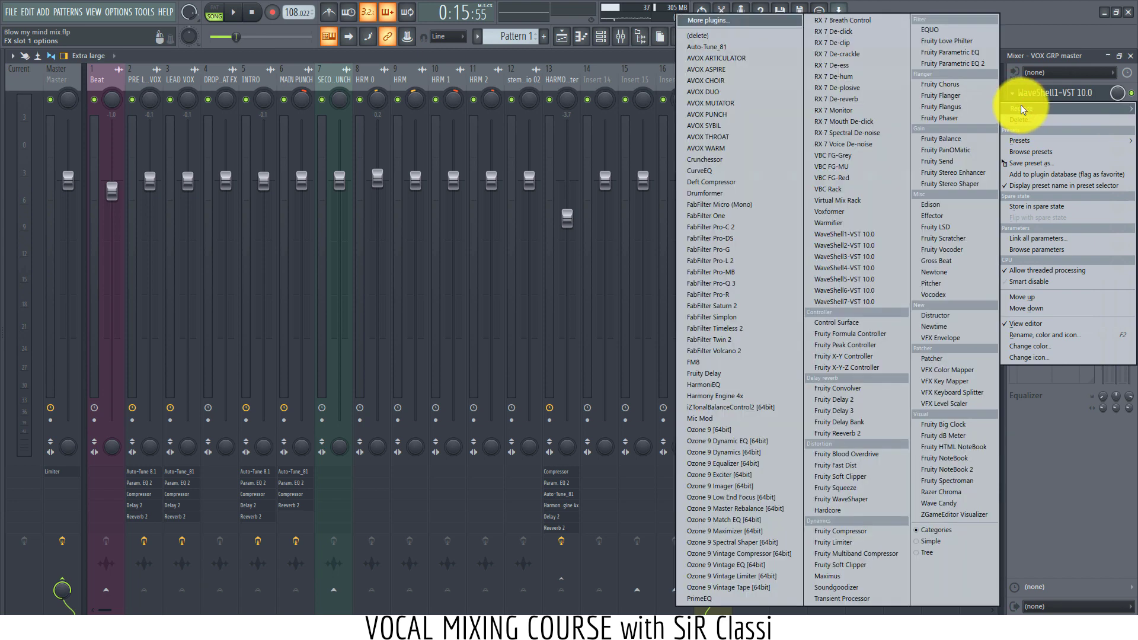
left_click(865, 246)
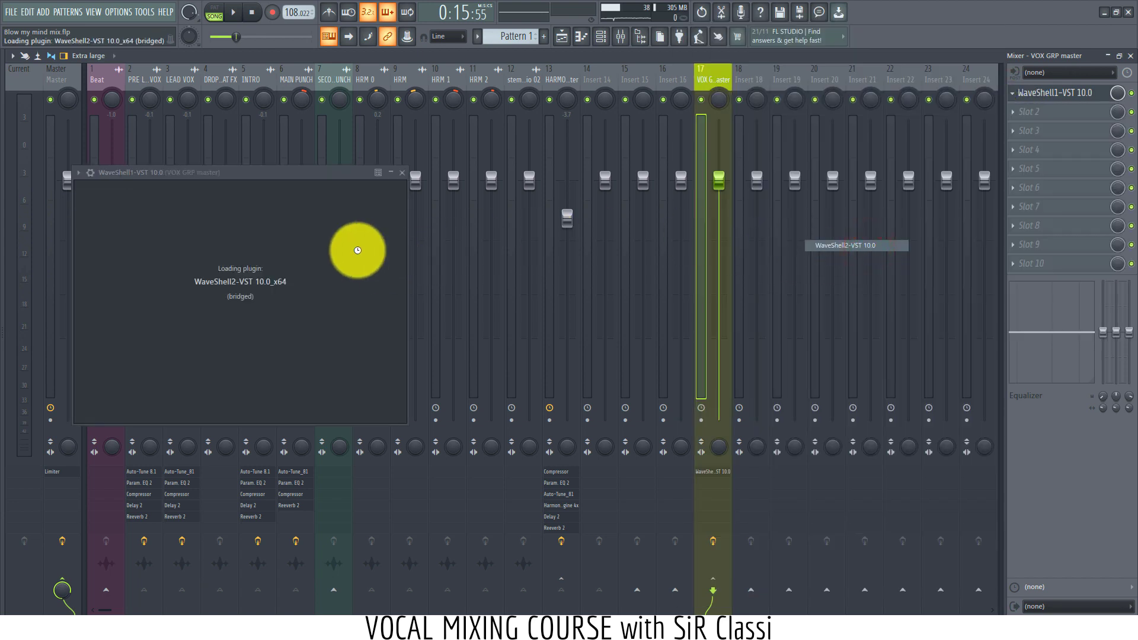
left_click(211, 192)
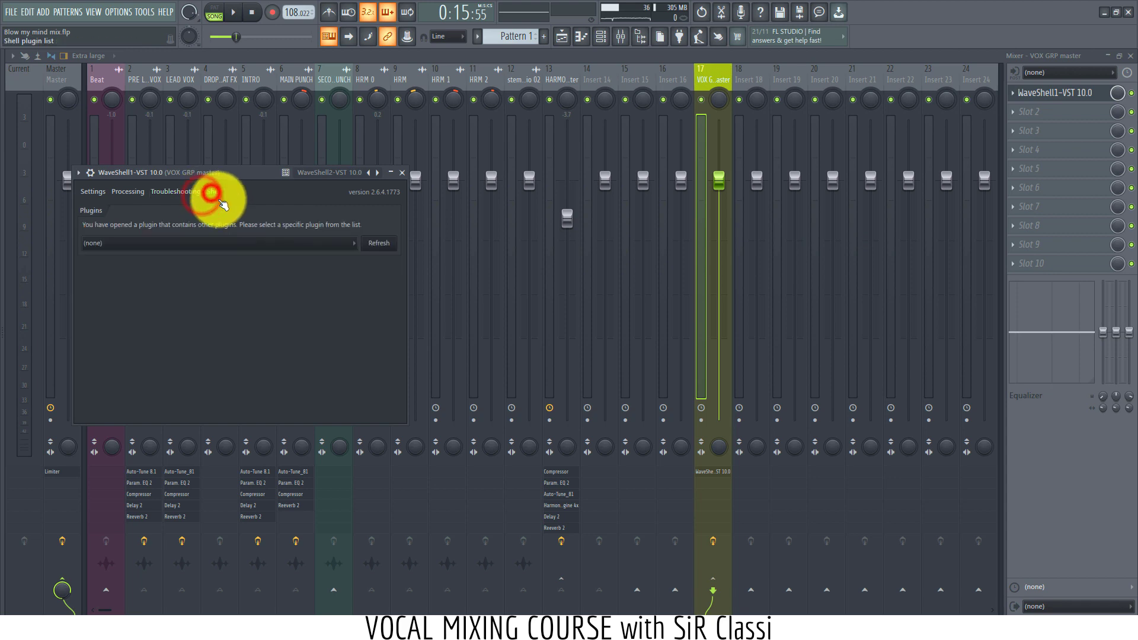
left_click(198, 244)
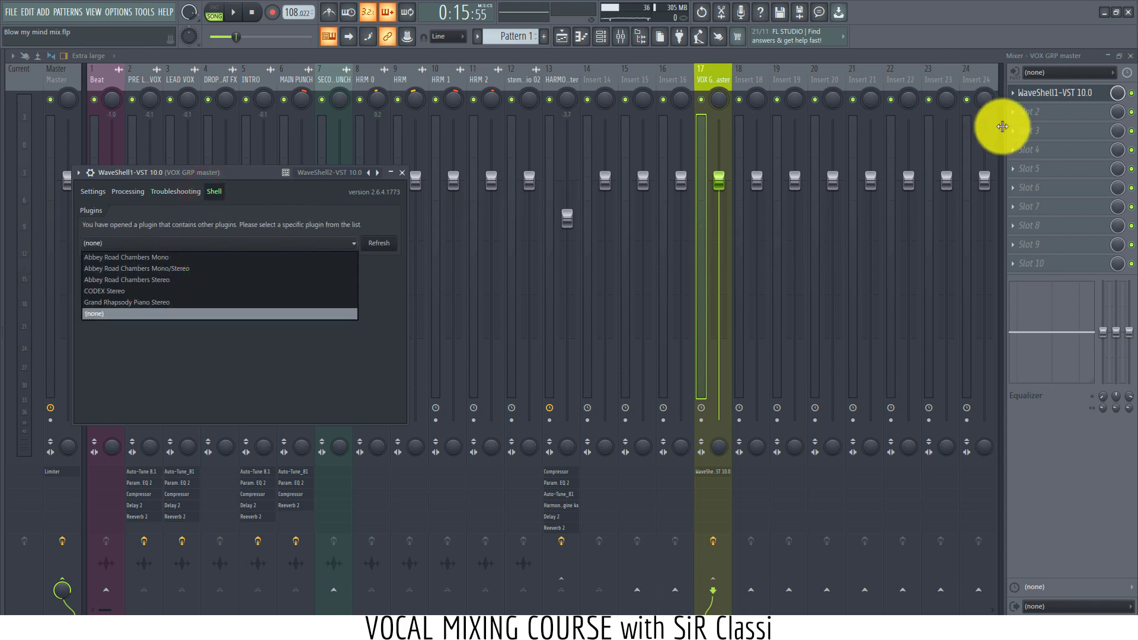
Step: Replace WaveShell2 on the VOX GRP master with WaveShell3-VST 10.0 and browse the plugins in its shell
left_click(1019, 98)
mouse_move(1014, 108)
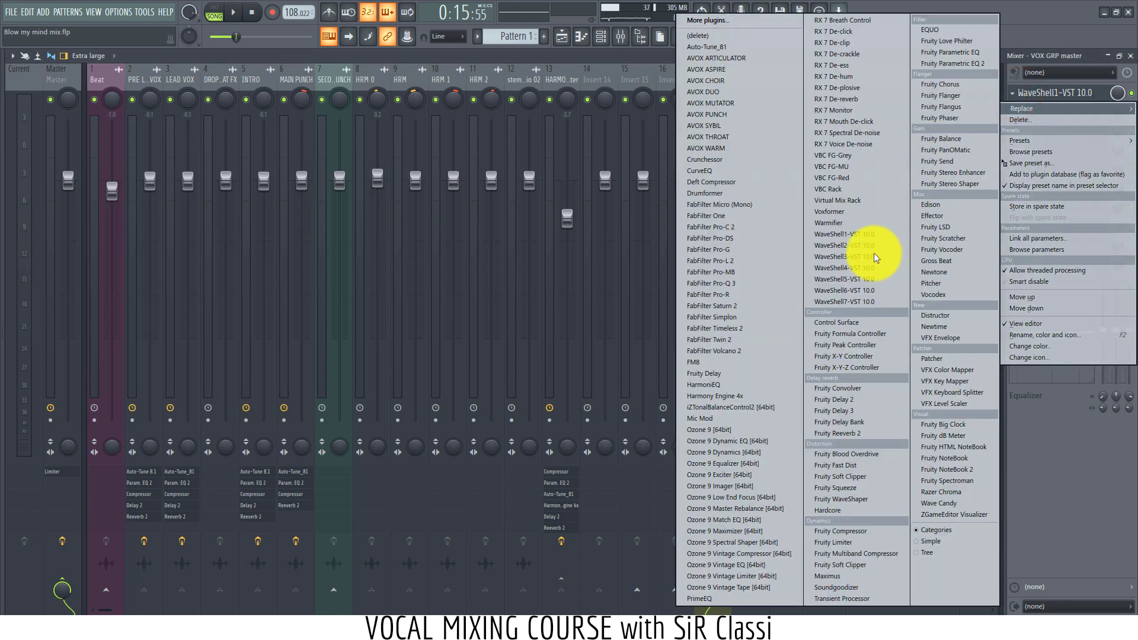
left_click(857, 257)
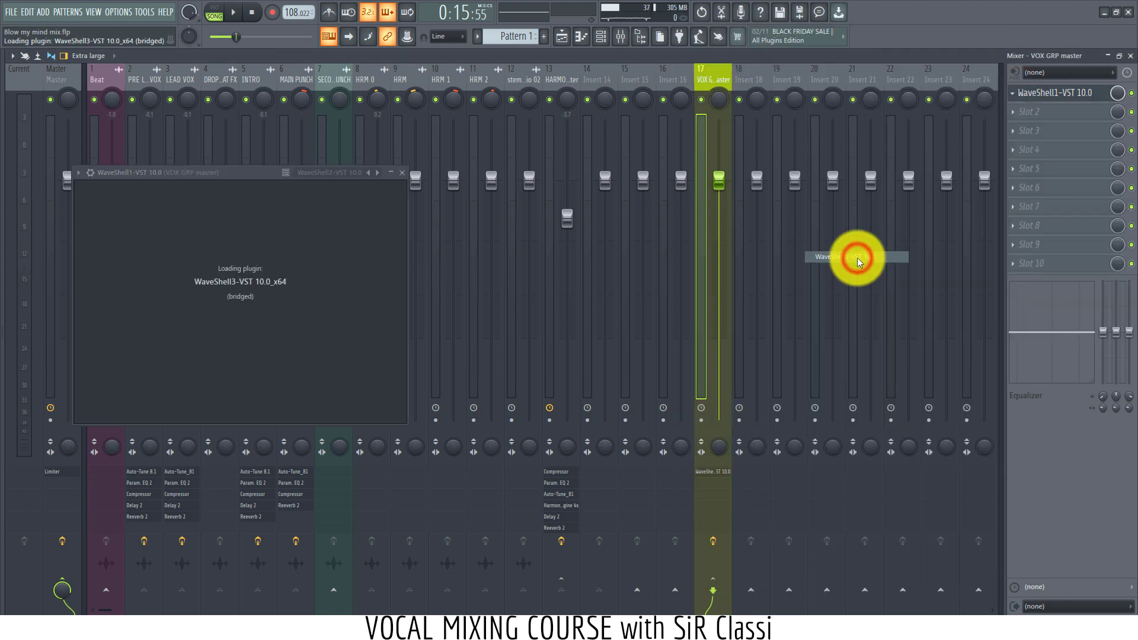
left_click(175, 191)
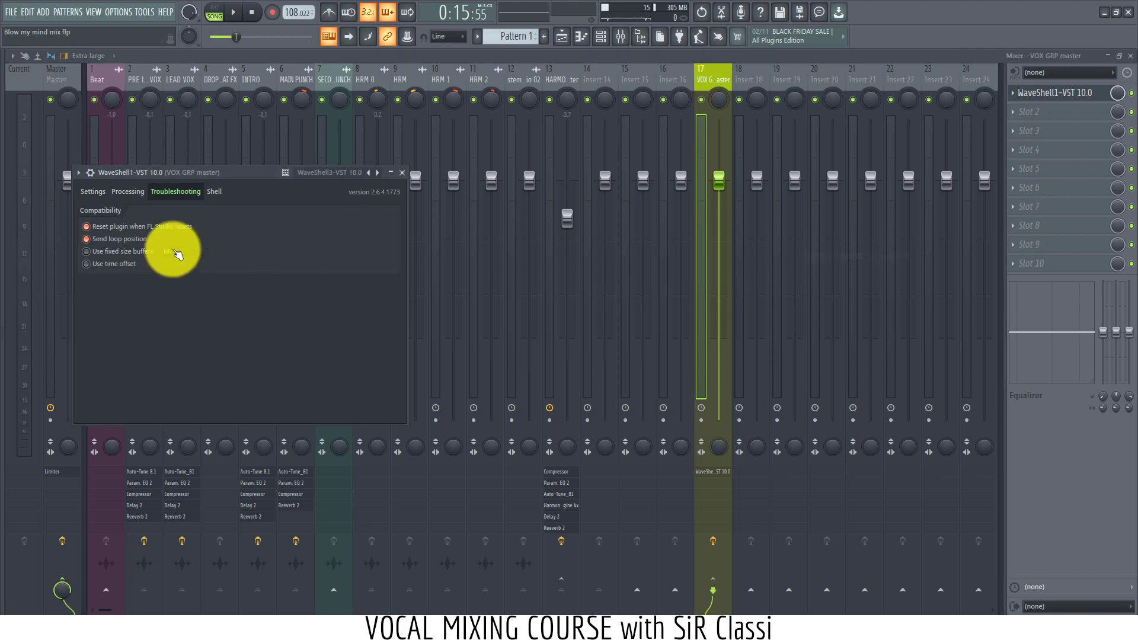
left_click(217, 192)
left_click(218, 242)
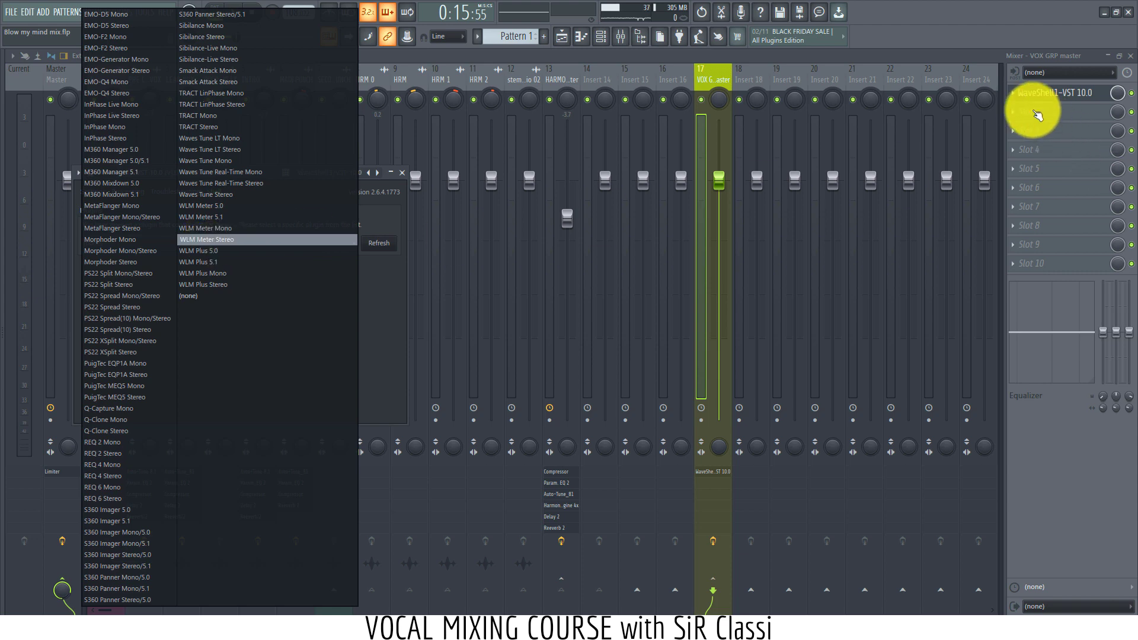
Step: Swap the first-slot plugin for WaveShell4-VST 10.0 and look through its list of contained plugins
left_click(1020, 93)
mouse_move(1020, 109)
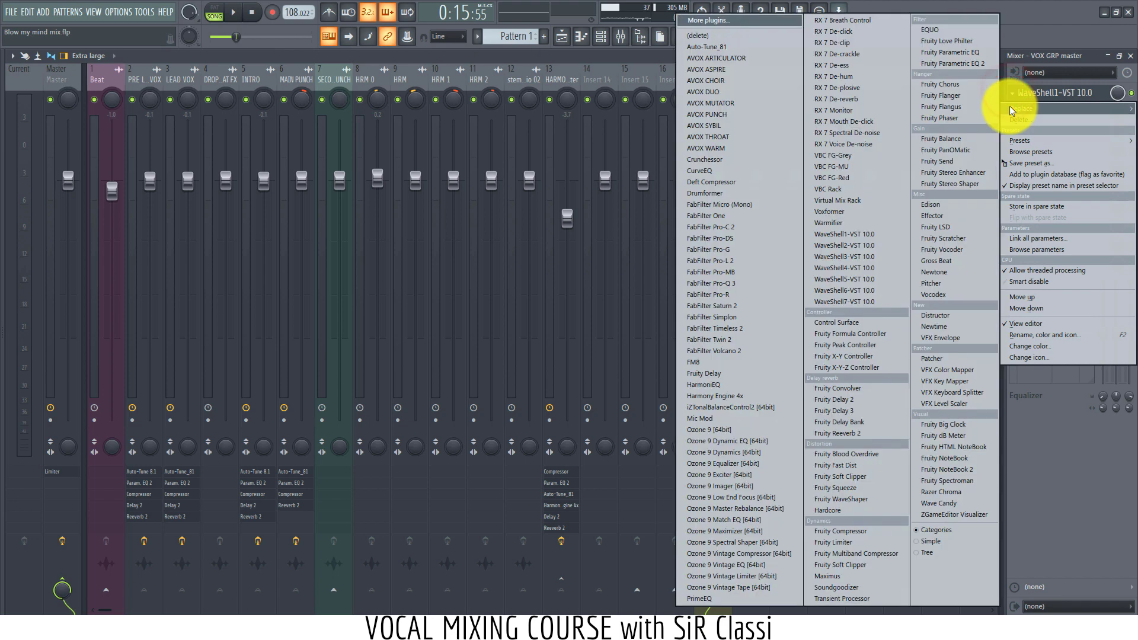
left_click(856, 267)
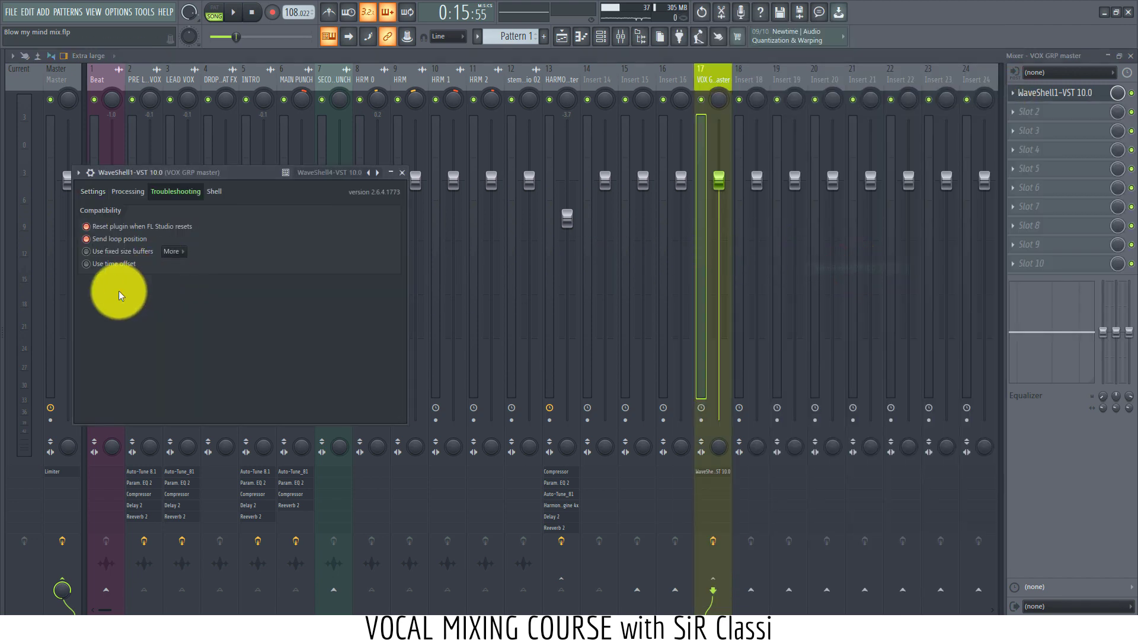
left_click(214, 192)
left_click(181, 243)
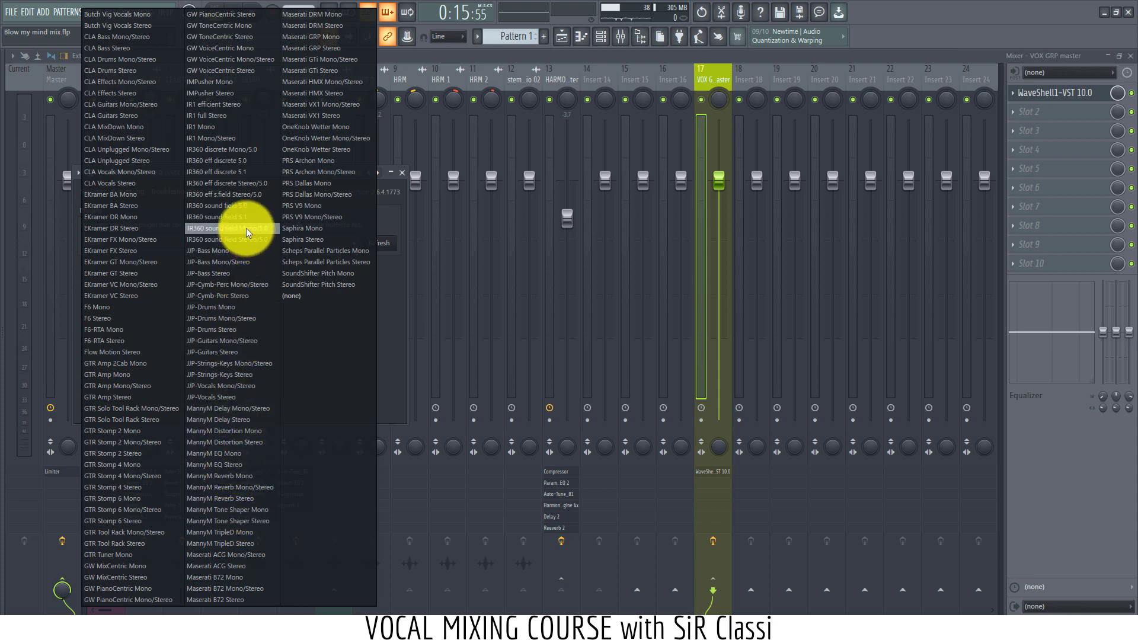
Step: Replace WaveShell4 with WaveShell6-VST 10.0 in the first slot and check which plugins its shell offers
left_click(1017, 94)
mouse_move(1014, 108)
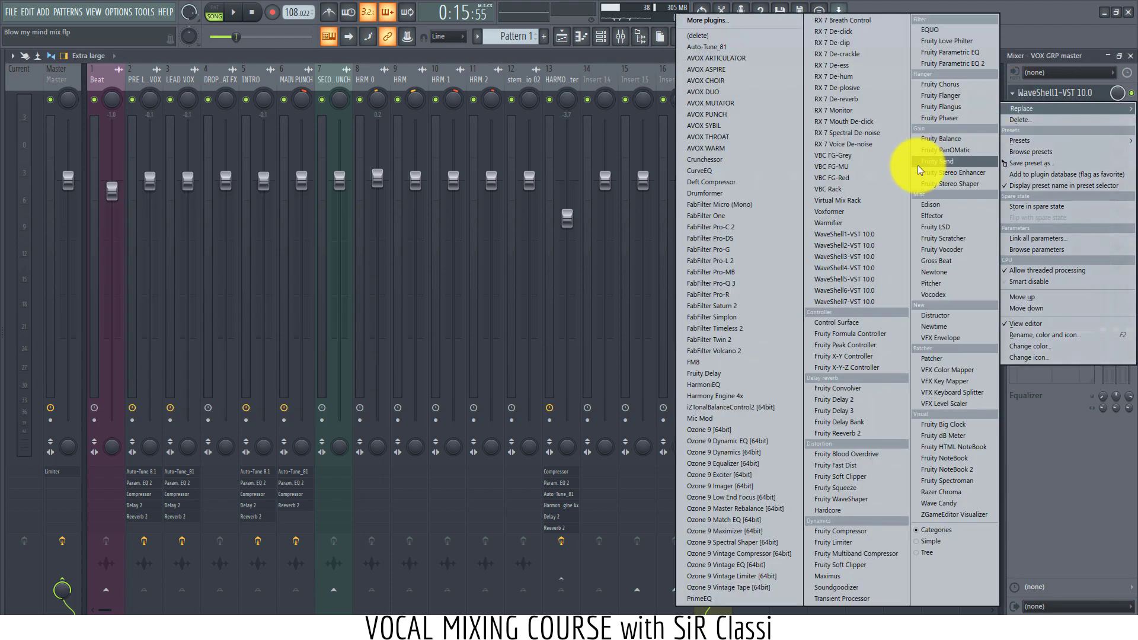
left_click(833, 291)
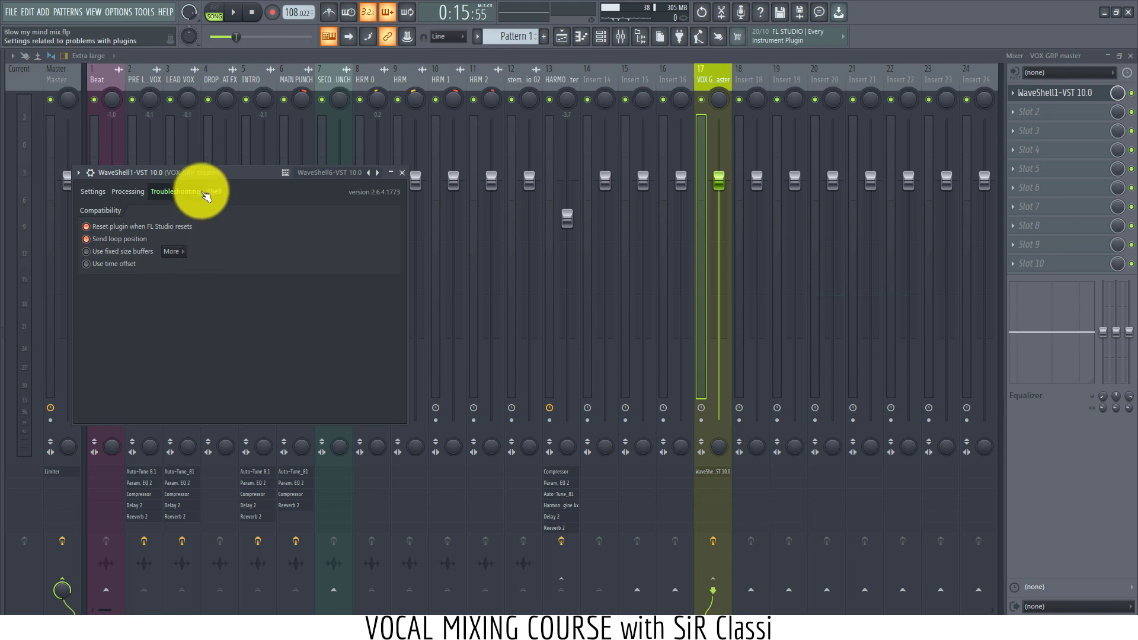
left_click(202, 191)
left_click(180, 240)
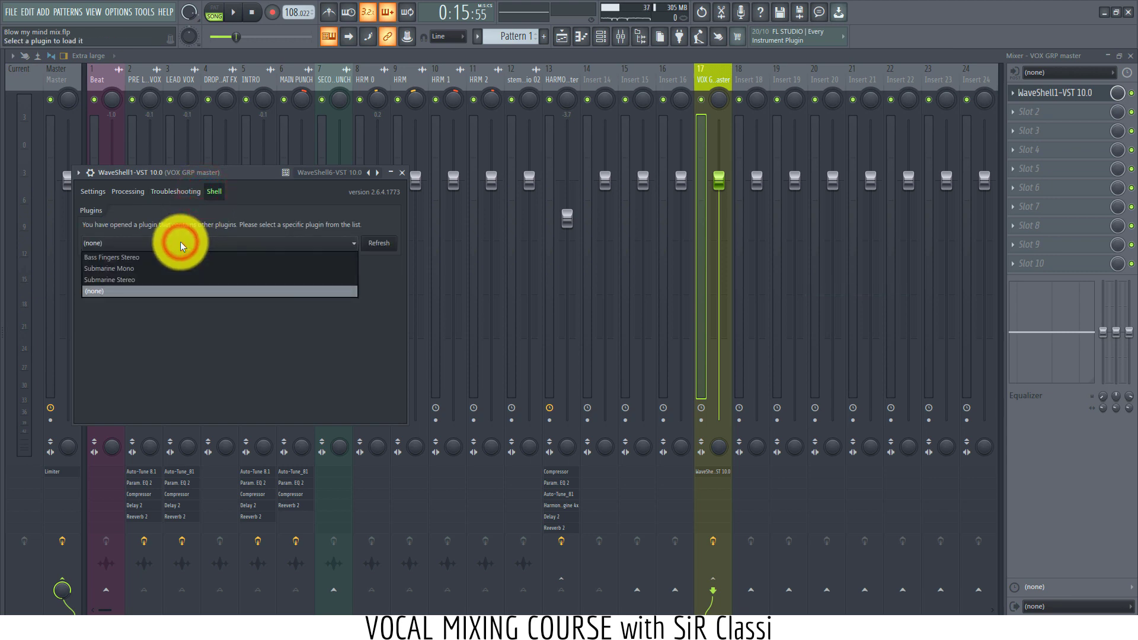
left_click(191, 226)
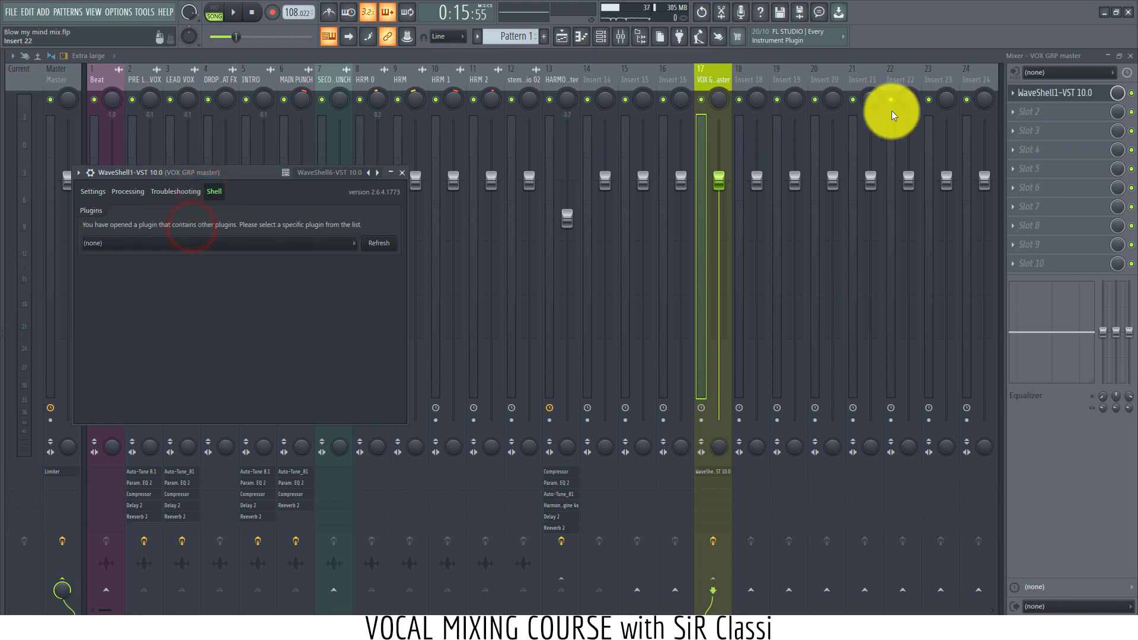
Step: Replace WaveShell6 with WaveShell7-VST 10.0 in the first slot and check its shell plugin list
left_click(1009, 96)
mouse_move(1020, 108)
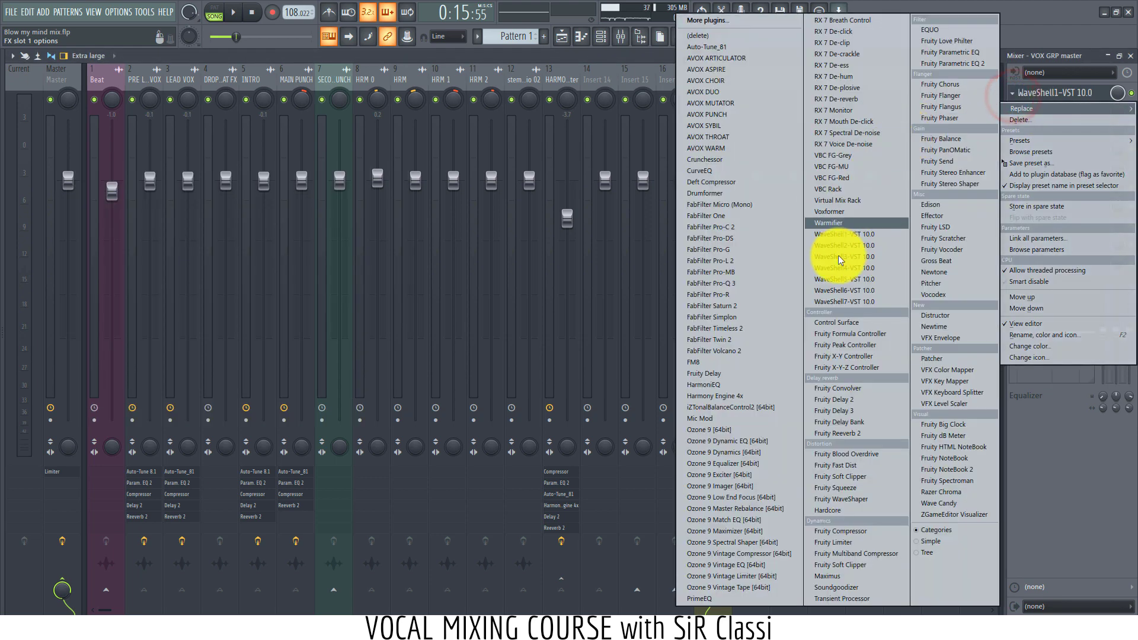
left_click(844, 301)
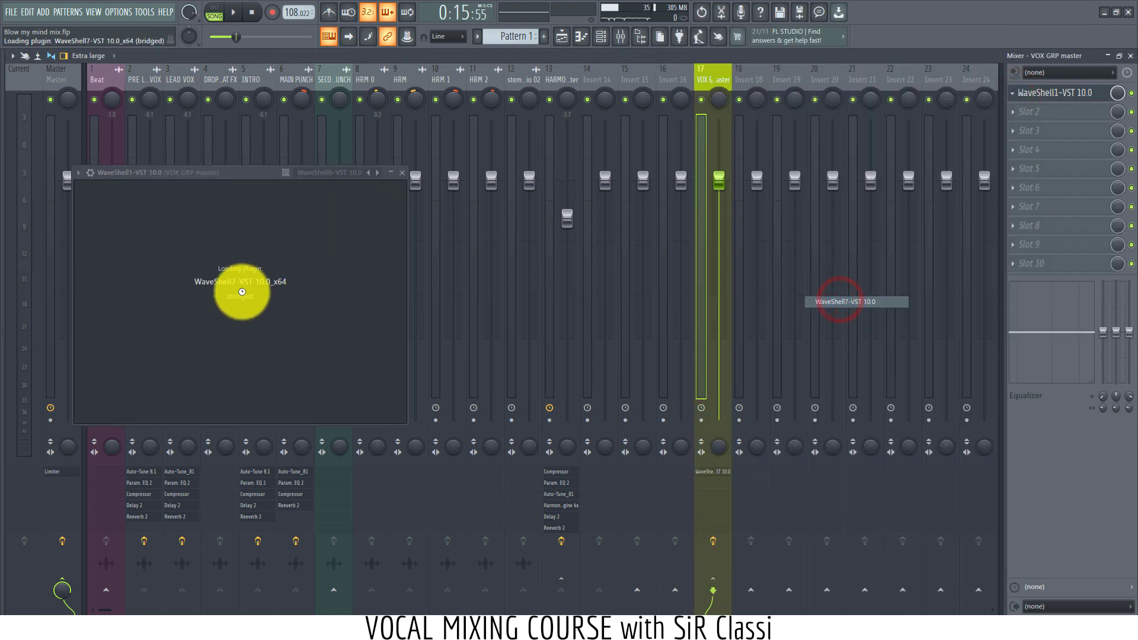
left_click(208, 190)
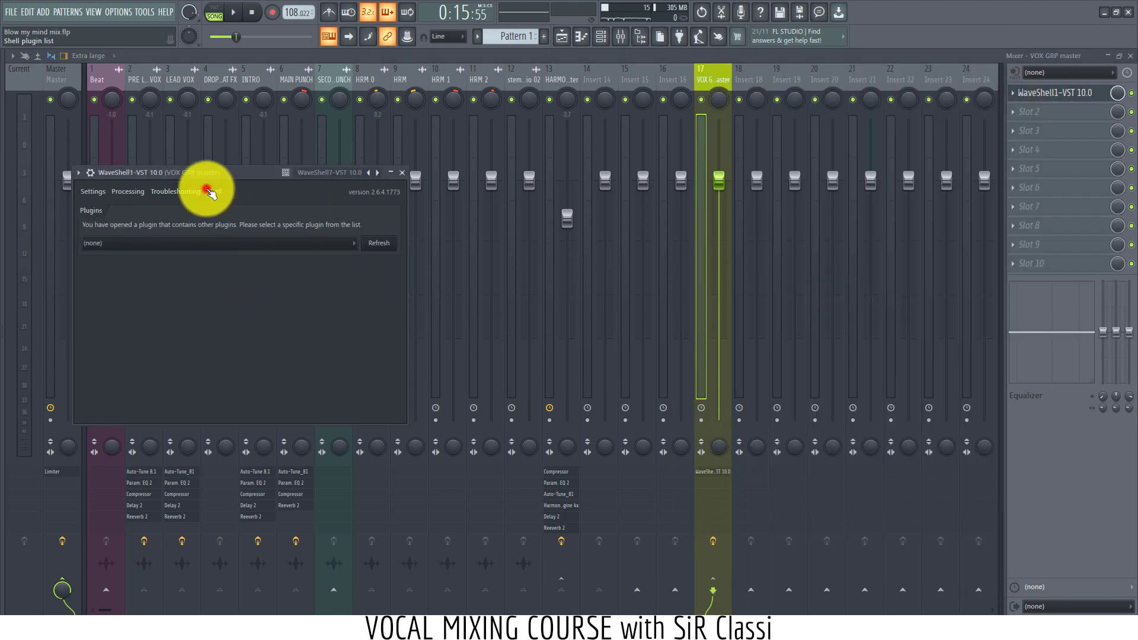
left_click(187, 244)
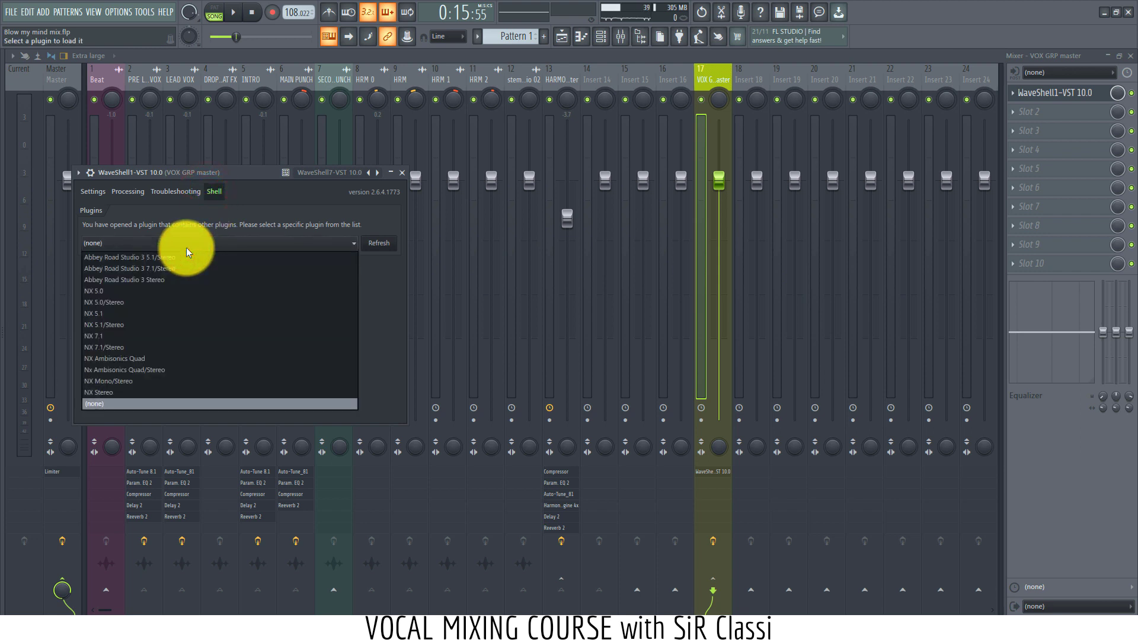
left_click(186, 243)
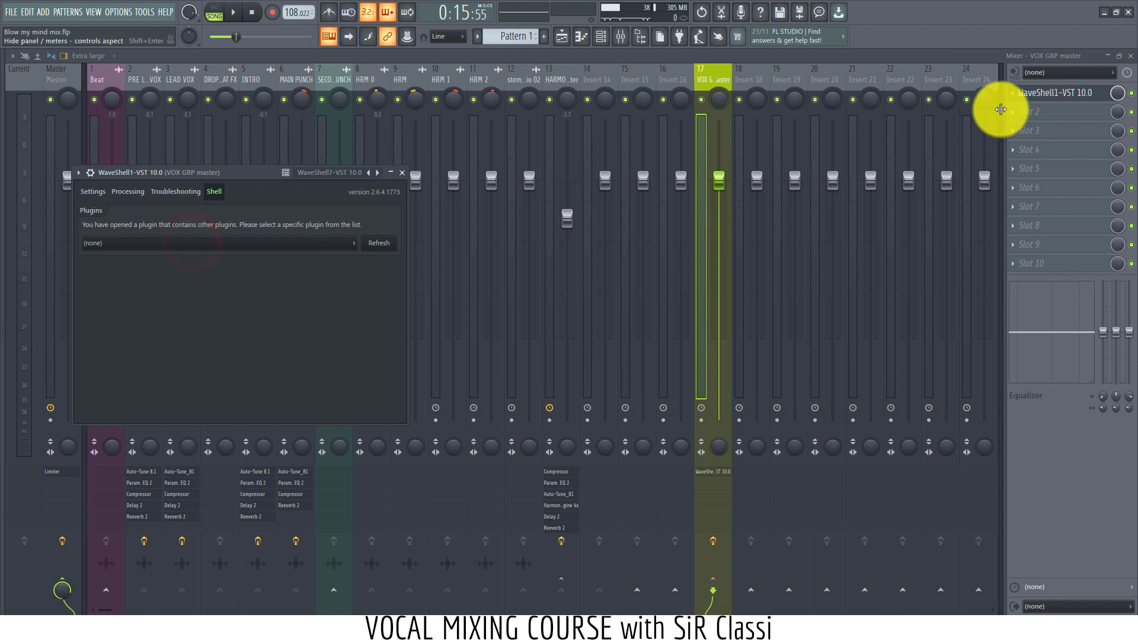
Step: Load WaveShell3-VST 10.0 again in place of WaveShell7 and search its shell list for a vocal group plugin
left_click(1015, 93)
mouse_move(1017, 110)
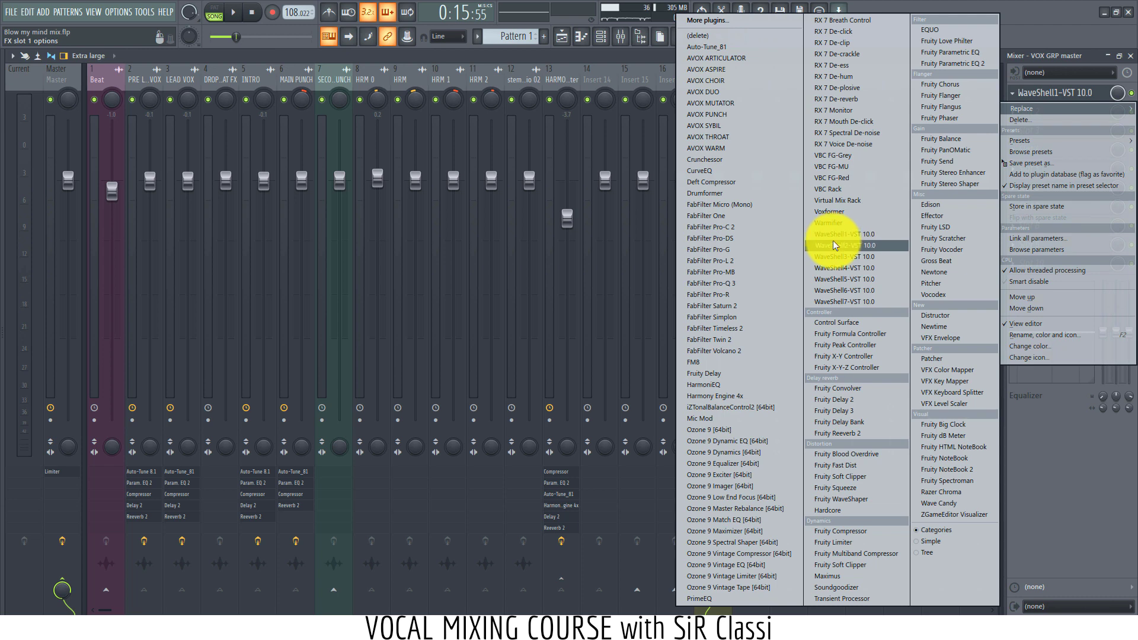
left_click(832, 256)
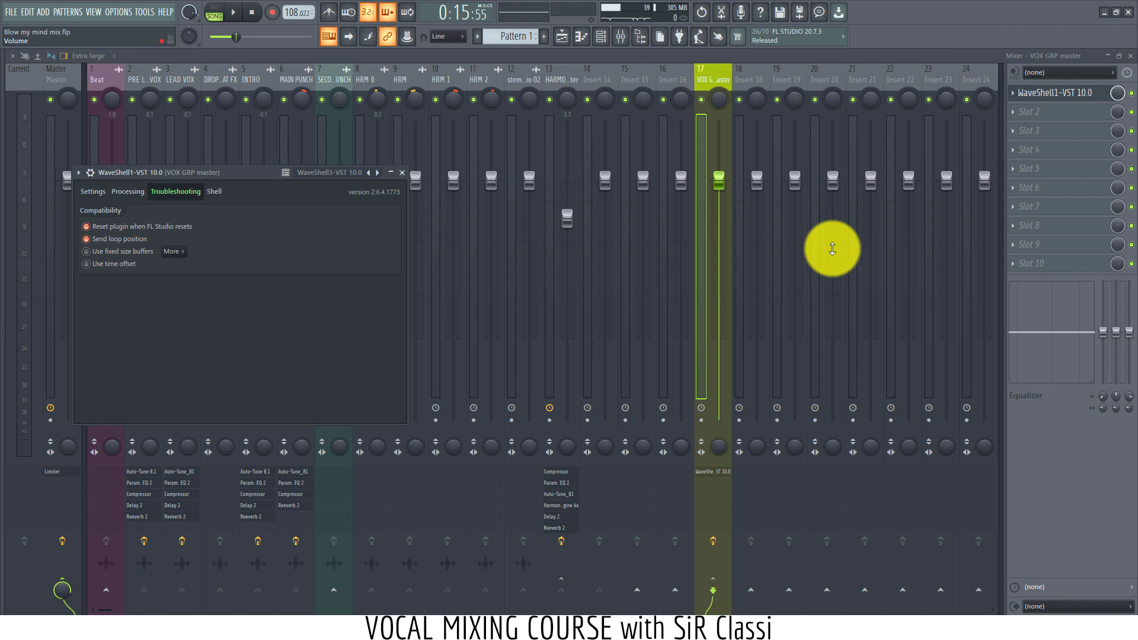
left_click(214, 194)
left_click(190, 241)
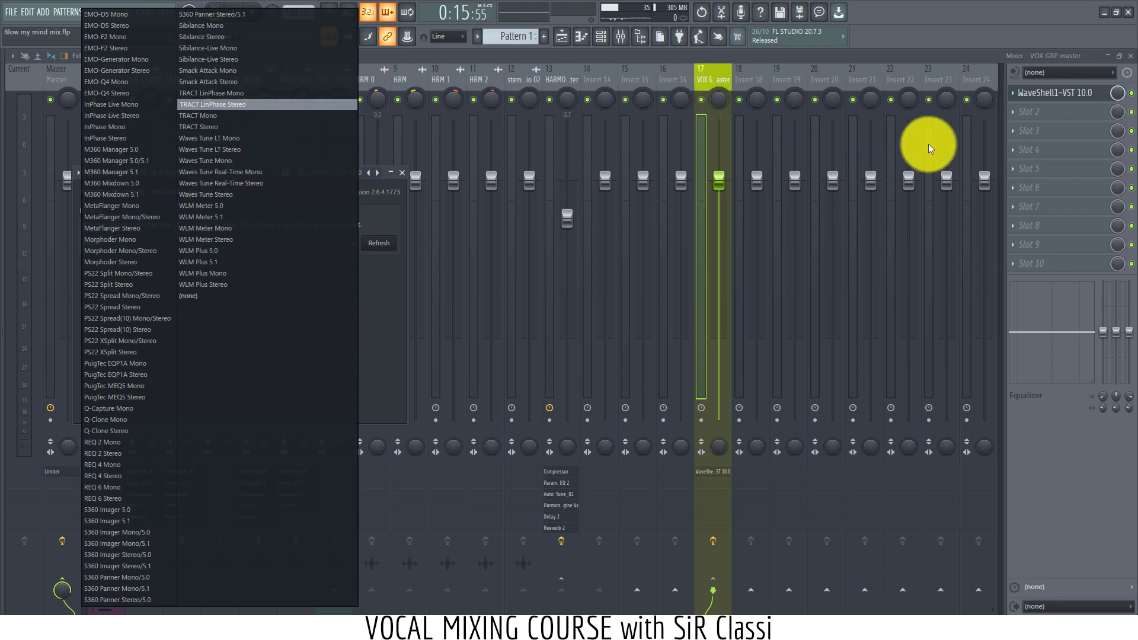
Step: Replace the first-slot plugin with WaveShell1-VST 10.0 and look through its shell plugin list
left_click(1015, 93)
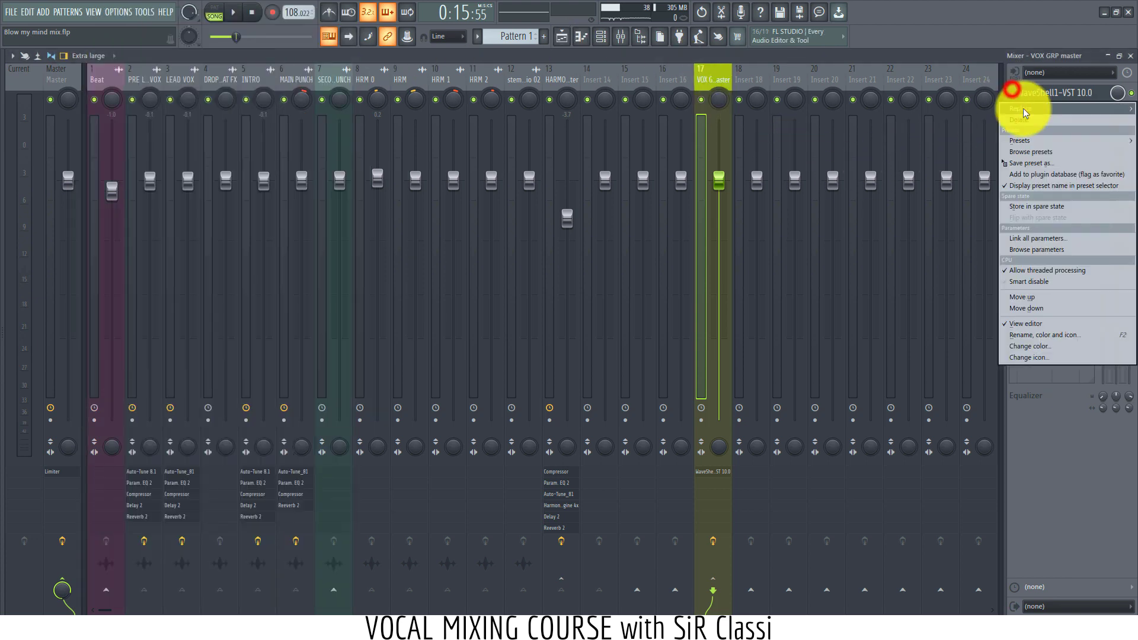
mouse_move(1023, 109)
left_click(845, 234)
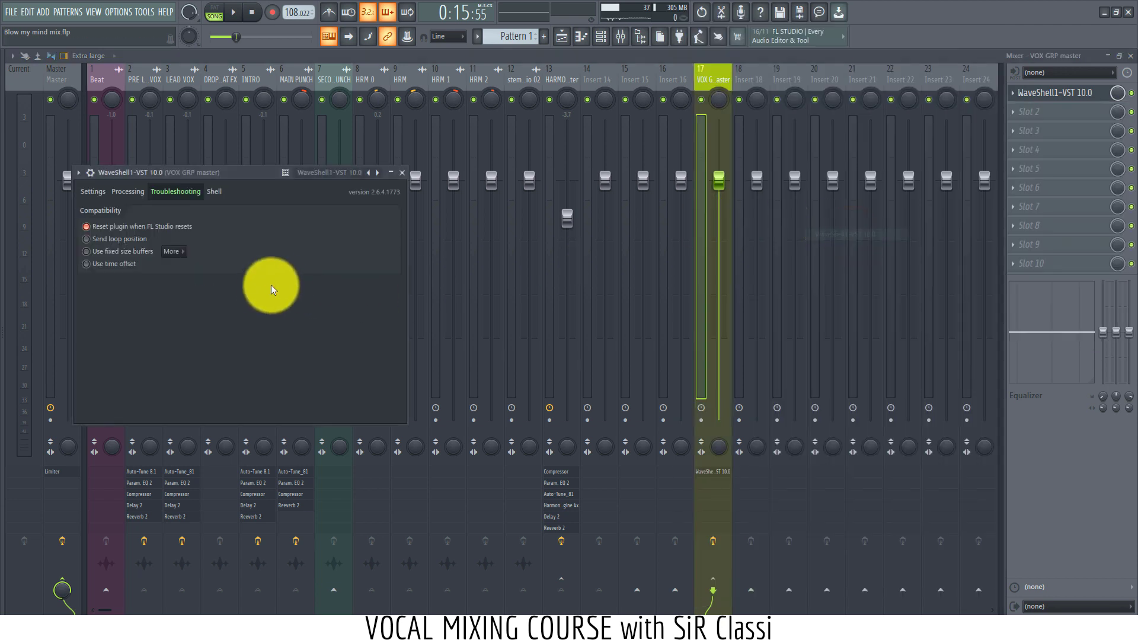
left_click(223, 198)
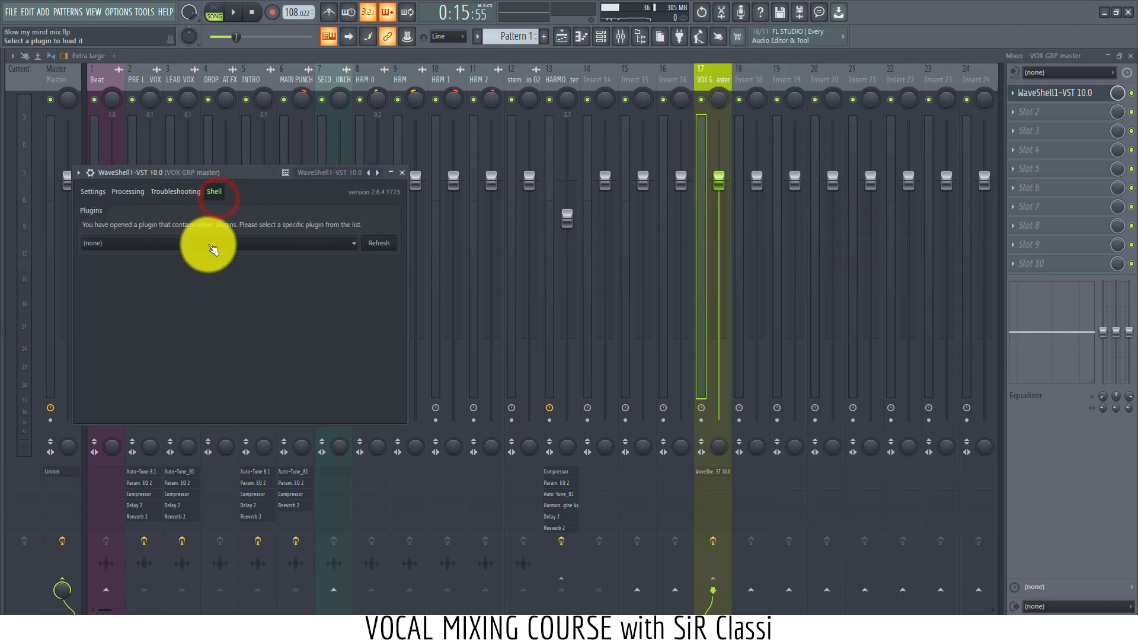
left_click(208, 244)
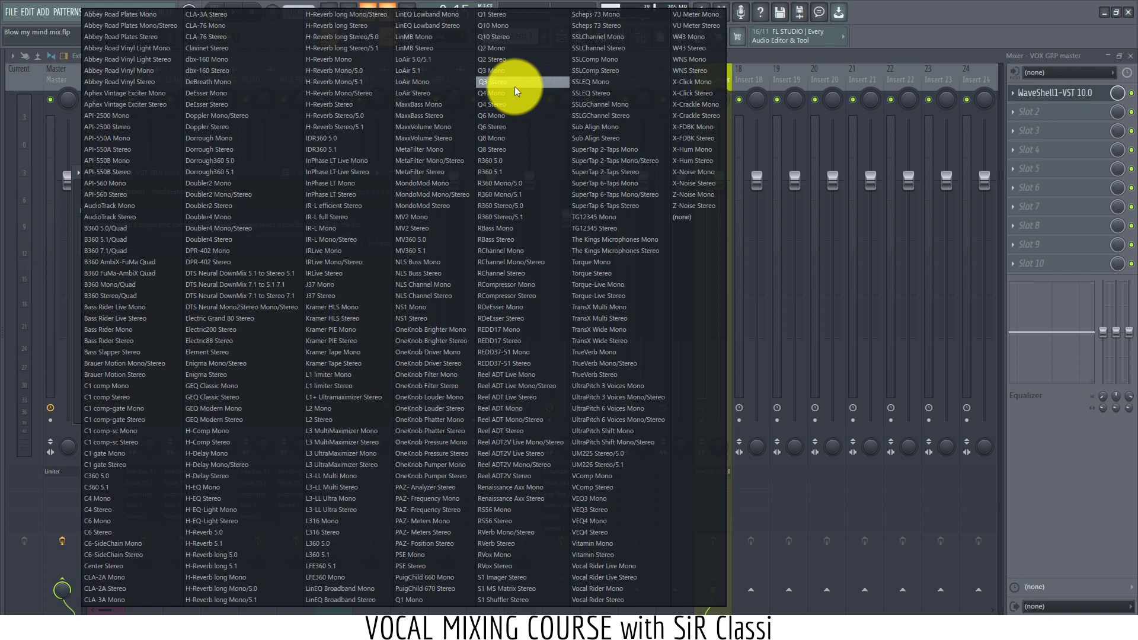
Step: Replace WaveShell1 with WaveShell4-VST 10.0 in the first slot and choose Butch Vig Vocals Stereo from its shell
left_click(1021, 99)
mouse_move(1022, 110)
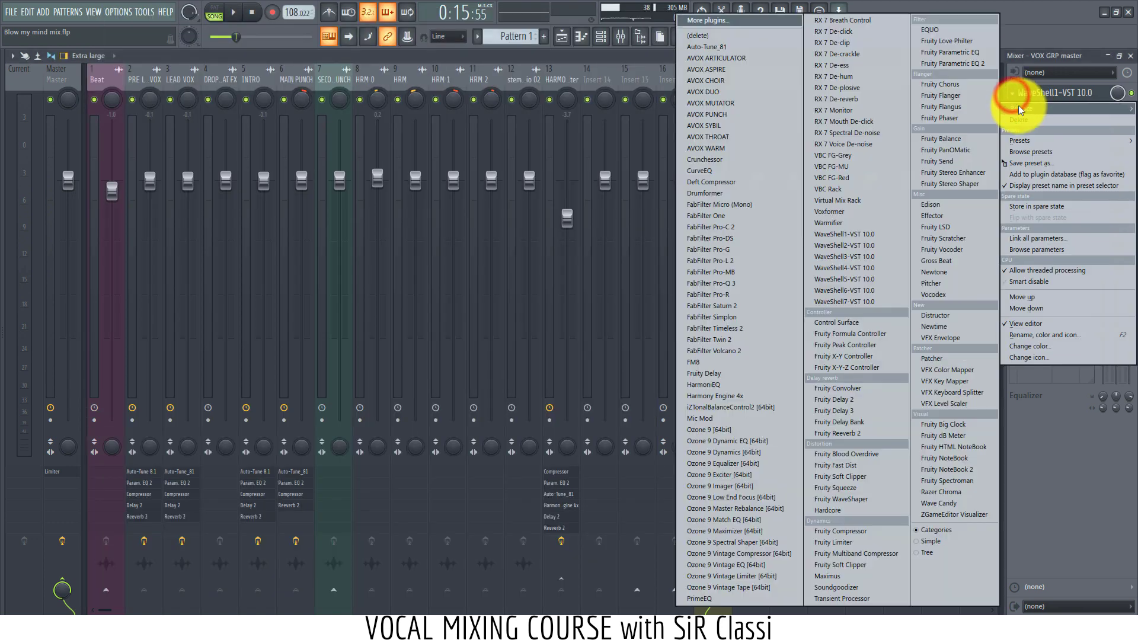
left_click(844, 268)
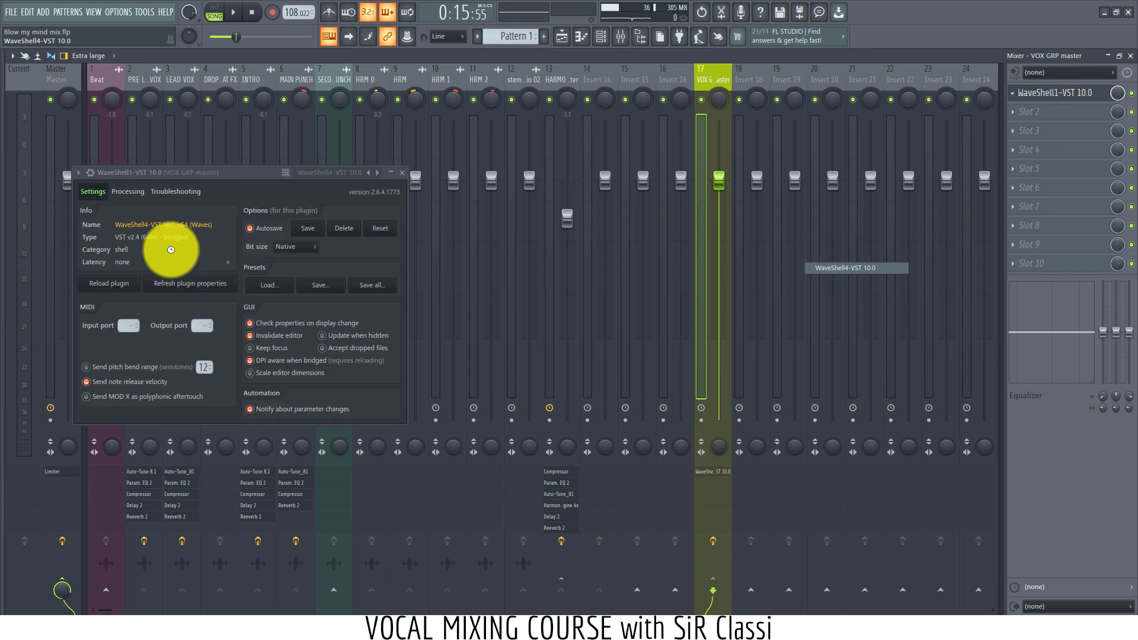
left_click(214, 188)
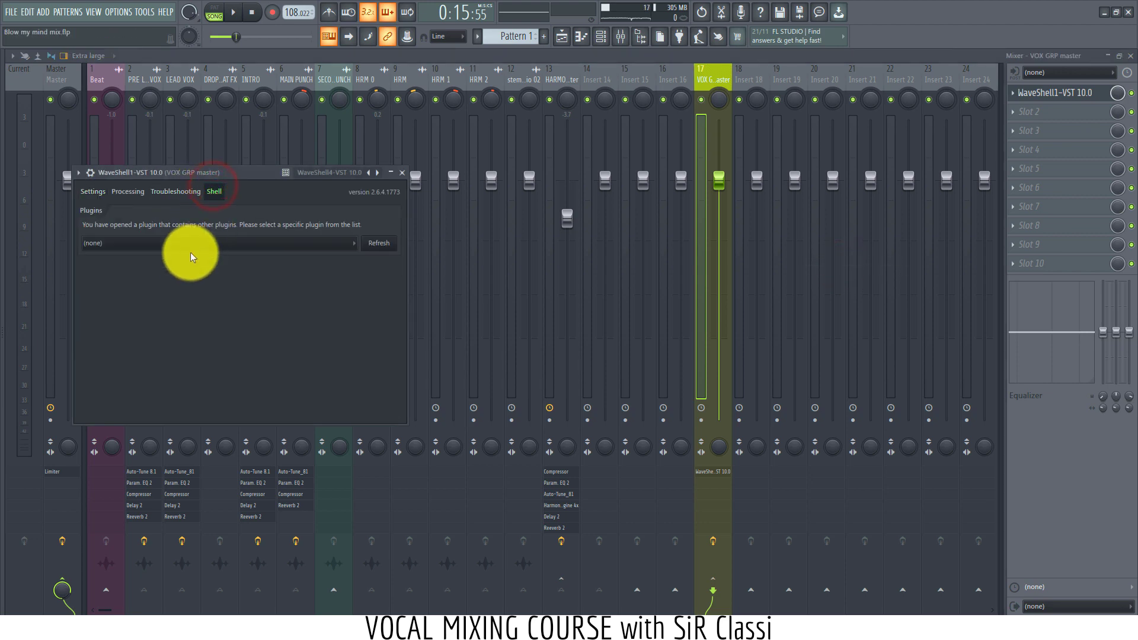
left_click(191, 247)
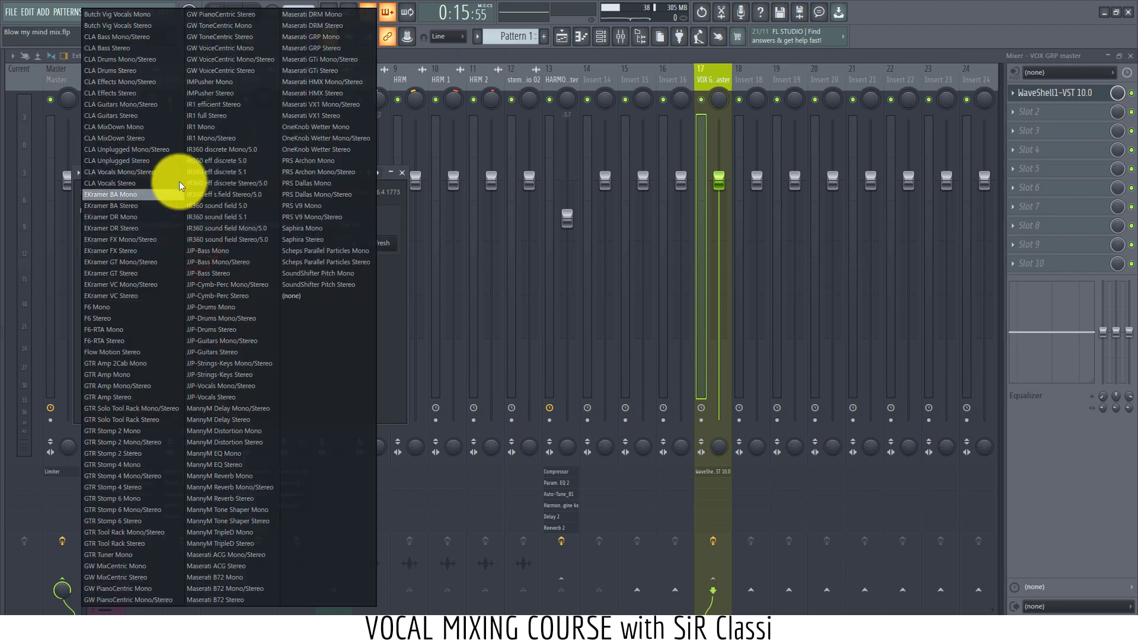
left_click(155, 29)
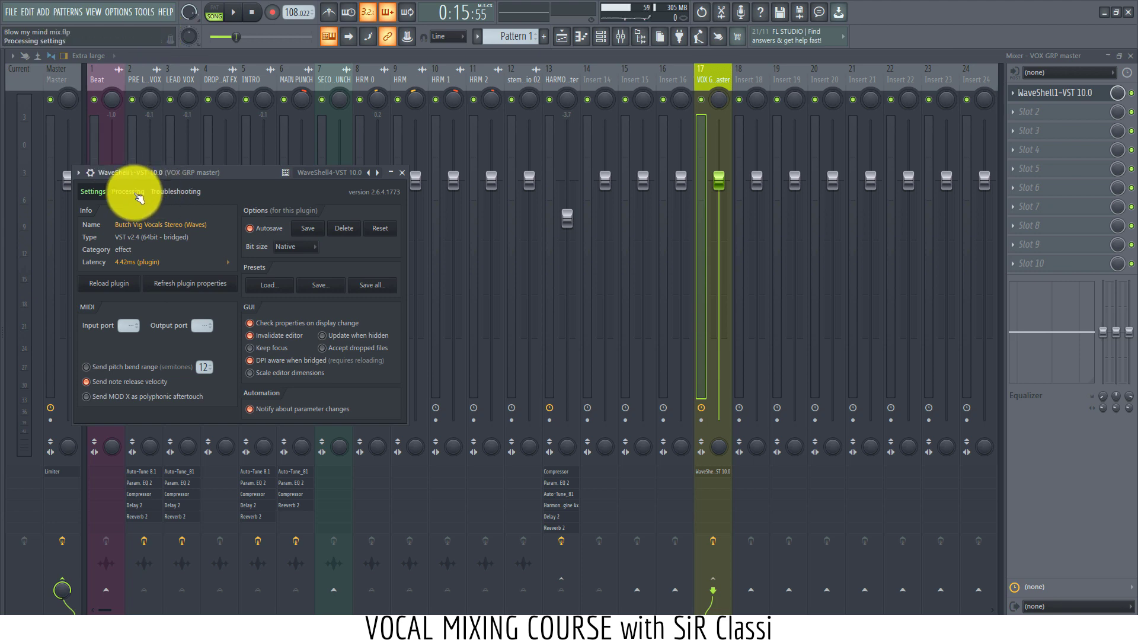
Step: Check the general, processing and troubleshooting settings of the Butch Vig Vocals Stereo plugin
left_click(171, 192)
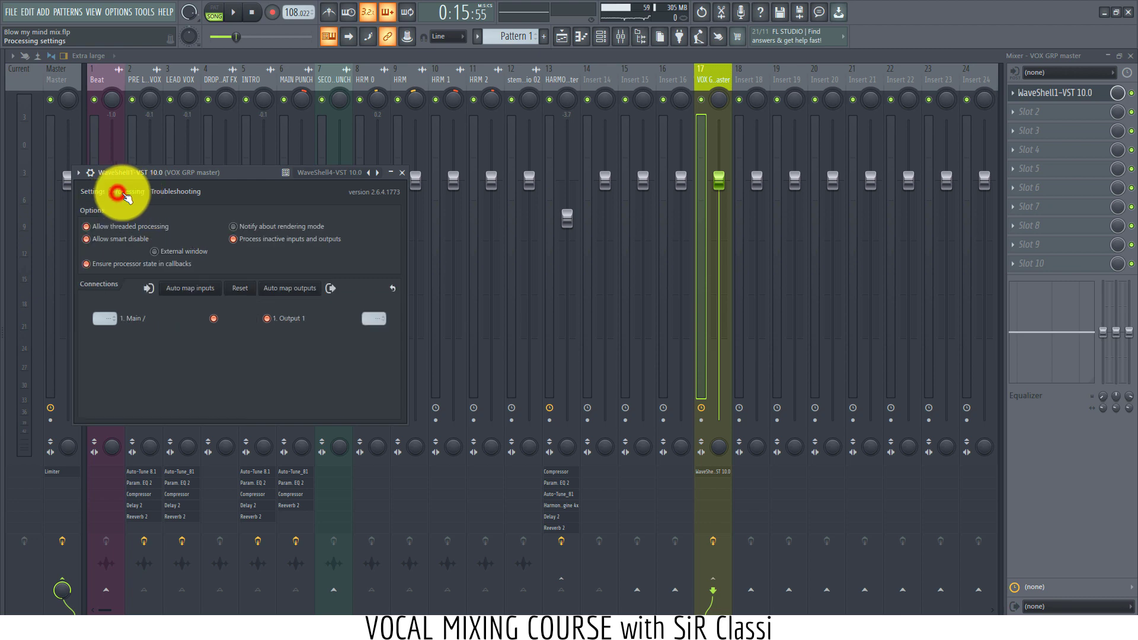
left_click(86, 192)
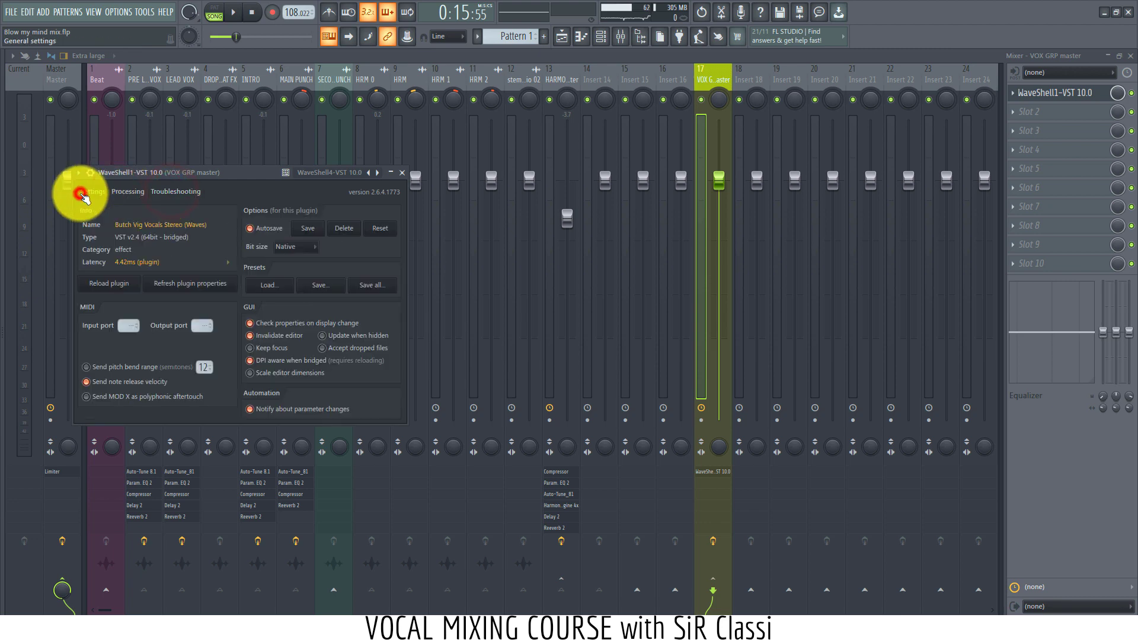
left_click(134, 193)
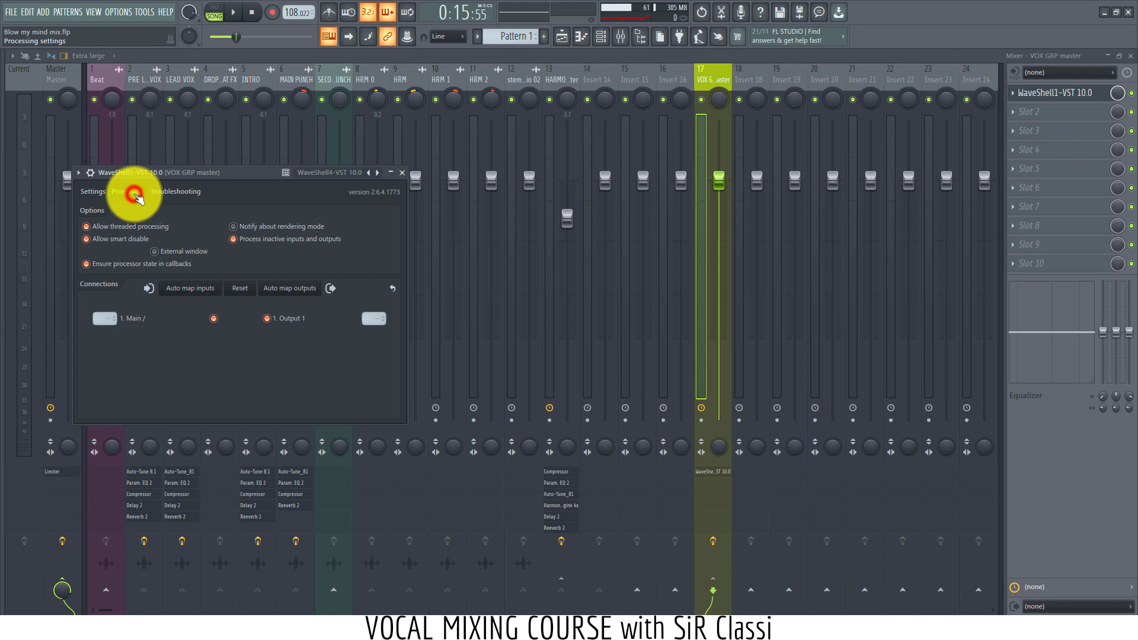
left_click(170, 191)
left_click(94, 191)
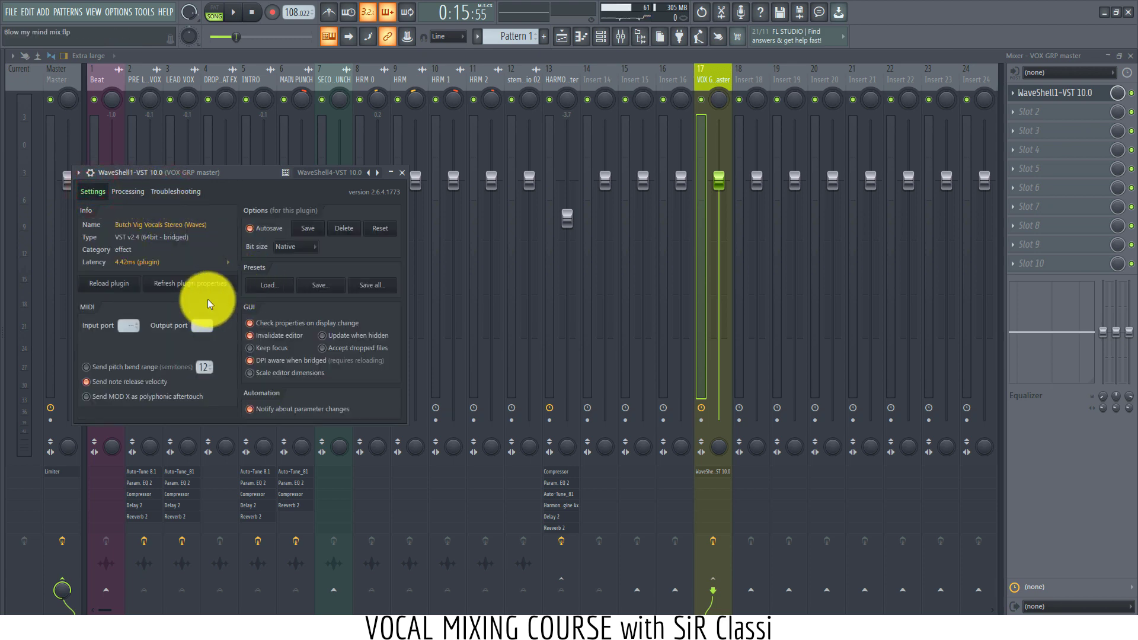
Step: Delete the Butch Vig Vocals plugin, load WaveShell3-VST 10.0 in the first slot and look through its shell list
left_click(1015, 93)
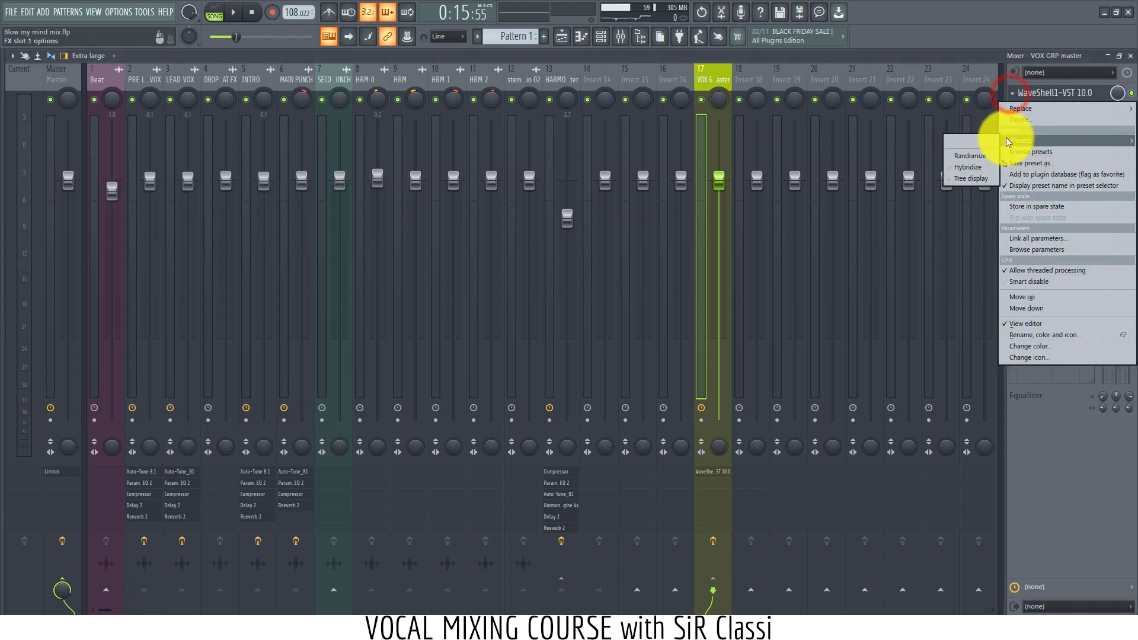
left_click(1016, 121)
left_click(1025, 95)
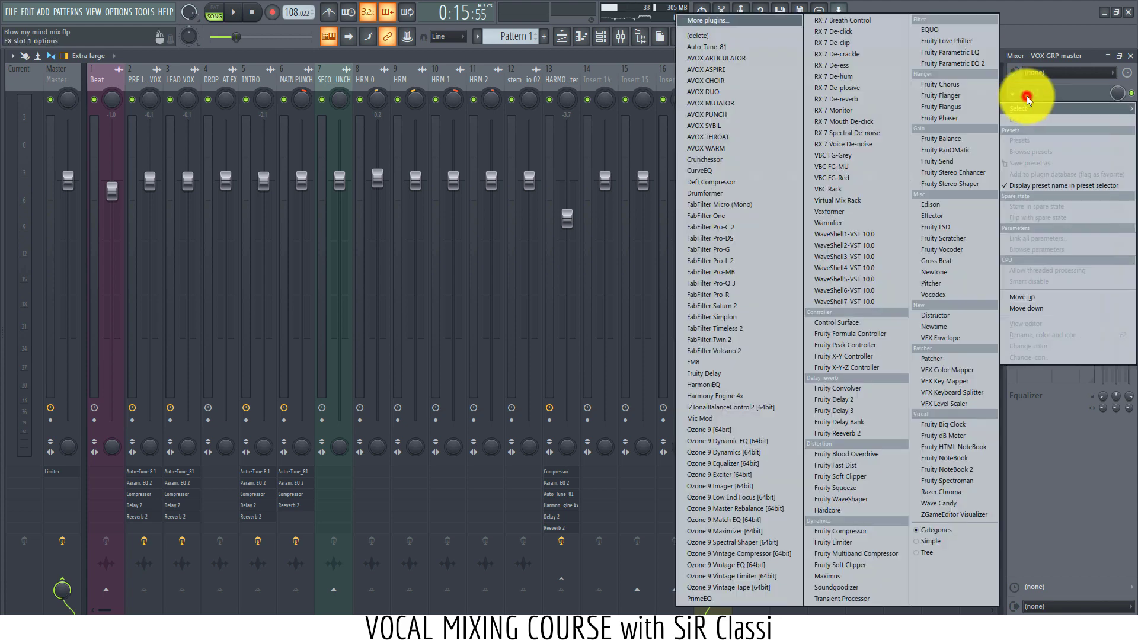
left_click(851, 256)
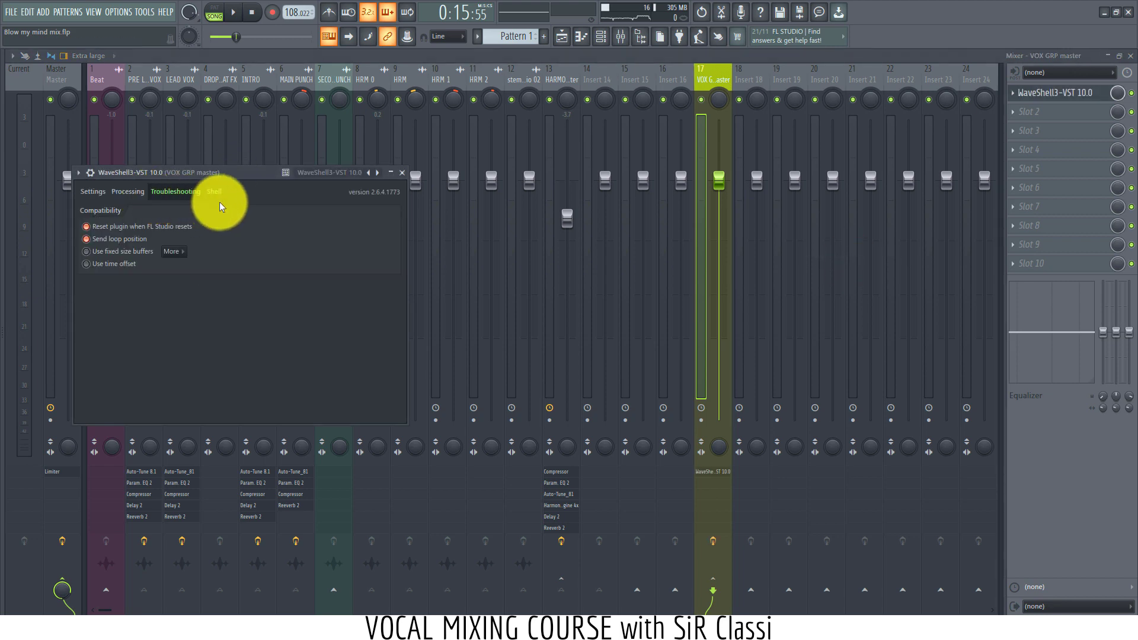
left_click(215, 197)
left_click(190, 240)
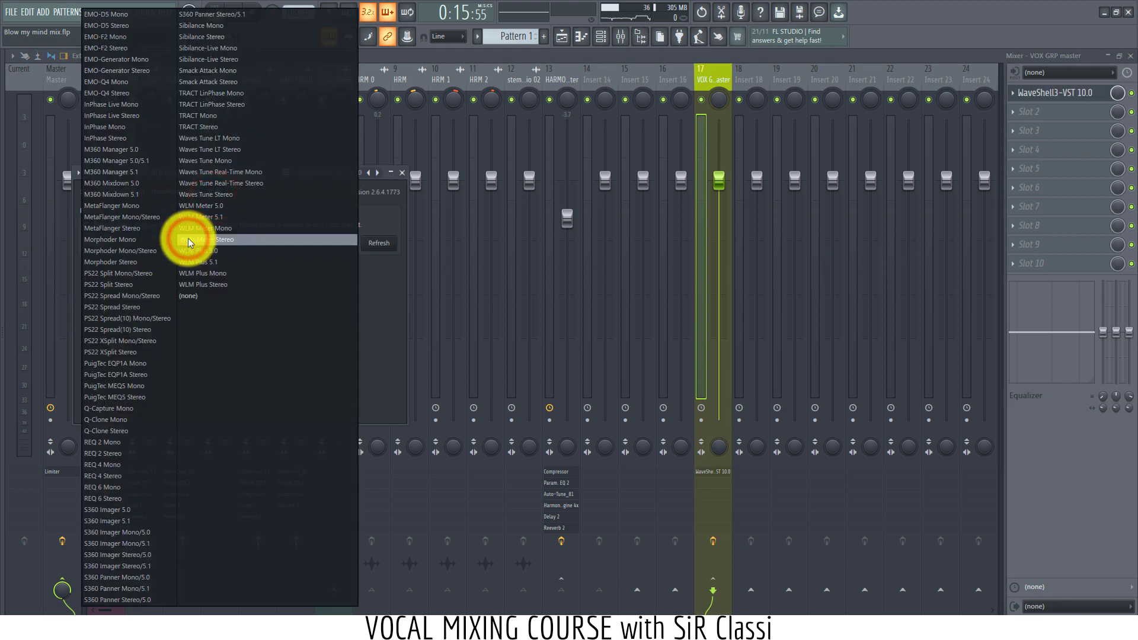
Step: Replace WaveShell3 with WaveShell4-VST 10.0 in the first slot and select Butch Vig Vocals Stereo again
right_click(1015, 93)
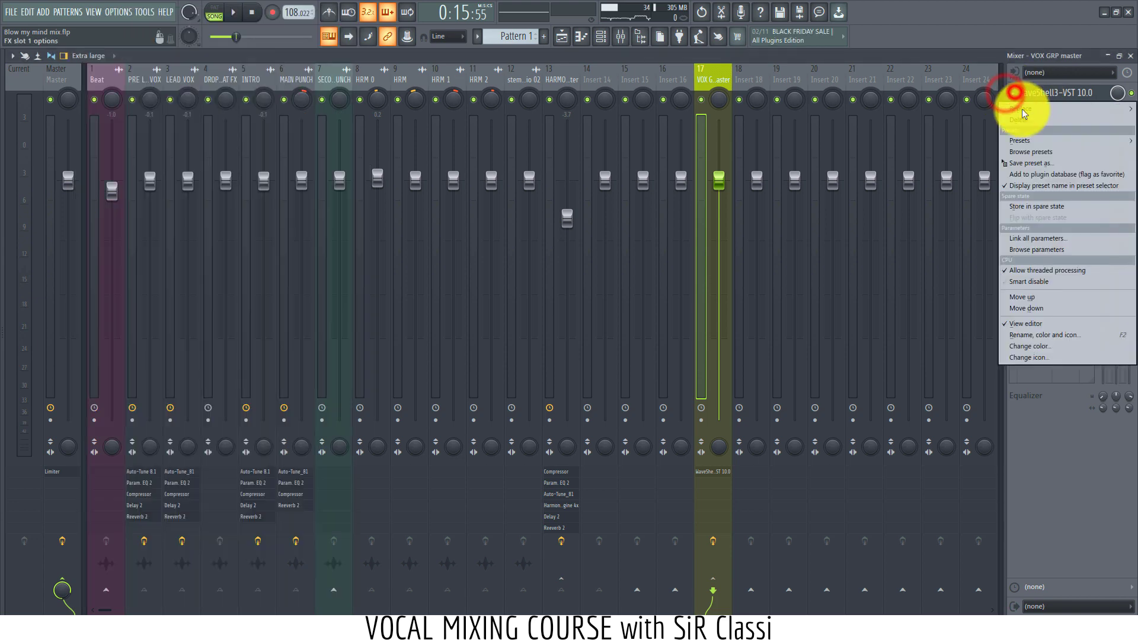
mouse_move(1021, 109)
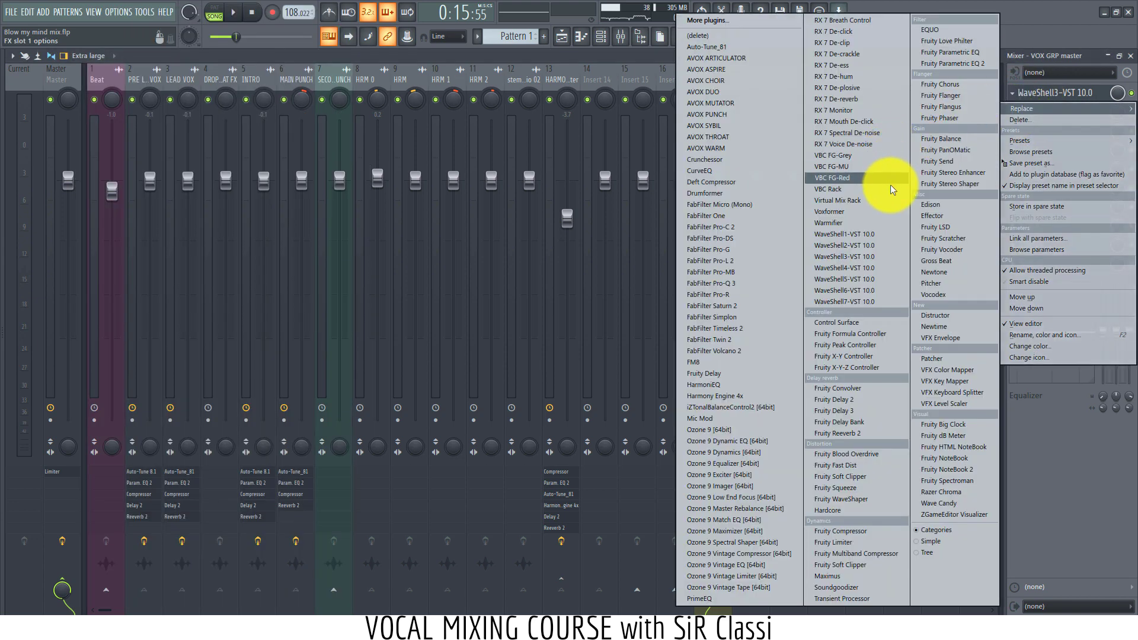
left_click(840, 268)
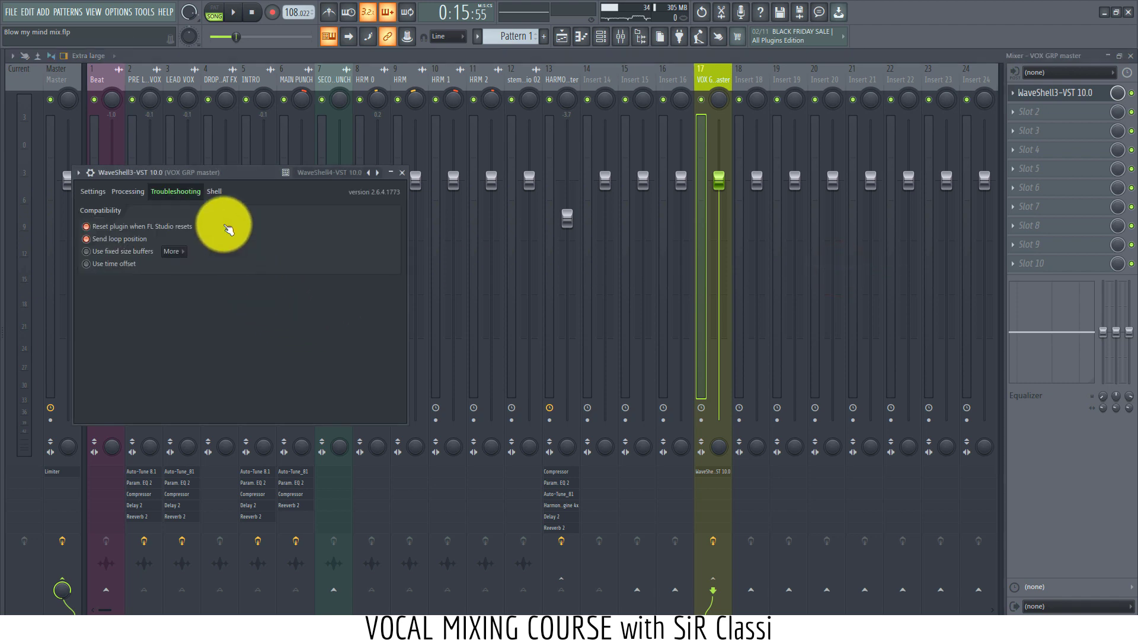
left_click(211, 190)
left_click(242, 245)
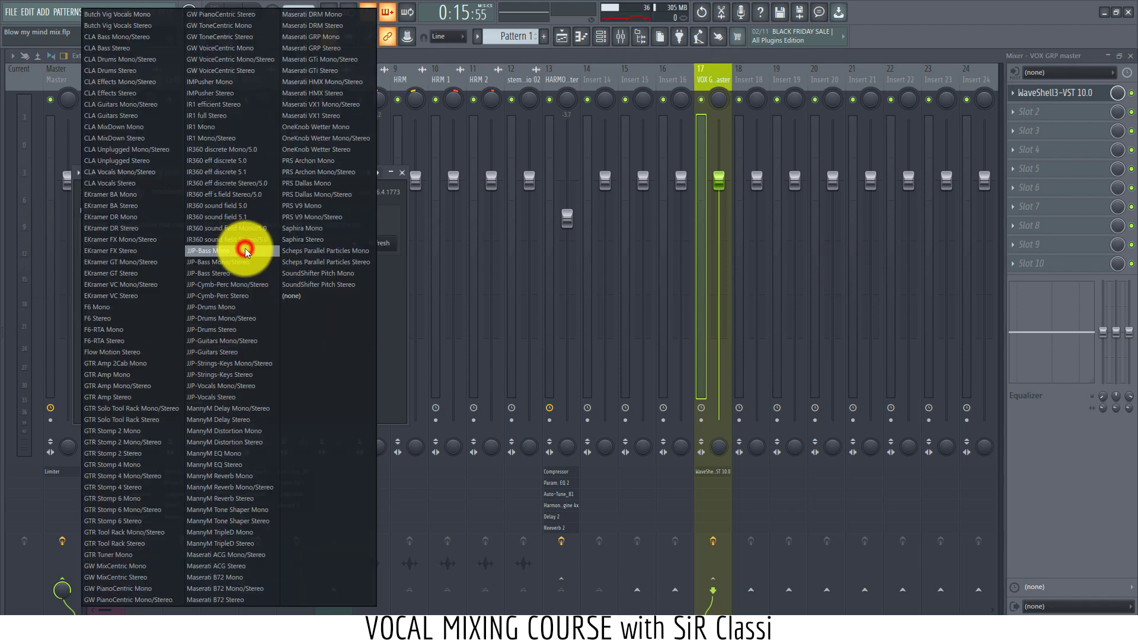
left_click(148, 25)
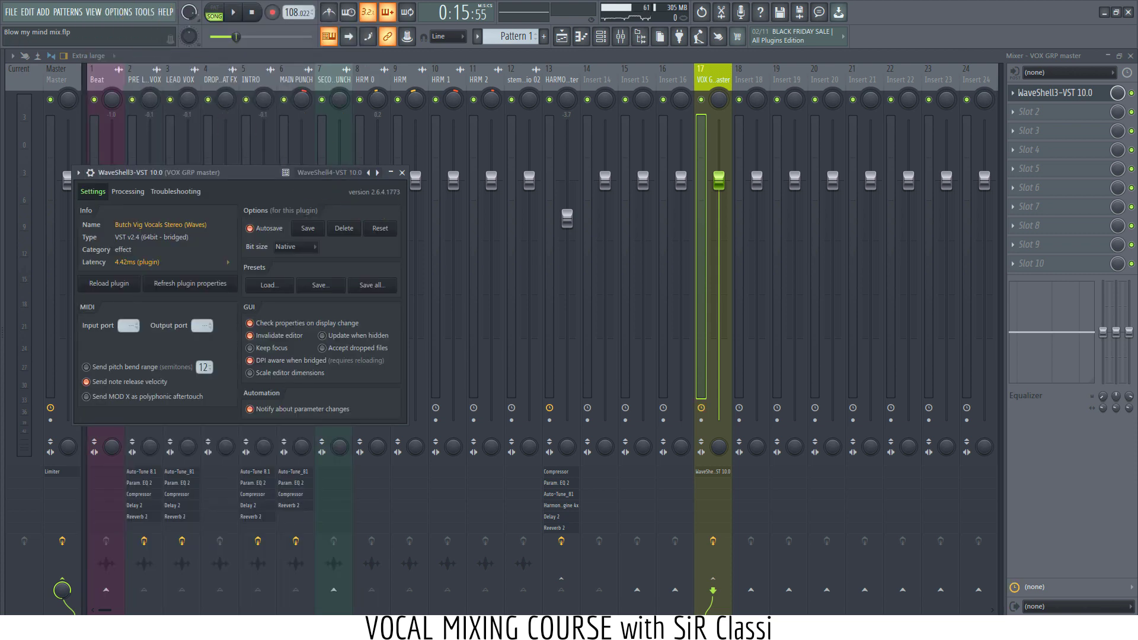
Step: Go through the reloaded Butch Vig Vocals plugin's processing, troubleshooting and general settings once more
left_click(127, 191)
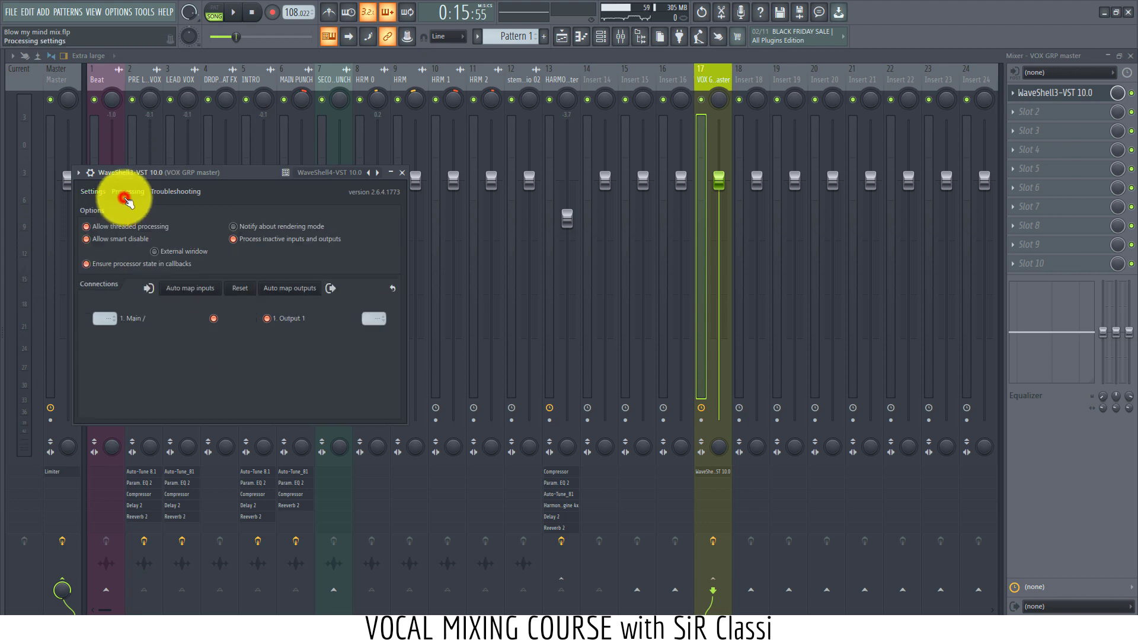
left_click(94, 191)
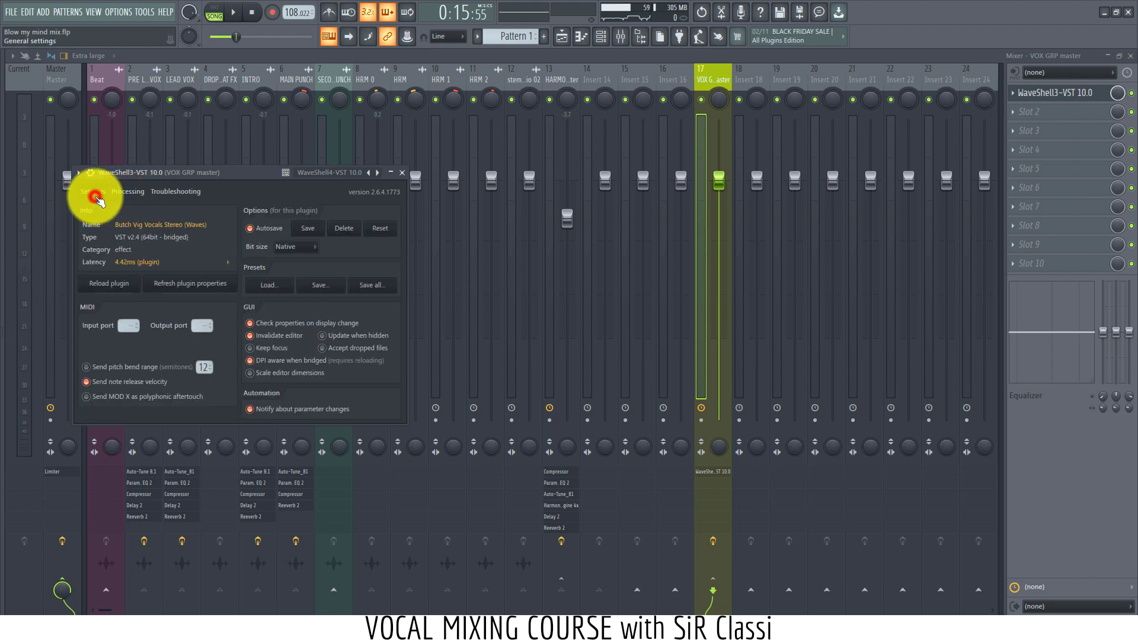
left_click(139, 192)
left_click(176, 192)
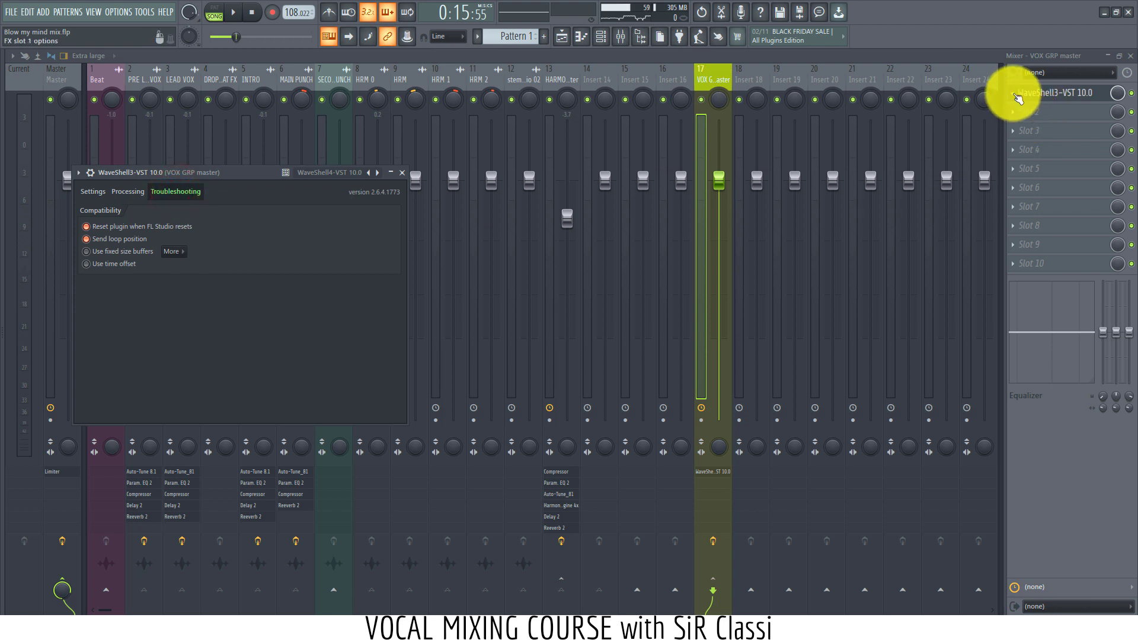
left_click(128, 191)
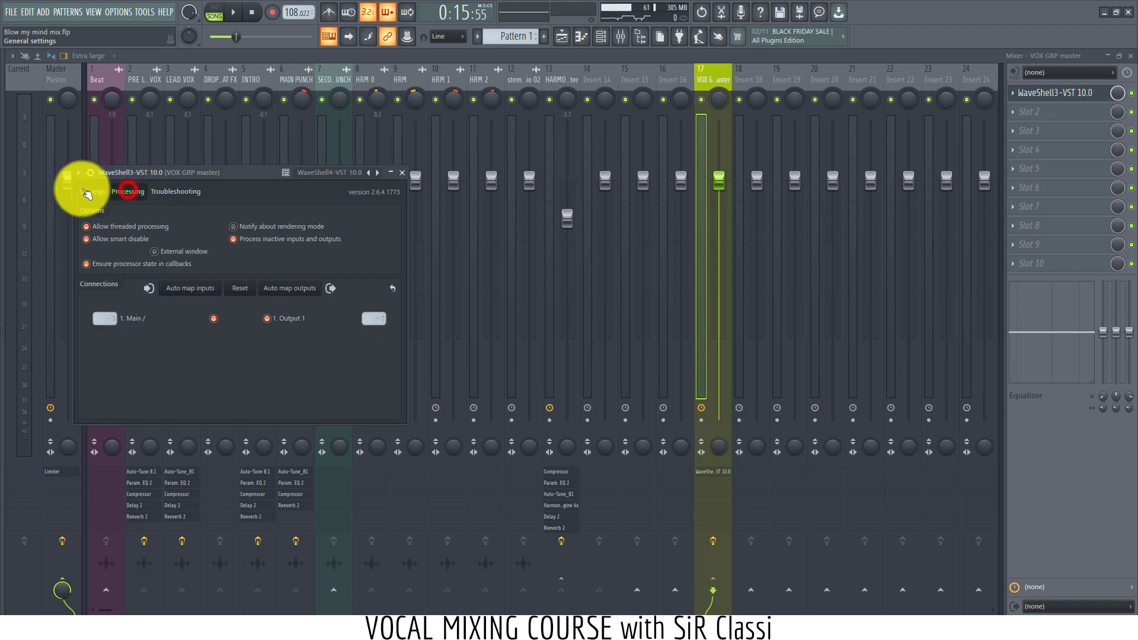
left_click(88, 192)
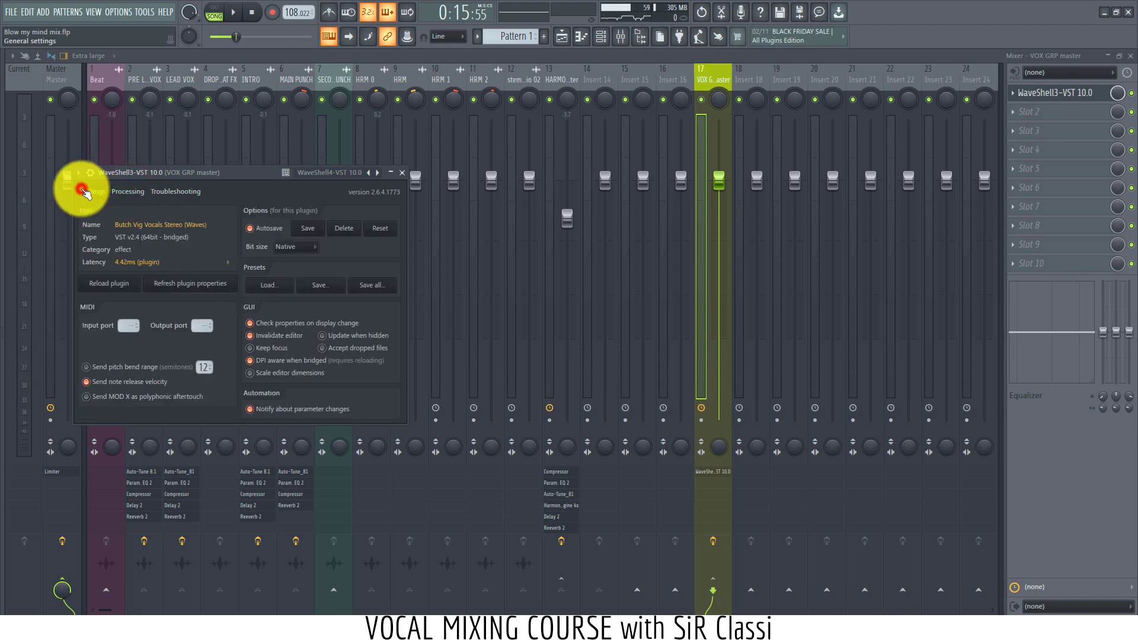
Step: Delete the Waves plugin from the first slot of VOX GRP master and load Virtual Mix Rack there instead
left_click(1021, 99)
left_click(1013, 93)
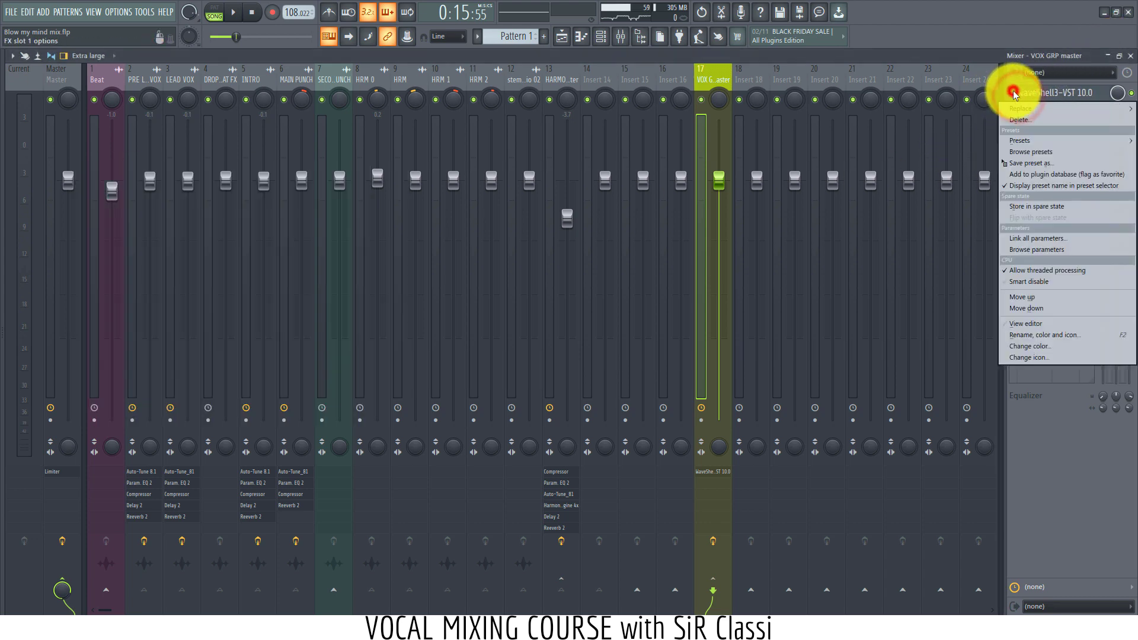
left_click(1021, 121)
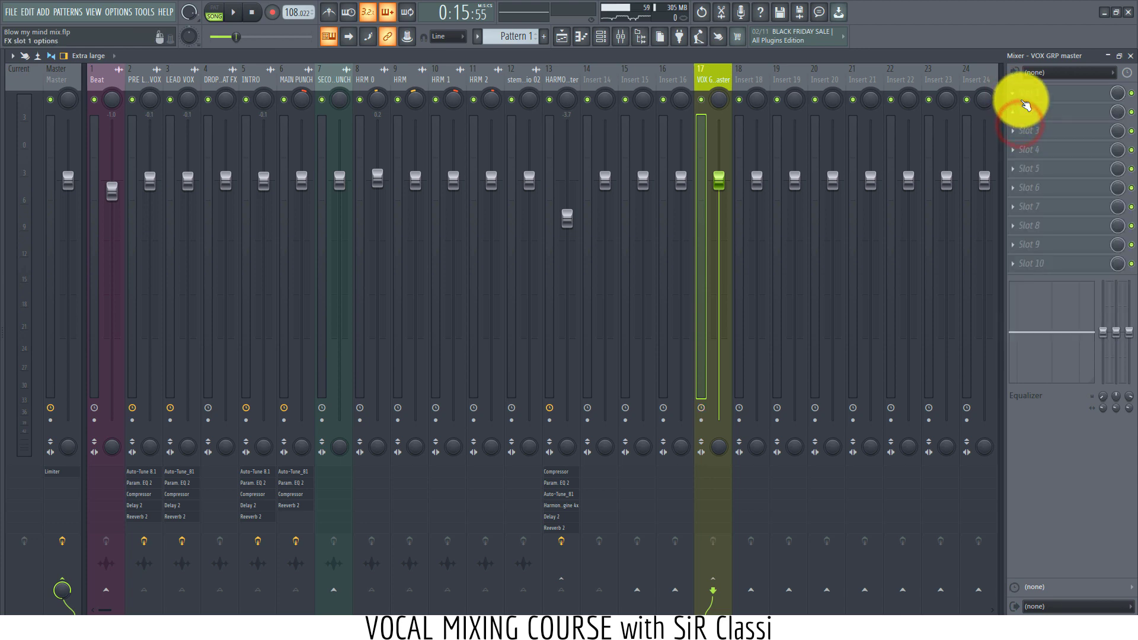
left_click(1022, 100)
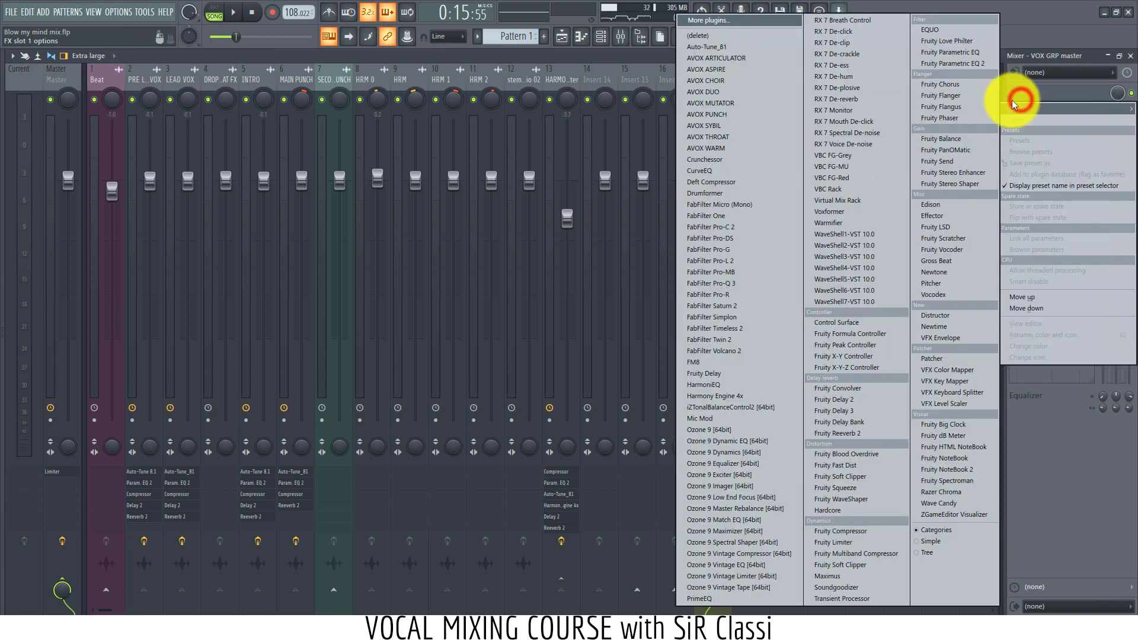
left_click(842, 201)
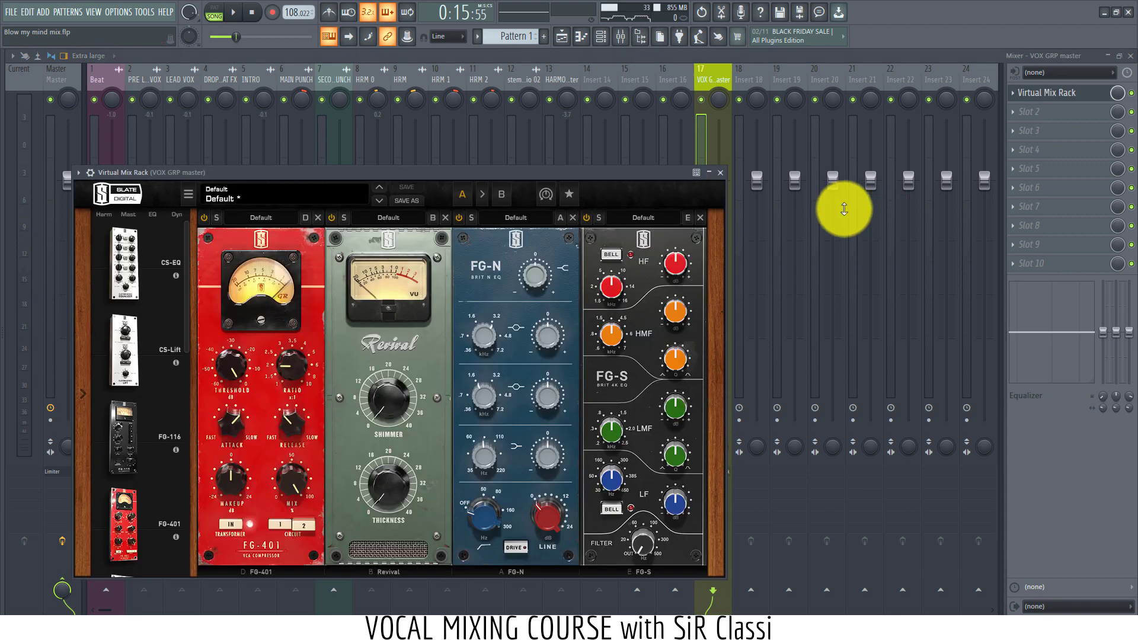
Step: Apply the Warm Vocals preset to Virtual Mix Rack, then play the song with the rack window moved clear of the vocal tracks
left_click(274, 198)
mouse_move(258, 273)
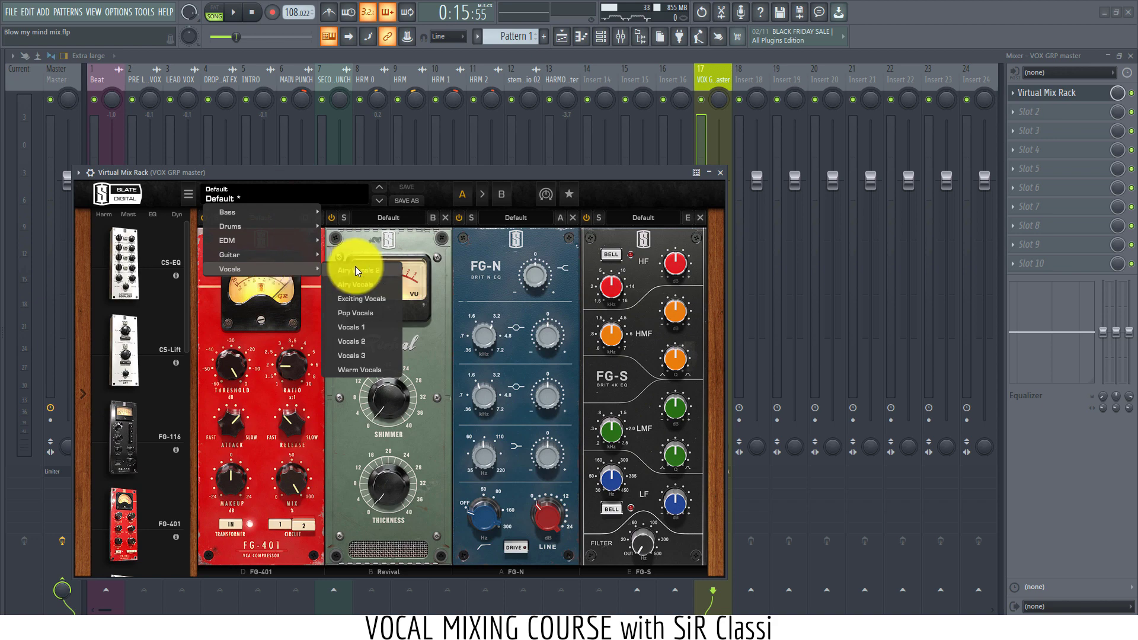
left_click(358, 369)
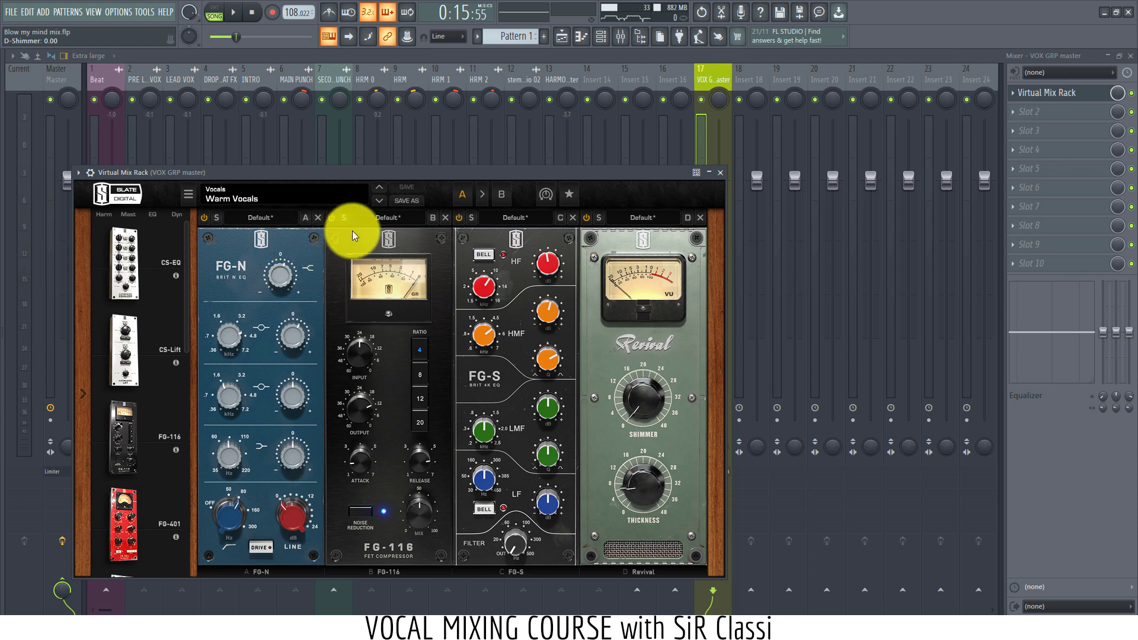
key("space")
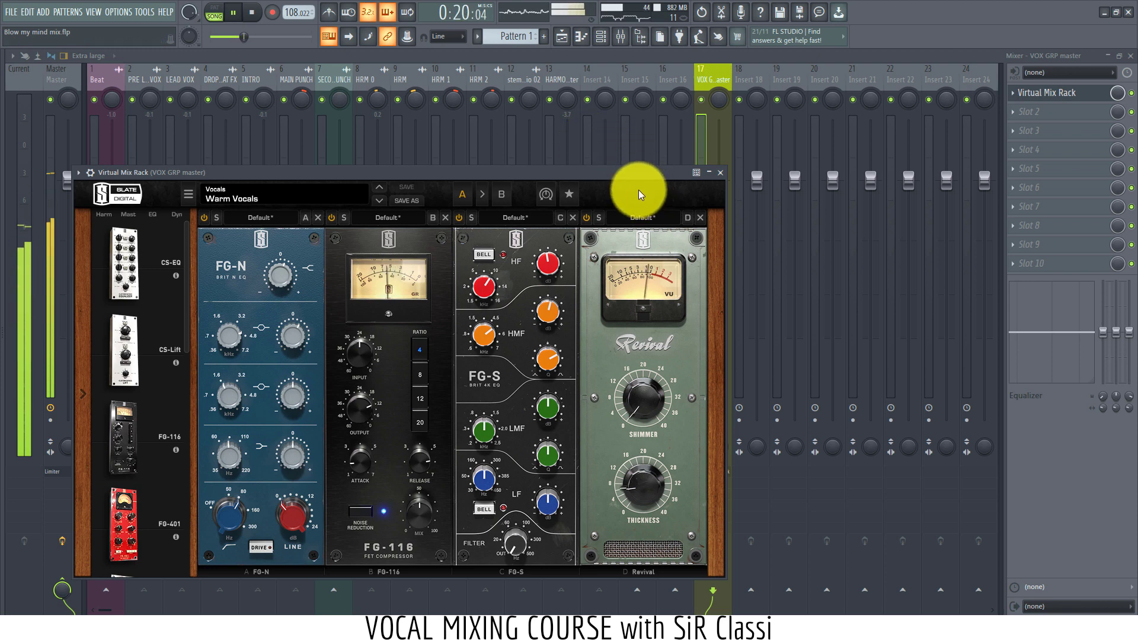
left_click_drag(603, 173, 881, 233)
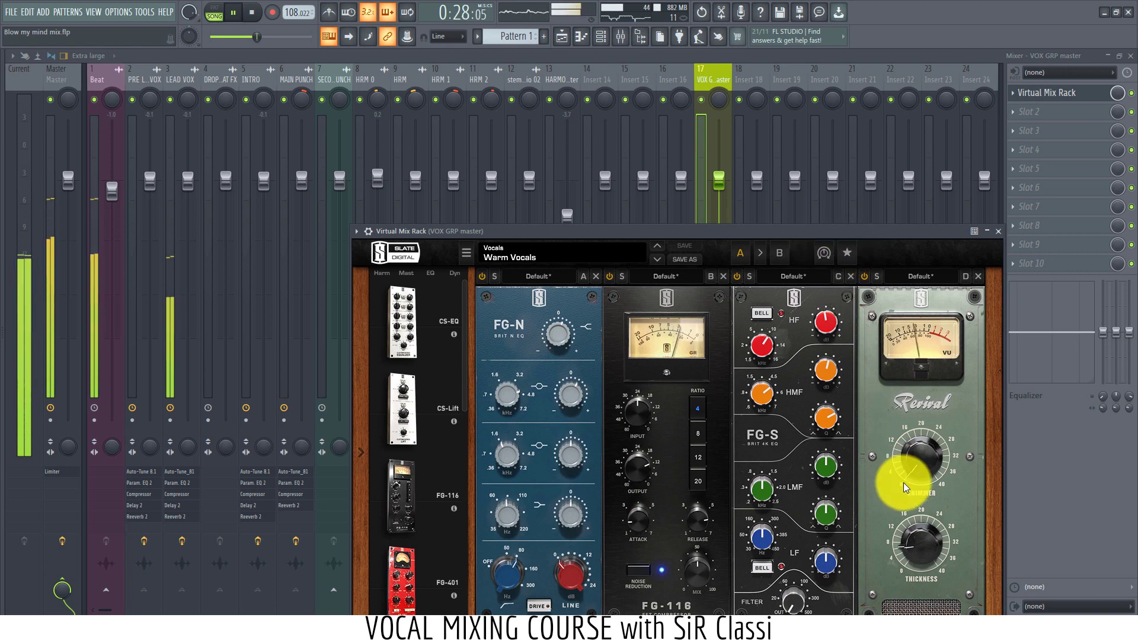
Step: Adjust the Shimmer amount on the Revival module in Virtual Mix Rack
mouse_move(913, 466)
left_click_drag(913, 466, 910, 445)
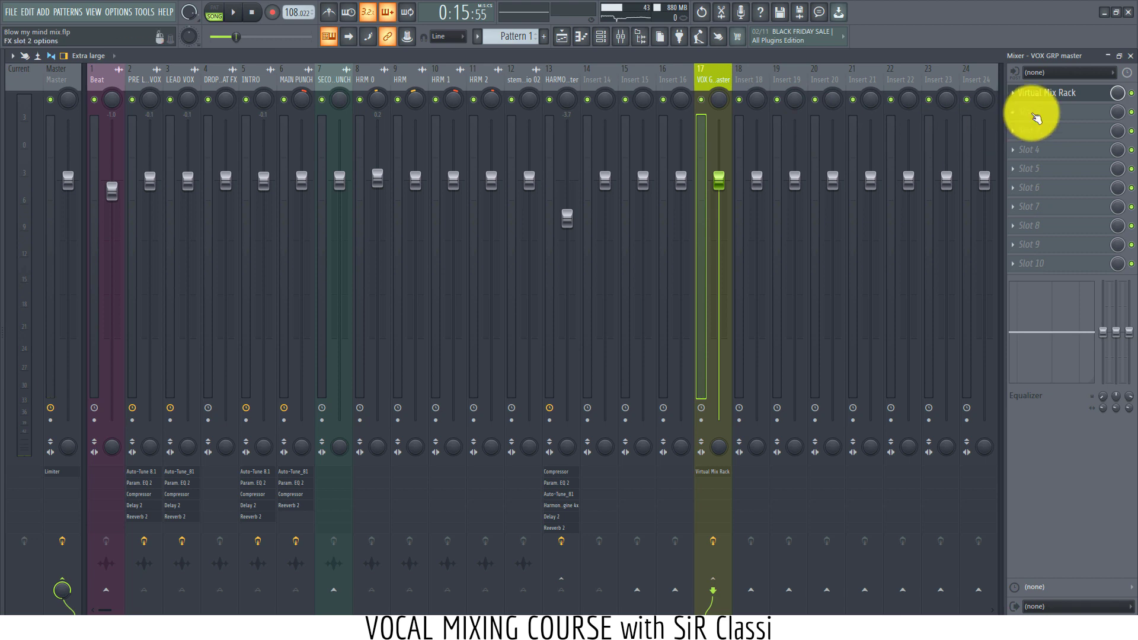
Step: Load Fruity Parametric EQ 2 into the second slot of VOX GRP master and slightly lower its band 7 high shelf
left_click(1036, 118)
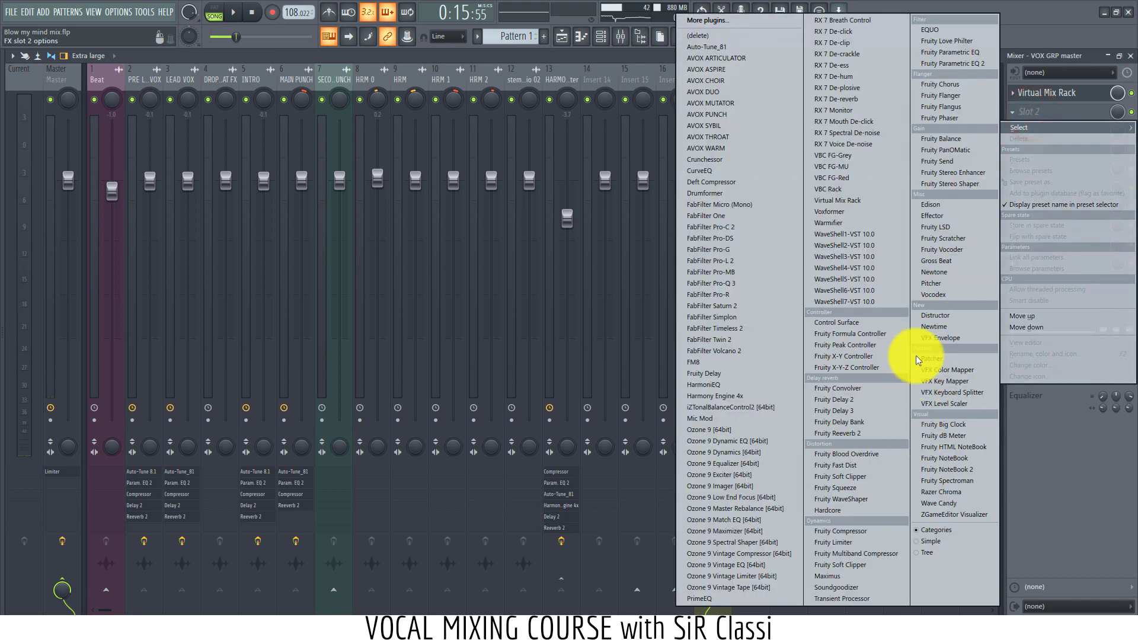
left_click(943, 63)
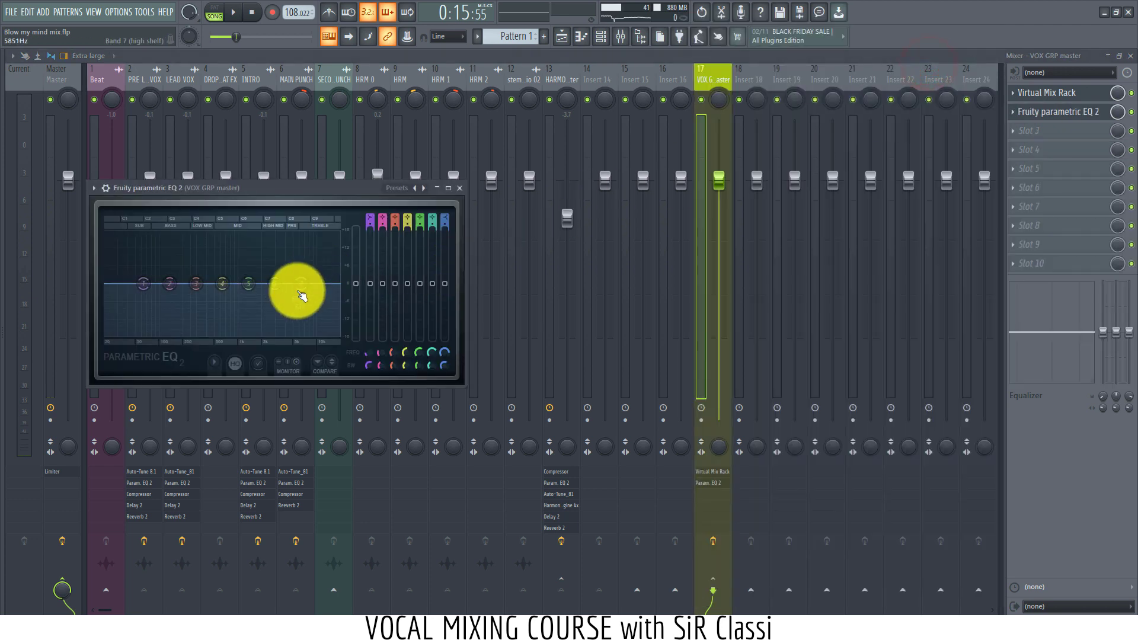
mouse_move(300, 285)
left_mouse_down()
mouse_move(296, 312)
mouse_move(300, 293)
left_mouse_up()
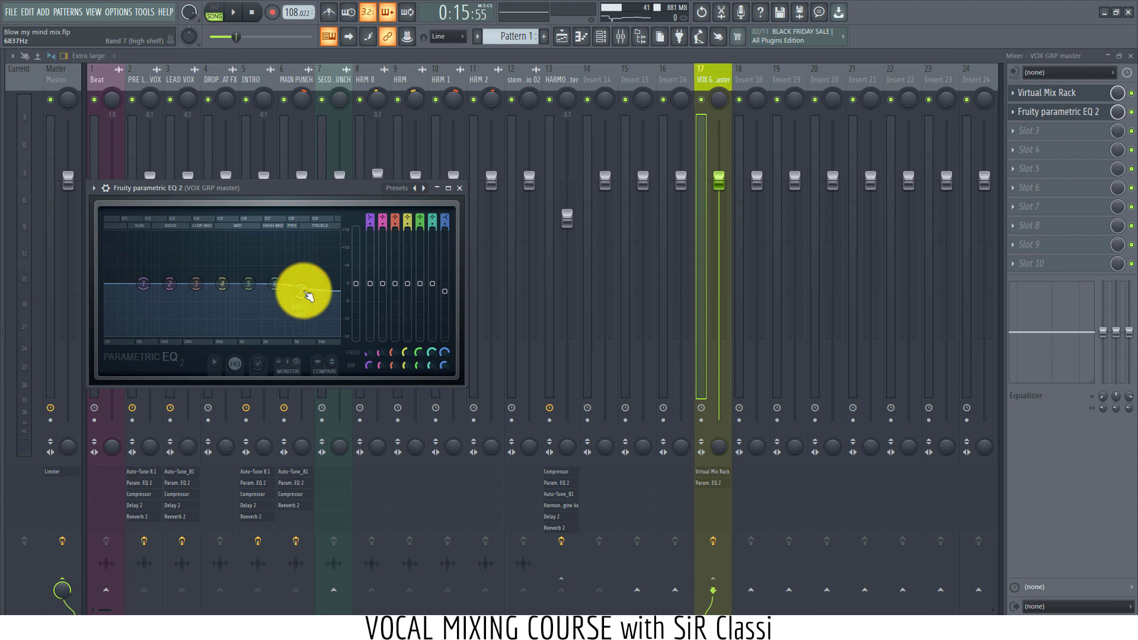
Step: Review Virtual Mix Rack on VOX GRP master while the song plays, moving its window fully into view and closing it at the end
left_click(1060, 95)
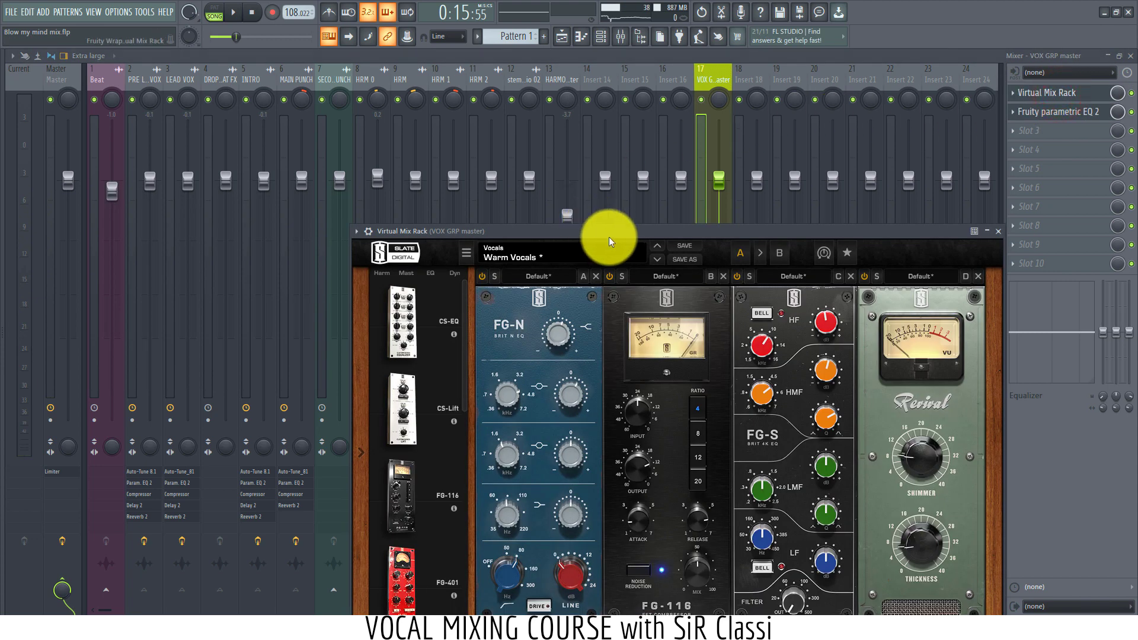
left_click_drag(605, 235, 532, 128)
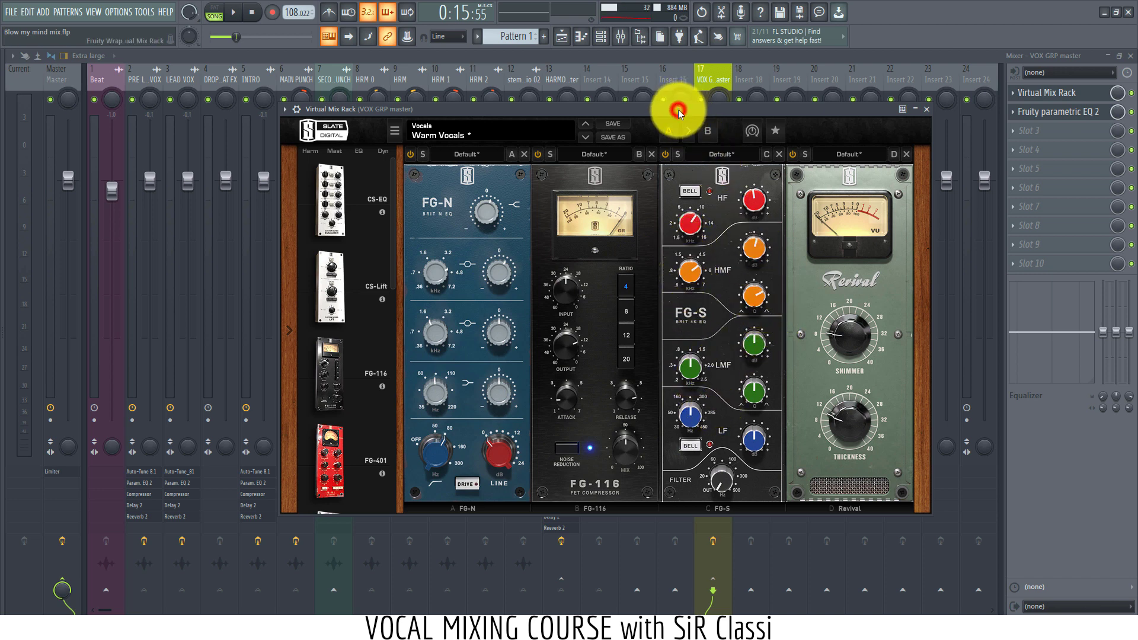
key("space")
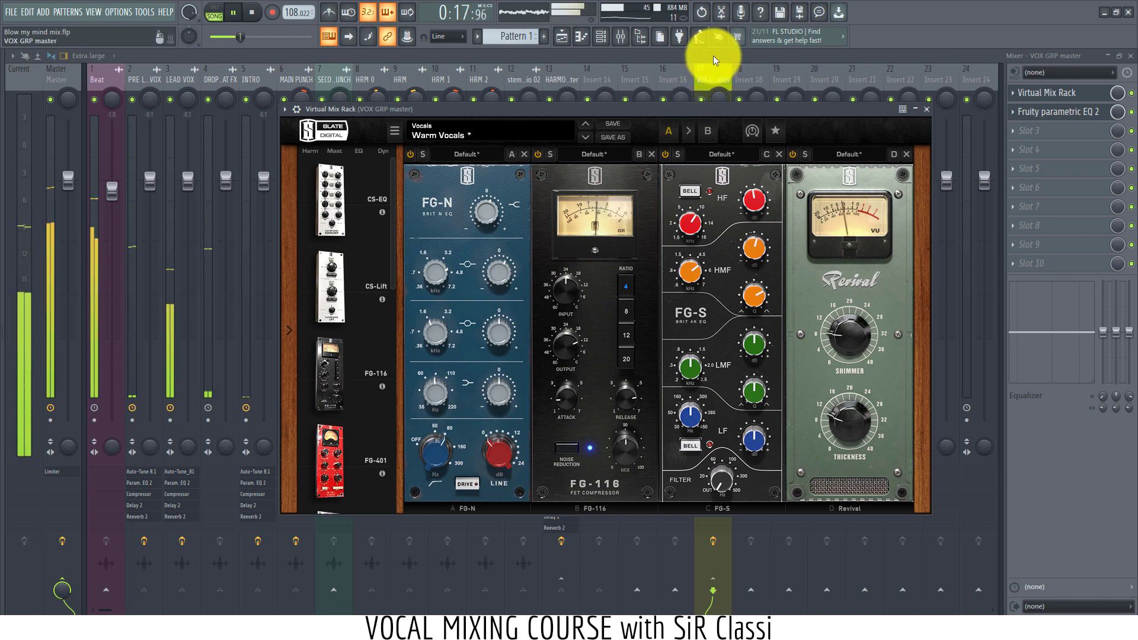
left_click(733, 52)
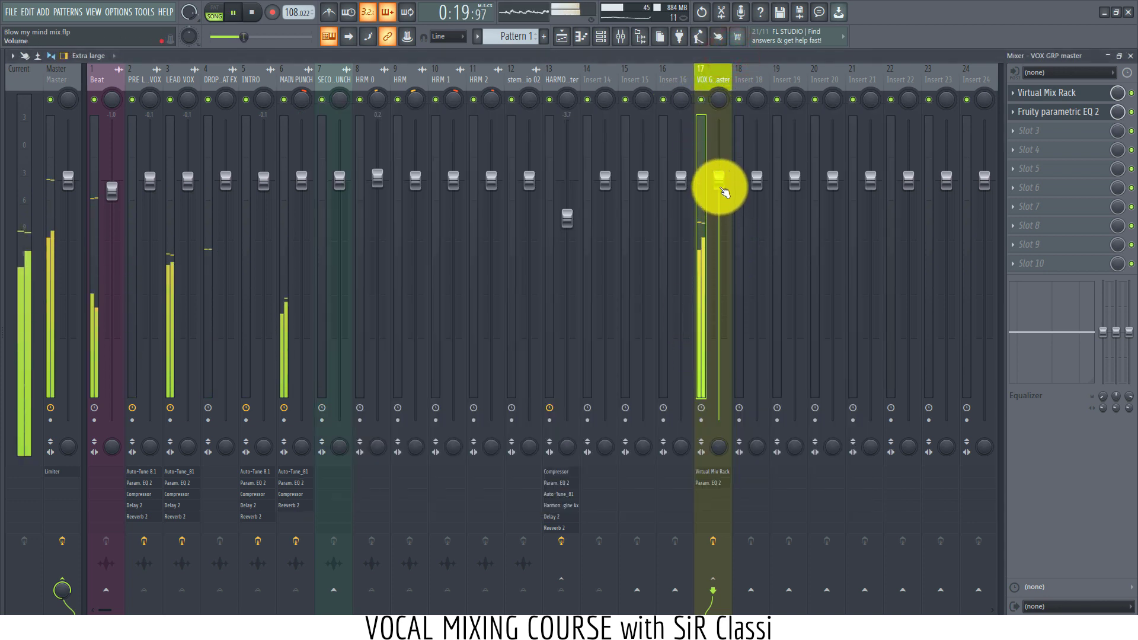
Step: Lower the VOX GRP master fader to about -1.0 dB and move its EQ's band 7 high shelf lower in gain and higher in frequency
left_click_drag(720, 185, 723, 195)
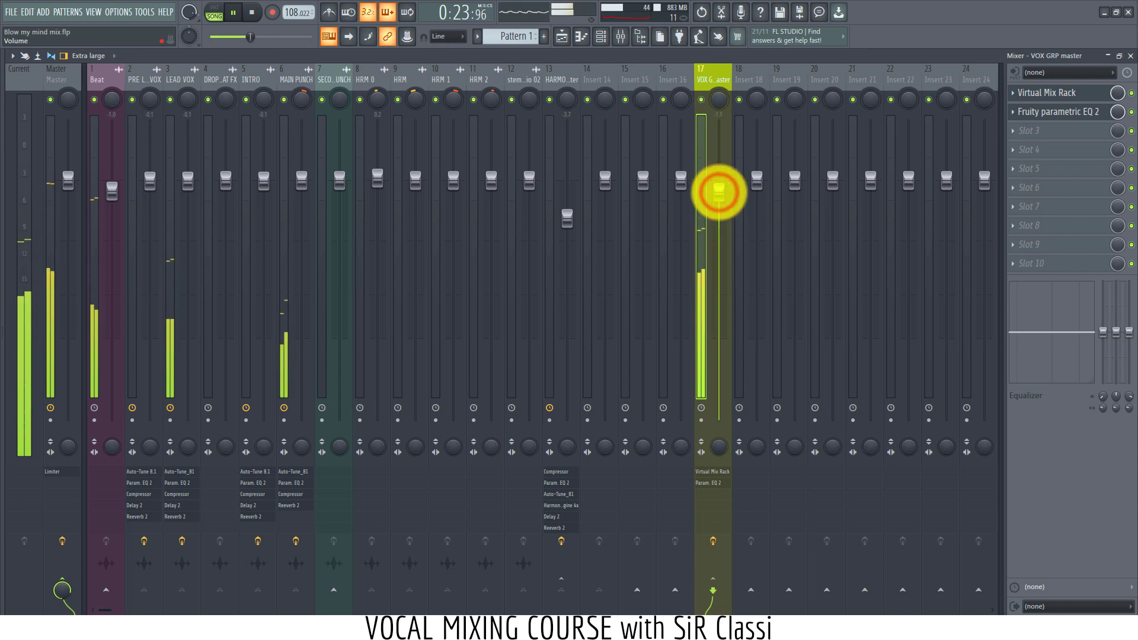
left_click_drag(719, 192, 719, 190)
left_click(1047, 119)
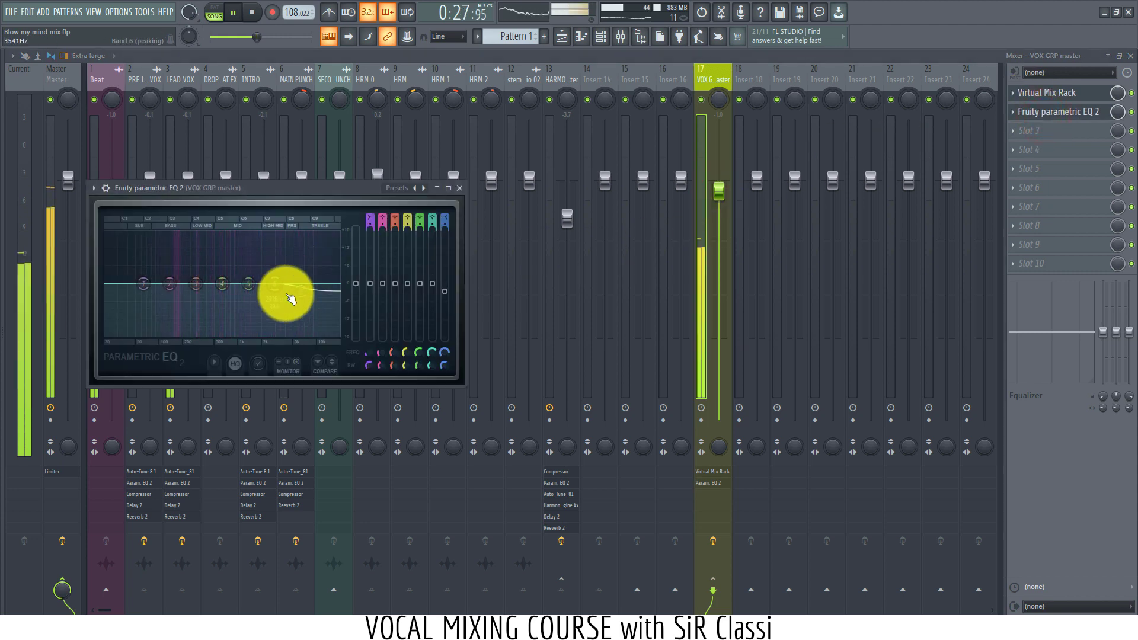
left_click_drag(290, 298, 325, 302)
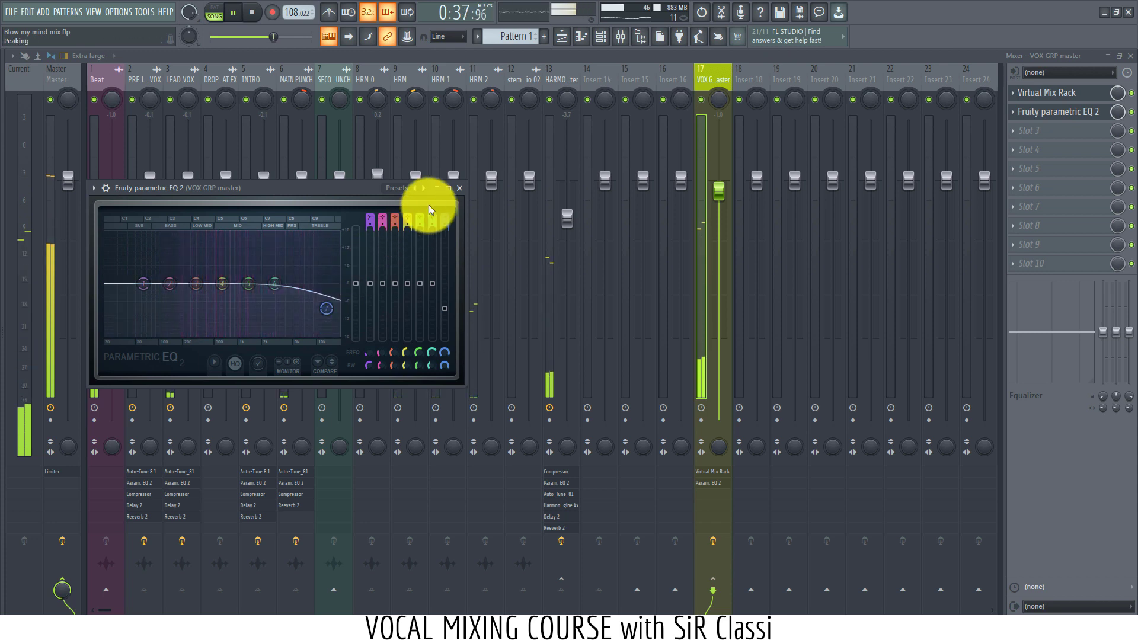
left_click(462, 189)
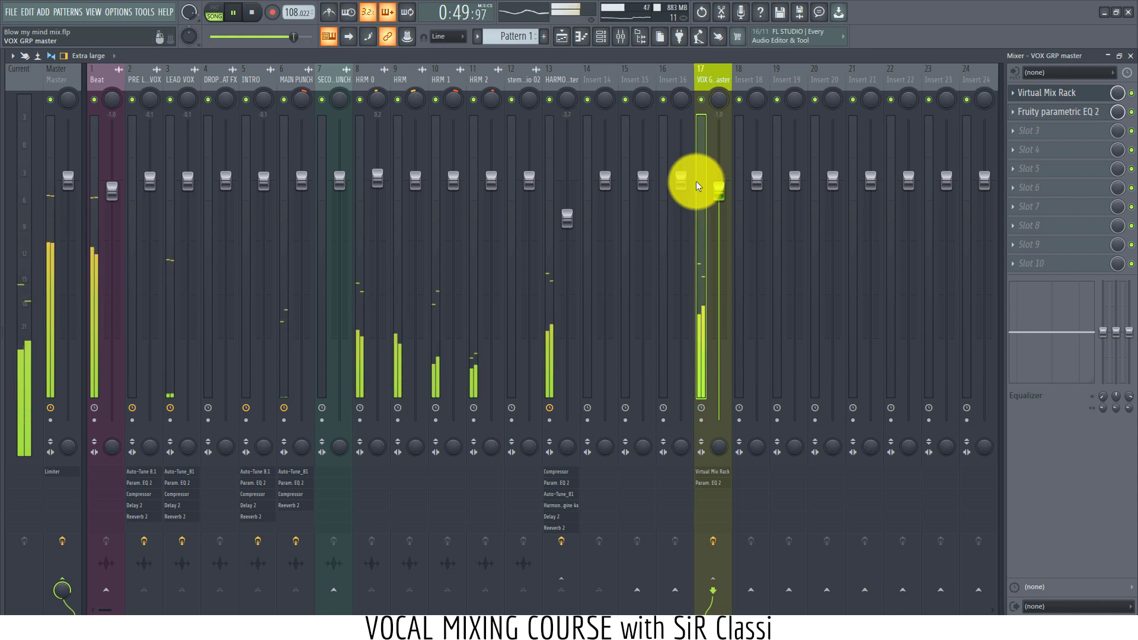
Step: Raise the HARMONIES master fader to about -3.0 dB
left_click(340, 83)
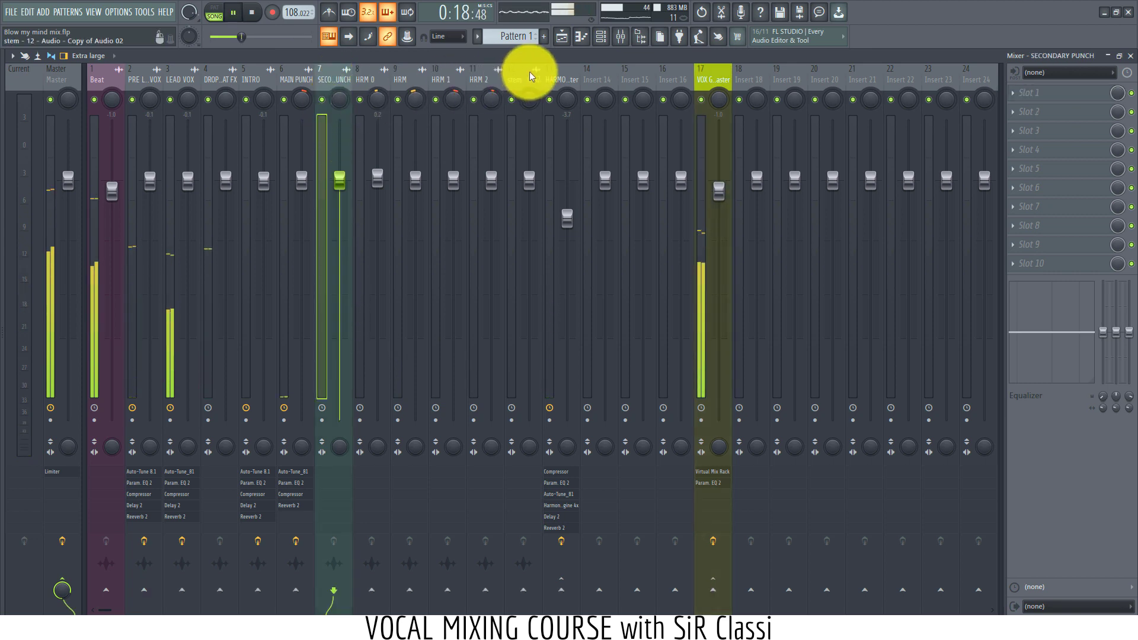
left_click(556, 81)
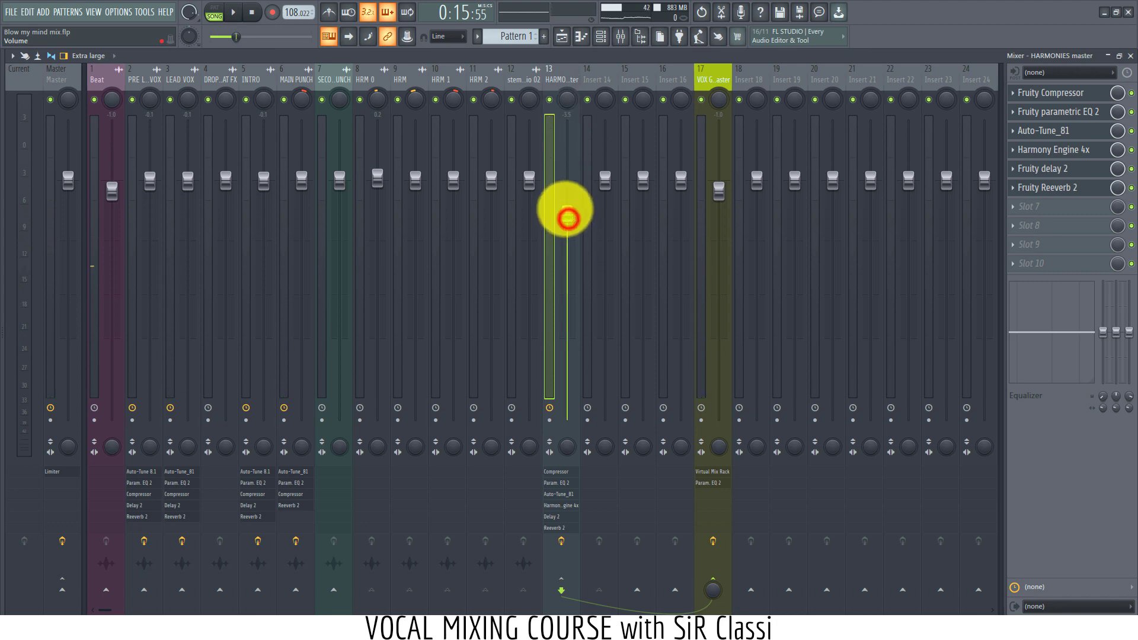
left_click_drag(567, 218, 566, 211)
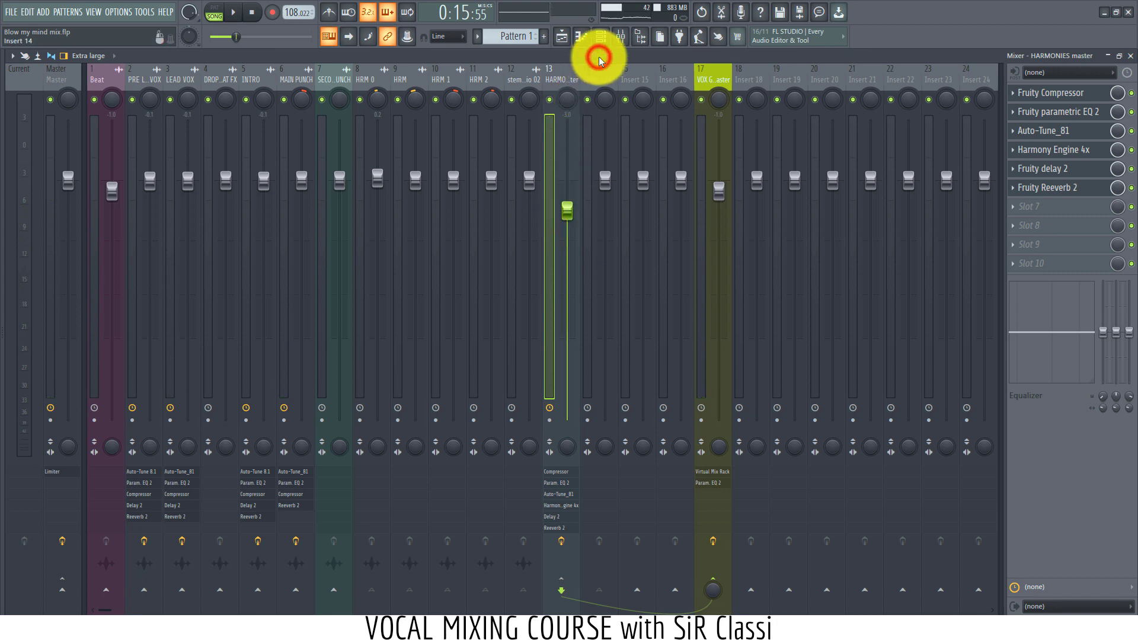
Step: Play the song in the playlist from around bar 14, and again from the beginning, to hear the vocal balance
key("space")
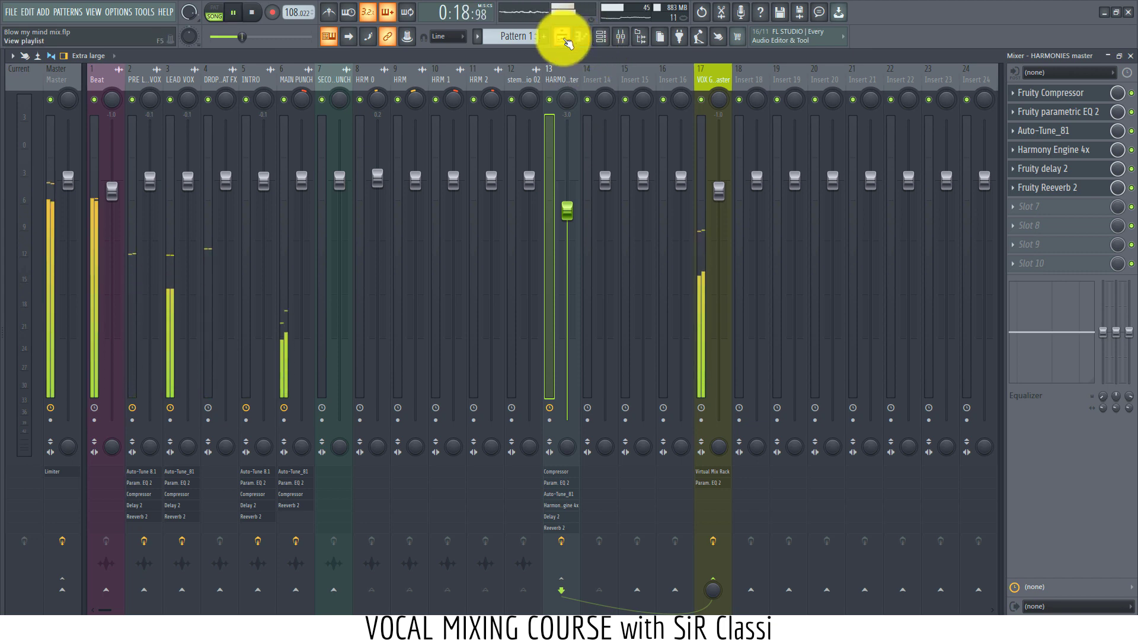
left_click(563, 37)
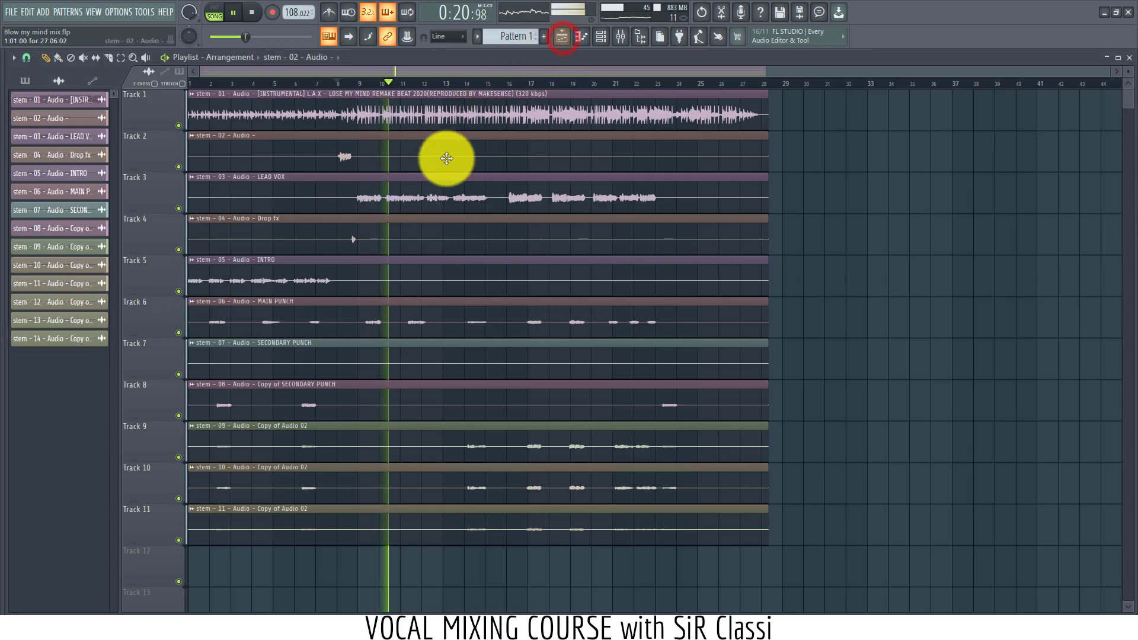
left_click(462, 84)
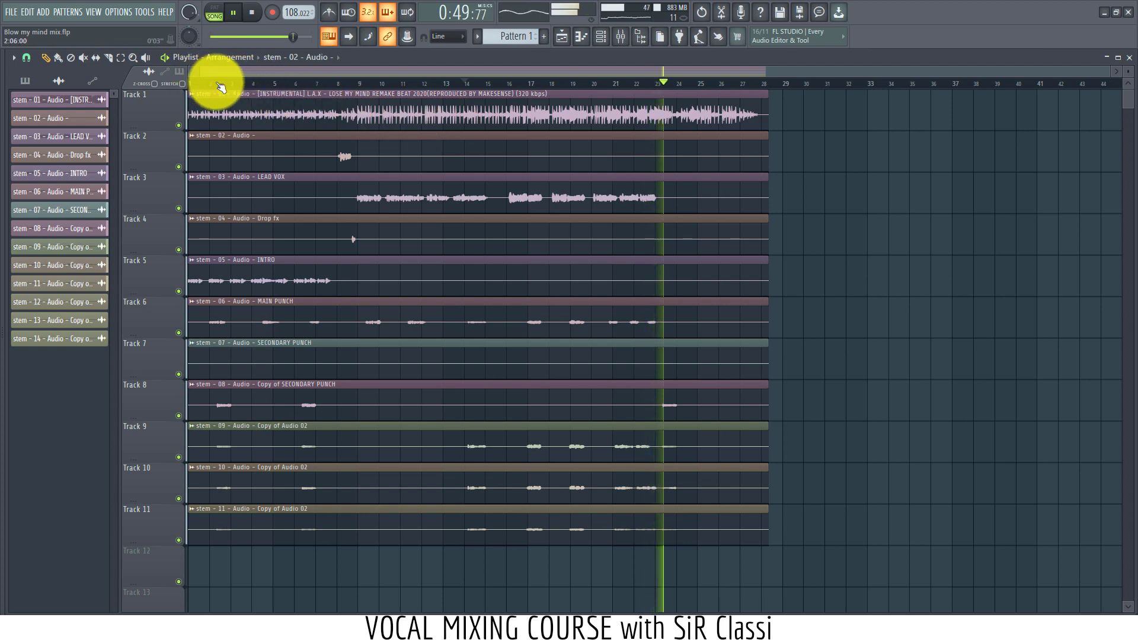
left_click(191, 84)
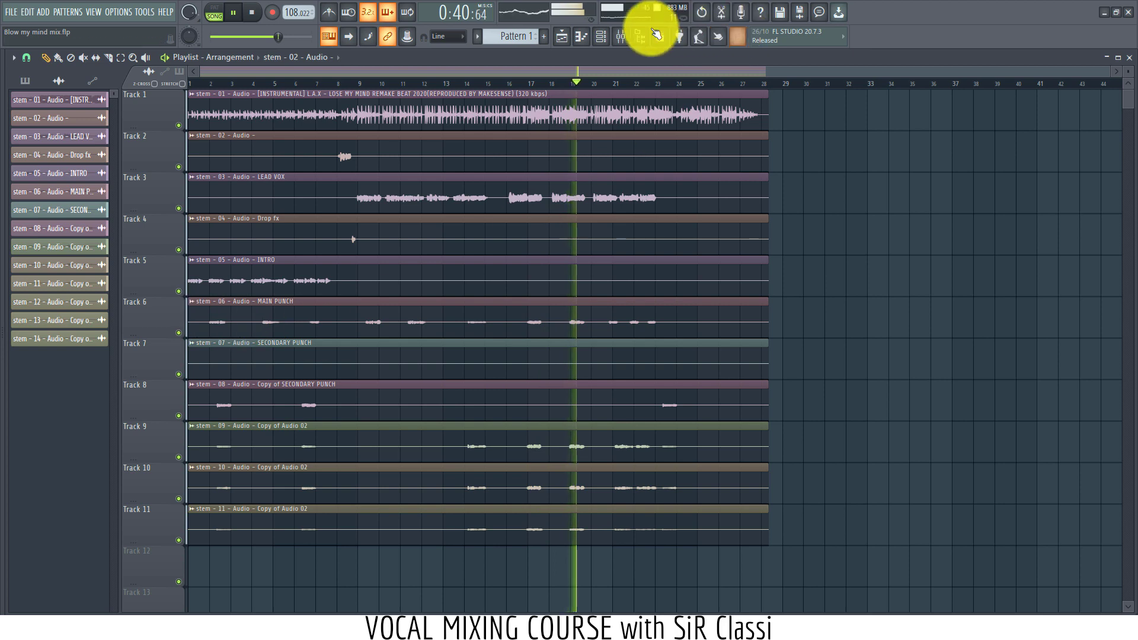
Step: Check the HRM 2, HRM 1 and HRM 0 tracks in the mixer while the song plays
left_click(620, 36)
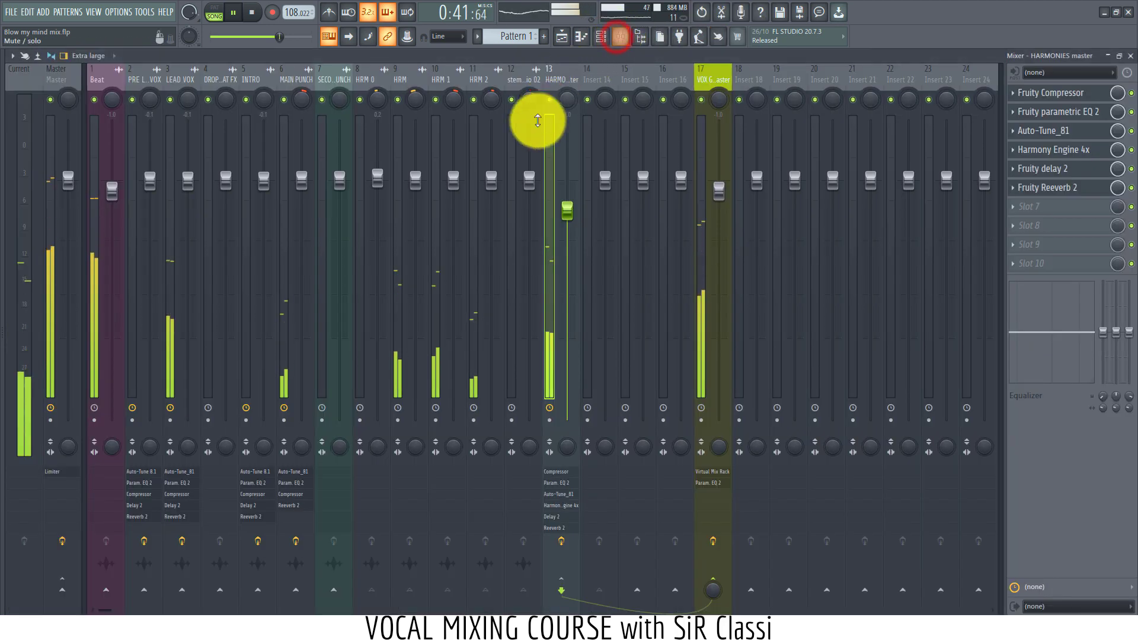
left_click(484, 81)
left_click(444, 79)
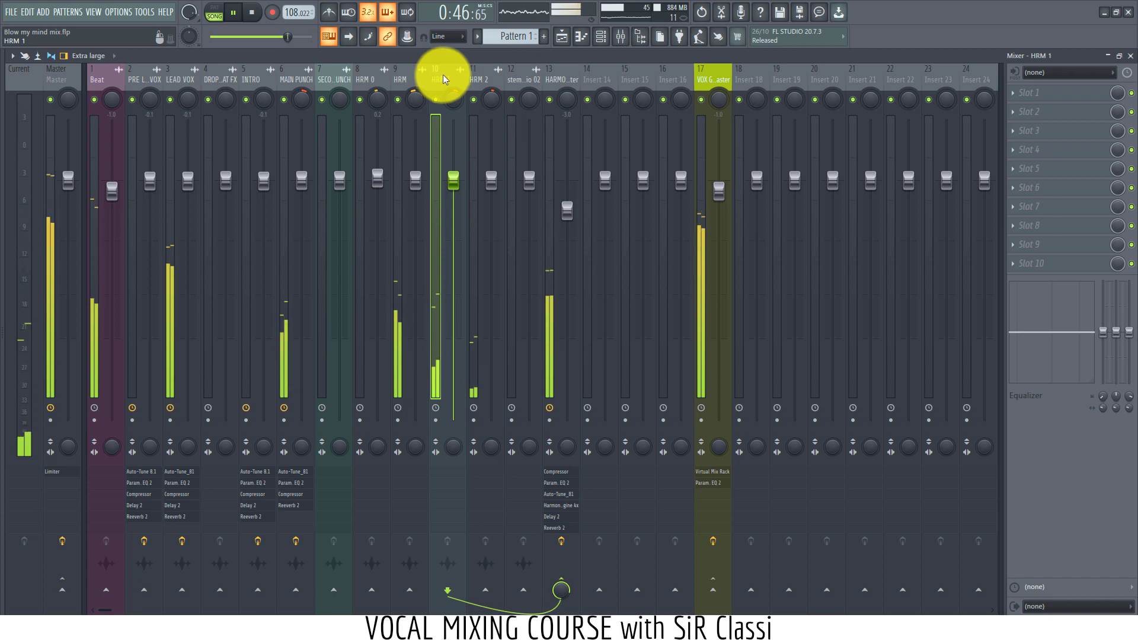
left_click(368, 75)
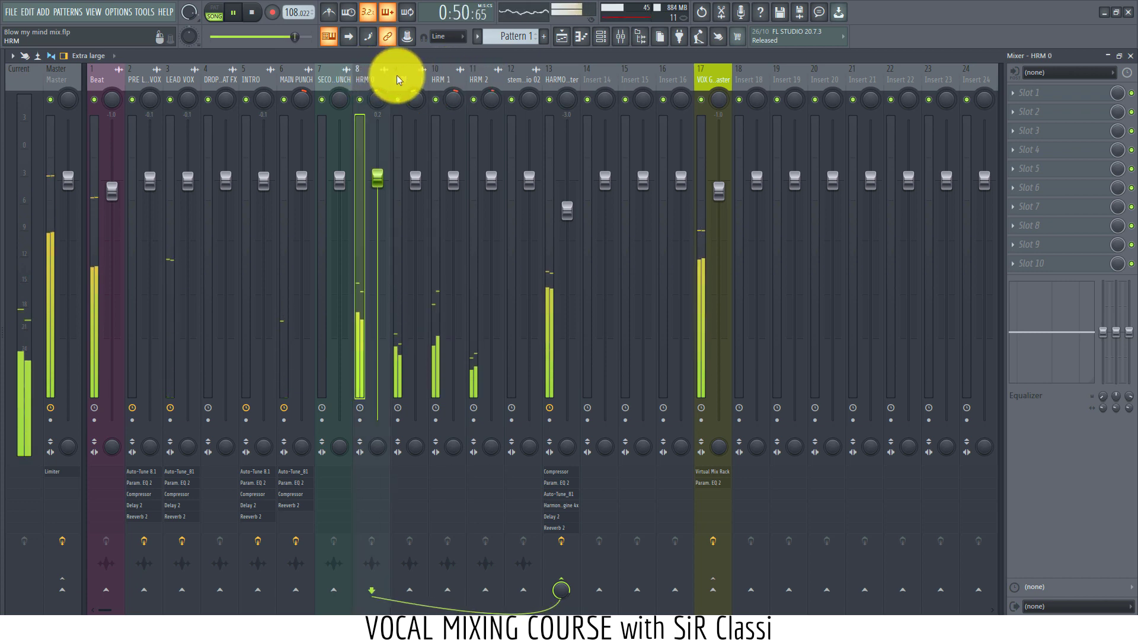
Step: Stop playback and reshape the HARMONIES master EQ: band 1 low shelf to -7.3 dB at 94 Hz, band 7 high shelf slightly lower
left_click(547, 74)
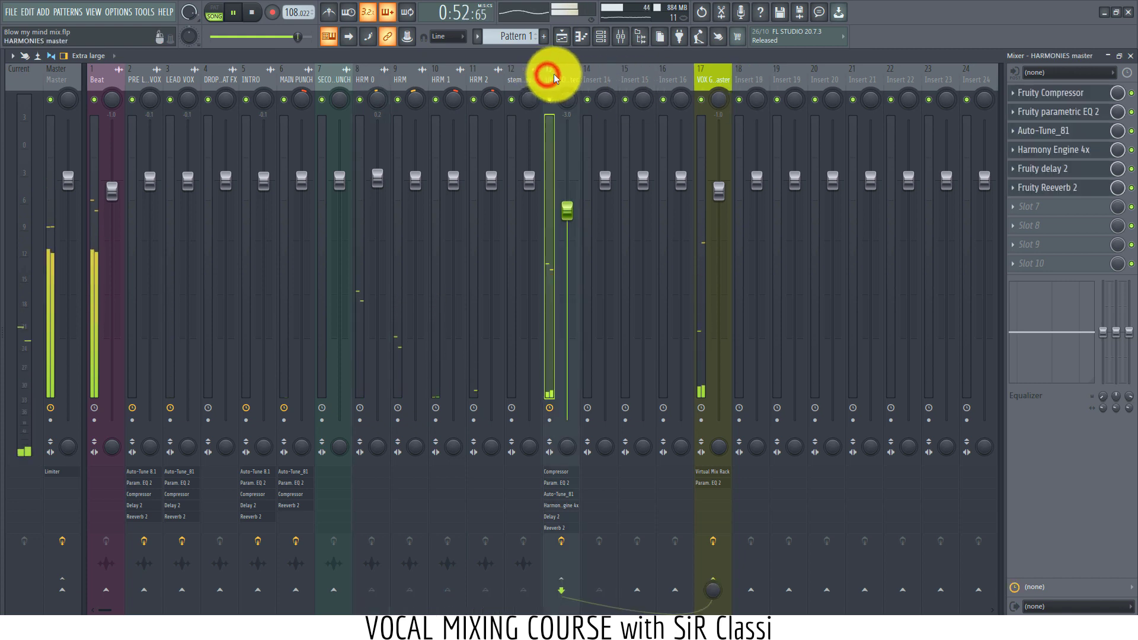
key("space")
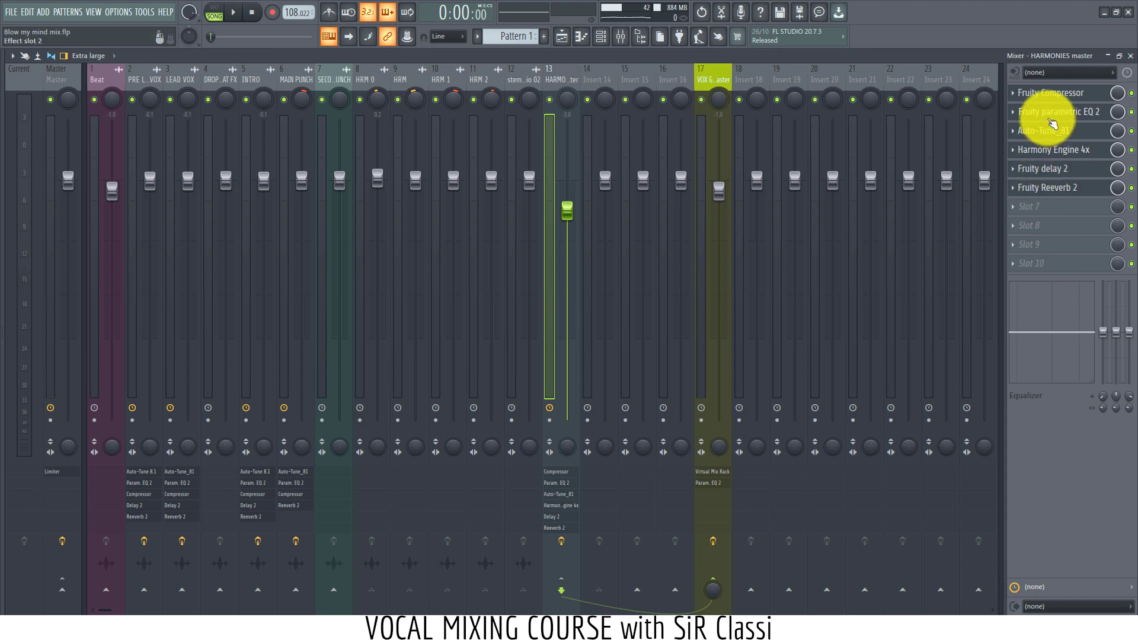
left_click(1051, 120)
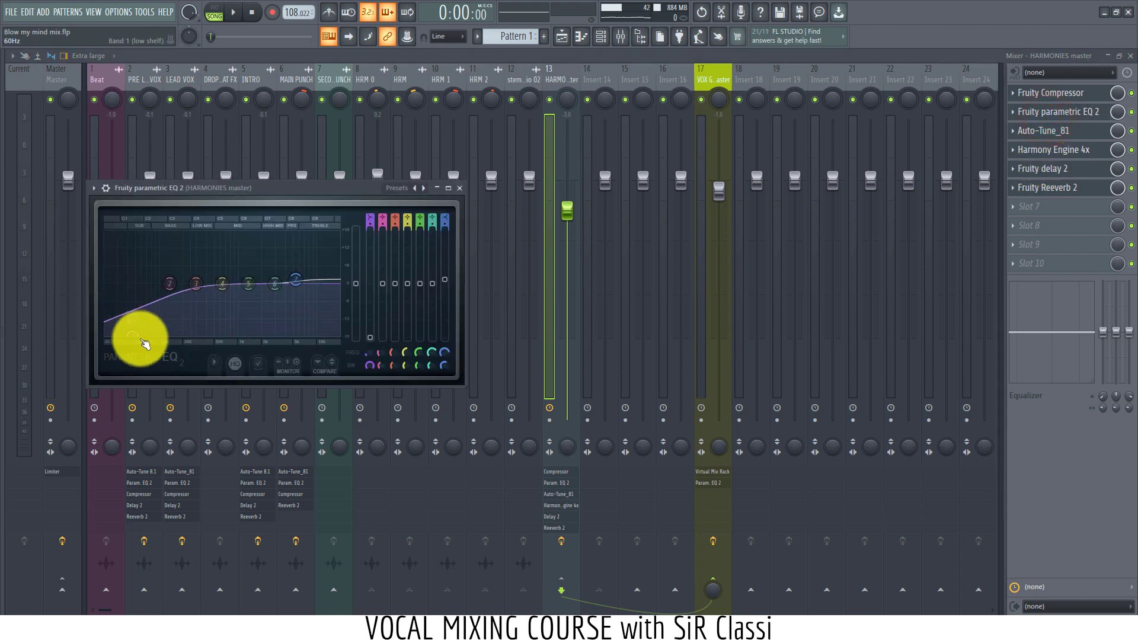
left_click(132, 333)
left_click_drag(135, 328, 157, 305)
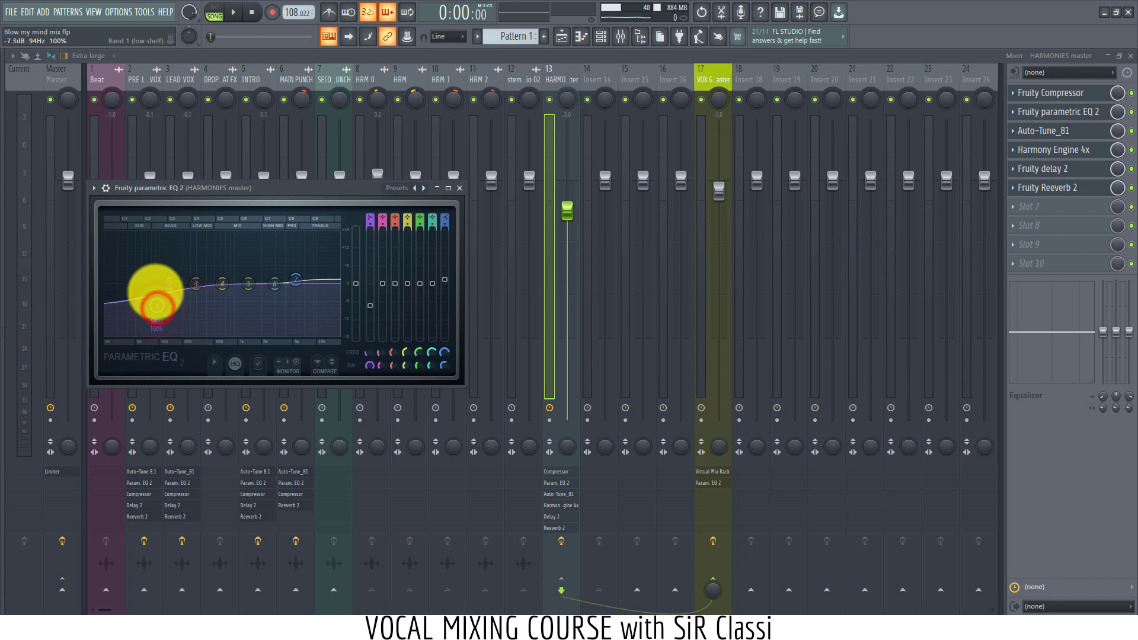
left_click_drag(302, 282, 304, 284)
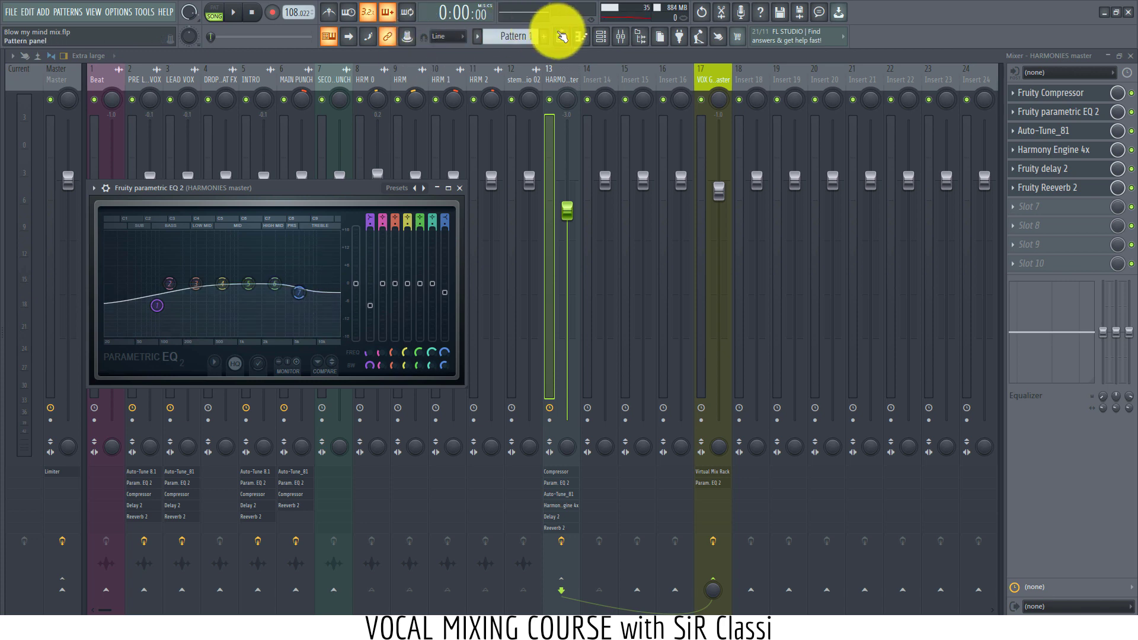
Step: Play the song in the playlist from bar 2, bar 13 and around bar 11 to listen to the harmonies and lead vocal
left_click(560, 36)
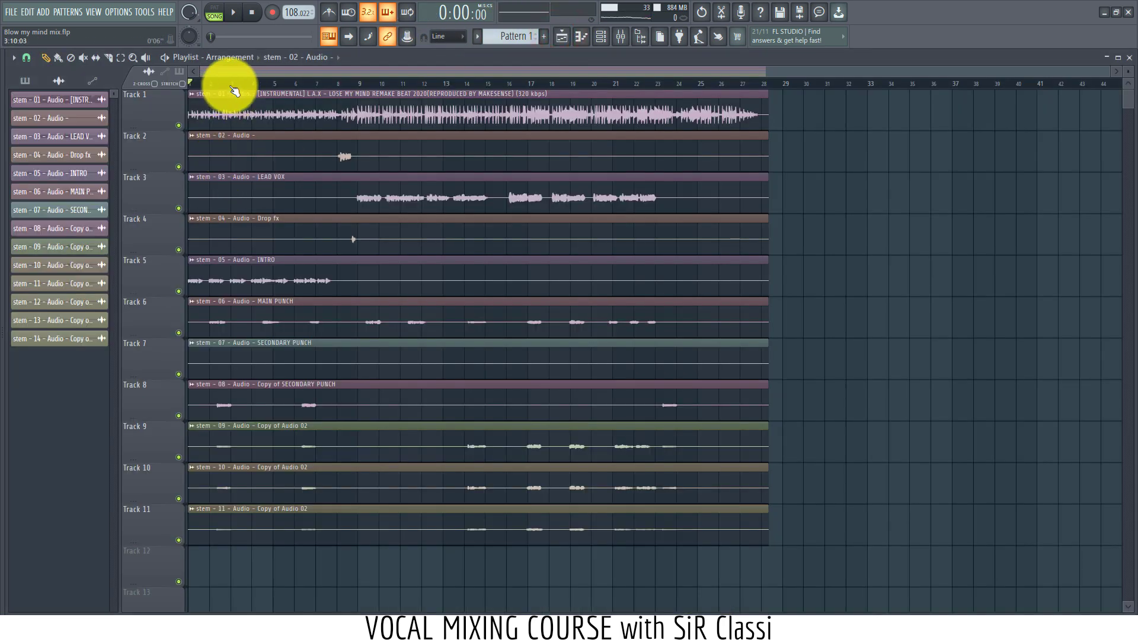
left_click(211, 88)
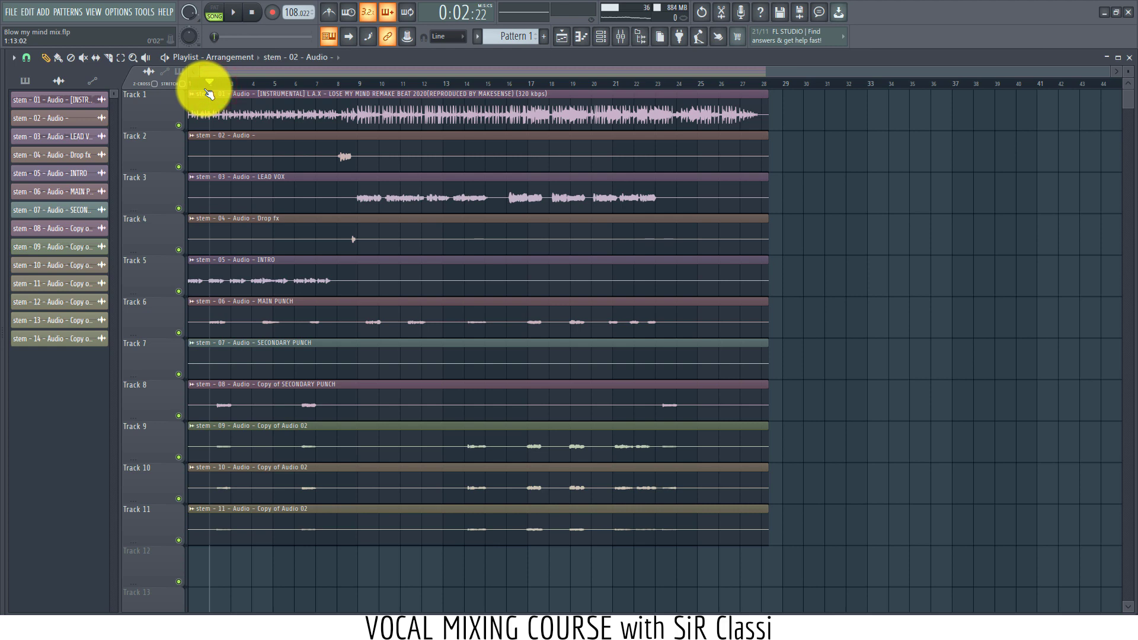
key("space")
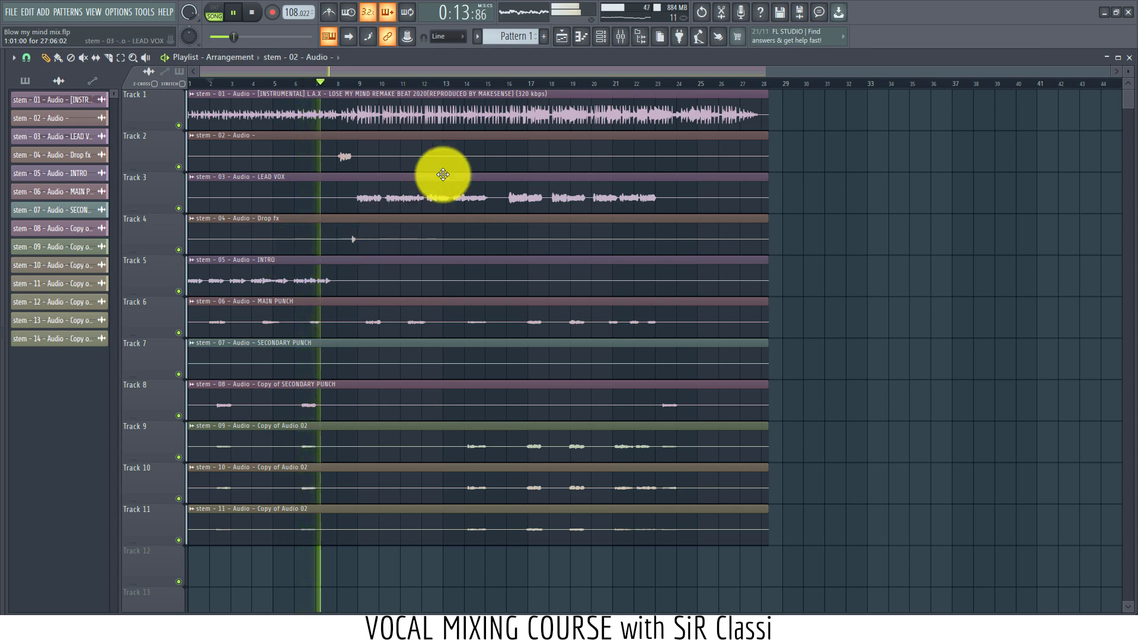
left_click(449, 84)
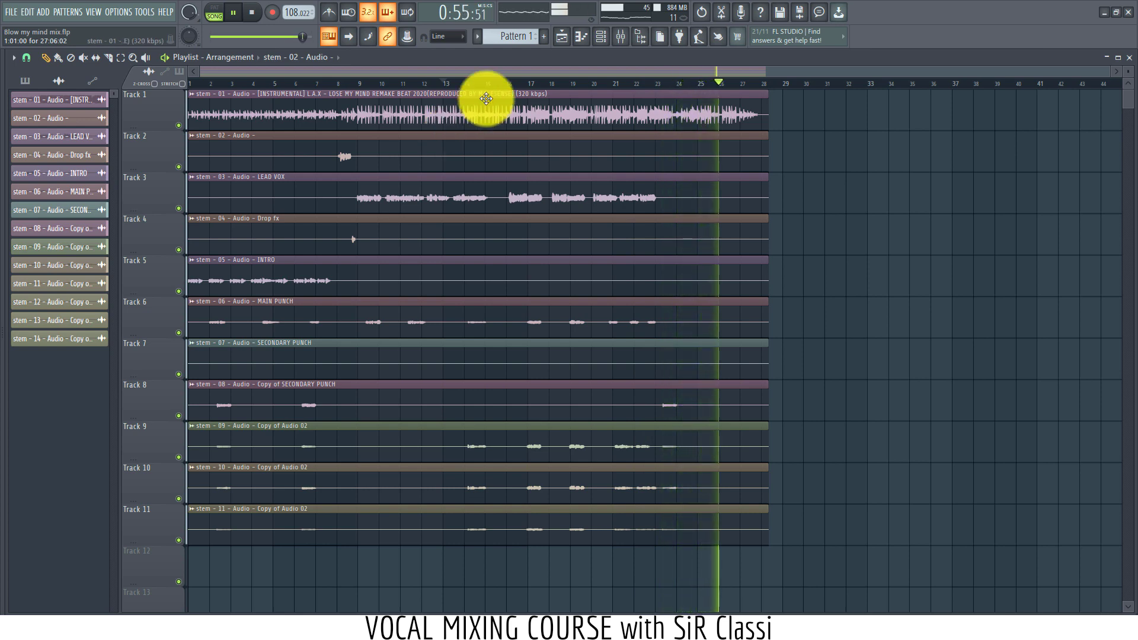
left_click(399, 86)
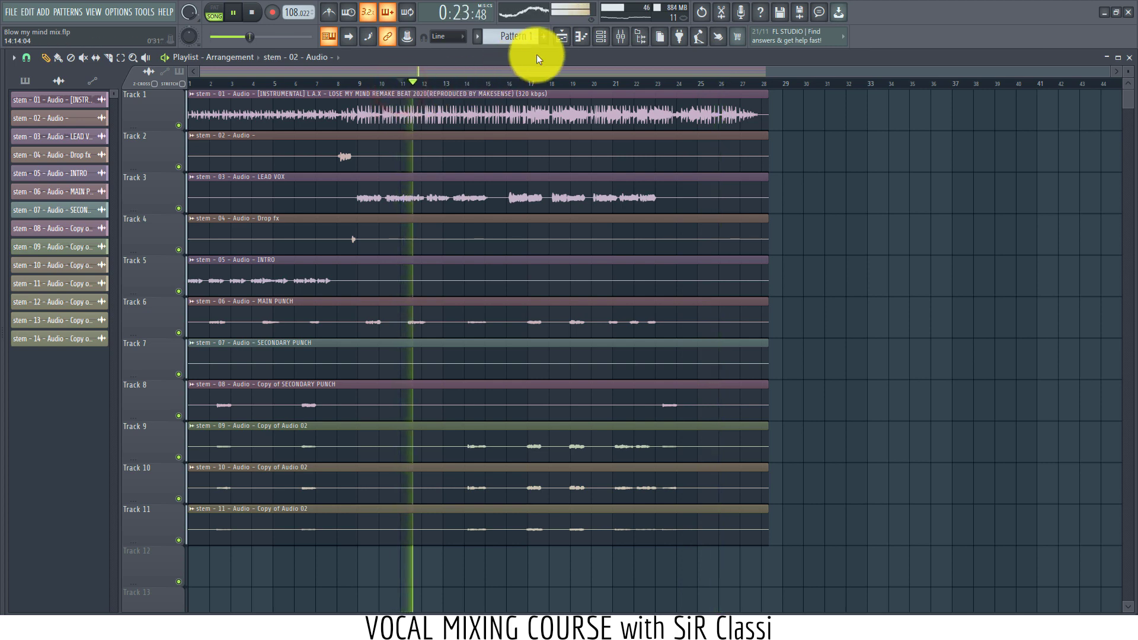
Step: Locate the LEAD VOX clip's mixer track, stop playback, and lower the band 7 high shelf in its Fruity Parametric EQ 2
double_click(424, 209)
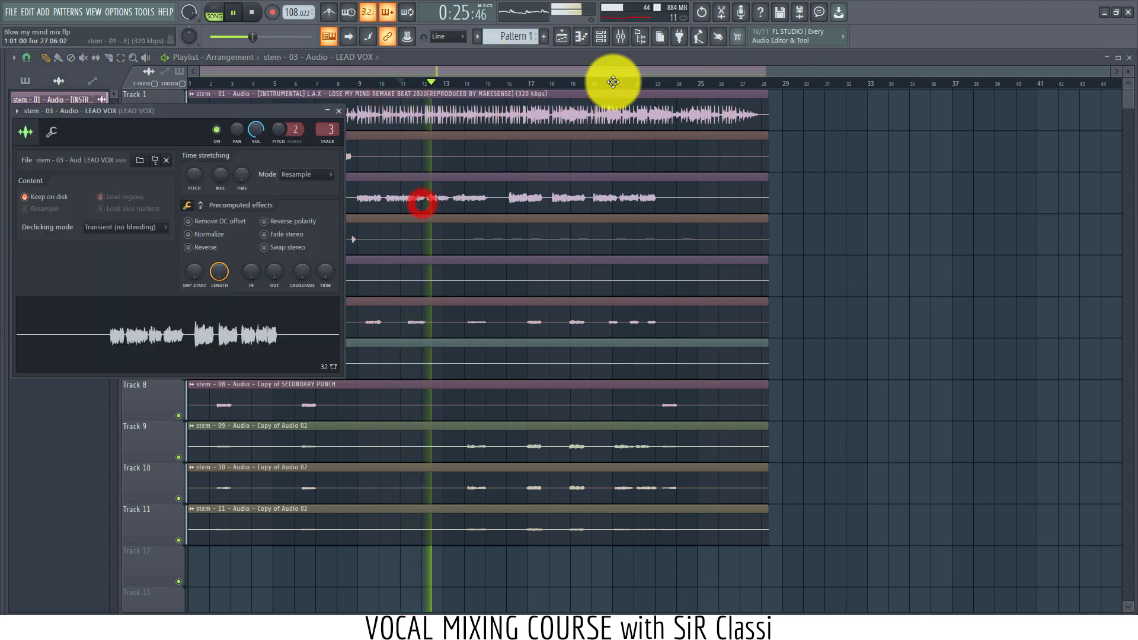
key("space")
left_click(621, 38)
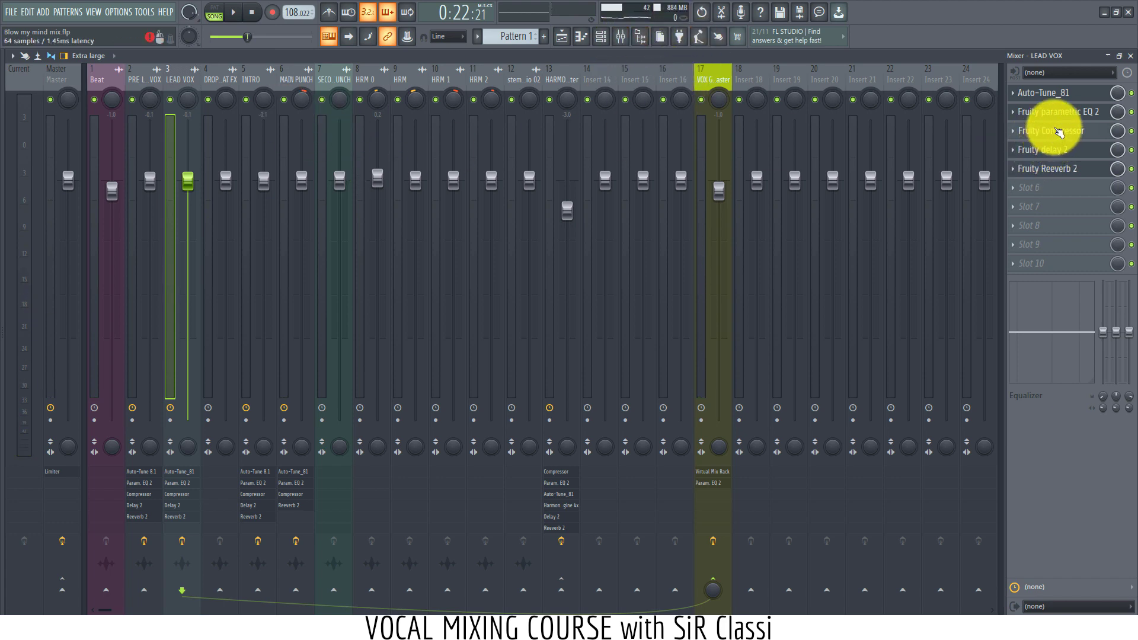
left_click(1064, 119)
left_click_drag(431, 290, 437, 354)
left_click(439, 302)
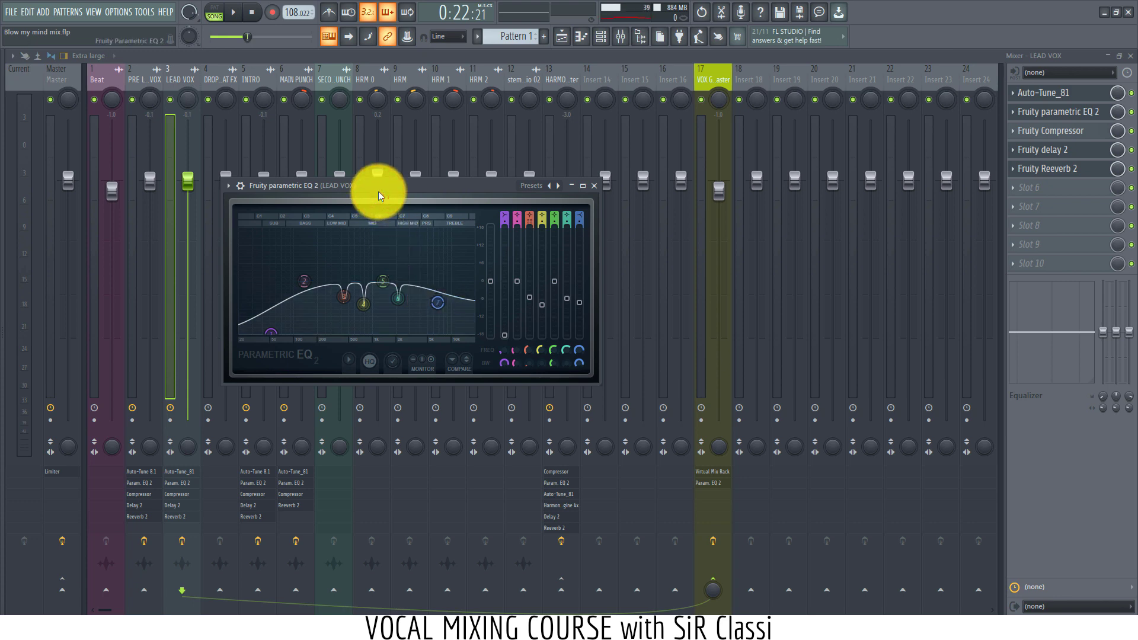
Step: Play the song while lowering the LEAD VOX EQ's band 7 high shelf further and shifting it to a higher frequency
key("space")
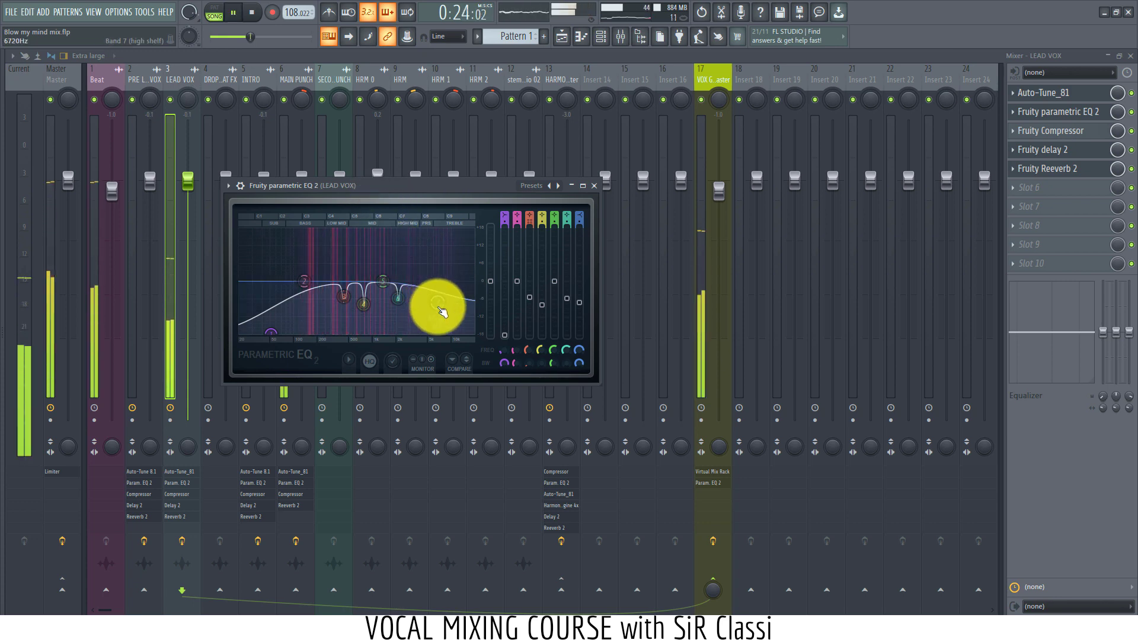
mouse_move(441, 310)
left_mouse_down()
mouse_move(448, 341)
mouse_move(446, 309)
left_mouse_up()
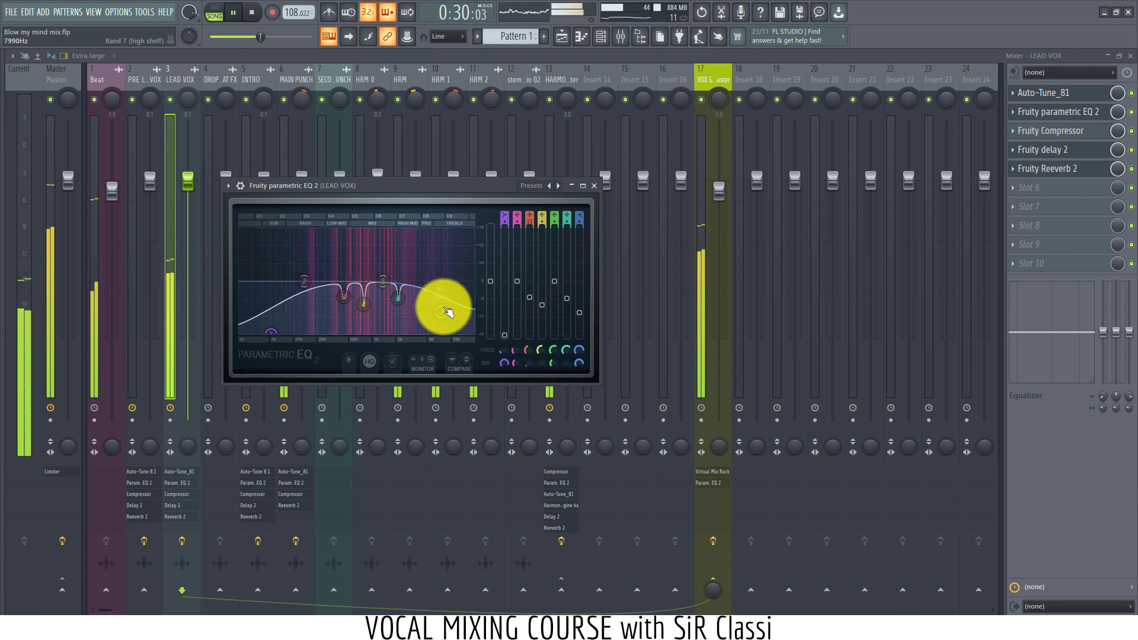
mouse_move(445, 309)
left_mouse_down()
mouse_move(478, 302)
mouse_move(456, 313)
left_mouse_up()
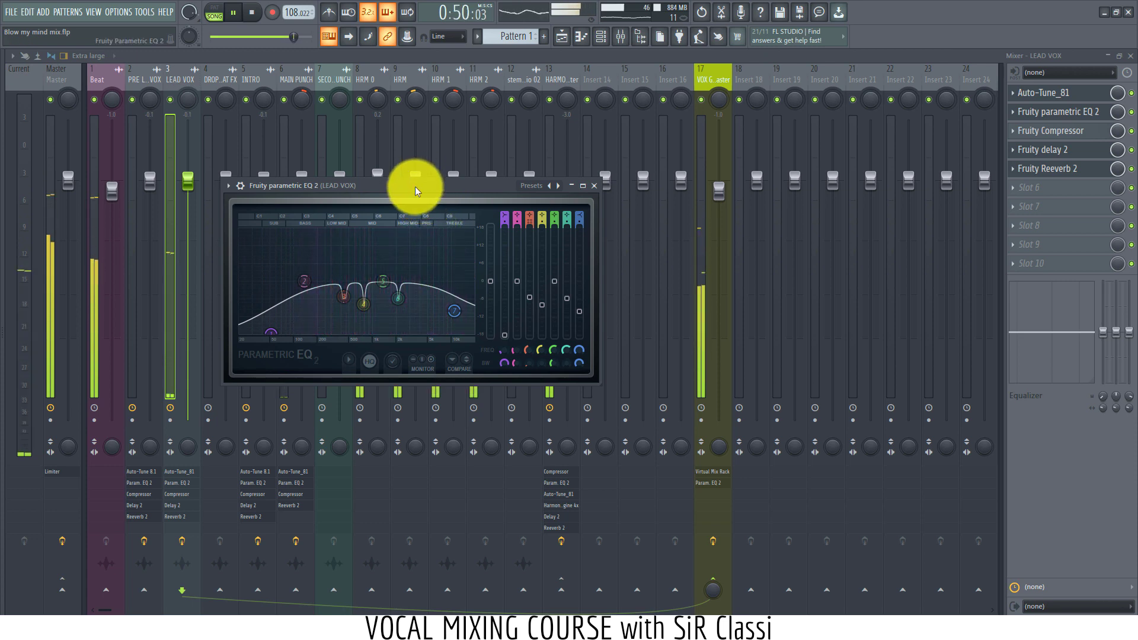
Step: Listen in the playlist around bars 12 and 13, set the playback position to bar 8, and stop playback
left_click(562, 34)
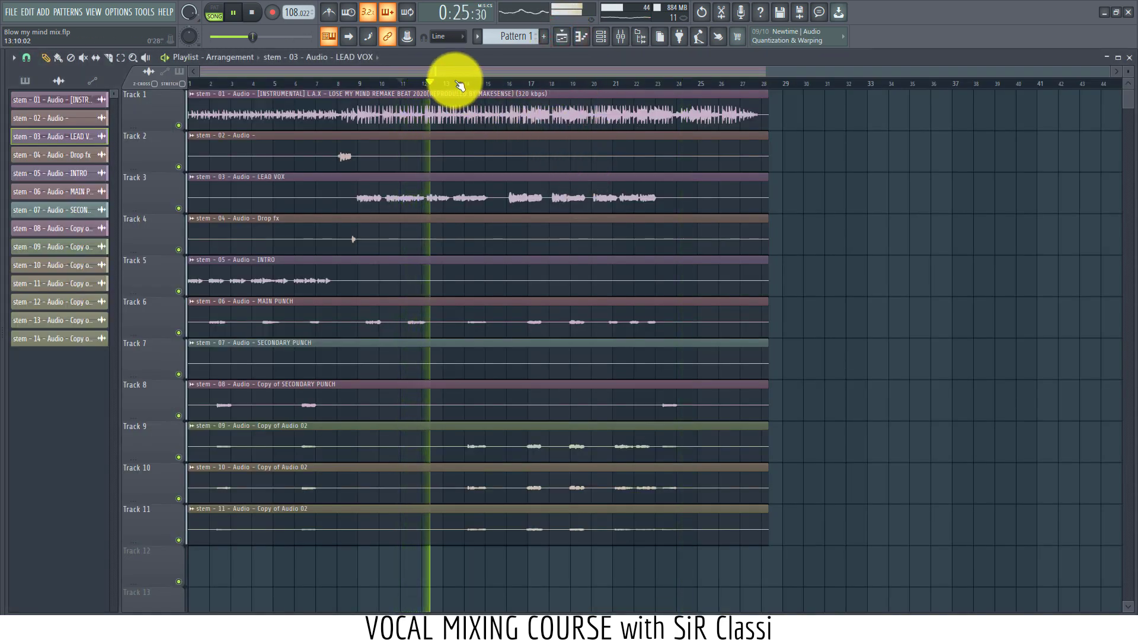
left_click(340, 77)
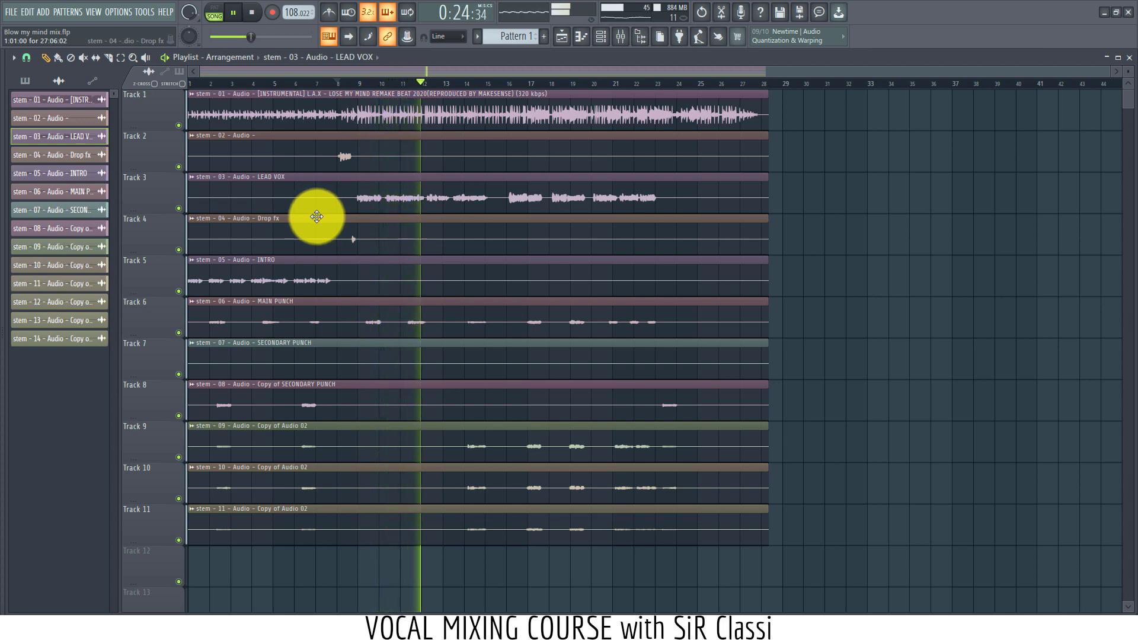
key("space")
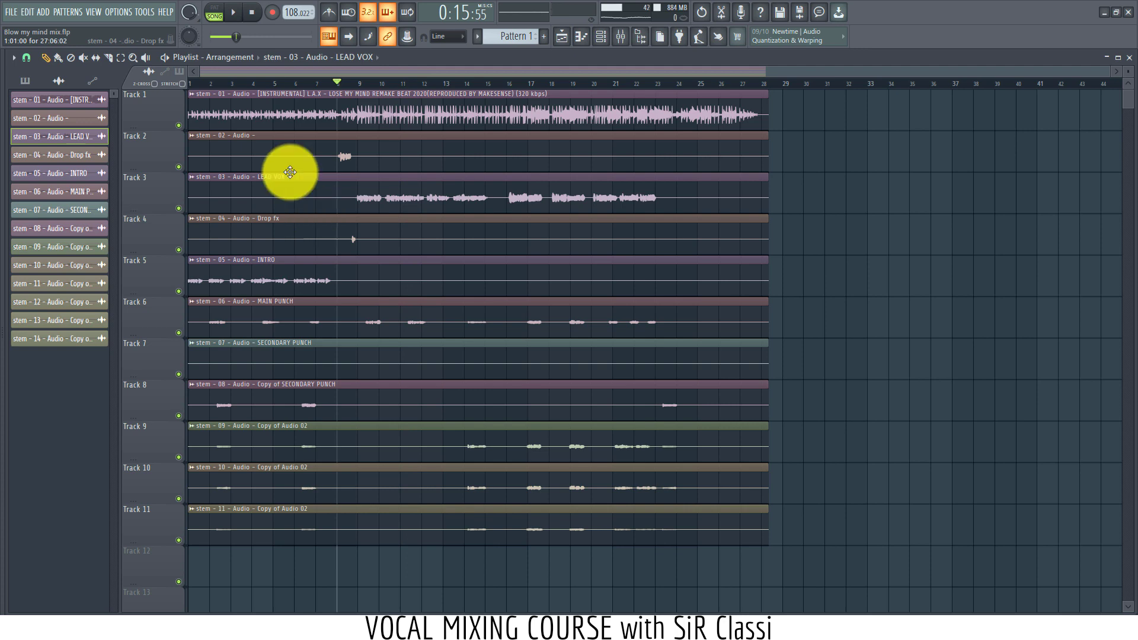
Step: Return to the song start, locate the INTRO clip's mixer track, and lower band 7 high shelf in its Fruity Parametric EQ 2
left_click_drag(236, 83, 187, 106)
double_click(231, 281)
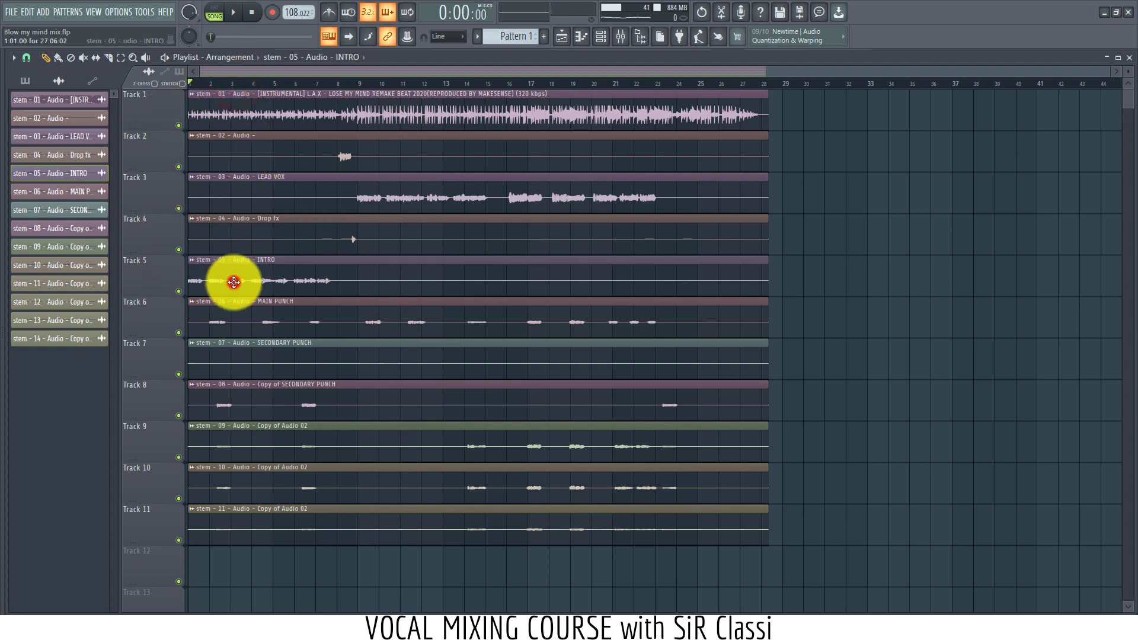
left_click(619, 34)
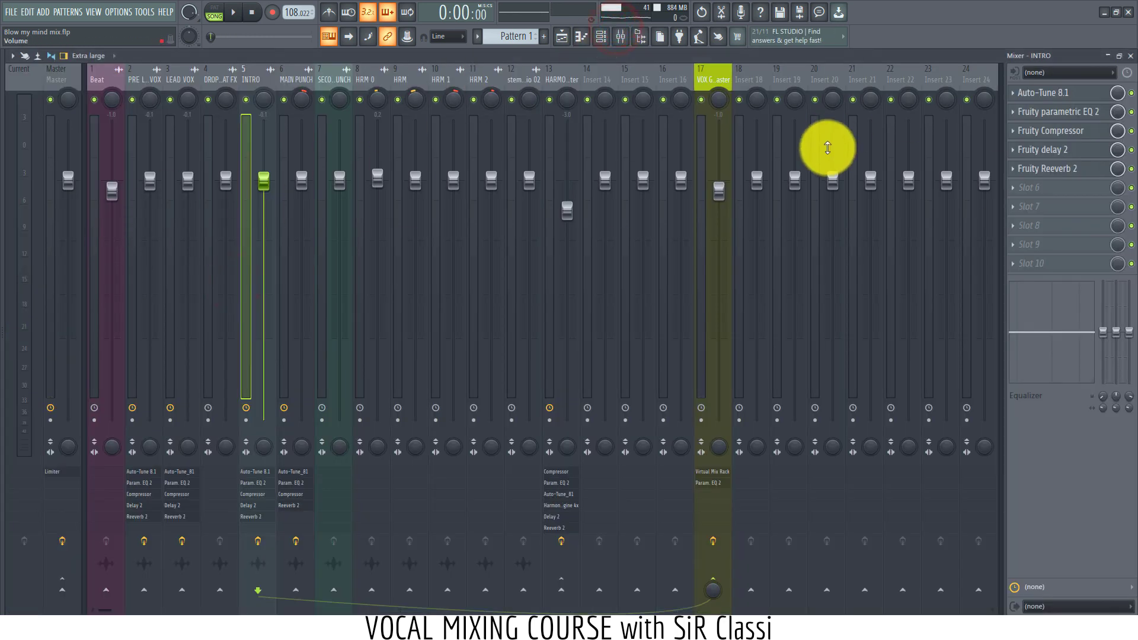
left_click(1070, 113)
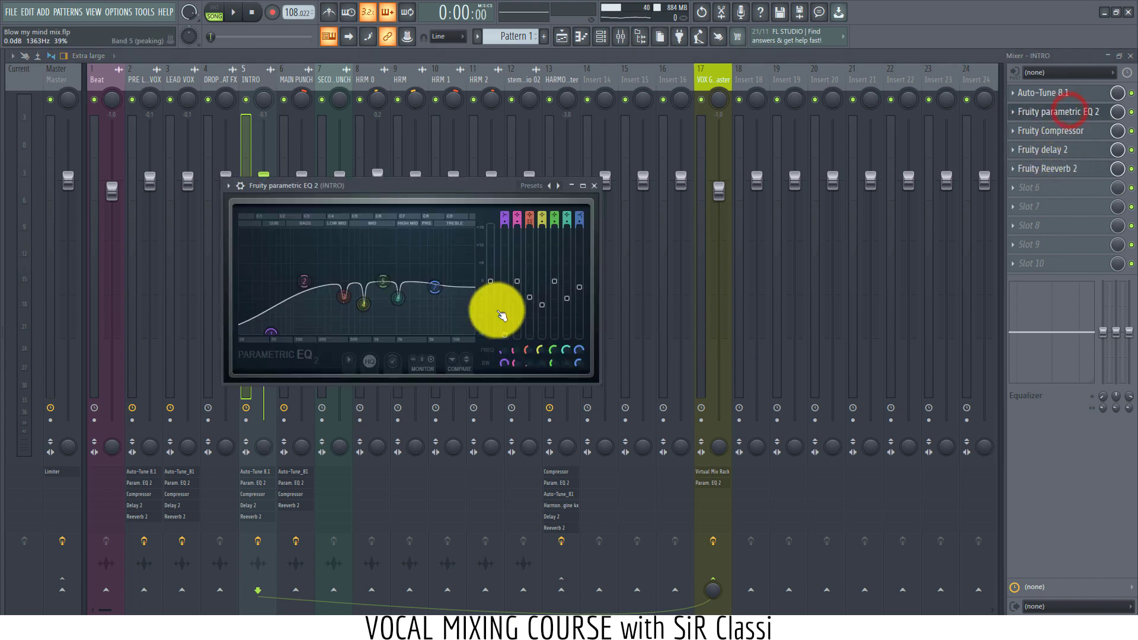
mouse_move(443, 290)
left_mouse_down()
mouse_move(442, 330)
mouse_move(470, 323)
mouse_move(447, 309)
left_mouse_up()
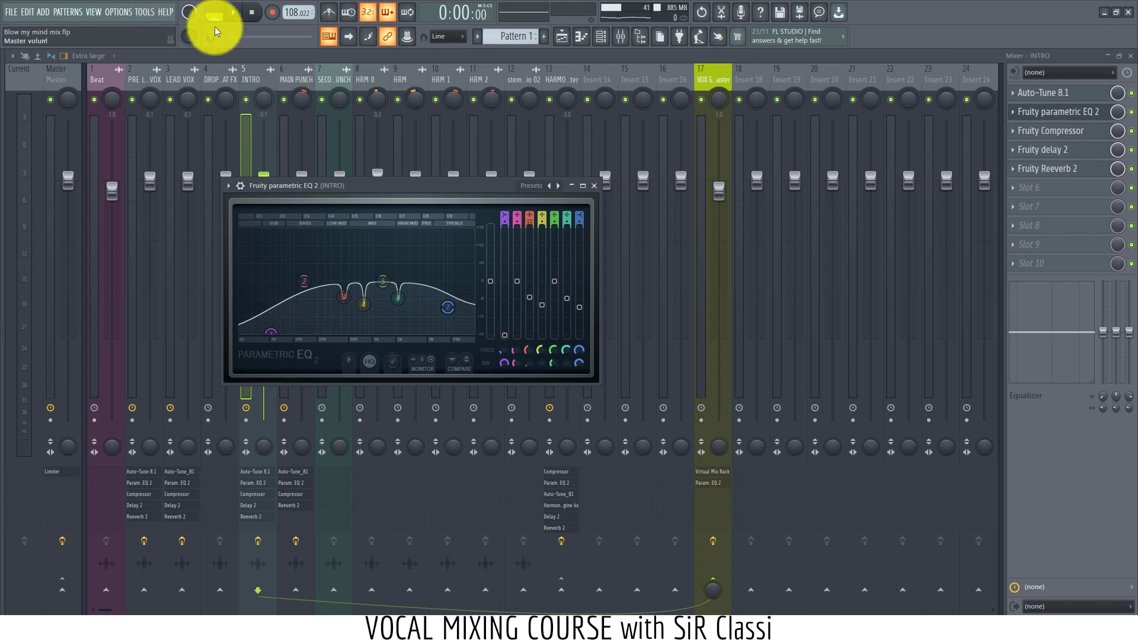
Step: Play the song from the start while fine-tuning the INTRO EQ's band 7 high shelf, and save the project before stopping
left_click(251, 13)
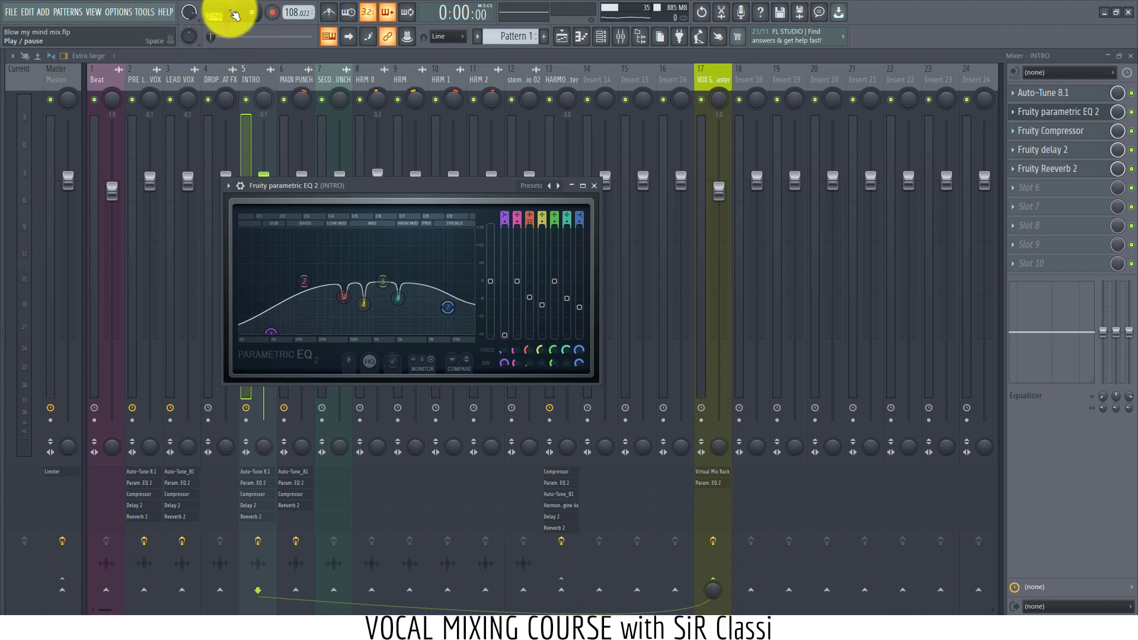
left_click(235, 13)
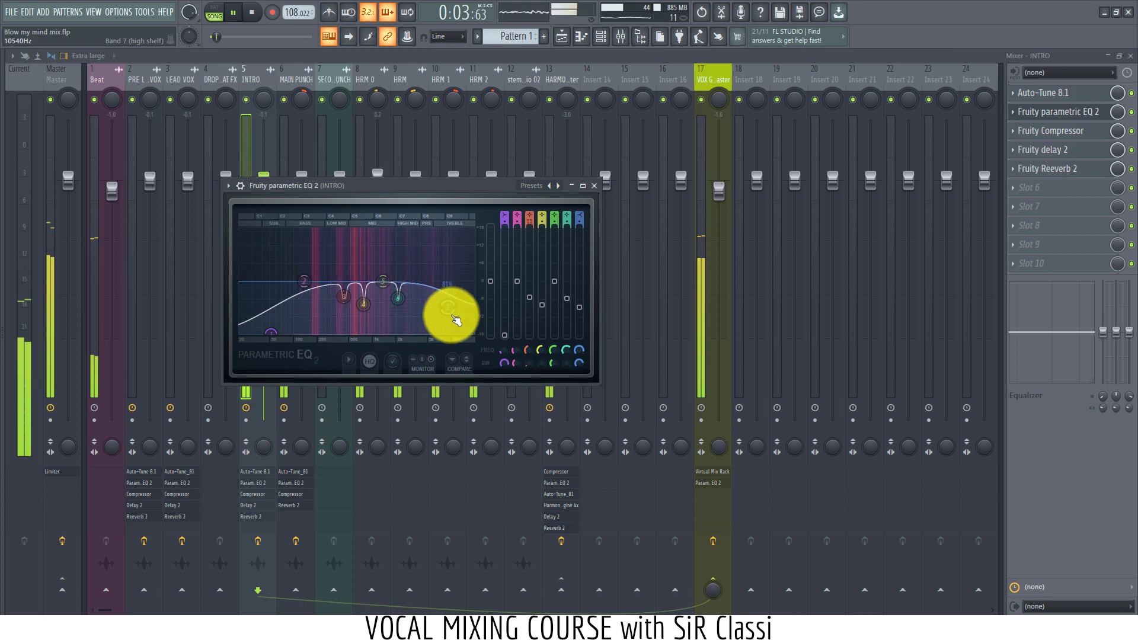
left_click_drag(453, 310, 446, 312)
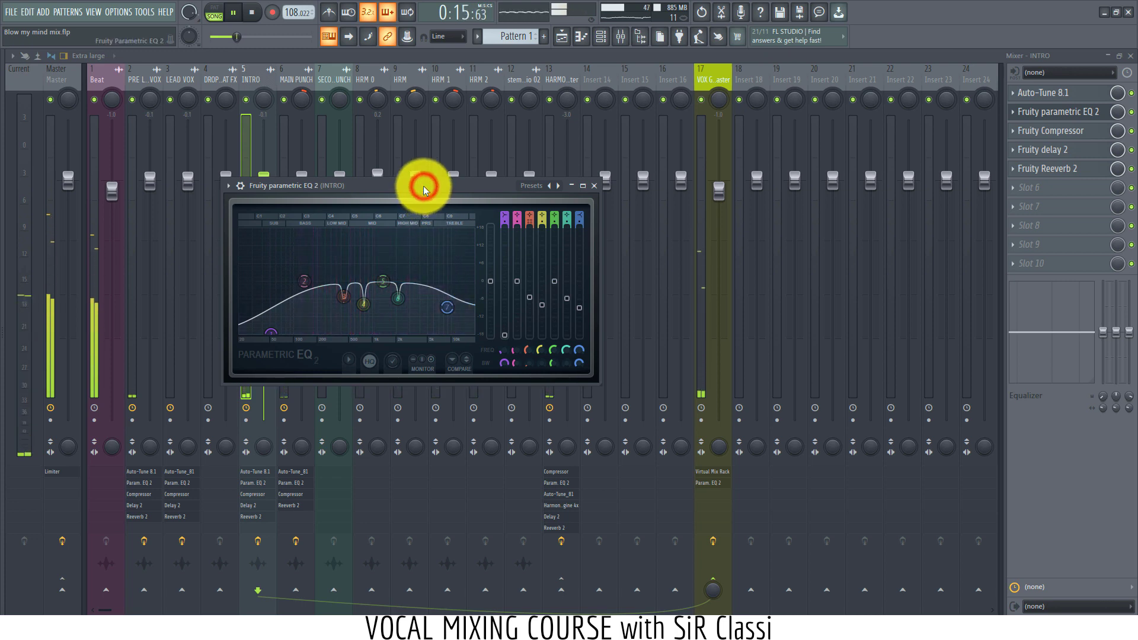
key("ctrl+s")
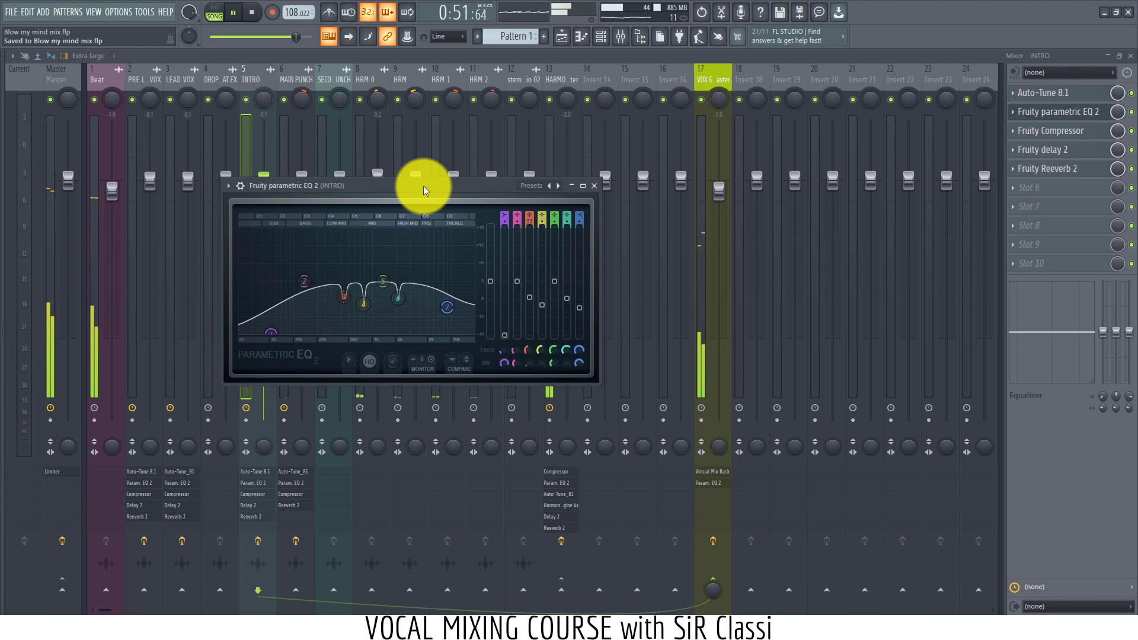
key("space")
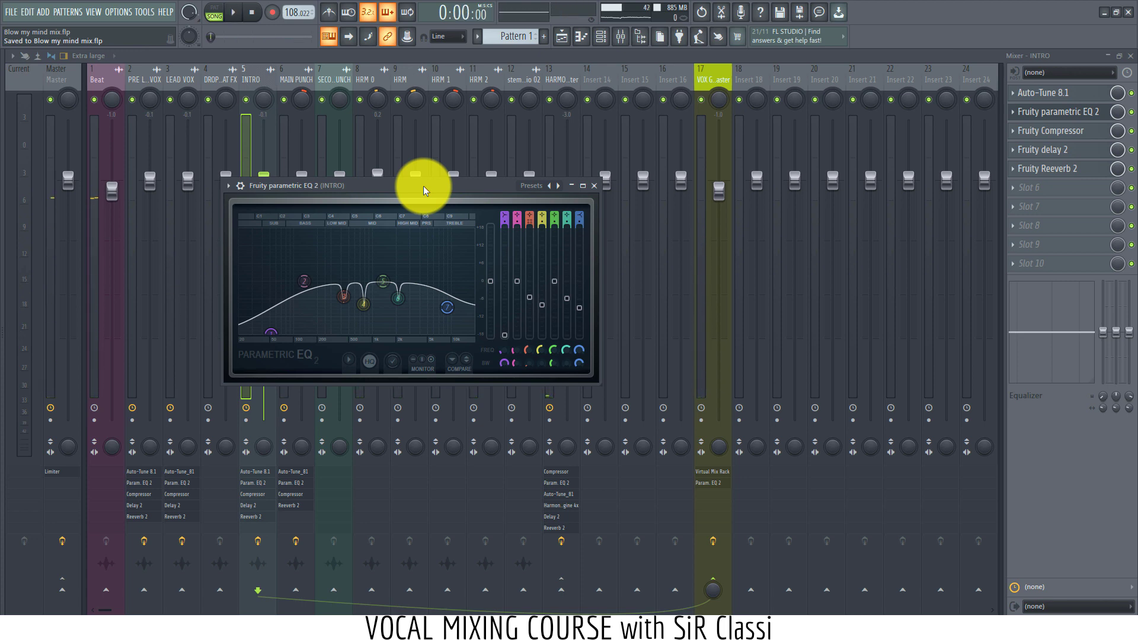
Step: Play the arrangement from bar 5 and from just before bar 8 to examine the transition into the lead vocal
left_click(566, 39)
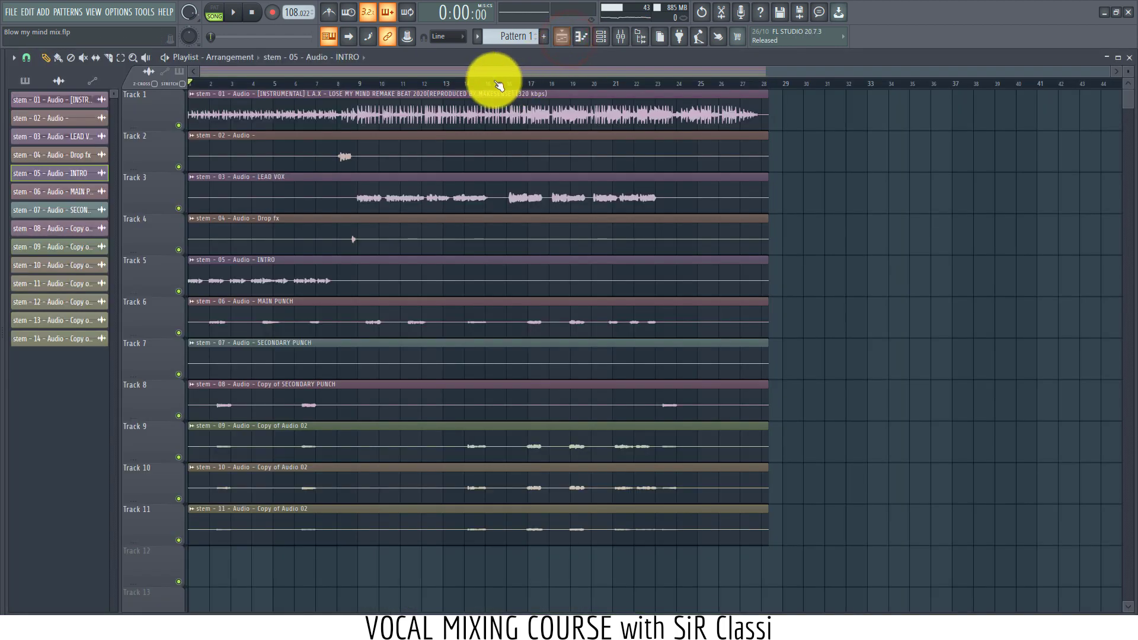
scroll(319, 93, "up", 2)
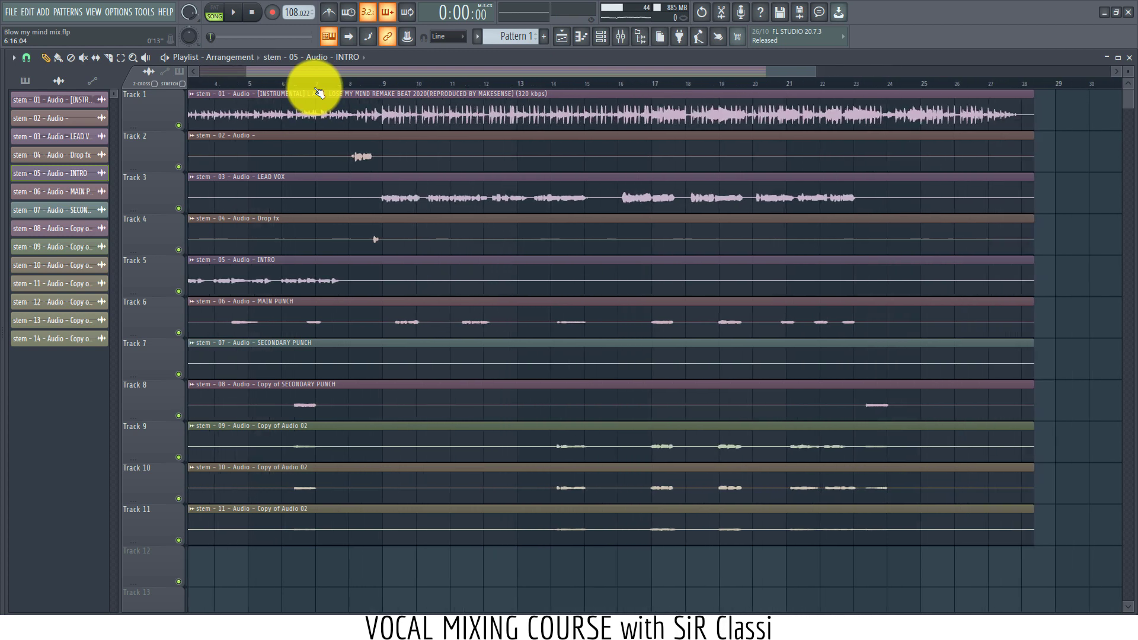
scroll(319, 93, "down", 3)
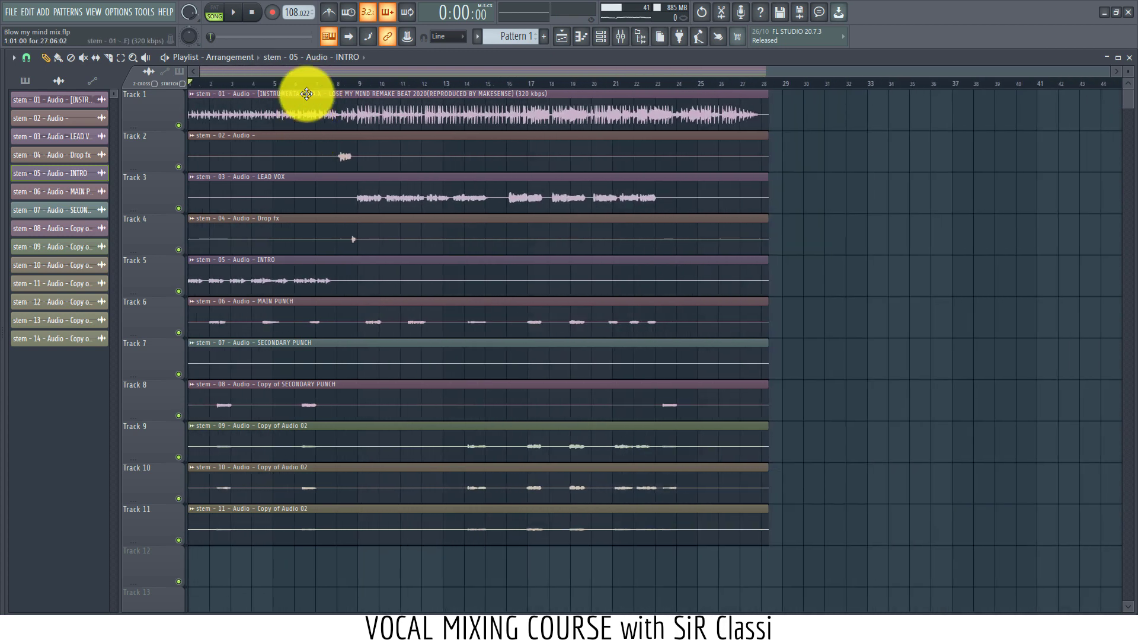
left_click(274, 83)
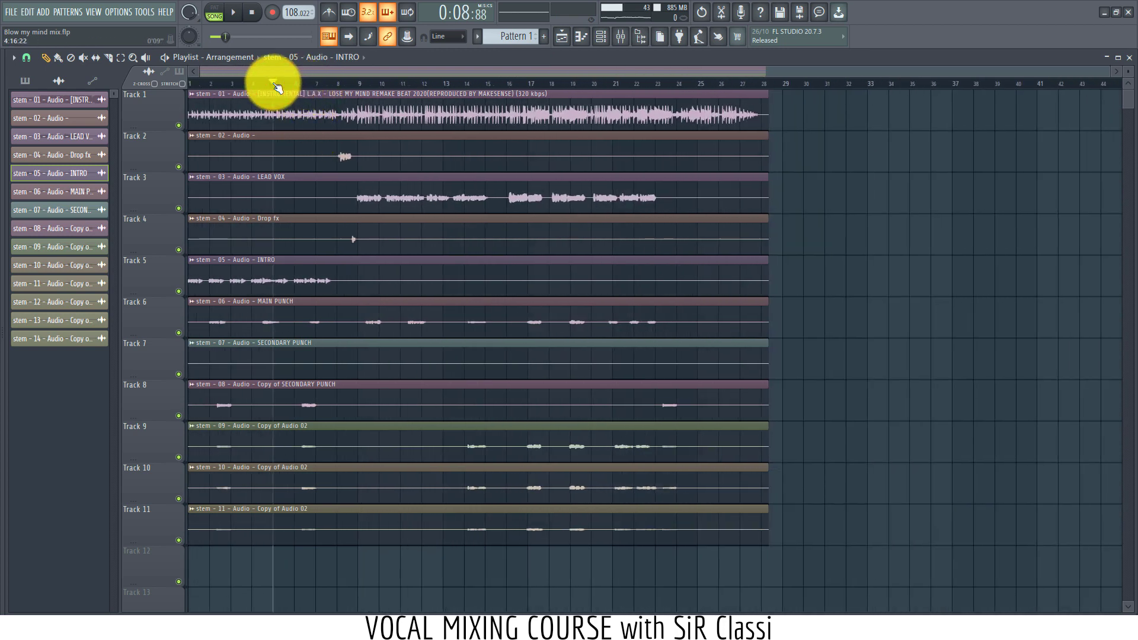
key("space")
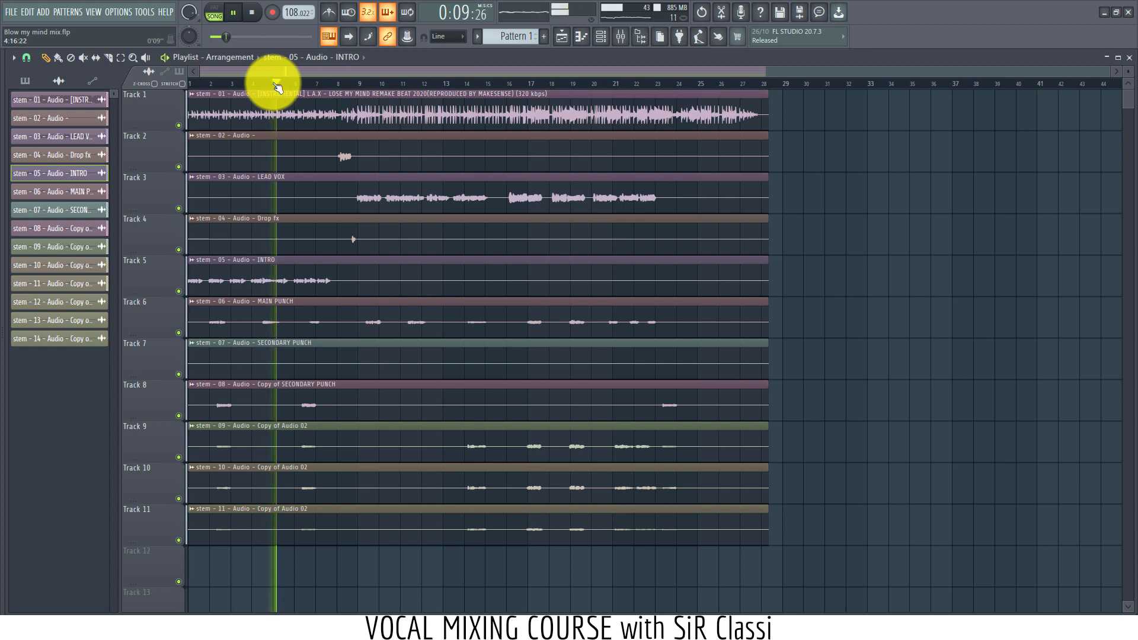
scroll(277, 89, "up", 2)
scroll(276, 89, "up", 2)
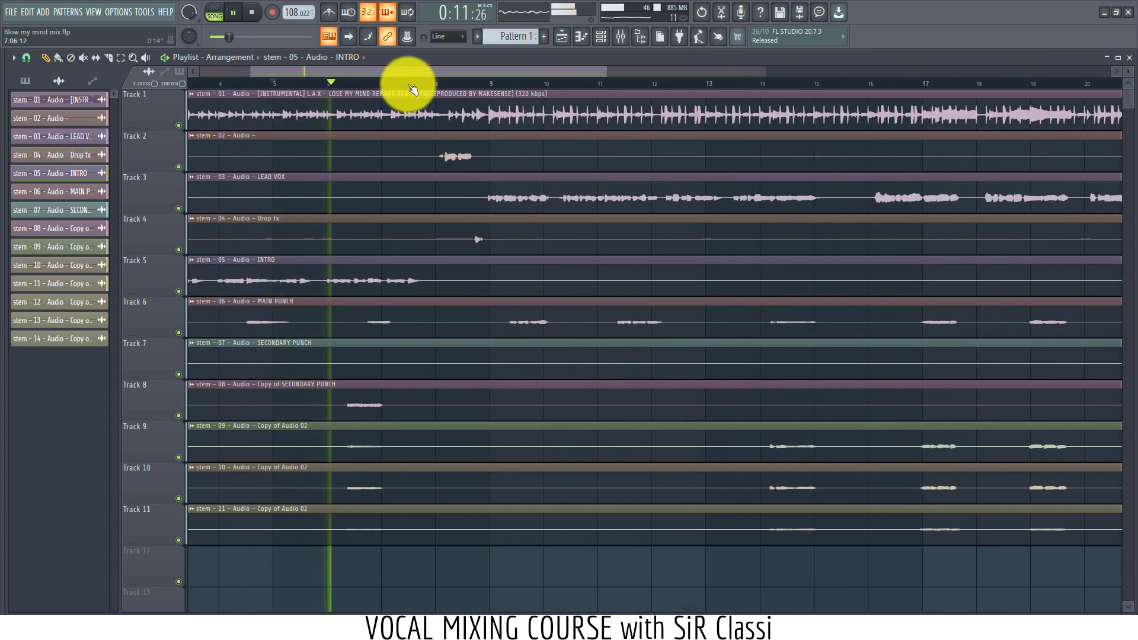
left_click(428, 84)
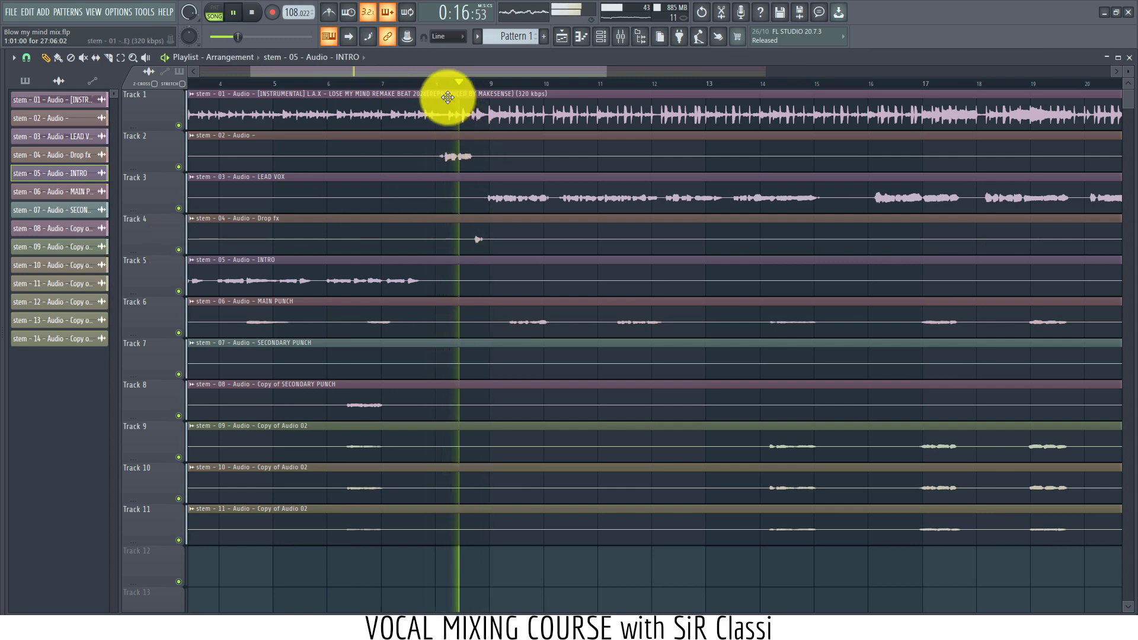
key("space")
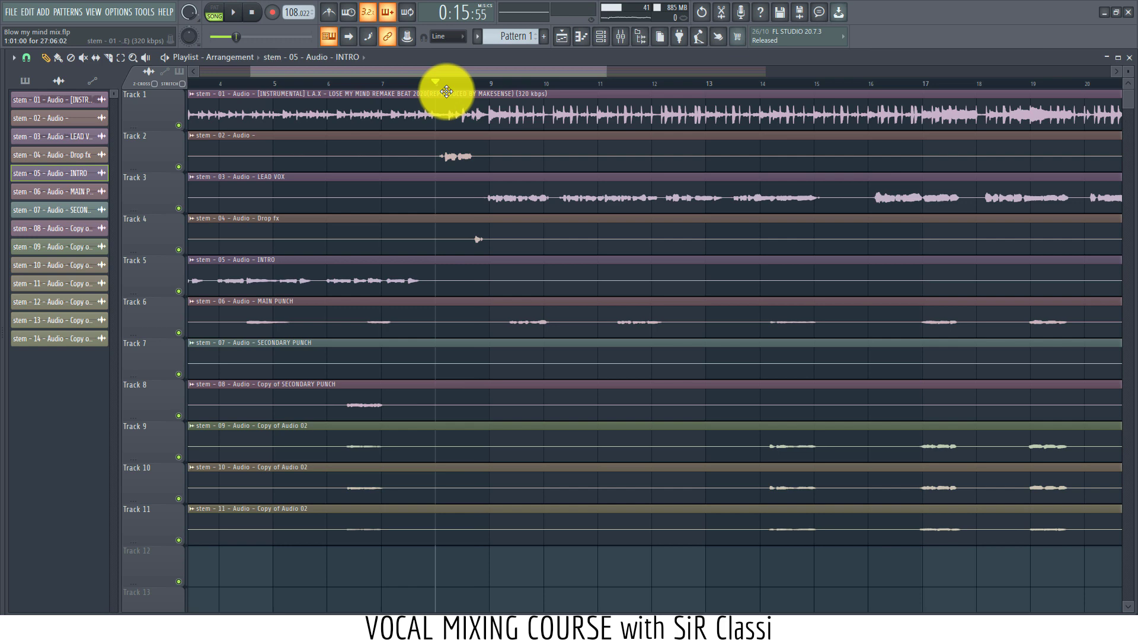
Step: Solo the instrumental on Track 1 and ready the Slice tool with the playlist snap set to 1/4 beat
right_click(178, 125)
left_click(26, 58)
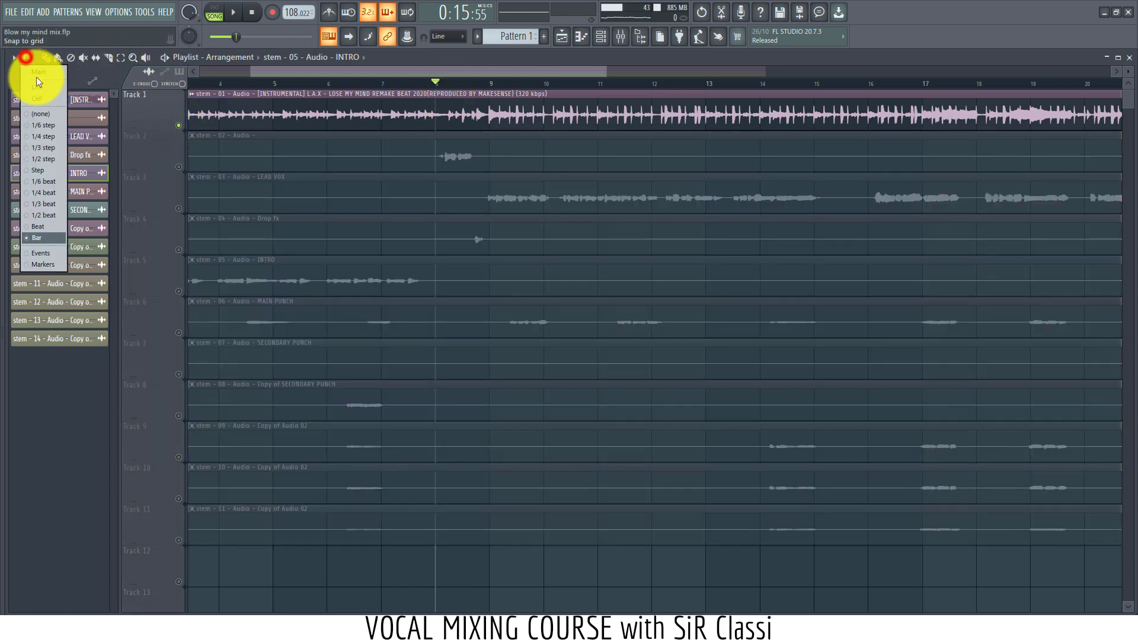
left_click(38, 194)
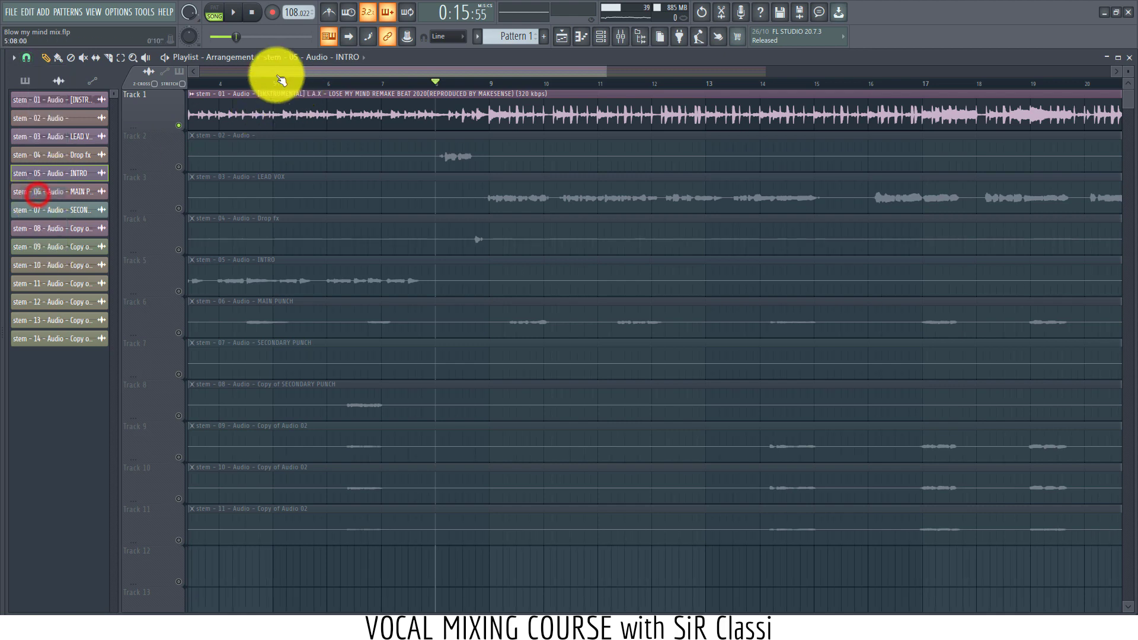
left_click(107, 58)
scroll(445, 75, "up", 5)
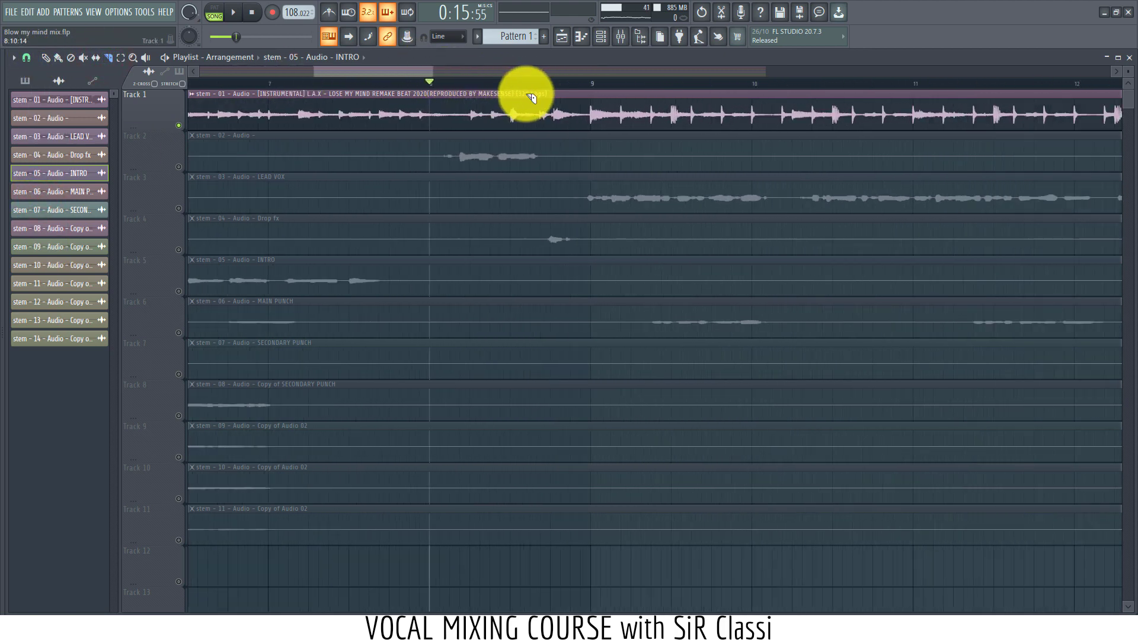
Step: Play the beat from around bar 7 into bar 9, comparing the soloed instrumental with all tracks playing
key("space")
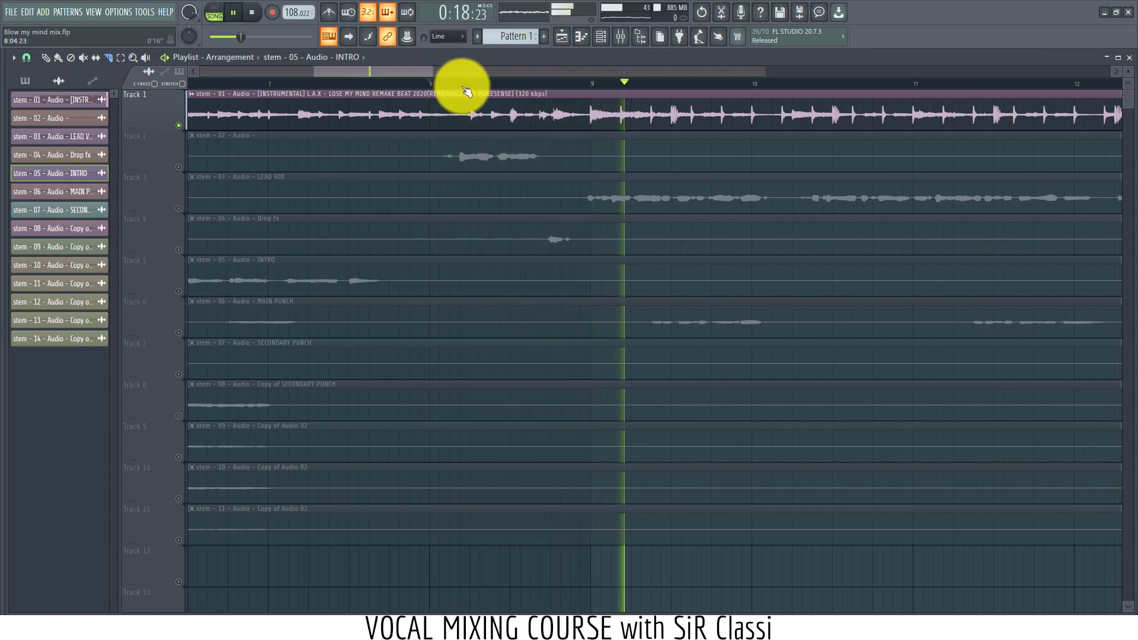
left_click_drag(400, 80, 347, 86)
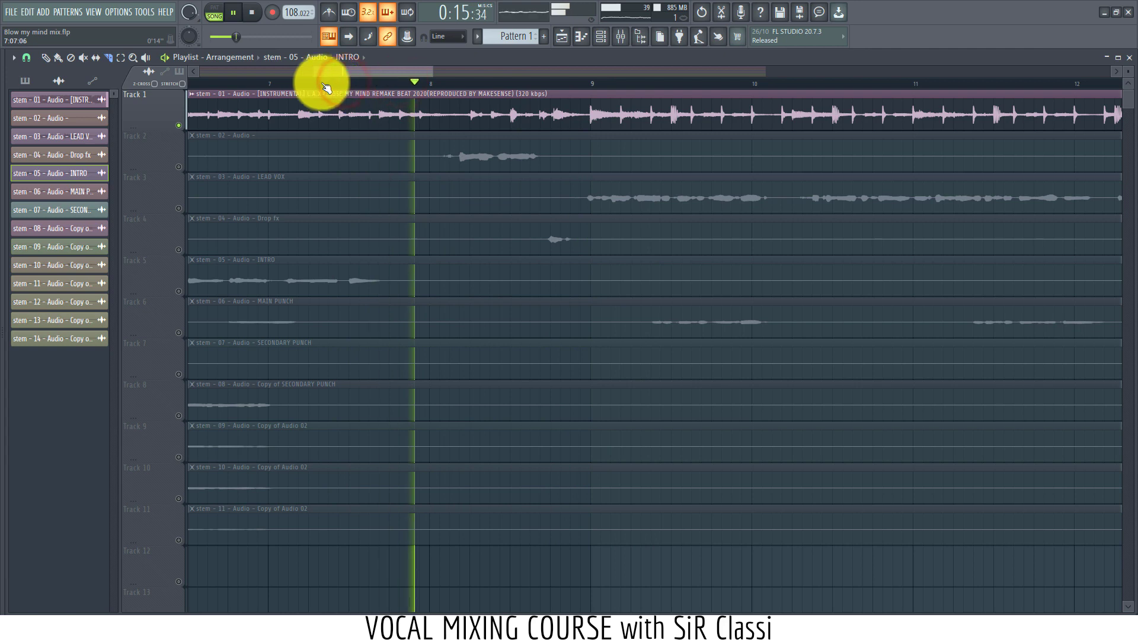
left_click(294, 84)
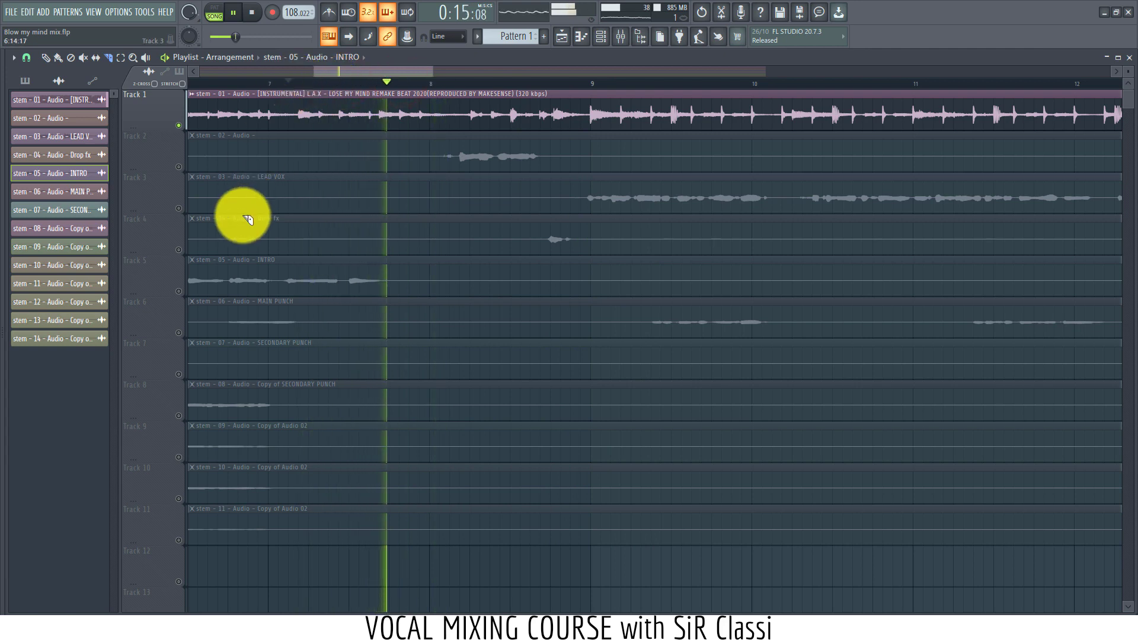
right_click(179, 125)
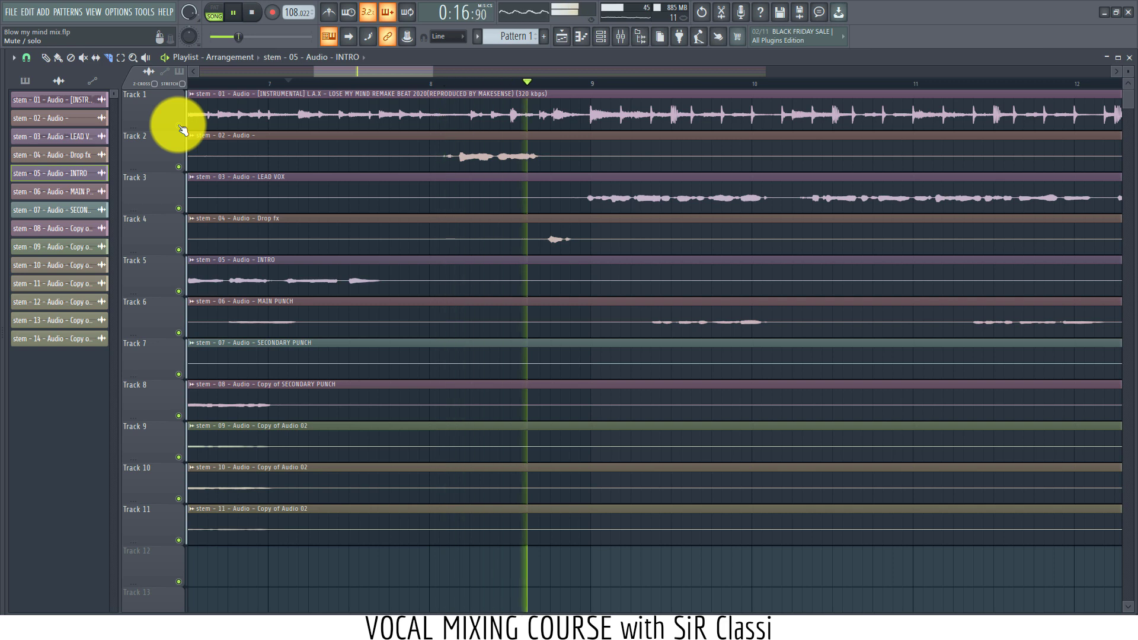
right_click(179, 125)
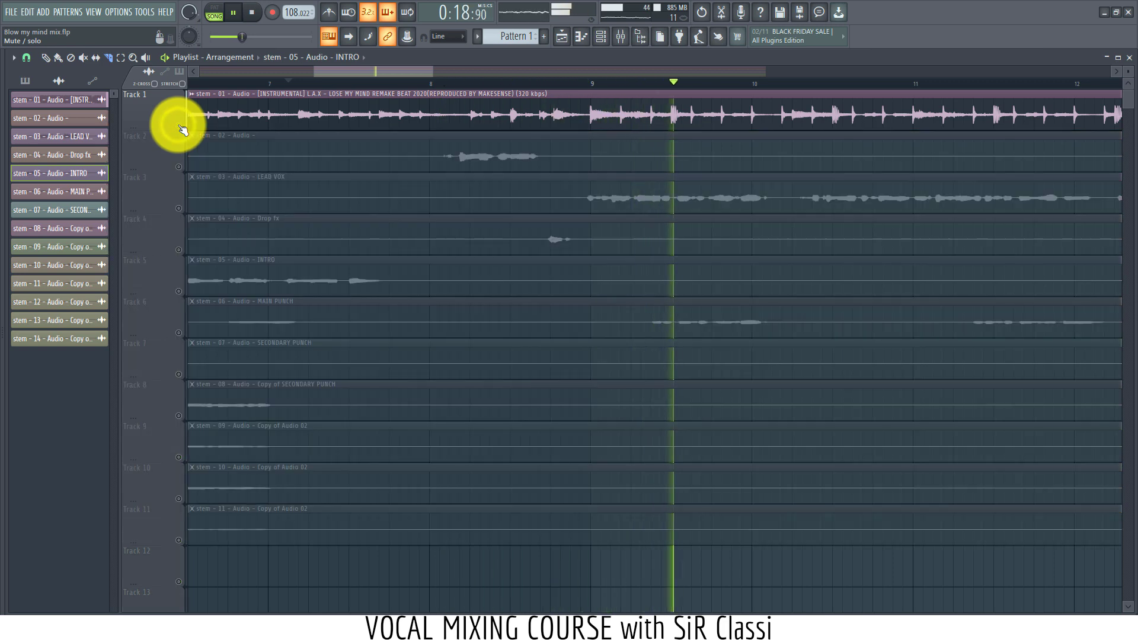
Step: Slice the instrumental clip past the middle of bar 8 and at bar 9, and select the time range 8:04 to 9:09
left_click(527, 102)
left_click(592, 107)
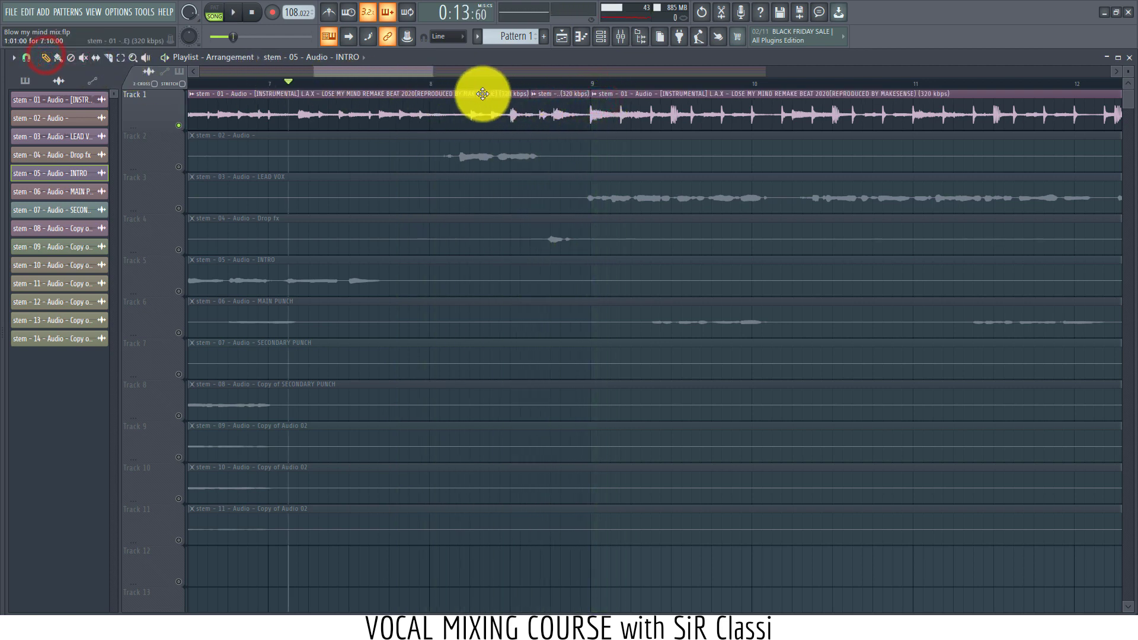
left_click_drag(460, 83, 671, 101)
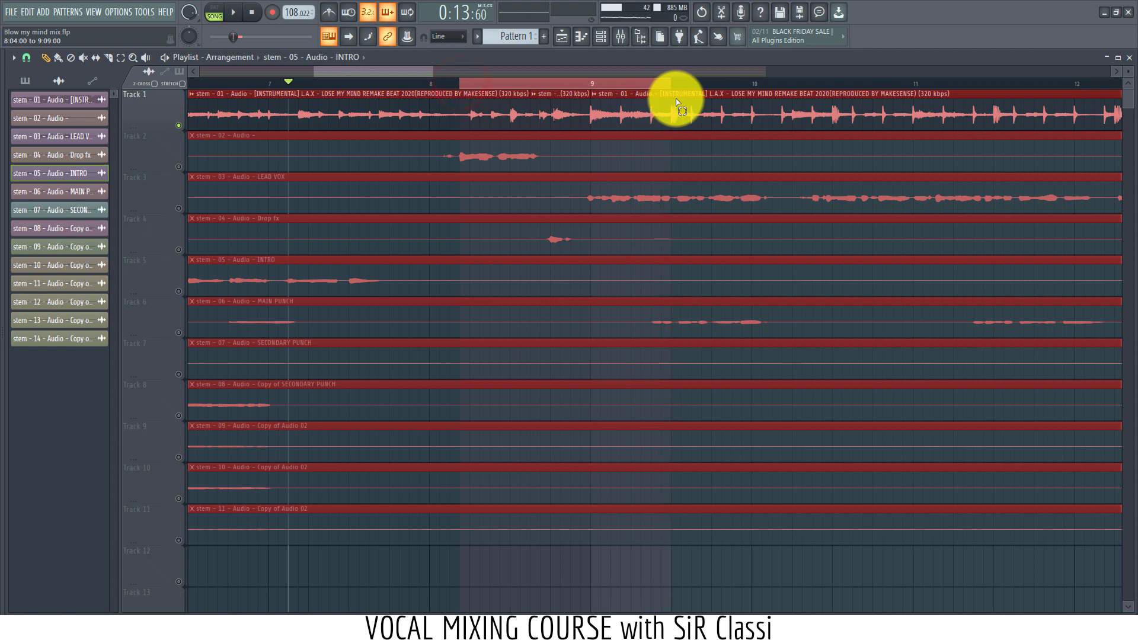
Step: Insert Gross Beat in the first effect slot of the Beat mixer track, load the Turntablist preset and choose the Deck Off time pattern
left_click(591, 110)
left_click(620, 37)
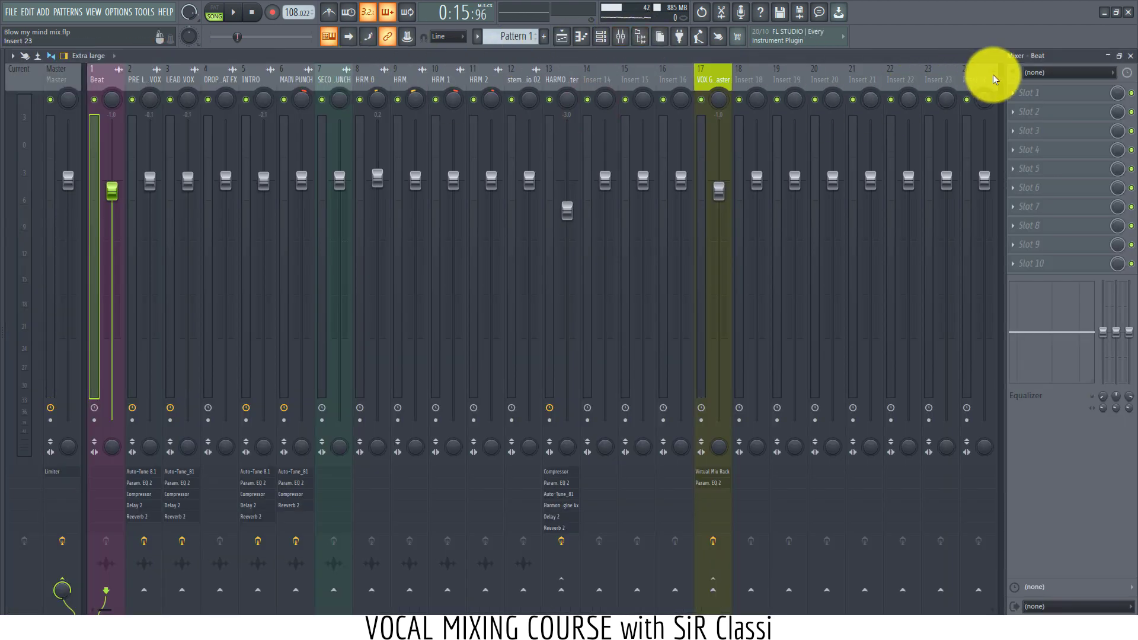
left_click(1052, 88)
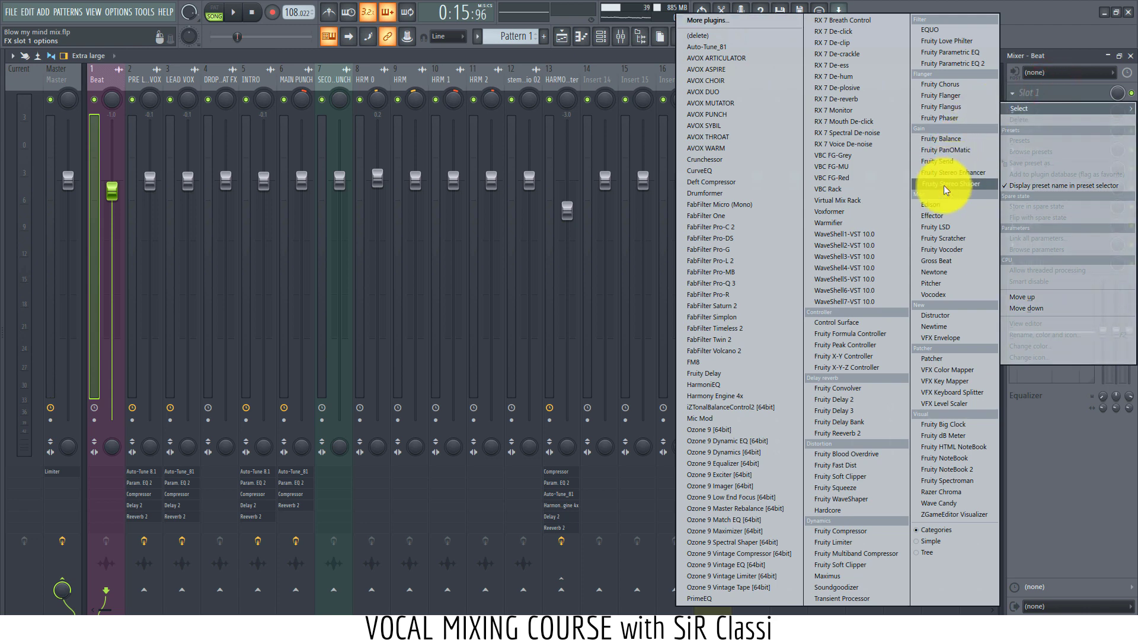
left_click(937, 261)
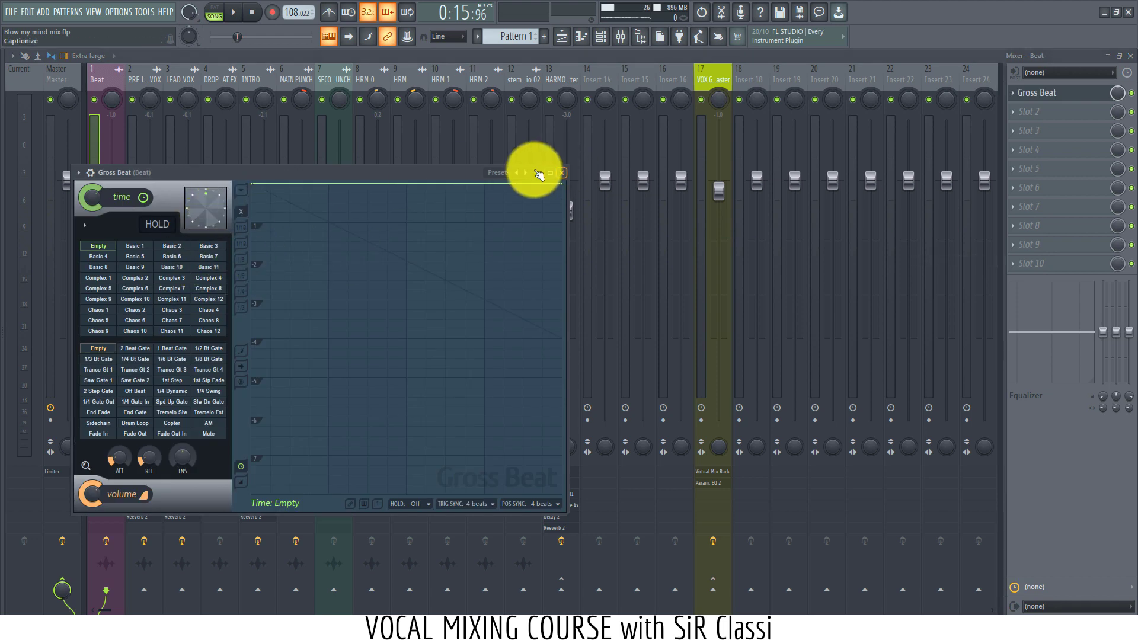
left_click(522, 173)
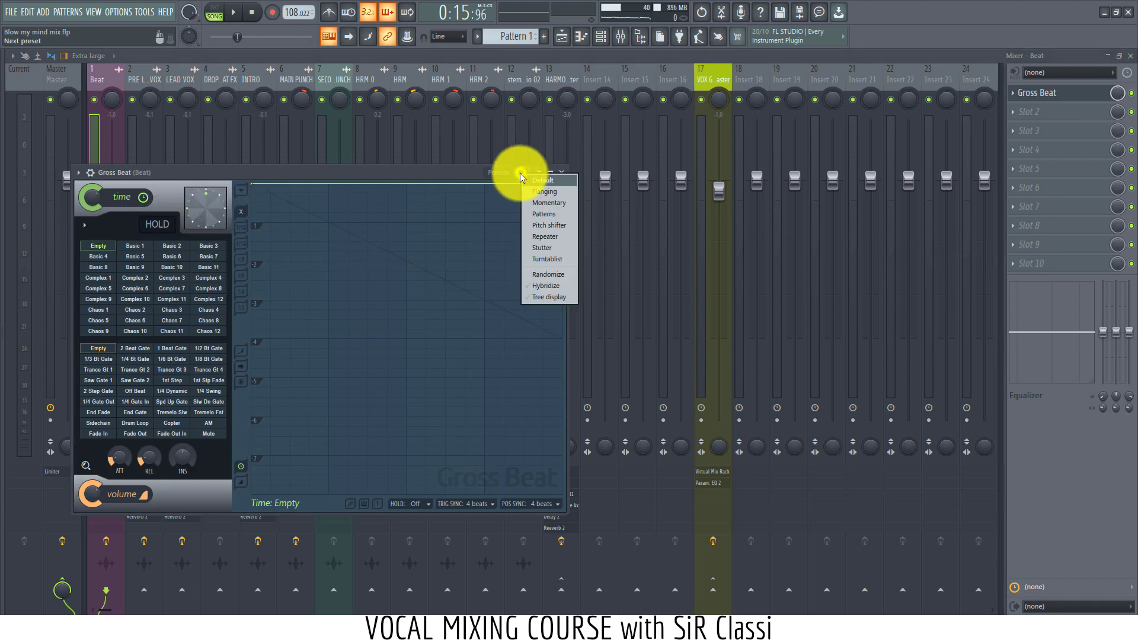
left_click(538, 260)
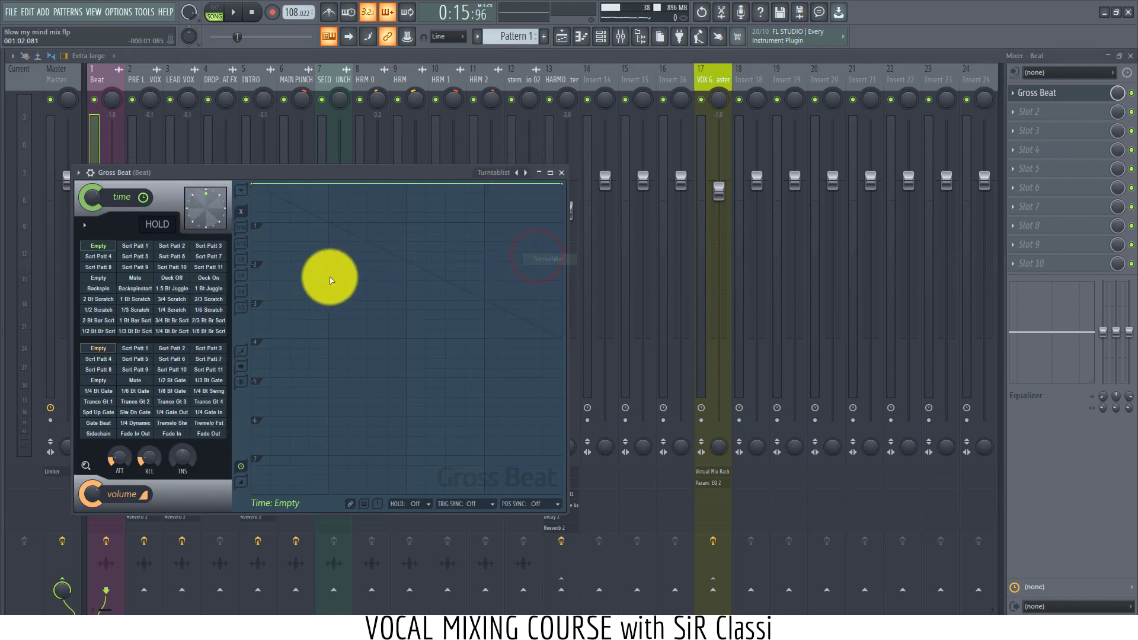
left_click(172, 278)
Step: Play the selected range of the soloed beat in the playlist to hear the Gross Beat effect
left_click(562, 34)
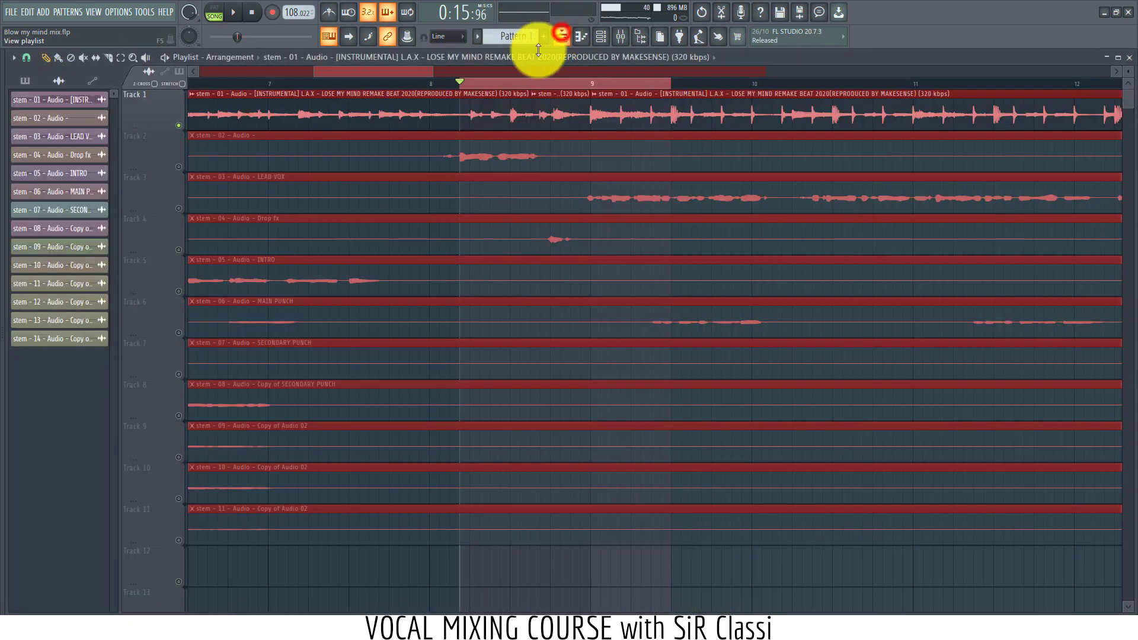
key("space")
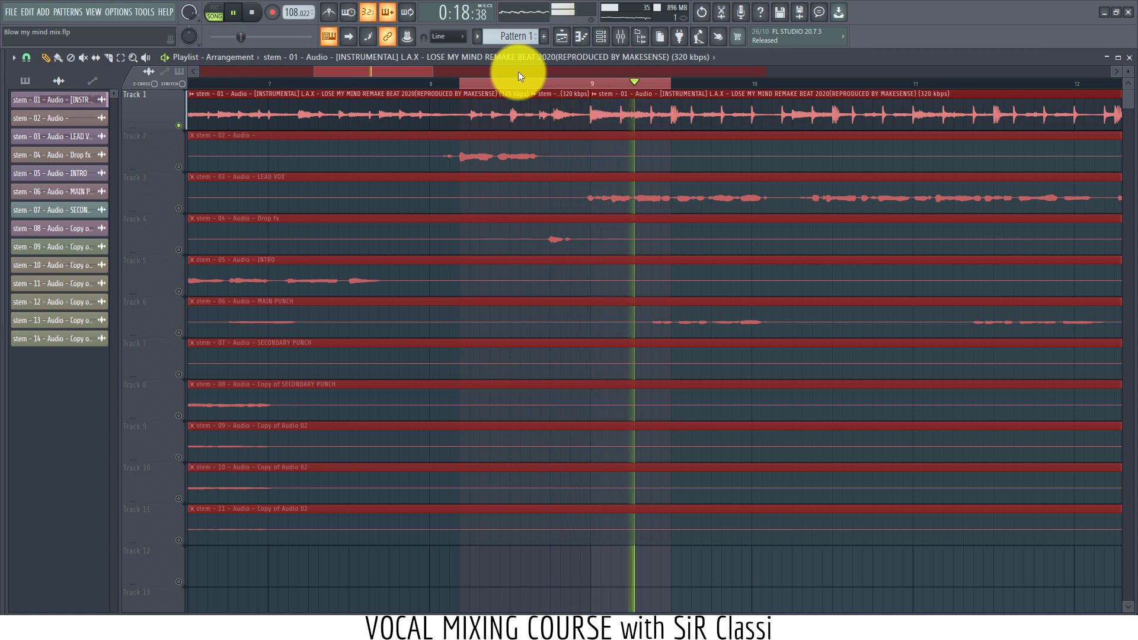
key("space")
Step: Create an automation clip for Gross Beat's mix level on the Beat track and unmute its playlist Track 12
left_click(620, 36)
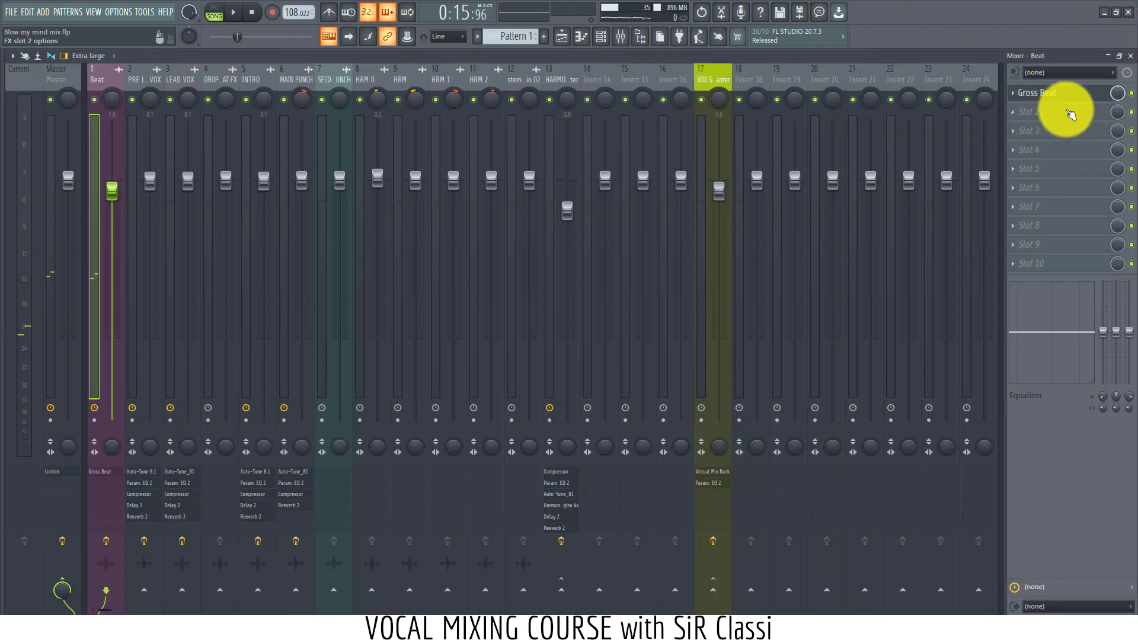
right_click(1117, 93)
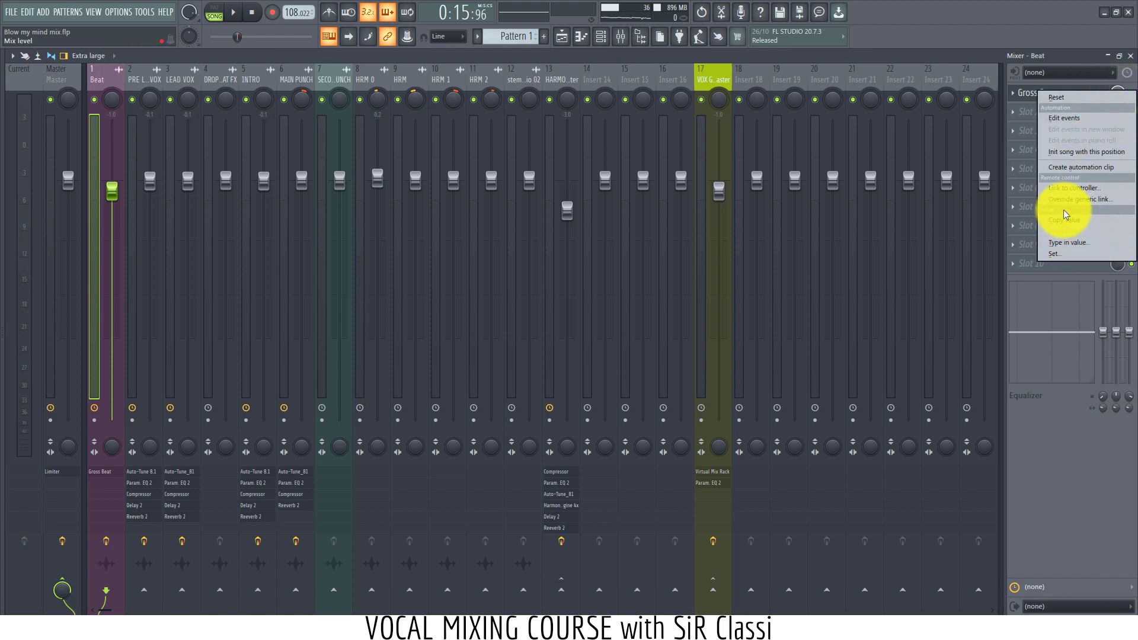
left_click(1071, 169)
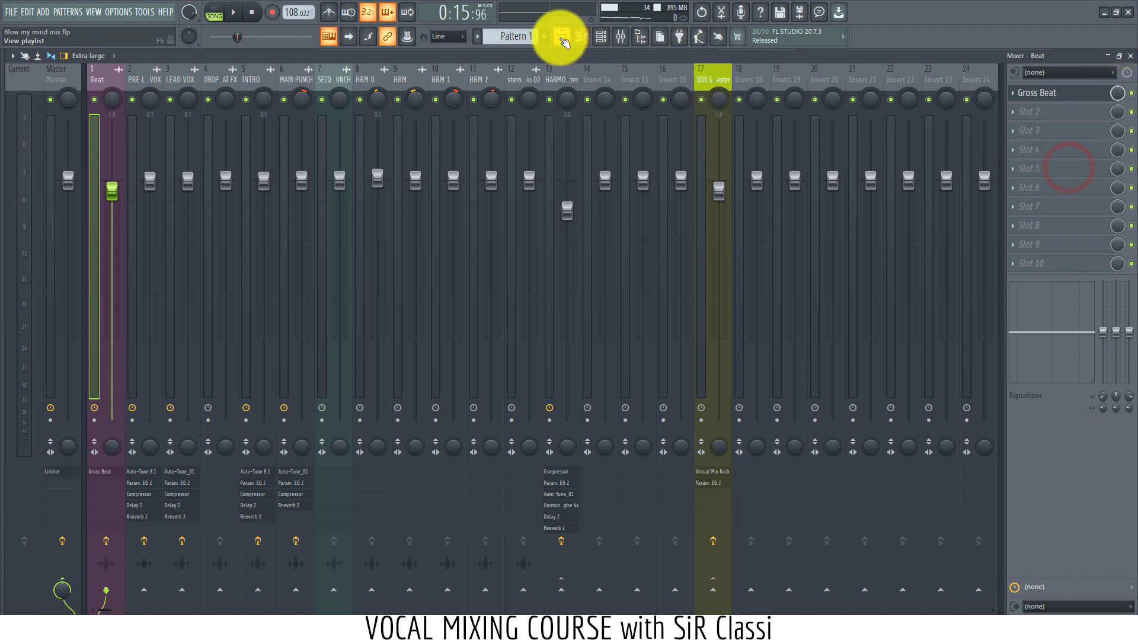
left_click(562, 36)
scroll(586, 326, "down", 4)
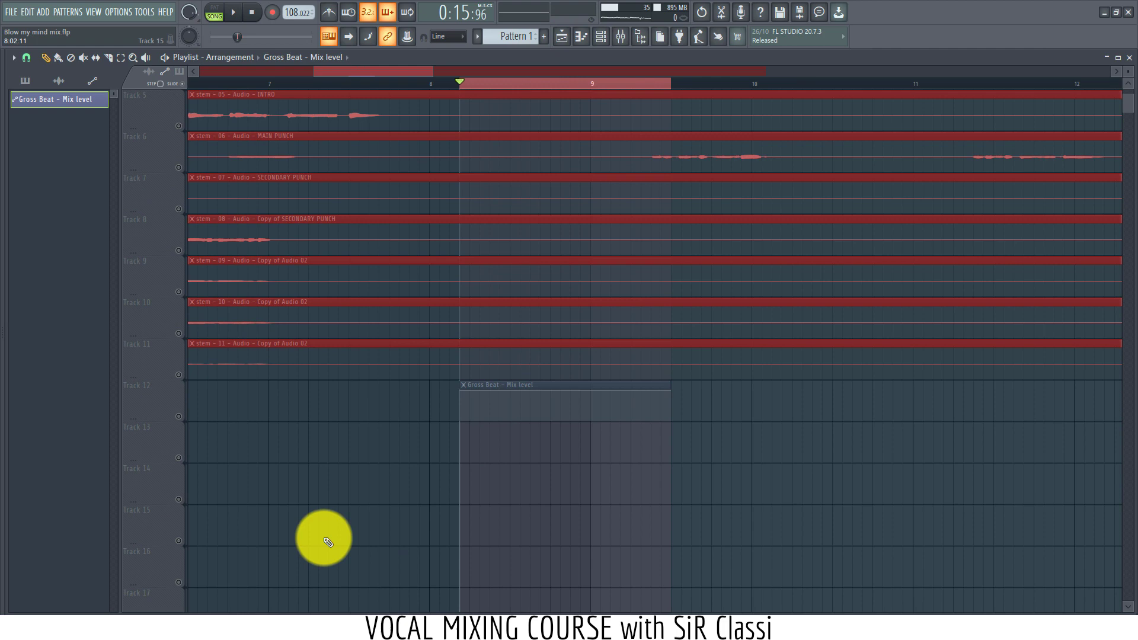
left_click(179, 415)
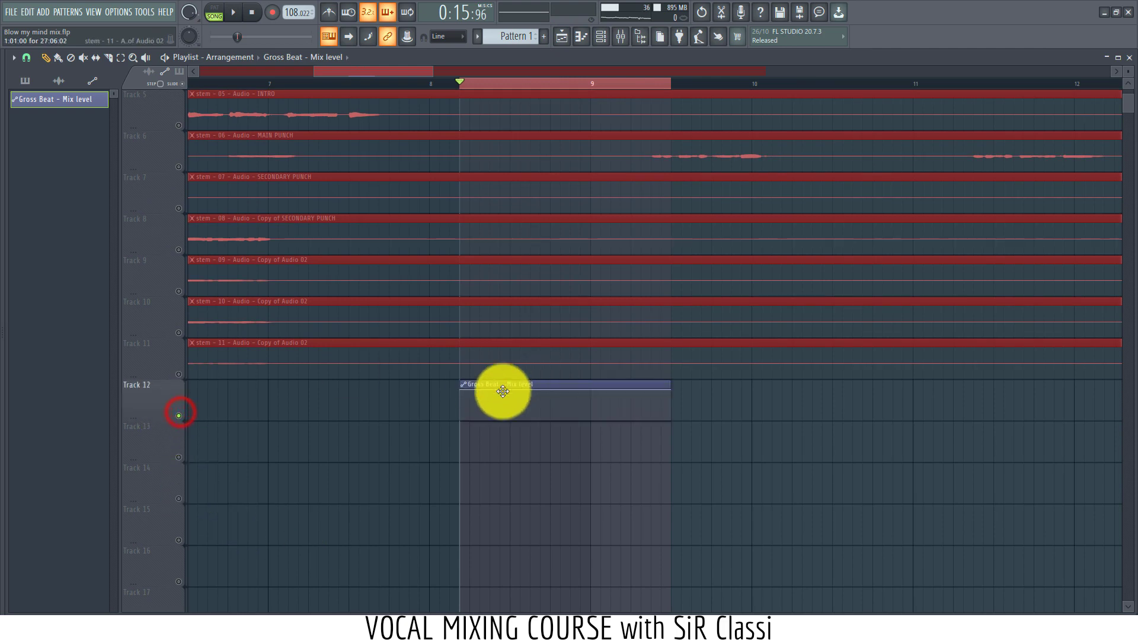
Step: Shape the start of the Gross Beat mix level clip as zero from 8:04, with a vertical jump to full level near mid bar 8
left_click(498, 392)
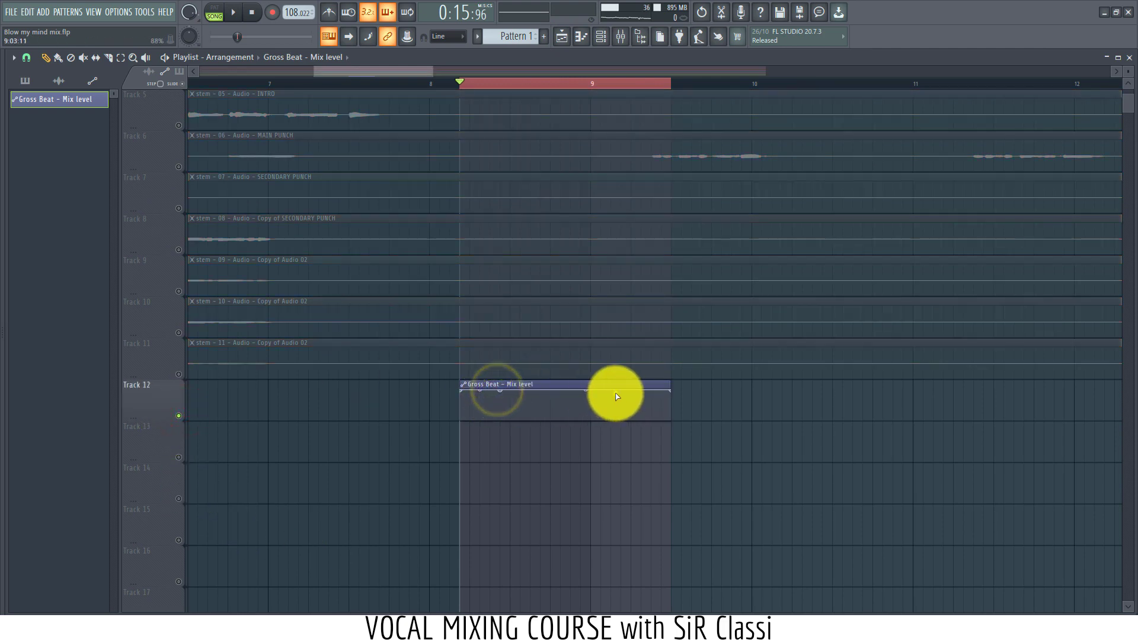
left_click(613, 394)
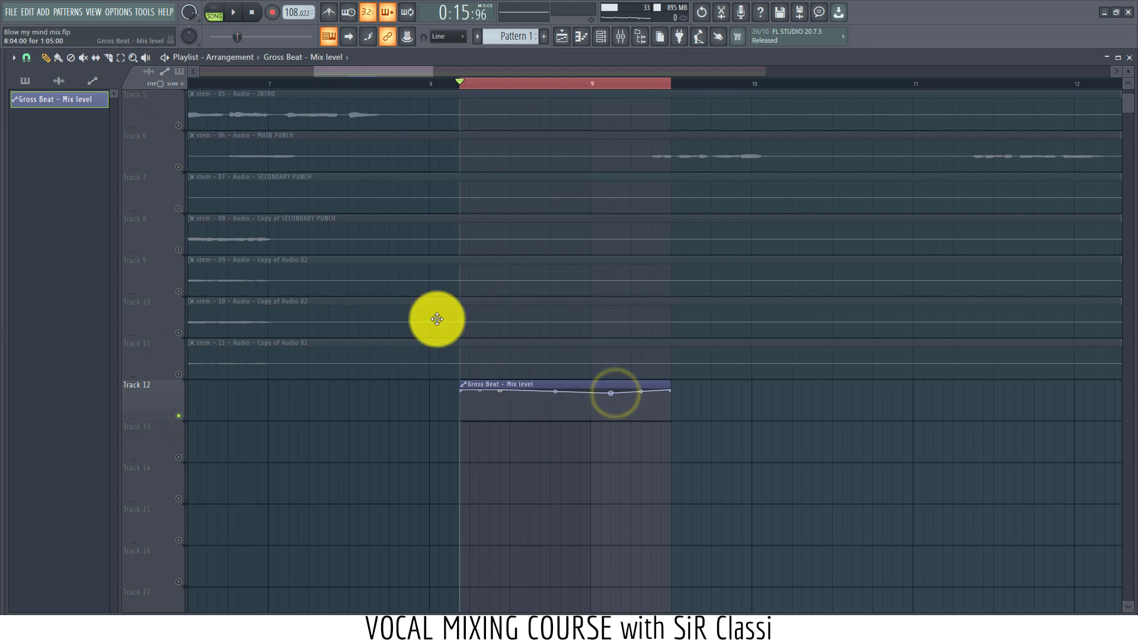
left_click(28, 58)
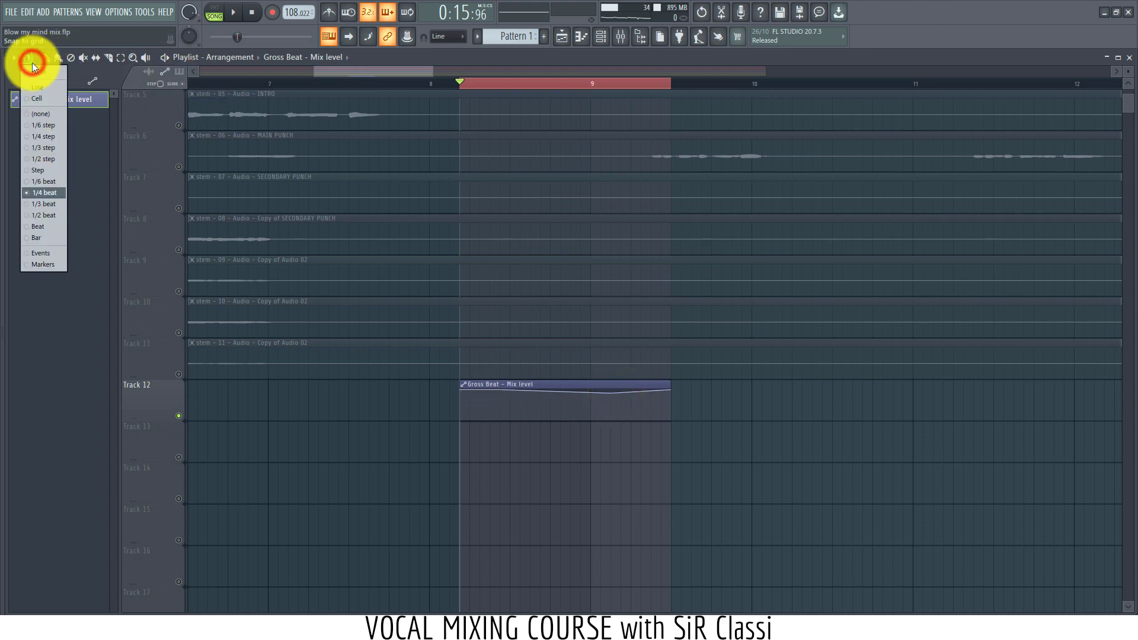
left_click(375, 71)
scroll(571, 401, "up", 4)
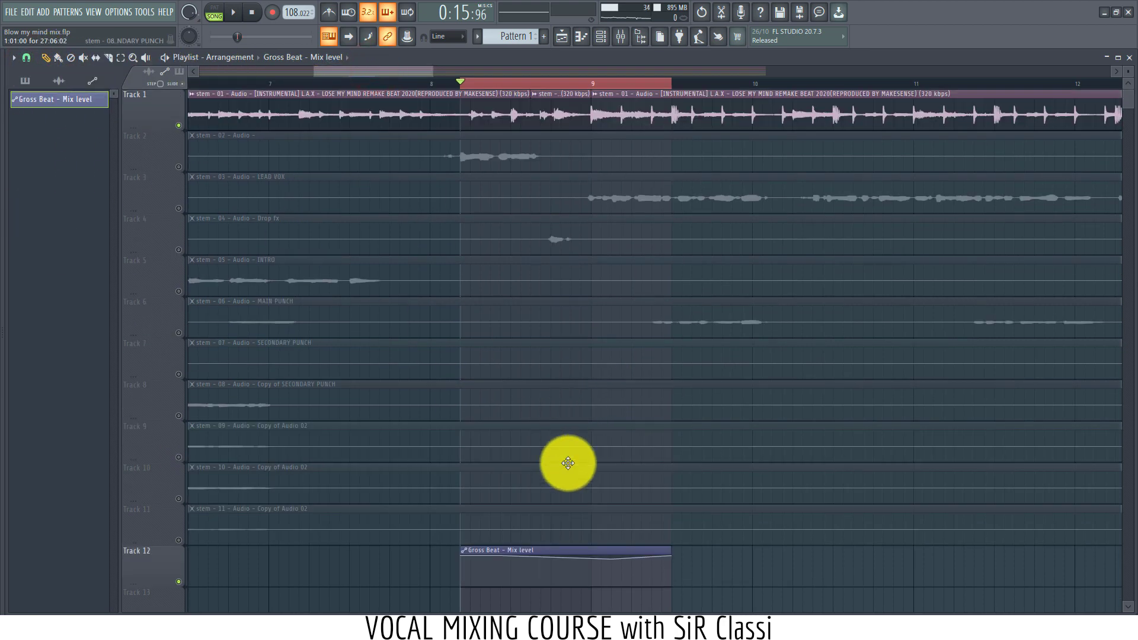
mouse_move(494, 554)
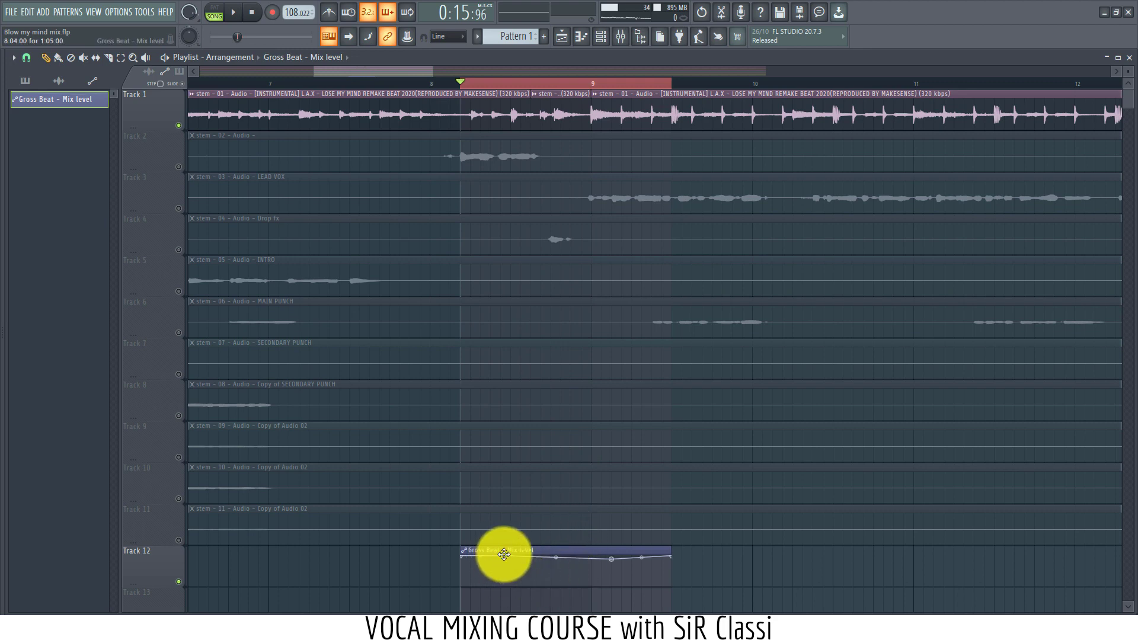
left_click_drag(500, 555, 508, 599)
right_click(495, 555)
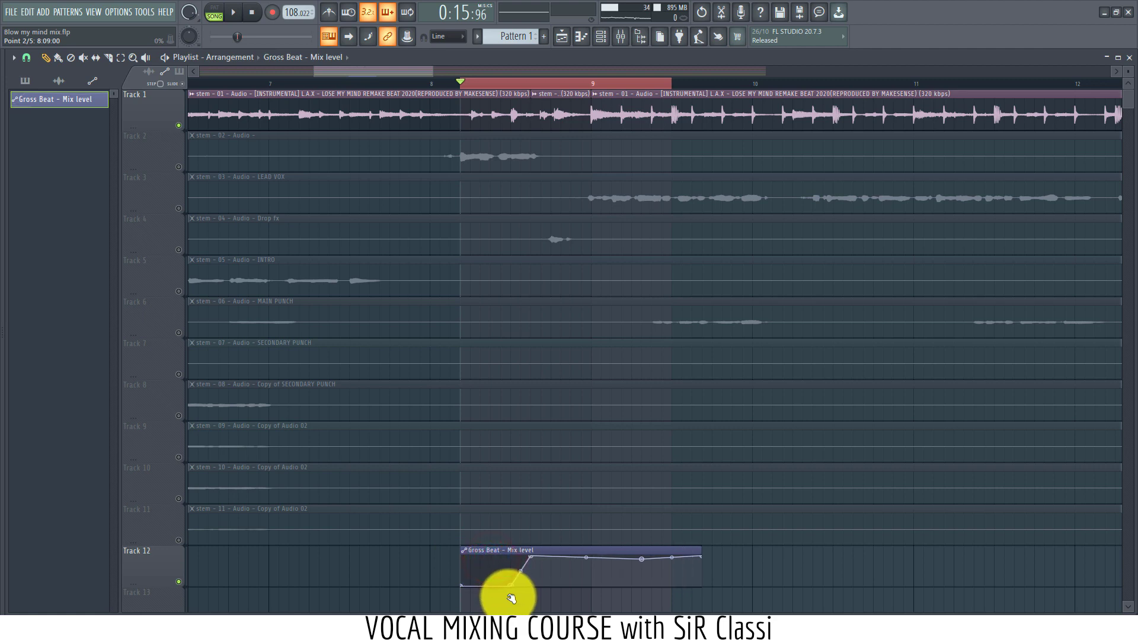
left_click_drag(529, 556, 512, 557)
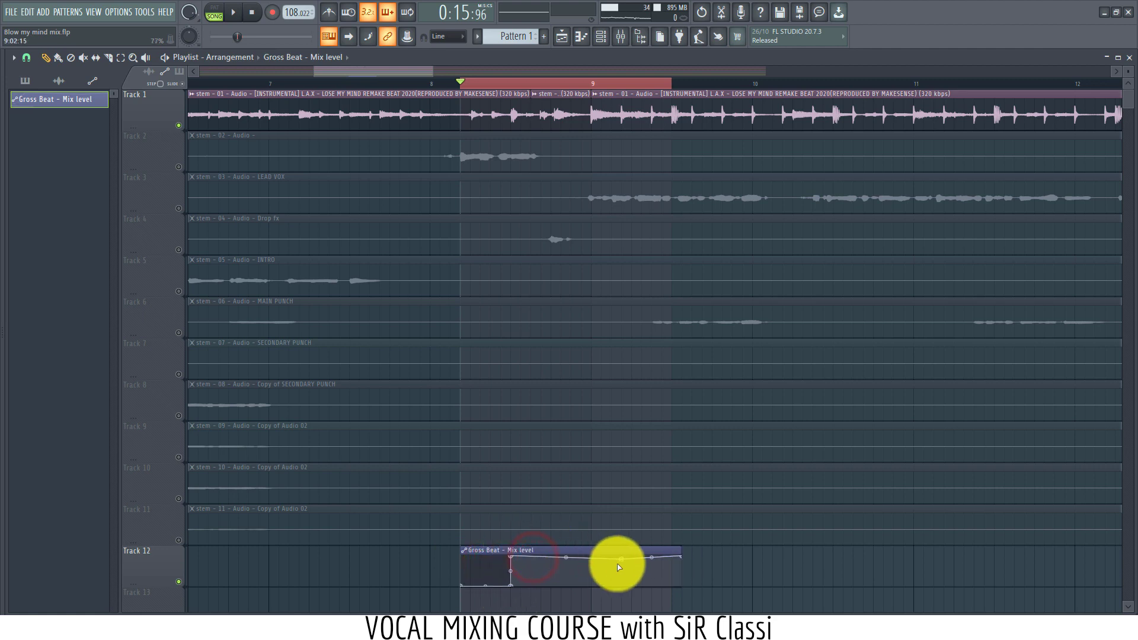
Step: Flatten the automation's raised section at full level, drop it vertically to zero at bar 9 and hold zero to the clip's end
left_click_drag(605, 560, 600, 554)
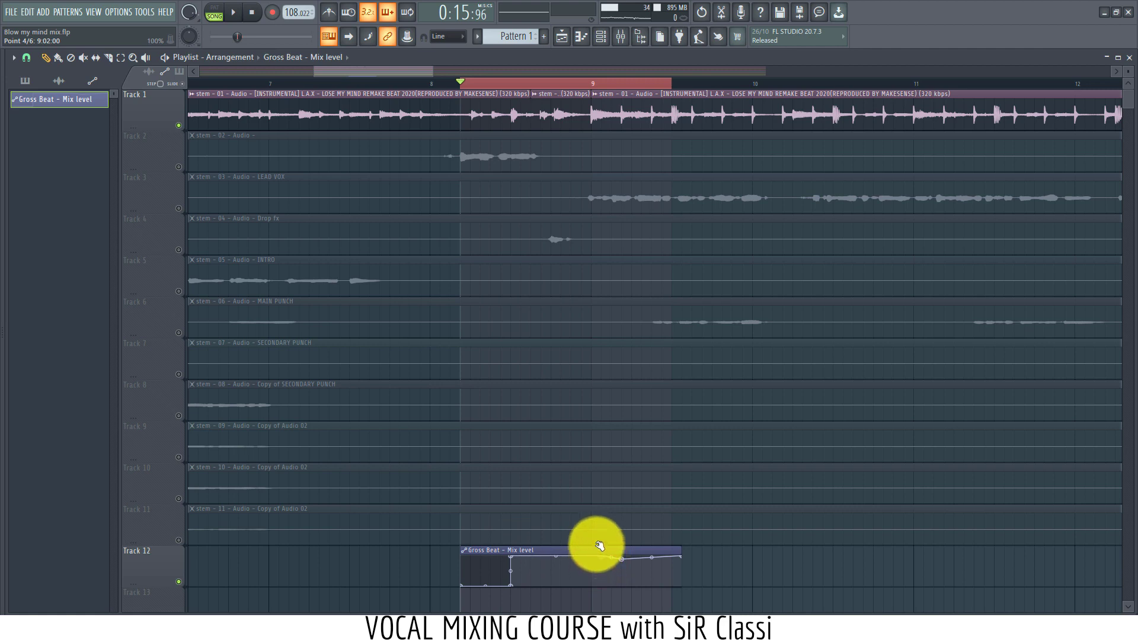
left_click_drag(680, 558, 689, 601)
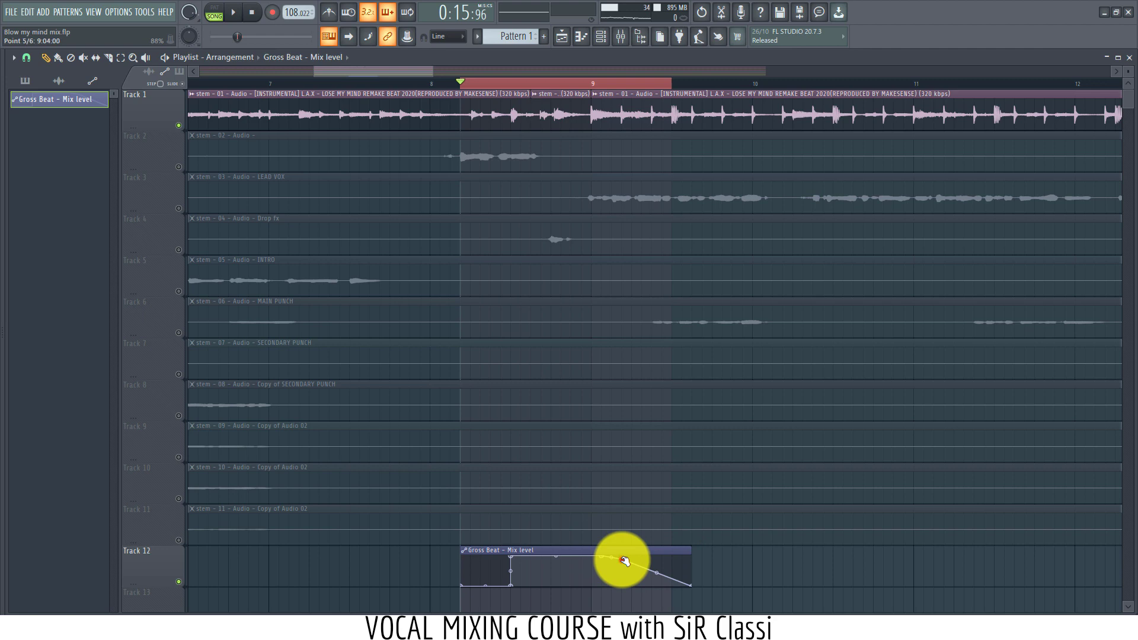
left_click_drag(624, 561, 594, 602)
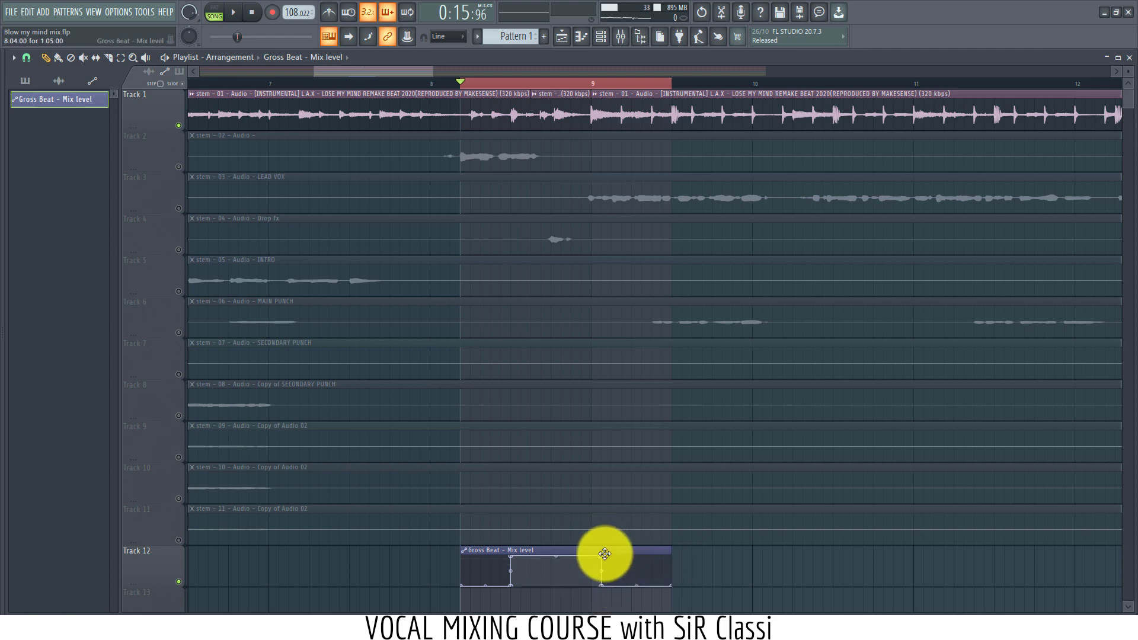
left_click_drag(603, 557, 592, 556)
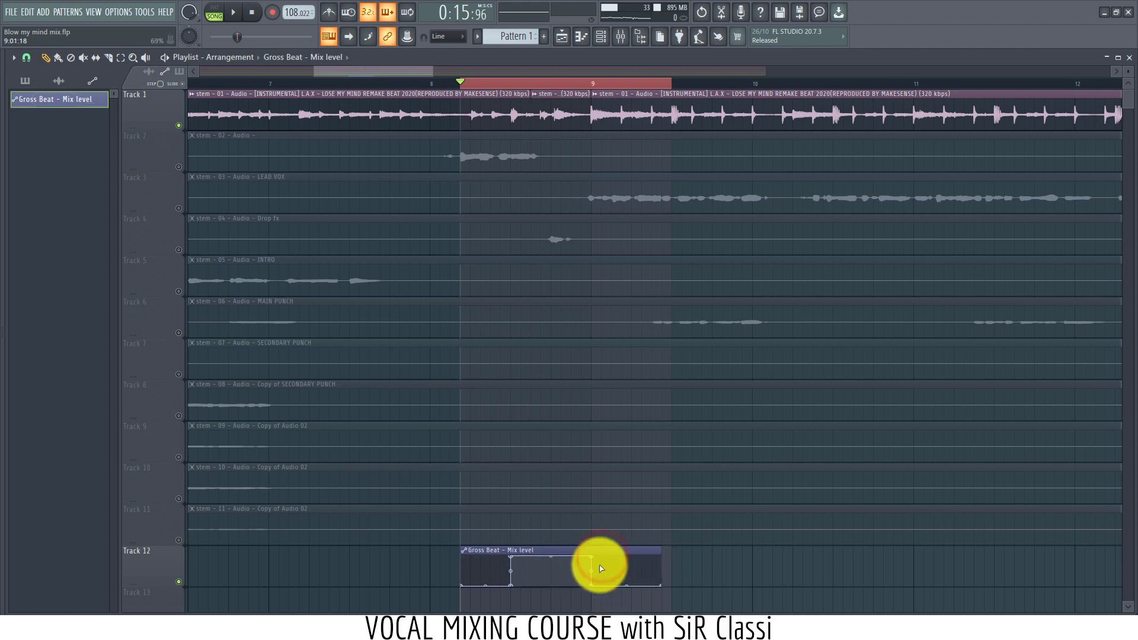
left_click_drag(660, 585, 659, 609)
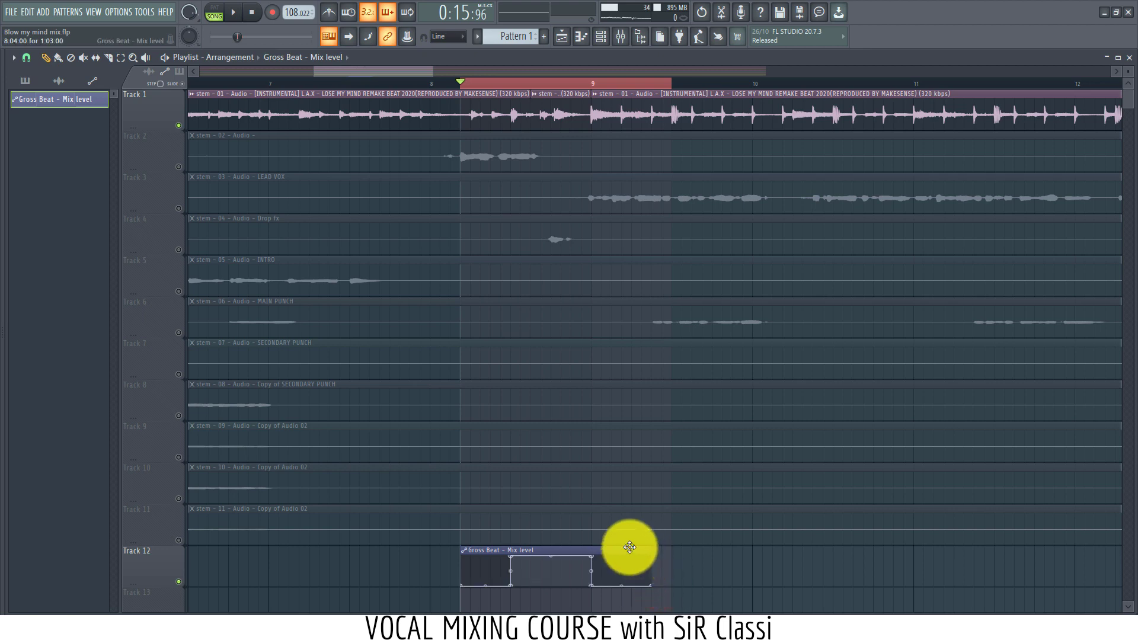
Step: Play the automated transition, clear the playlist time selection, move the playhead to mid bar 7 and unsolo Track 1
key("space")
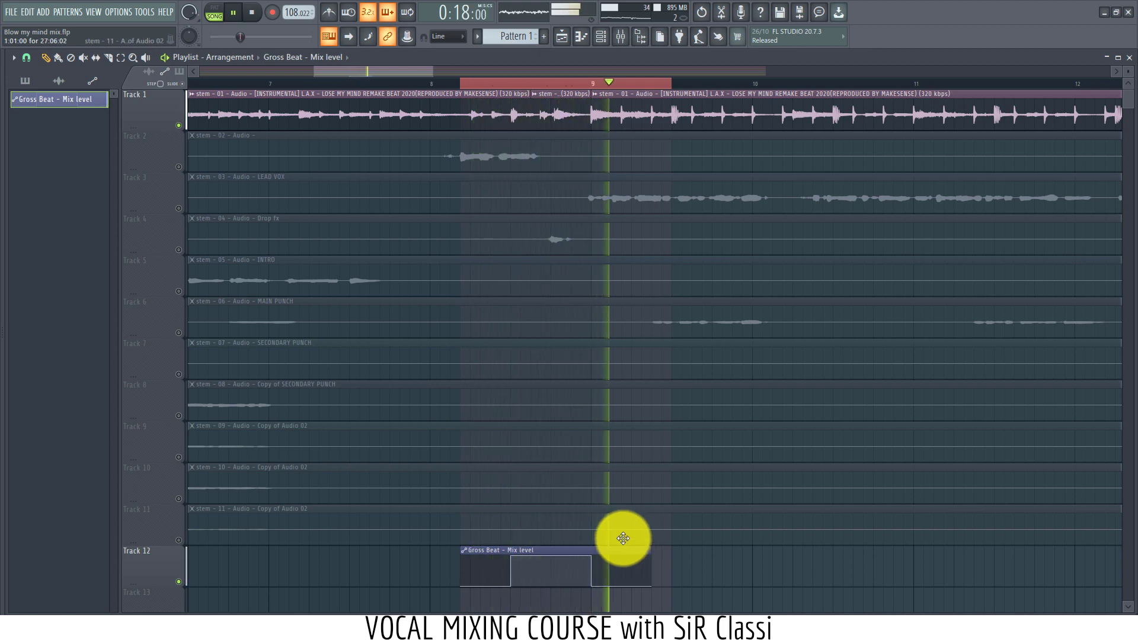
right_click(588, 87)
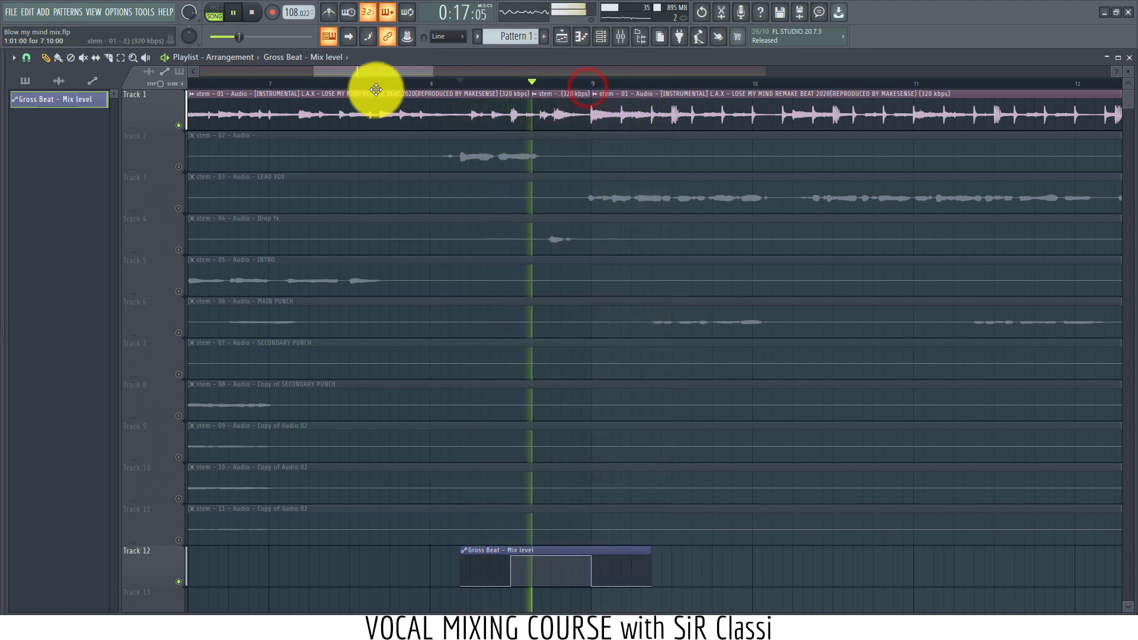
left_click(339, 84)
key("space")
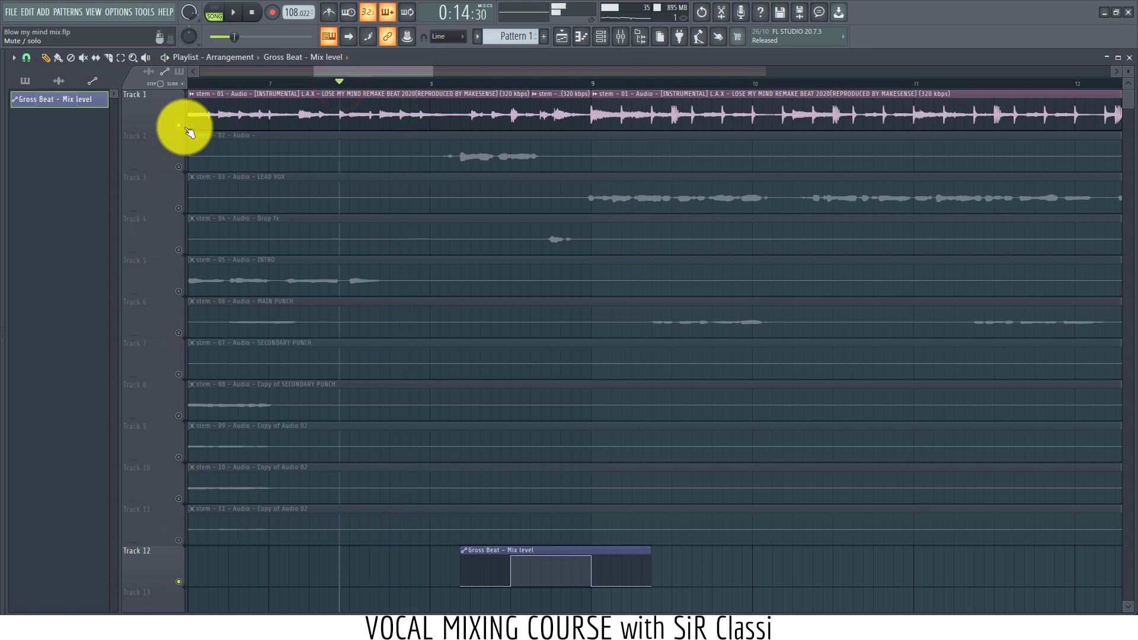
right_click(179, 125)
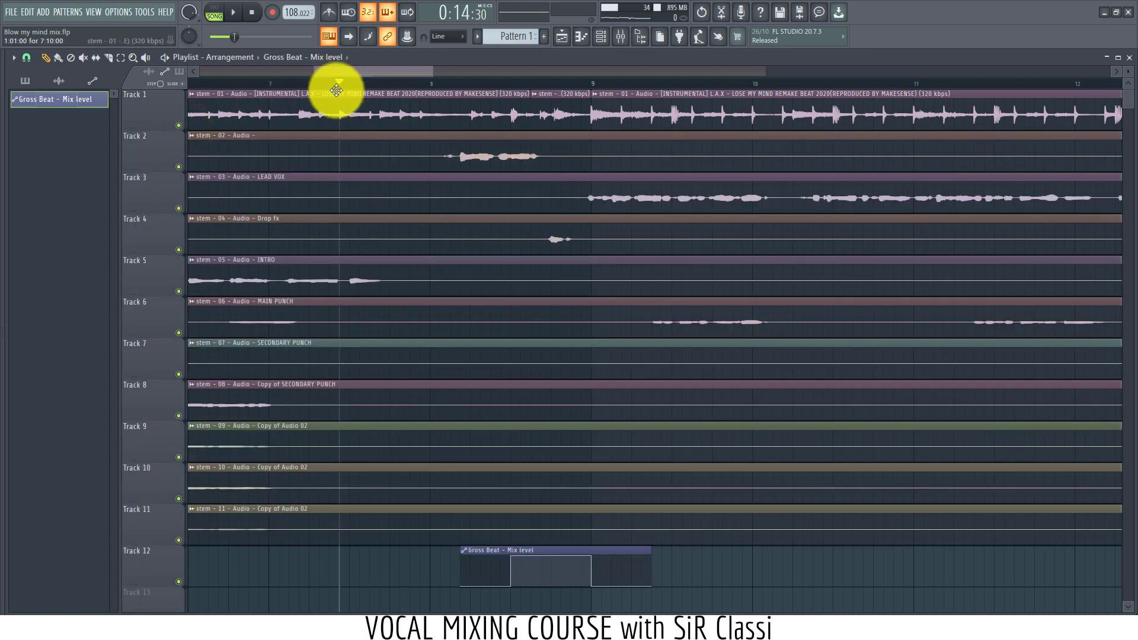
Step: Slice a short zero-level piece off the start of the Gross Beat mix level clip on Track 12
scroll(337, 84, "down", 5)
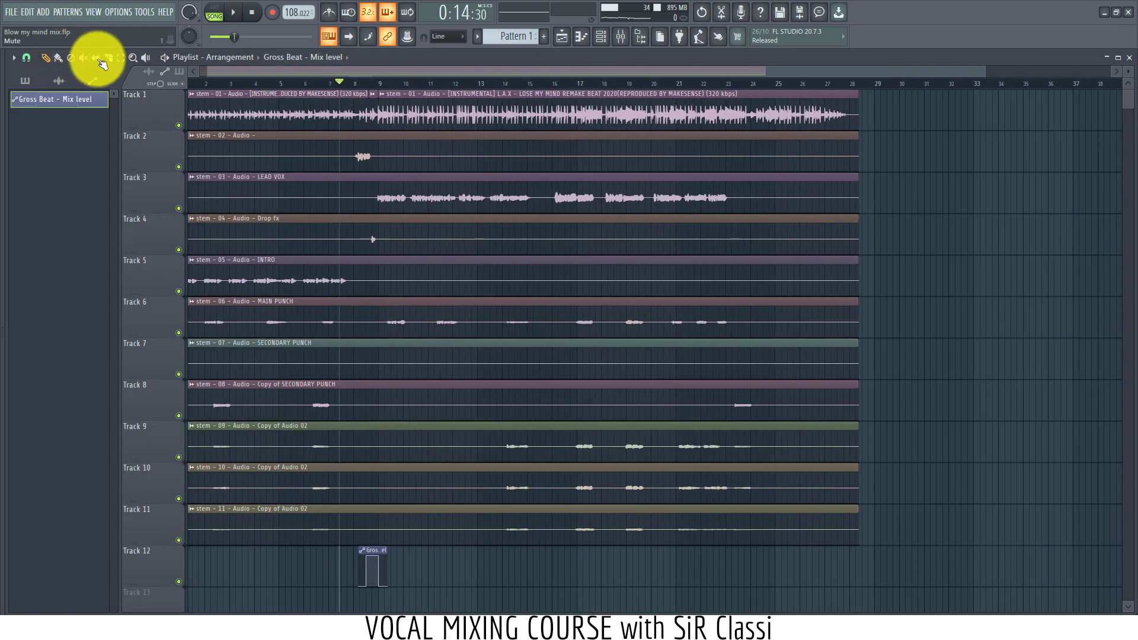
left_click(109, 58)
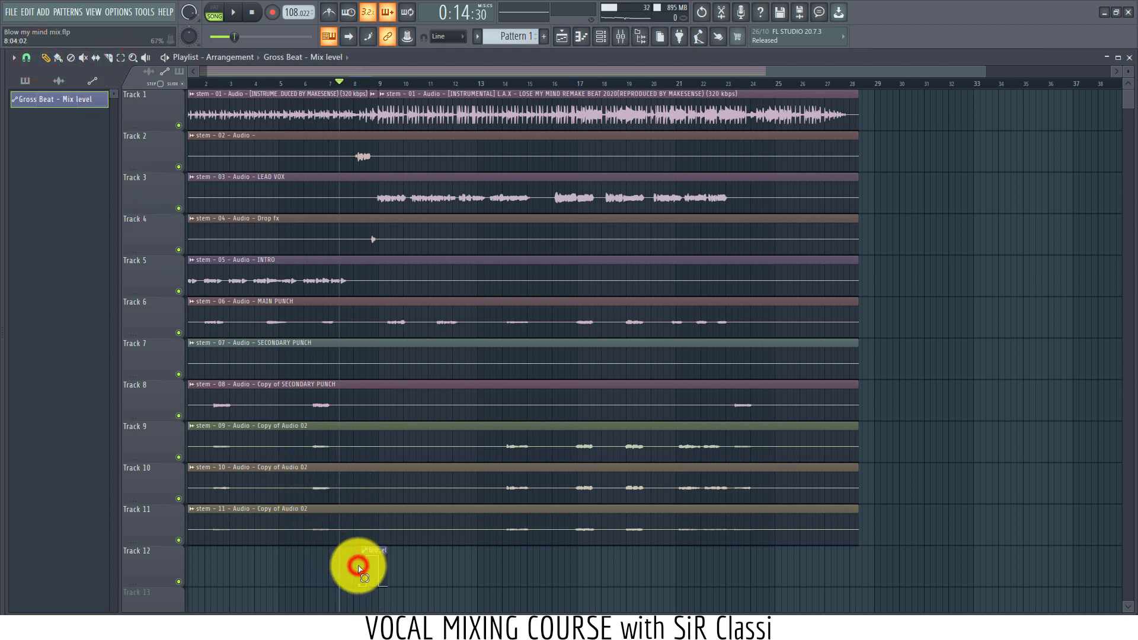
scroll(274, 77, "up", 5)
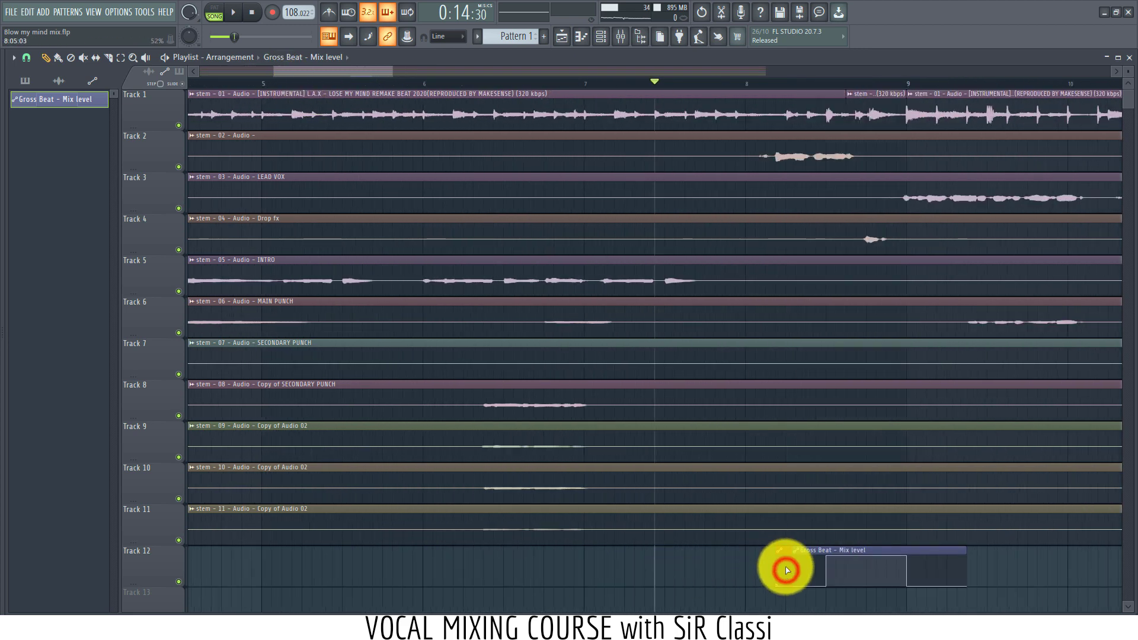
Step: Place a copy of the short zero-level slice at bar 1 on Track 12 and play the transition from mid bar 7
left_click(46, 58)
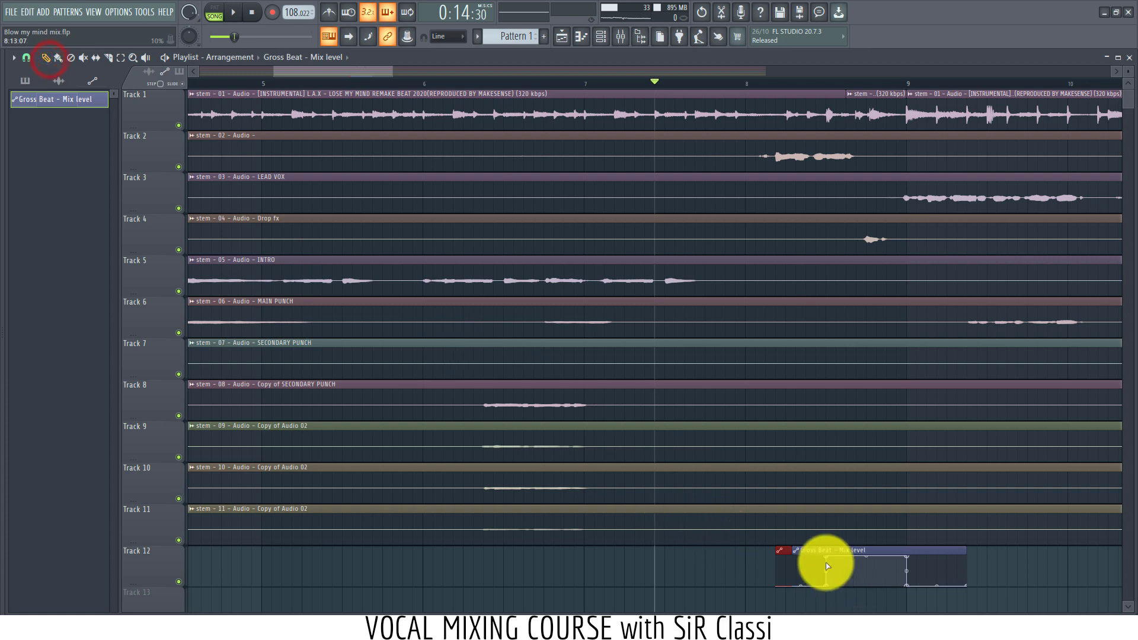
left_click(784, 548)
left_click(348, 550)
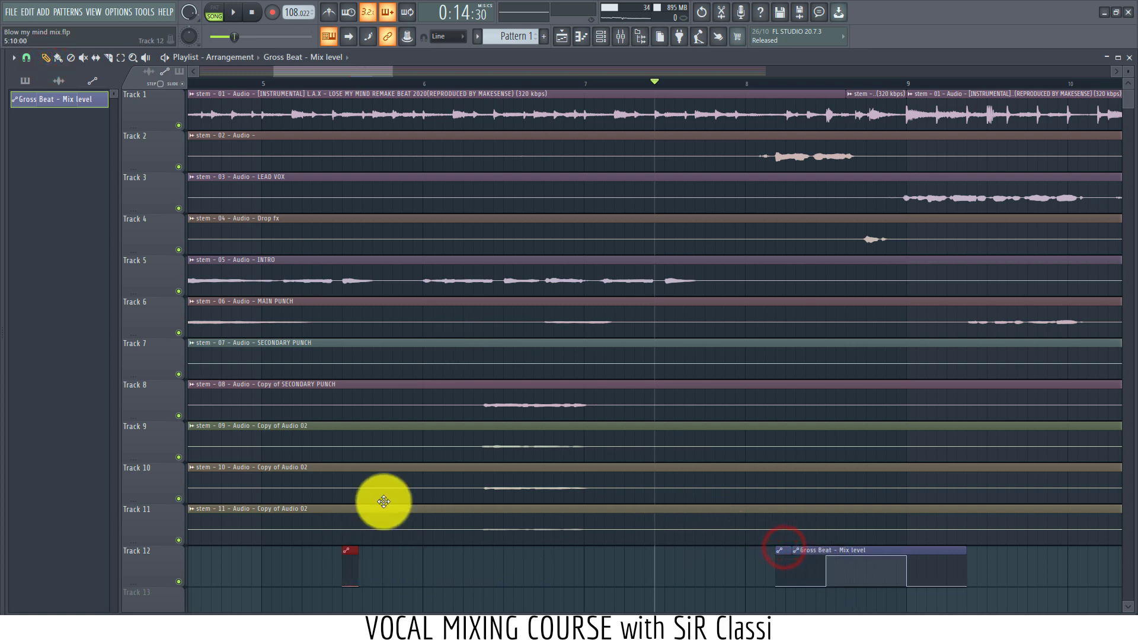
scroll(584, 88, "down", 4)
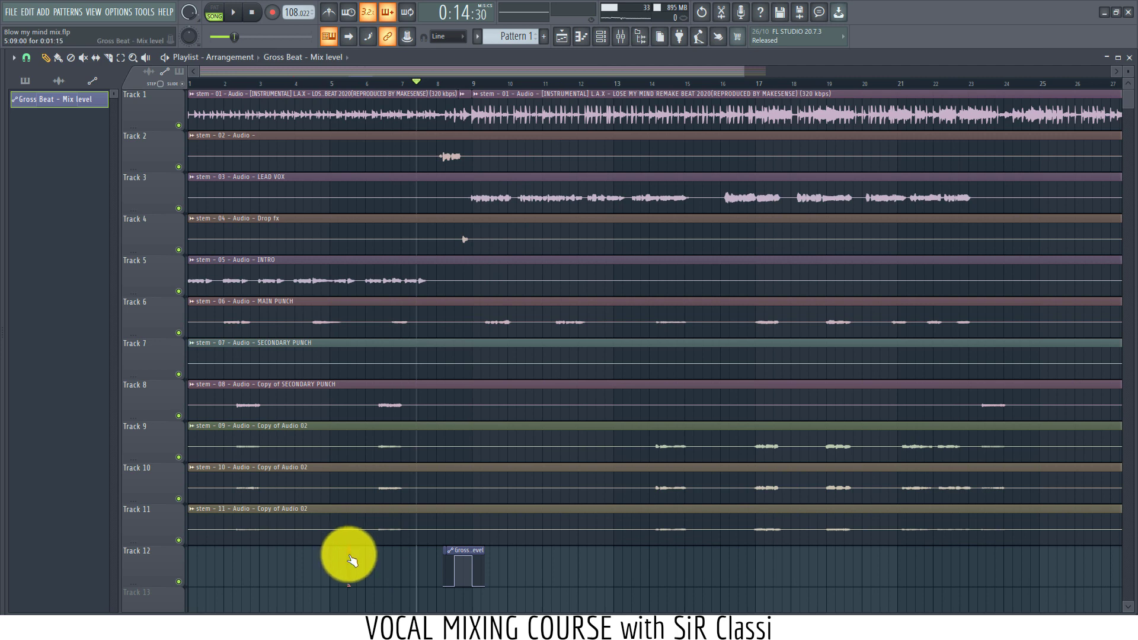
left_click_drag(348, 552, 1, 563)
key("space")
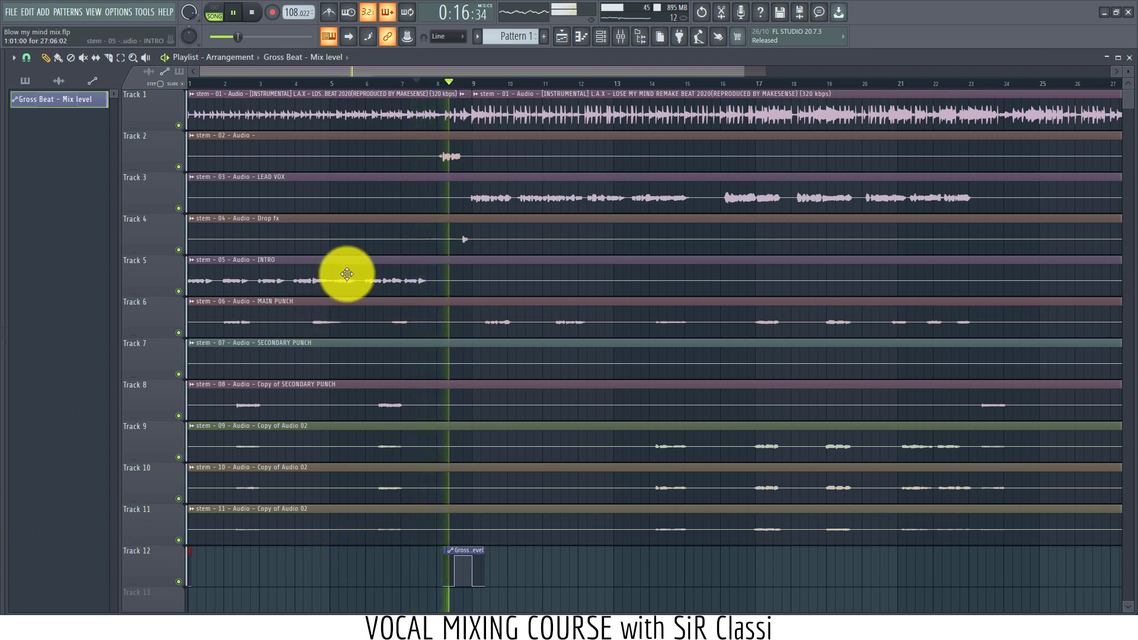
Step: Replay the transition from mid bar 7 and check the track levels in the mixer during playback
key("space")
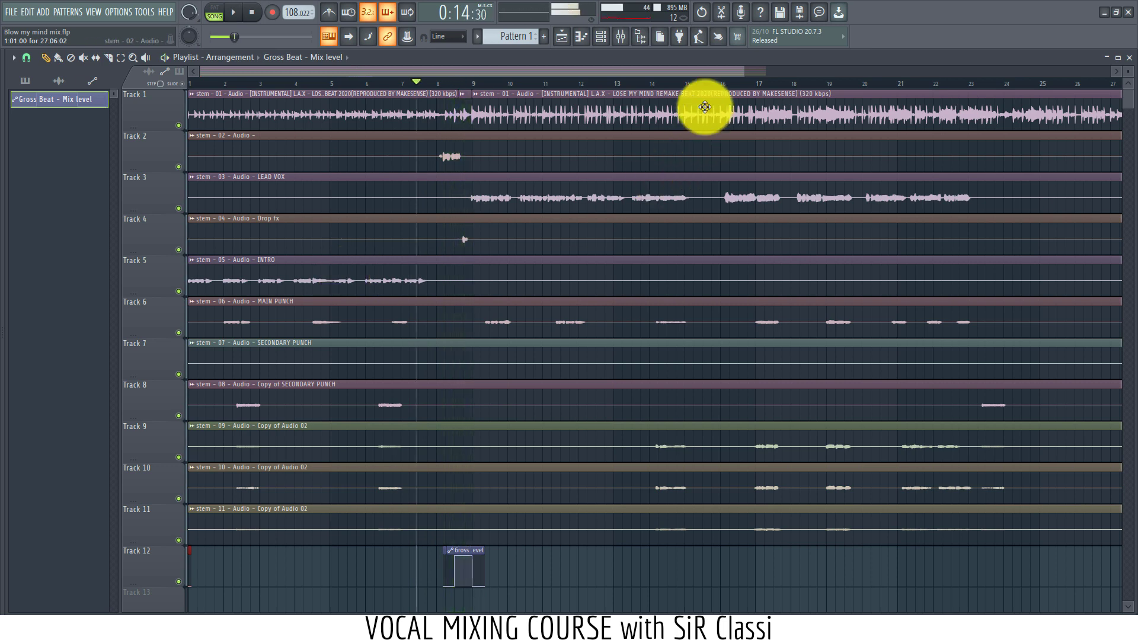
key("space")
left_click(627, 44)
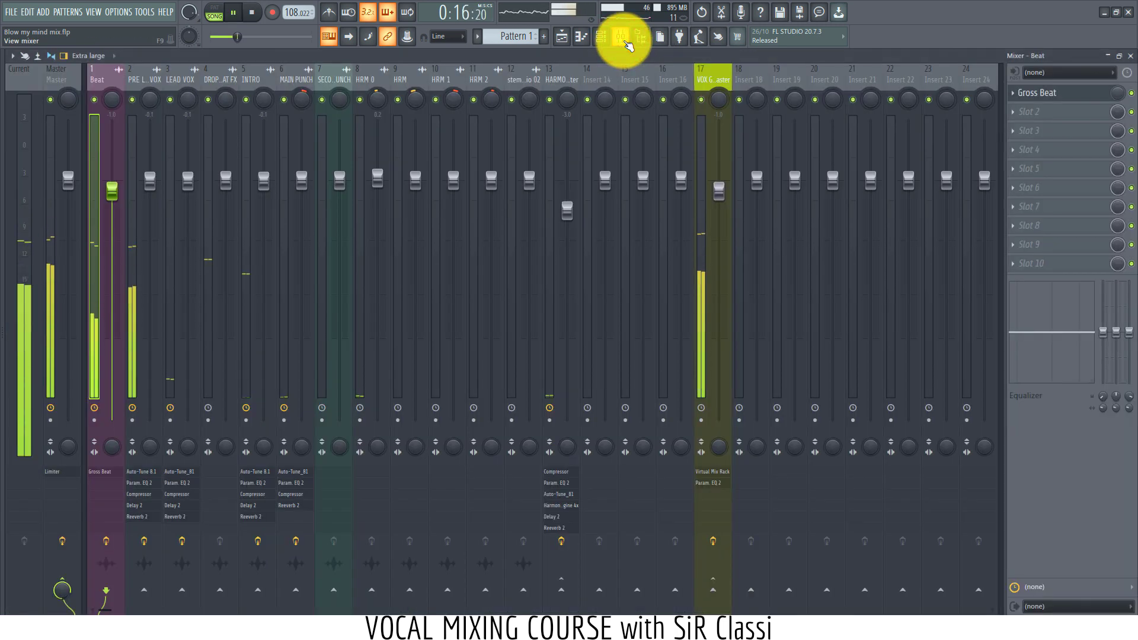
key("space")
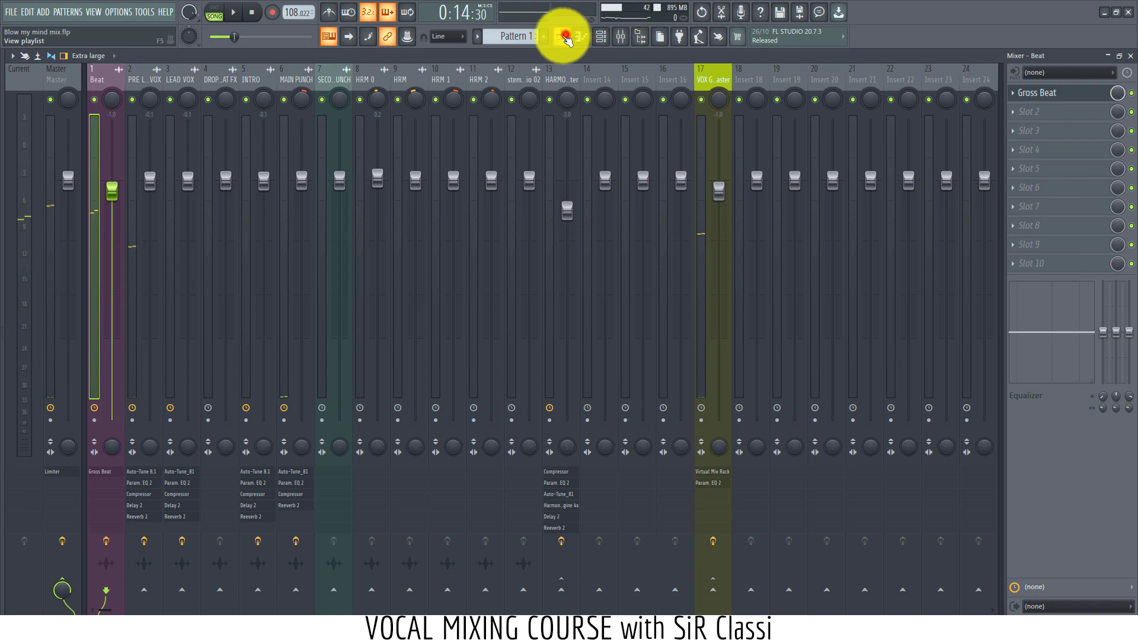
left_click(566, 38)
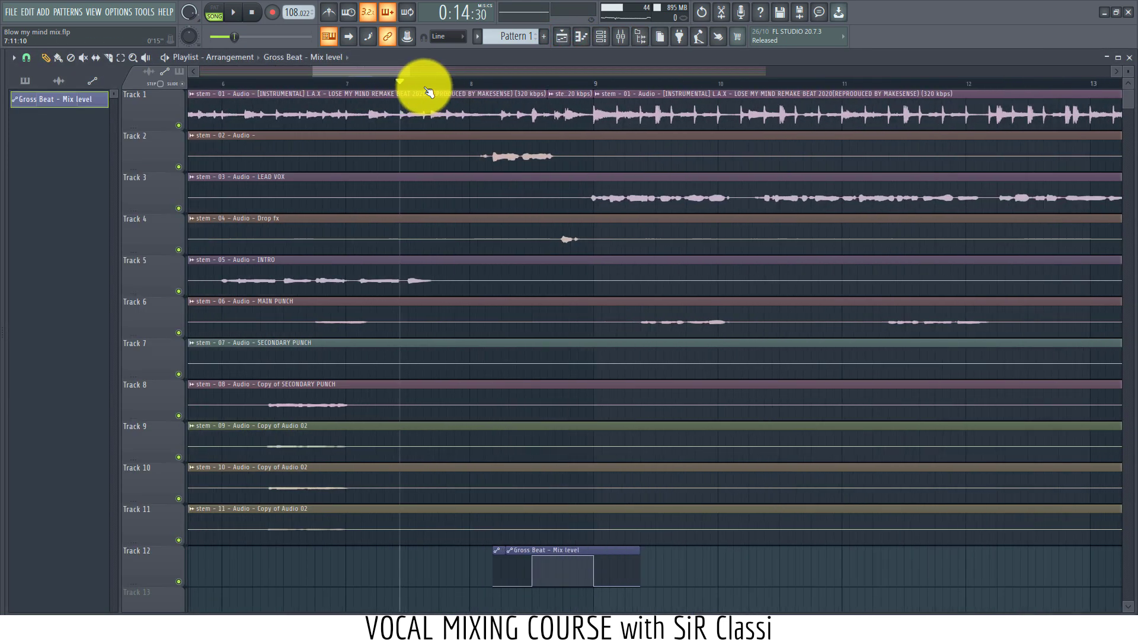
Step: Delete the short slice ahead of the Gross Beat mix level clip on Track 12 and extend the clip's start to step 4 of bar 8
scroll(428, 92, "up", 4)
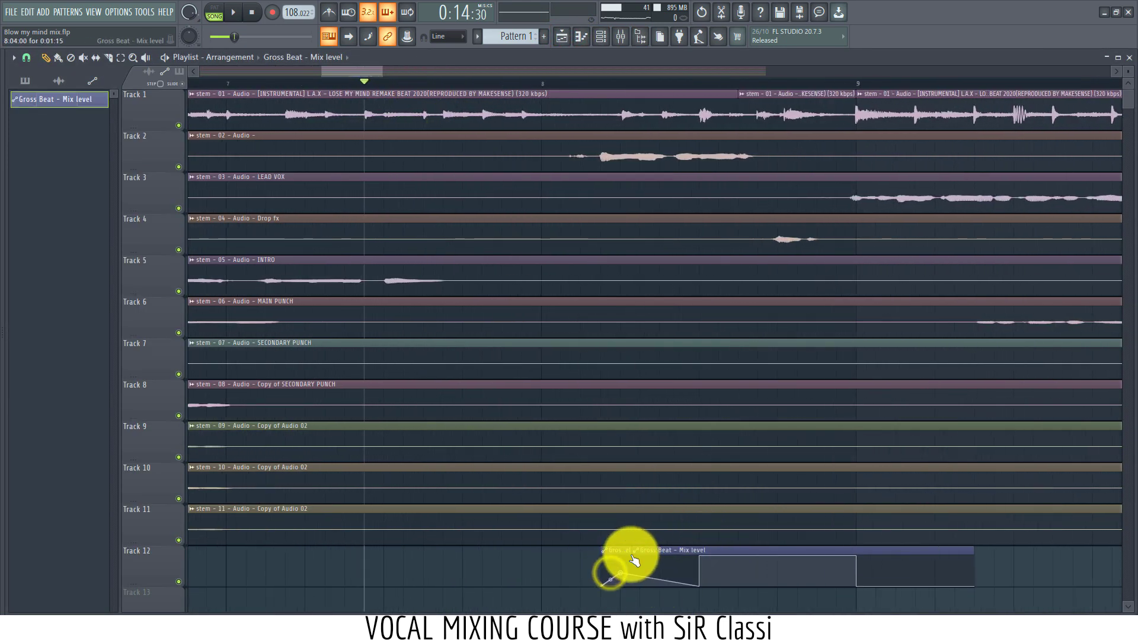
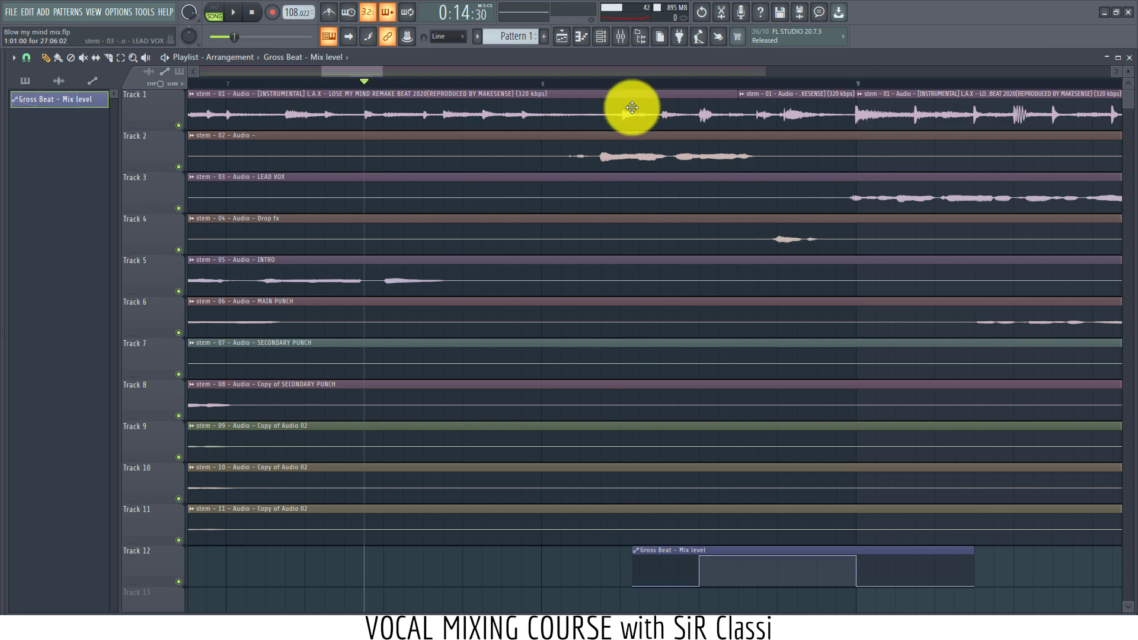
scroll(638, 88, "up", 4)
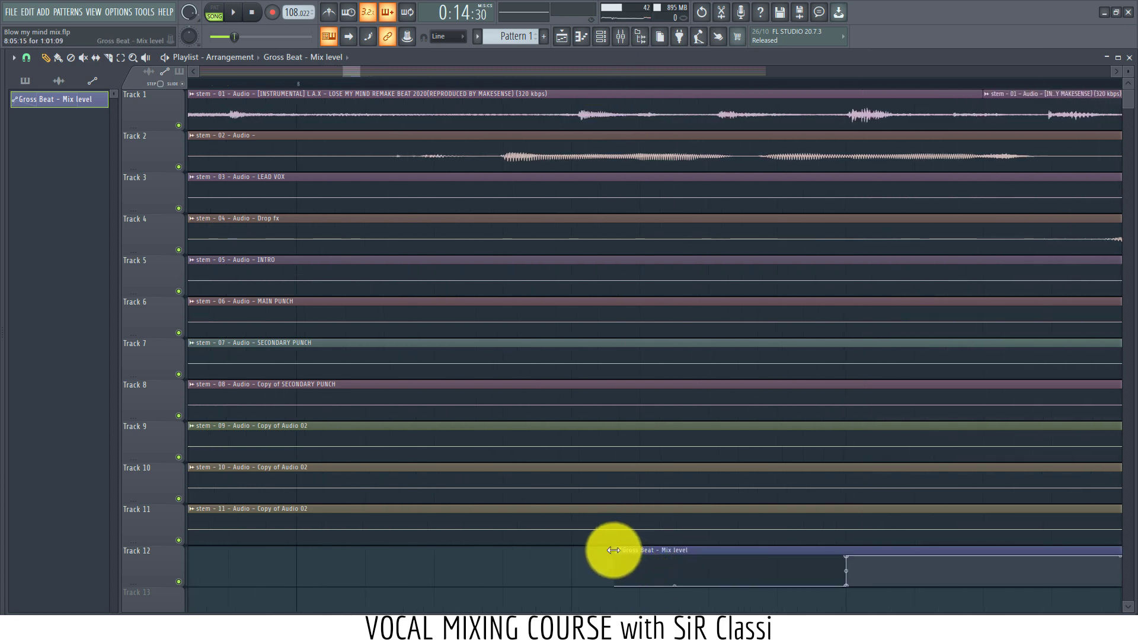
left_click_drag(613, 551, 519, 546)
Step: Play through the edited transition into the lead vocal, then set the playhead late in bar 4
key("space")
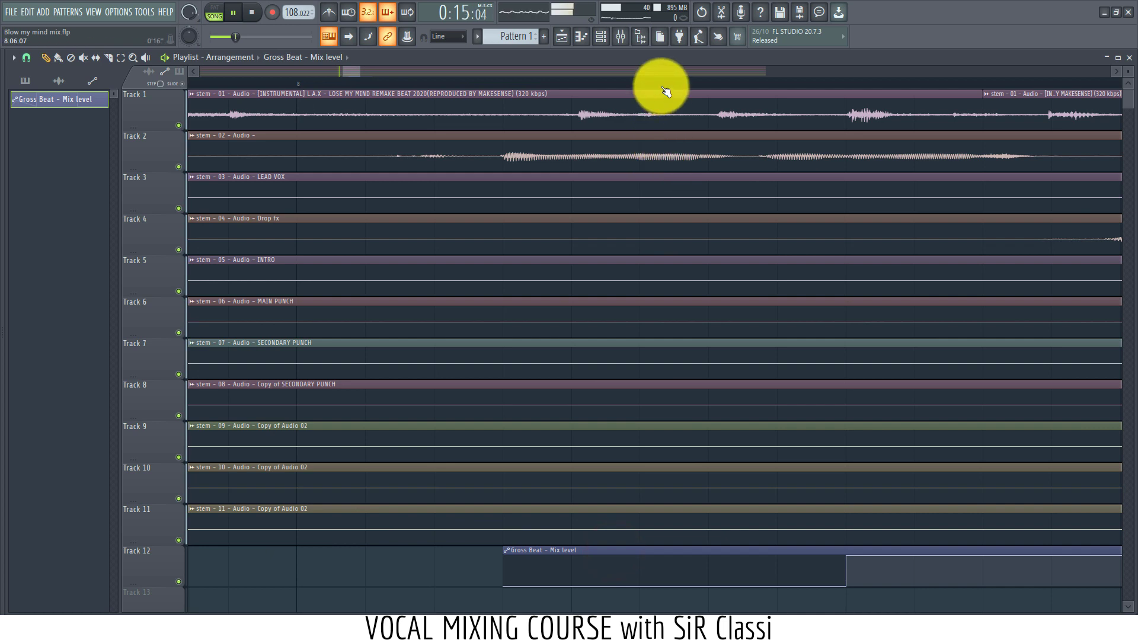
scroll(666, 91, "down", 5)
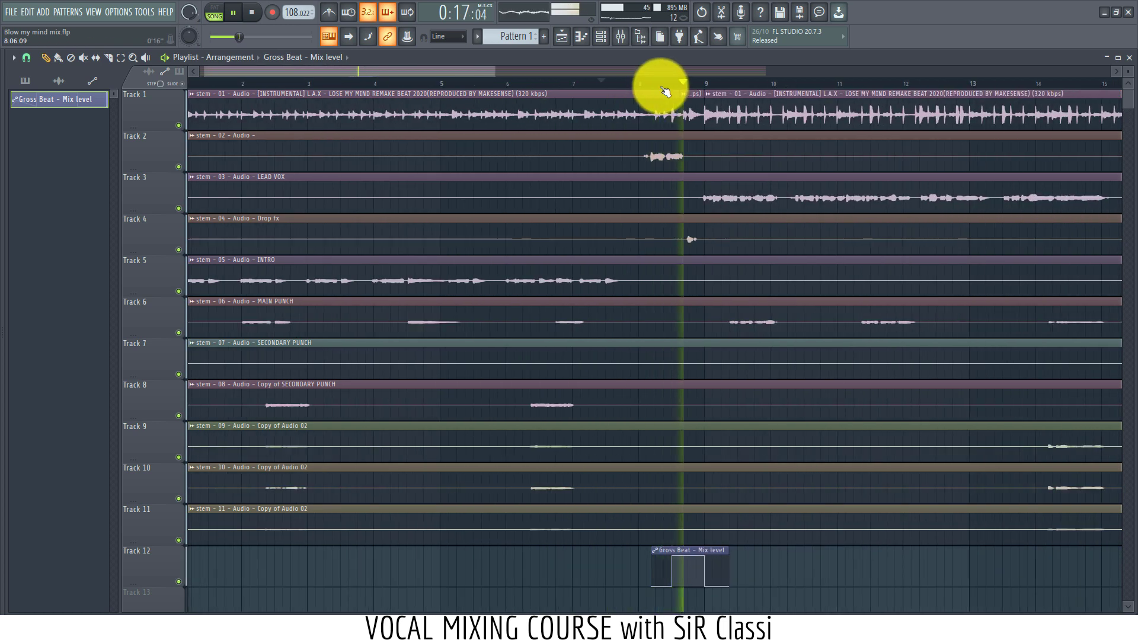
left_click(536, 76)
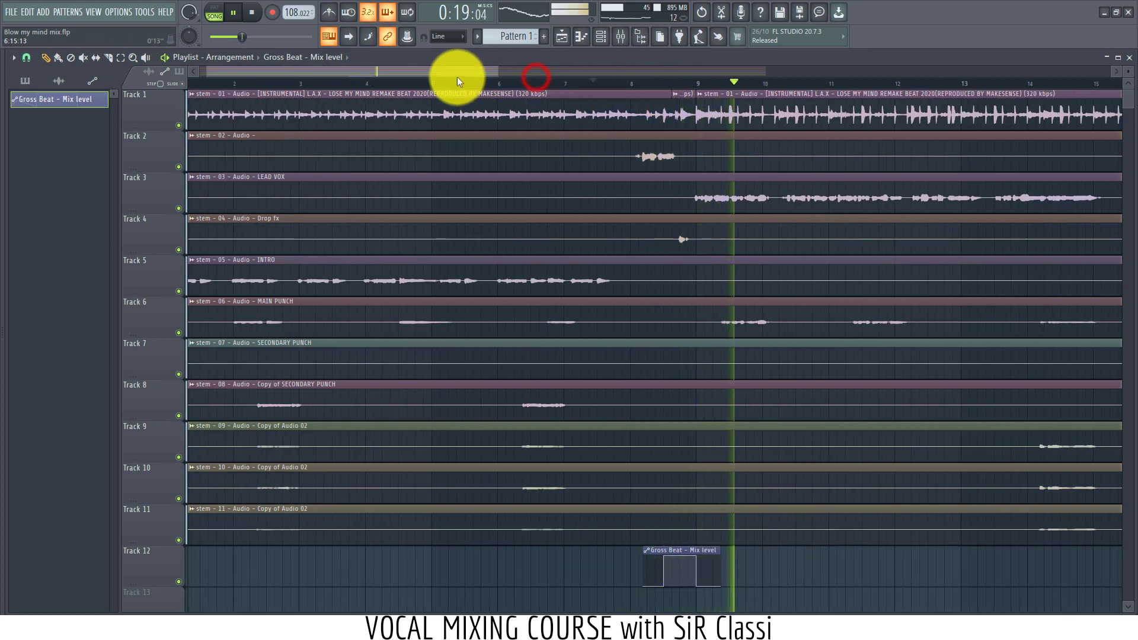
left_click(417, 80)
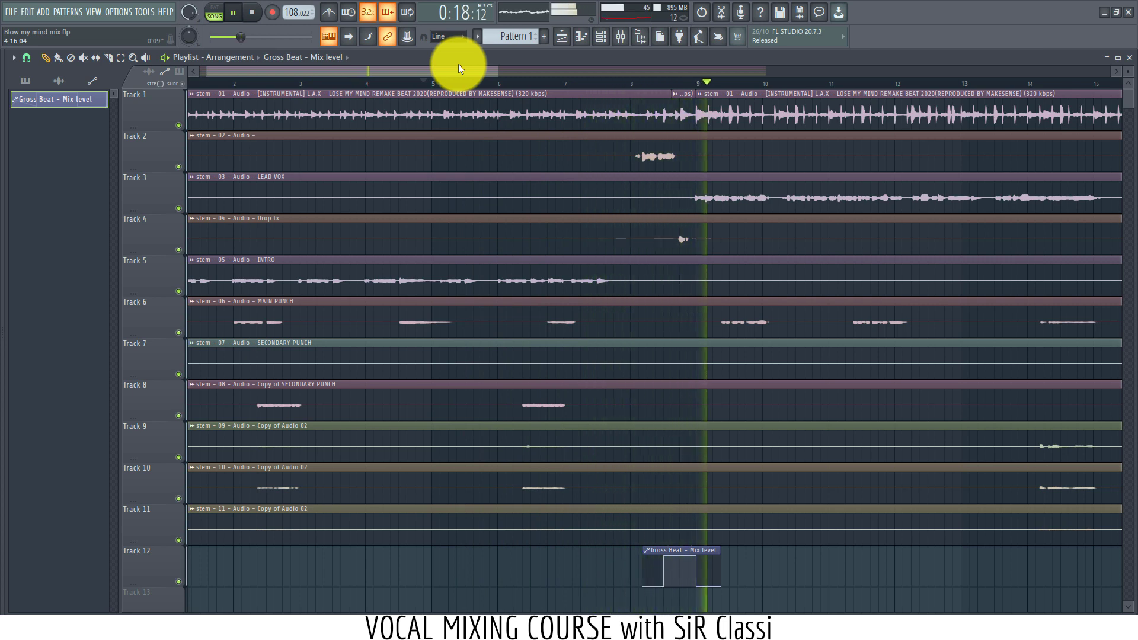
key("space")
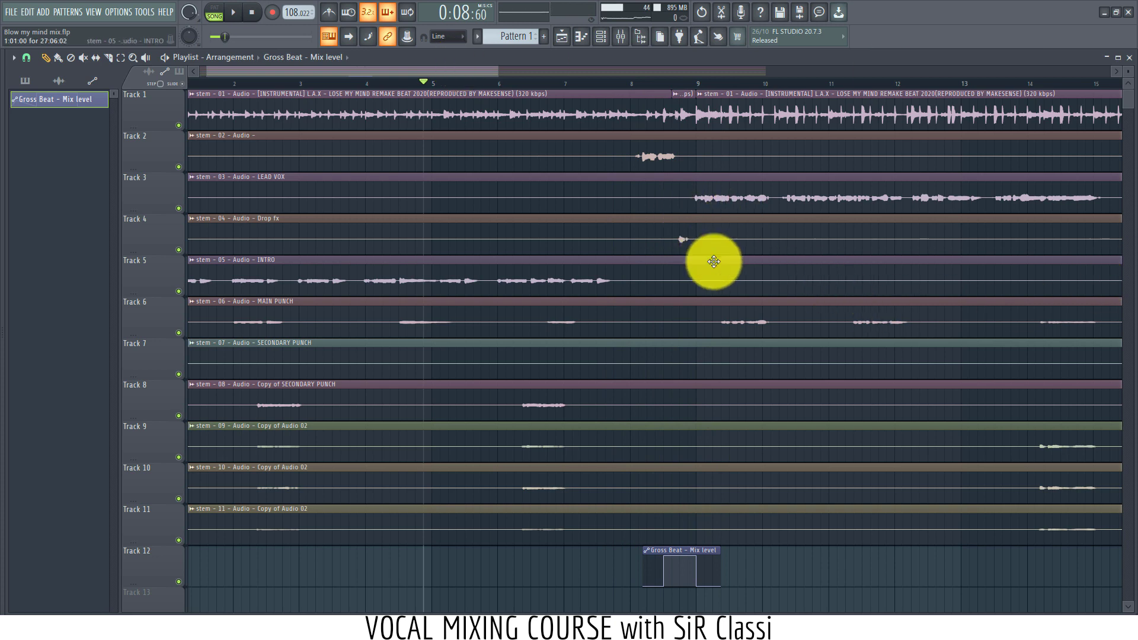
double_click(709, 242)
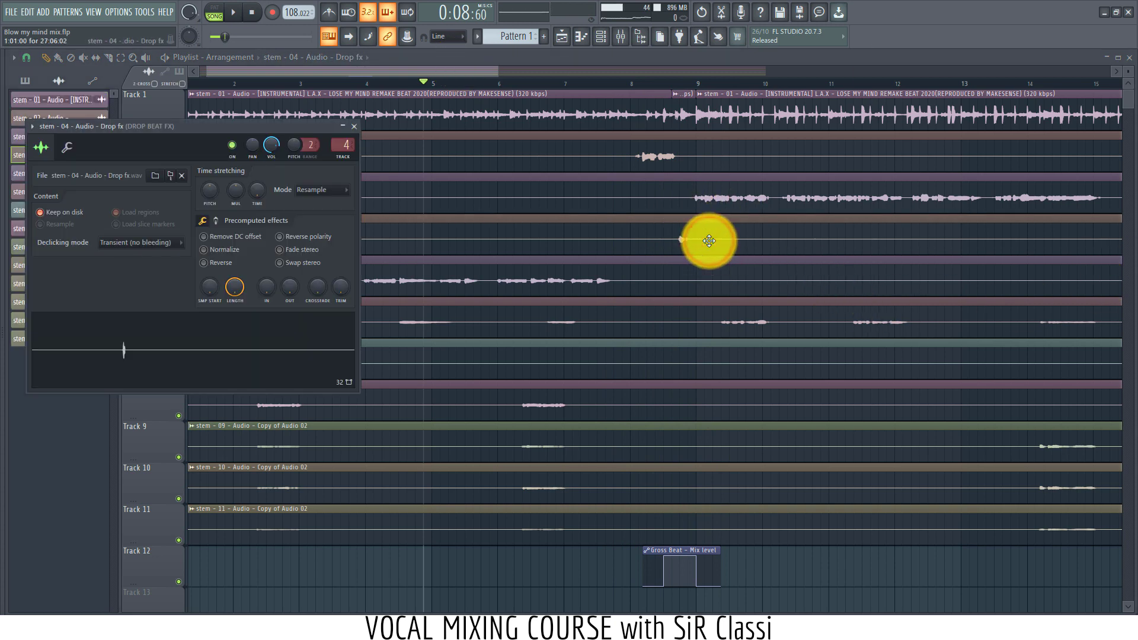
left_click(624, 37)
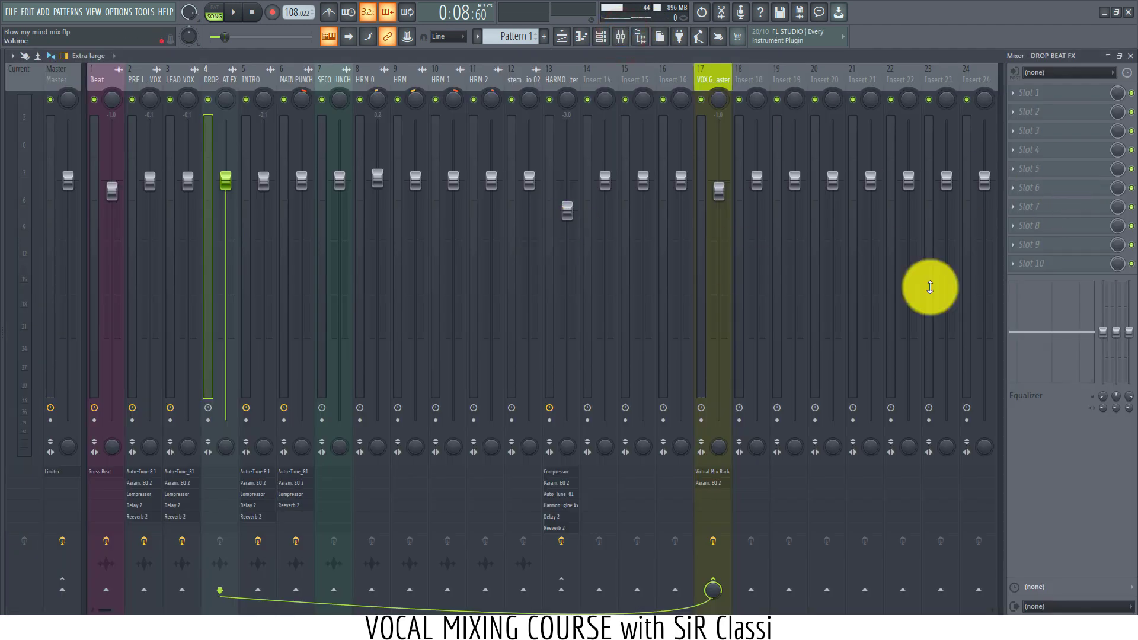
left_click(105, 76)
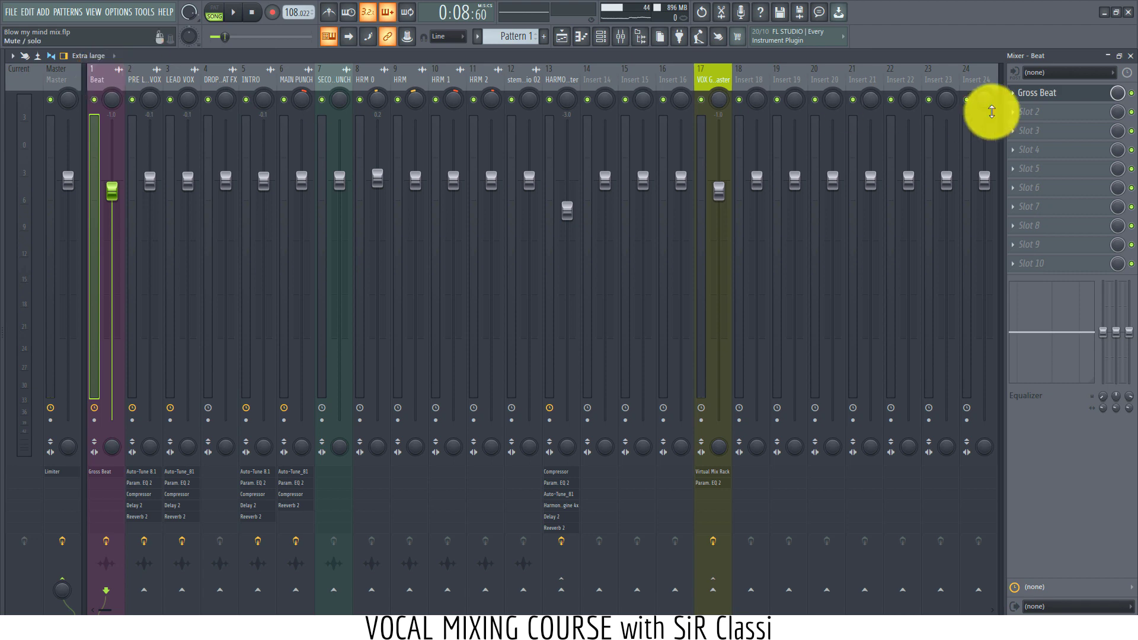
left_click(1012, 95)
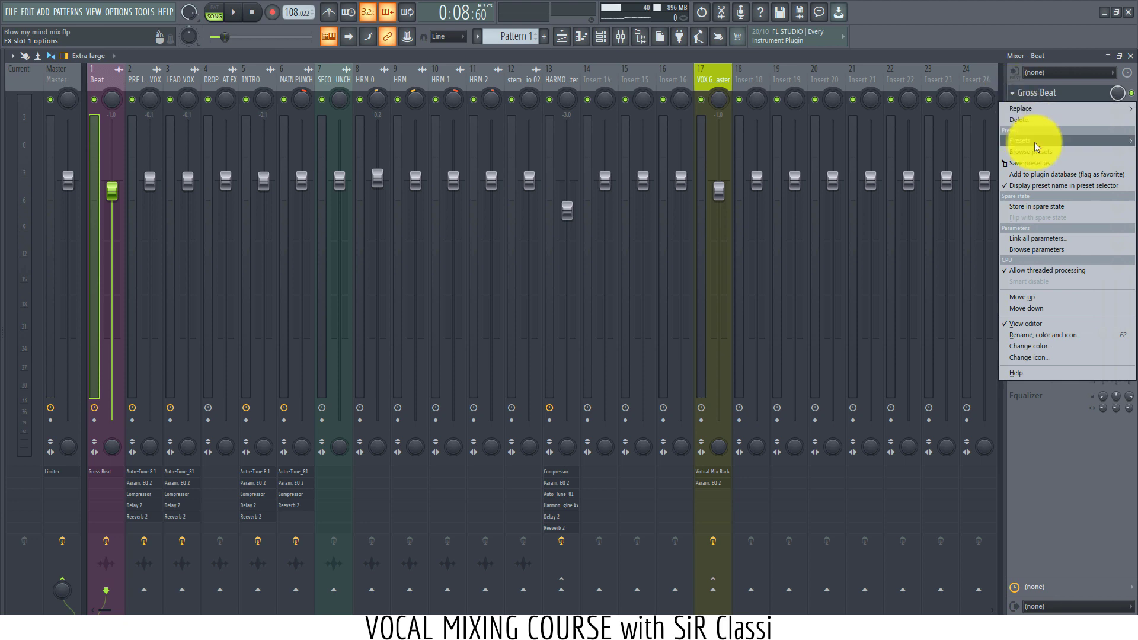
left_click(901, 52)
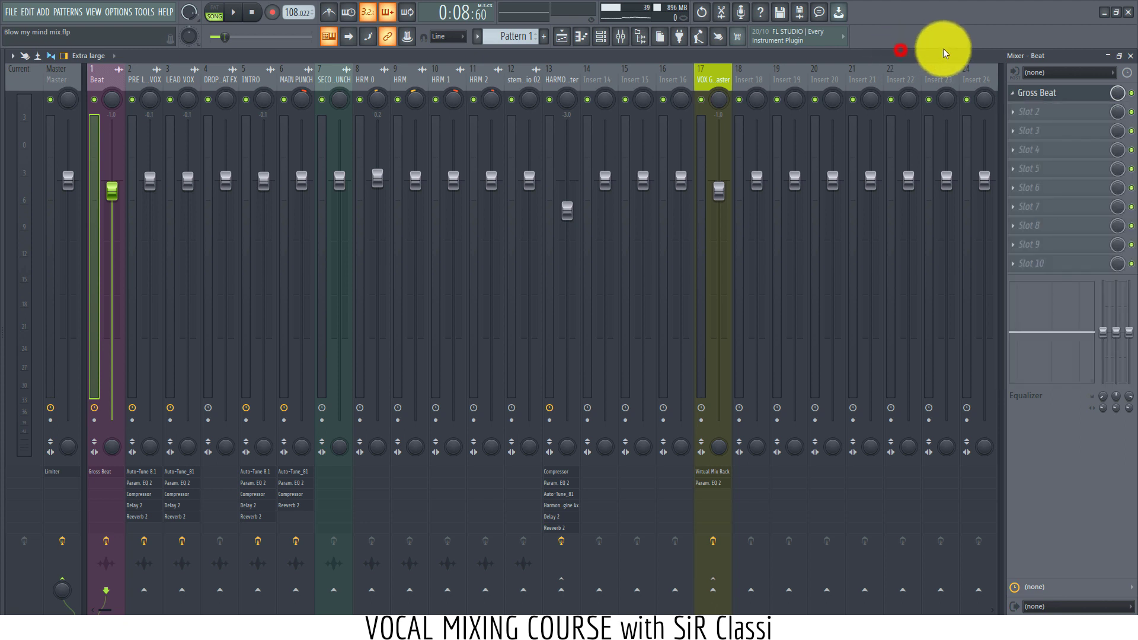
left_click(1106, 14)
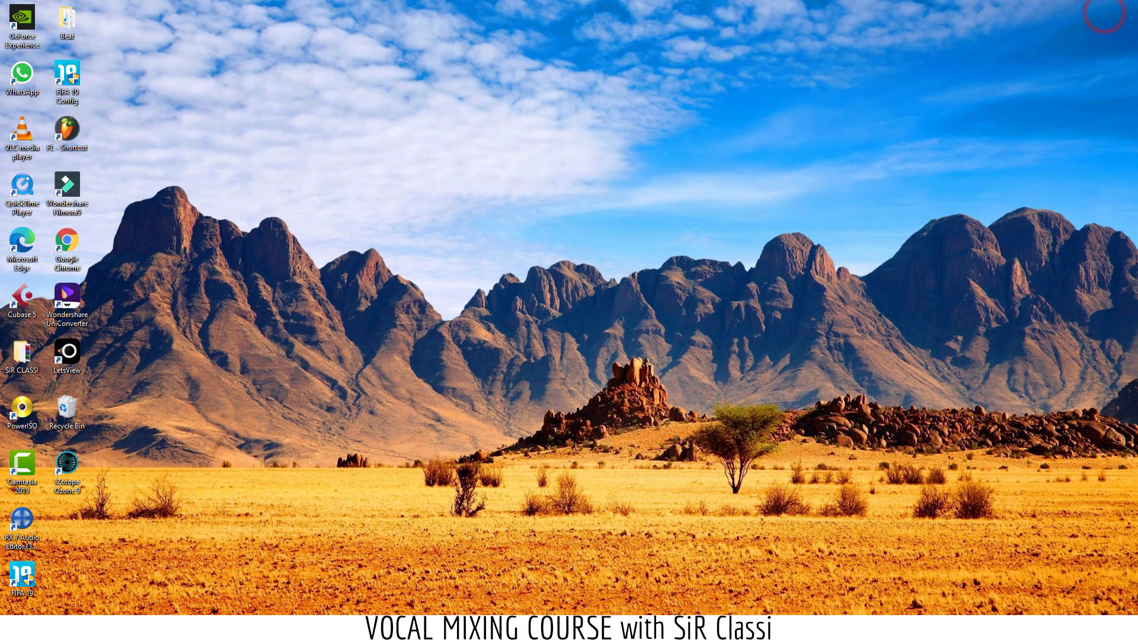
left_click(398, 620)
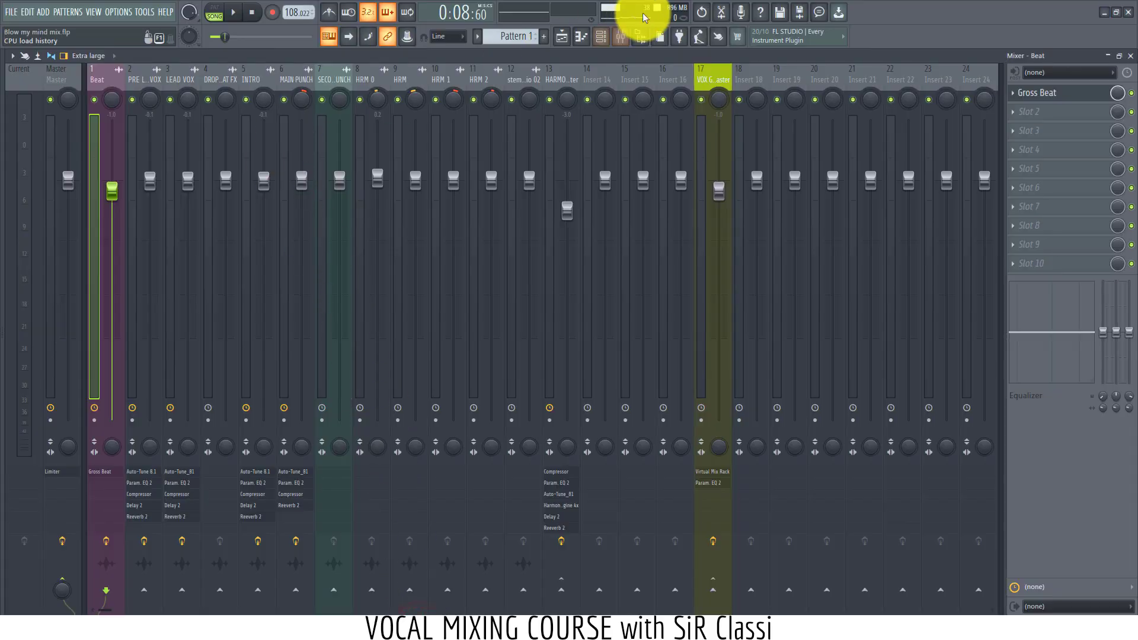
left_click(1105, 56)
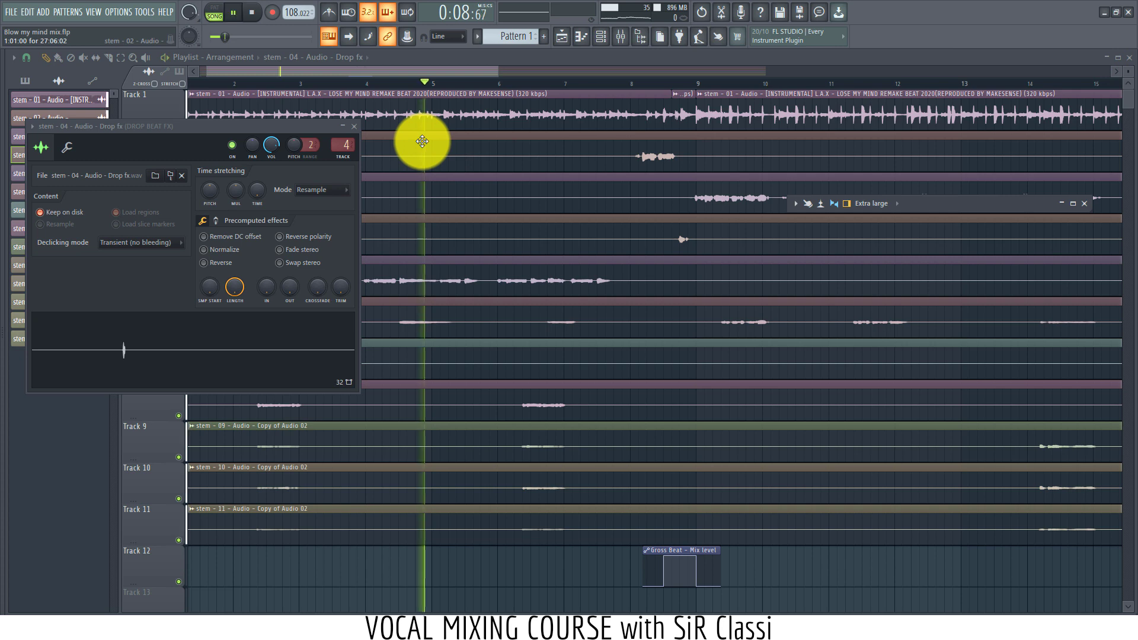
Step: Close the open windows, move the playhead to early bar 7 and play towards the transition
key("F12")
left_click(569, 83)
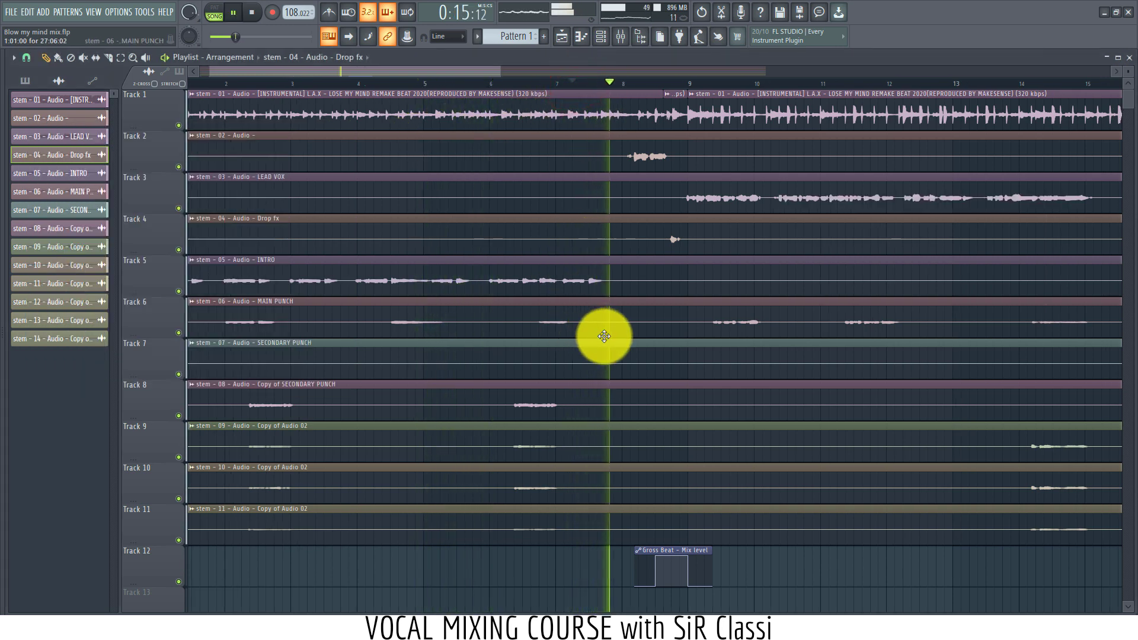
key("space")
Step: Open the Drop fx clip's sample settings on Track 4 and bring up the maximized mixer at its DROP BEAT FX insert
double_click(685, 238)
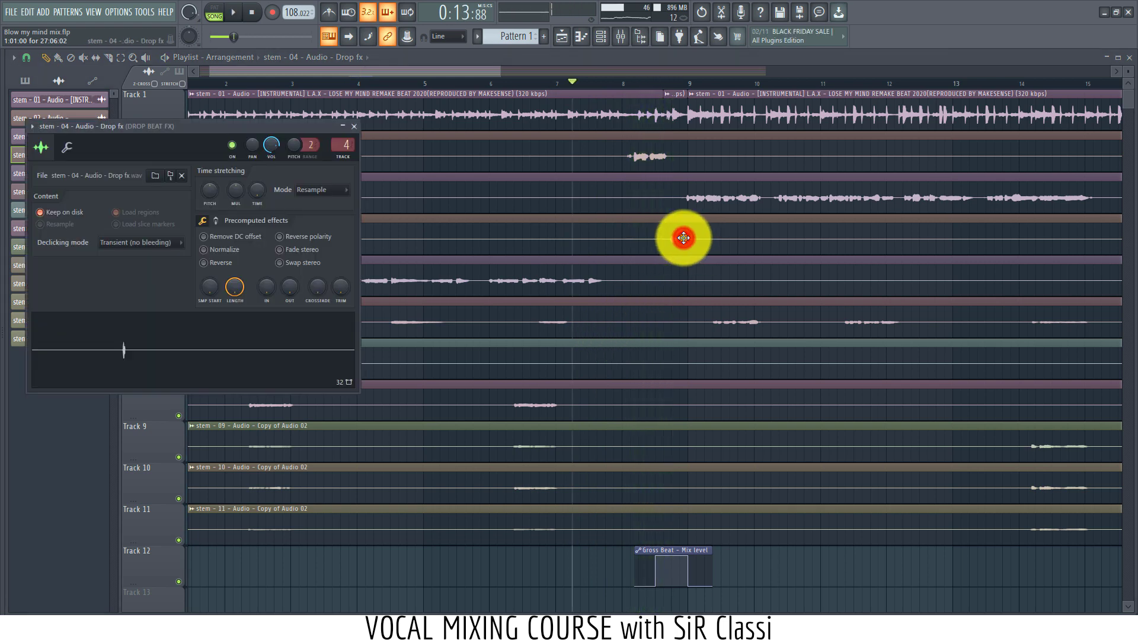
left_click(619, 39)
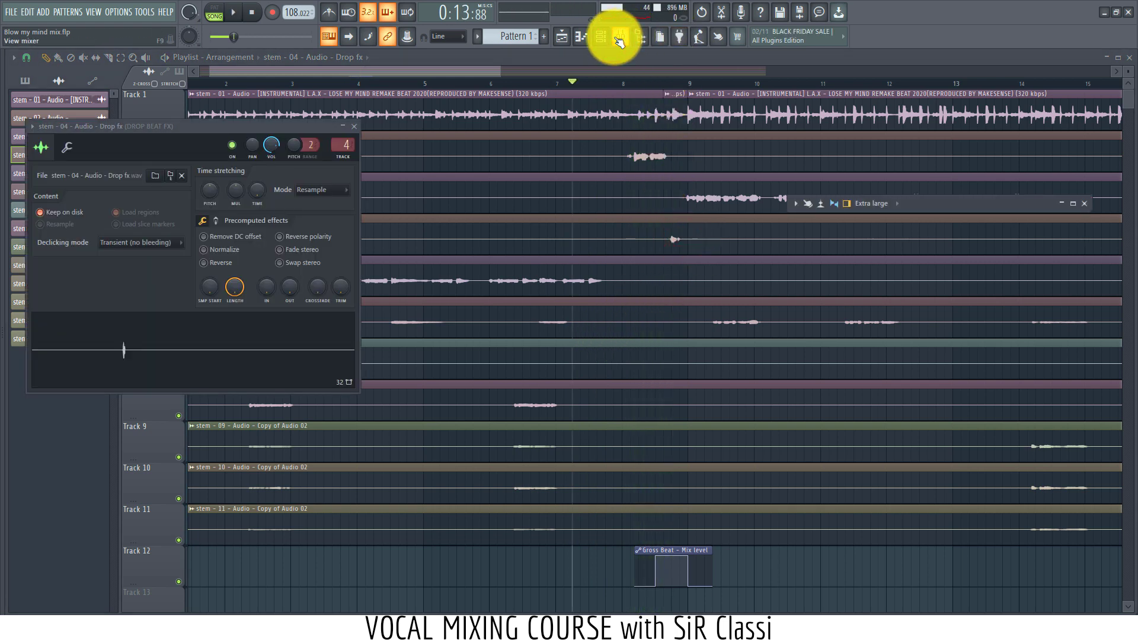
left_click(623, 38)
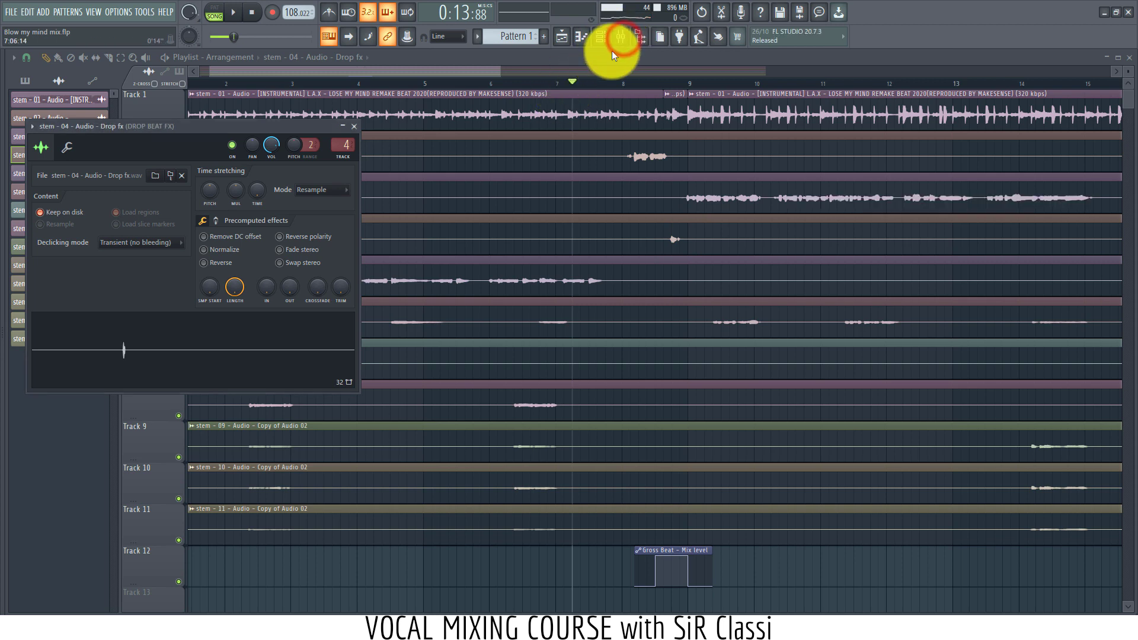
left_click(619, 38)
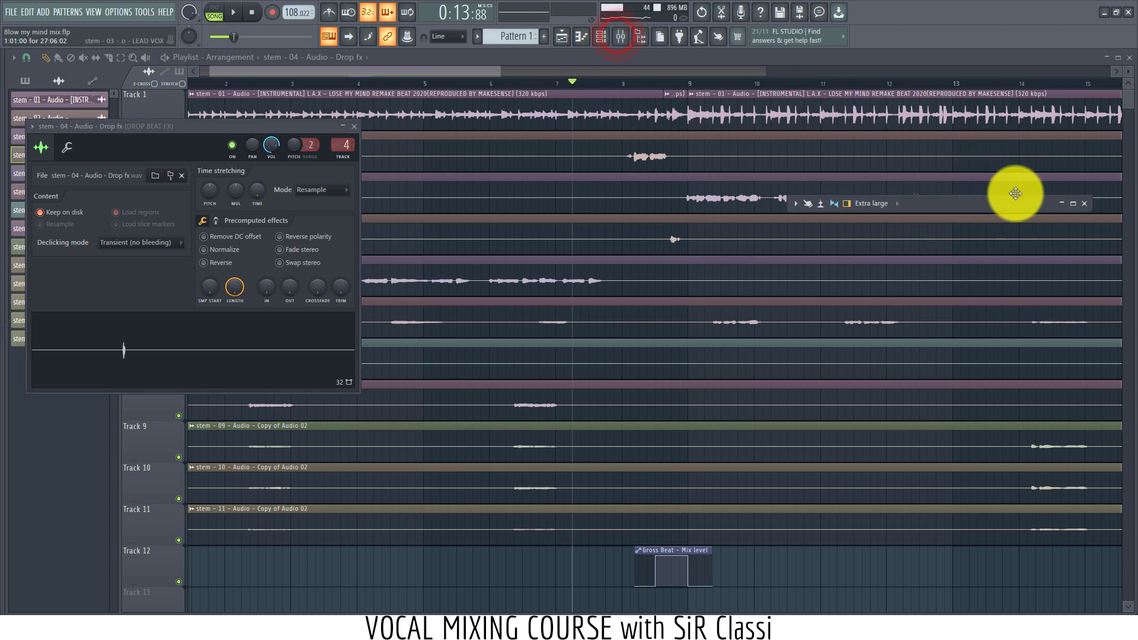
double_click(998, 207)
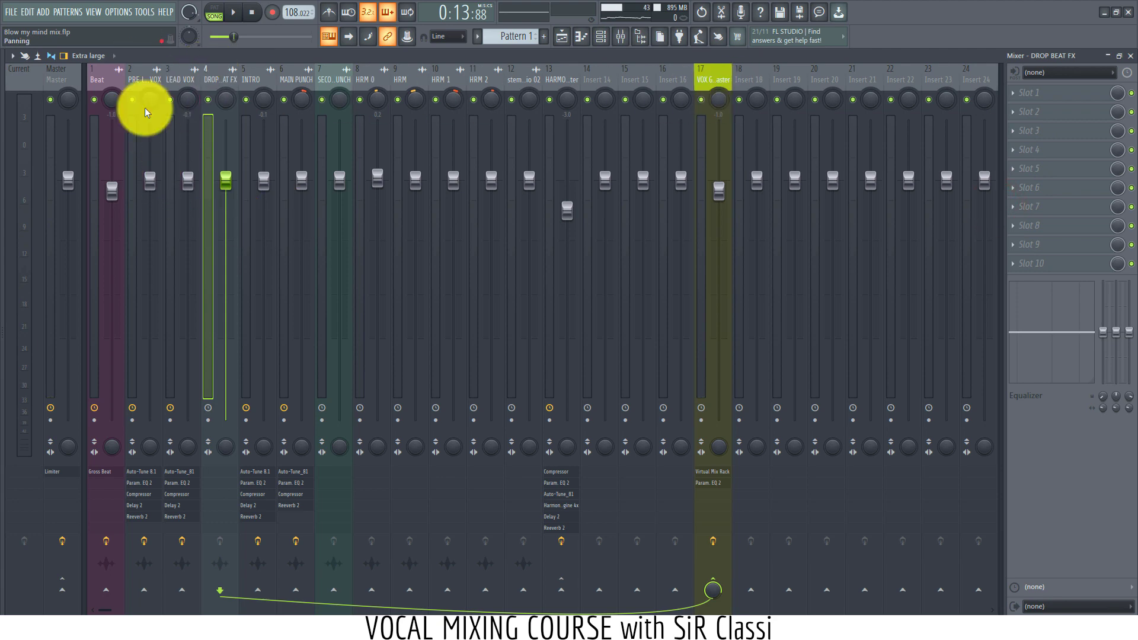
Step: Copy the Gross Beat effect with its current settings from the Beat insert to the DROP BEAT FX insert
left_click(101, 80)
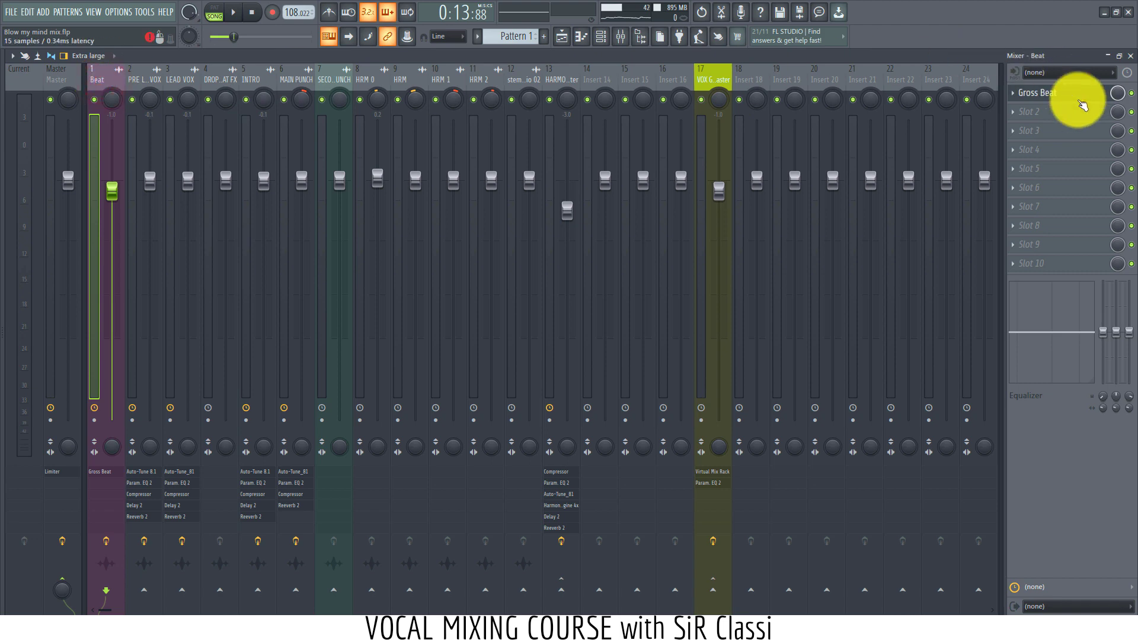
left_click(1078, 100)
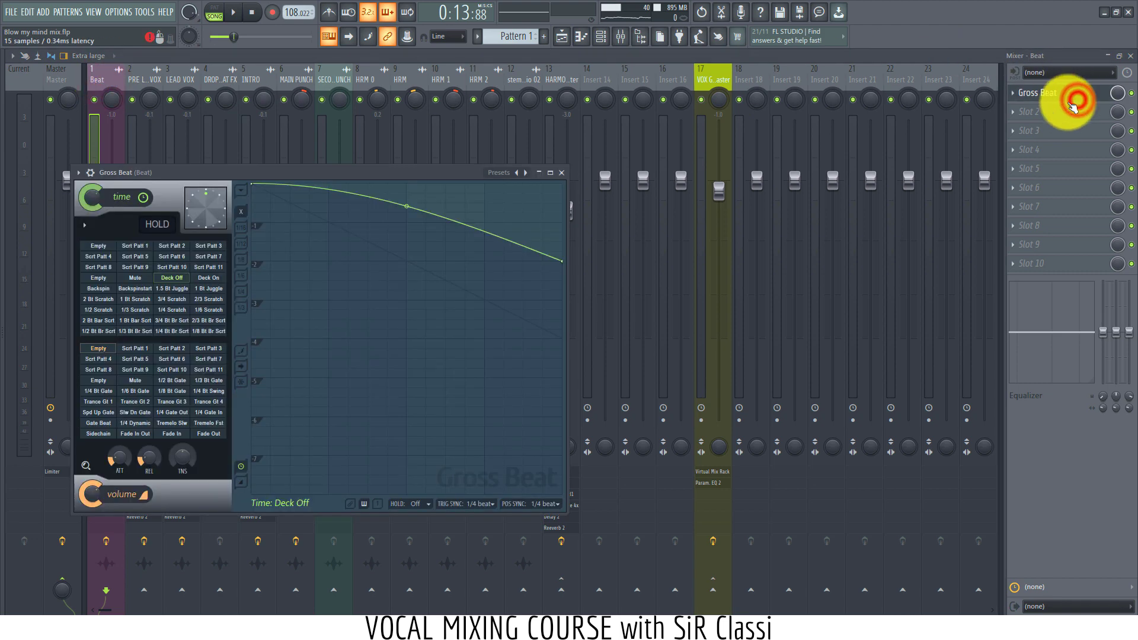
right_click(1018, 100)
left_click_drag(1016, 161, 217, 70)
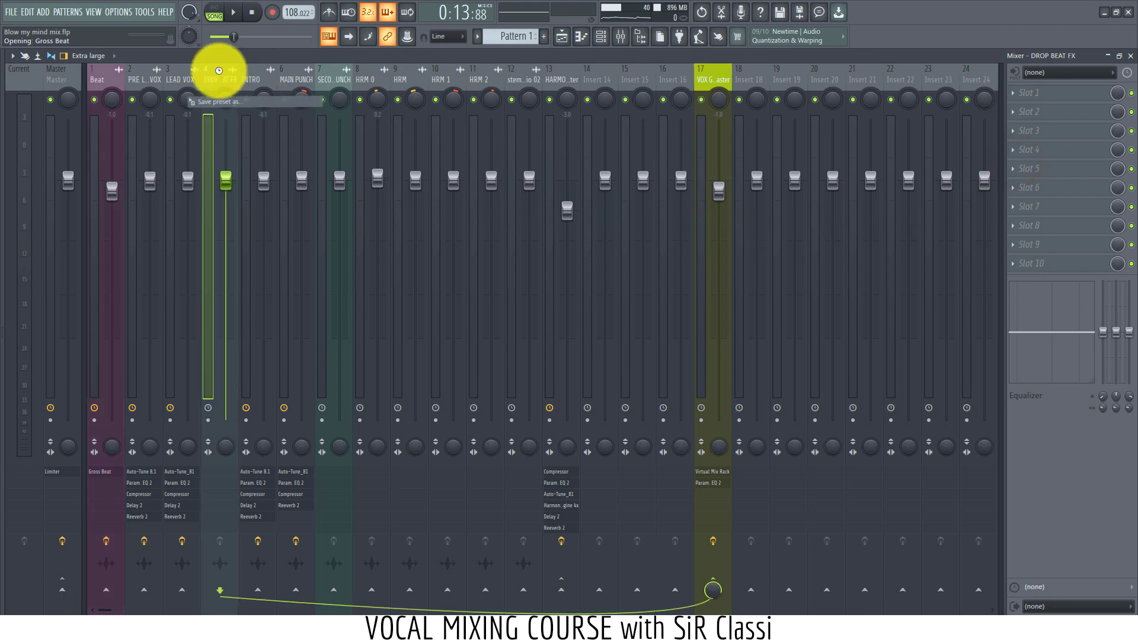
Step: Return to the playlist and play from early bar 7 to hear Gross Beat on the drop effect
left_click(102, 77)
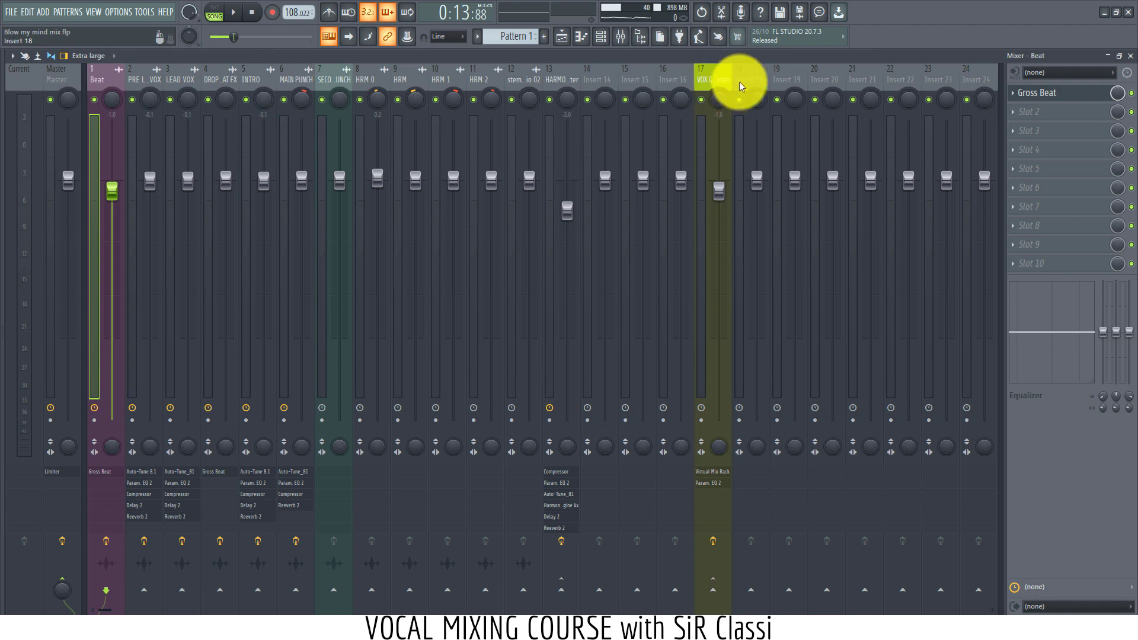
left_click(182, 77)
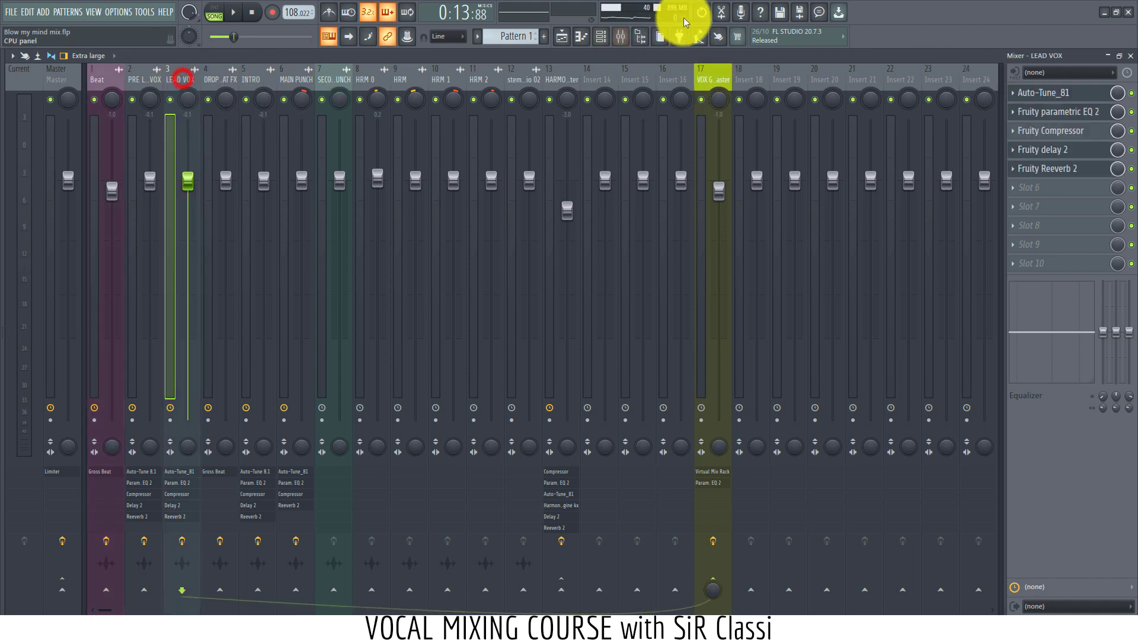
left_click(560, 38)
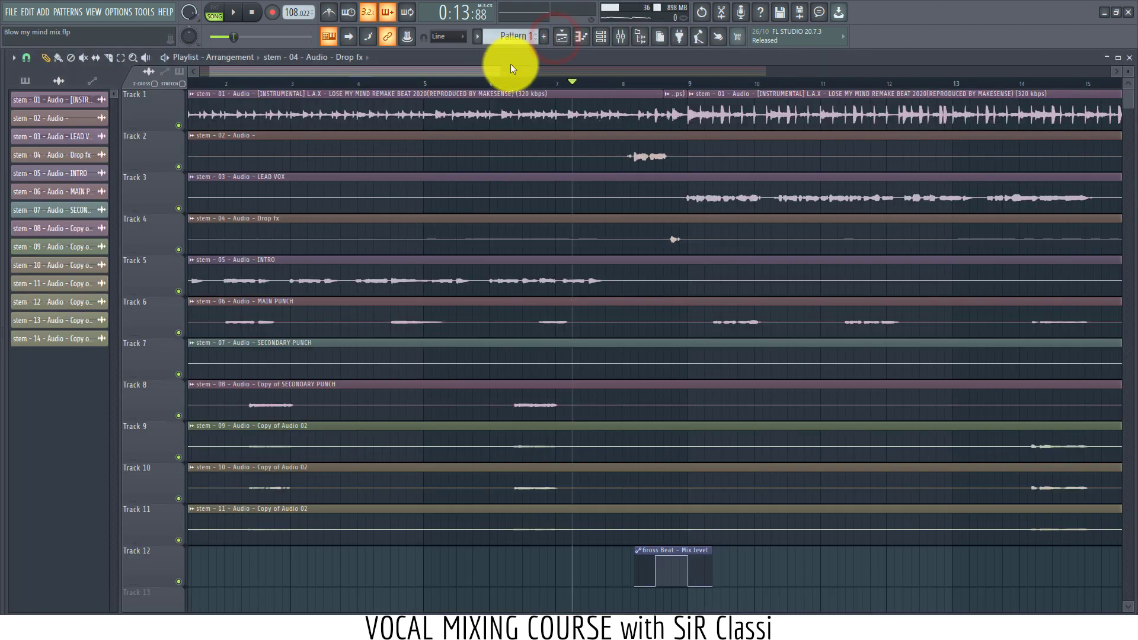
key("space")
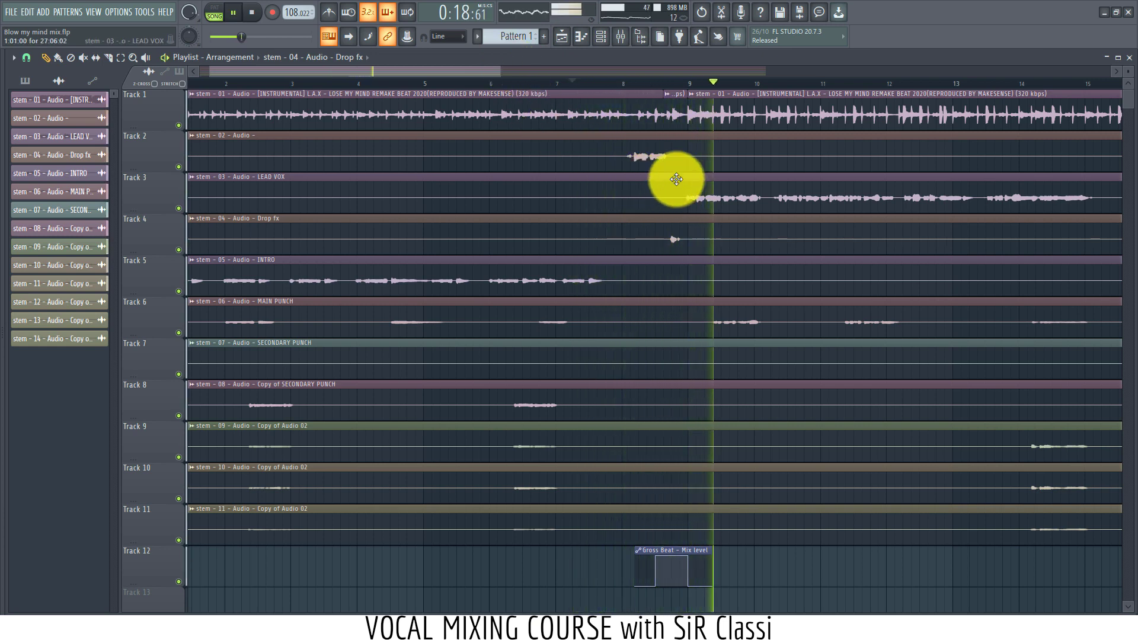
key("space")
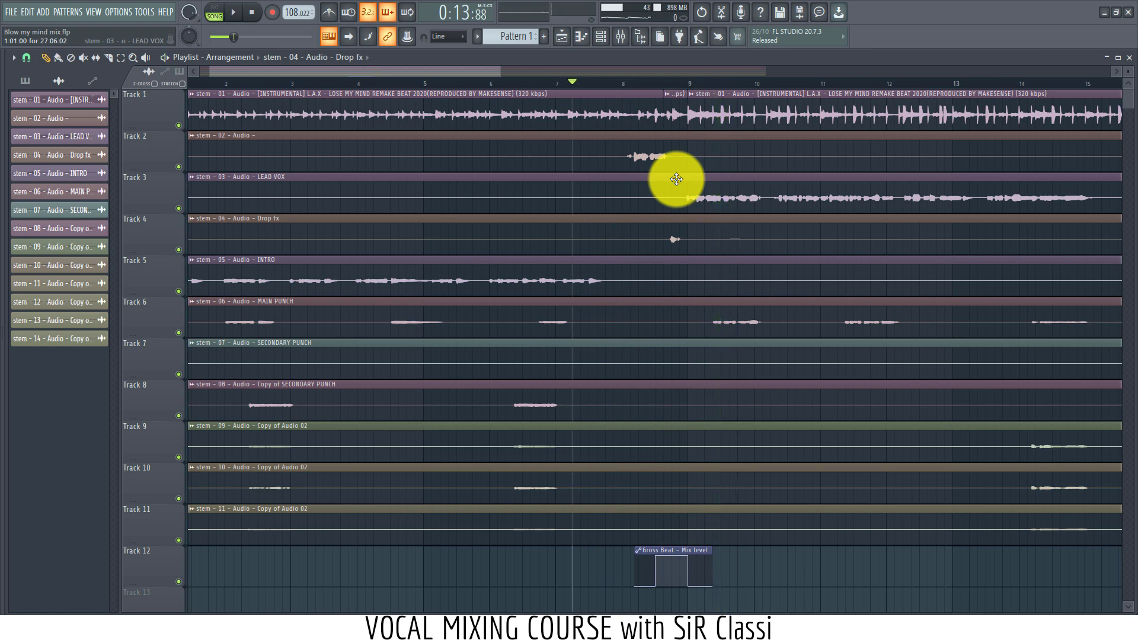
scroll(686, 89, "down", 3)
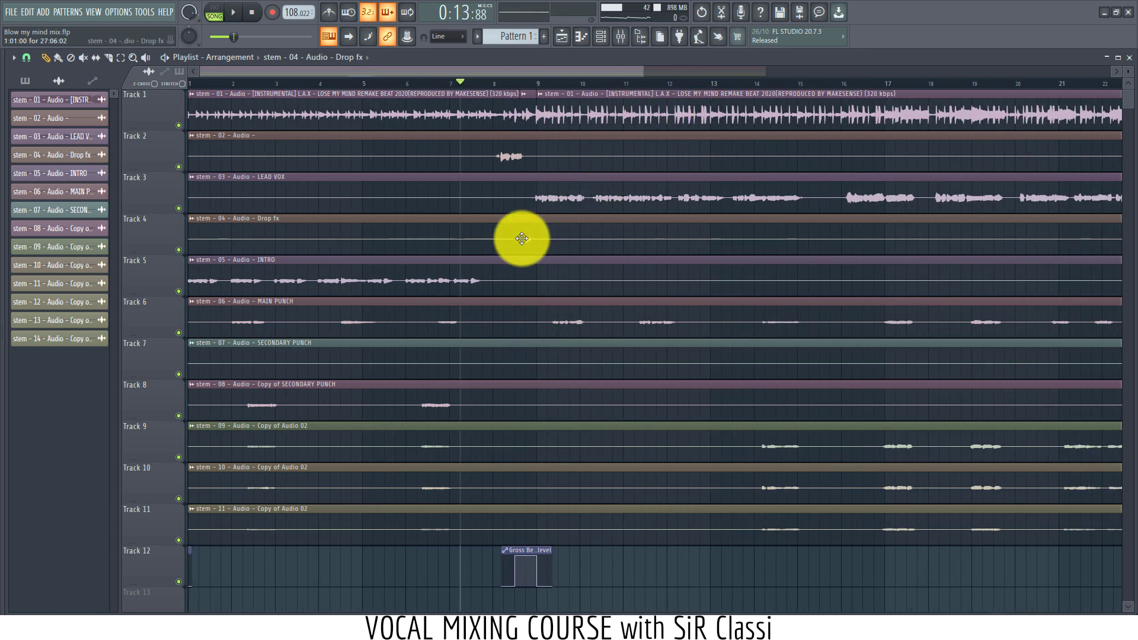
Step: Lower the pitch of the Drop fx sample on Track 4 and listen to it at the transition
double_click(522, 238)
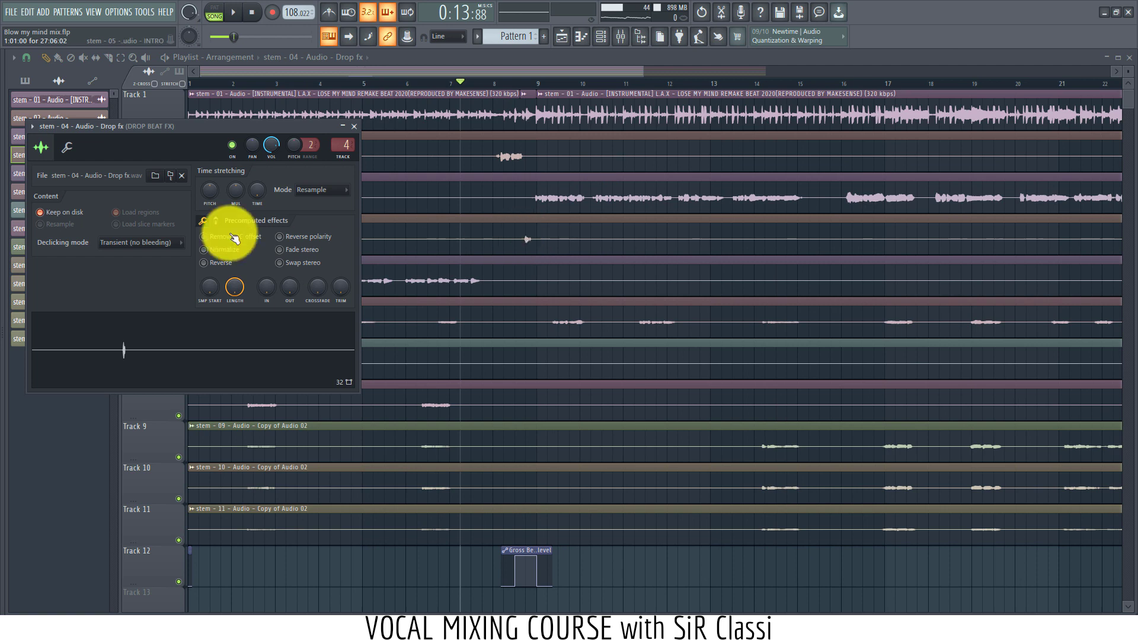
left_click_drag(209, 190, 149, 153)
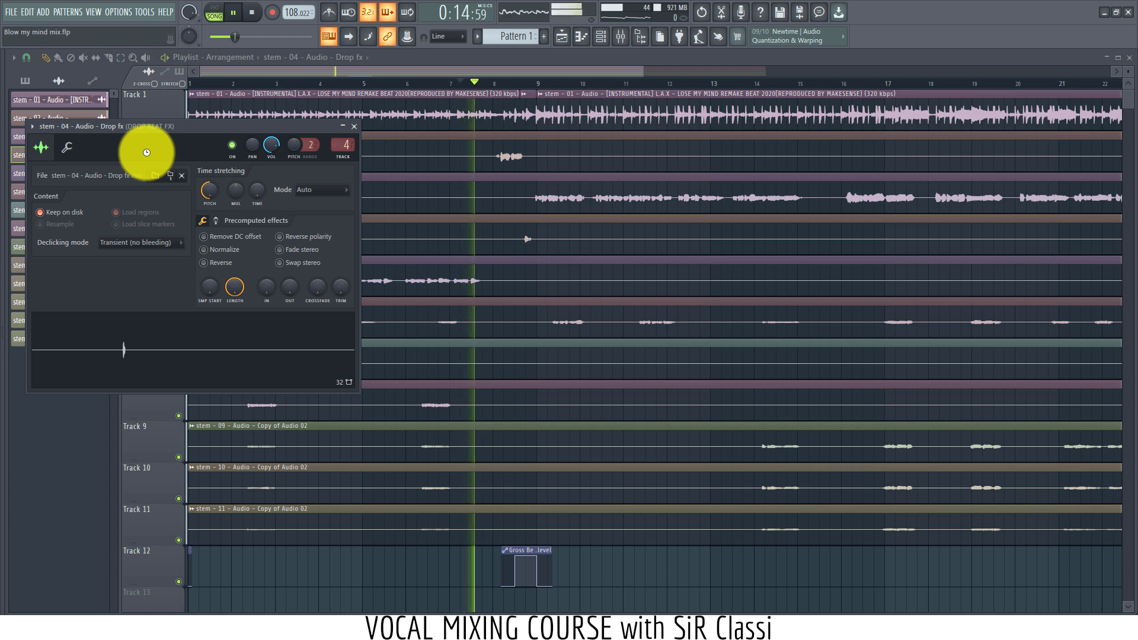
key("space")
Step: Disable Gross Beat on the DROP BEAT FX insert and replay the transition in the playlist from mid bar 7
left_click(620, 42)
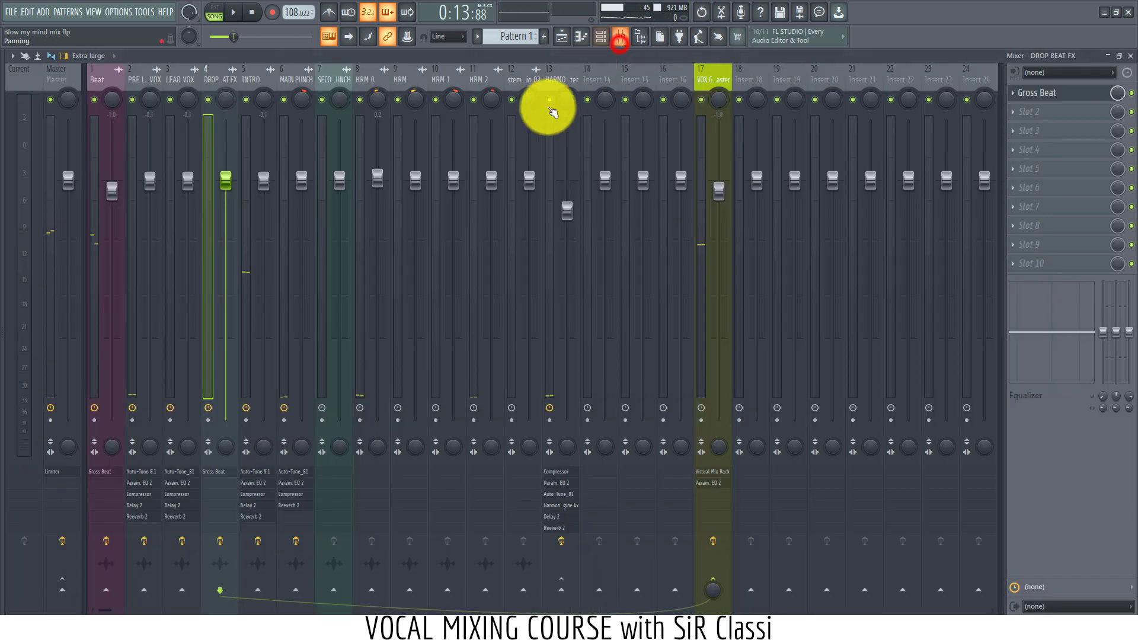
left_click(1131, 93)
key("space")
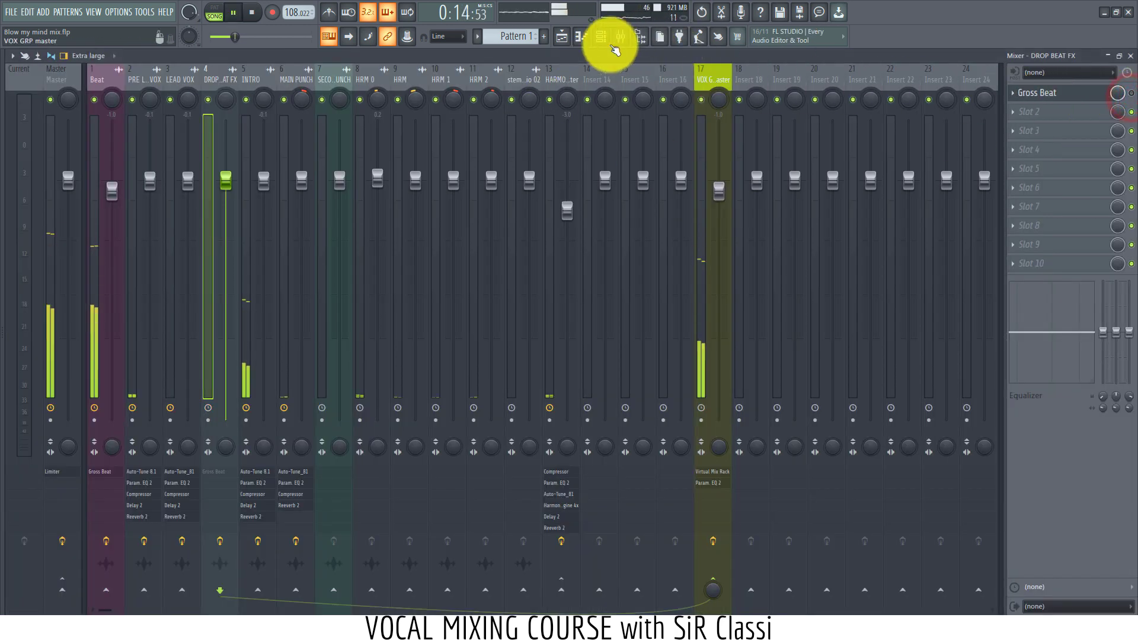
left_click(561, 39)
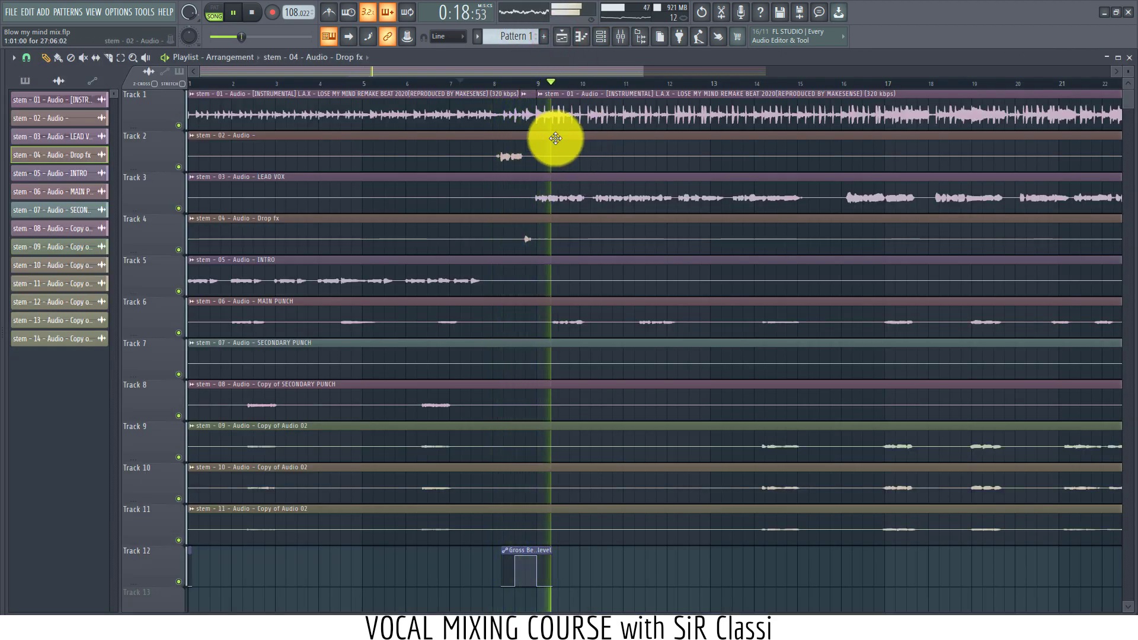
left_click(471, 84)
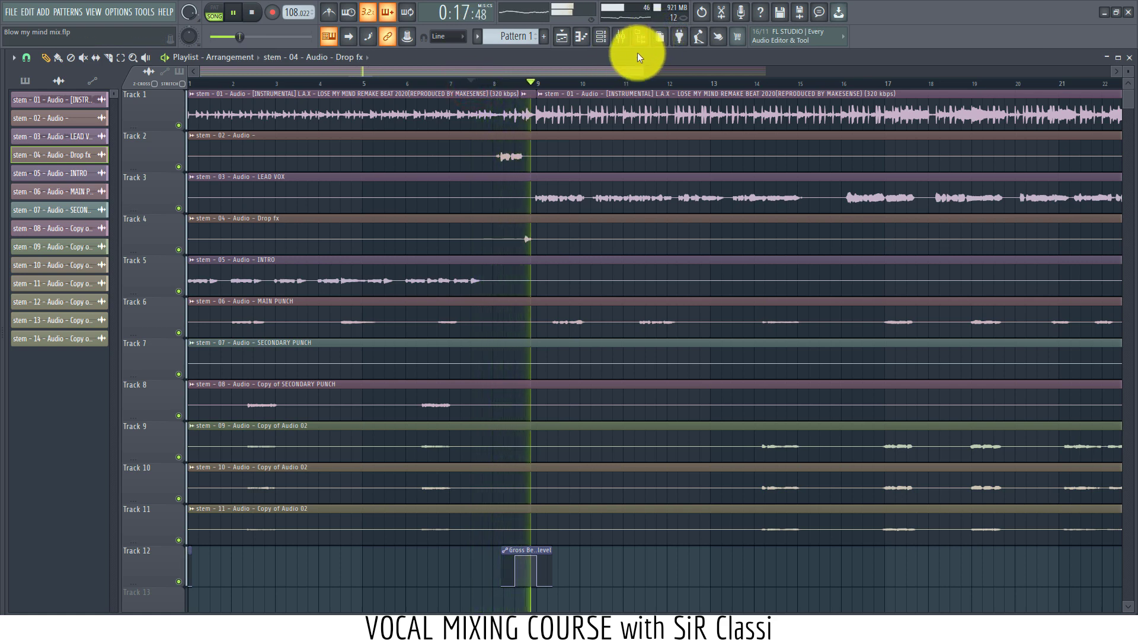
key("space")
Step: Delete the short instrumental clip just before bar 9 on Track 1 and play the transition from bar 7
scroll(486, 83, "up", 3)
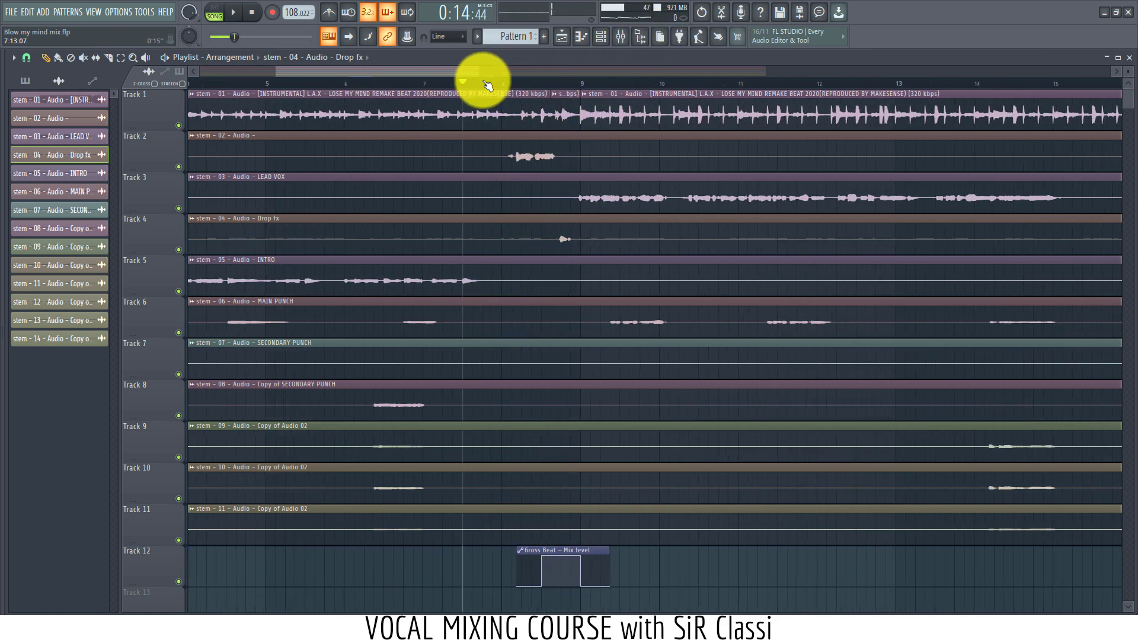
key("space")
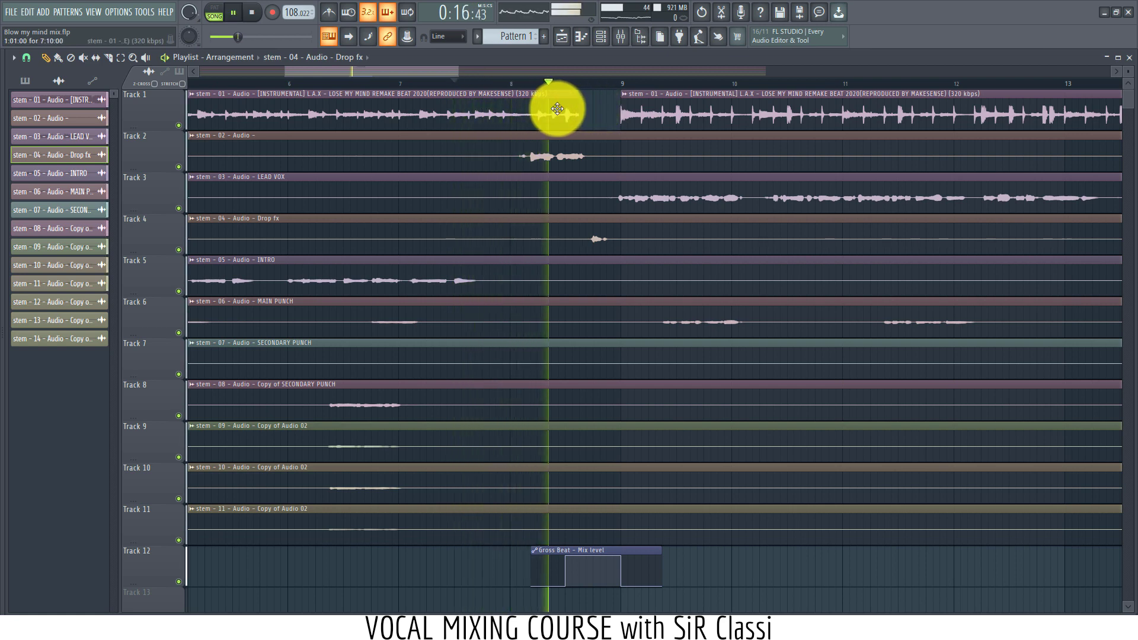
key("space")
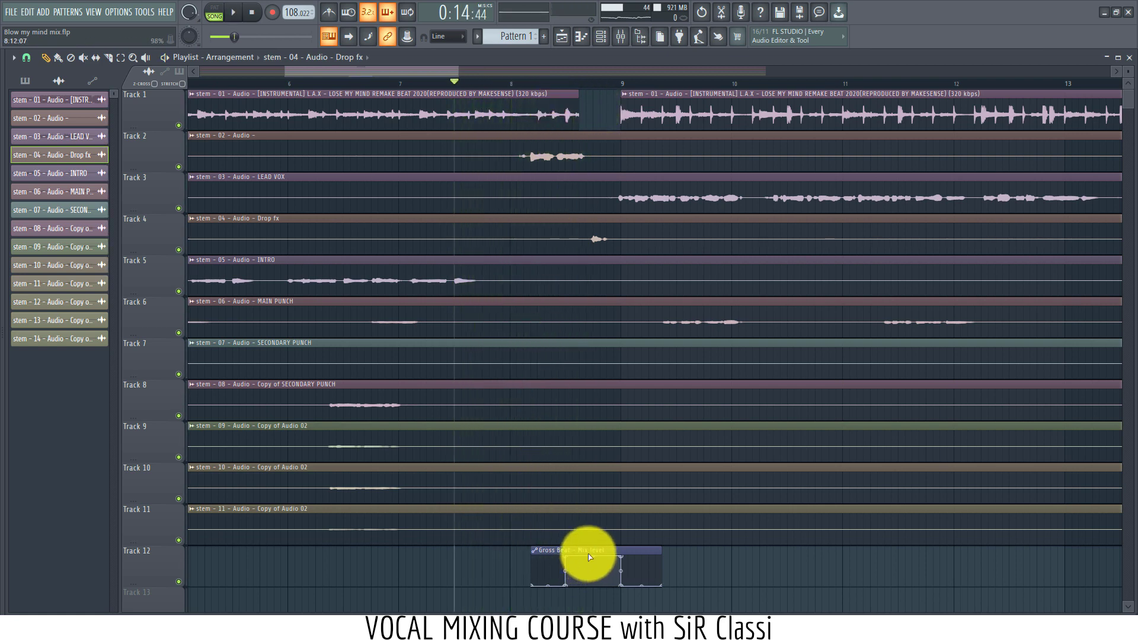
Step: Start the Gross Beat automation clip at 7:12:00, lengthen it to about two bars and hold its raised section from bar 8 to bar 9
left_click_drag(584, 549, 533, 553)
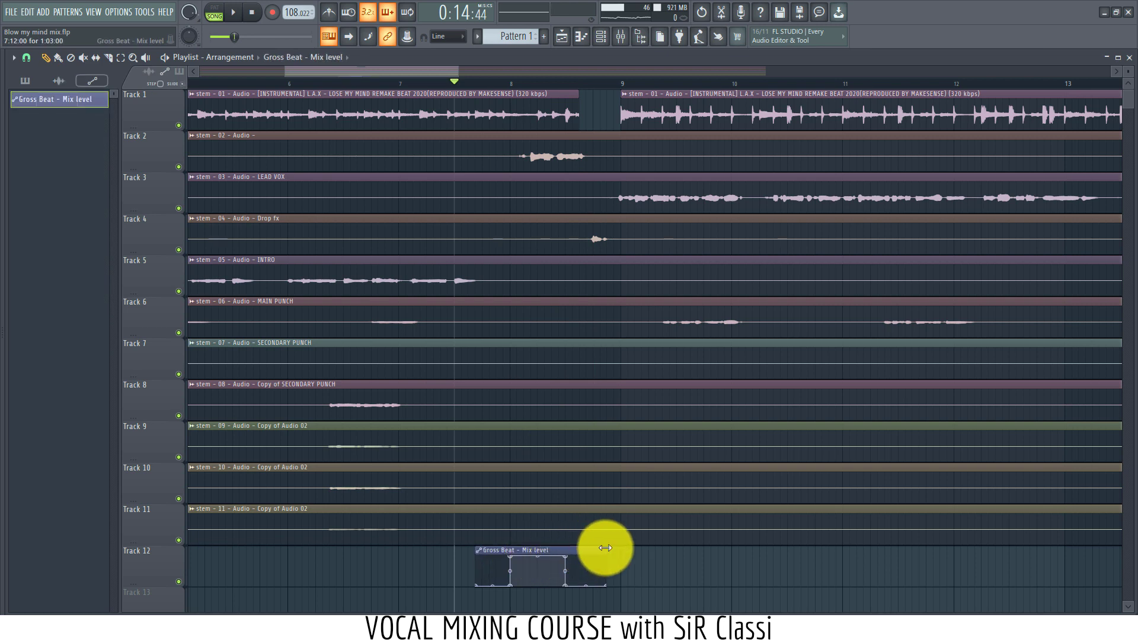
left_click_drag(606, 548, 708, 547)
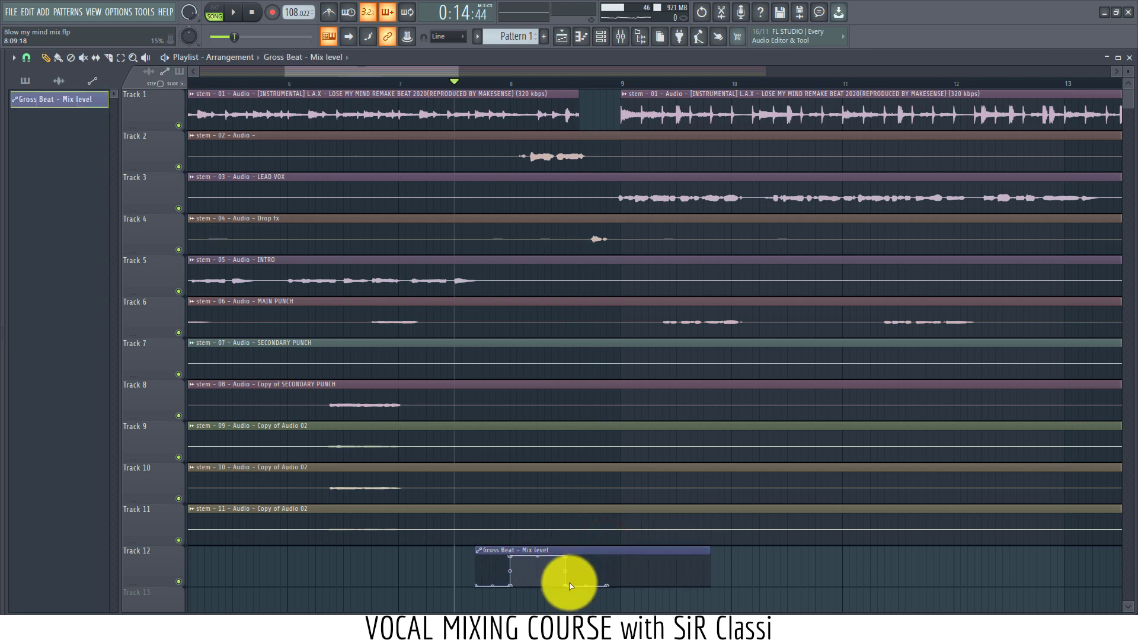
left_click_drag(568, 586, 620, 601)
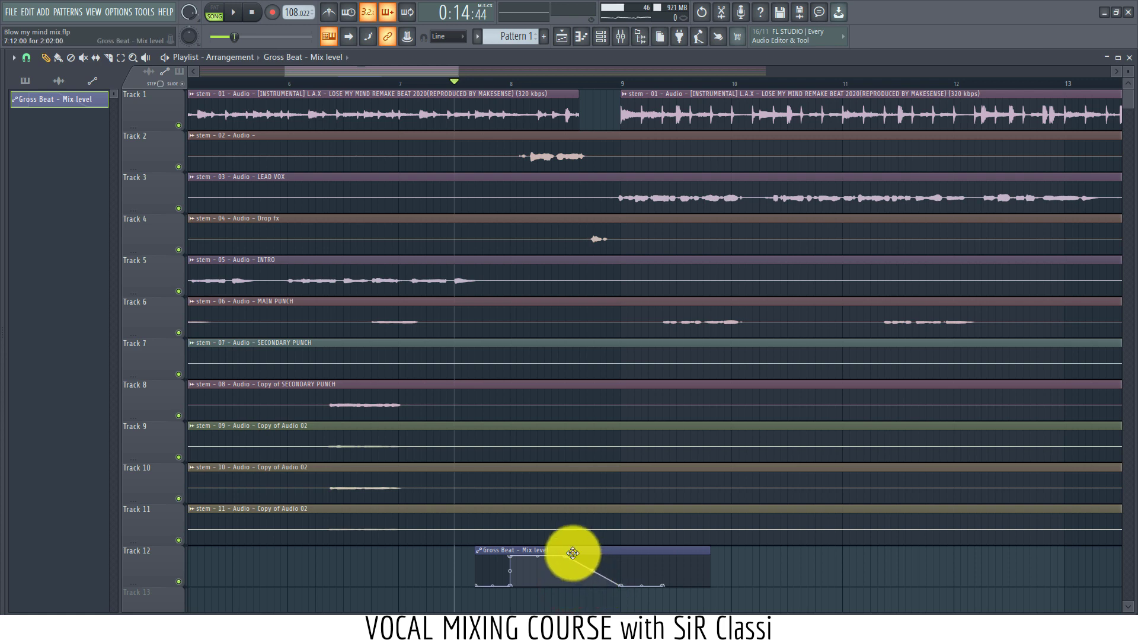
left_click_drag(589, 554, 620, 553)
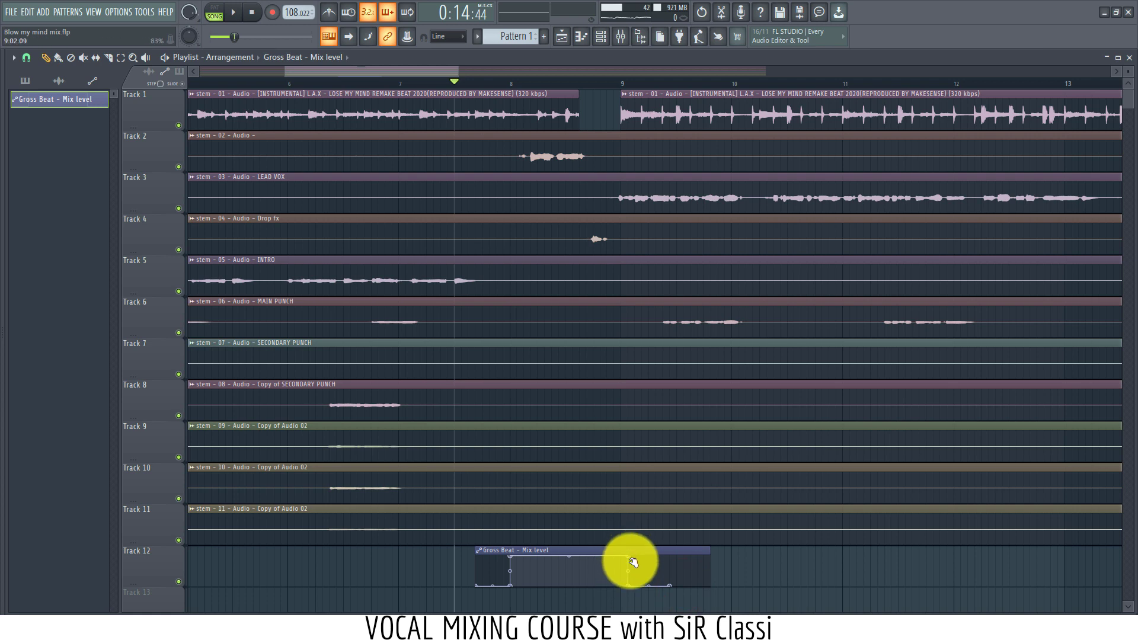
key("space")
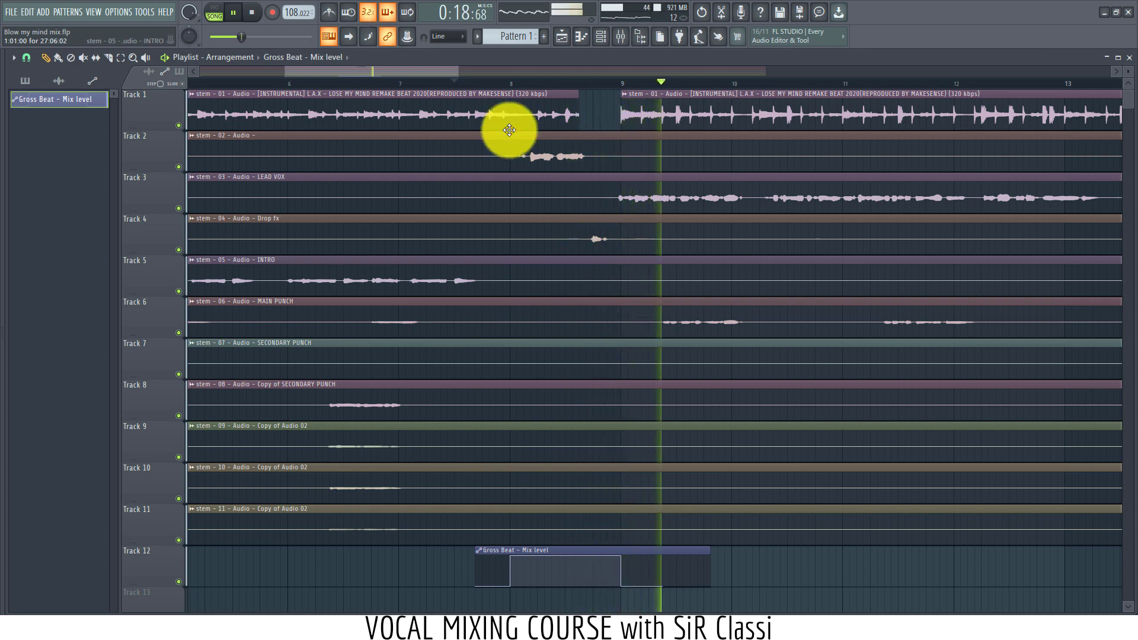
left_click(496, 83)
Step: Extend the first instrumental clip on Track 1 to bar 9 and play the transition from bar 7
left_click(555, 114)
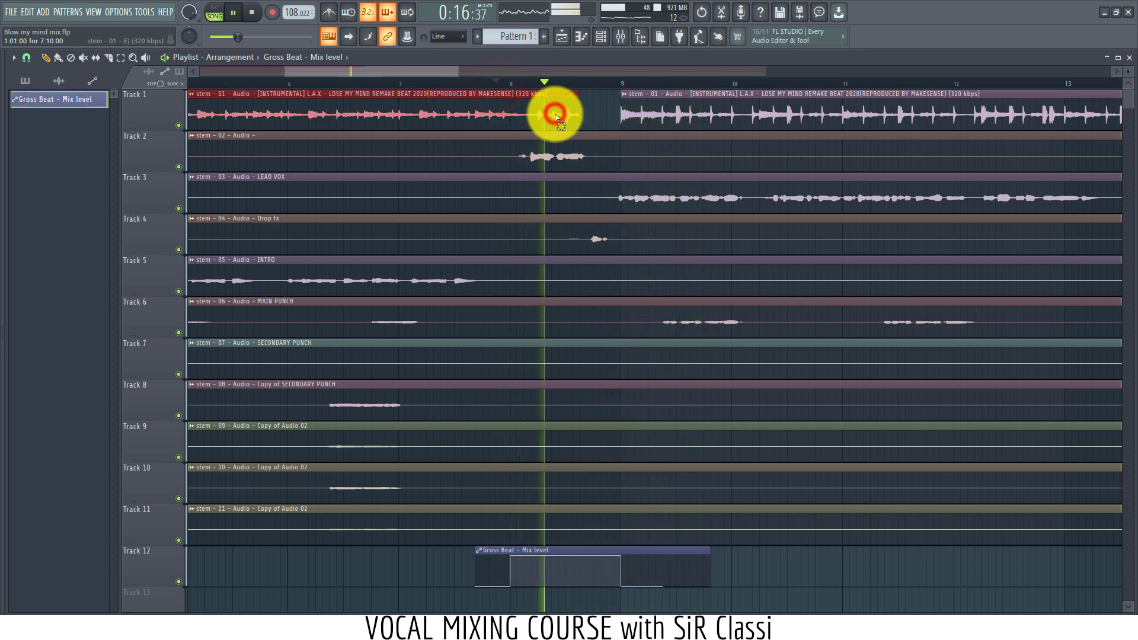
key("space")
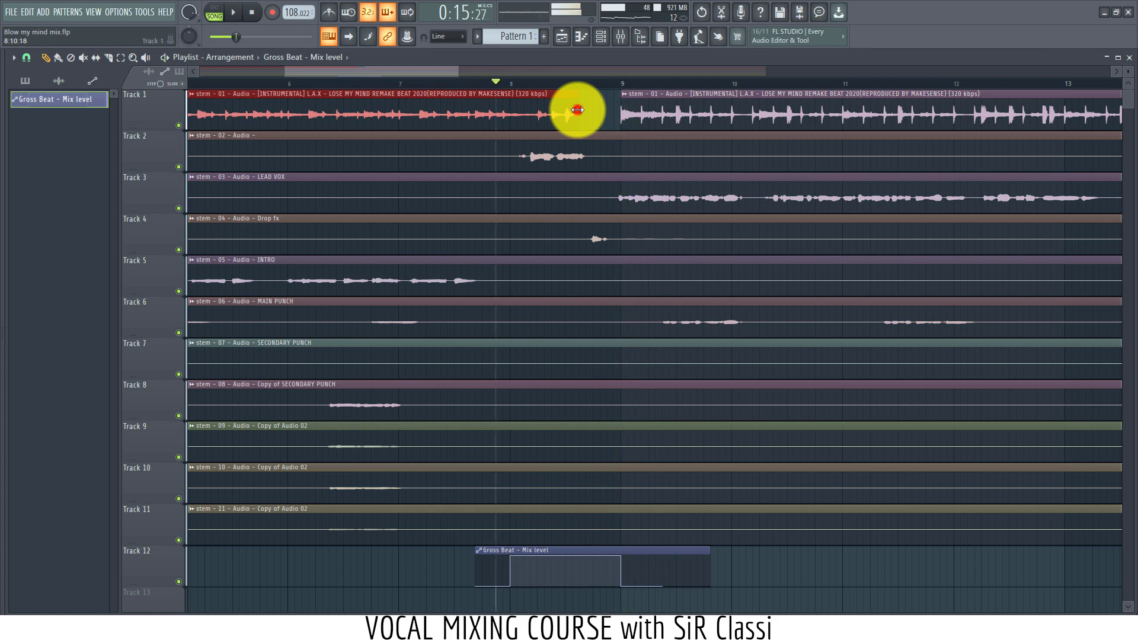
left_click_drag(578, 109, 615, 104)
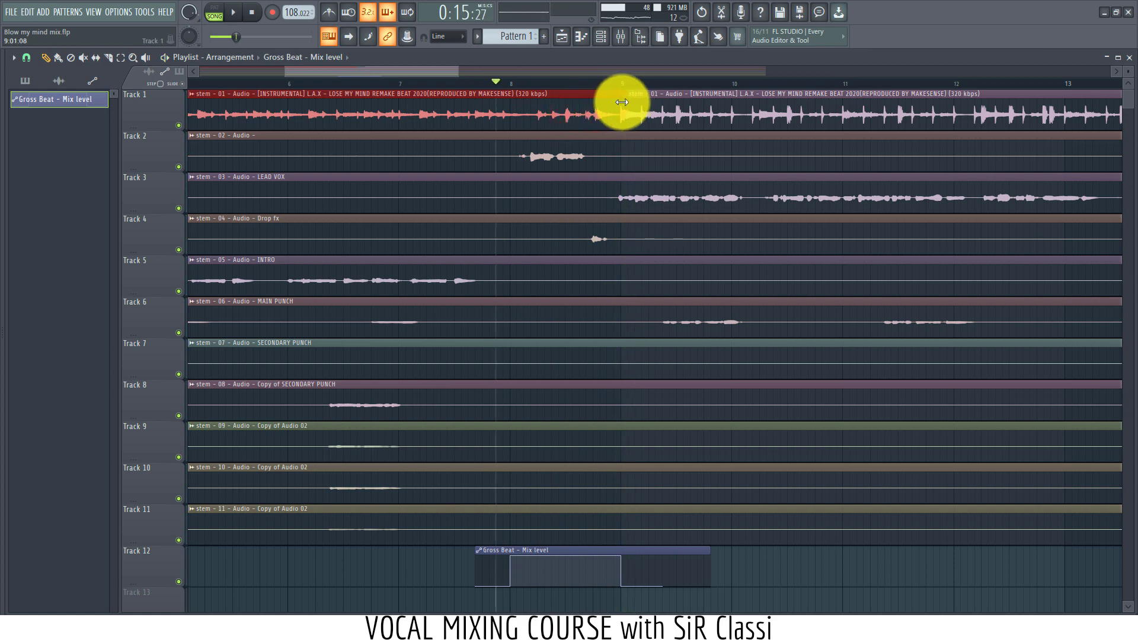
key("space")
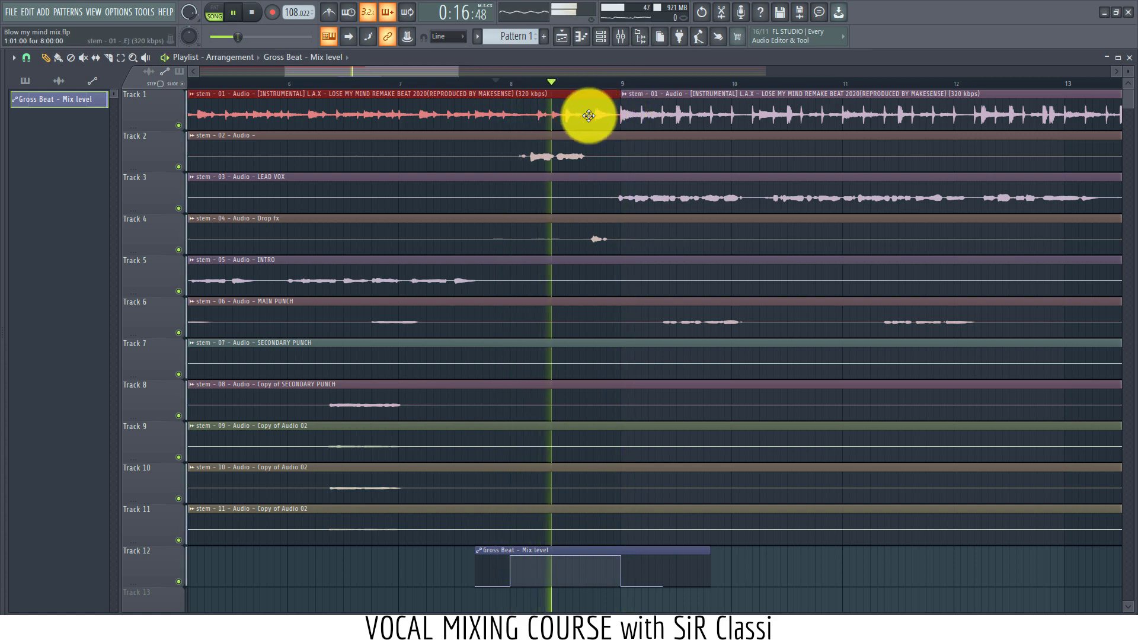
left_click(432, 82)
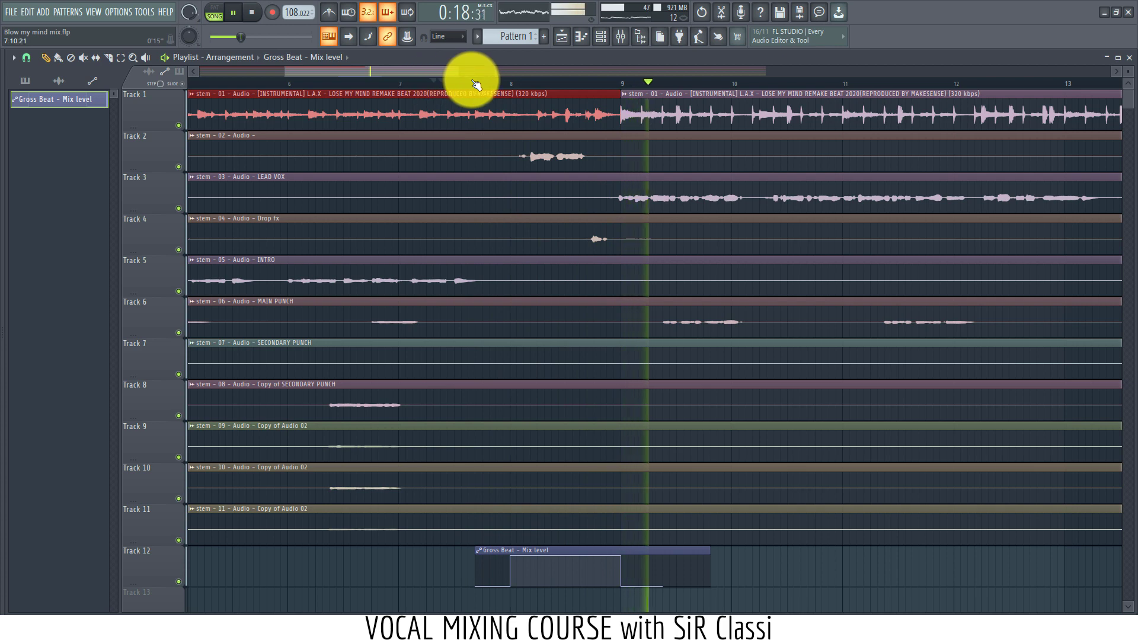
key("space")
Step: Set the playlist snap to Bar, slice the first instrumental clip at bar 8 and delete the piece up to bar 9
left_click(572, 102)
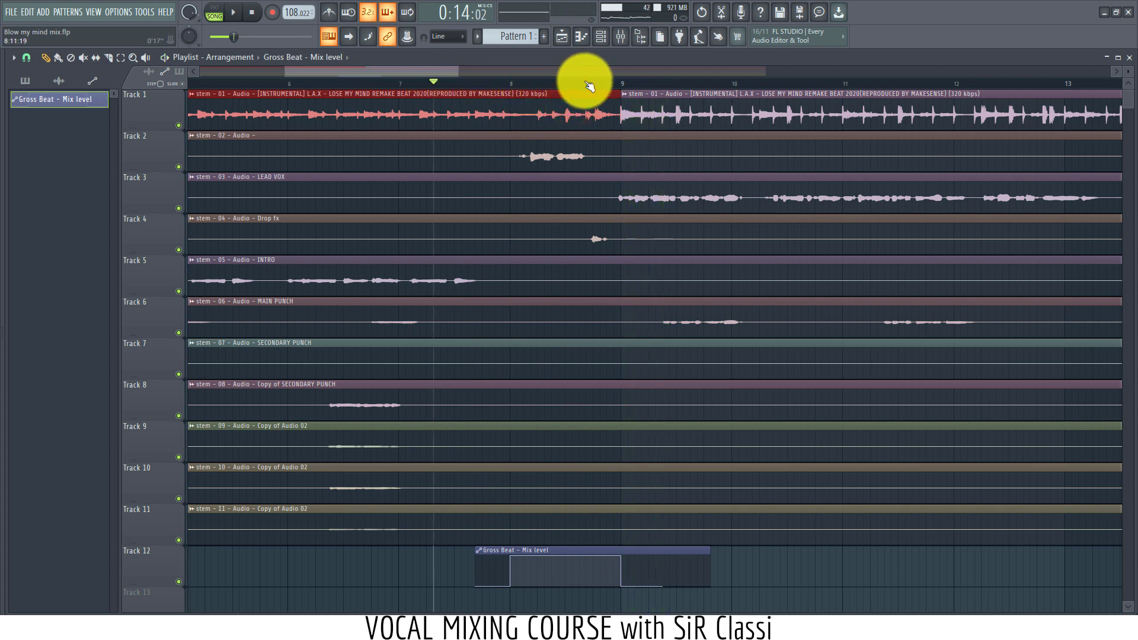
scroll(589, 86, "down", 4)
scroll(611, 147, "up", 3)
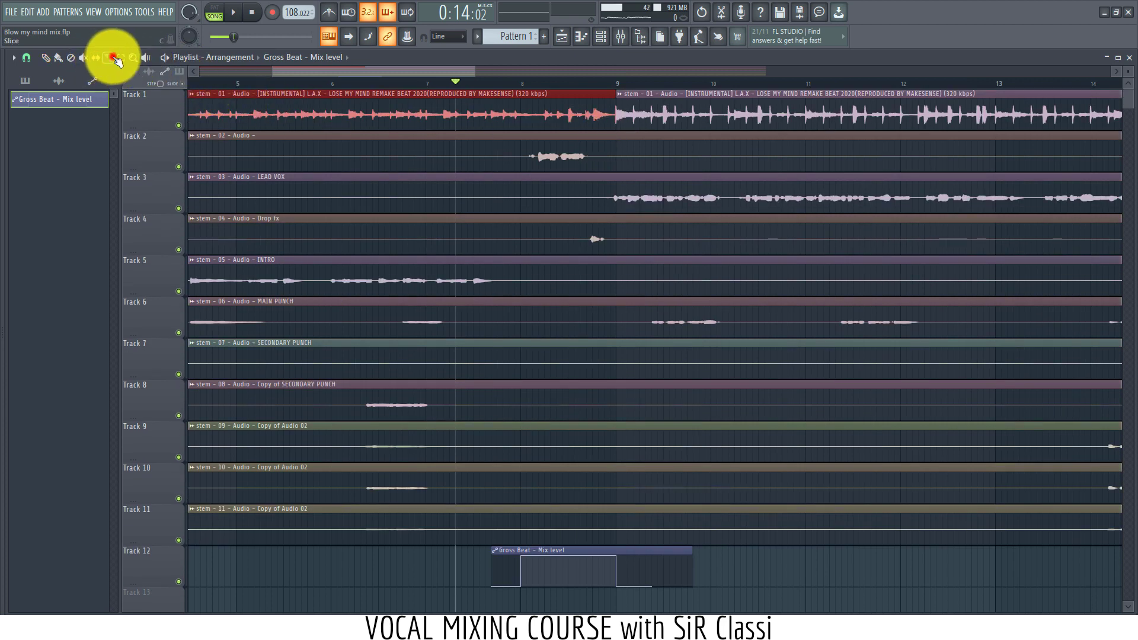
left_click(113, 57)
left_click(28, 60)
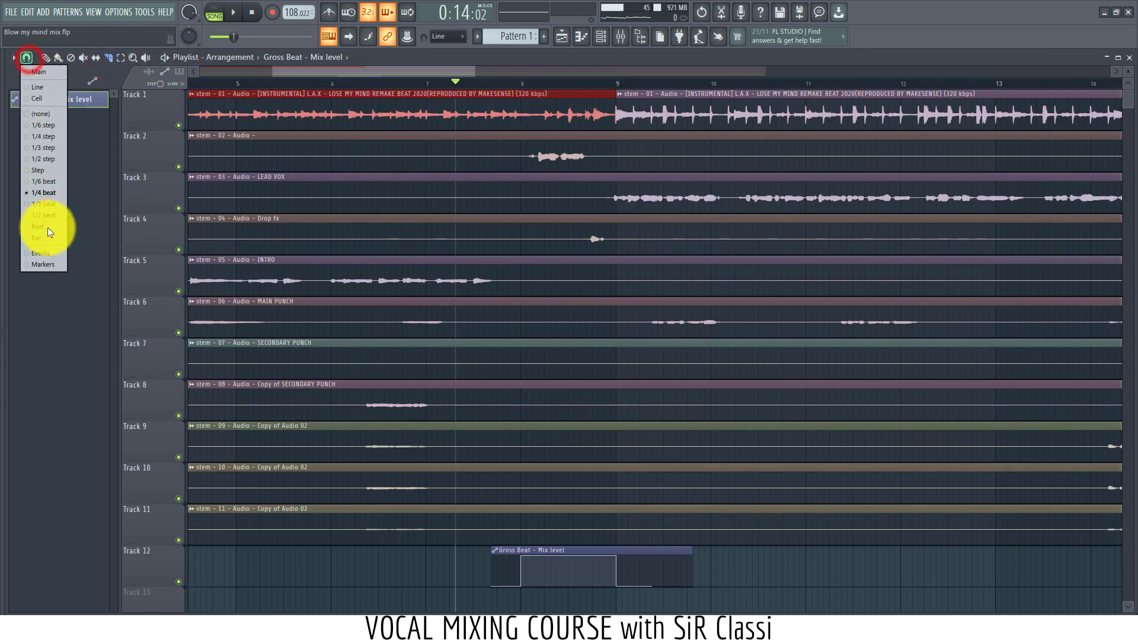
left_click(58, 237)
left_click(520, 98)
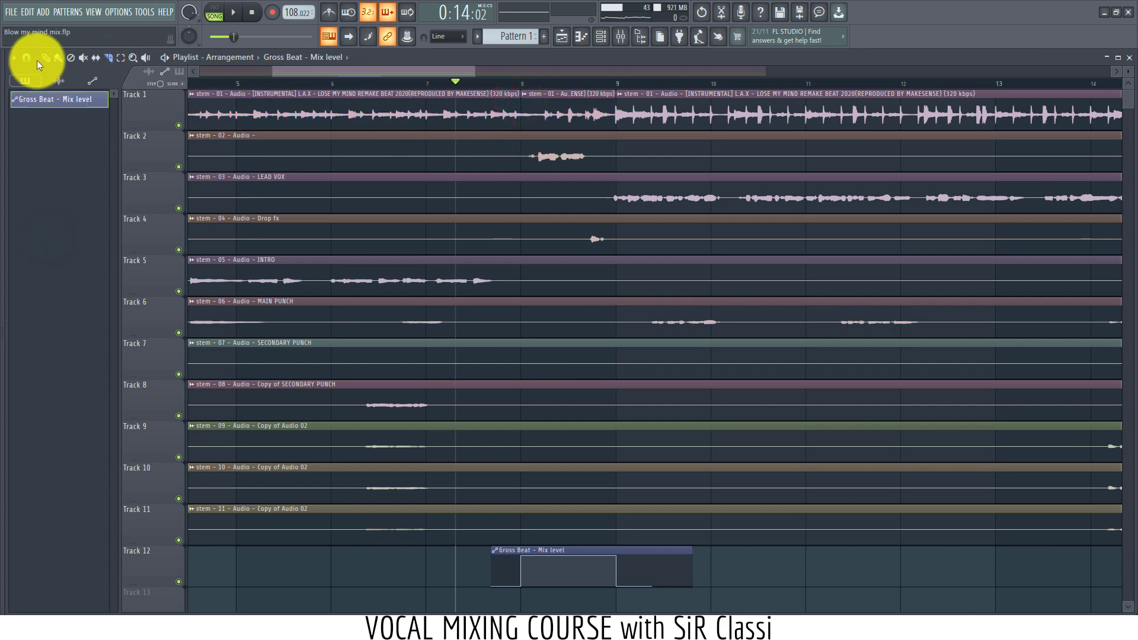
right_click(538, 108)
Step: Slice the first instrumental clip at bars 4 and 5 and copy the bar 4 piece into the gap at bar 8
scroll(558, 86, "down", 4)
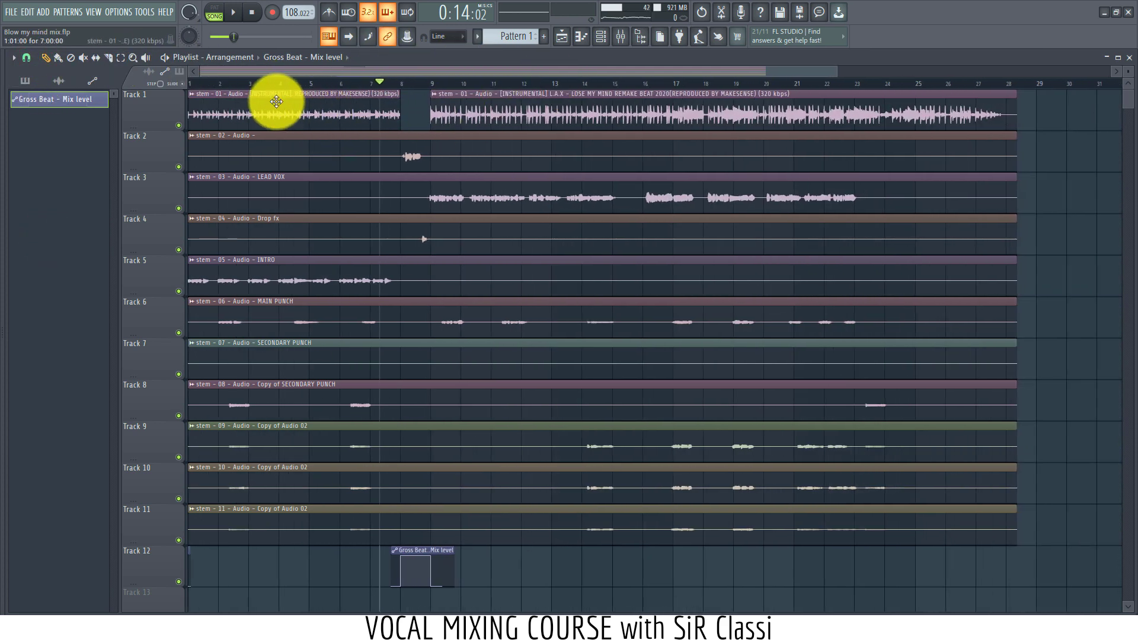
left_click(108, 57)
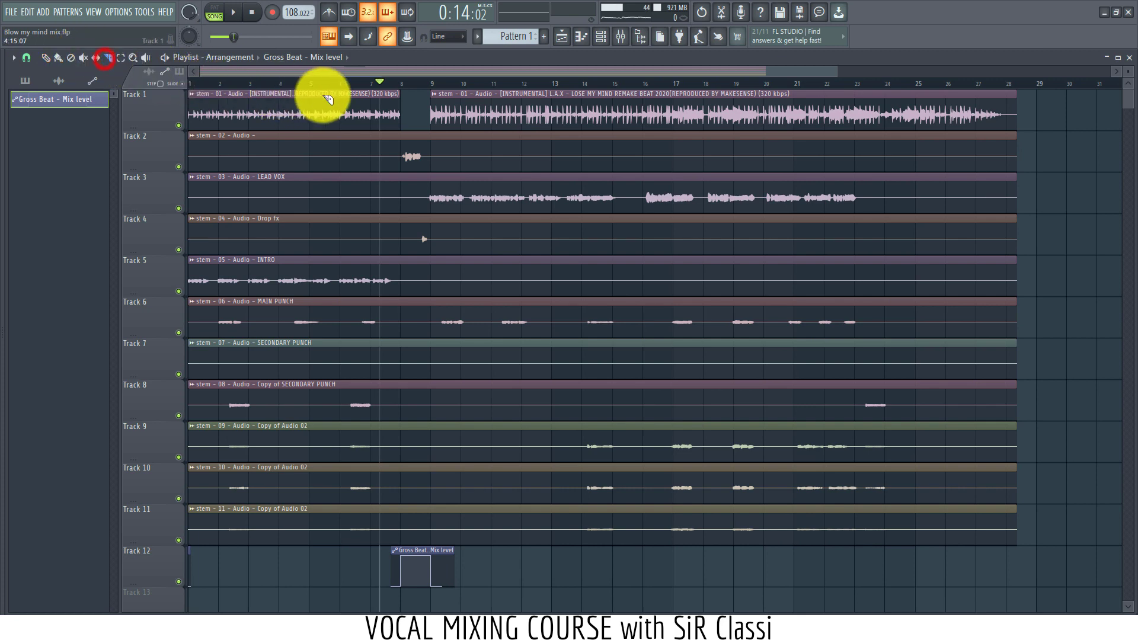
left_click(276, 94)
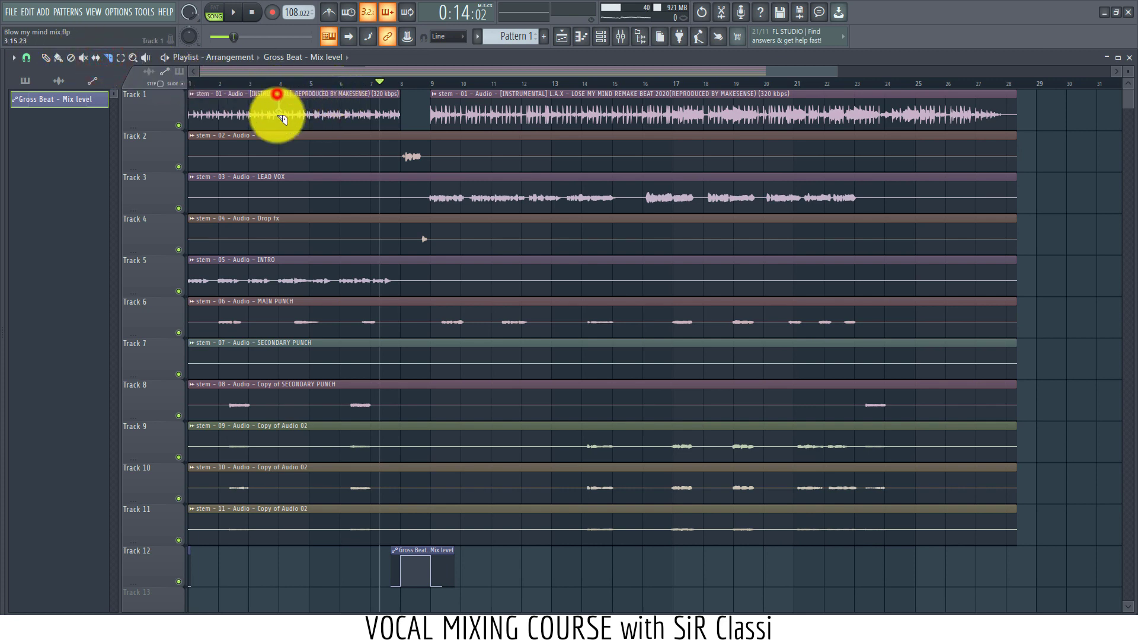
left_click(305, 103)
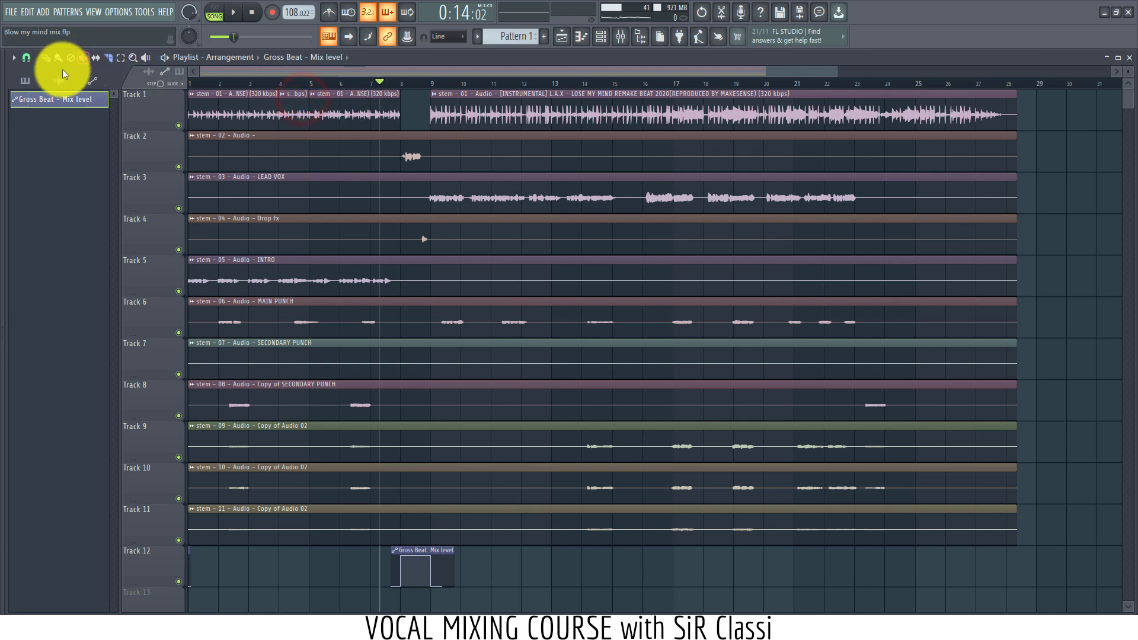
left_click(46, 58)
left_click(288, 109)
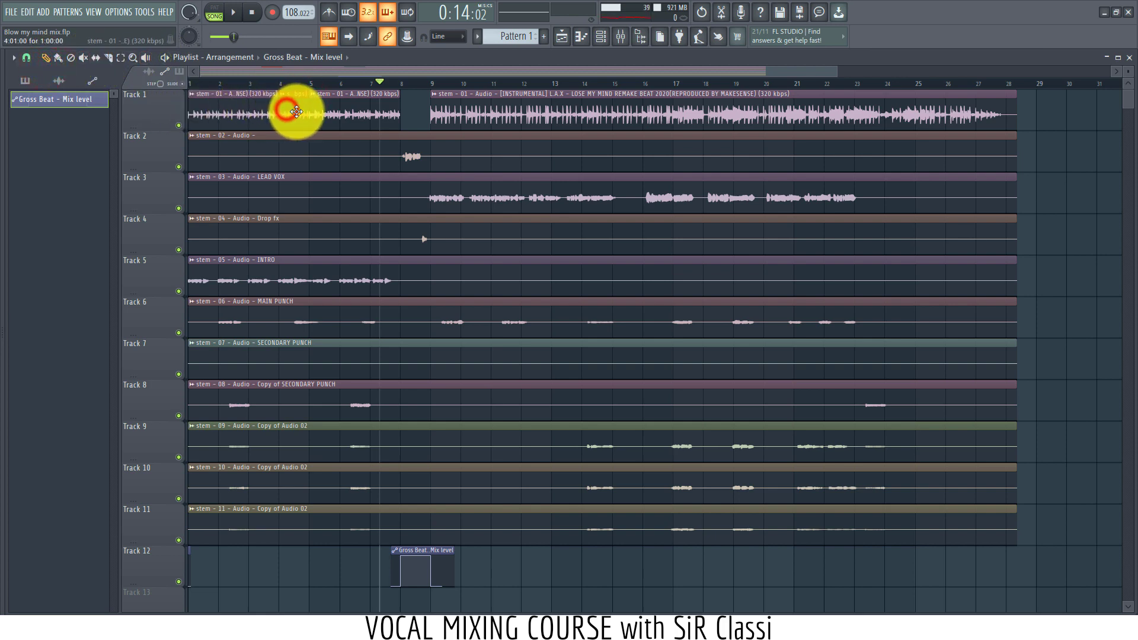
left_click_drag(297, 111, 409, 125)
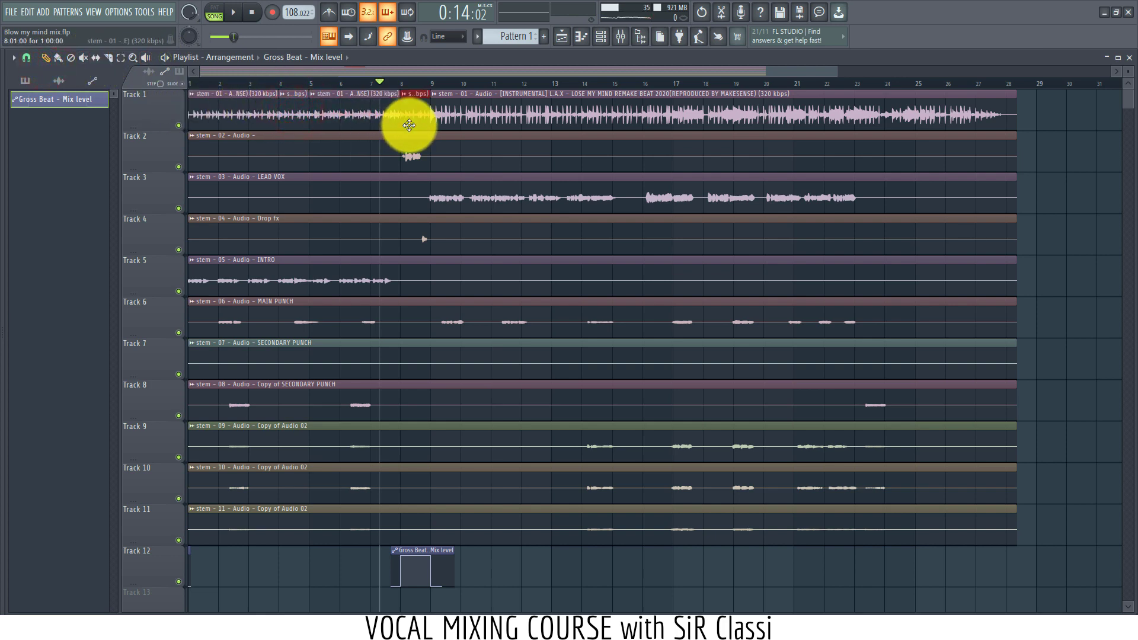
Step: Play the transition from before bar 8 into the lead vocal to check the copied instrumental piece
key("space")
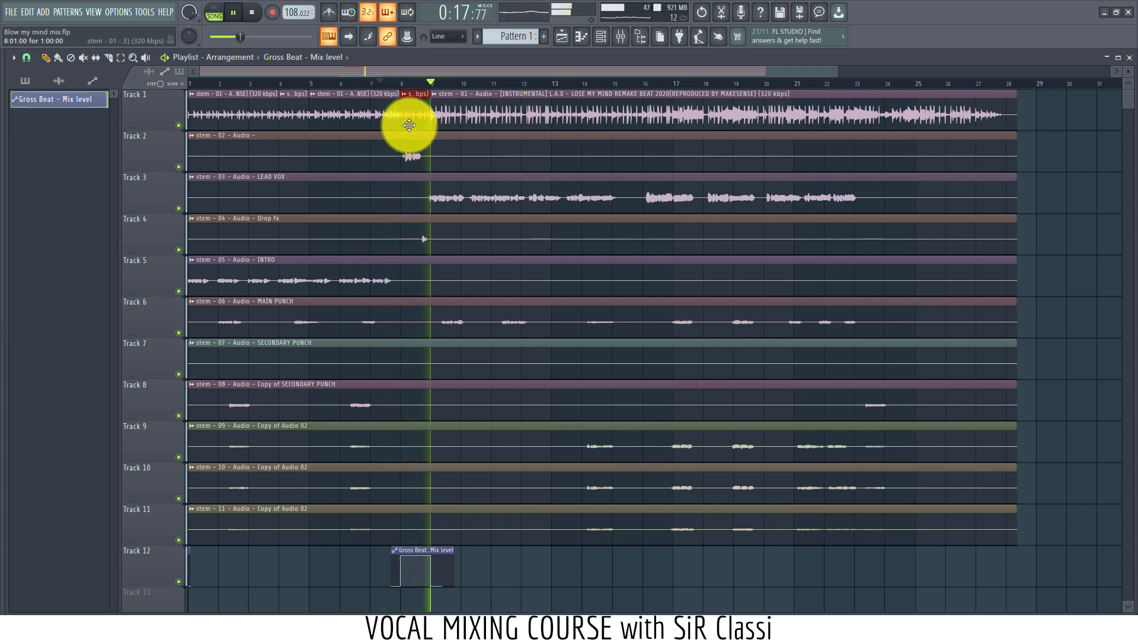
left_click(362, 83)
scroll(358, 82, "down", 2)
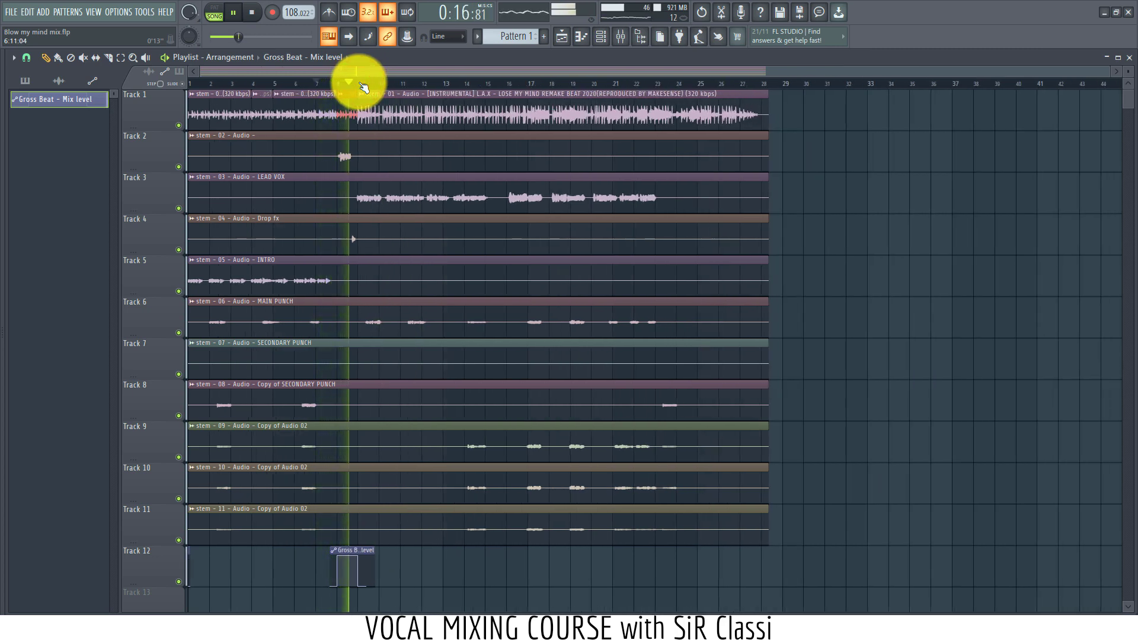
key("space")
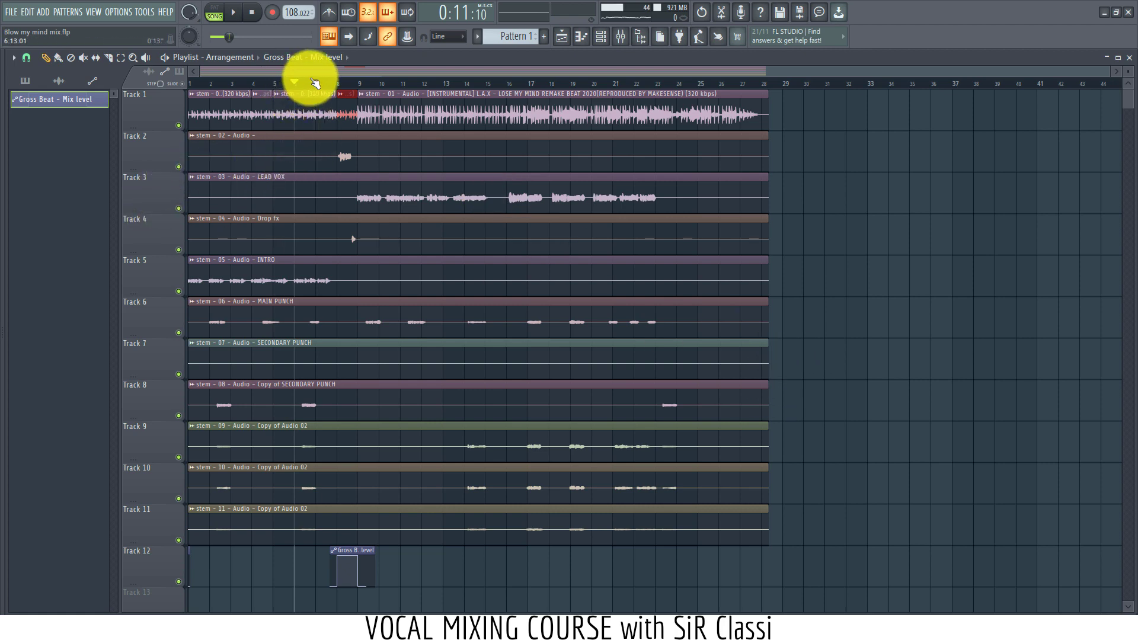
key("space")
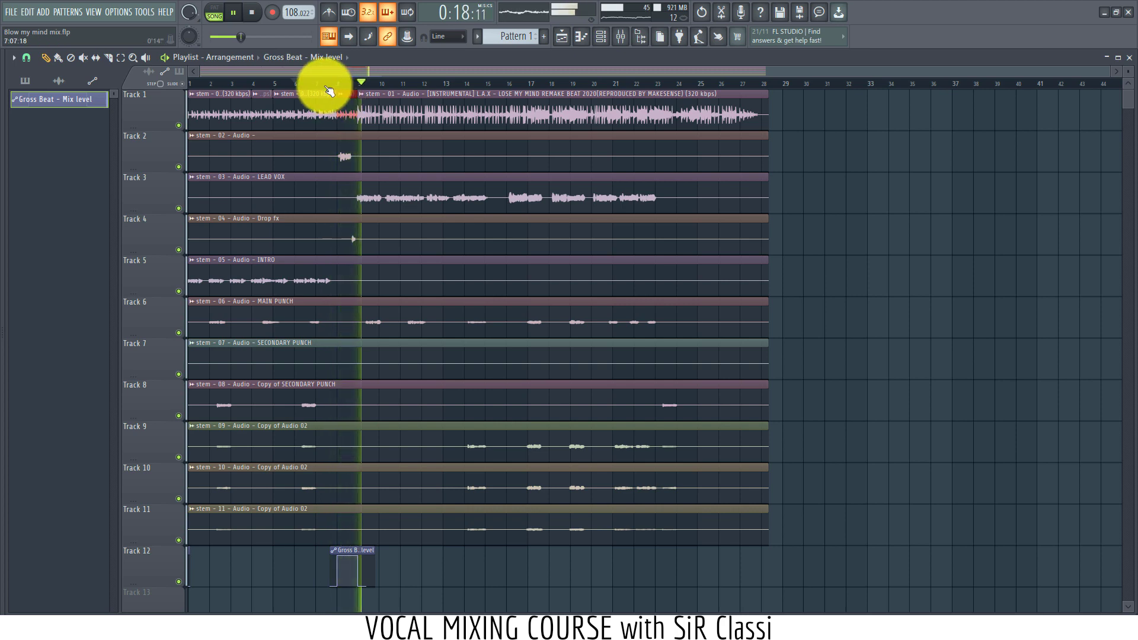
Step: Let the song play on through the lead vocal section and save the project
scroll(329, 91, "up", 2)
scroll(329, 91, "down", 2)
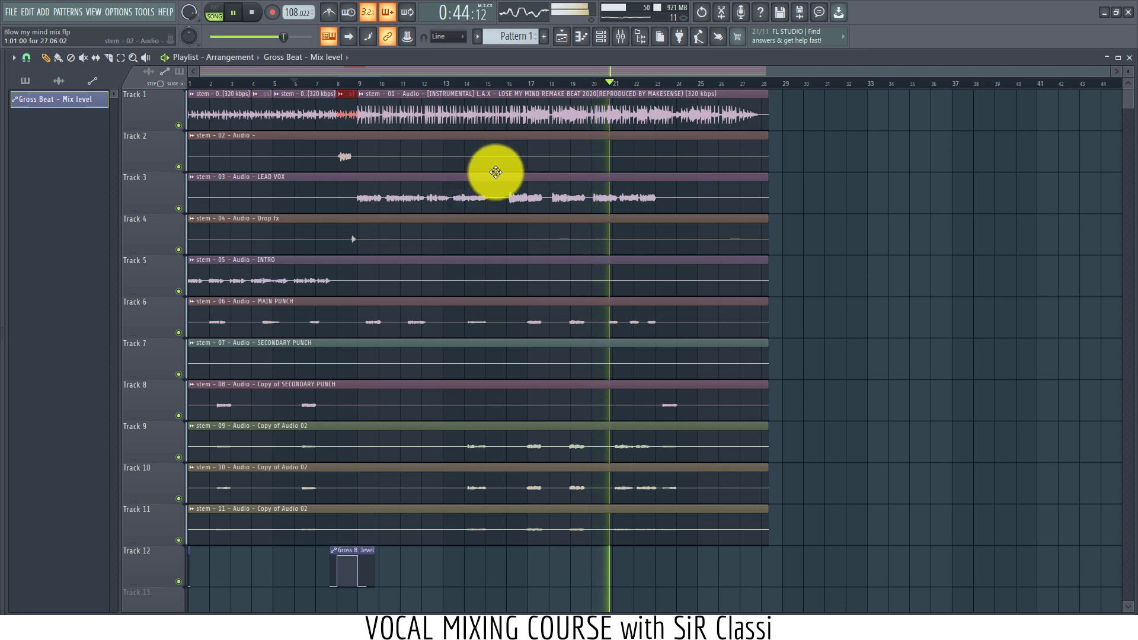
key("ctrl+s")
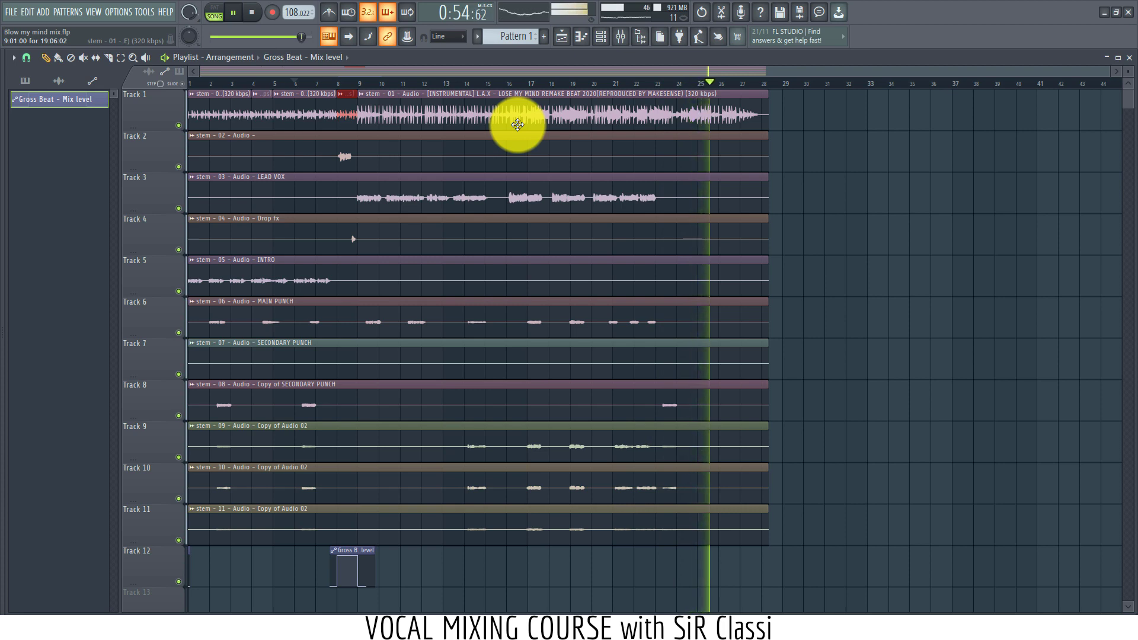
Step: Stop playback, add the Malo_CLASSI TAGGGGG audio file to the playlist and place its clip on Track 12 at bar 25
key("space")
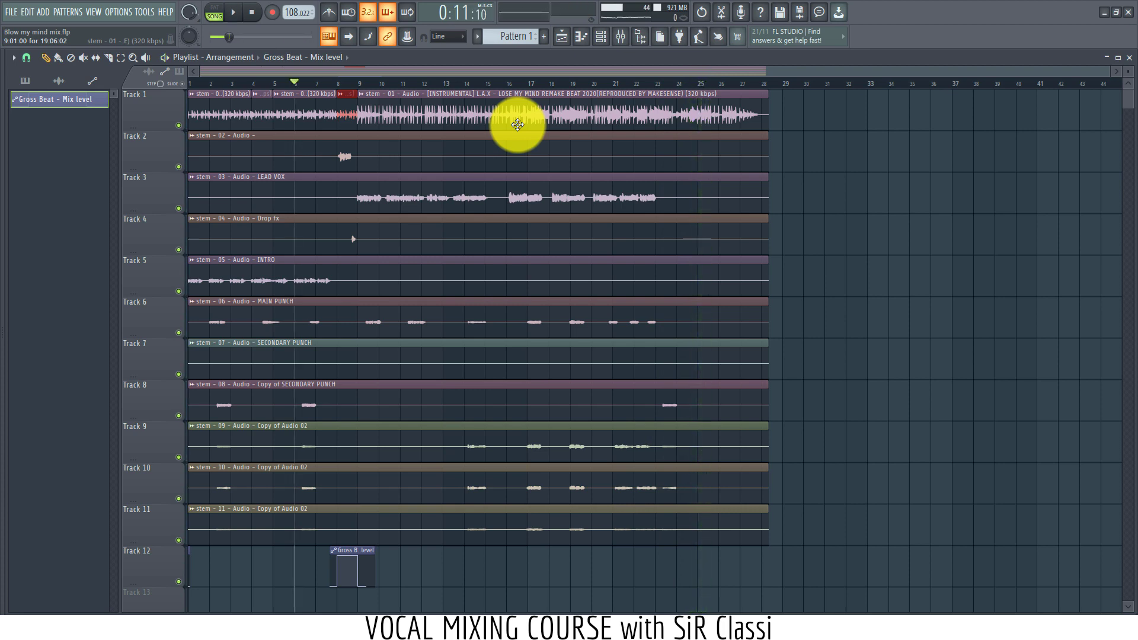
left_click(25, 81)
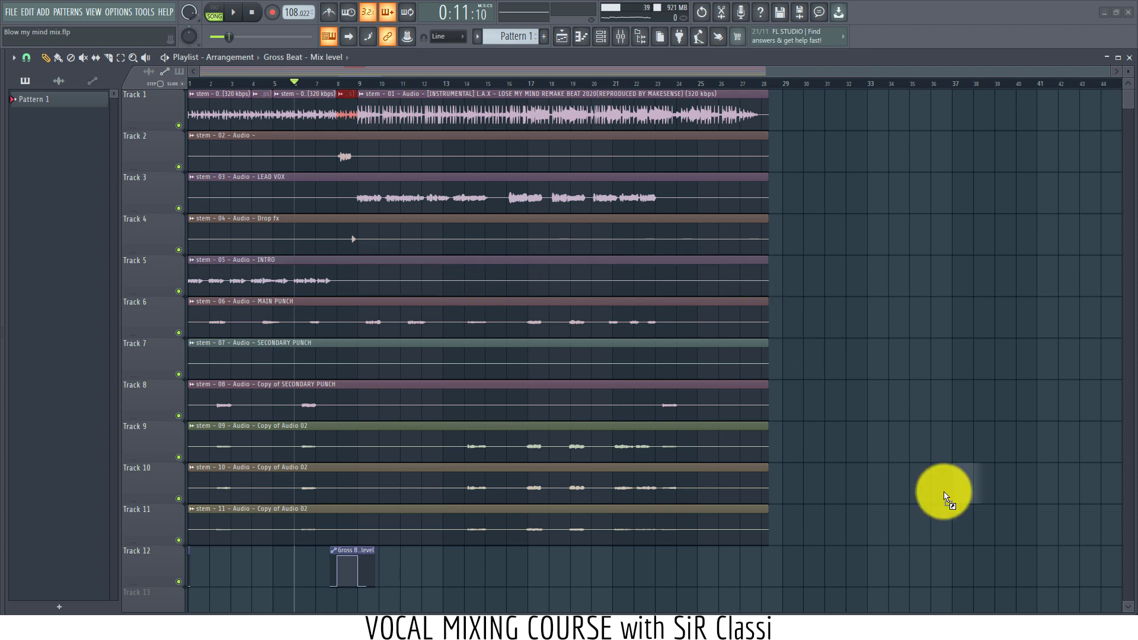
left_click_drag(949, 492, 1017, 483)
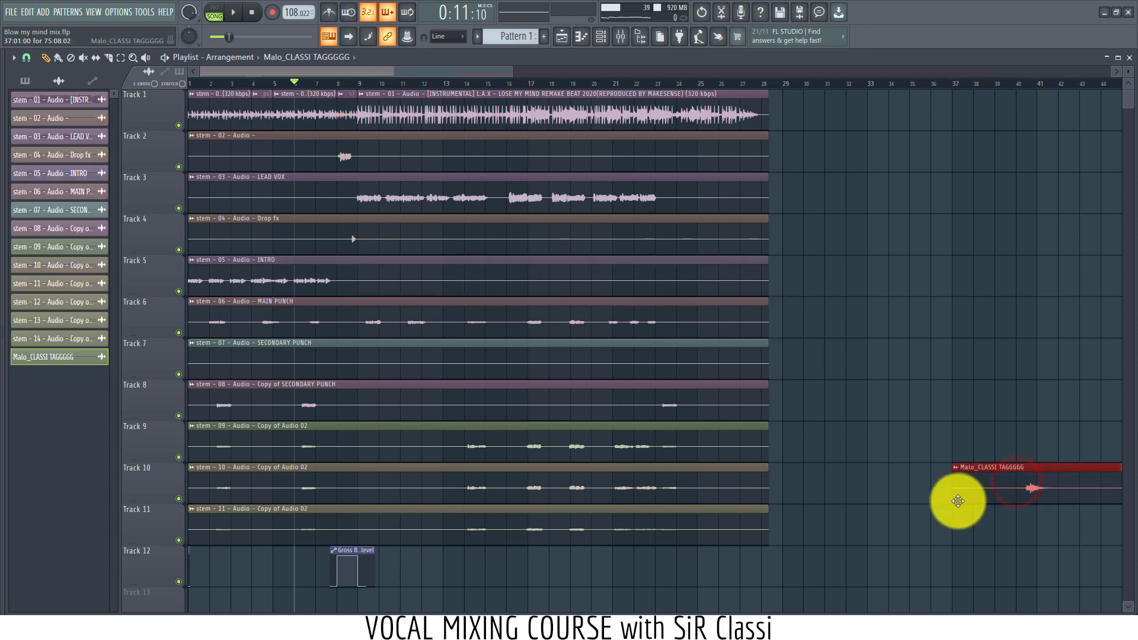
left_click_drag(954, 501, 739, 586)
Step: Slice the voice tag clip on Track 12 at bar 27 and delete the remainder after the cut
left_click(109, 58)
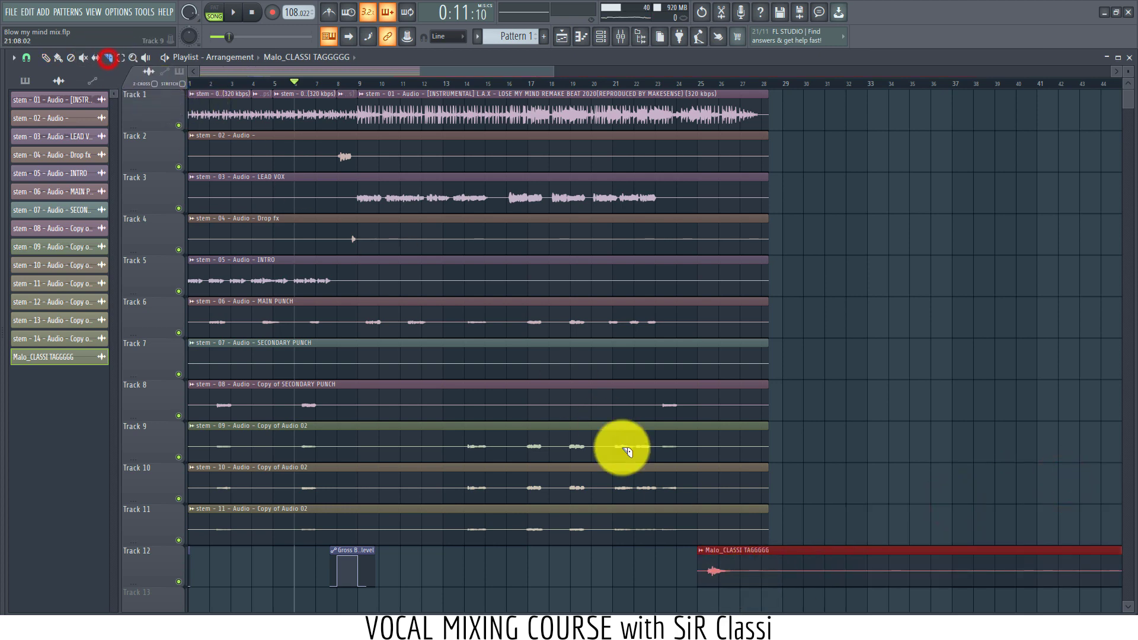
left_click_drag(739, 589, 738, 549)
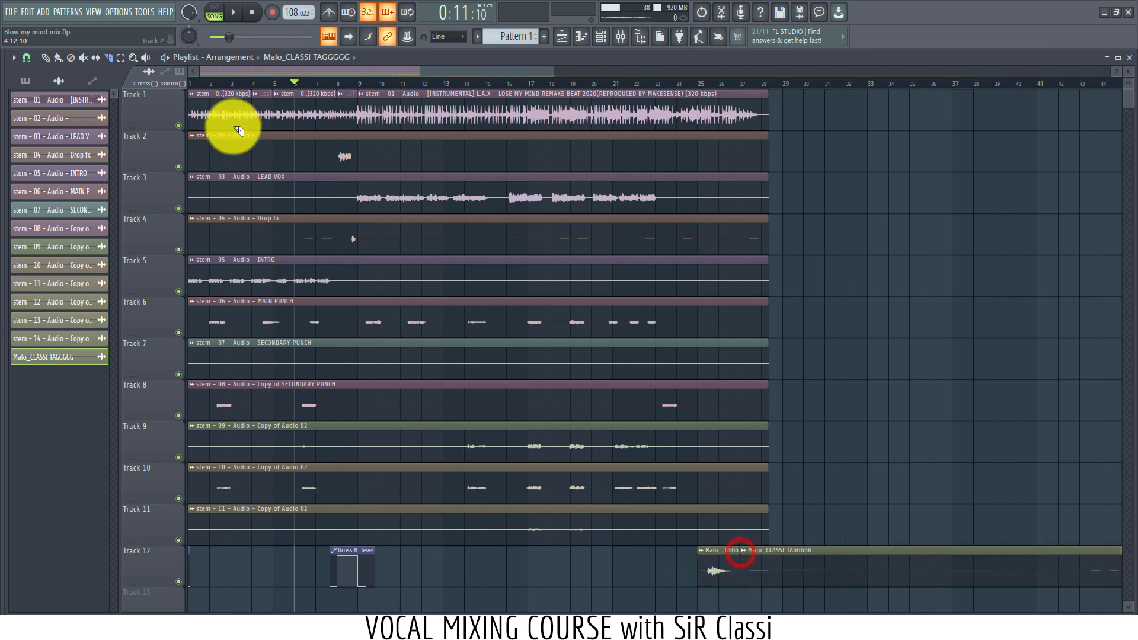
left_click(45, 58)
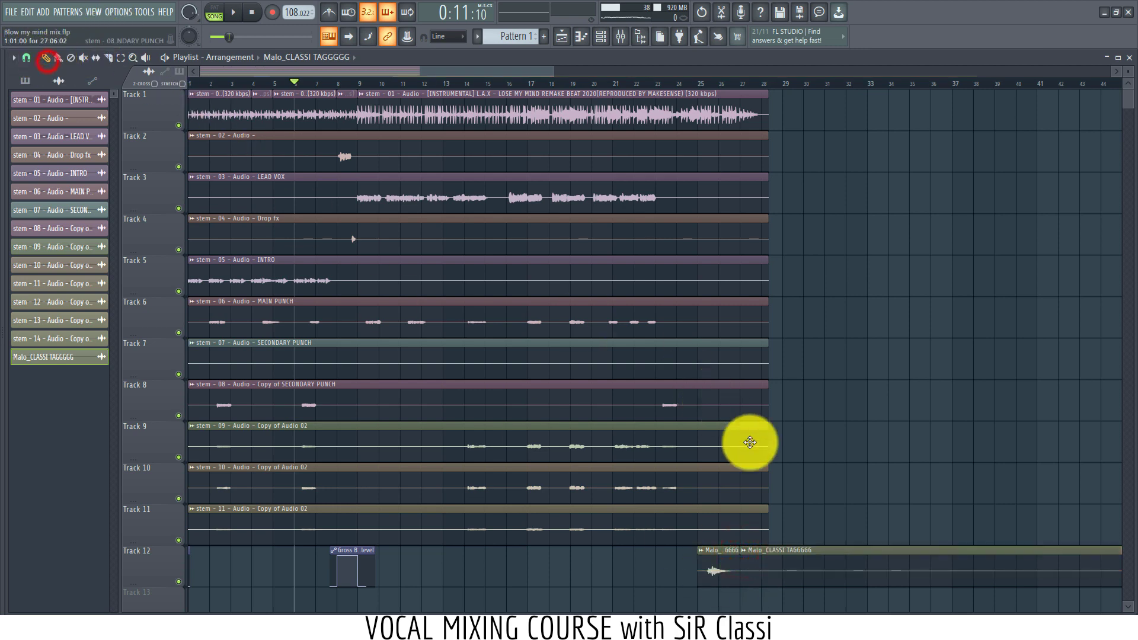
right_click(920, 581)
Step: Play the song's ending from bar 23 while repositioning the trimmed tag clip to bar 26 on Track 13
left_click_drag(722, 571, 765, 572)
left_click(657, 85)
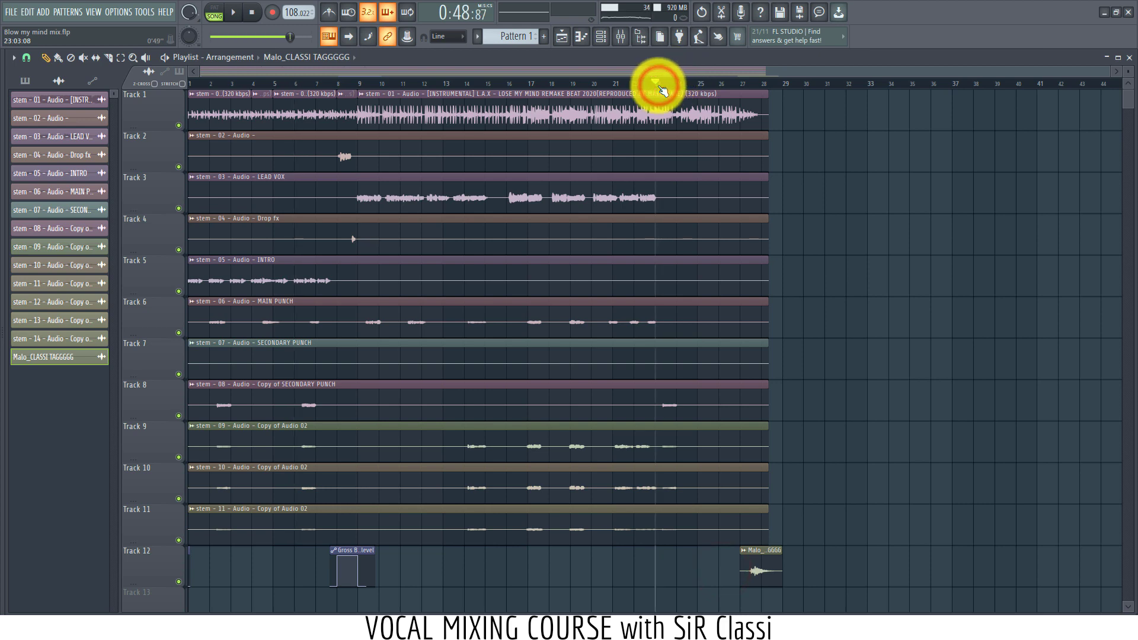
key("space")
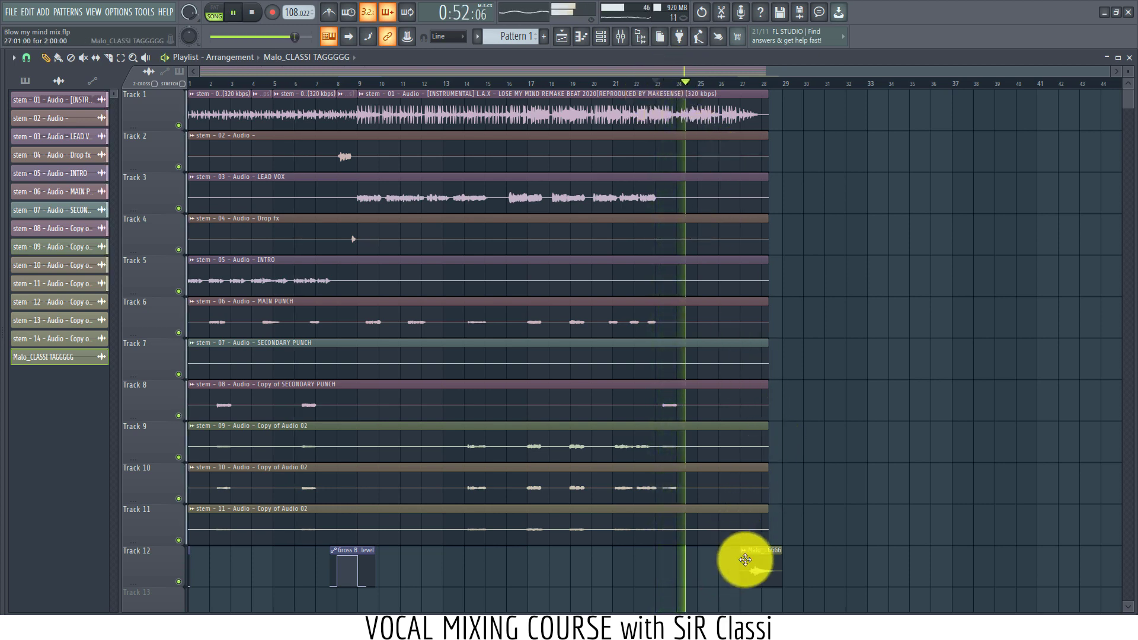
left_click_drag(751, 563, 723, 562)
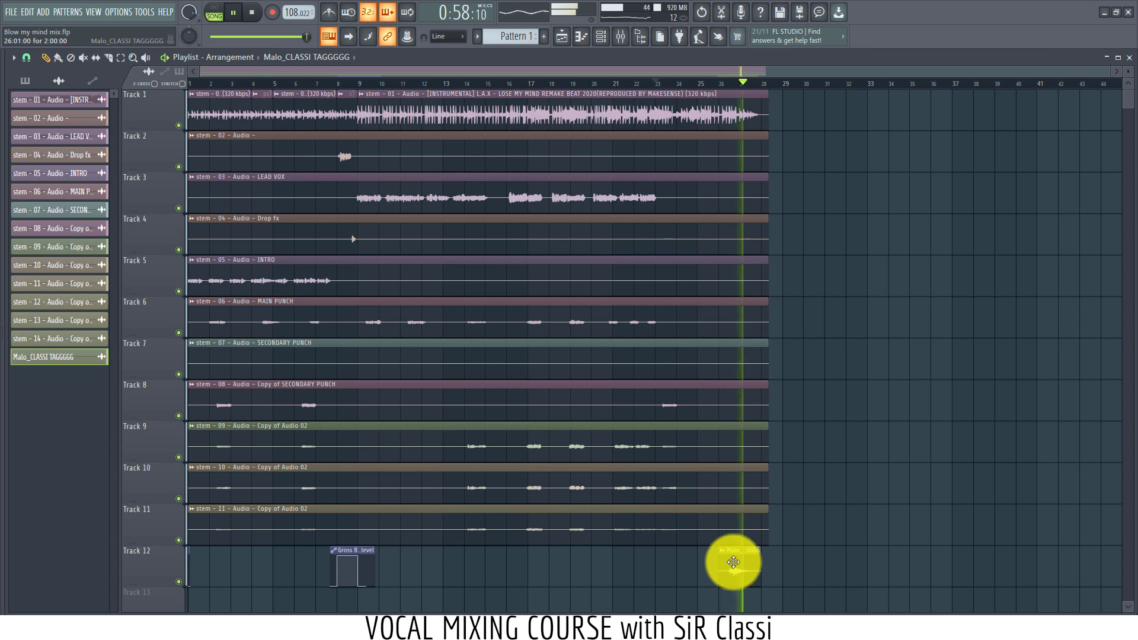
scroll(731, 571, "down", 3)
left_click_drag(737, 460, 741, 513)
key("space")
Step: Set the tag's channel volume to 84% and play the ending from bar 23 to check its level
double_click(738, 497)
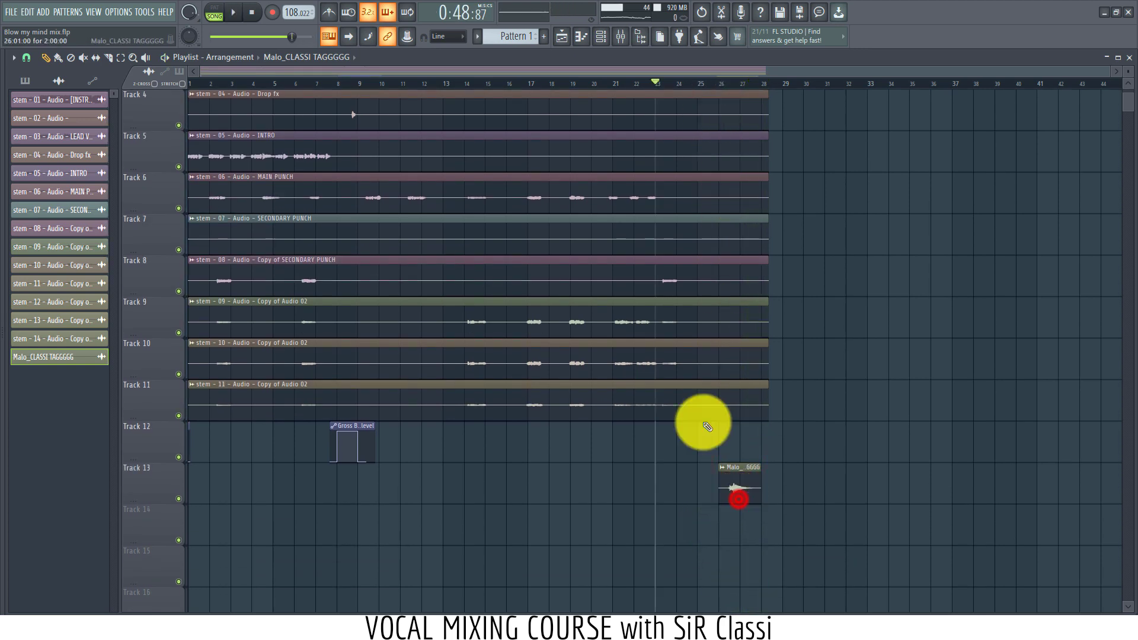
left_click(328, 210)
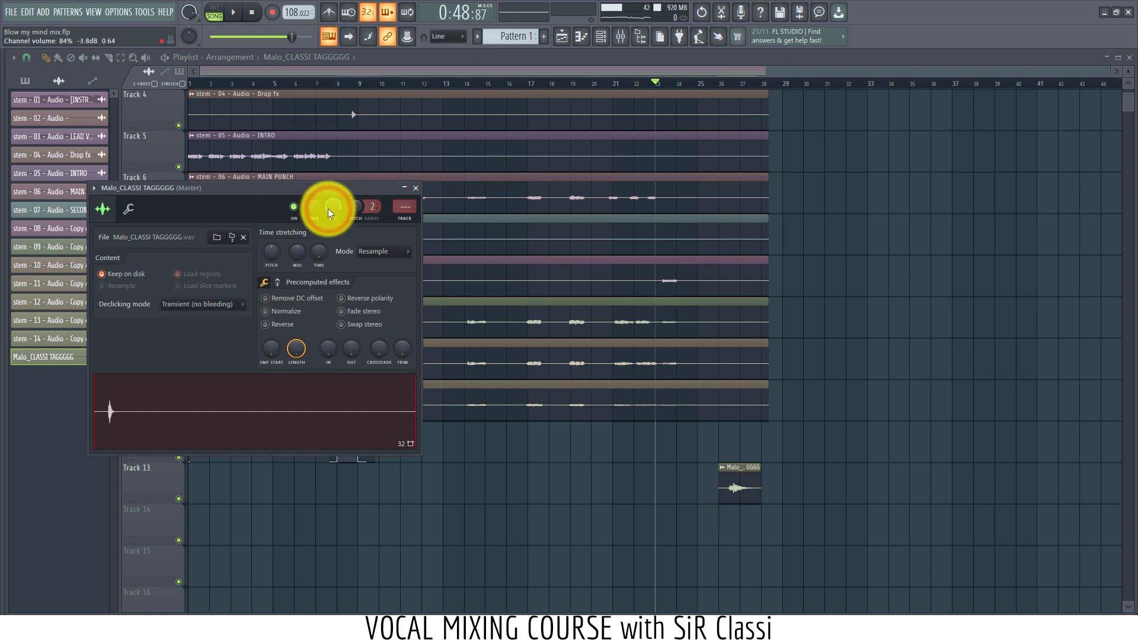
key("space")
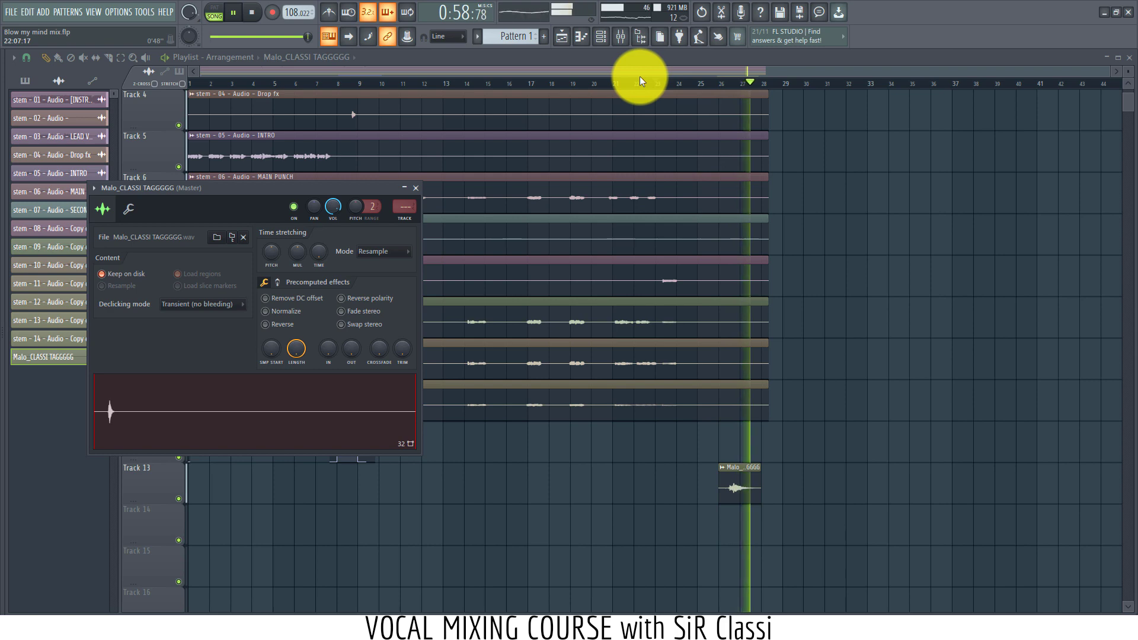
key("space")
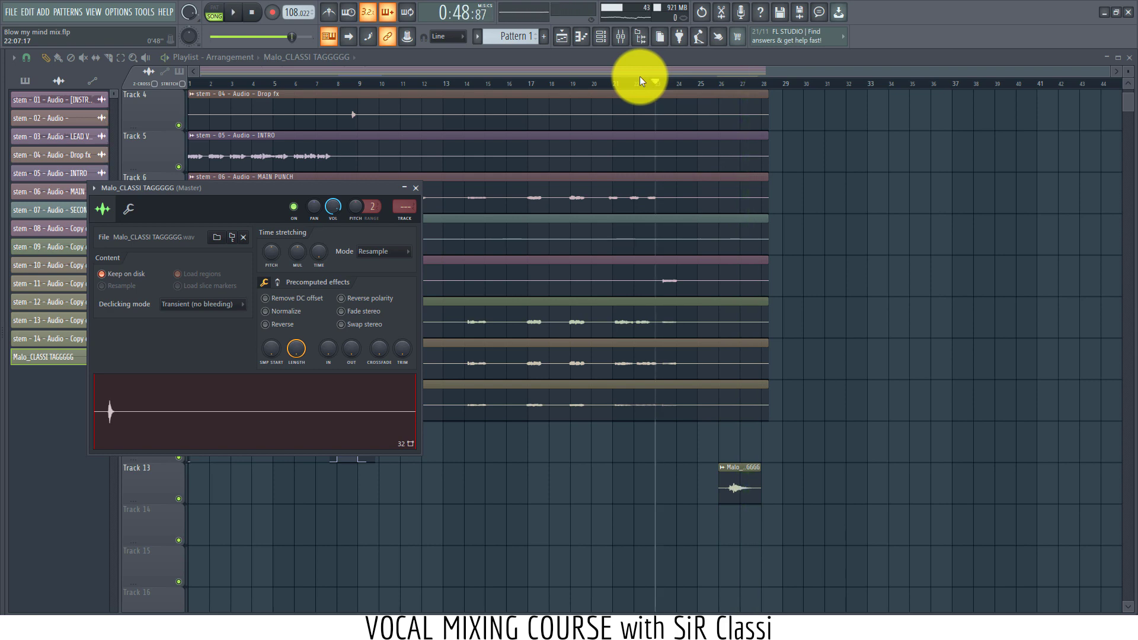
left_click(416, 188)
Step: Return the playhead to the song start and review the full arrangement and the mixer tracks
left_click(226, 83)
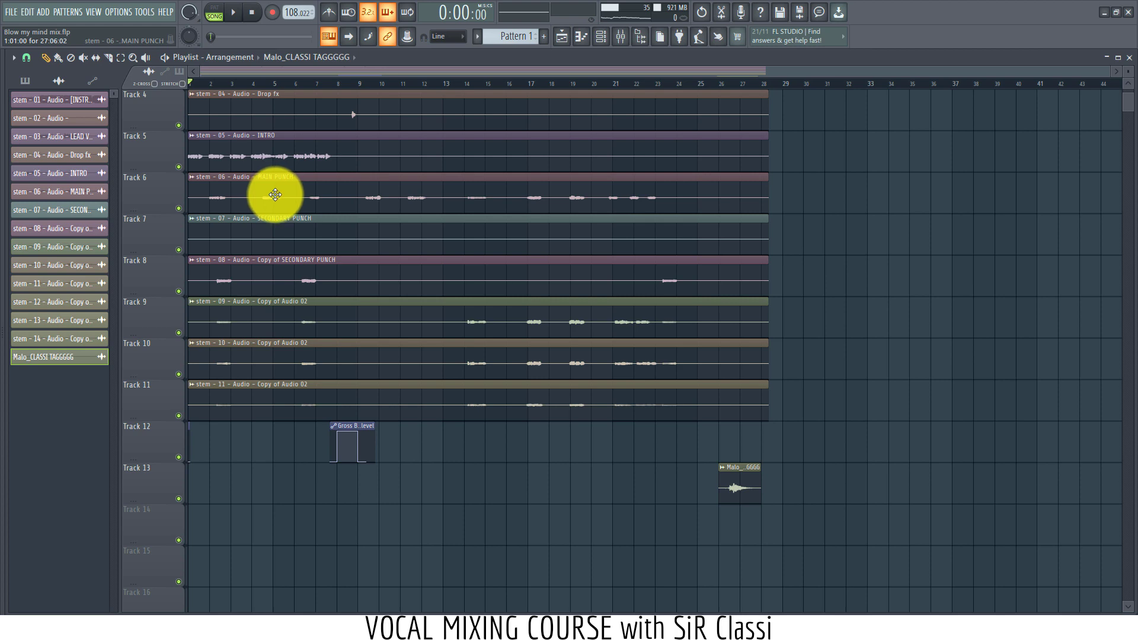
scroll(275, 194, "up", 3)
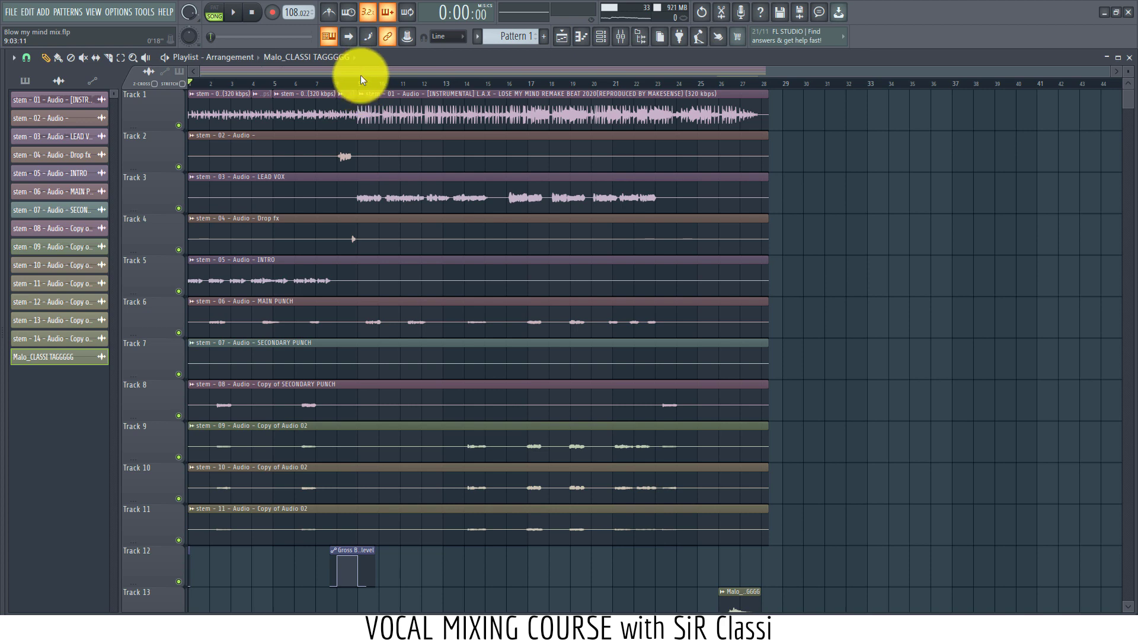
left_click_drag(363, 83, 302, 91)
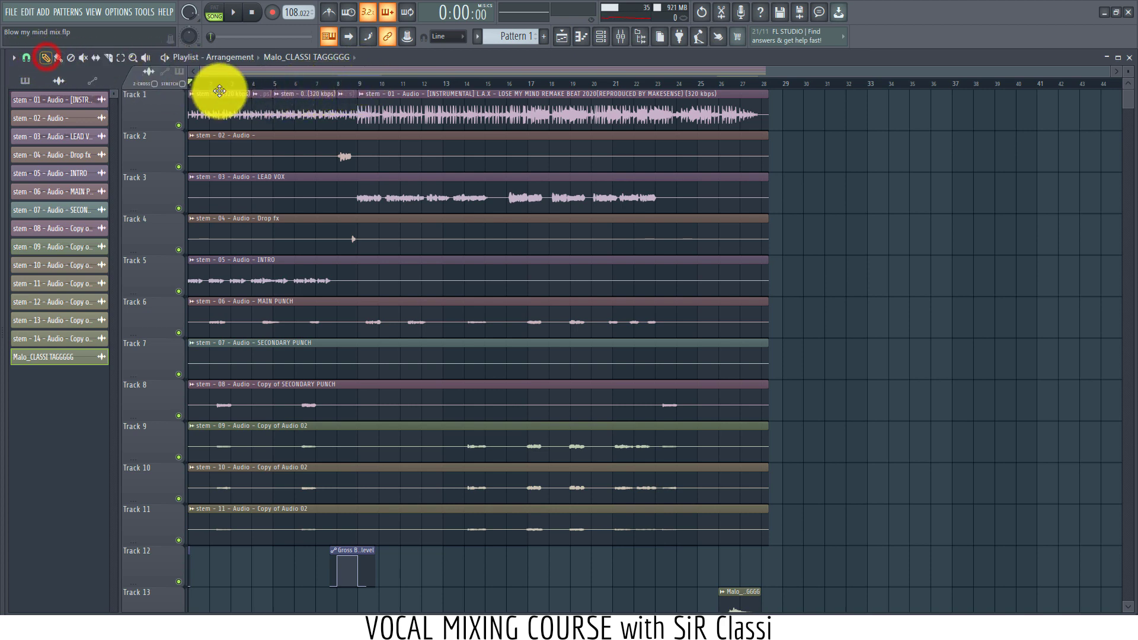
scroll(427, 198, "down", 4)
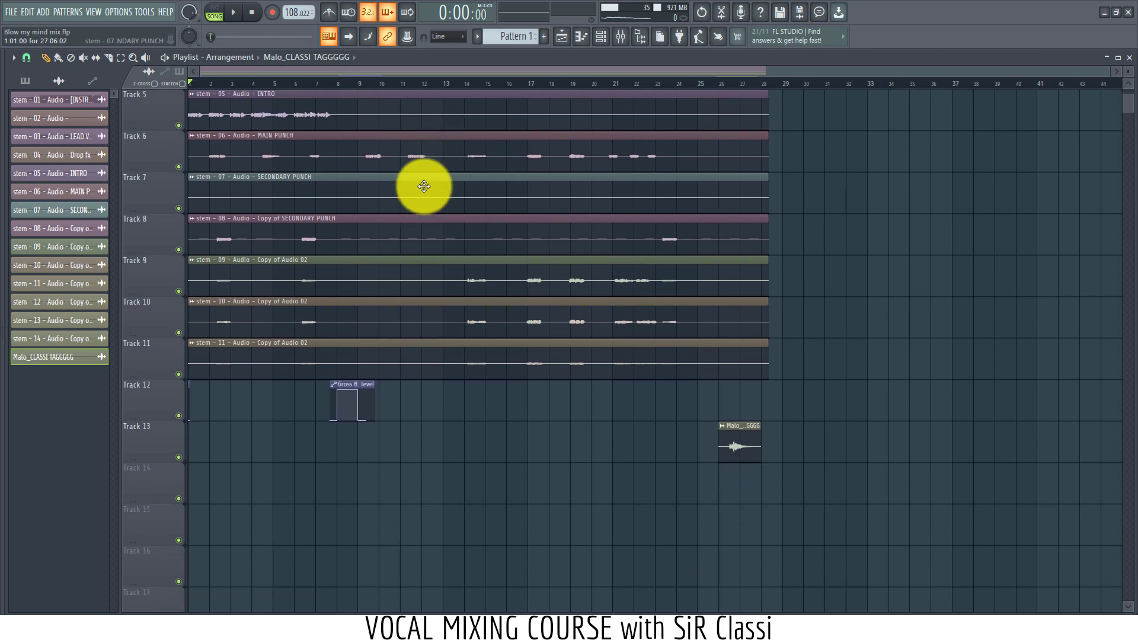
scroll(424, 190, "up", 4)
scroll(424, 186, "down", 3)
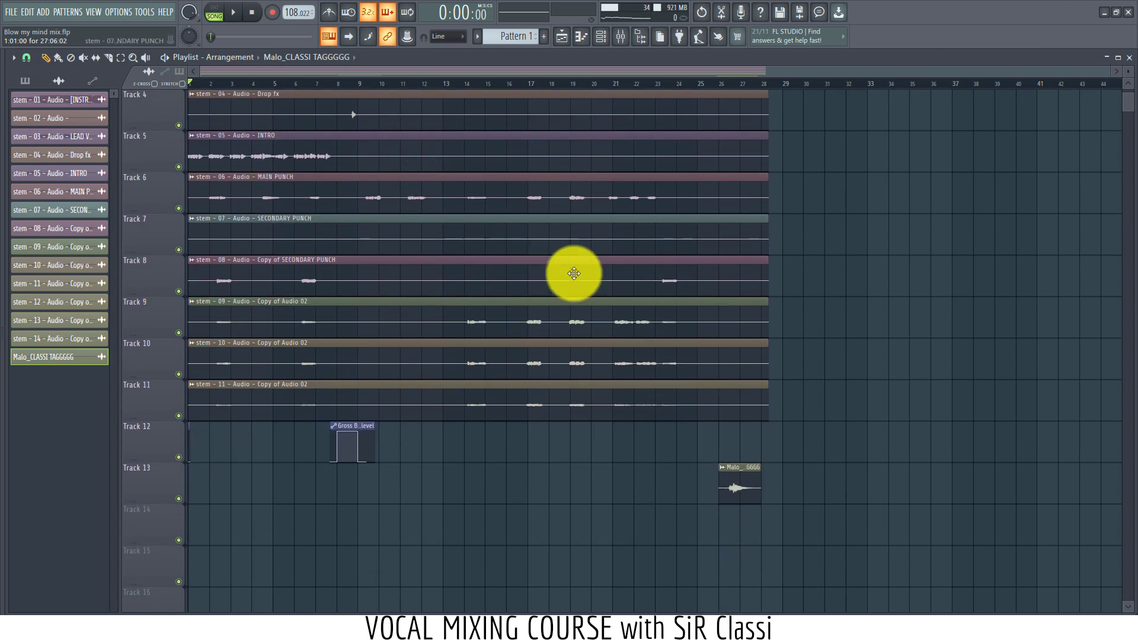
scroll(592, 267, "up", 3)
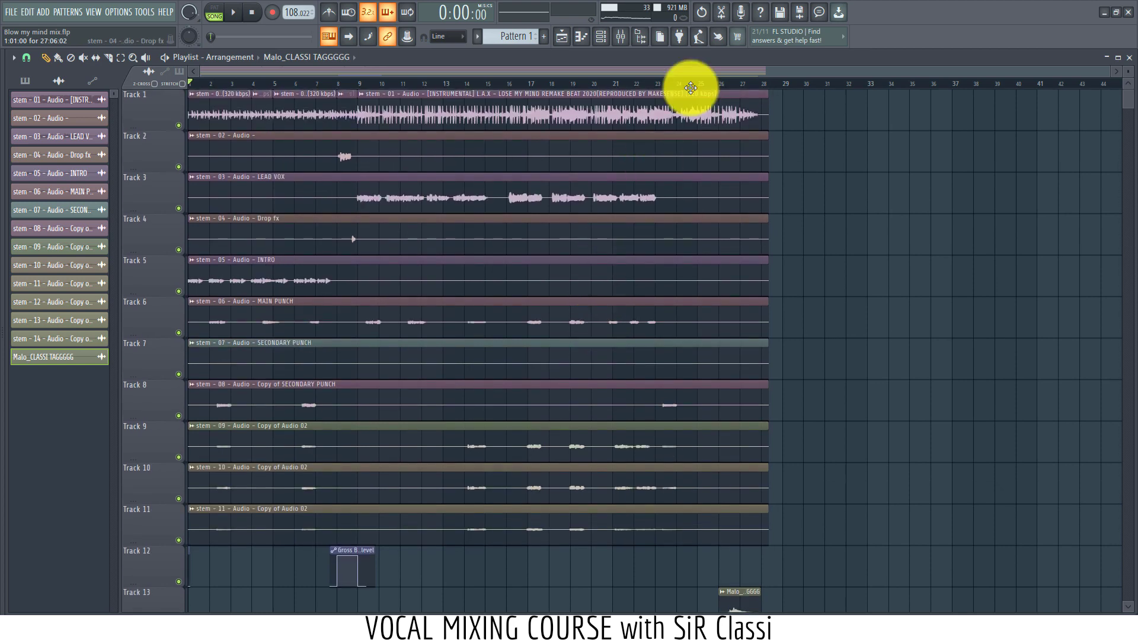
left_click(621, 36)
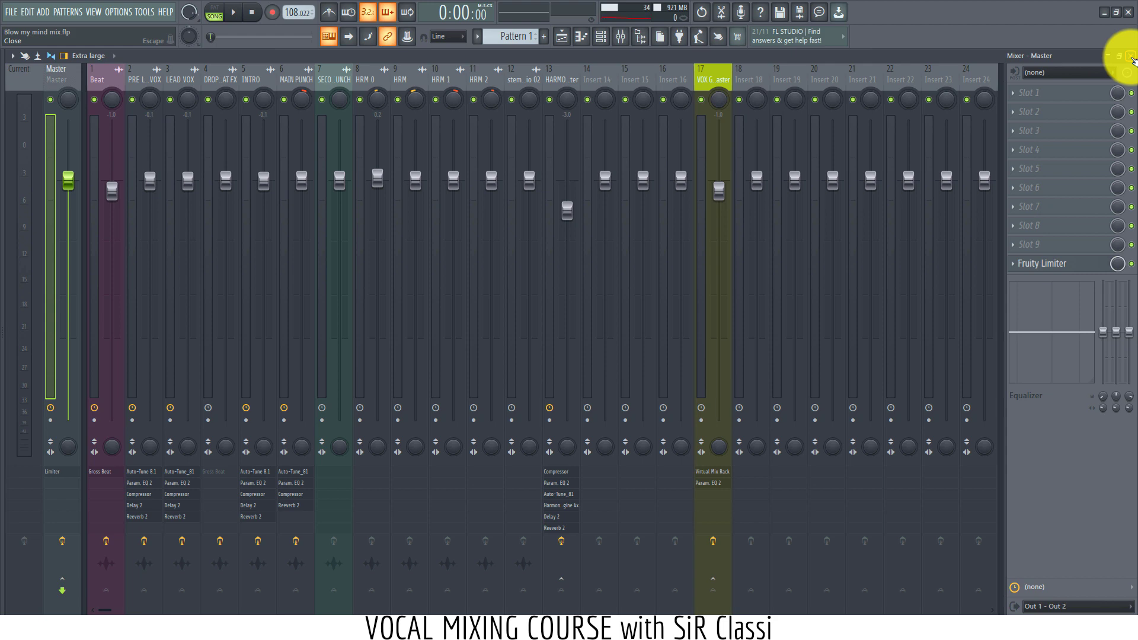
left_click(1131, 56)
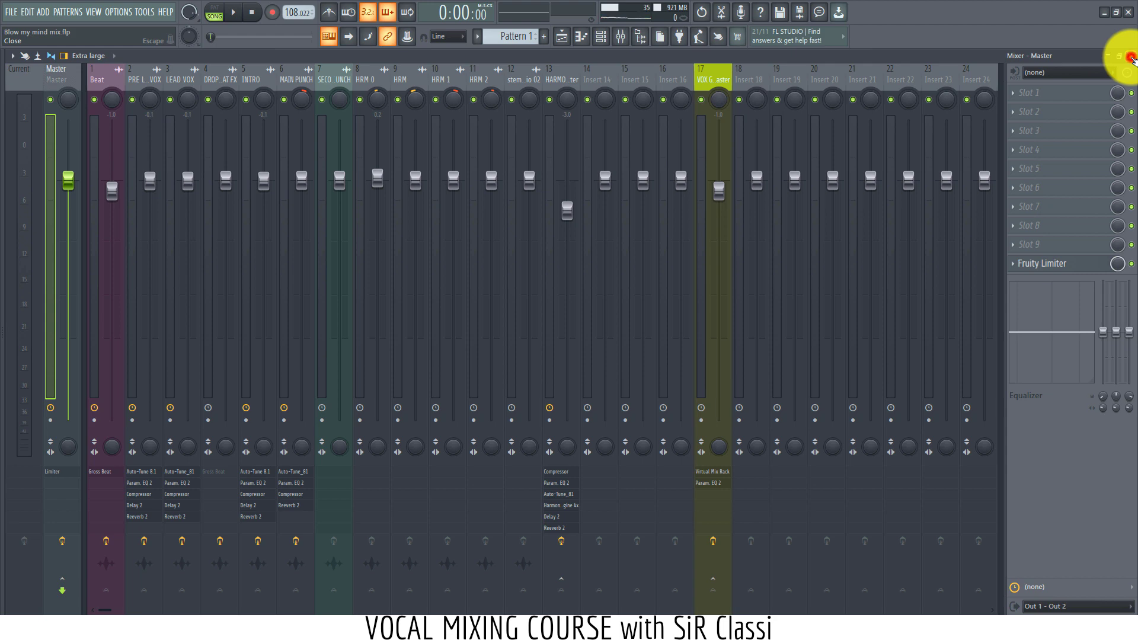